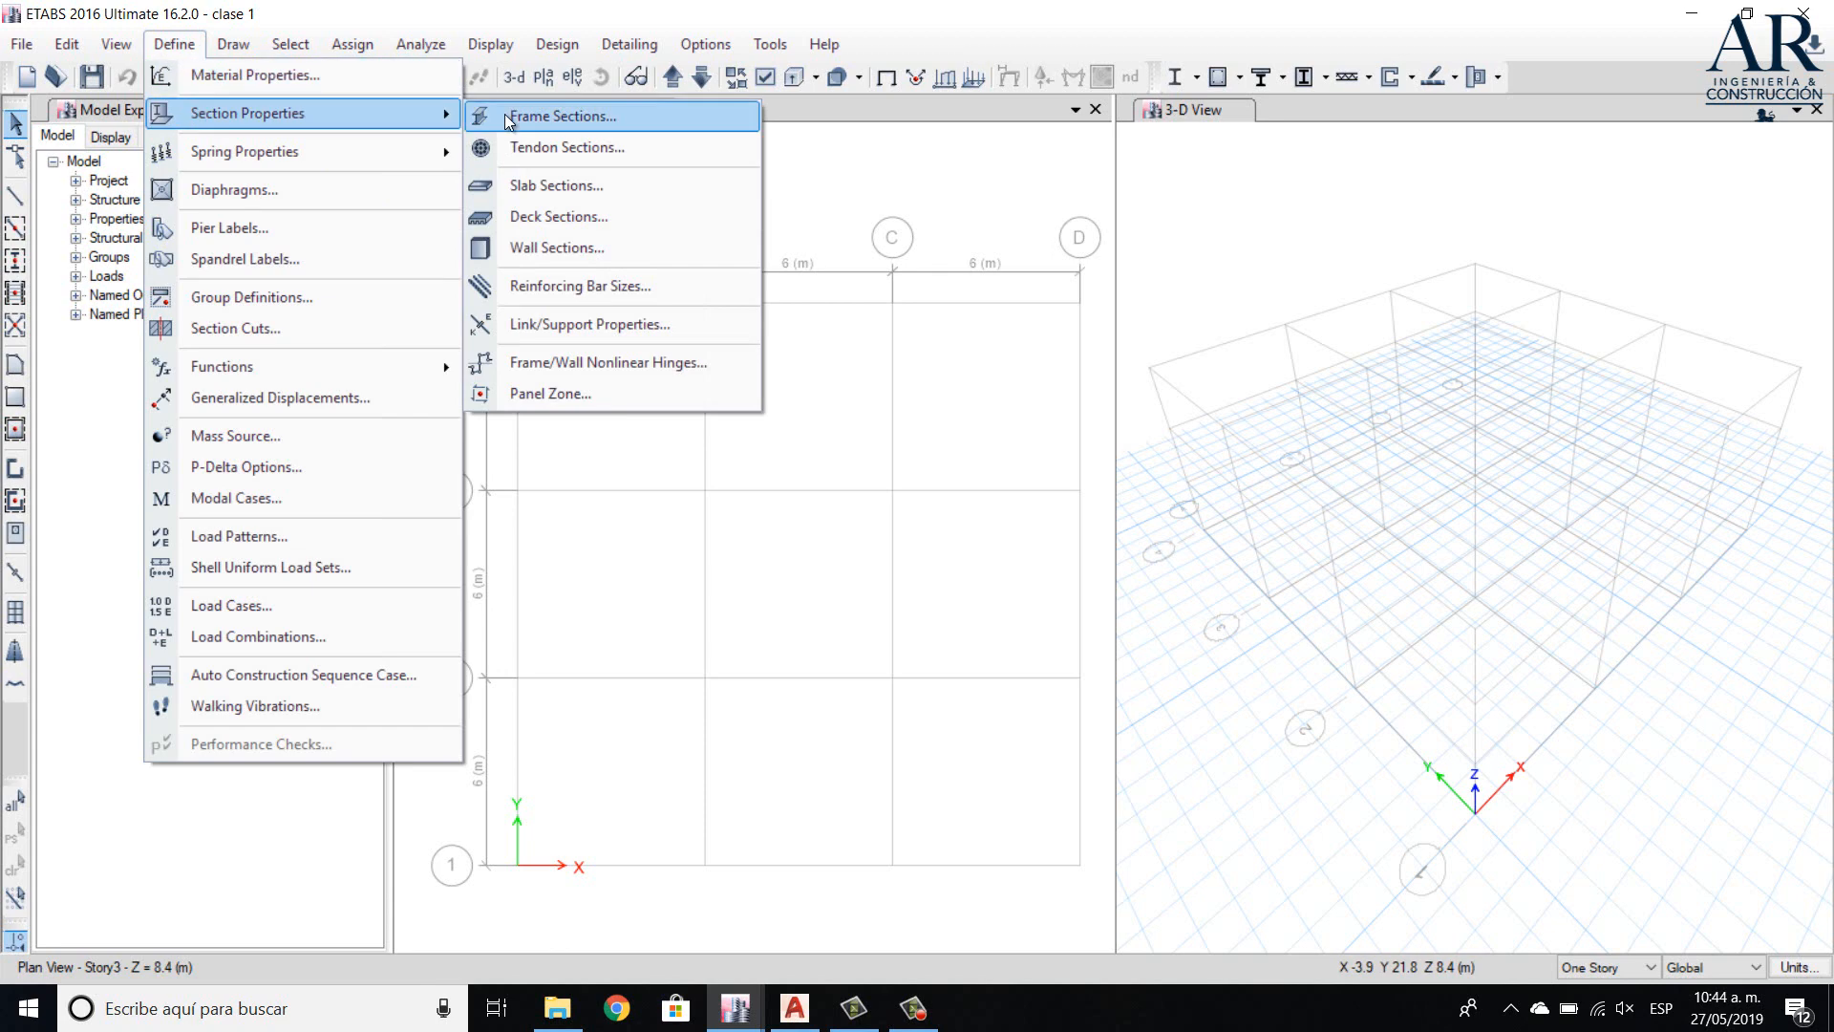
- Open the frame section properties, look through the list of default sections, and close it
{"action": "left_click", "coordinate": [506, 119]}
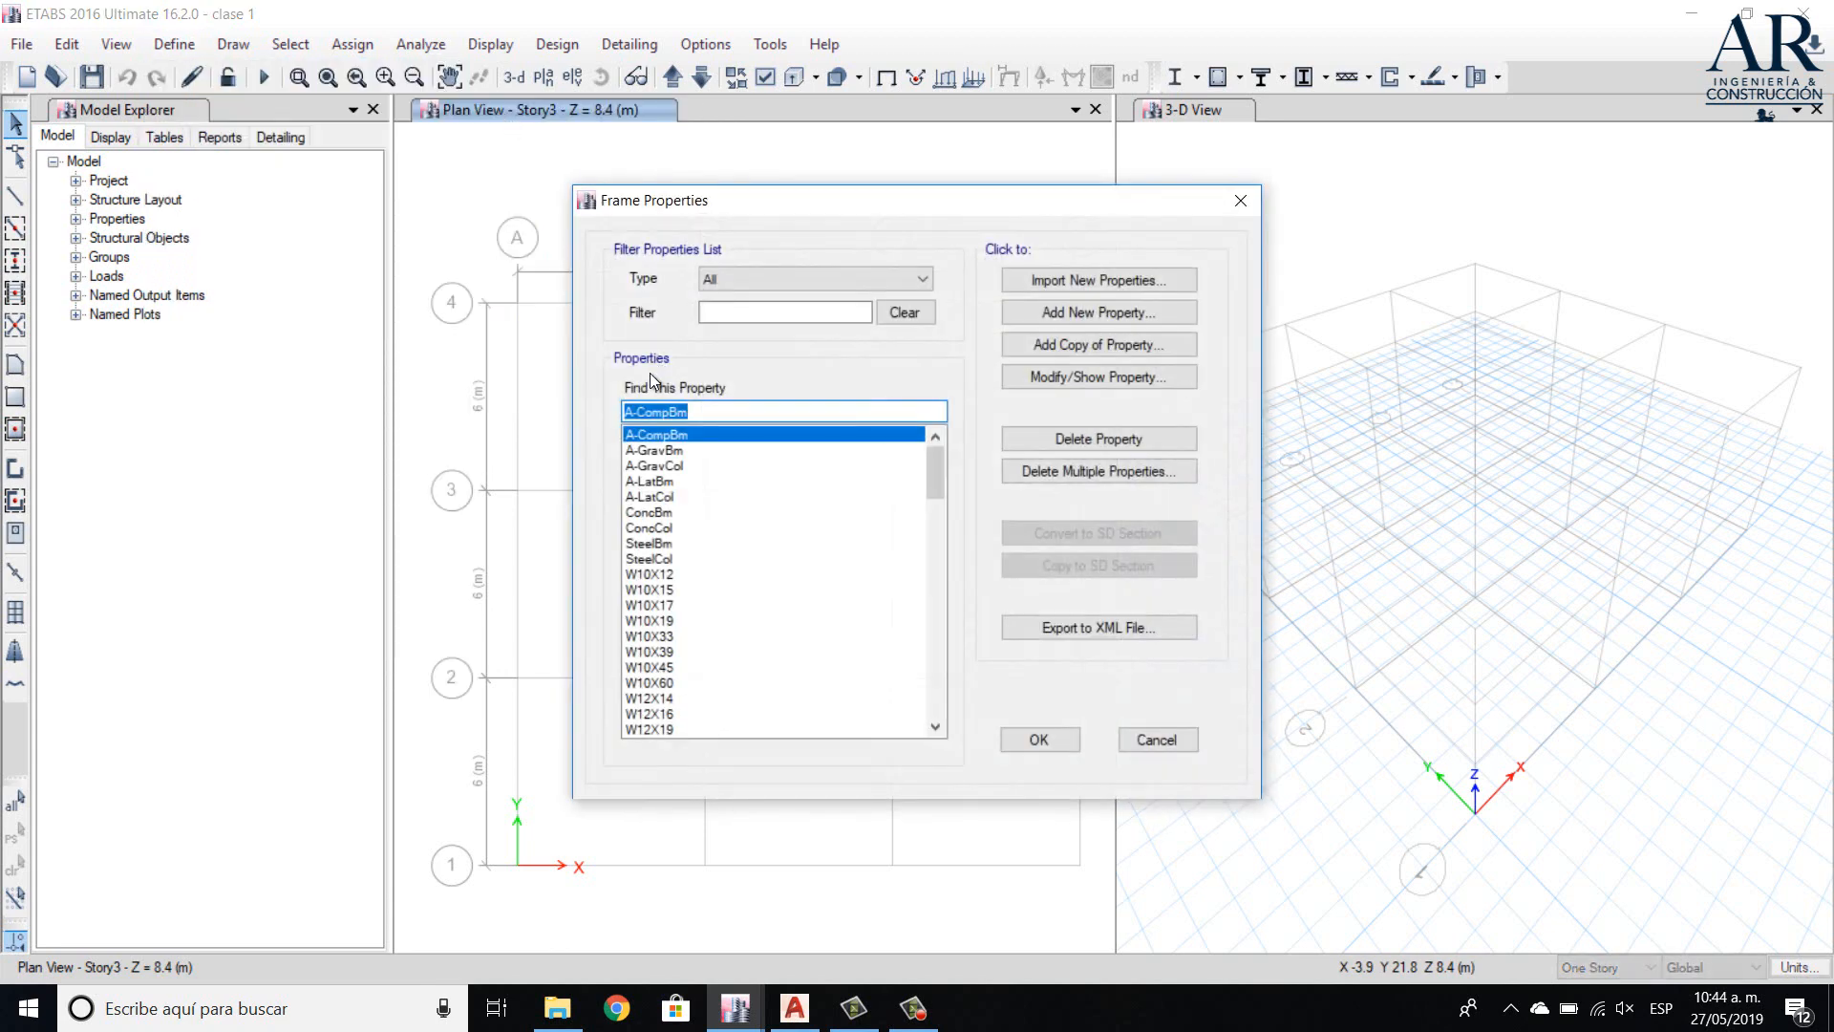
{"action": "scroll", "coordinate": [783, 595], "scroll_direction": "down", "scroll_amount": 10}
{"action": "scroll", "coordinate": [802, 602], "scroll_direction": "down", "scroll_amount": 2}
{"action": "scroll", "coordinate": [803, 554], "scroll_direction": "up", "scroll_amount": 15}
{"action": "left_click", "coordinate": [1240, 200]}
- Reopen the frame section properties and examine the predefined auto-select, concrete, steel and W-shape sections
{"action": "left_click", "coordinate": [173, 44]}
{"action": "mouse_move", "coordinate": [292, 113]}
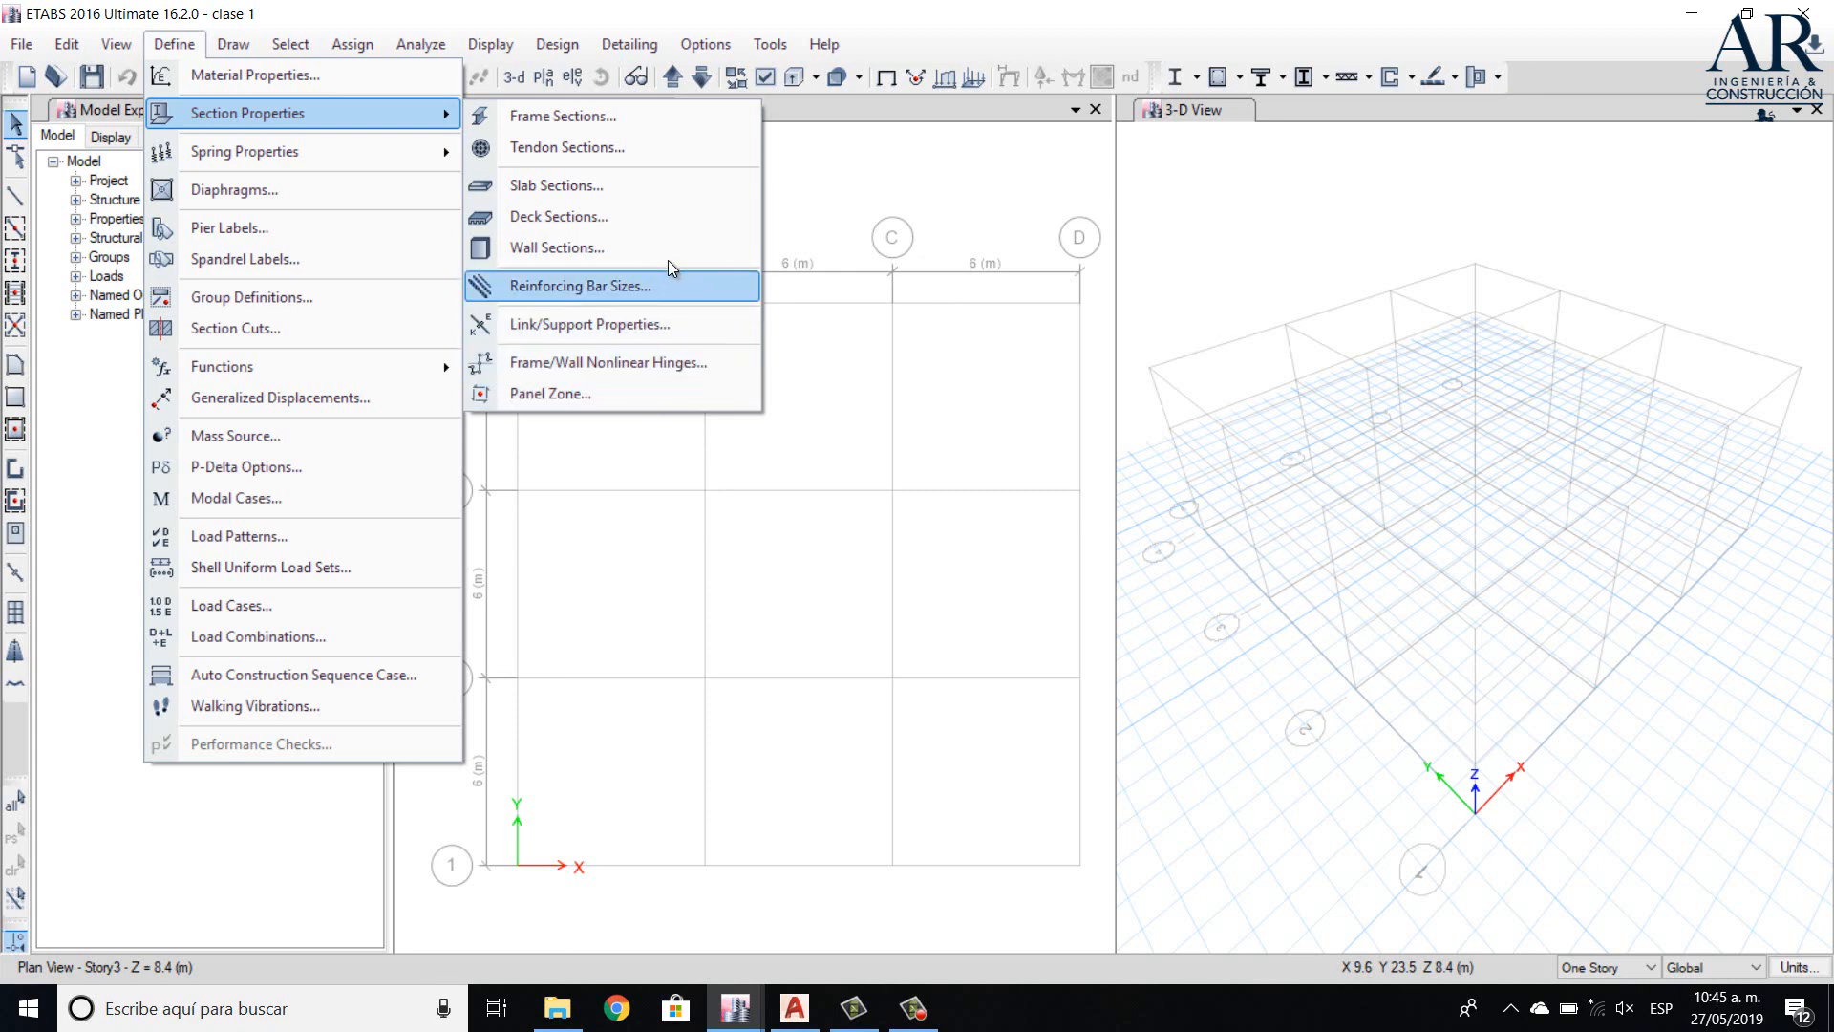
{"action": "left_click", "coordinate": [649, 122]}
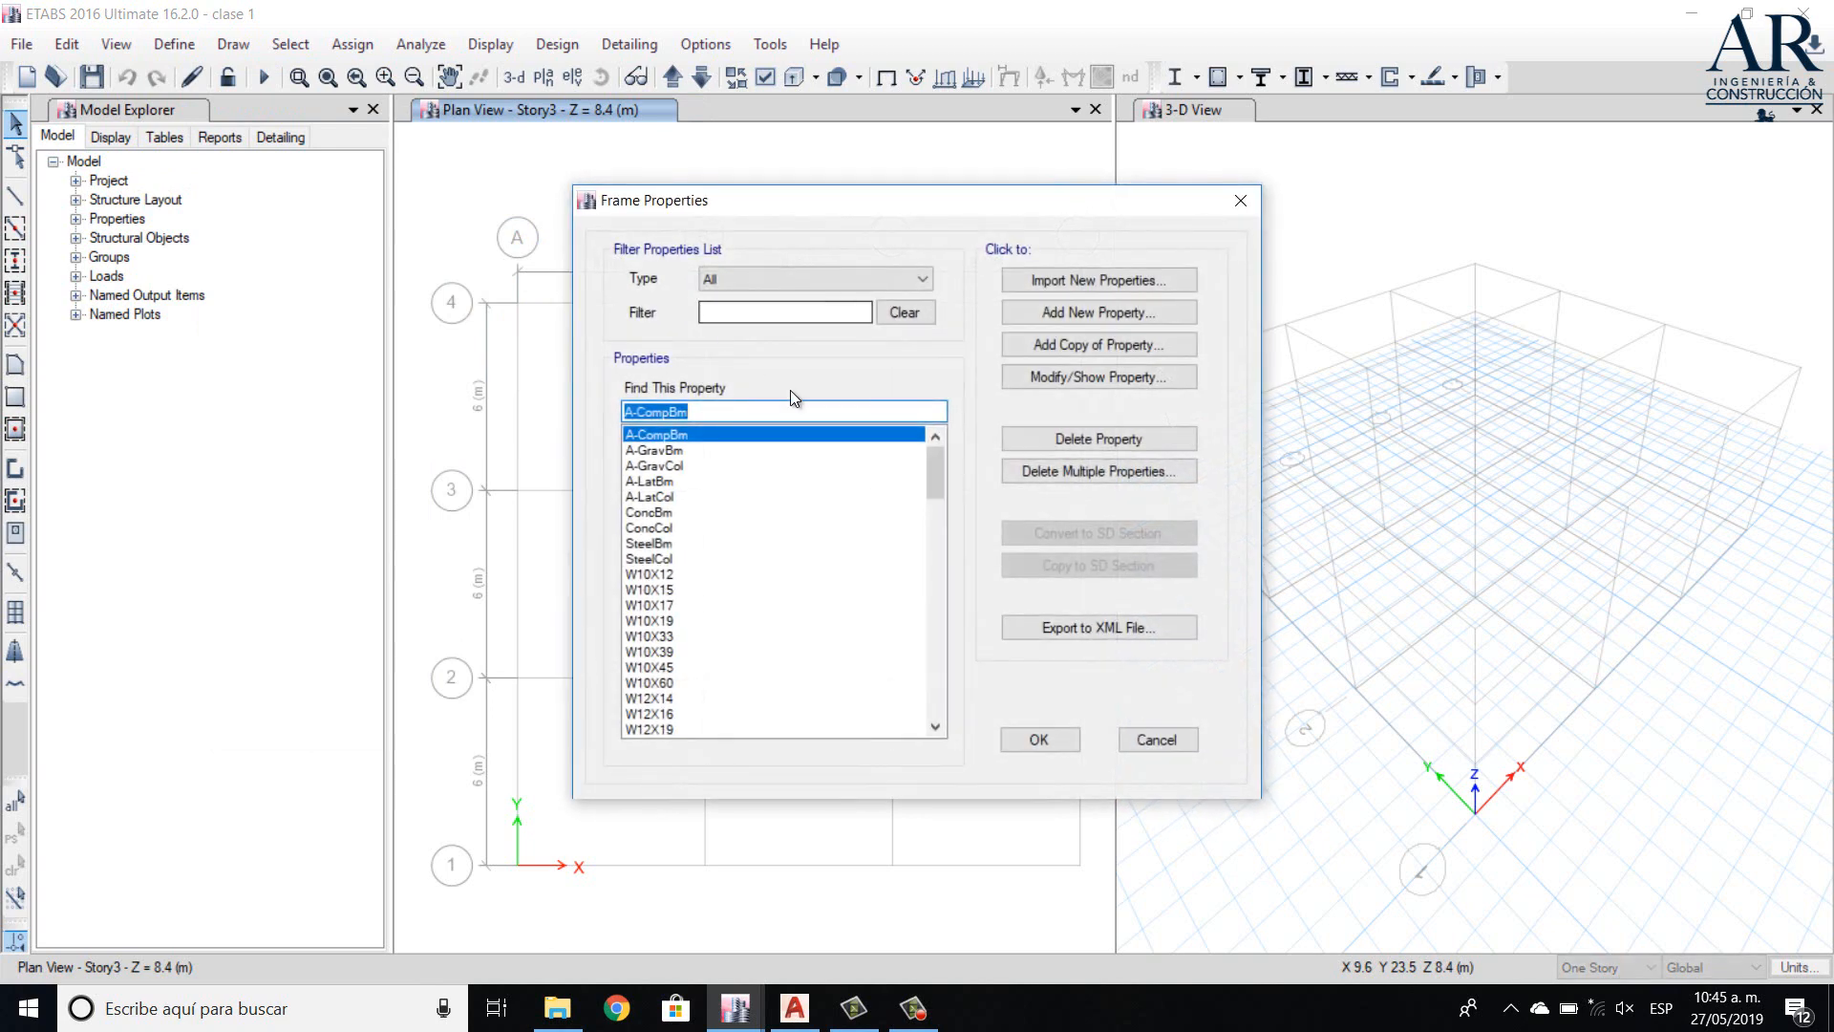
{"action": "mouse_move", "coordinate": [938, 470]}
{"action": "left_mouse_down"}
{"action": "mouse_move", "coordinate": [936, 701]}
{"action": "mouse_move", "coordinate": [938, 437]}
{"action": "mouse_move", "coordinate": [956, 639]}
{"action": "mouse_move", "coordinate": [937, 703]}
{"action": "mouse_move", "coordinate": [948, 439]}
{"action": "left_mouse_up"}
{"action": "scroll", "coordinate": [744, 713], "scroll_direction": "down", "scroll_amount": 3}
{"action": "left_click", "coordinate": [640, 729]}
{"action": "left_click", "coordinate": [659, 527]}
{"action": "left_click", "coordinate": [666, 514]}
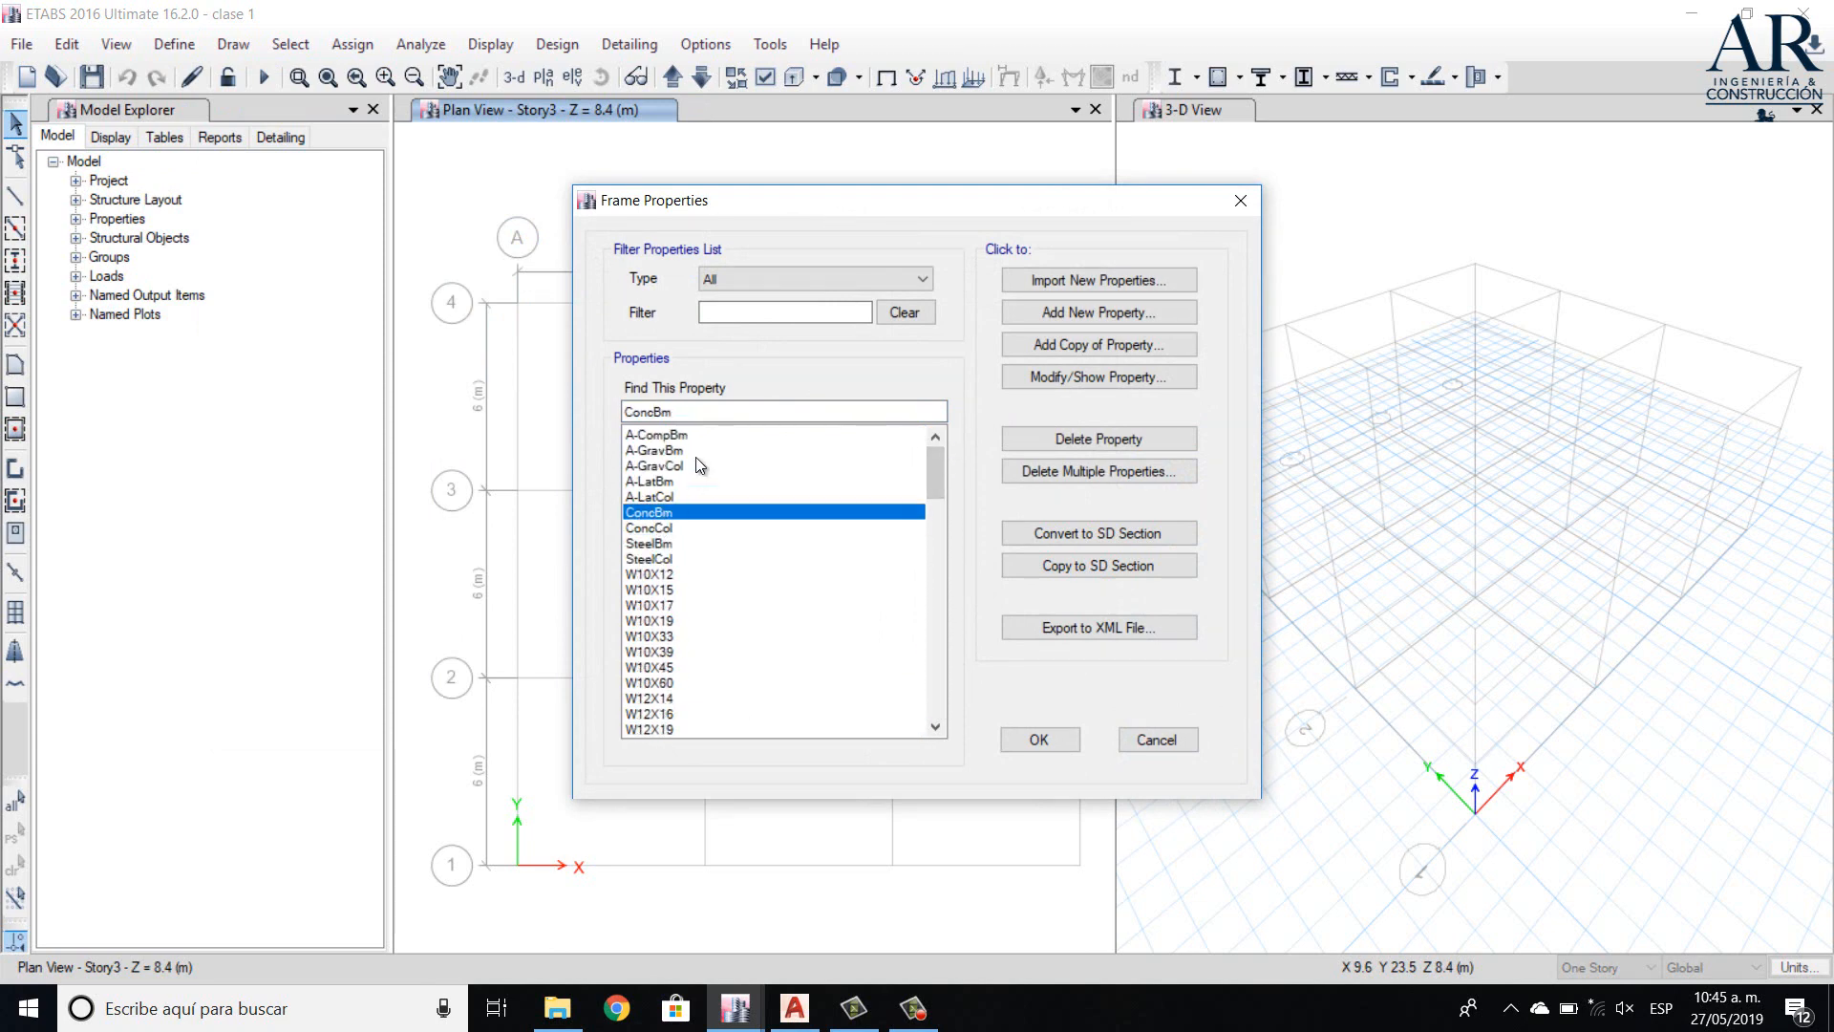
{"action": "left_click", "coordinate": [675, 461]}
{"action": "left_click", "coordinate": [683, 448]}
{"action": "left_click", "coordinate": [669, 605]}
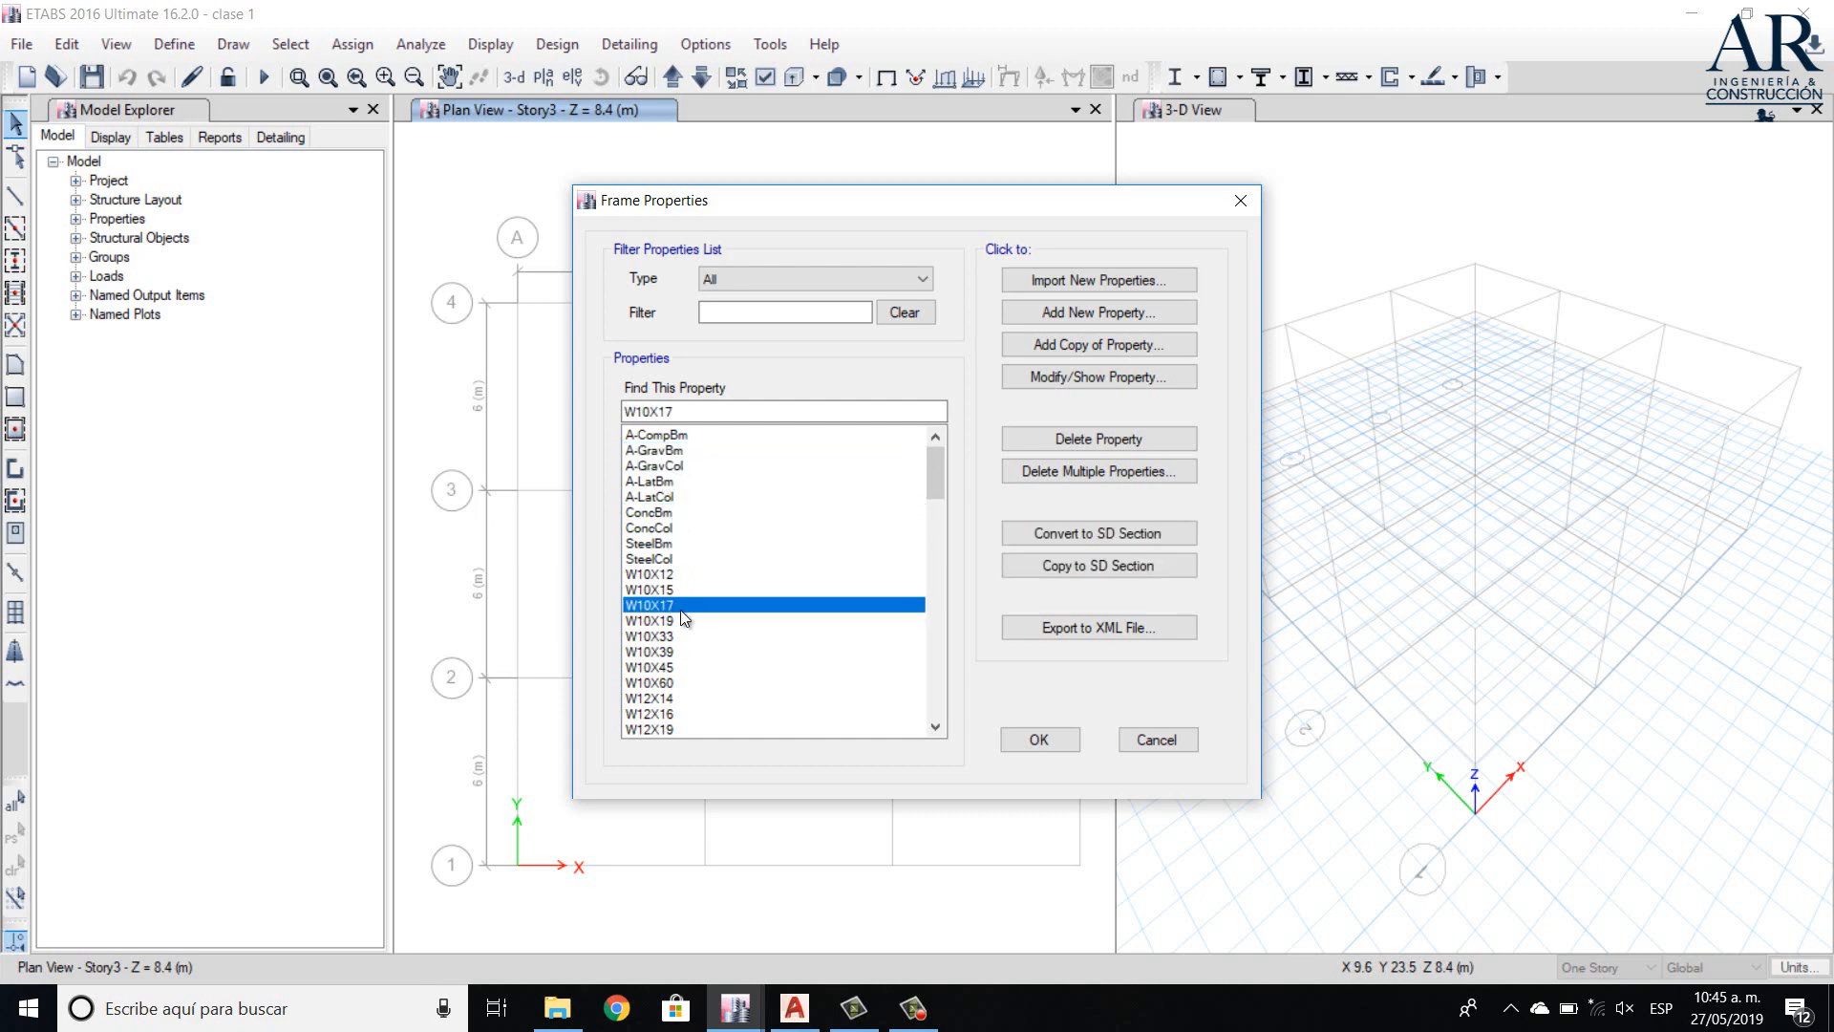
{"action": "left_click", "coordinate": [684, 527]}
{"action": "left_click", "coordinate": [687, 465]}
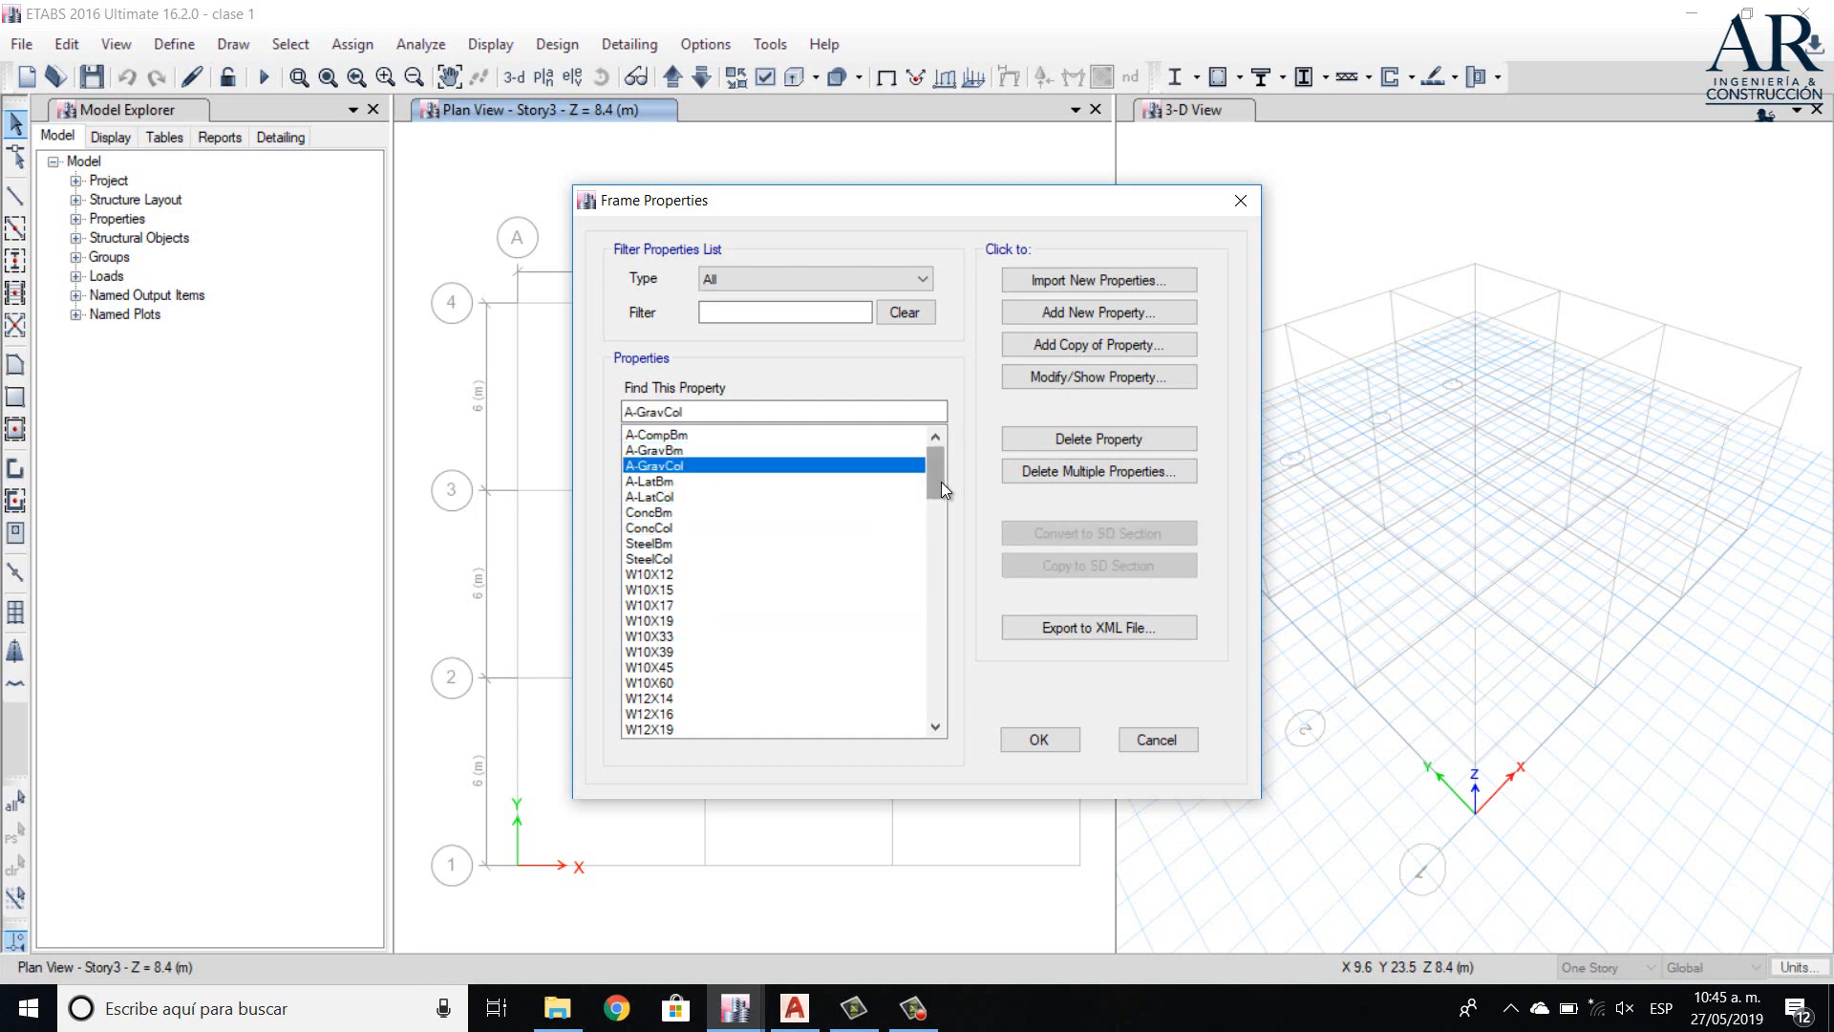
{"action": "left_click_drag", "start_coordinate": [942, 482], "coordinate": [938, 682]}
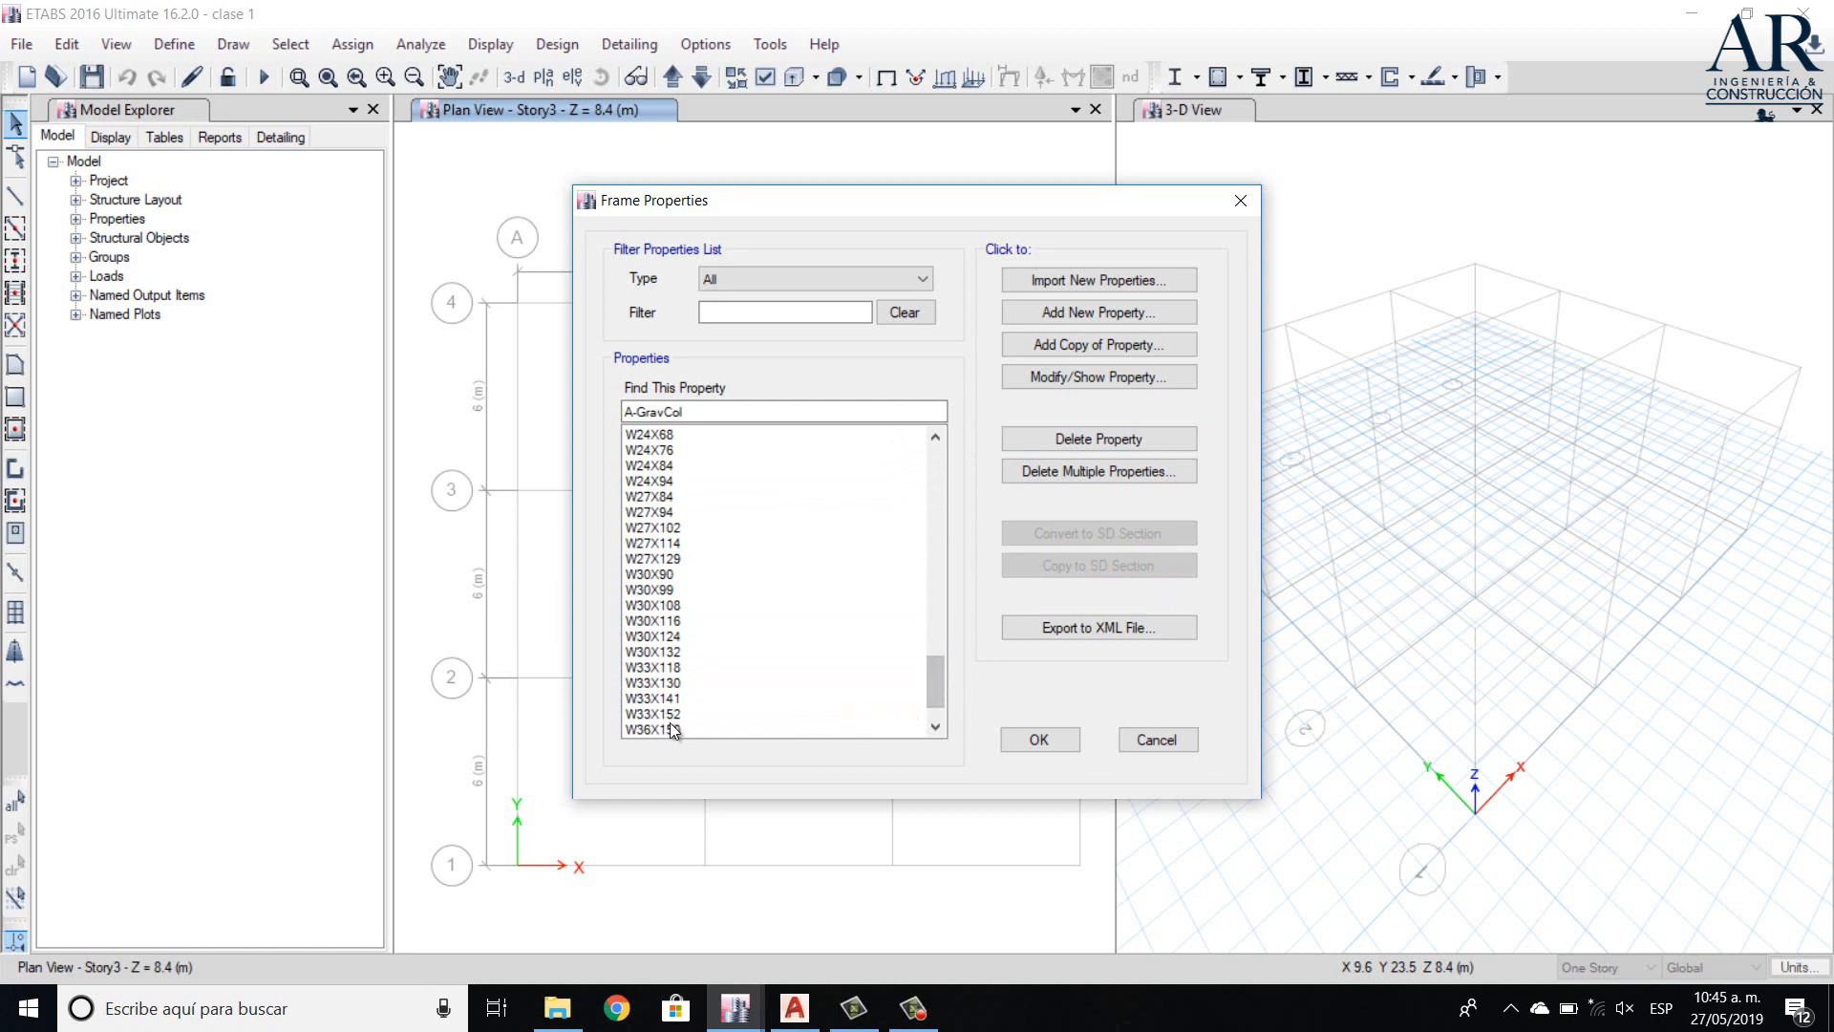
{"action": "scroll", "coordinate": [681, 720], "scroll_direction": "down", "scroll_amount": 1}
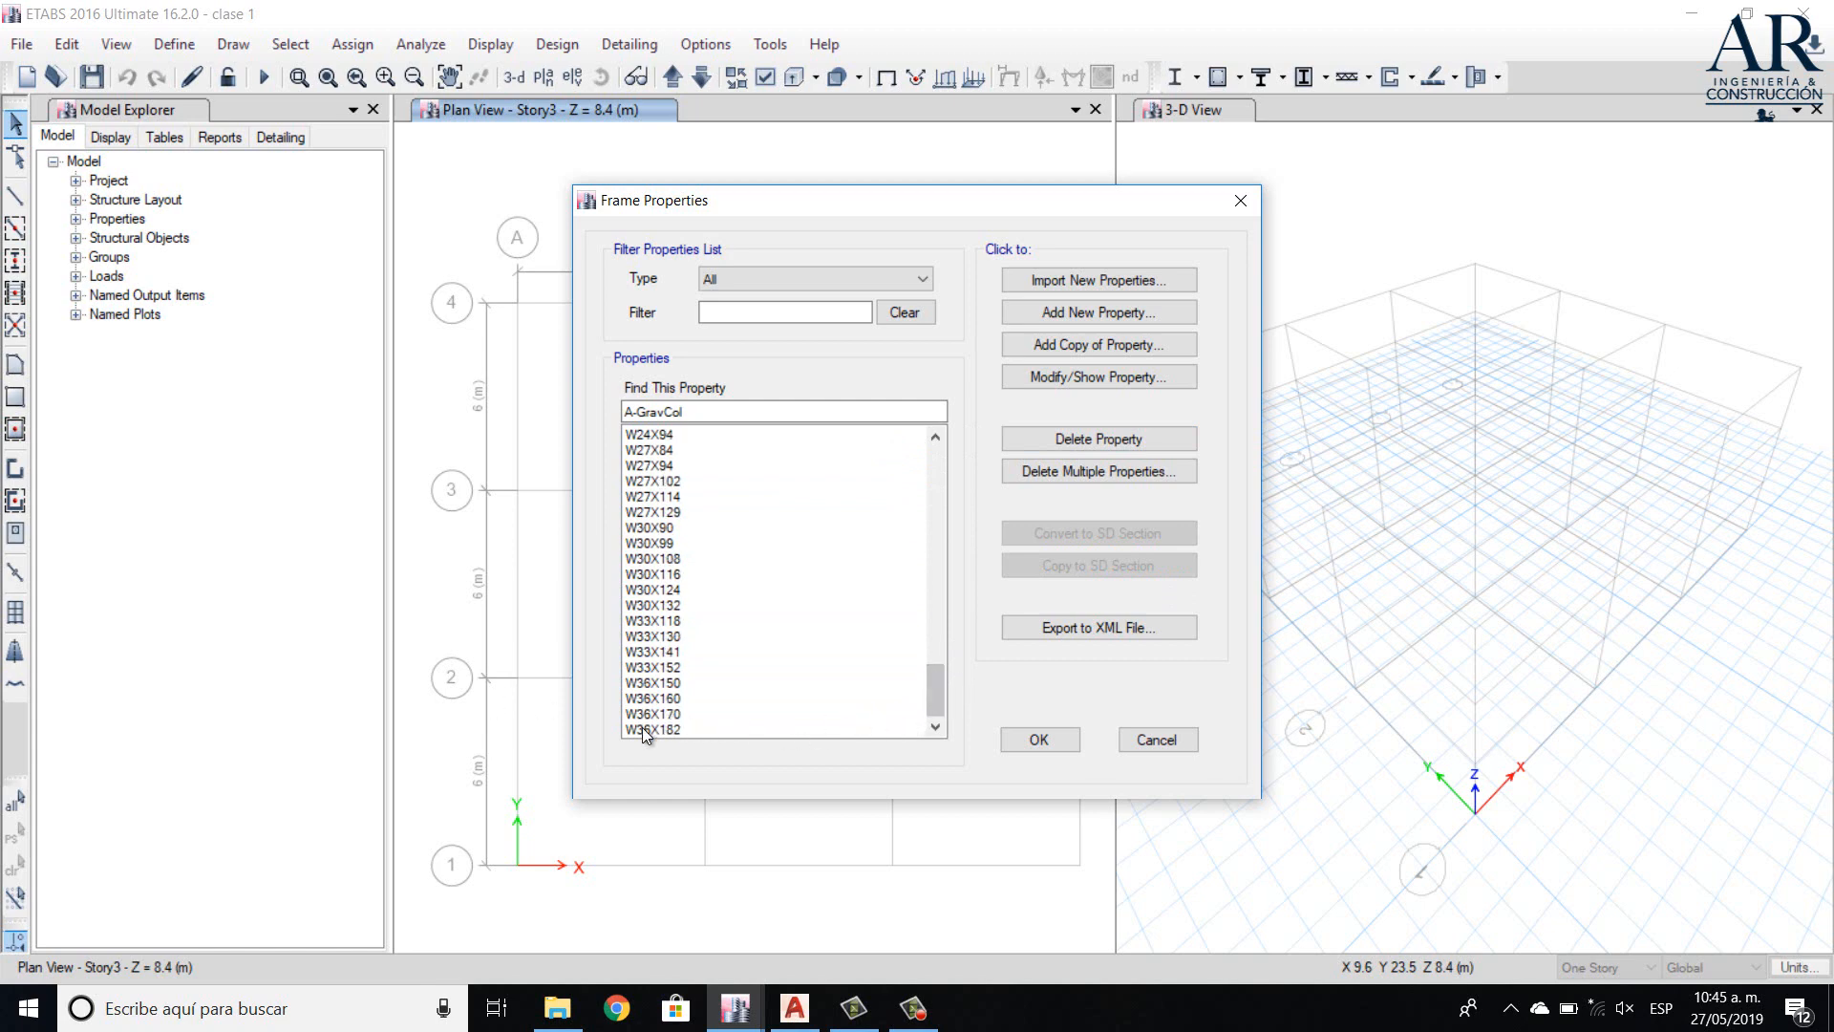
{"action": "left_click", "coordinate": [638, 668]}
{"action": "scroll", "coordinate": [626, 527], "scroll_direction": "up", "scroll_amount": 18}
{"action": "left_click", "coordinate": [668, 559]}
{"action": "left_click_drag", "start_coordinate": [937, 558], "coordinate": [932, 480]}
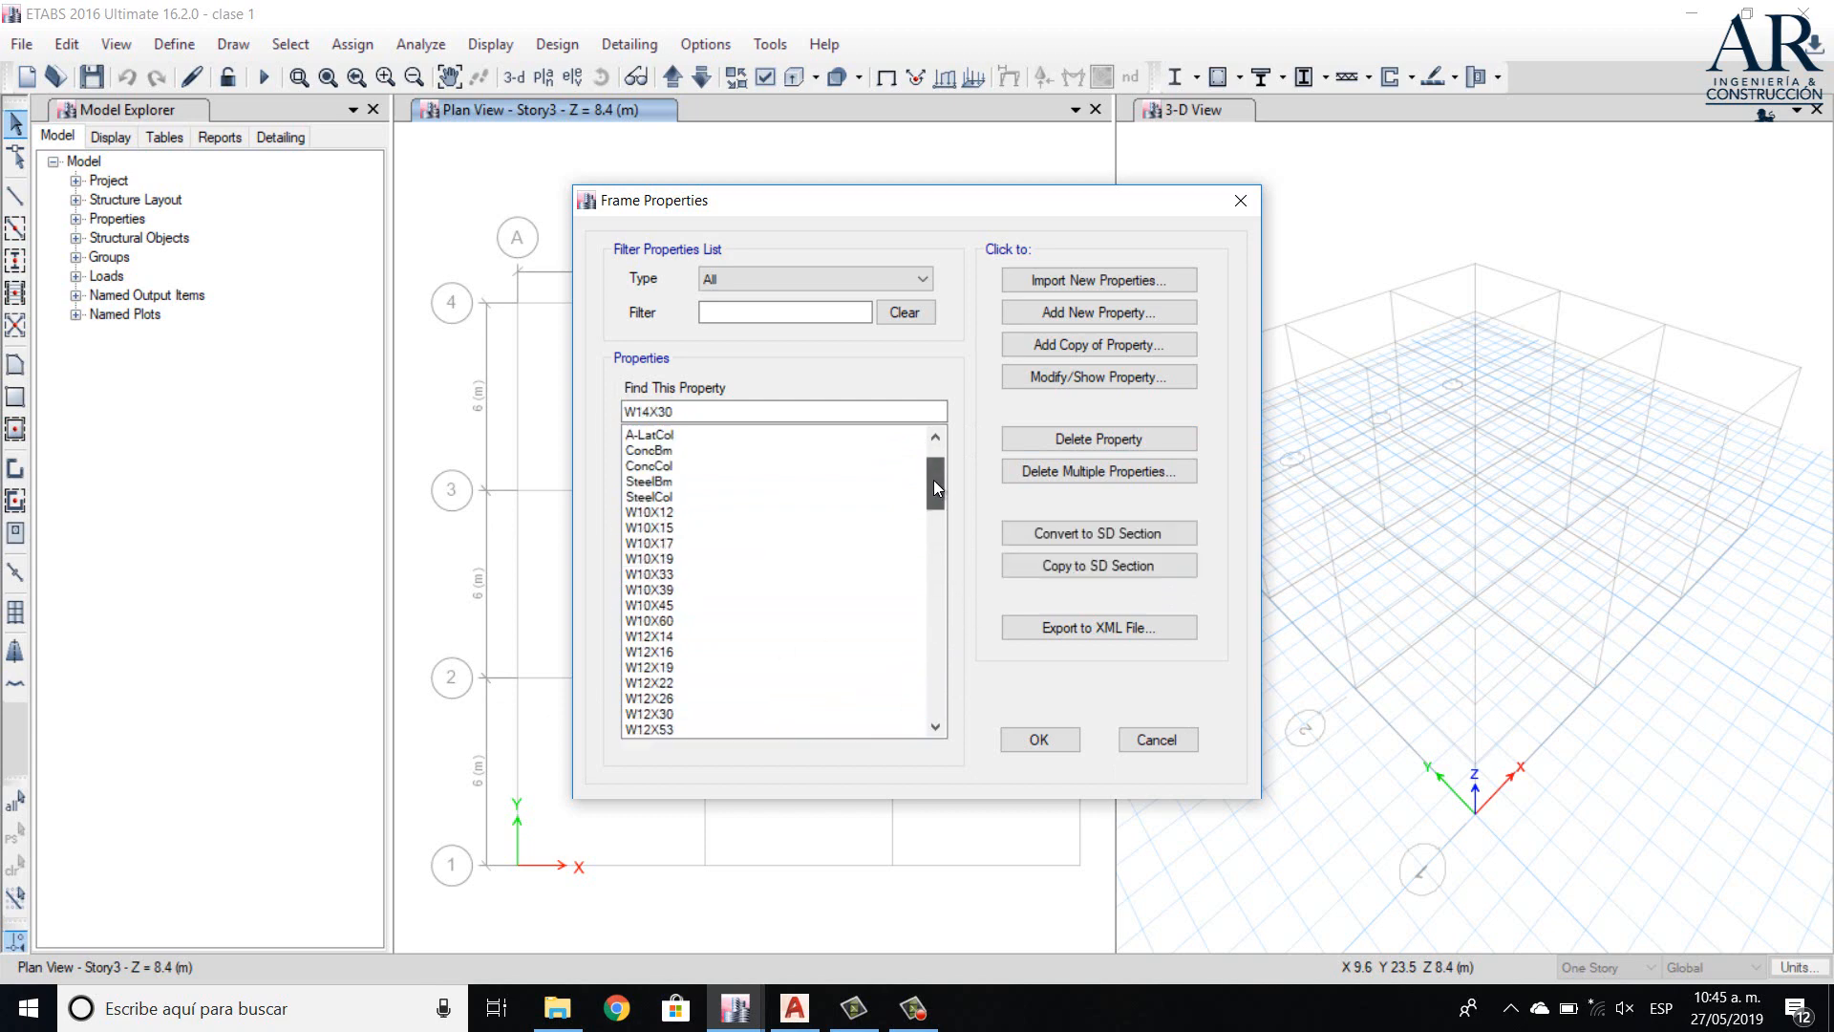
- Delete all removable predefined frame sections in bulk, including the auto-select, concrete and steel ones and the W shapes they release
{"action": "left_click", "coordinate": [1046, 472]}
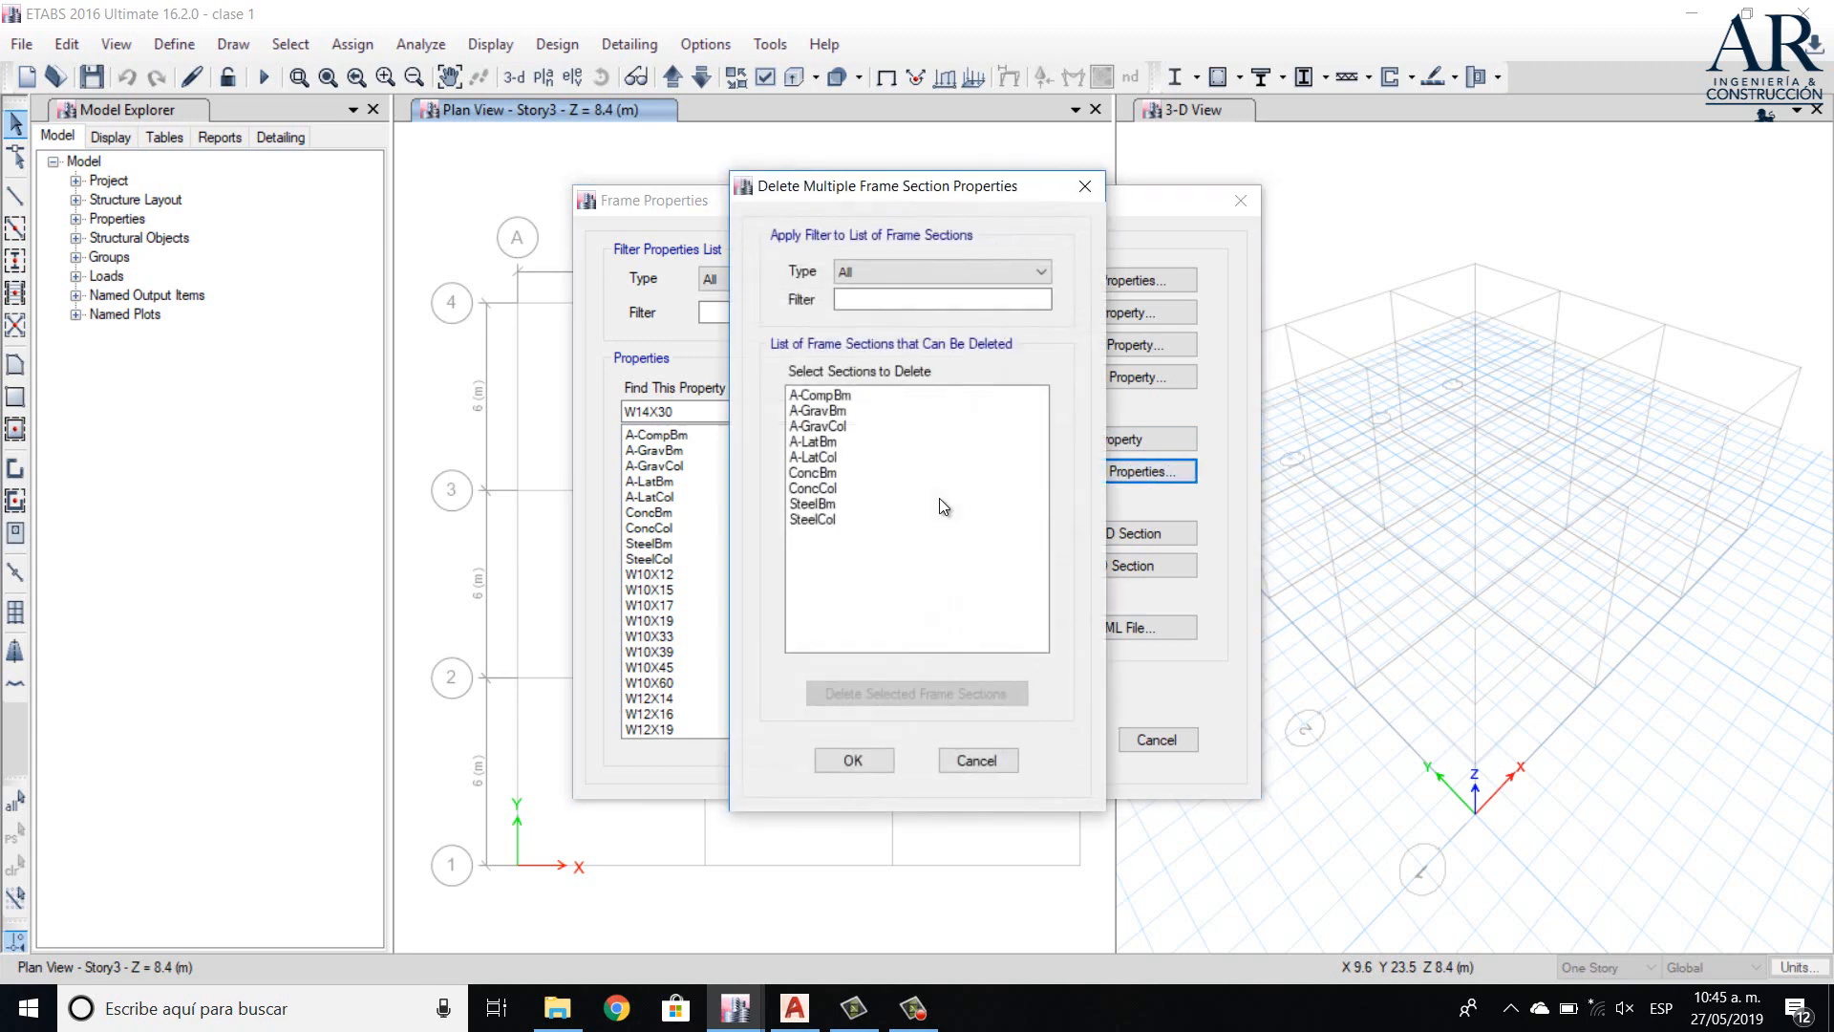
{"action": "left_click_drag", "start_coordinate": [837, 521], "coordinate": [812, 394]}
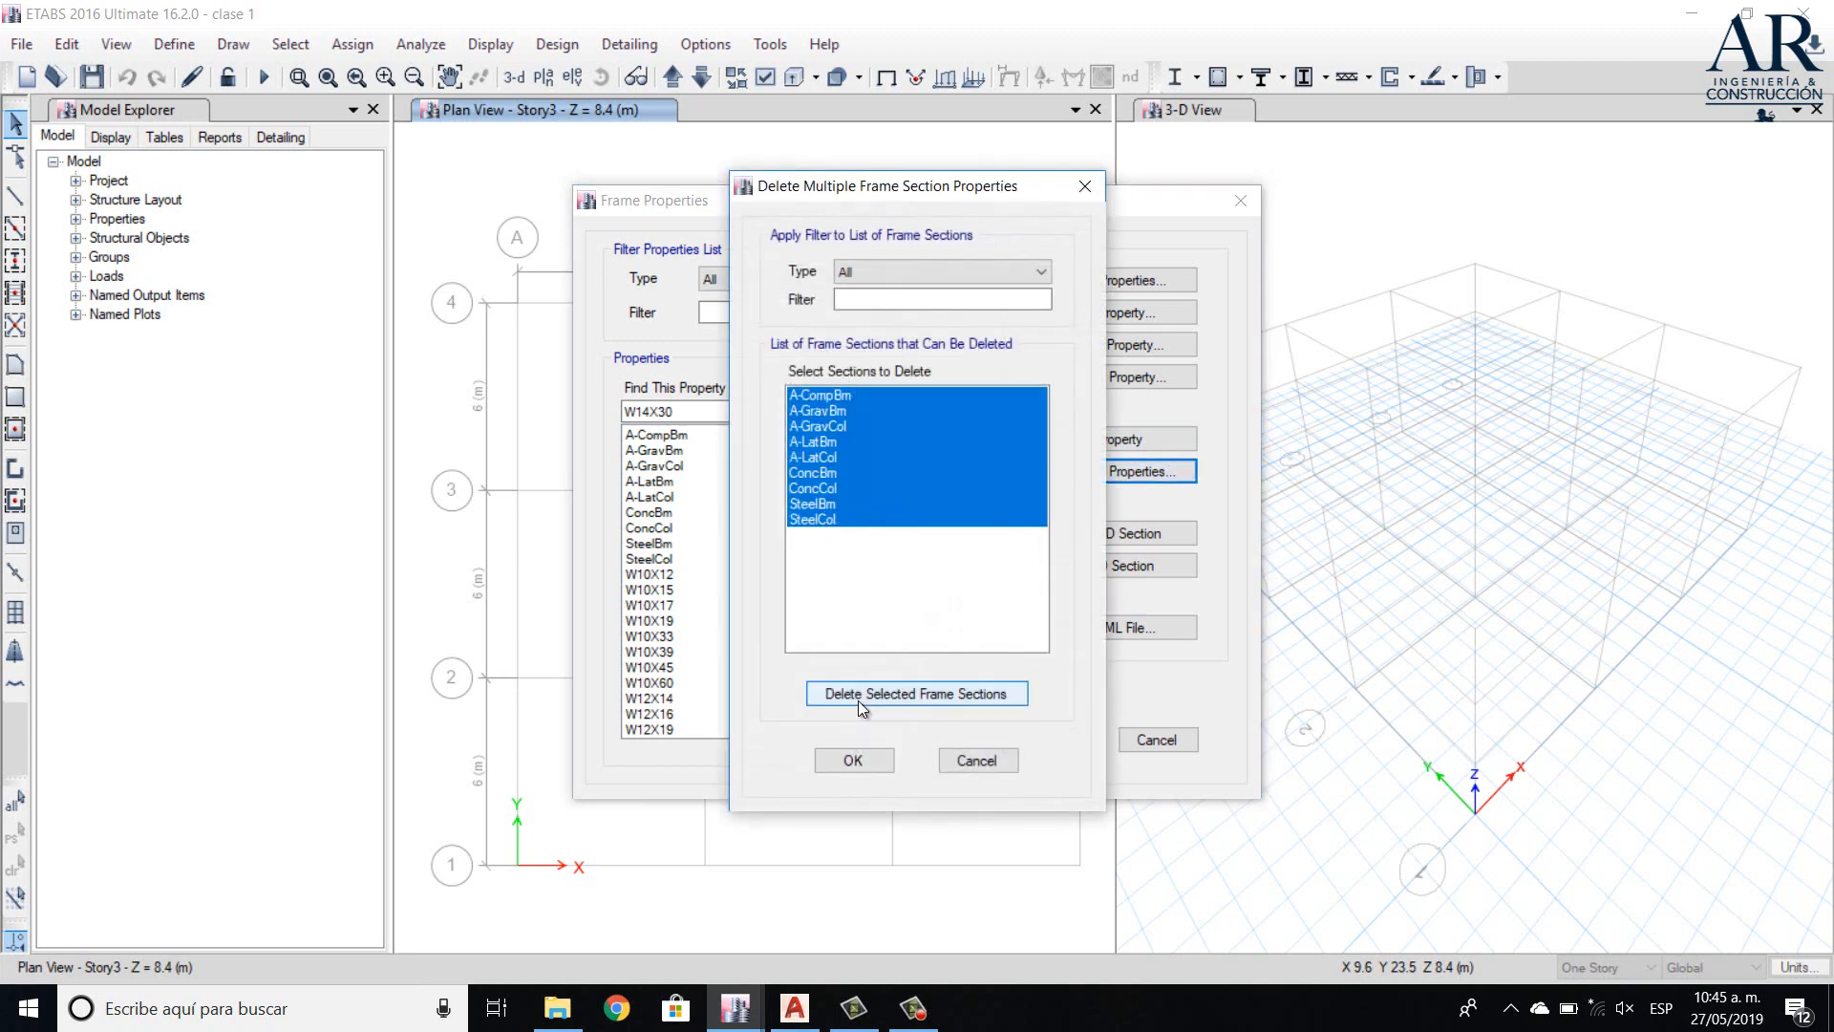
{"action": "left_click", "coordinate": [932, 694]}
{"action": "left_click_drag", "start_coordinate": [1040, 430], "coordinate": [1043, 631]}
{"action": "left_click_drag", "start_coordinate": [846, 628], "coordinate": [849, 181]}
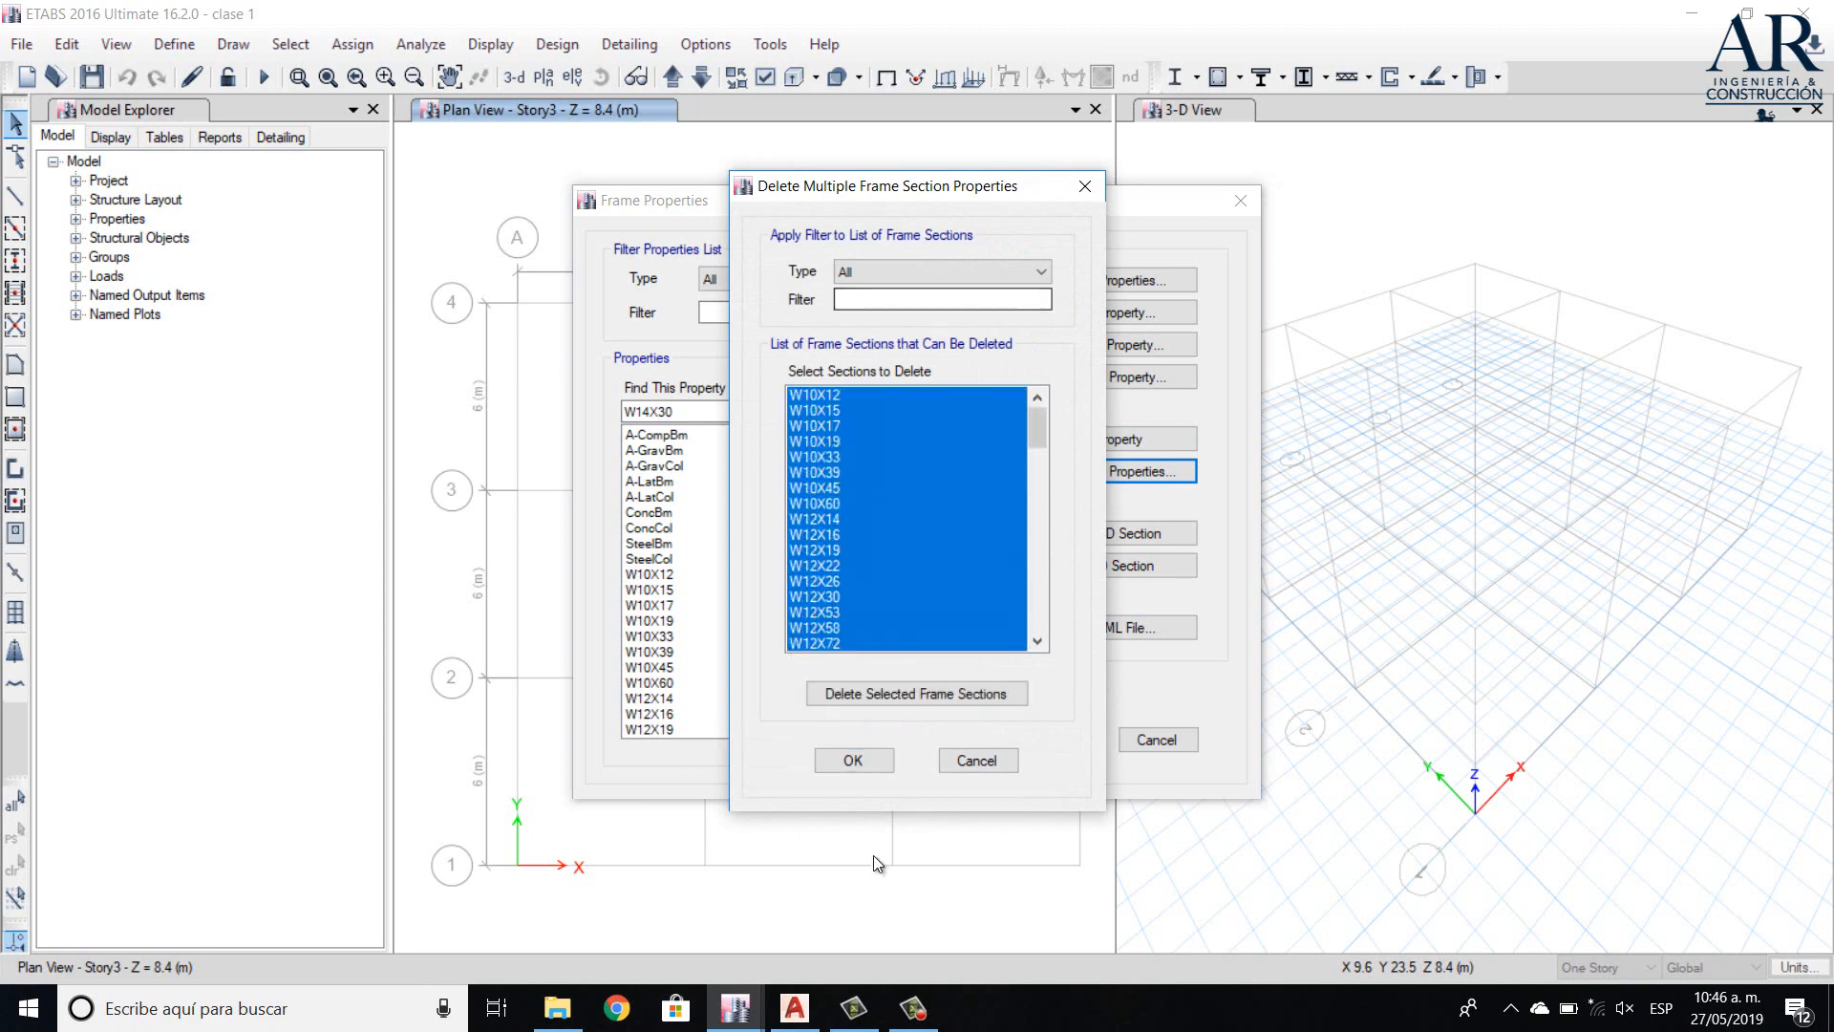
{"action": "left_click", "coordinate": [908, 696]}
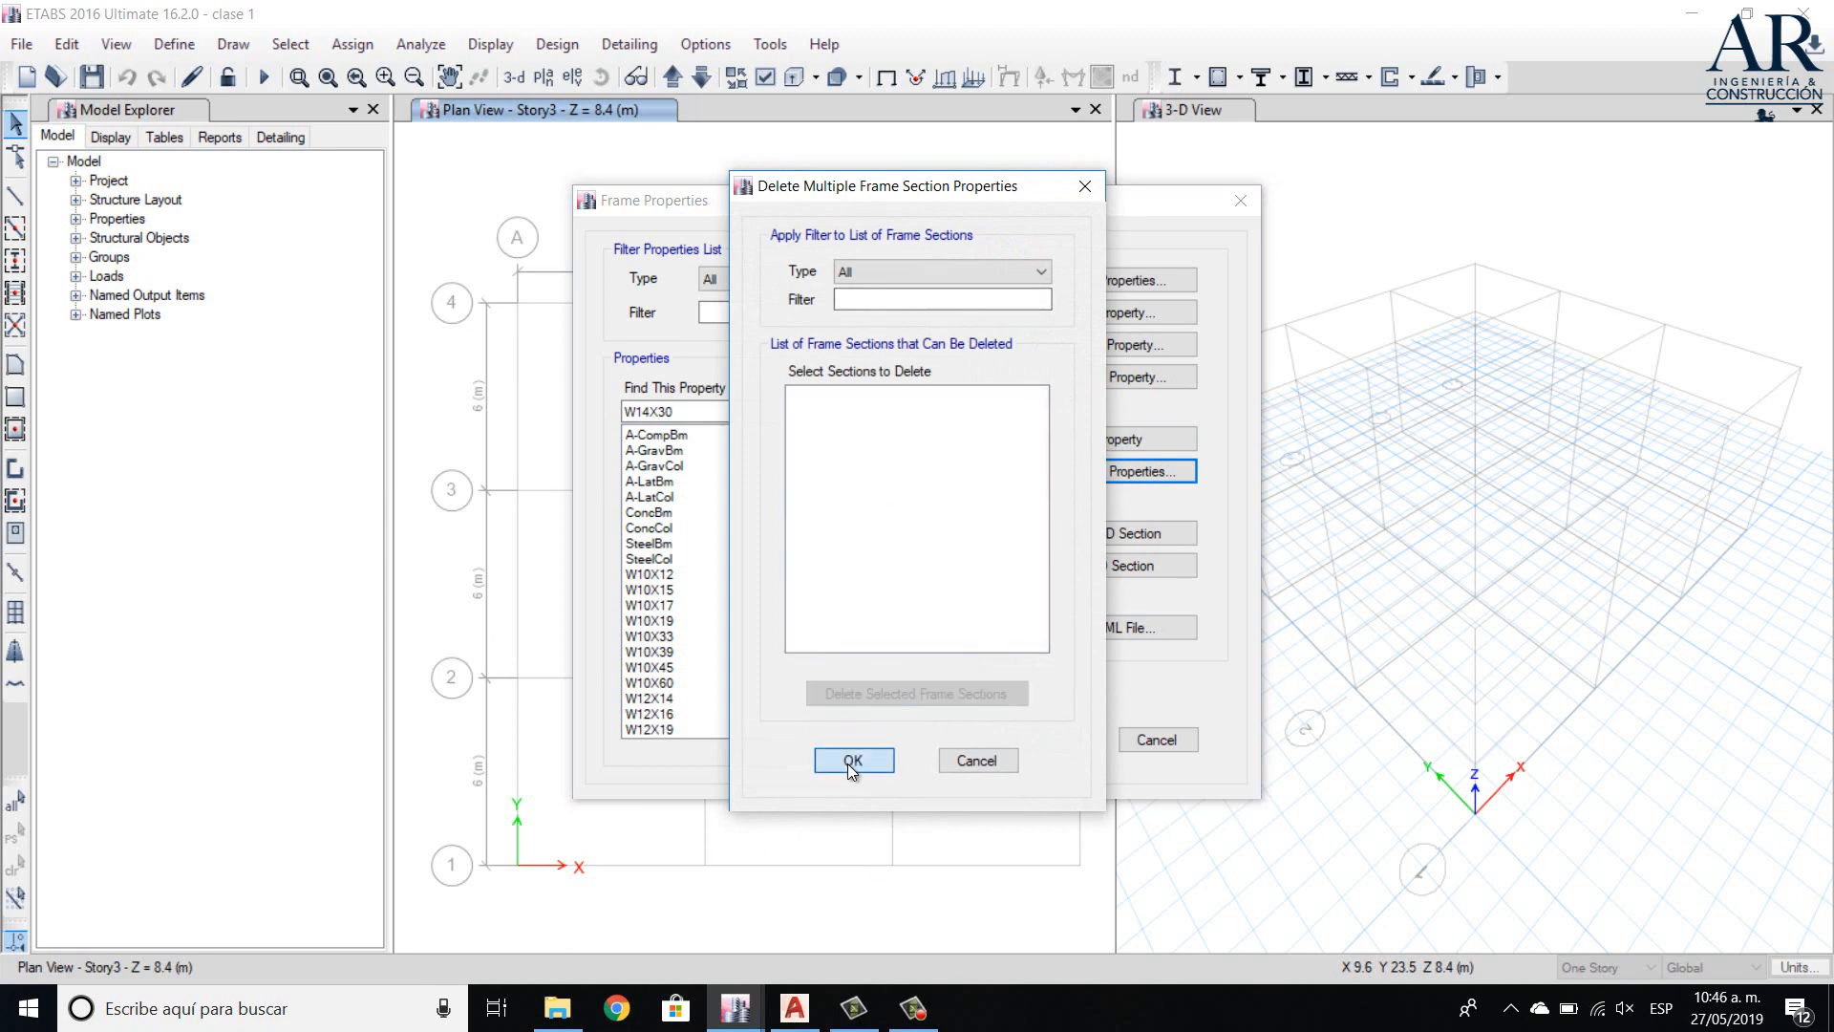
{"action": "left_click", "coordinate": [847, 759]}
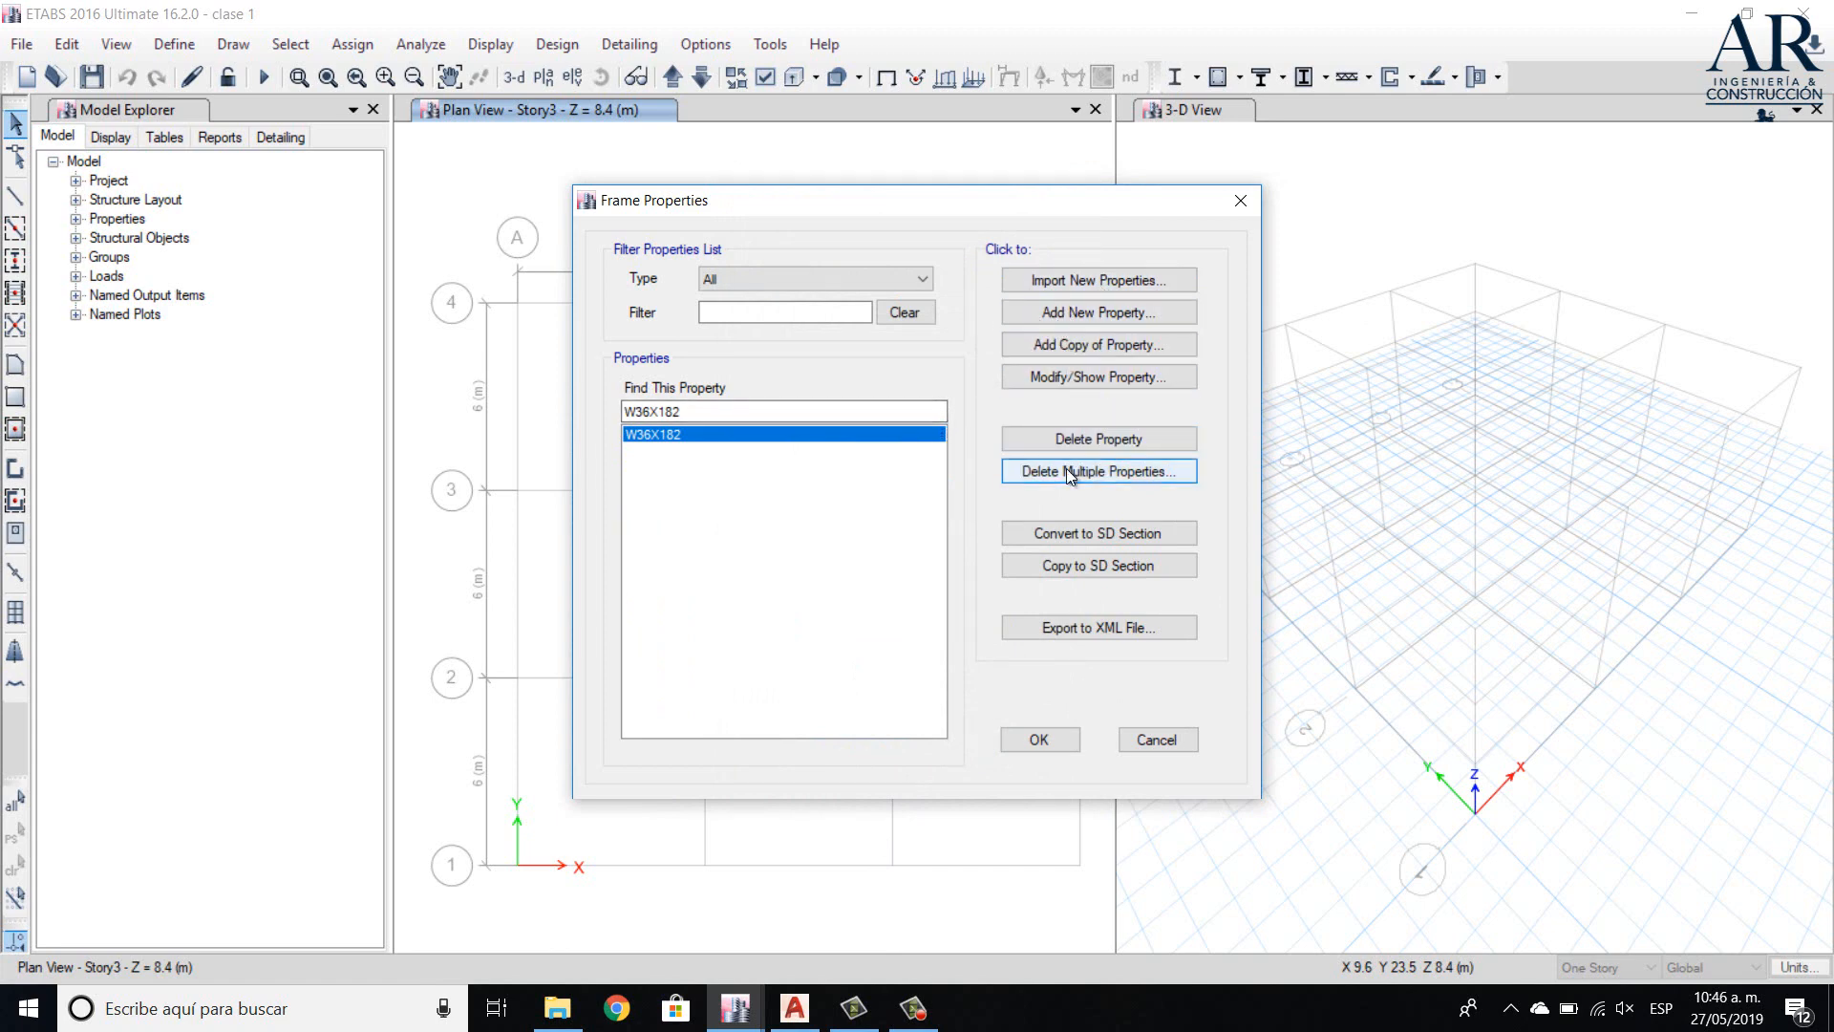
{"action": "left_click", "coordinate": [906, 1018]}
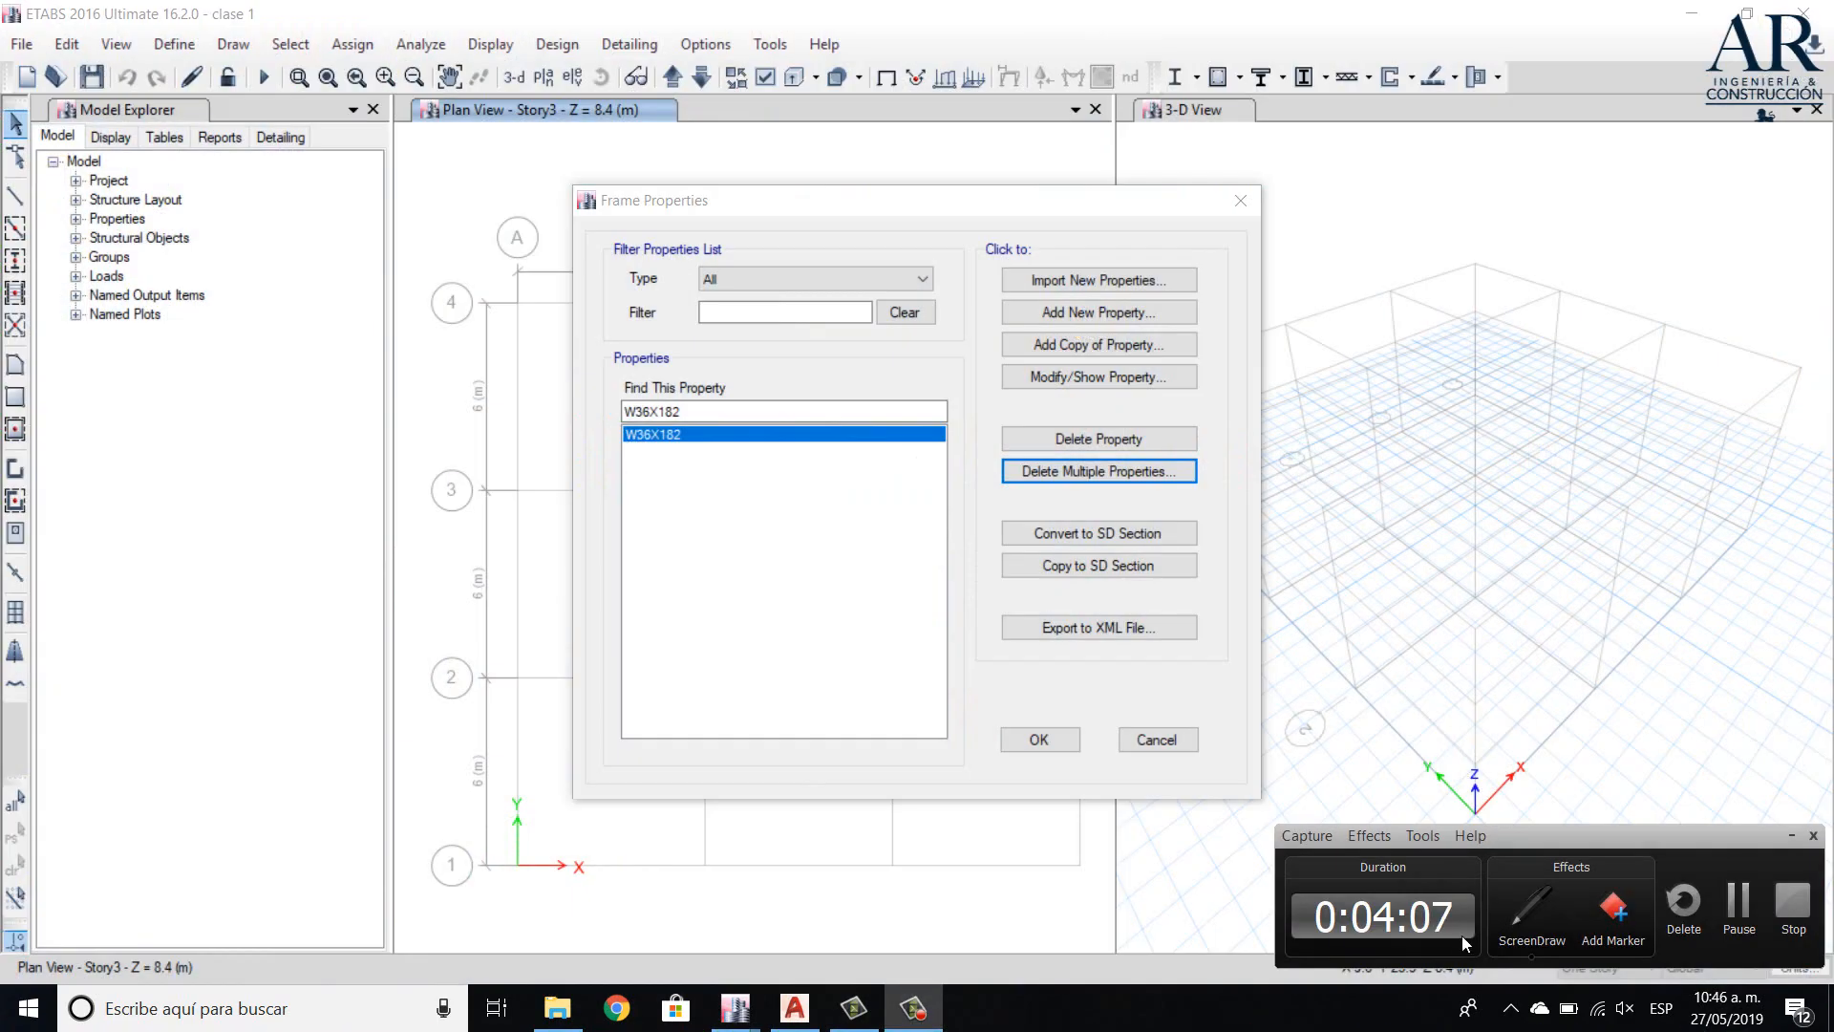
{"action": "left_click", "coordinate": [1792, 835]}
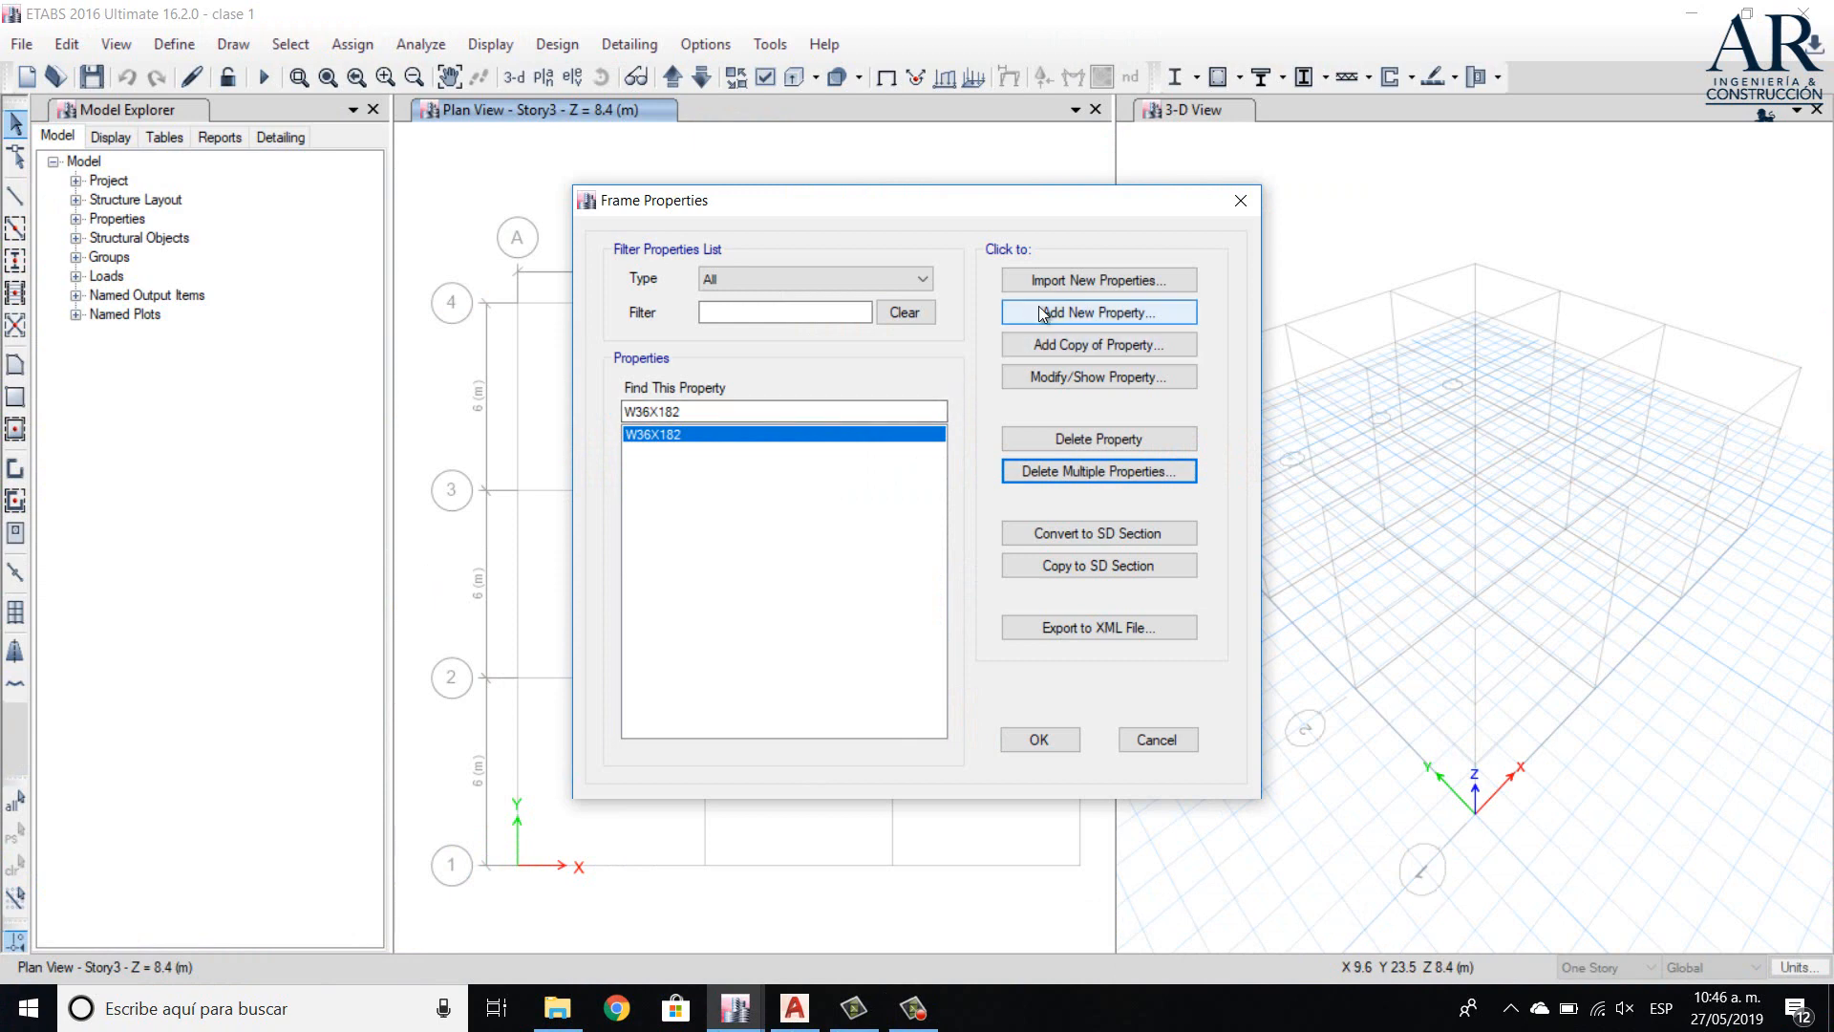
- Add a rectangular concrete frame section named "Trab 45X25" using the concre 250 kg/cm2 material
{"action": "left_click", "coordinate": [1095, 313]}
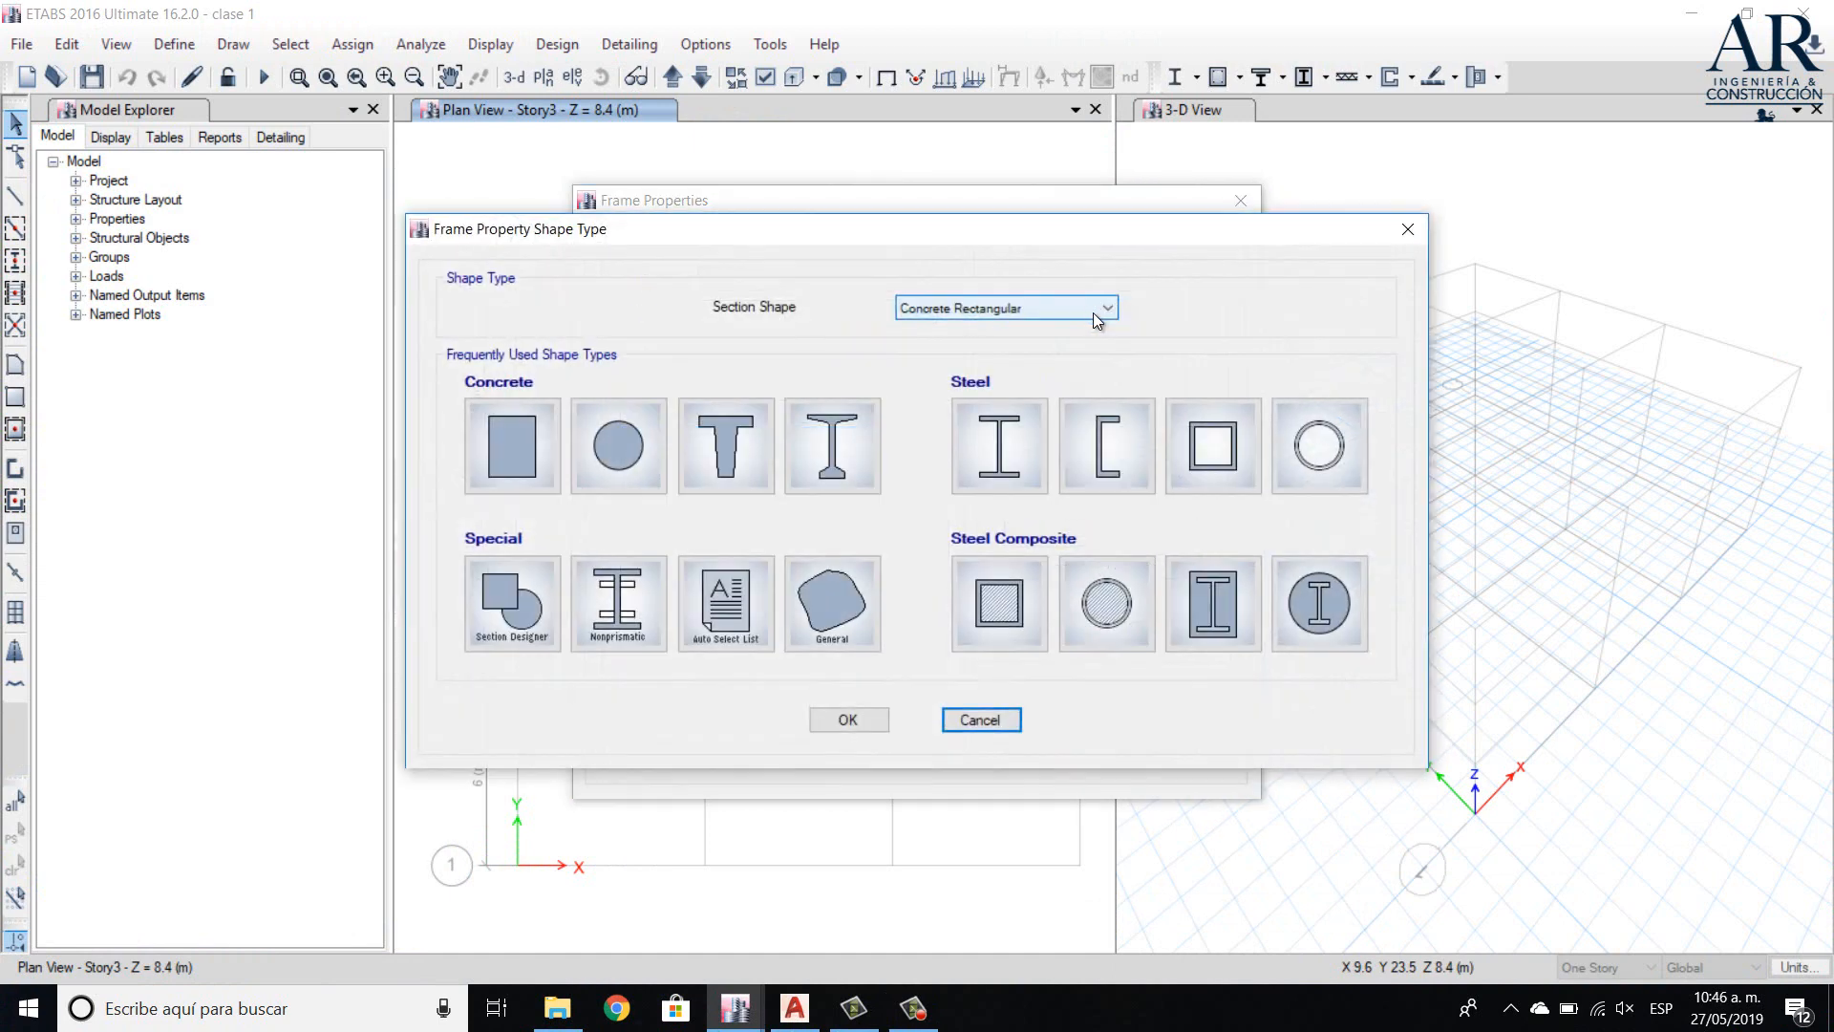
{"action": "left_click", "coordinate": [537, 431]}
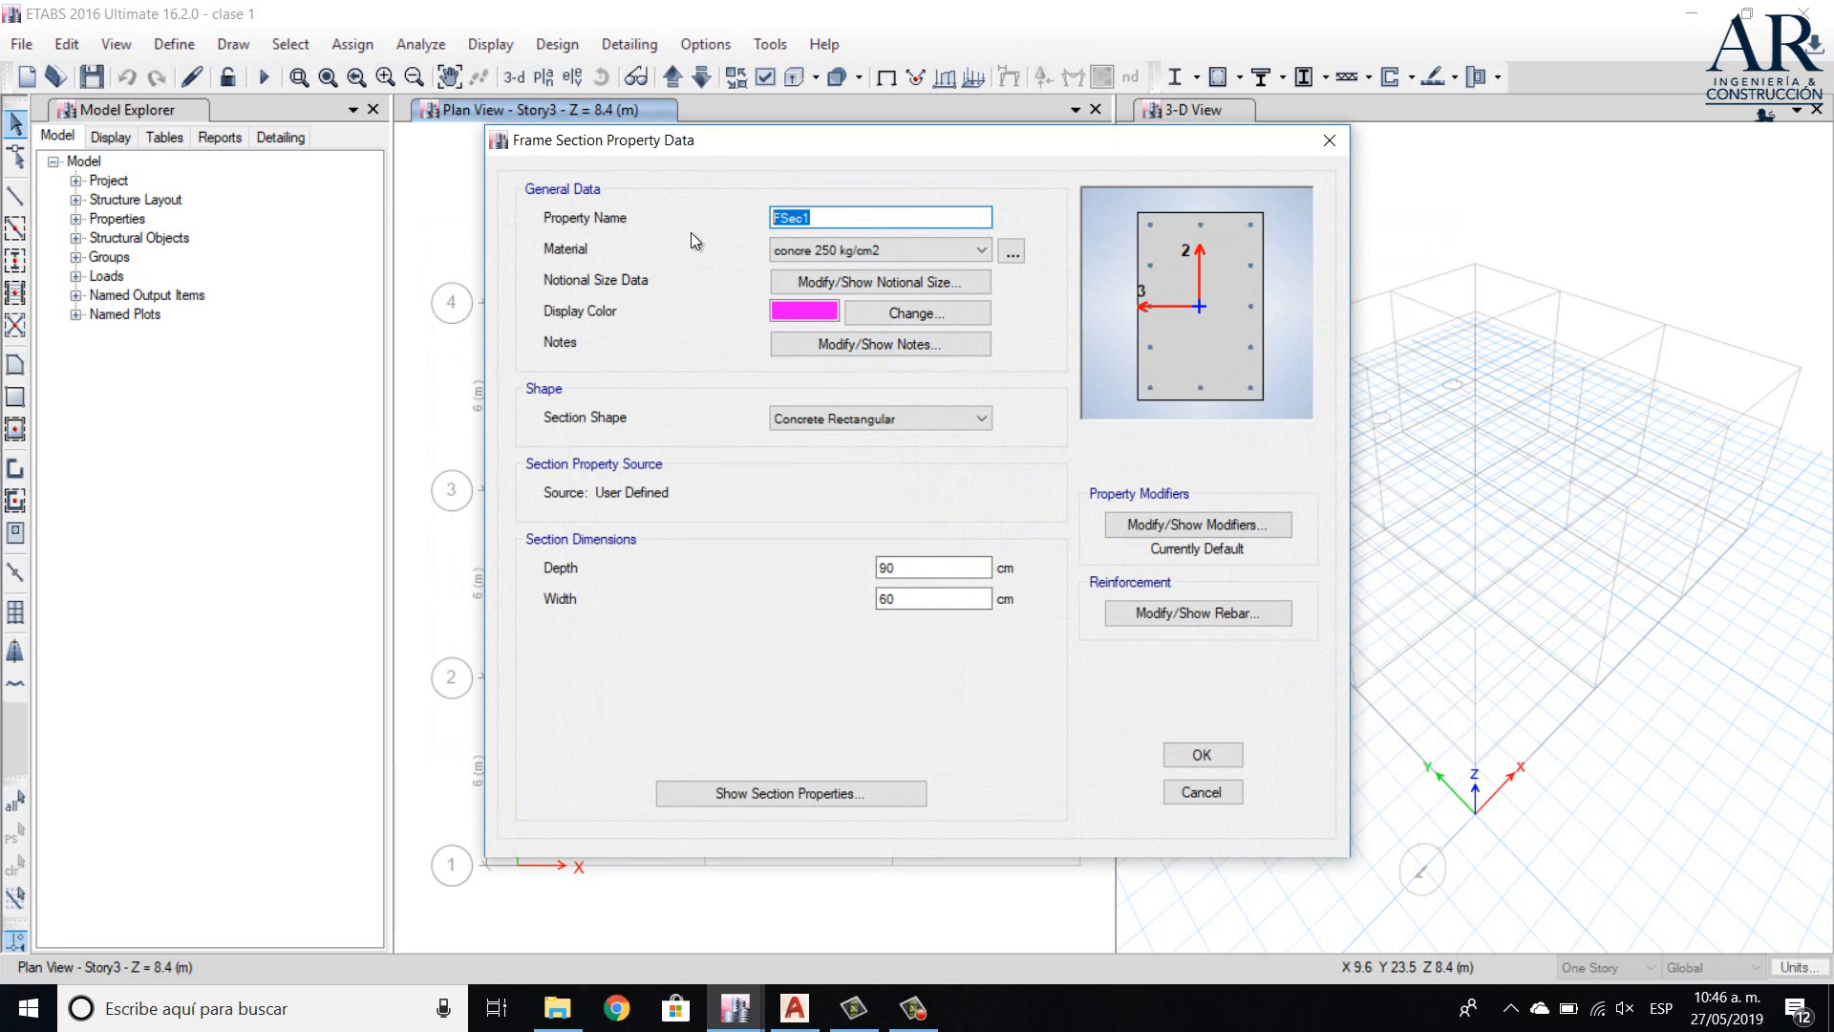
{"action": "type", "text": "Trab"}
{"action": "type", "text": " 25X"}
{"action": "key", "text": "BackSpace"}
{"action": "key", "text": "BackSpace"}
{"action": "key", "text": "BackSpace"}
{"action": "type", "text": "45X25"}
{"action": "left_click", "coordinate": [881, 253]}
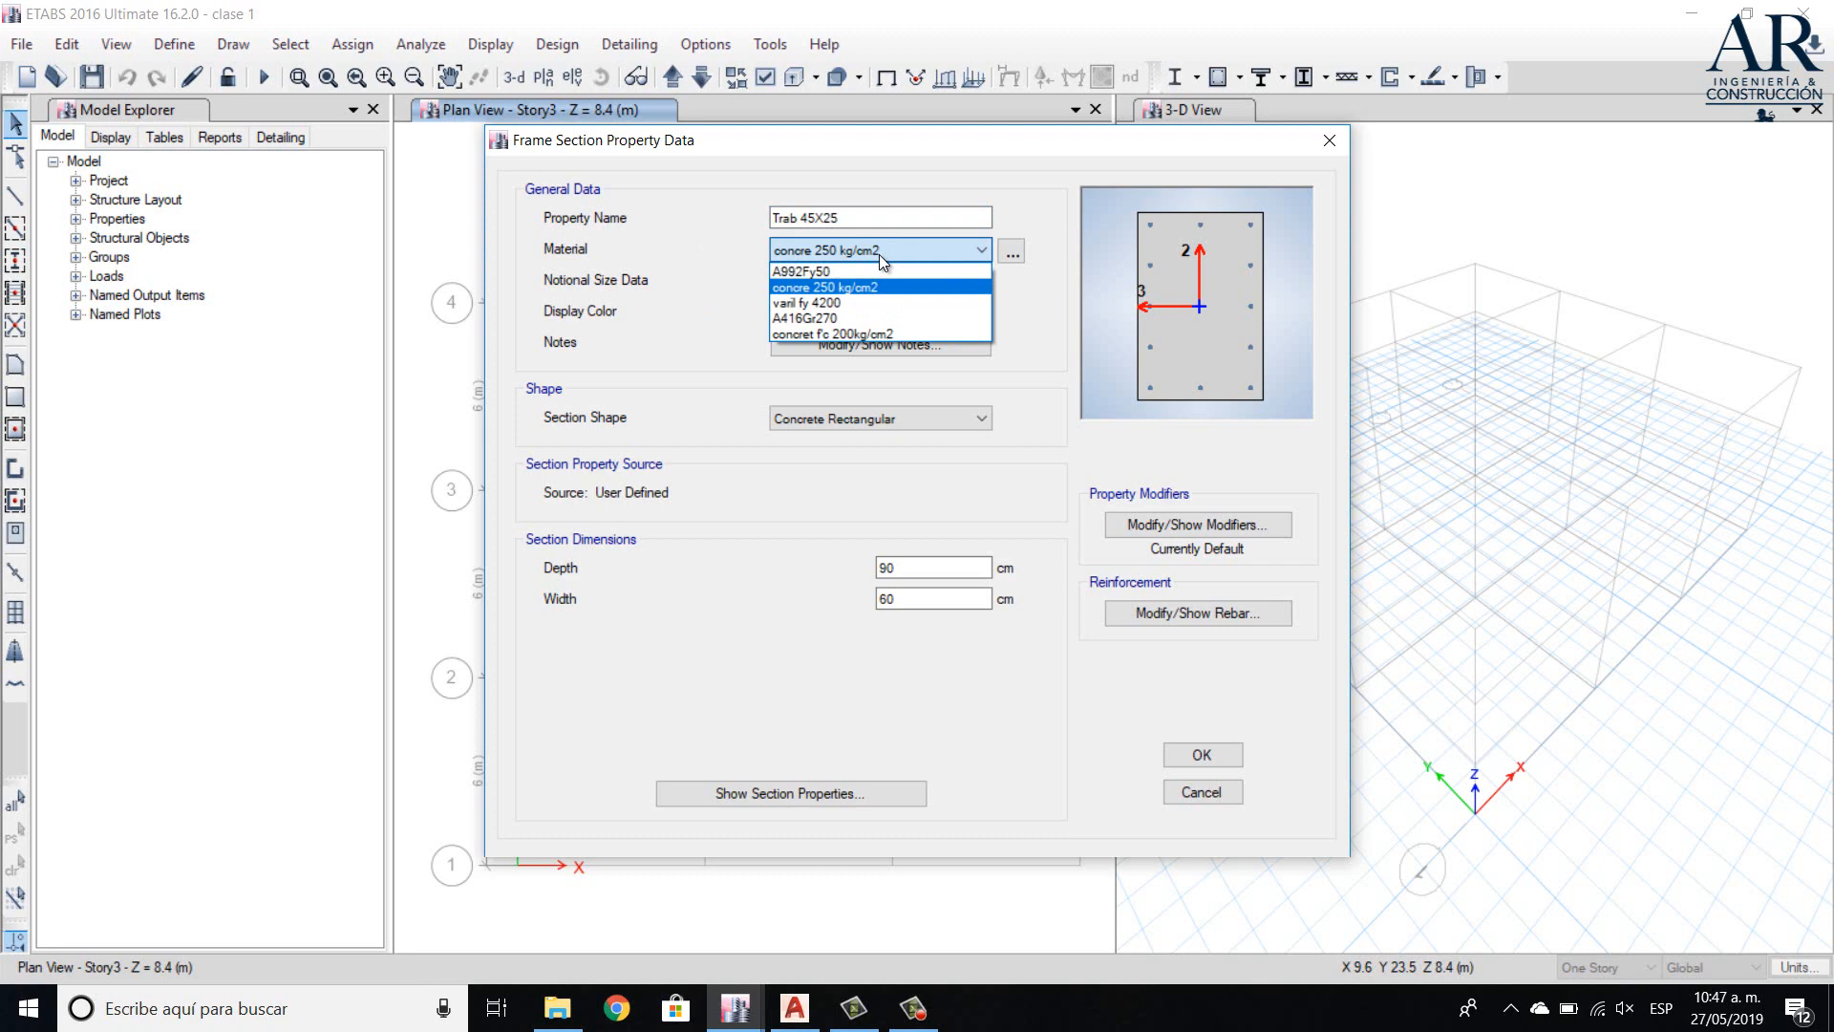
{"action": "left_click", "coordinate": [910, 285]}
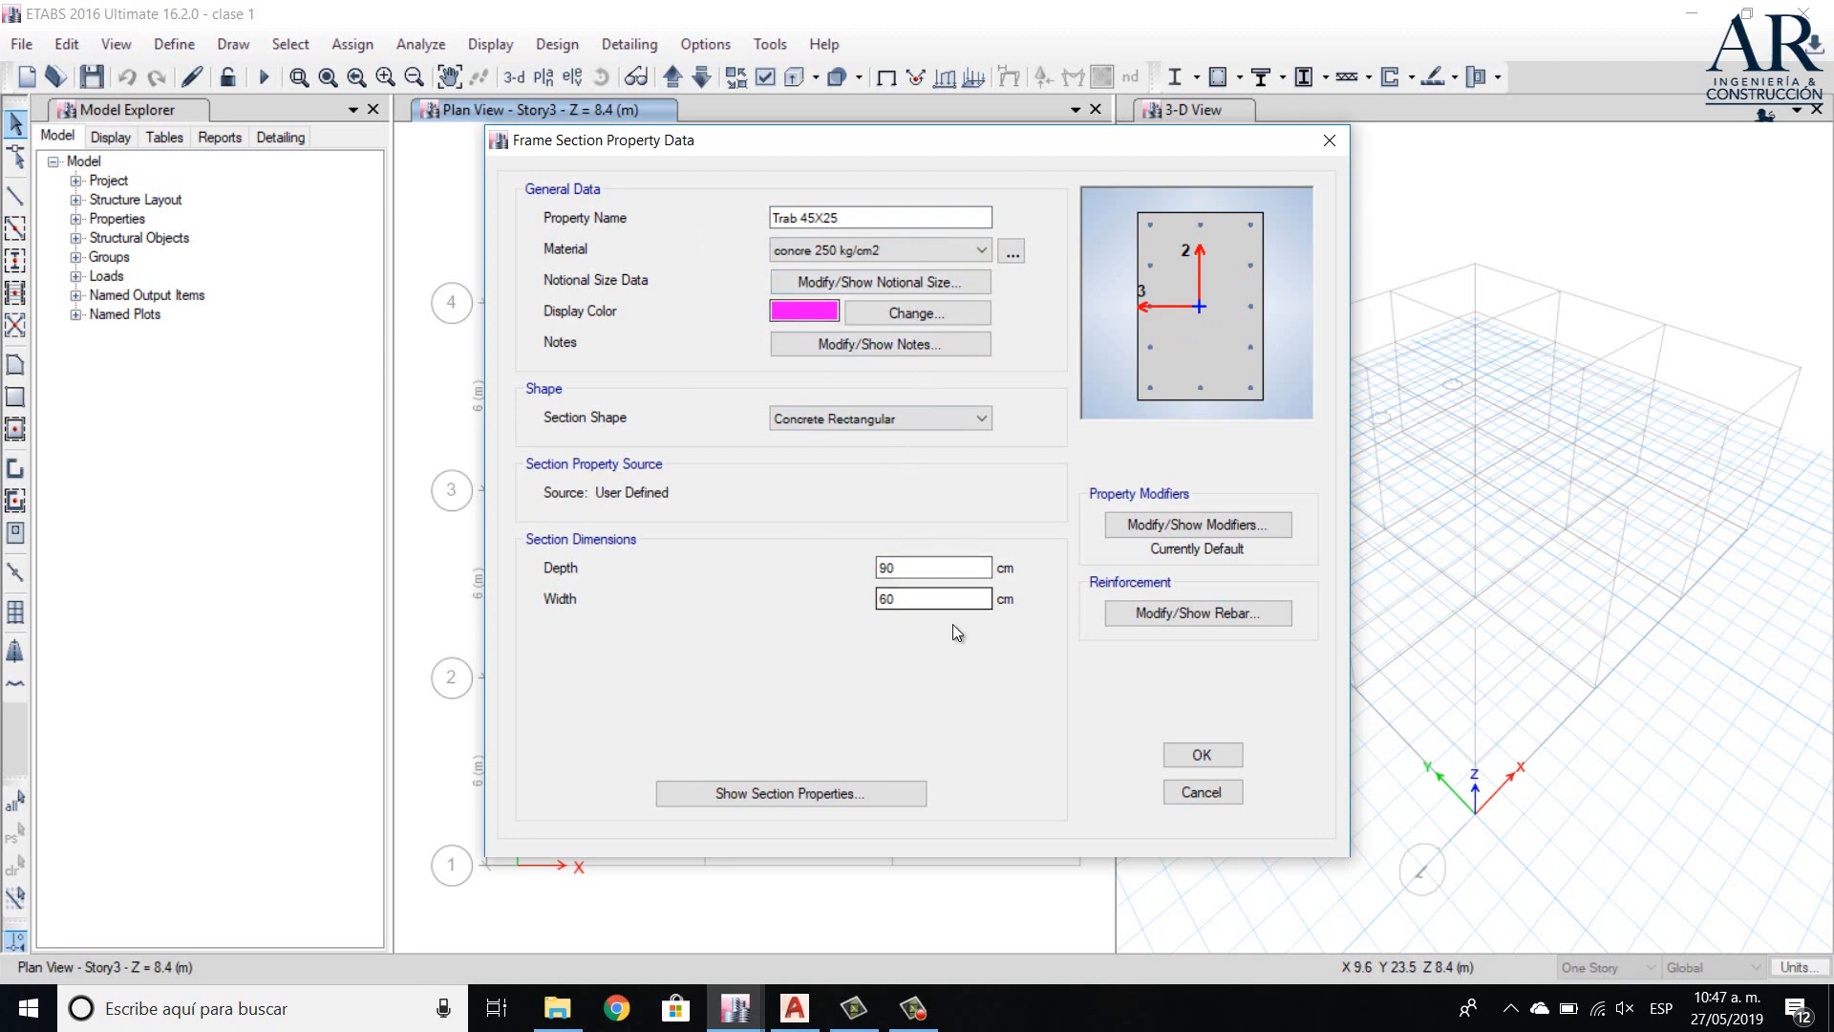
- Set the Trab 45X25 section's depth to 45 cm and its width to 25 cm
{"action": "double_click", "coordinate": [919, 568]}
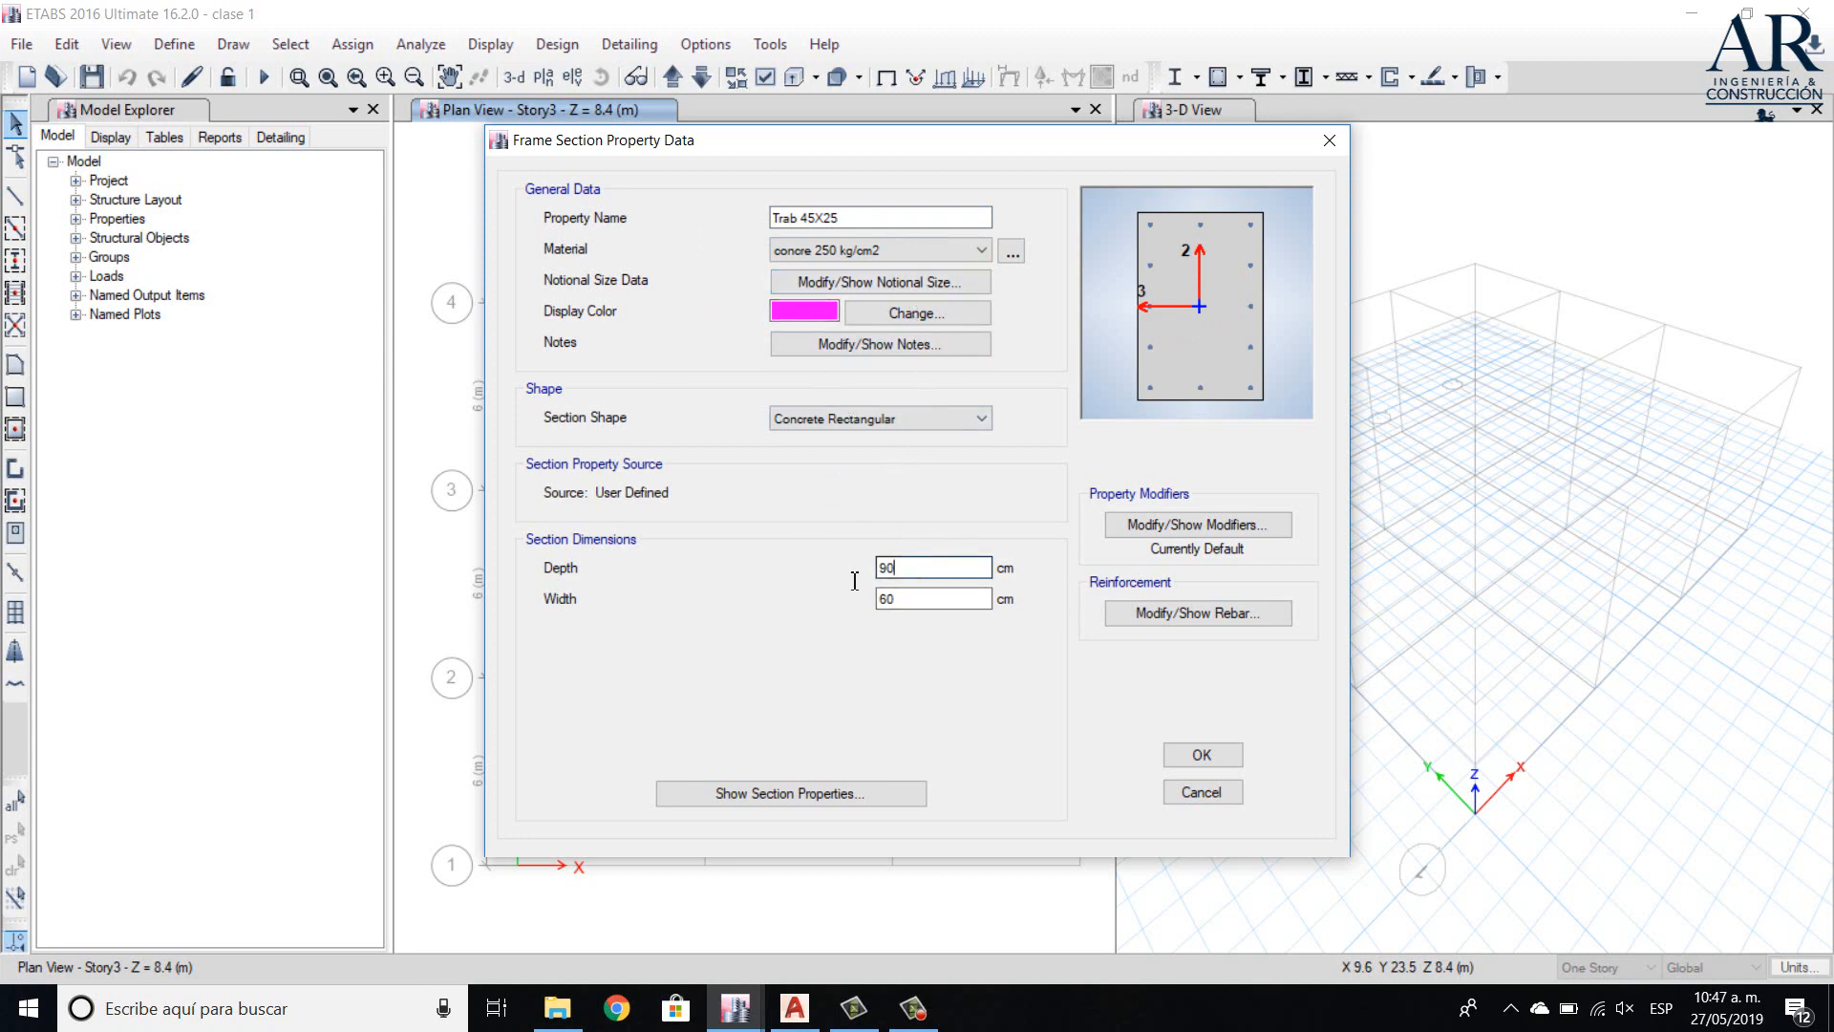
{"action": "type", "text": "45"}
{"action": "double_click", "coordinate": [908, 599]}
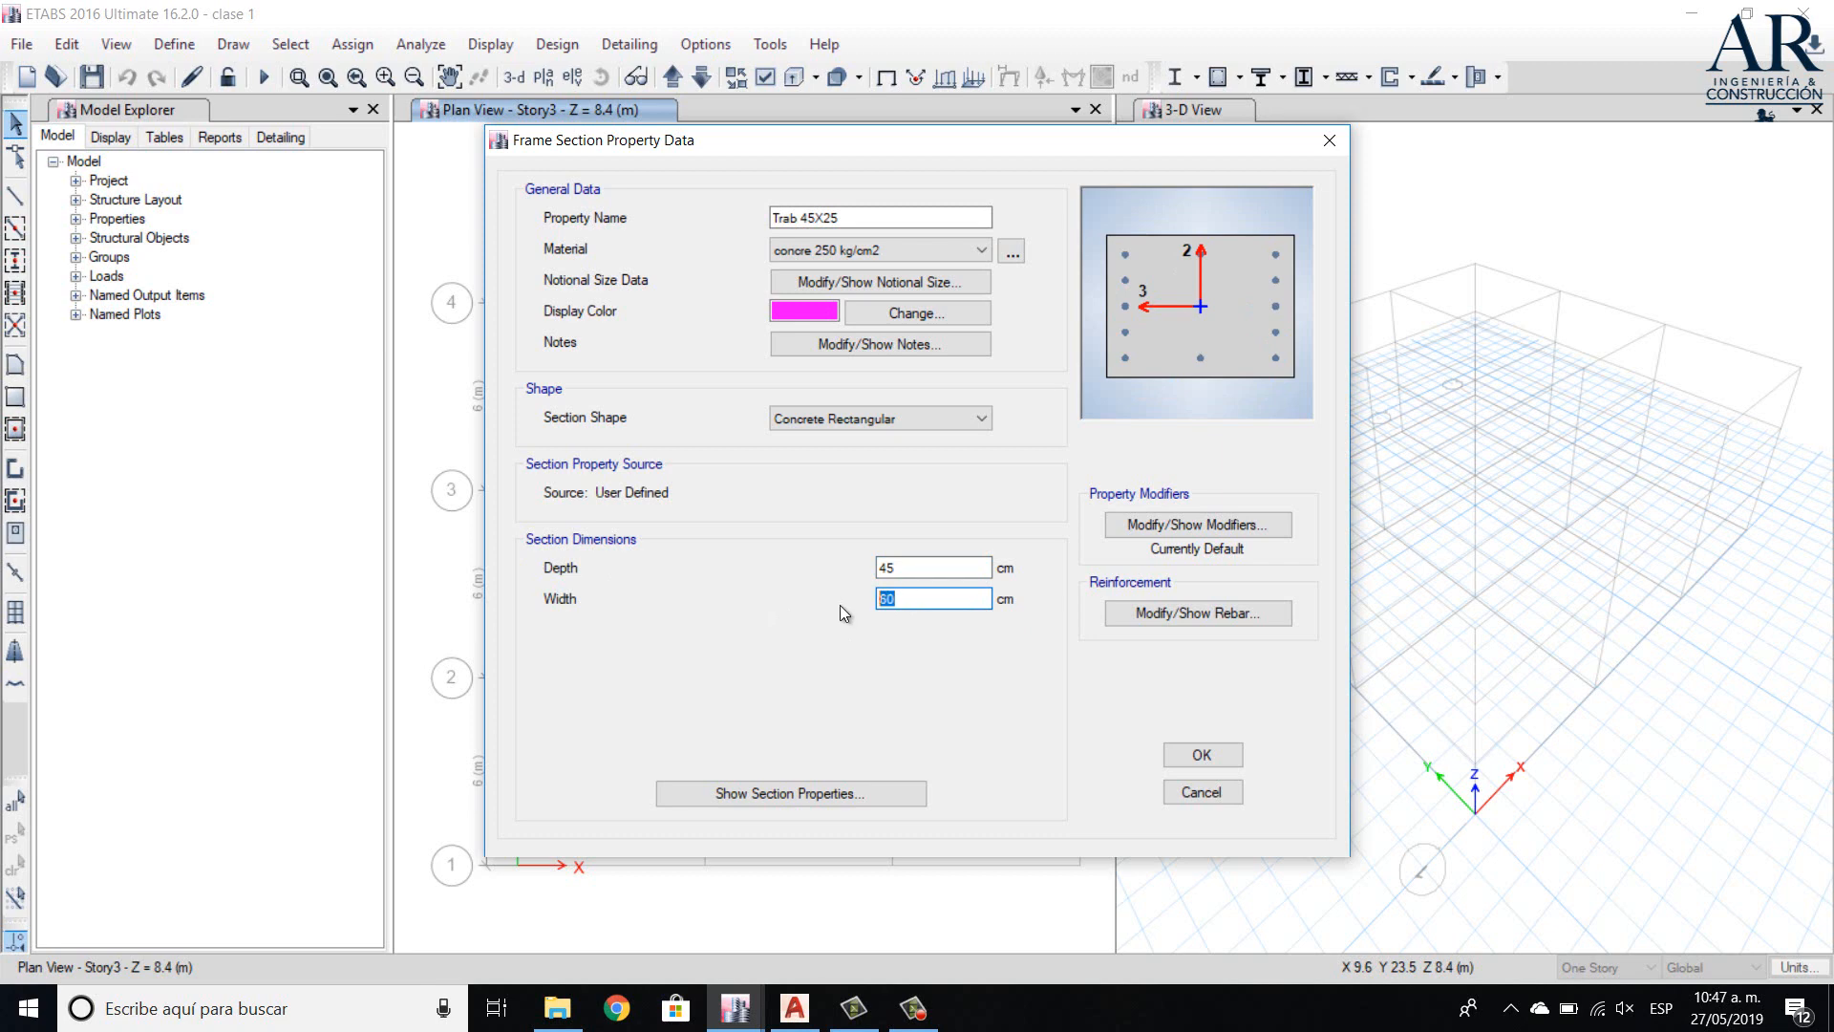
{"action": "type", "text": "25"}
{"action": "left_click", "coordinate": [926, 574]}
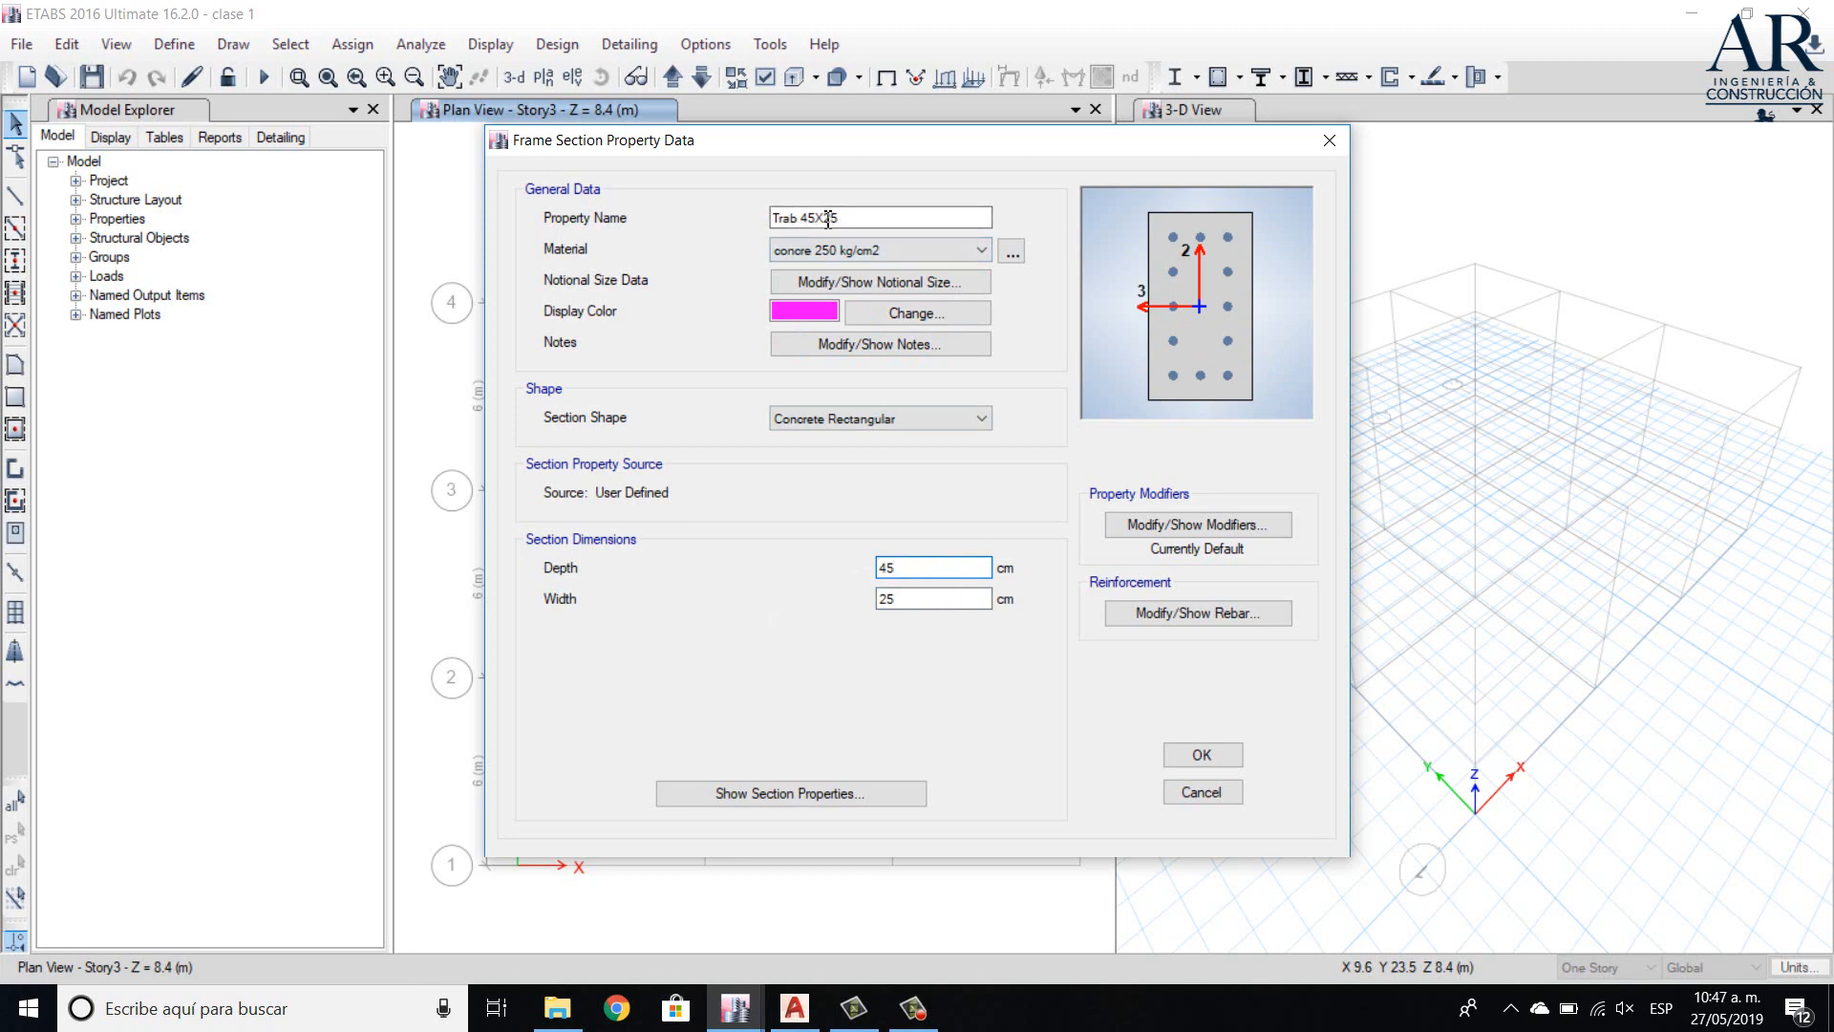
- Set the section's reinforcement to M3 Design Only (Beam) with a top bar cover of 5 cm
{"action": "left_click", "coordinate": [1205, 614]}
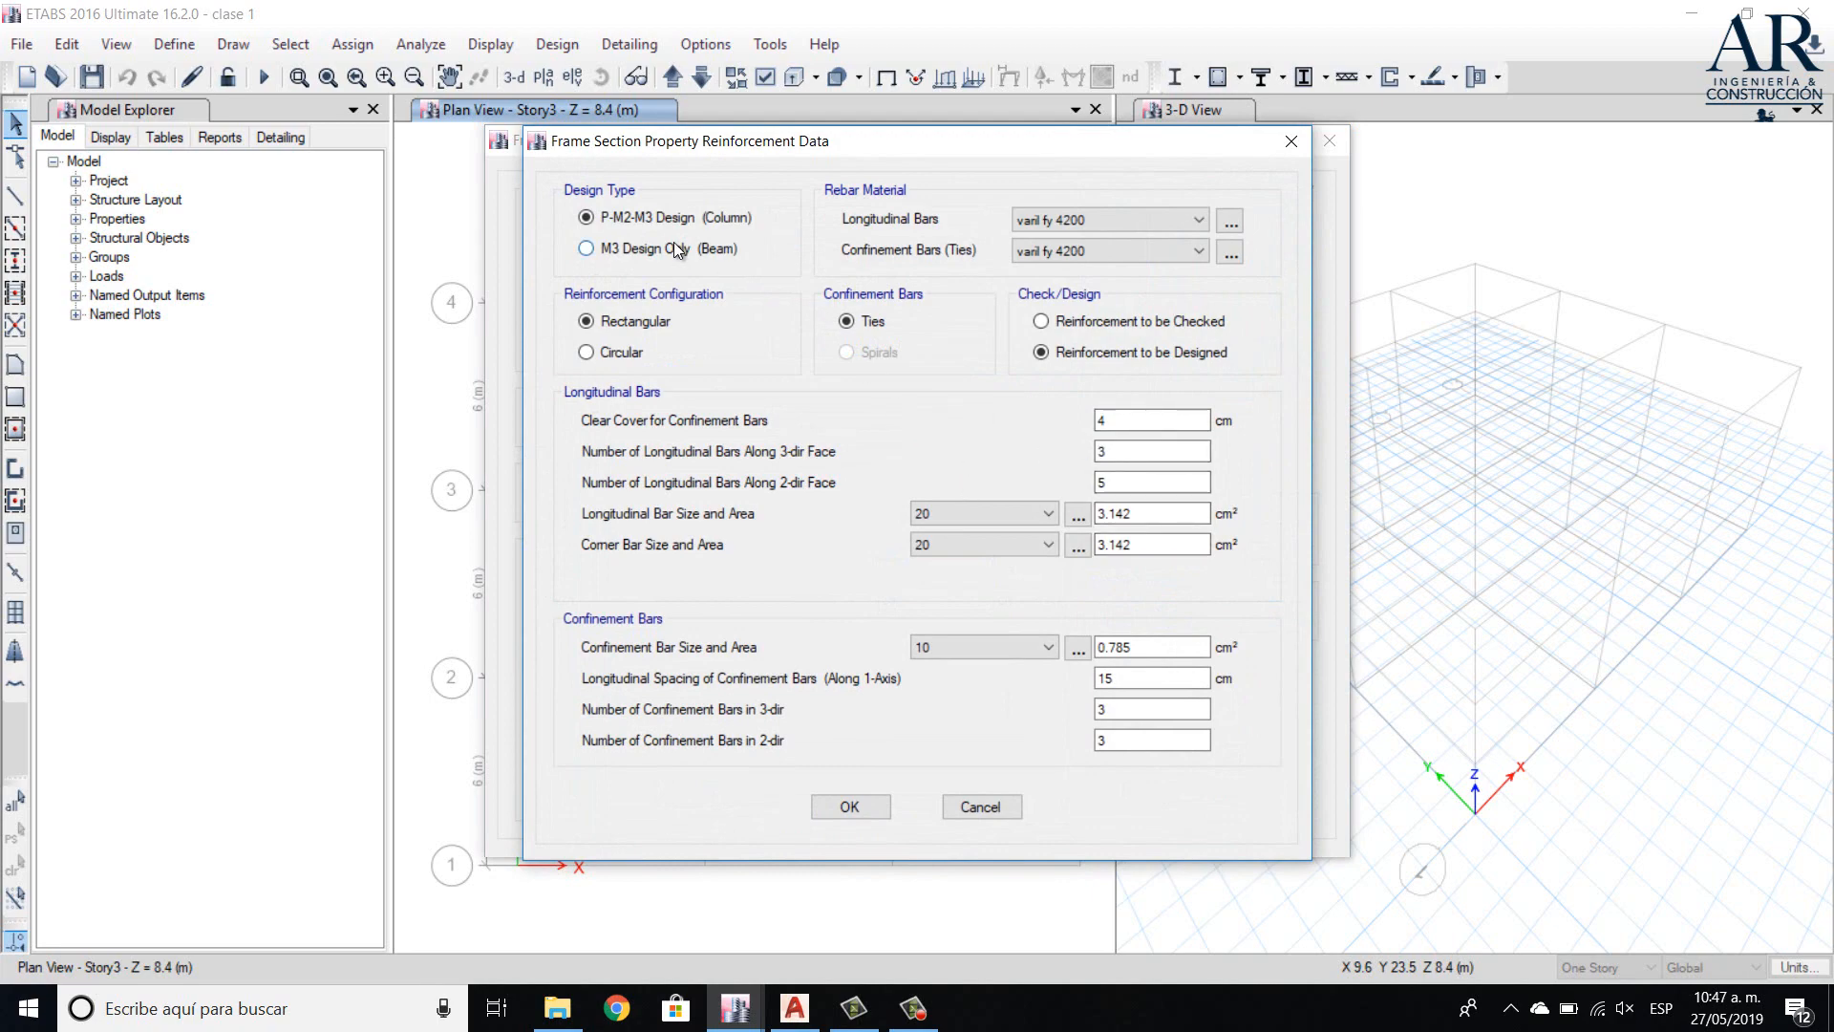
{"action": "left_click_drag", "start_coordinate": [966, 142], "coordinate": [1148, 180]}
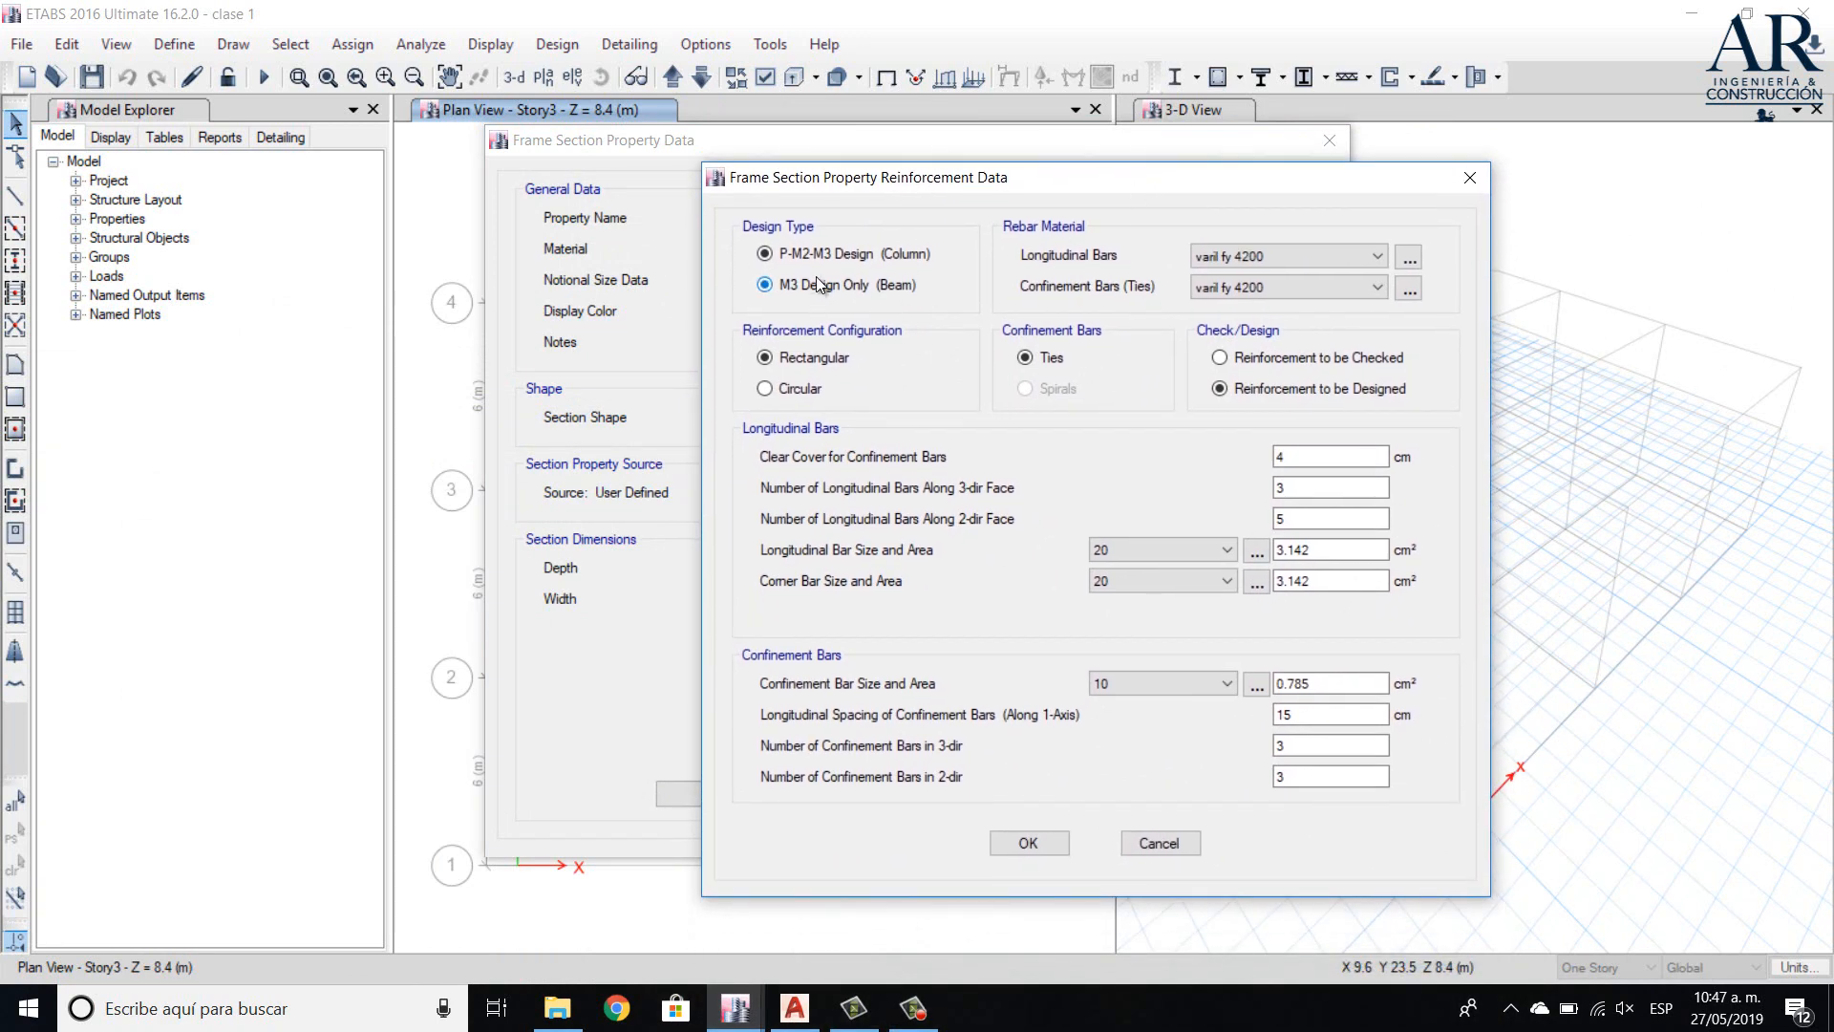
{"action": "left_click", "coordinate": [819, 283]}
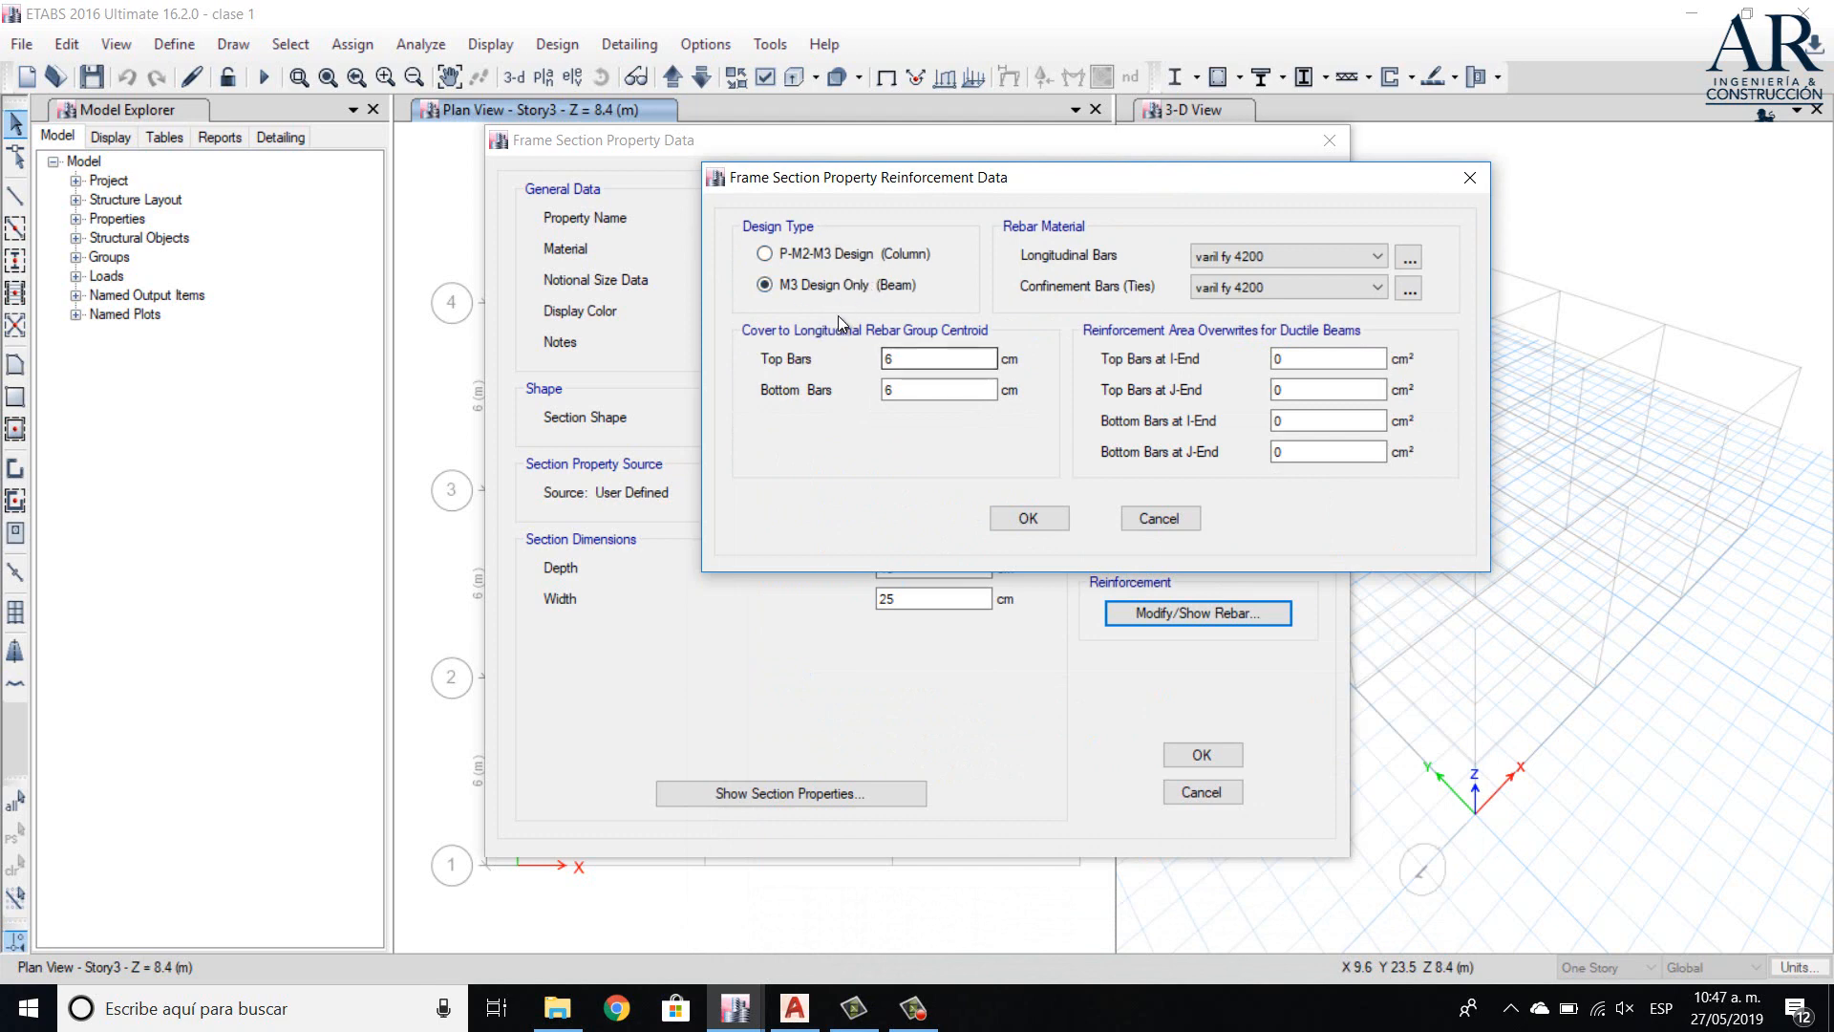
{"action": "double_click", "coordinate": [916, 361]}
{"action": "type", "text": "5"}
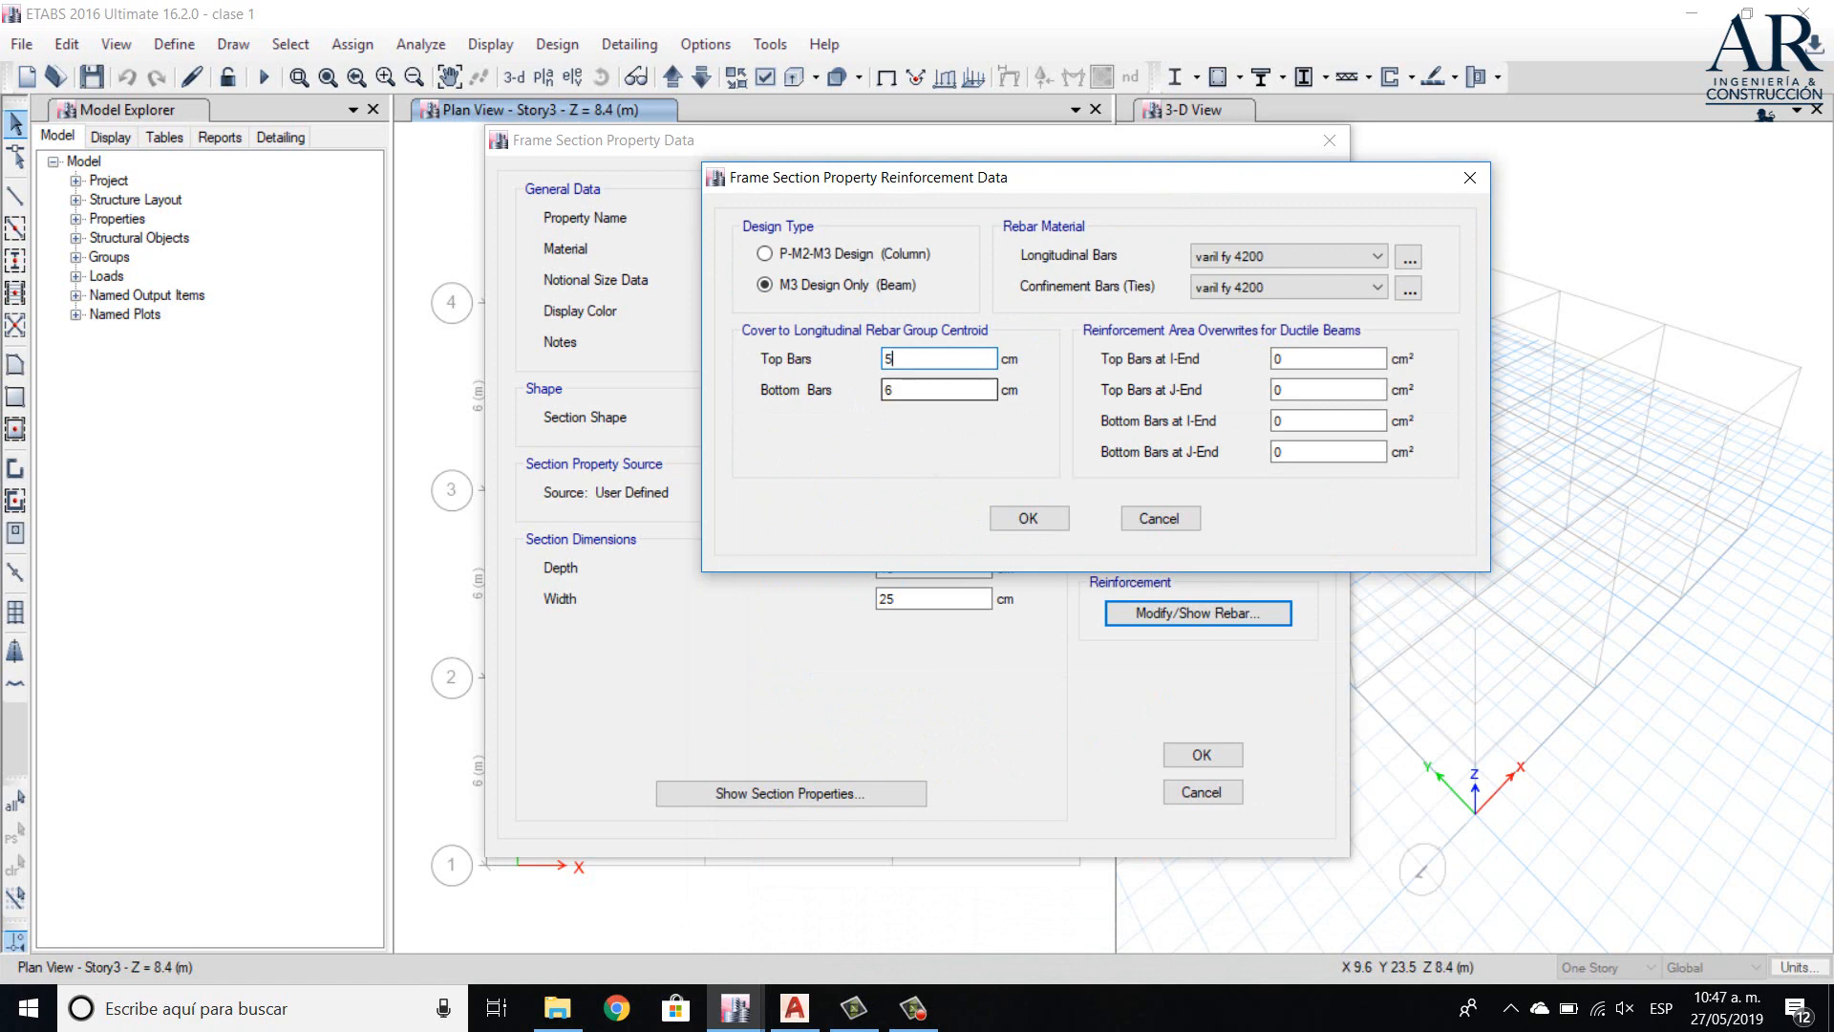
- Open Paint and draw a circle about 62 × 53 pixels for the bar, enclosed by a tall rectangle for the beam section
{"action": "key", "text": "super"}
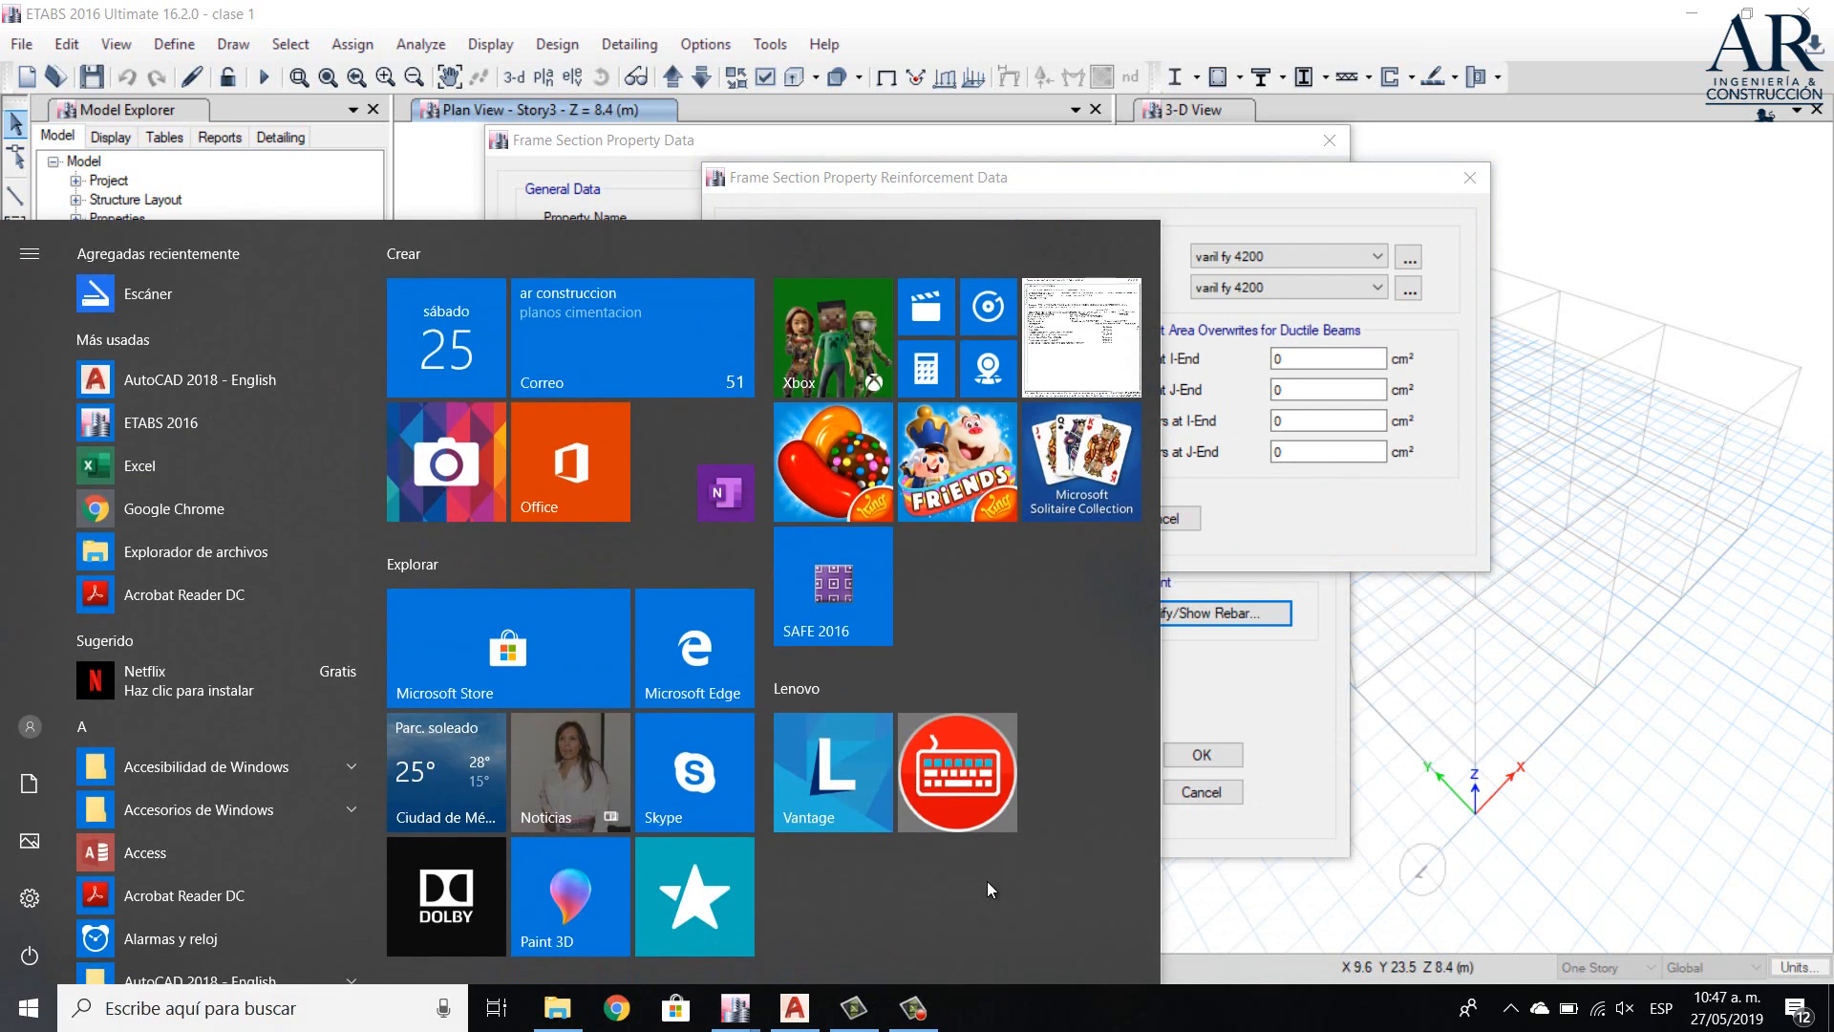
{"action": "type", "text": "pain"}
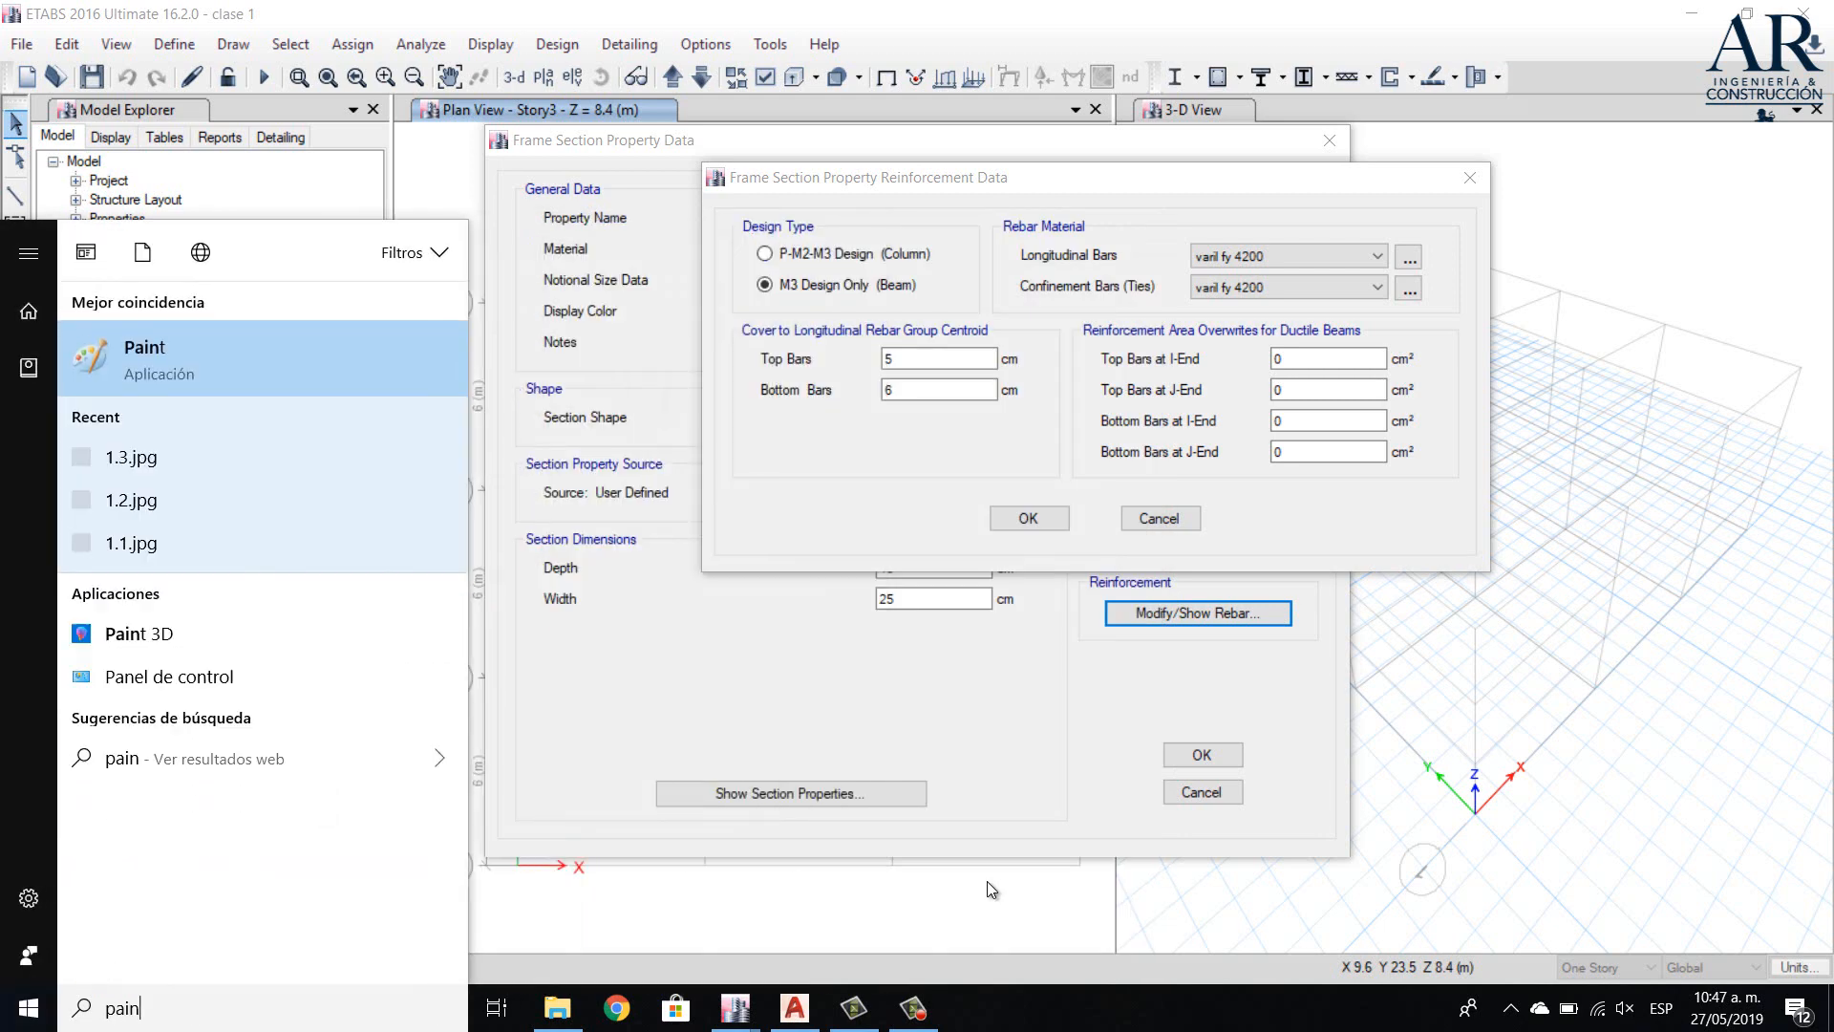
{"action": "key", "text": "Return"}
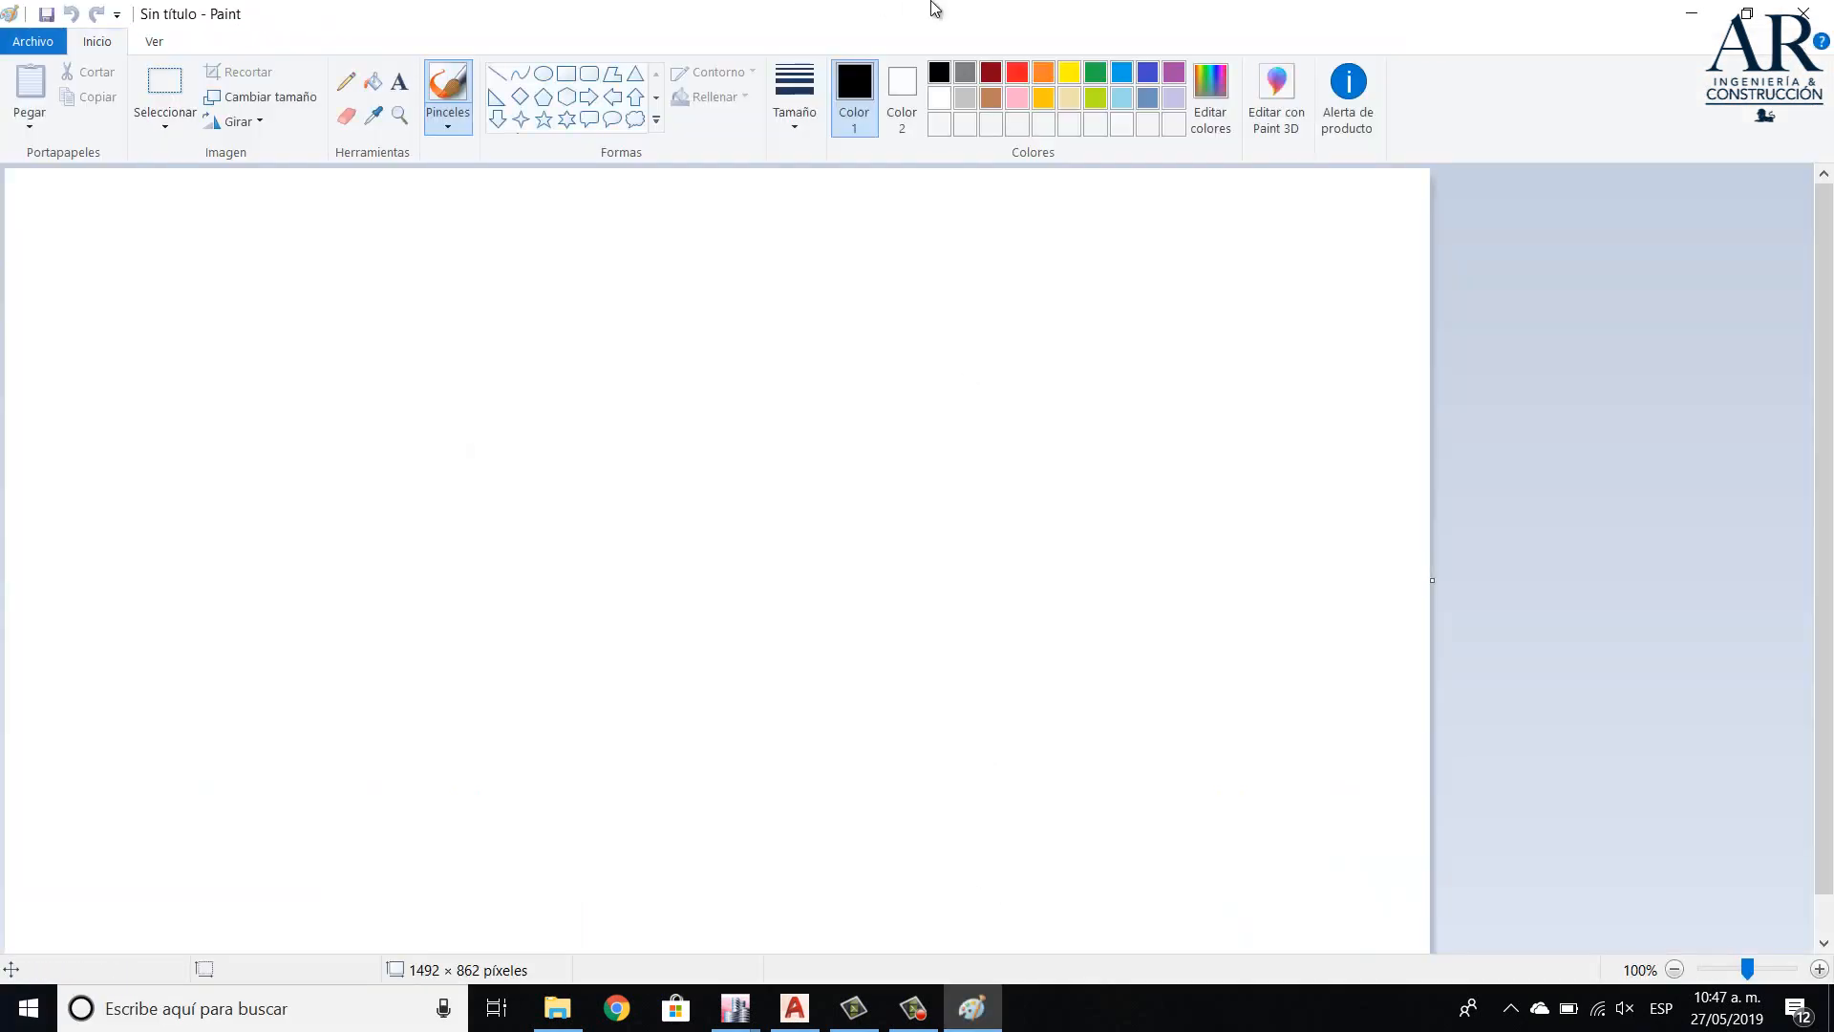
{"action": "left_click", "coordinate": [543, 73]}
{"action": "left_click_drag", "start_coordinate": [519, 544], "coordinate": [578, 493]}
{"action": "left_click", "coordinate": [567, 73]}
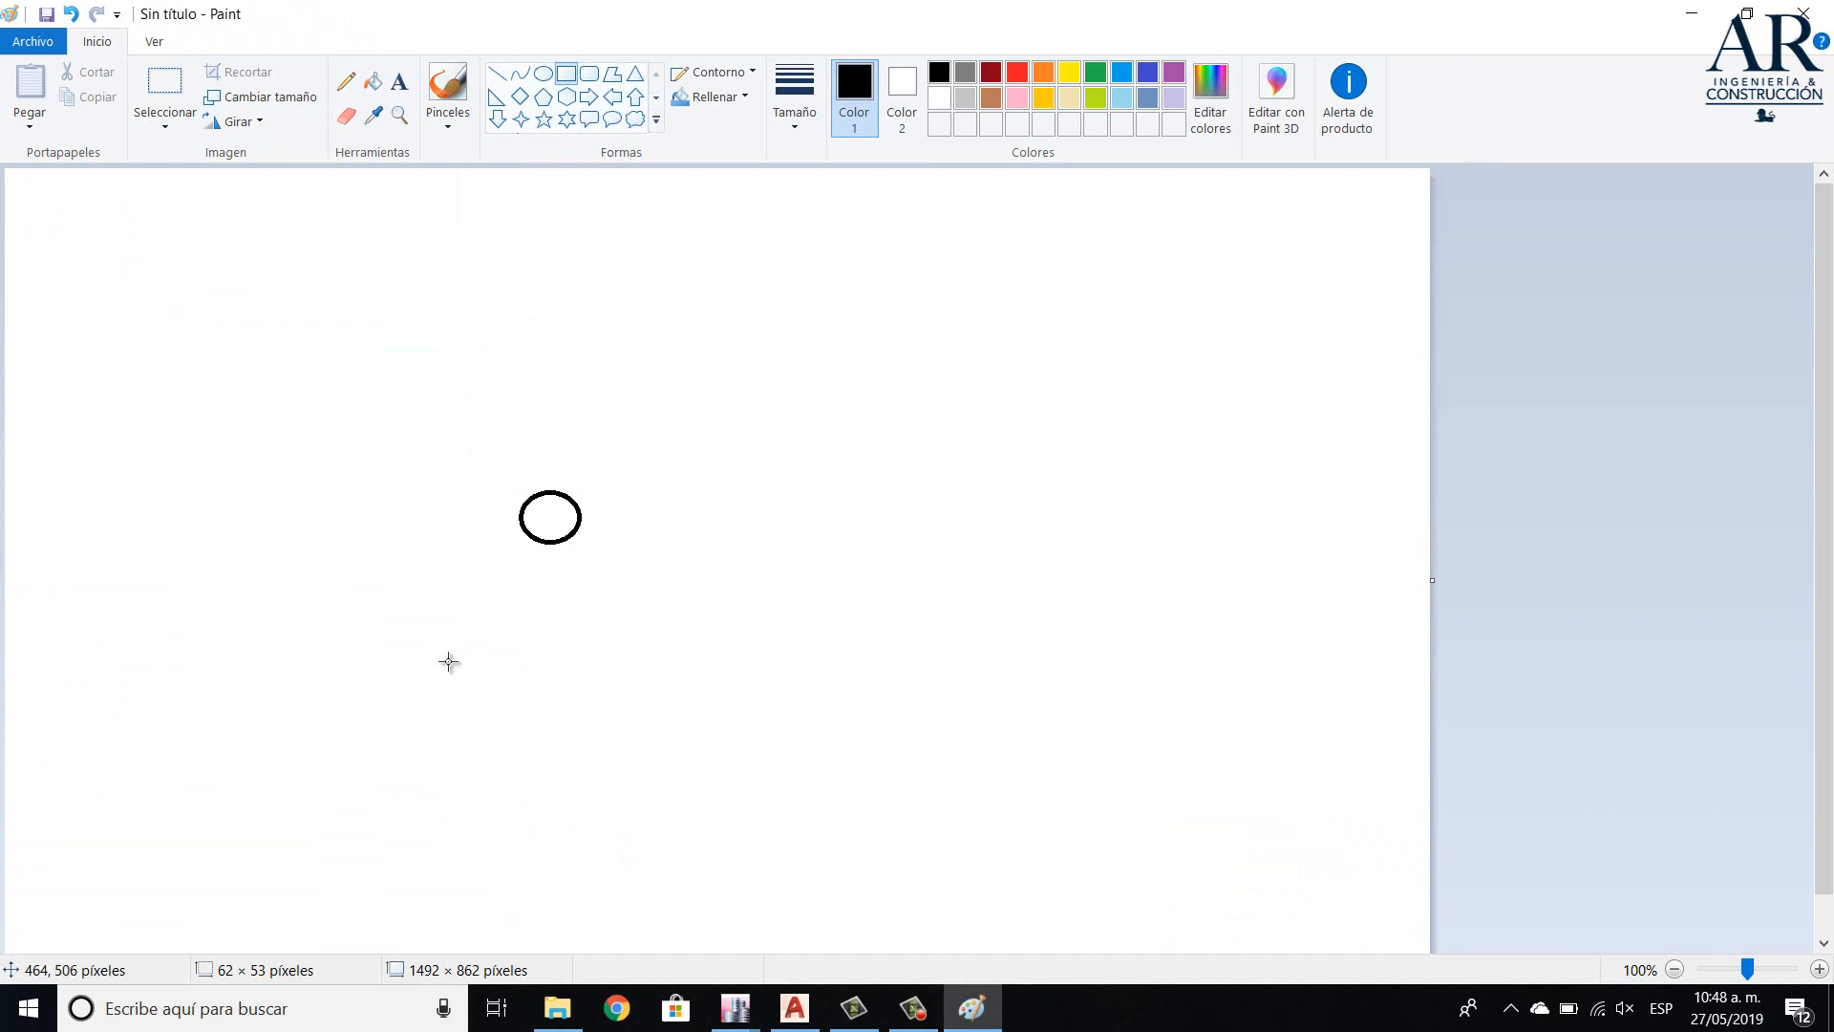
{"action": "left_click_drag", "start_coordinate": [439, 681], "coordinate": [816, 177]}
{"action": "left_click", "coordinate": [829, 197]}
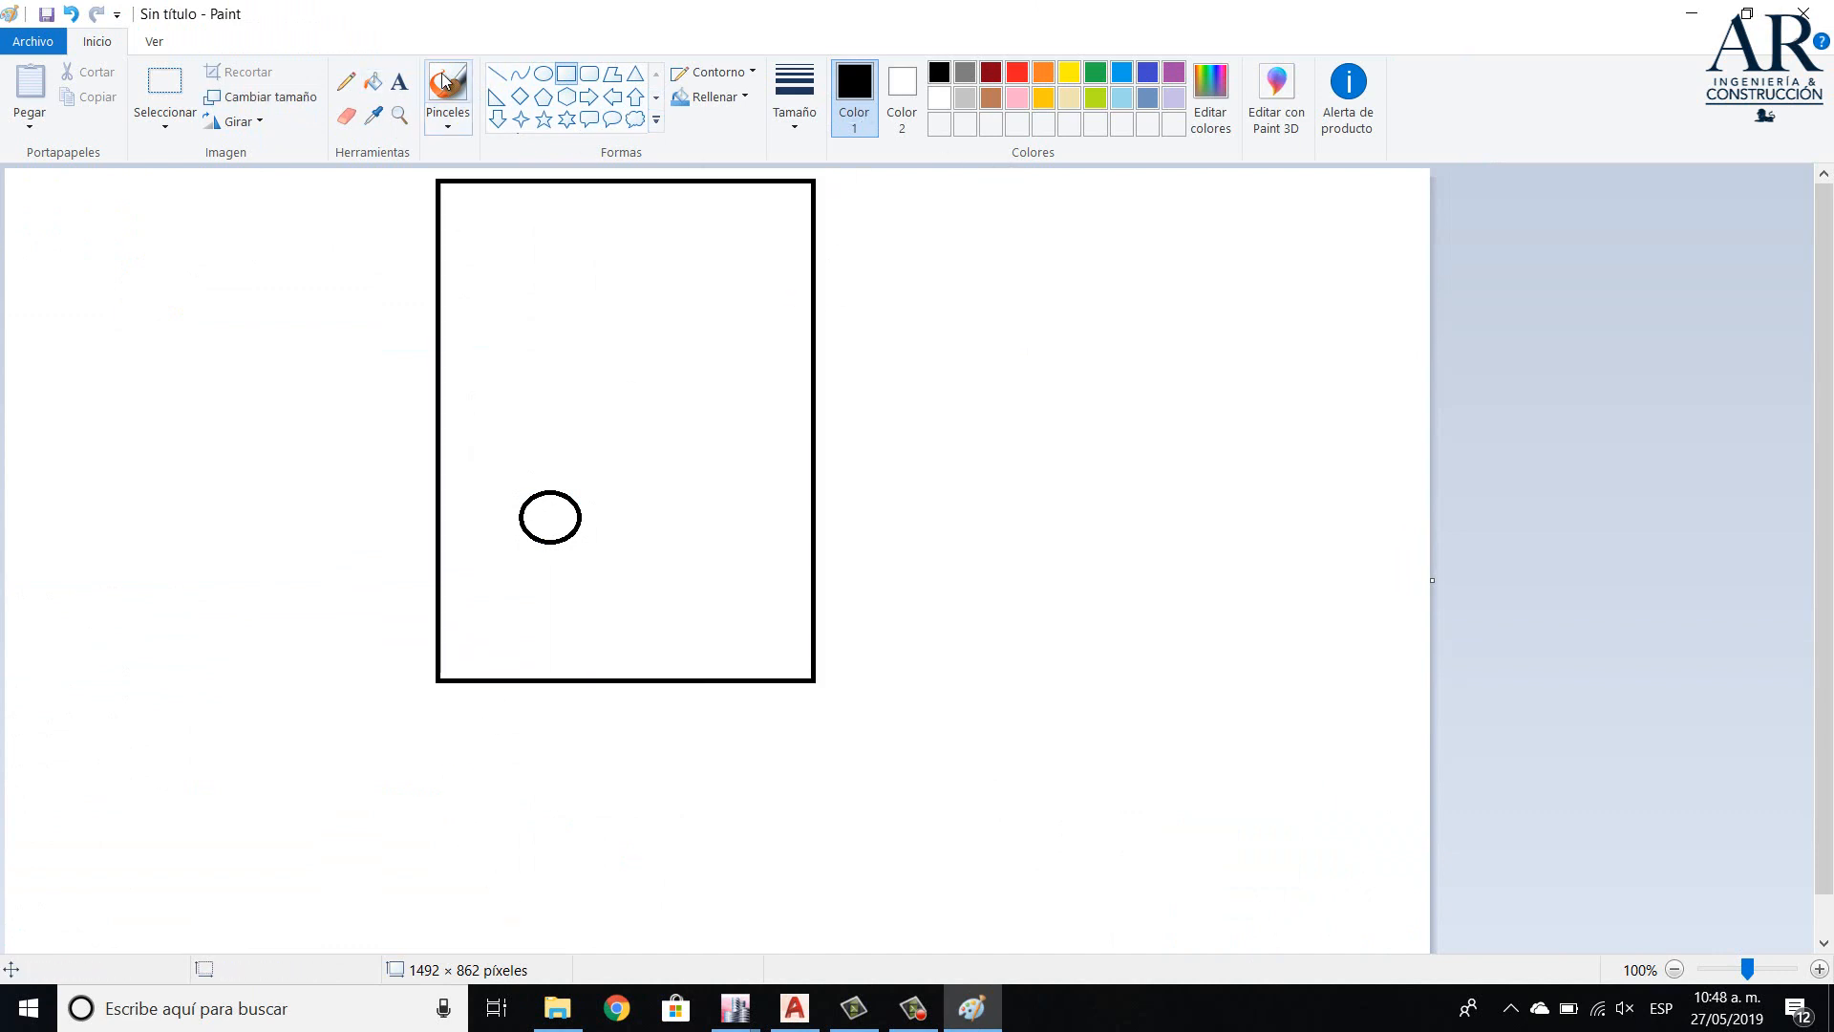
- Mark the circle's centre with the Pencil and sketch a horizontal extension line from it past the rectangle's left side
{"action": "left_click", "coordinate": [346, 81]}
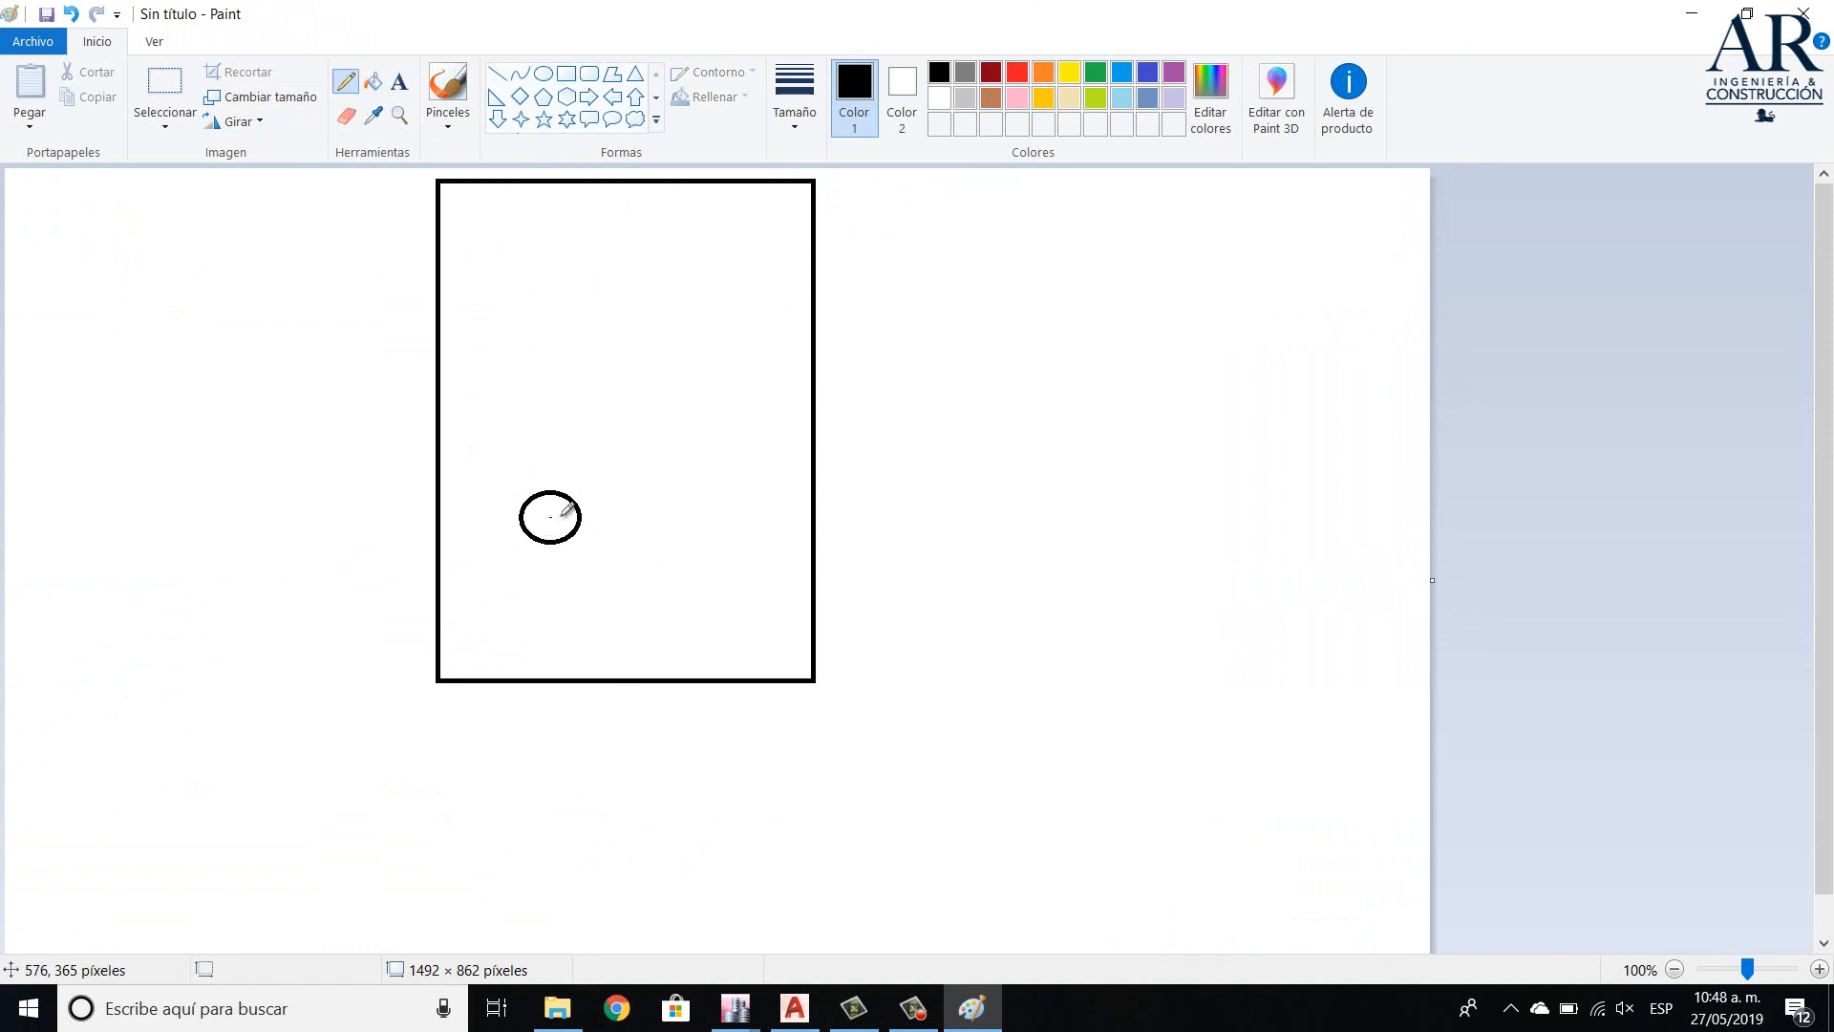
{"action": "left_click_drag", "start_coordinate": [559, 516], "coordinate": [553, 521]}
{"action": "left_click_drag", "start_coordinate": [303, 493], "coordinate": [412, 495]}
{"action": "left_click_drag", "start_coordinate": [552, 518], "coordinate": [263, 512]}
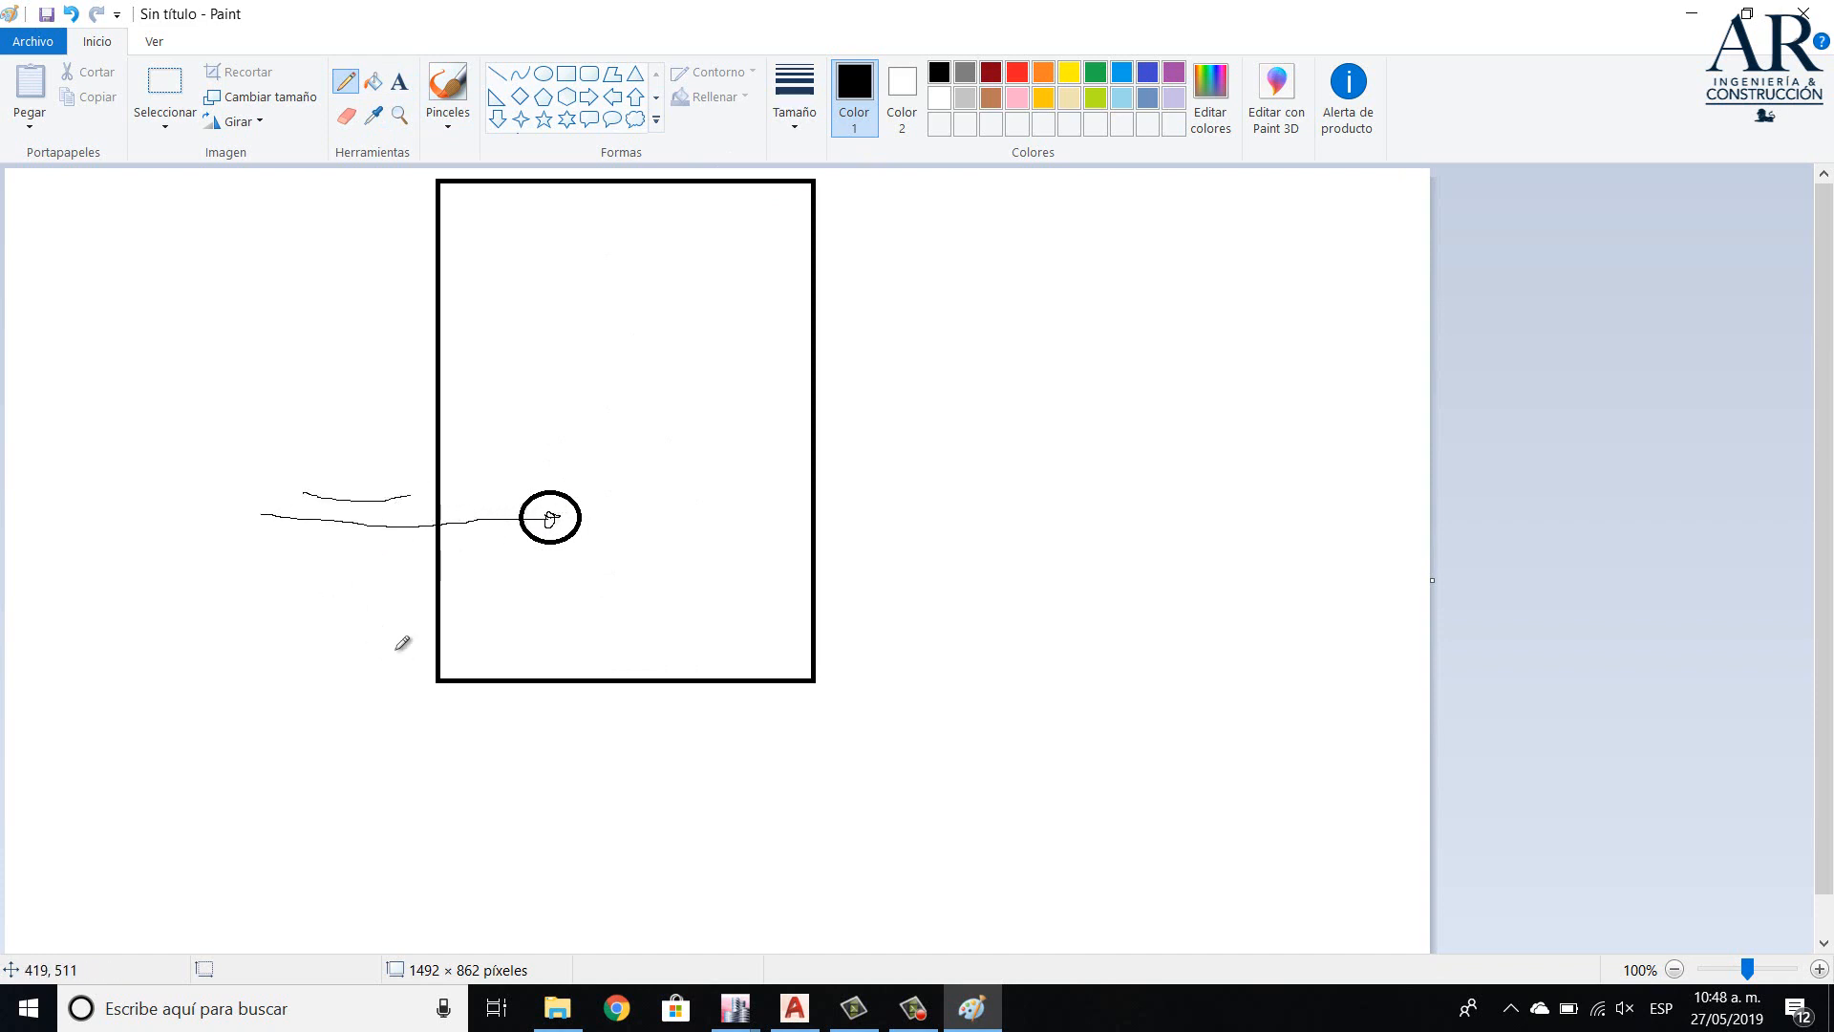
- Sketch an extension line at the rectangle's base and a vertical dimension line up to the bar's centre, labelled 5
{"action": "left_click_drag", "start_coordinate": [420, 680], "coordinate": [266, 679]}
{"action": "left_click_drag", "start_coordinate": [348, 521], "coordinate": [377, 743]}
{"action": "left_click_drag", "start_coordinate": [346, 523], "coordinate": [345, 472]}
{"action": "mouse_move", "coordinate": [302, 579]}
{"action": "left_mouse_down"}
{"action": "mouse_move", "coordinate": [265, 577]}
{"action": "mouse_move", "coordinate": [309, 598]}
{"action": "mouse_move", "coordinate": [244, 606]}
{"action": "left_mouse_up"}
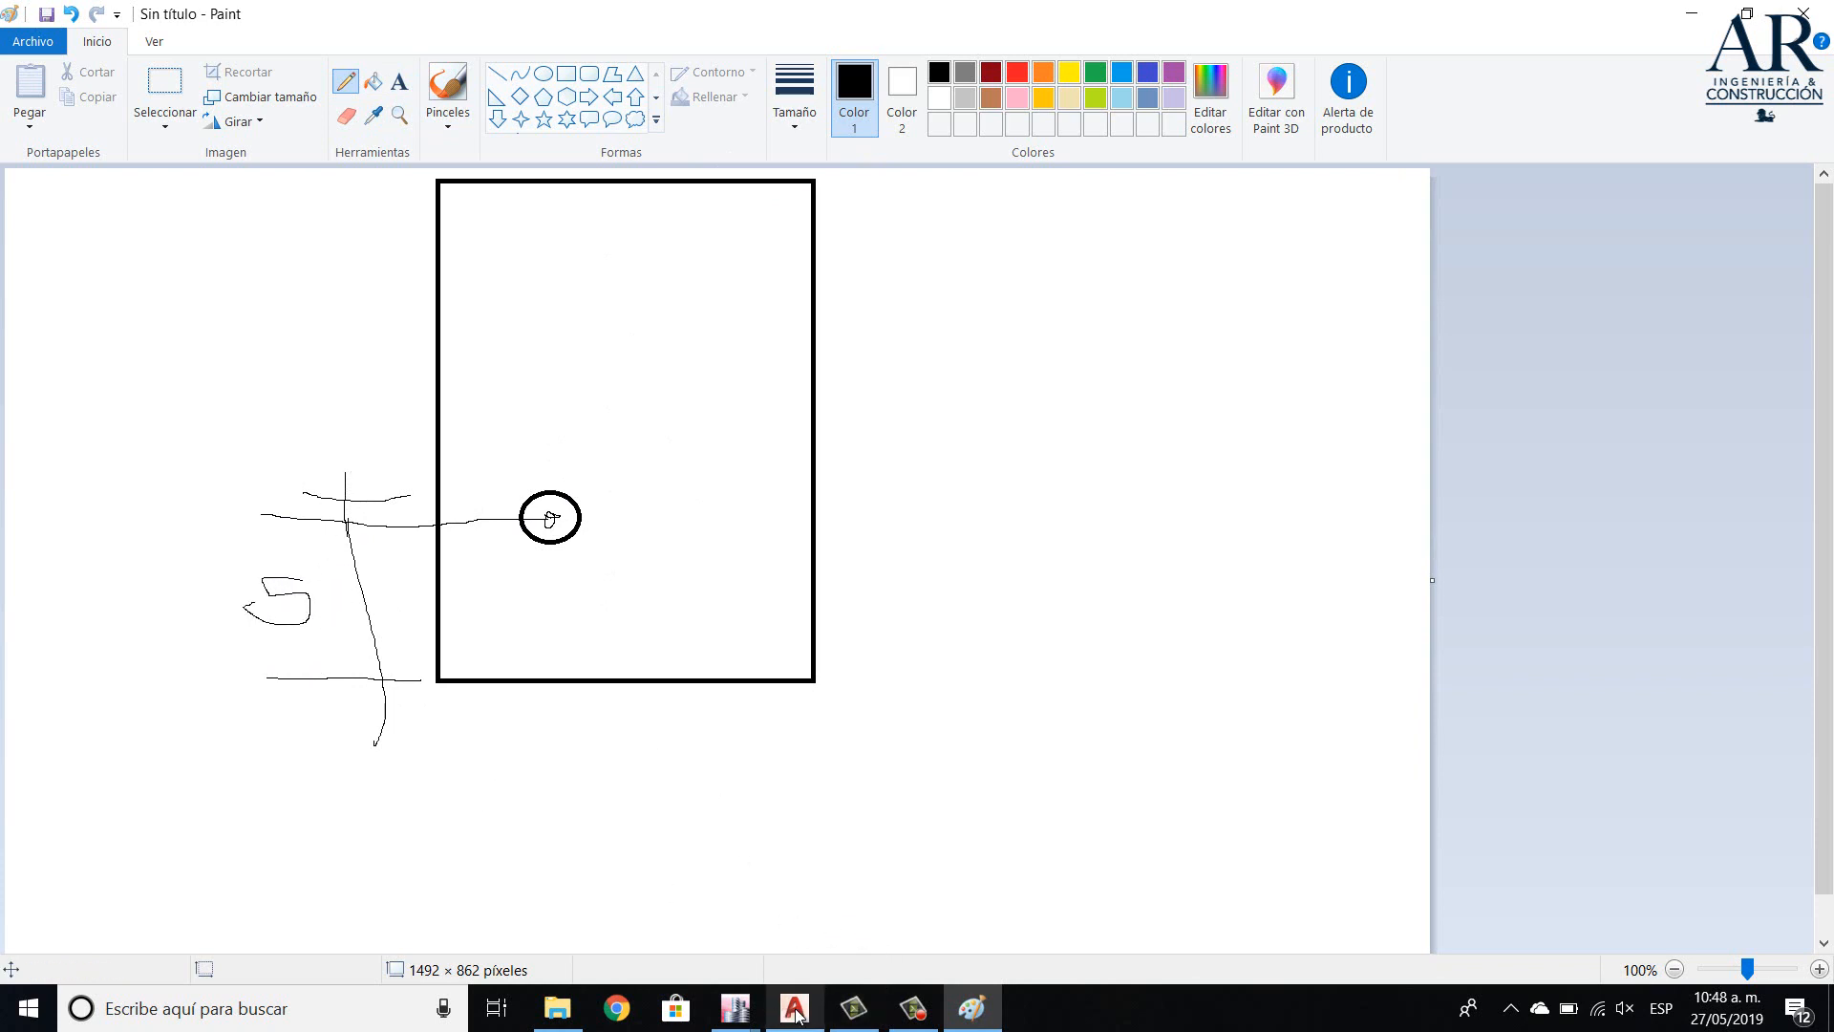
- Switch to the ETABS clase 1 model and review the top and bottom bar covers in the reinforcement data
{"action": "mouse_move", "coordinate": [736, 1009]}
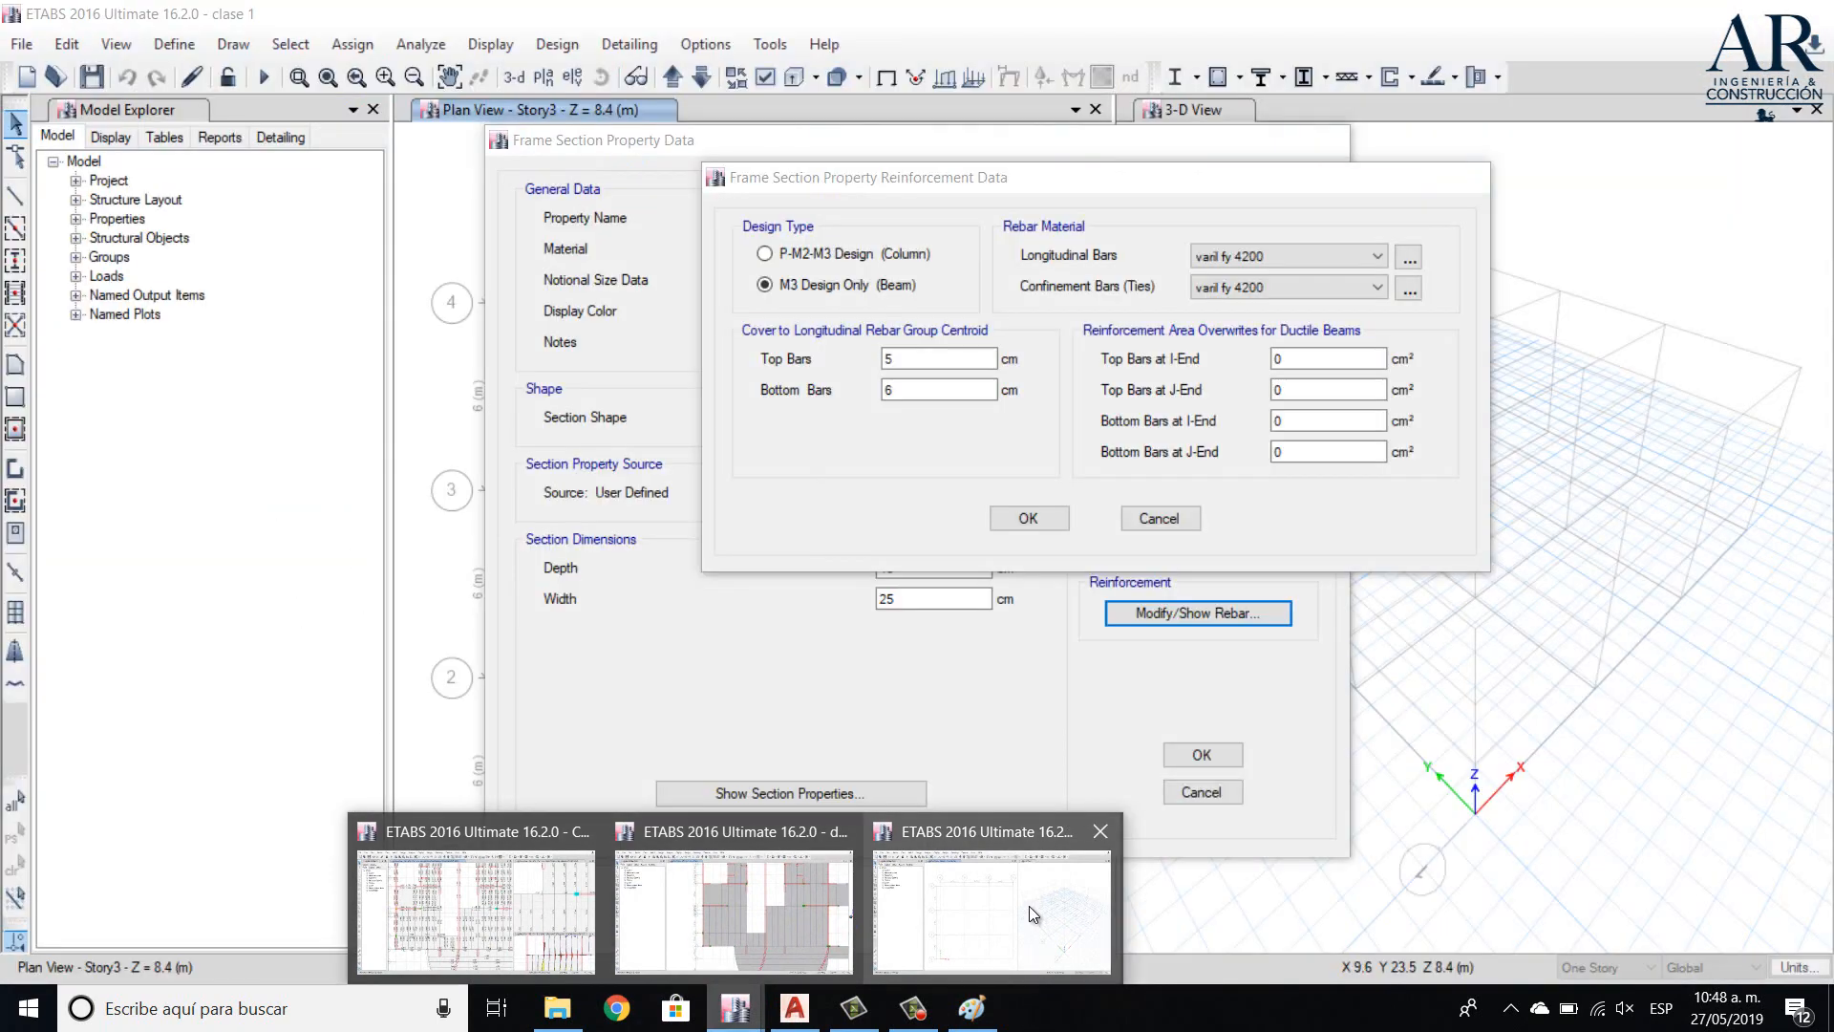
{"action": "left_click", "coordinate": [1029, 906]}
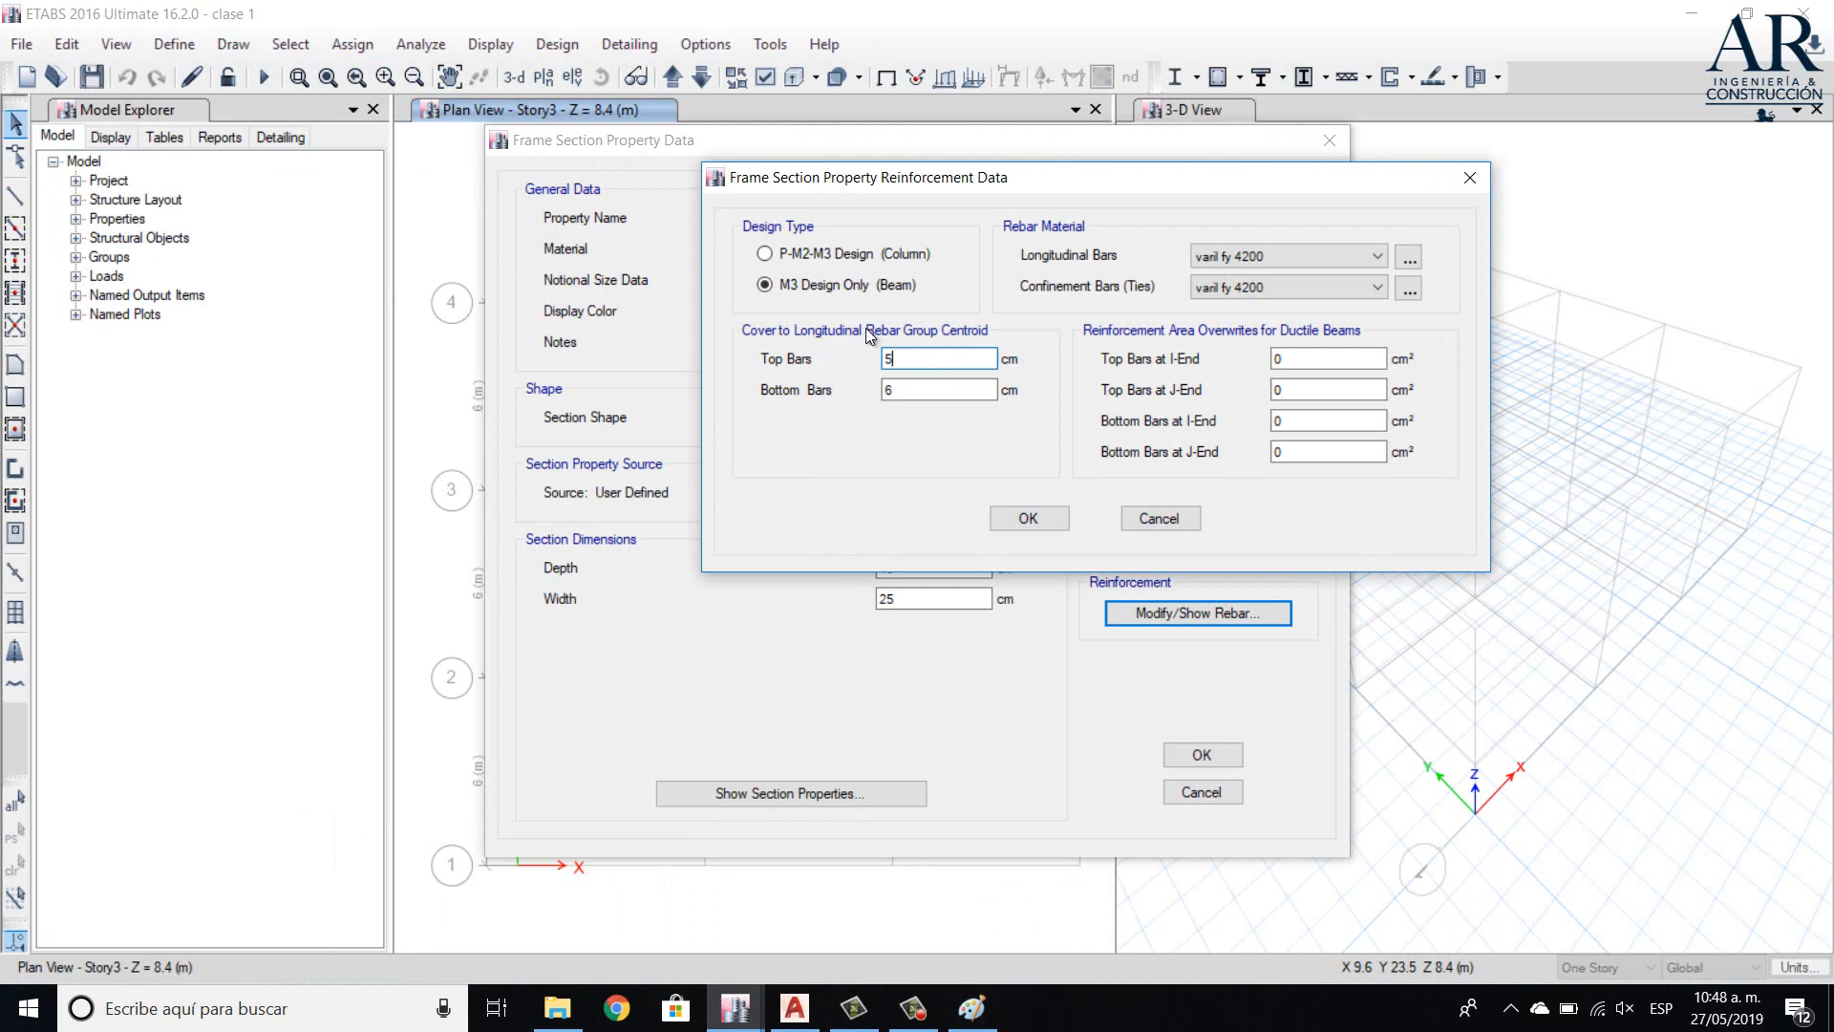
{"action": "left_click", "coordinate": [914, 391]}
- Switch to Paint and sketch guide lines beside the bar and a double-line stirrup passing beneath it and bending upward inside the rectangle
{"action": "left_click", "coordinate": [971, 1008]}
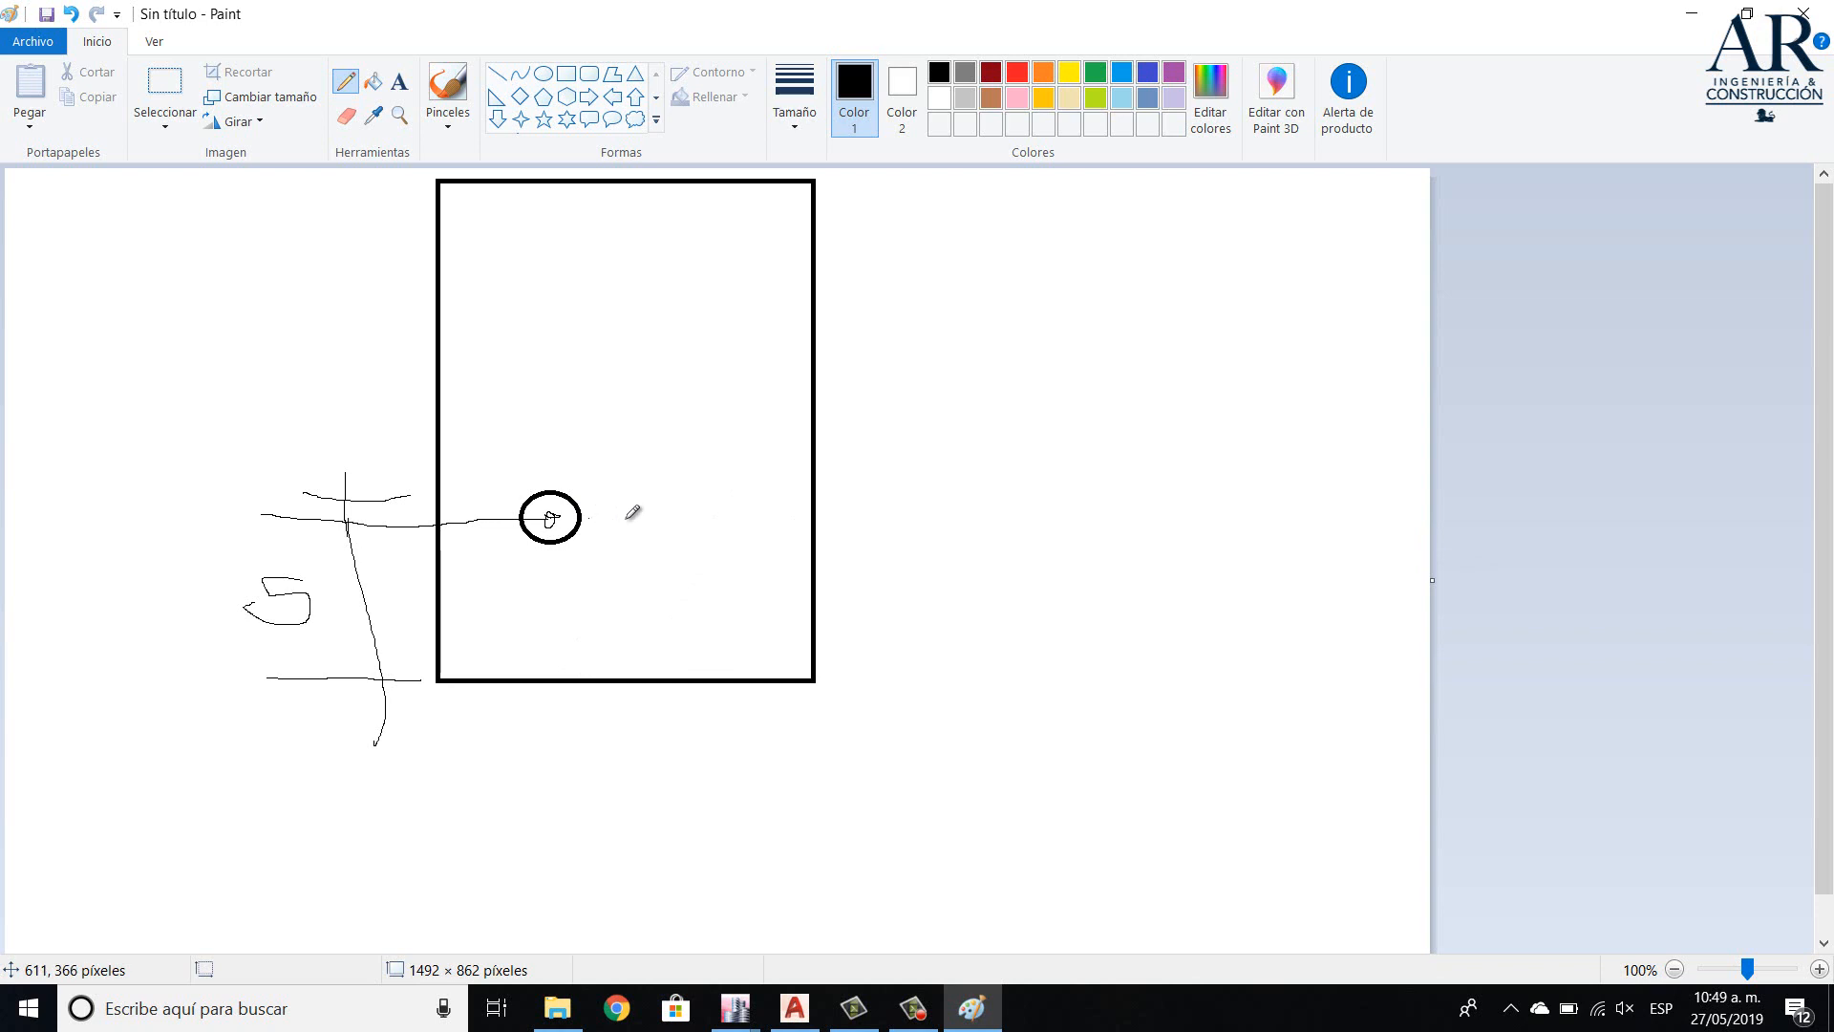
{"action": "left_click_drag", "start_coordinate": [589, 517], "coordinate": [674, 523]}
{"action": "mouse_move", "coordinate": [707, 479]}
{"action": "left_mouse_down"}
{"action": "mouse_move", "coordinate": [753, 471]}
{"action": "mouse_move", "coordinate": [745, 564]}
{"action": "mouse_move", "coordinate": [803, 526]}
{"action": "left_mouse_up"}
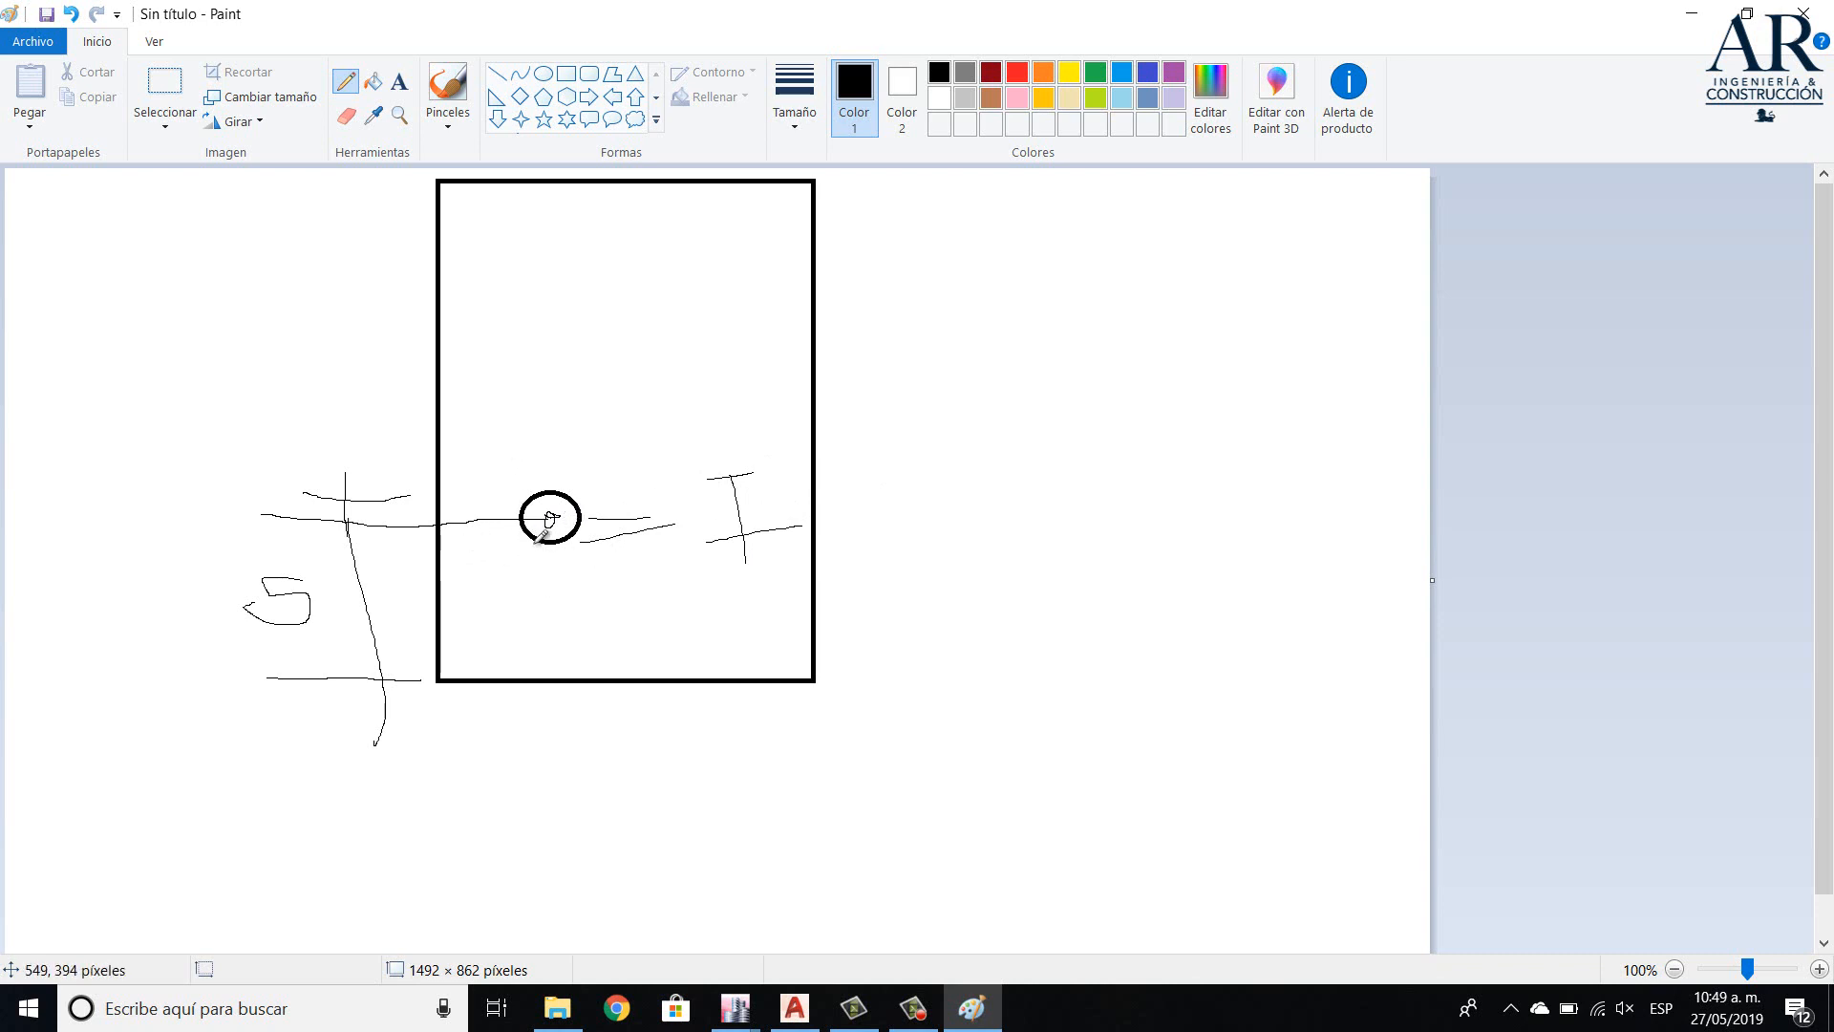
{"action": "mouse_move", "coordinate": [541, 547]}
{"action": "left_mouse_down"}
{"action": "mouse_move", "coordinate": [693, 544]}
{"action": "mouse_move", "coordinate": [741, 423]}
{"action": "left_mouse_up"}
{"action": "mouse_move", "coordinate": [690, 544]}
{"action": "left_mouse_down"}
{"action": "mouse_move", "coordinate": [770, 535]}
{"action": "mouse_move", "coordinate": [760, 409]}
{"action": "left_mouse_up"}
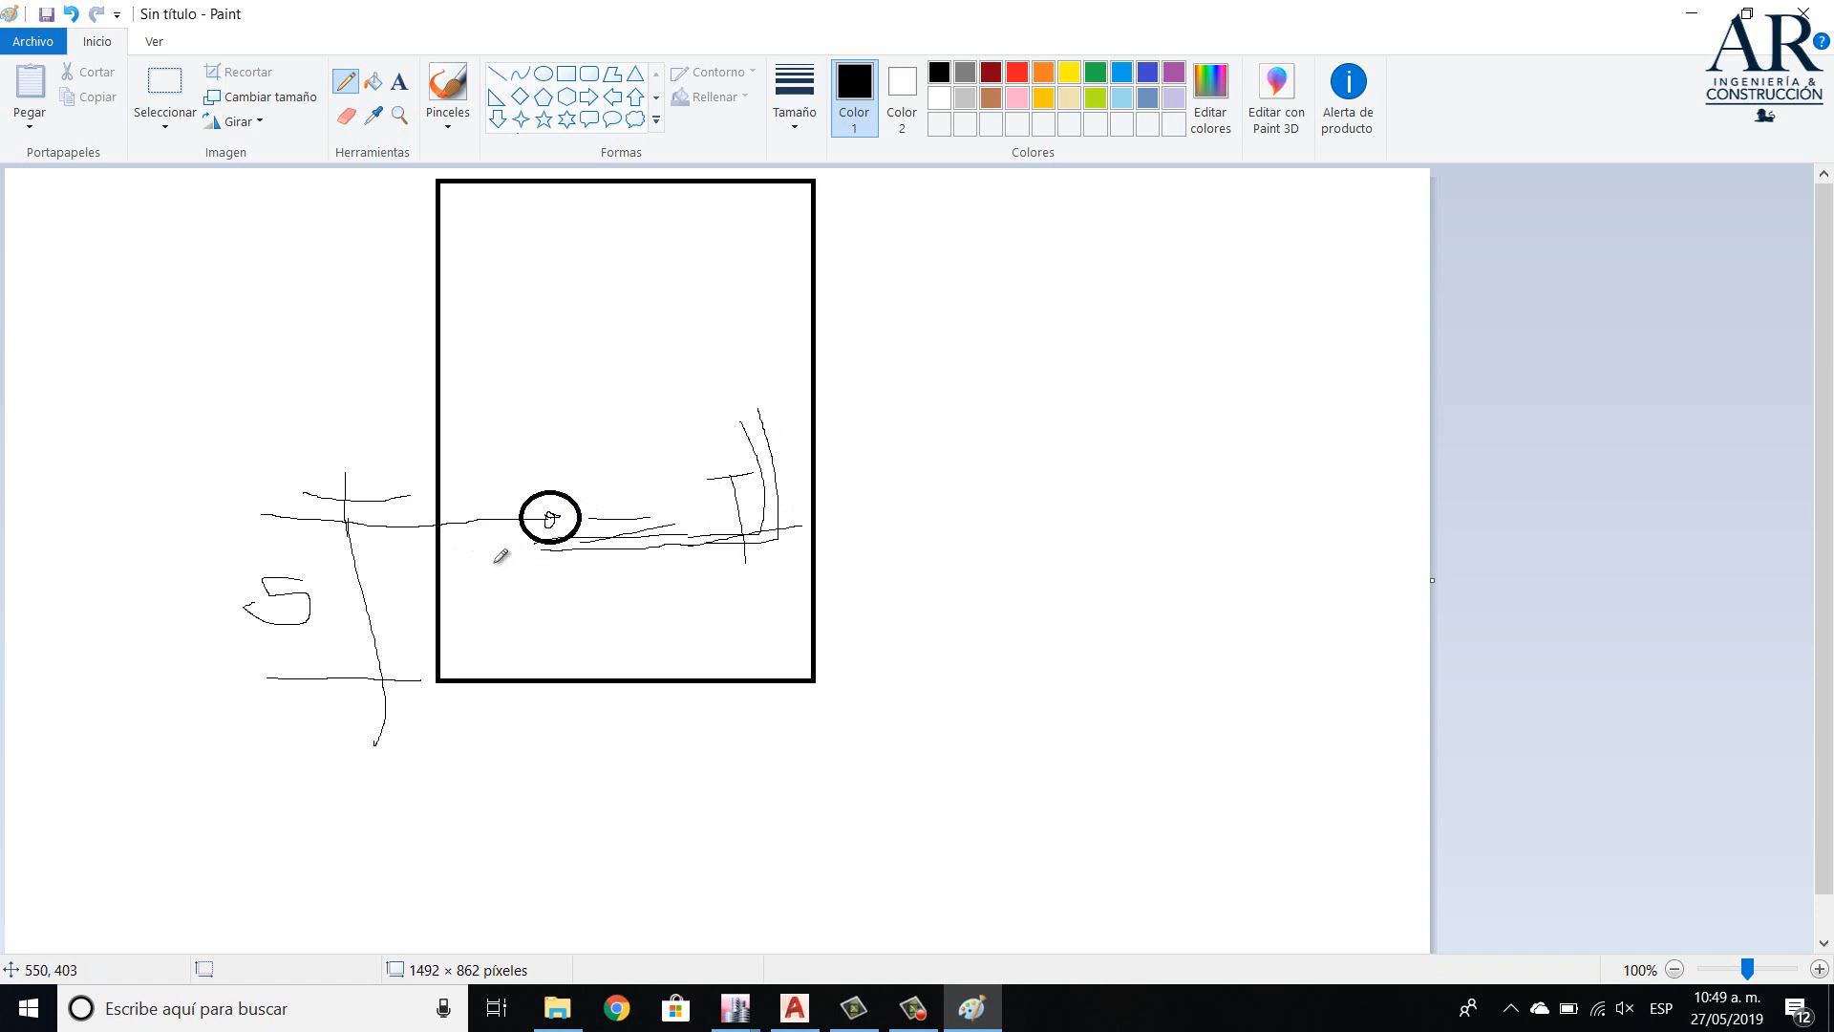
- Sketch a vertical double-headed arrow from the stirrup's underside to the rectangle's base, labelled 2.5
{"action": "mouse_move", "coordinate": [483, 547]}
{"action": "left_mouse_down"}
{"action": "mouse_move", "coordinate": [544, 547]}
{"action": "mouse_move", "coordinate": [484, 556]}
{"action": "mouse_move", "coordinate": [568, 666]}
{"action": "mouse_move", "coordinate": [579, 649]}
{"action": "left_mouse_up"}
{"action": "left_click_drag", "start_coordinate": [540, 564], "coordinate": [527, 597]}
{"action": "mouse_move", "coordinate": [542, 563]}
{"action": "left_mouse_down"}
{"action": "mouse_move", "coordinate": [661, 637]}
{"action": "mouse_move", "coordinate": [711, 626]}
{"action": "mouse_move", "coordinate": [692, 649]}
{"action": "left_mouse_up"}
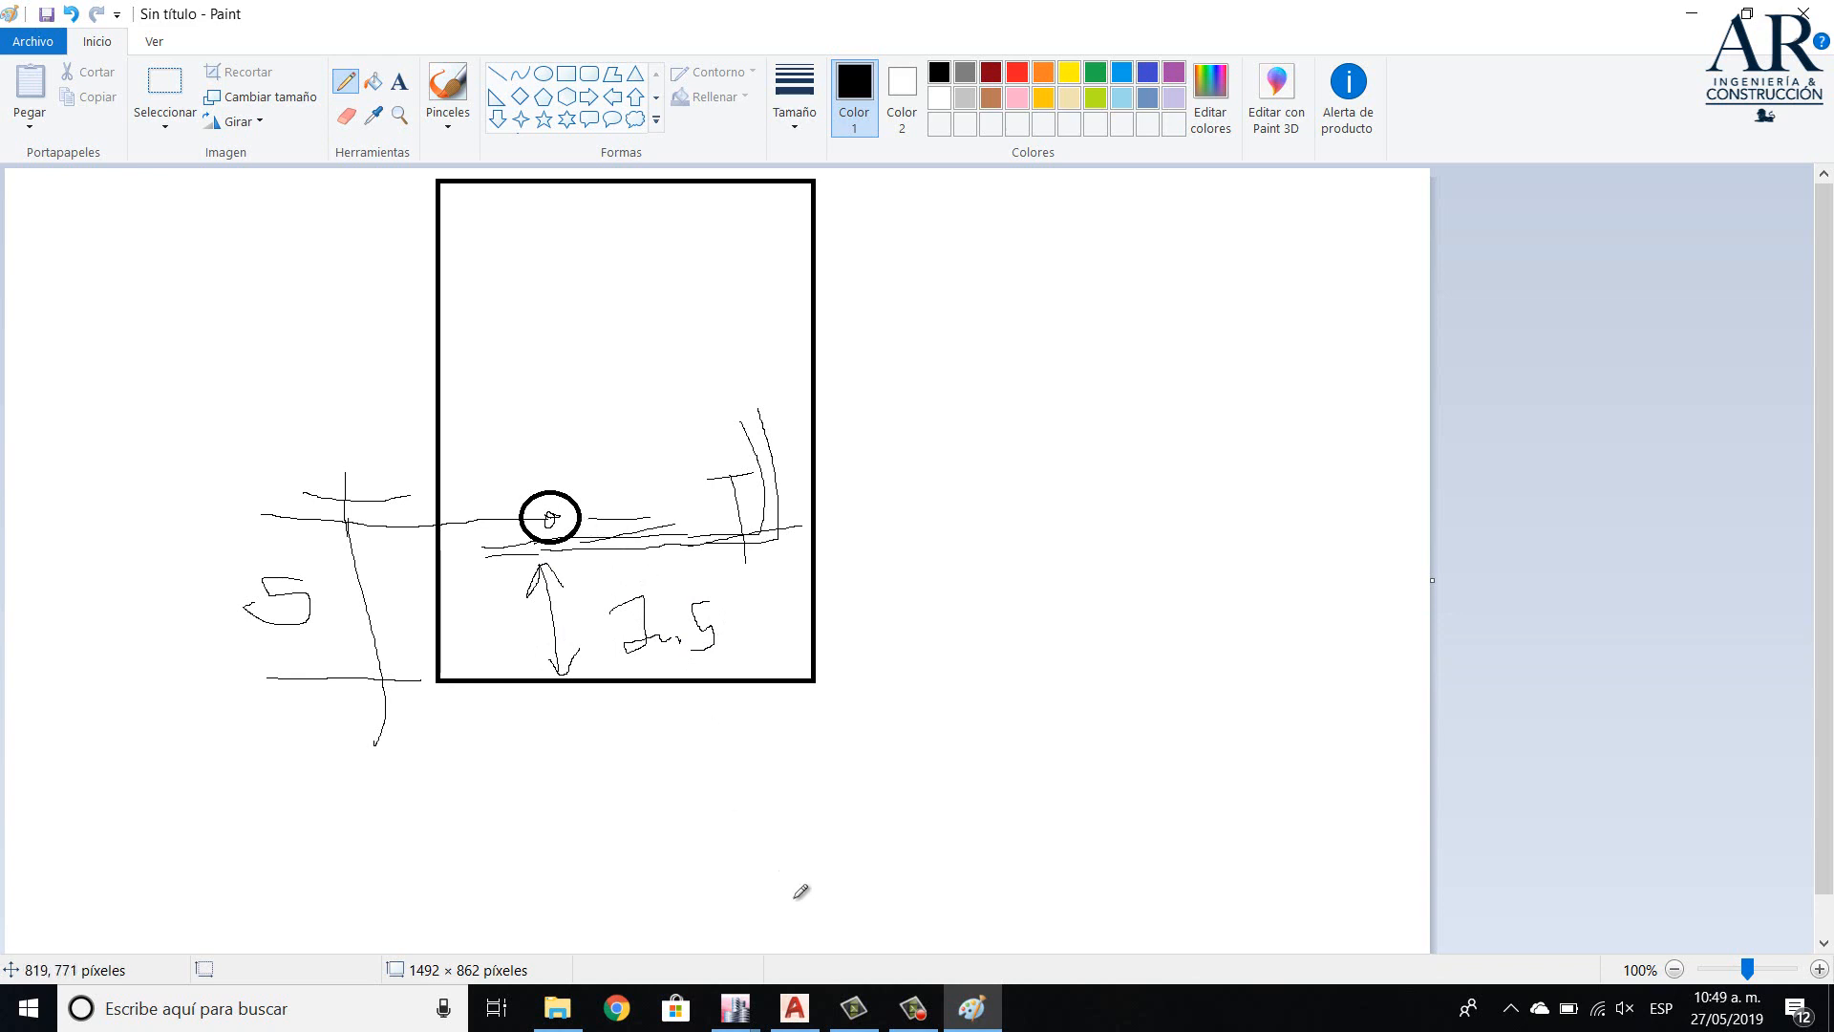
{"action": "left_click", "coordinate": [792, 1019]}
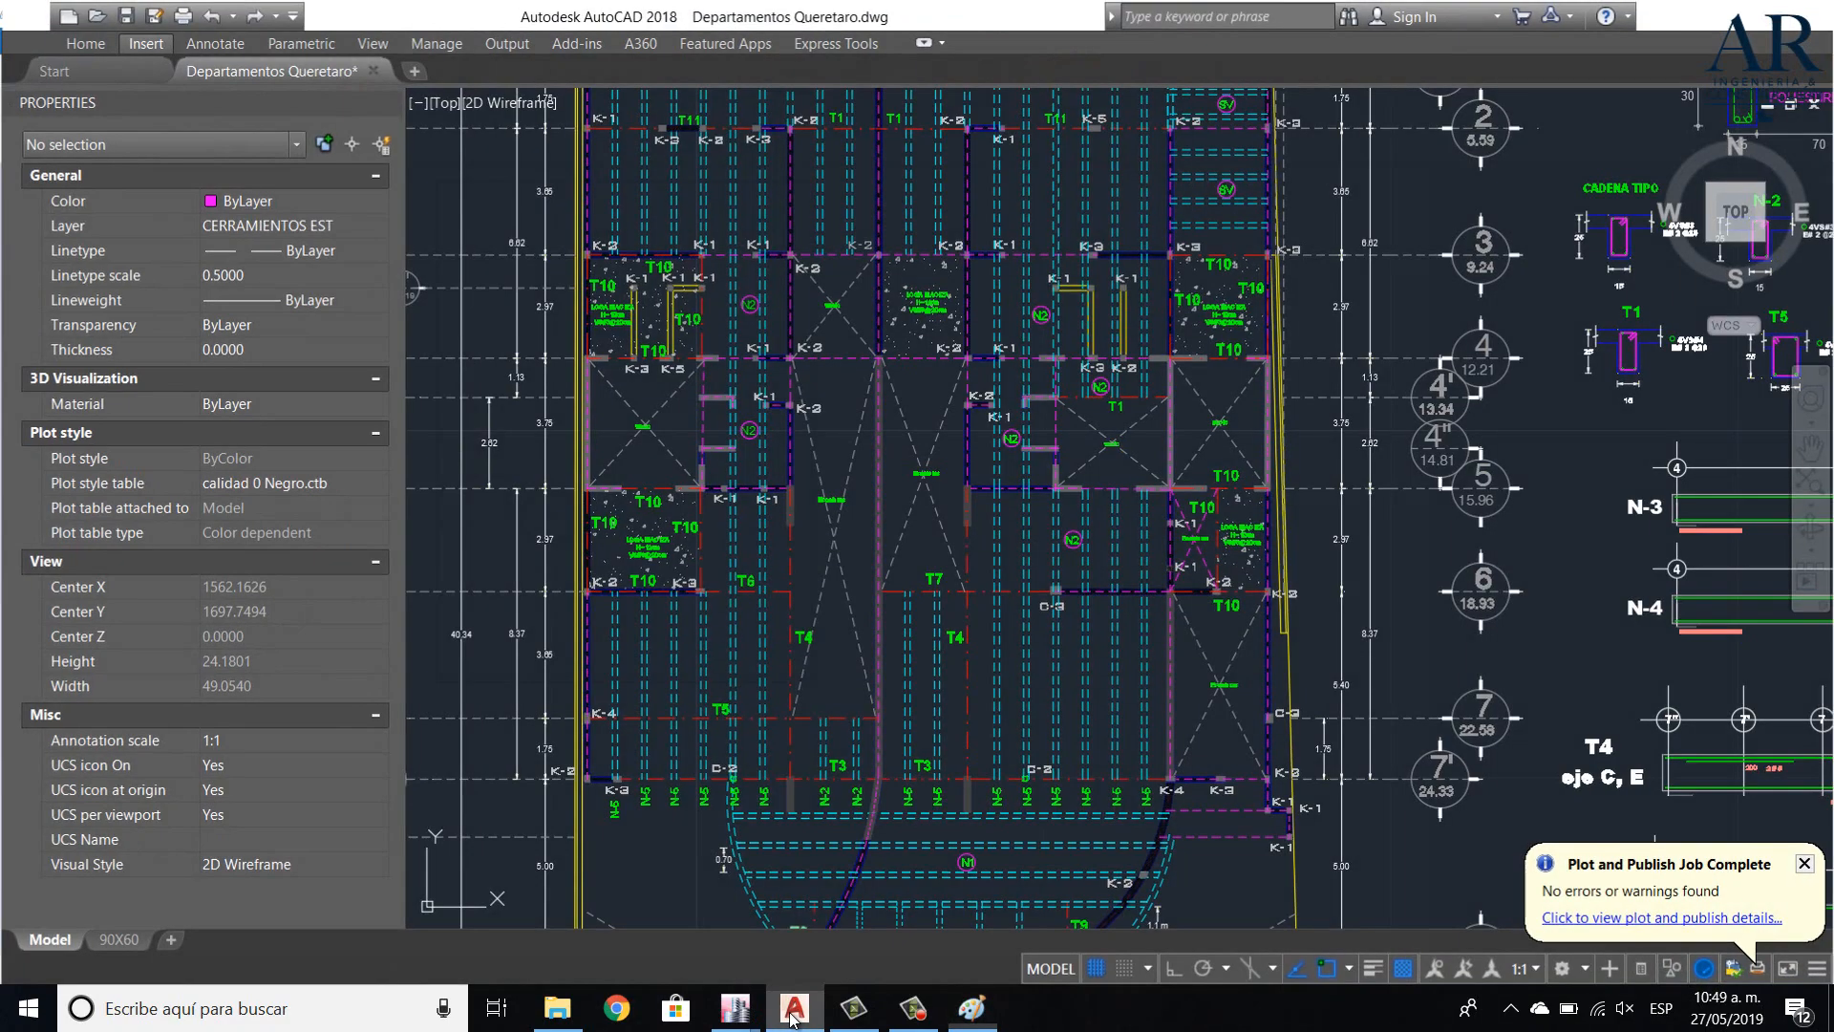
{"action": "left_click", "coordinate": [792, 1019]}
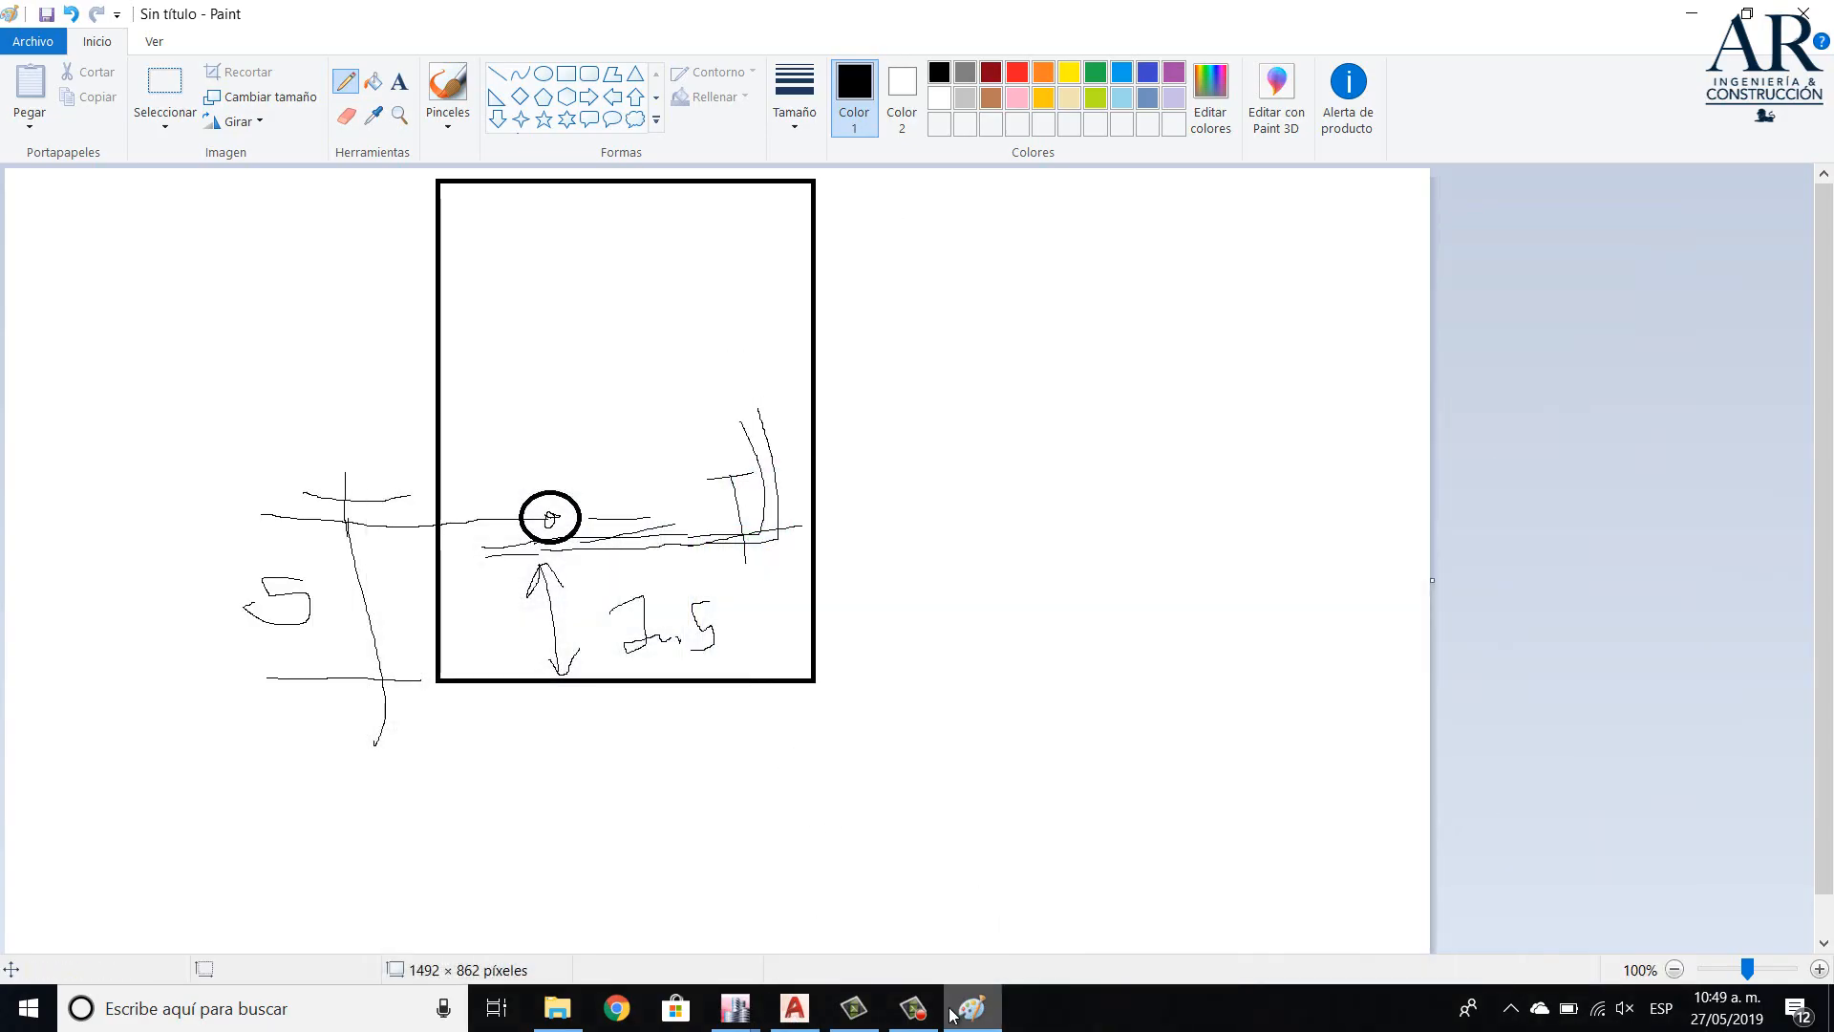
{"action": "left_click", "coordinate": [746, 1014]}
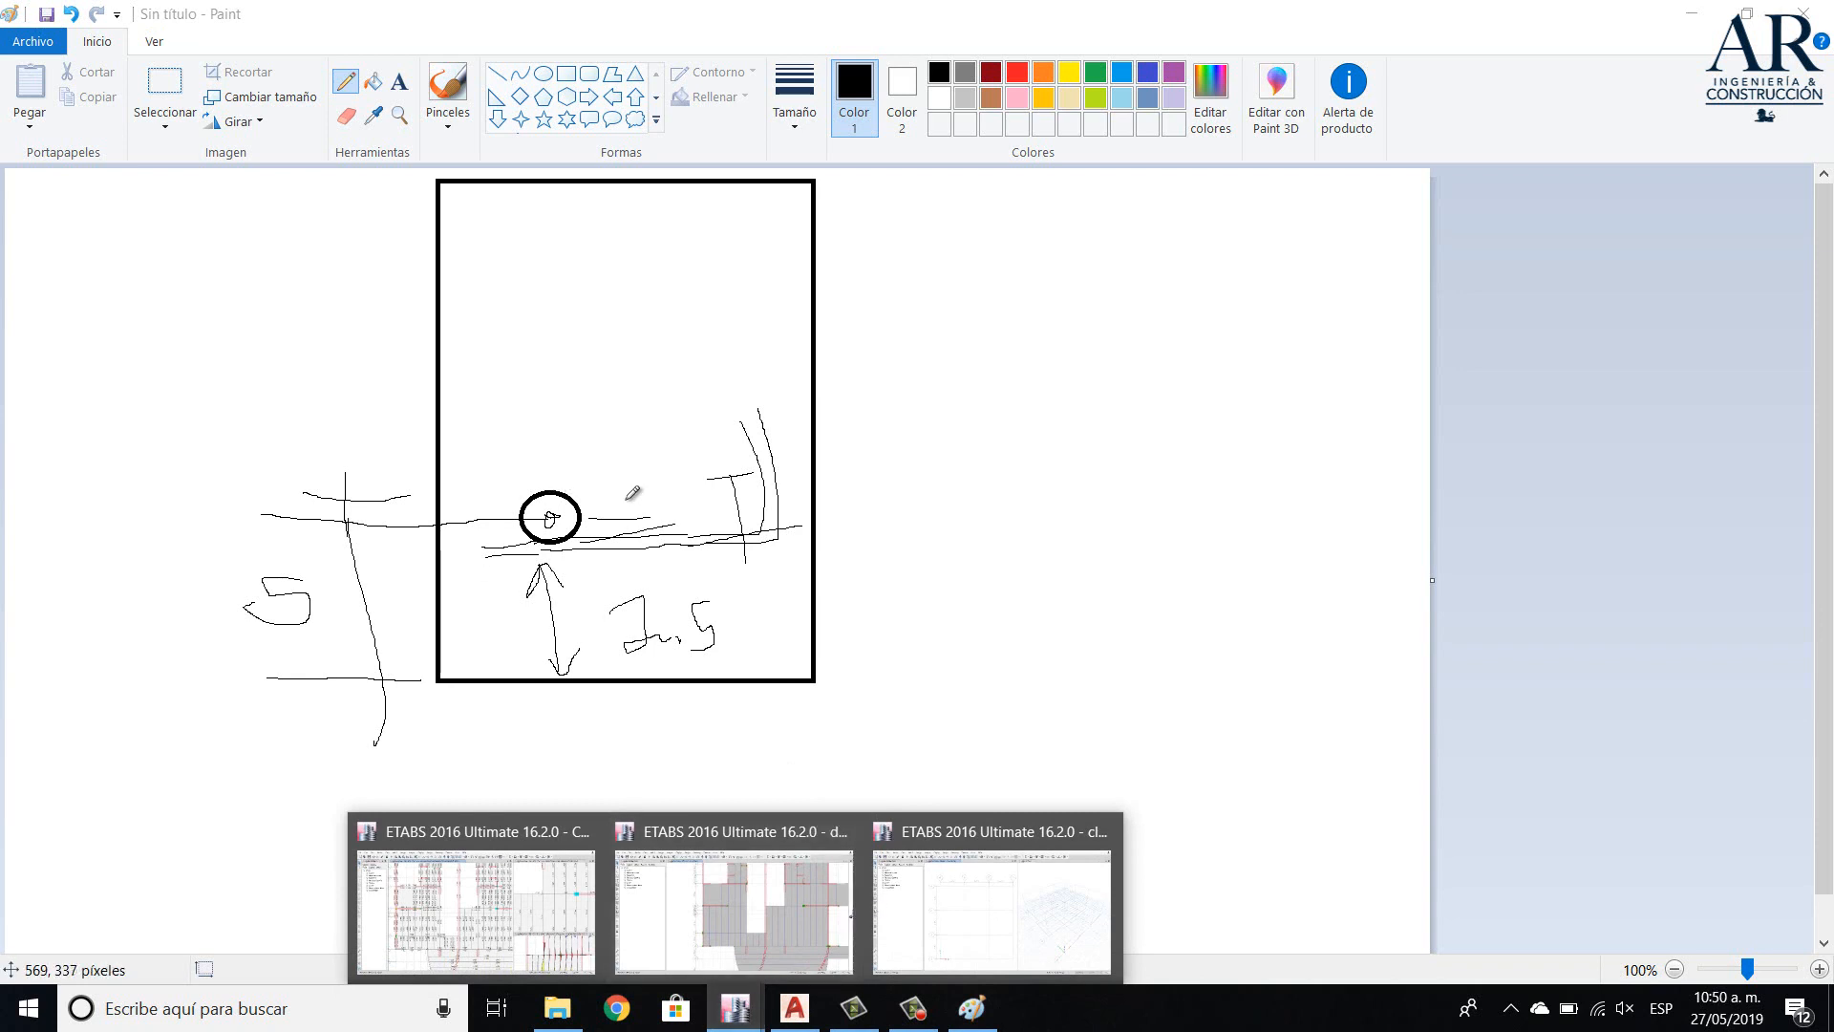
- Sketch a line beside the bar and, outside the rectangle, a stirrup-corner detail with short bar lines and two labels reading 1
{"action": "left_click_drag", "start_coordinate": [608, 493], "coordinate": [700, 493]}
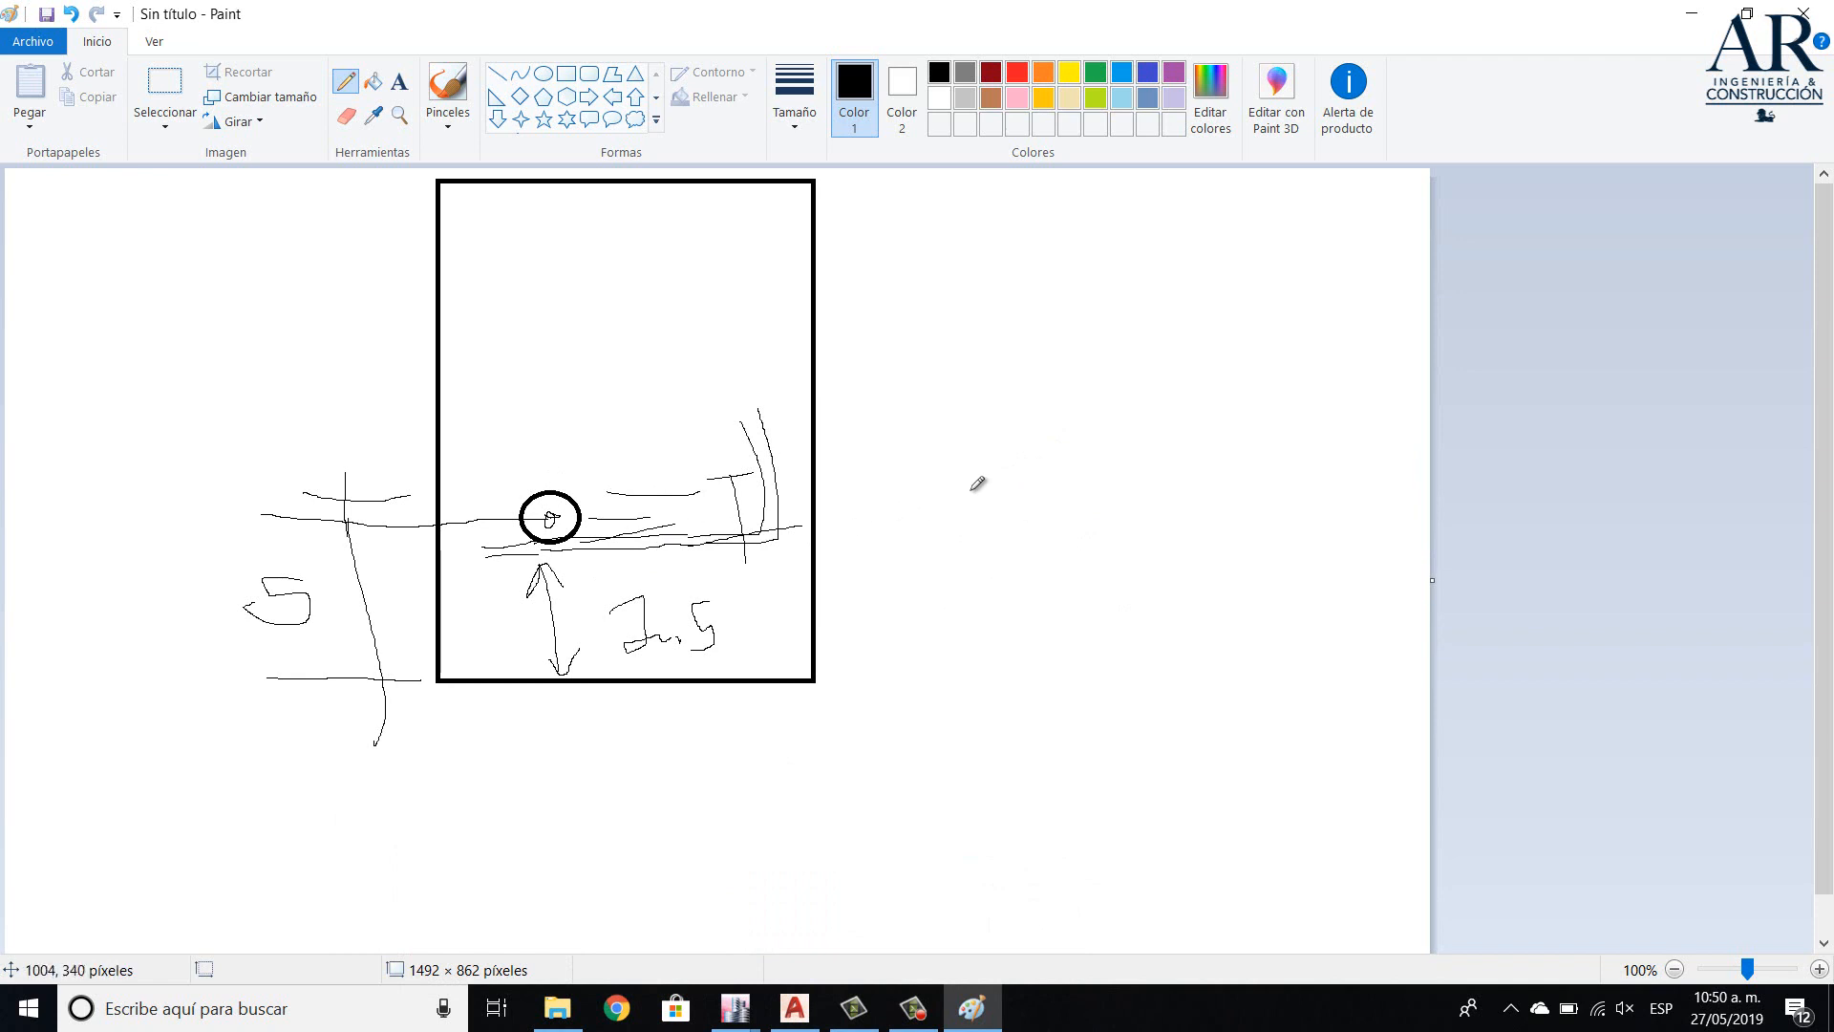
{"action": "left_click_drag", "start_coordinate": [970, 475], "coordinate": [1047, 482]}
{"action": "left_click_drag", "start_coordinate": [969, 537], "coordinate": [1074, 538]}
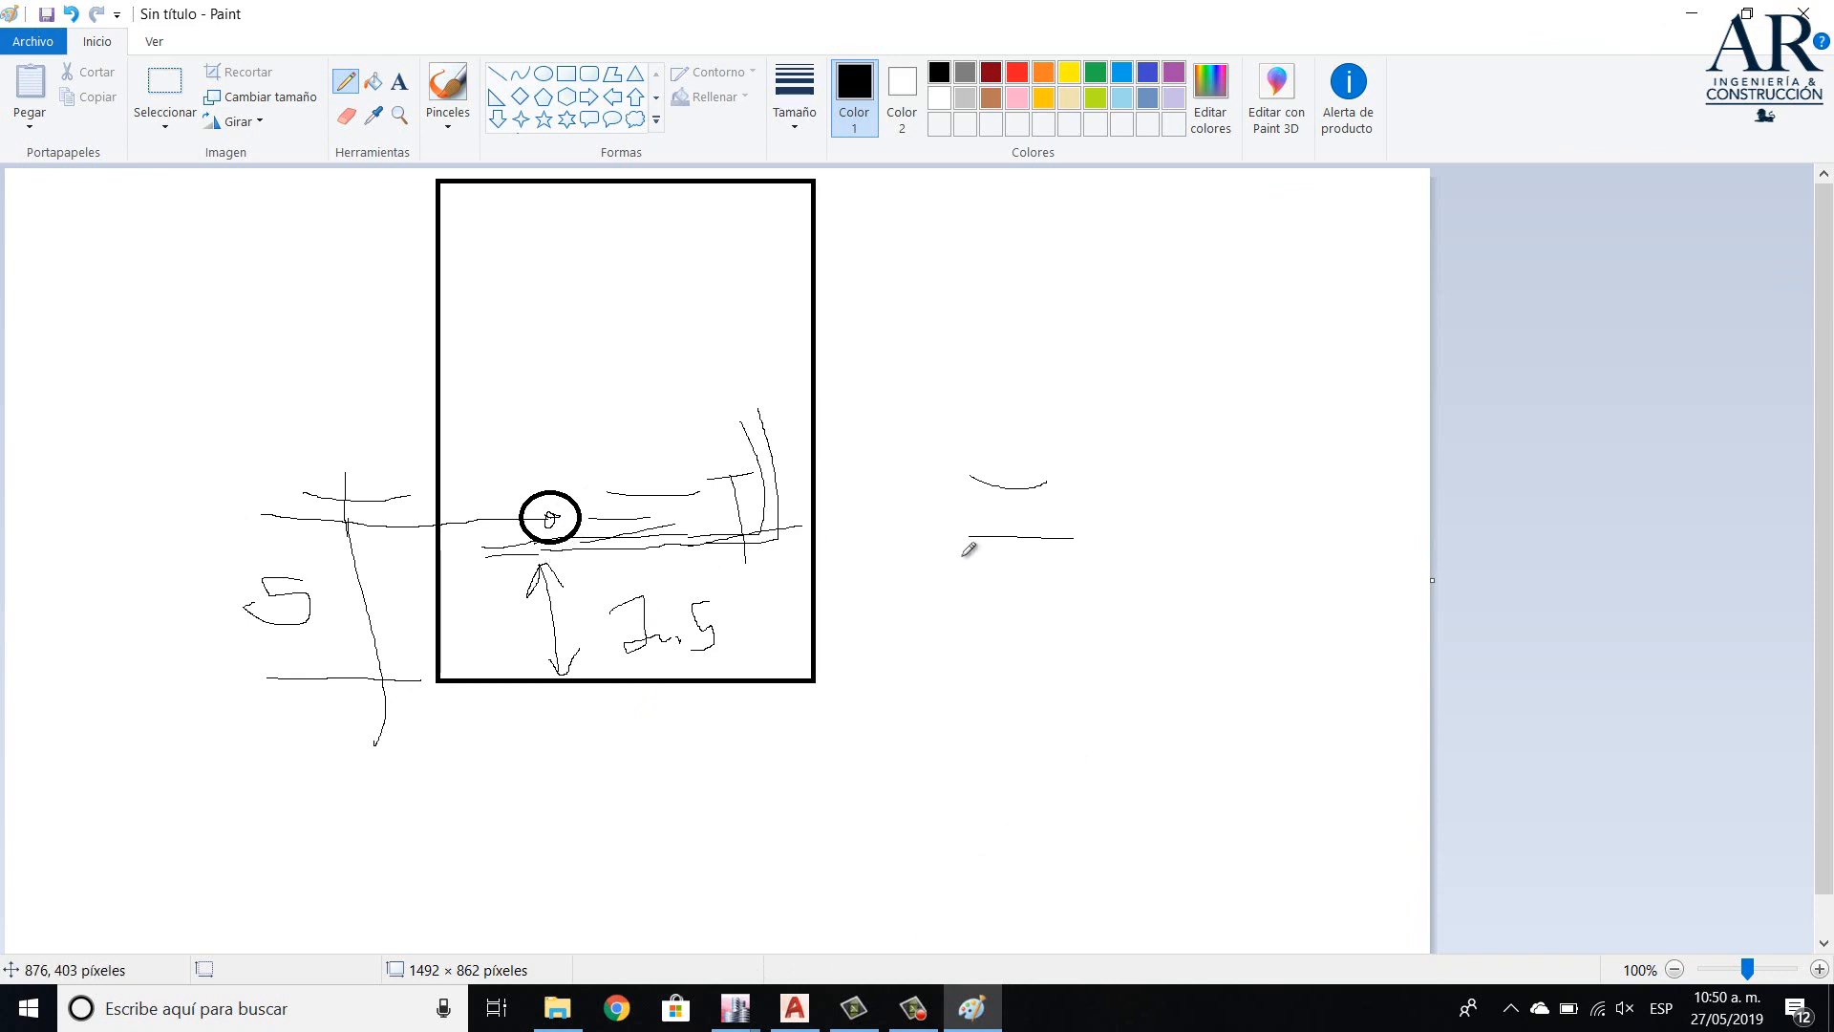
{"action": "mouse_move", "coordinate": [1005, 509]}
{"action": "left_mouse_down"}
{"action": "mouse_move", "coordinate": [1102, 508]}
{"action": "mouse_move", "coordinate": [1180, 542]}
{"action": "left_mouse_up"}
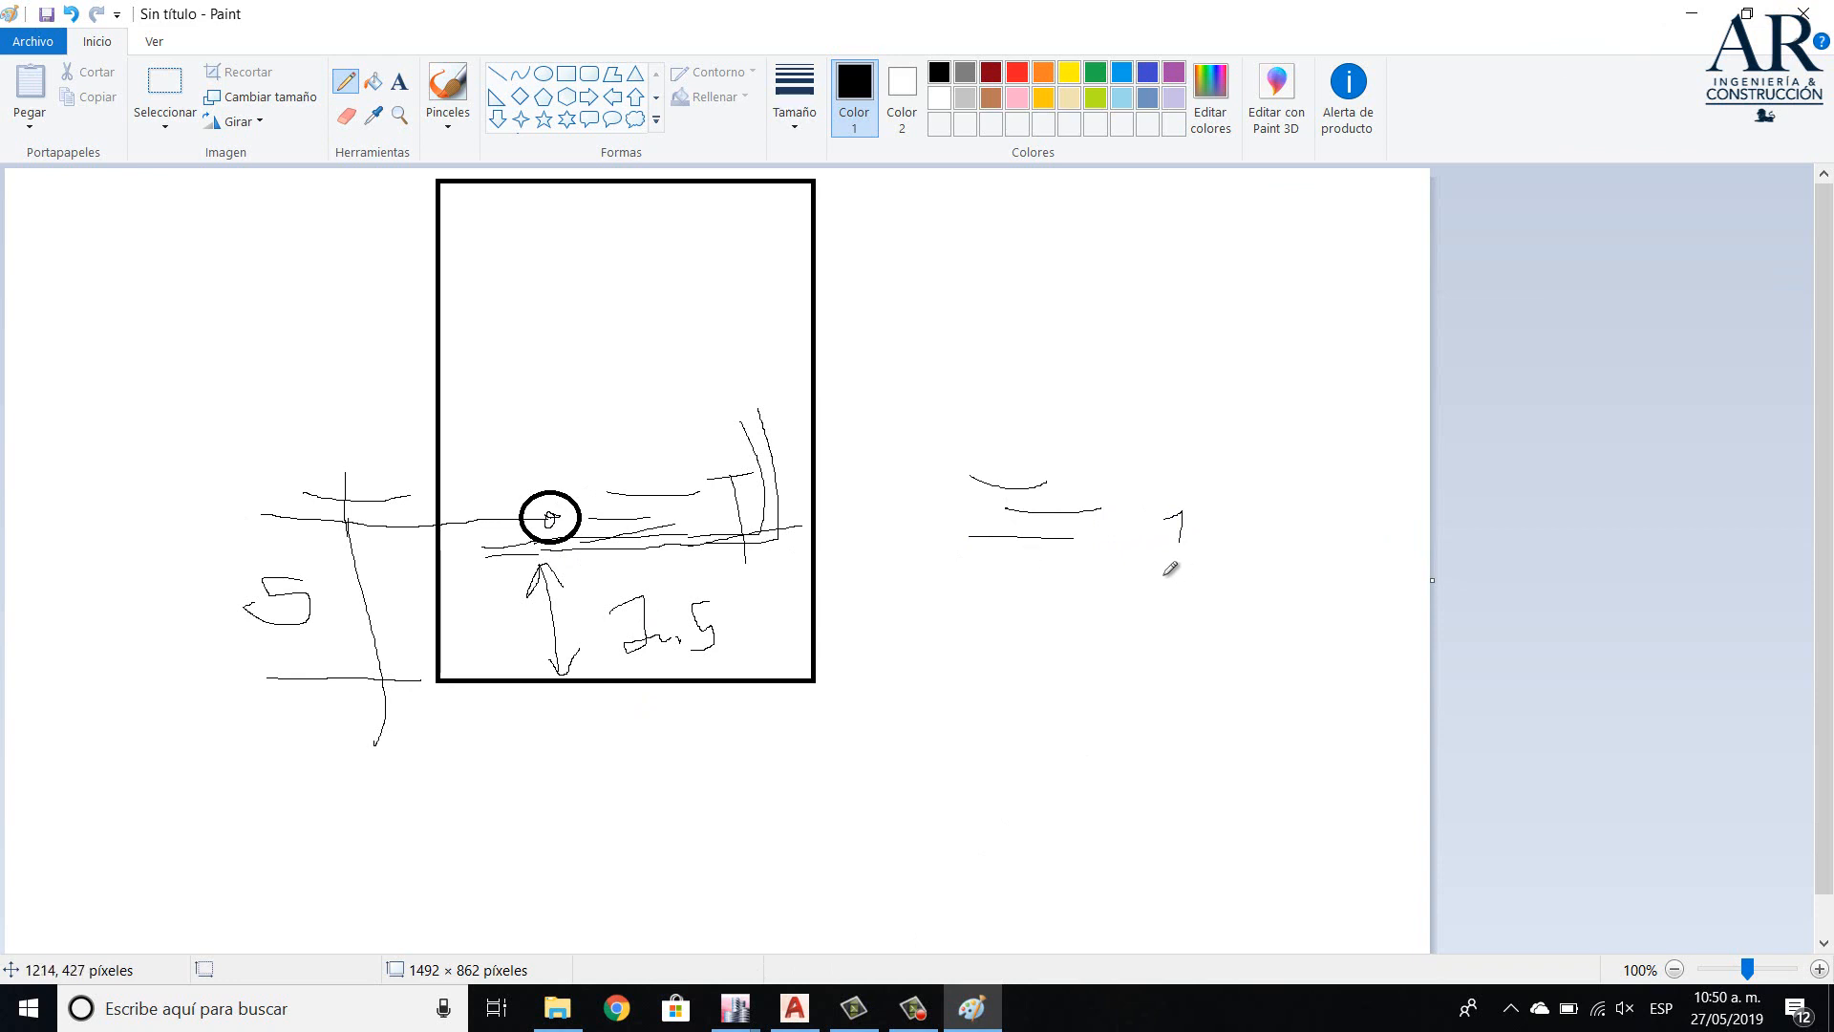
{"action": "mouse_move", "coordinate": [959, 436]}
{"action": "left_mouse_down"}
{"action": "mouse_move", "coordinate": [957, 533]}
{"action": "mouse_move", "coordinate": [1245, 567]}
{"action": "left_mouse_up"}
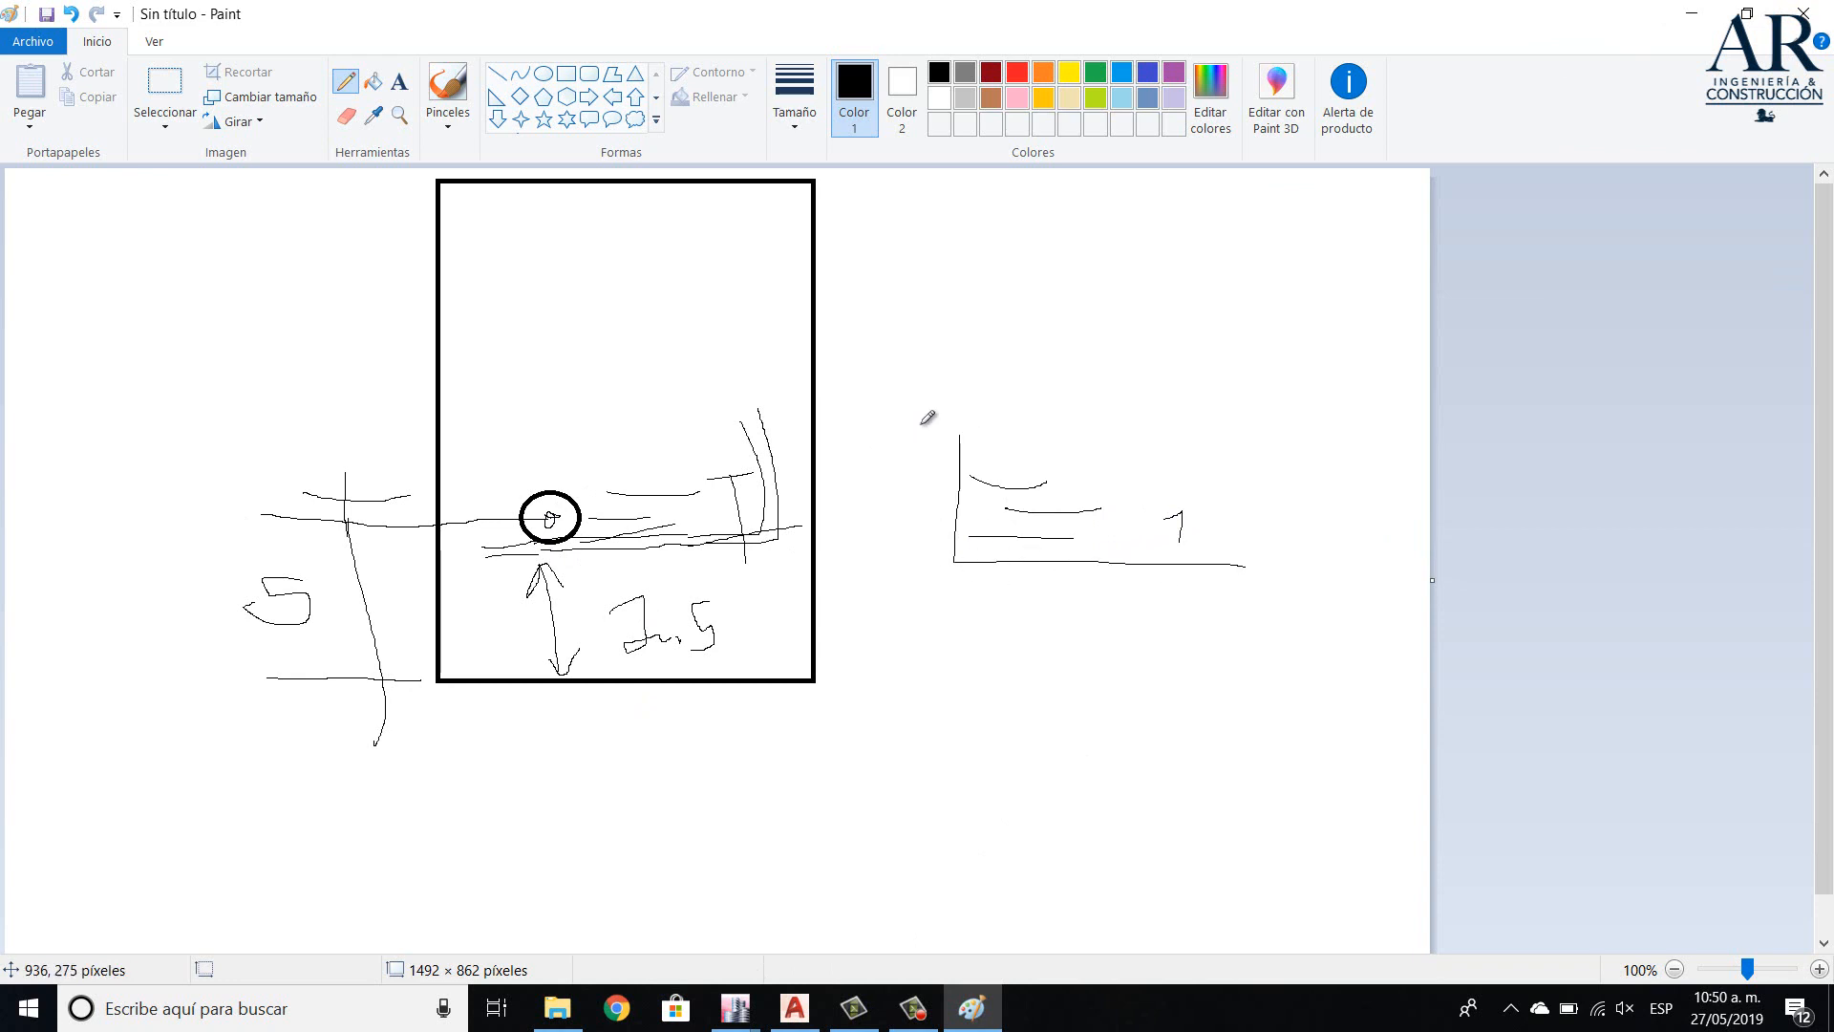
{"action": "mouse_move", "coordinate": [932, 420]}
{"action": "left_mouse_down"}
{"action": "mouse_move", "coordinate": [946, 569]}
{"action": "mouse_move", "coordinate": [1206, 565]}
{"action": "mouse_move", "coordinate": [1310, 592]}
{"action": "left_mouse_up"}
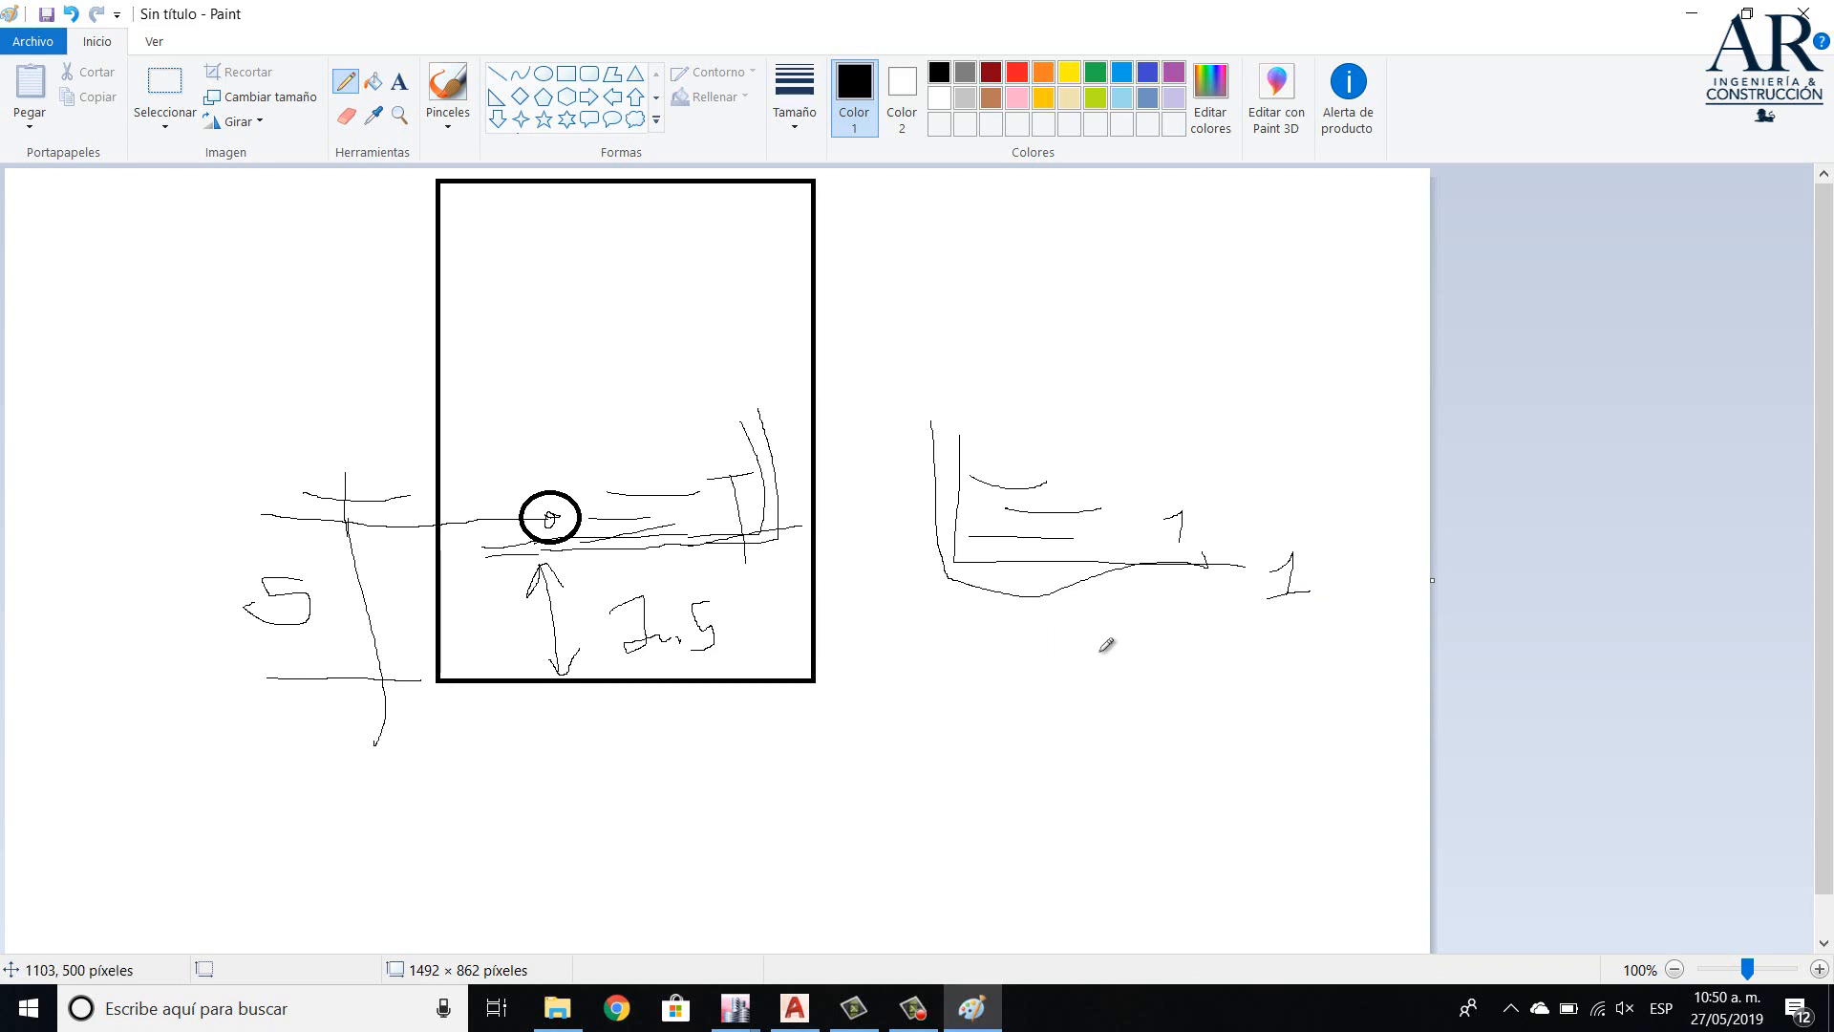
- Sketch a cover dimension below the stirrup-corner detail with a vertical line and base line, labelled 2.5-3
{"action": "mouse_move", "coordinate": [1054, 598]}
{"action": "left_mouse_down"}
{"action": "mouse_move", "coordinate": [1058, 662]}
{"action": "mouse_move", "coordinate": [1144, 687]}
{"action": "left_mouse_up"}
{"action": "mouse_move", "coordinate": [1154, 616]}
{"action": "left_mouse_down"}
{"action": "mouse_move", "coordinate": [1173, 659]}
{"action": "mouse_move", "coordinate": [1223, 661]}
{"action": "left_mouse_up"}
{"action": "mouse_move", "coordinate": [1246, 658]}
{"action": "left_mouse_down"}
{"action": "mouse_move", "coordinate": [1269, 614]}
{"action": "mouse_move", "coordinate": [1285, 672]}
{"action": "mouse_move", "coordinate": [1248, 663]}
{"action": "left_mouse_up"}
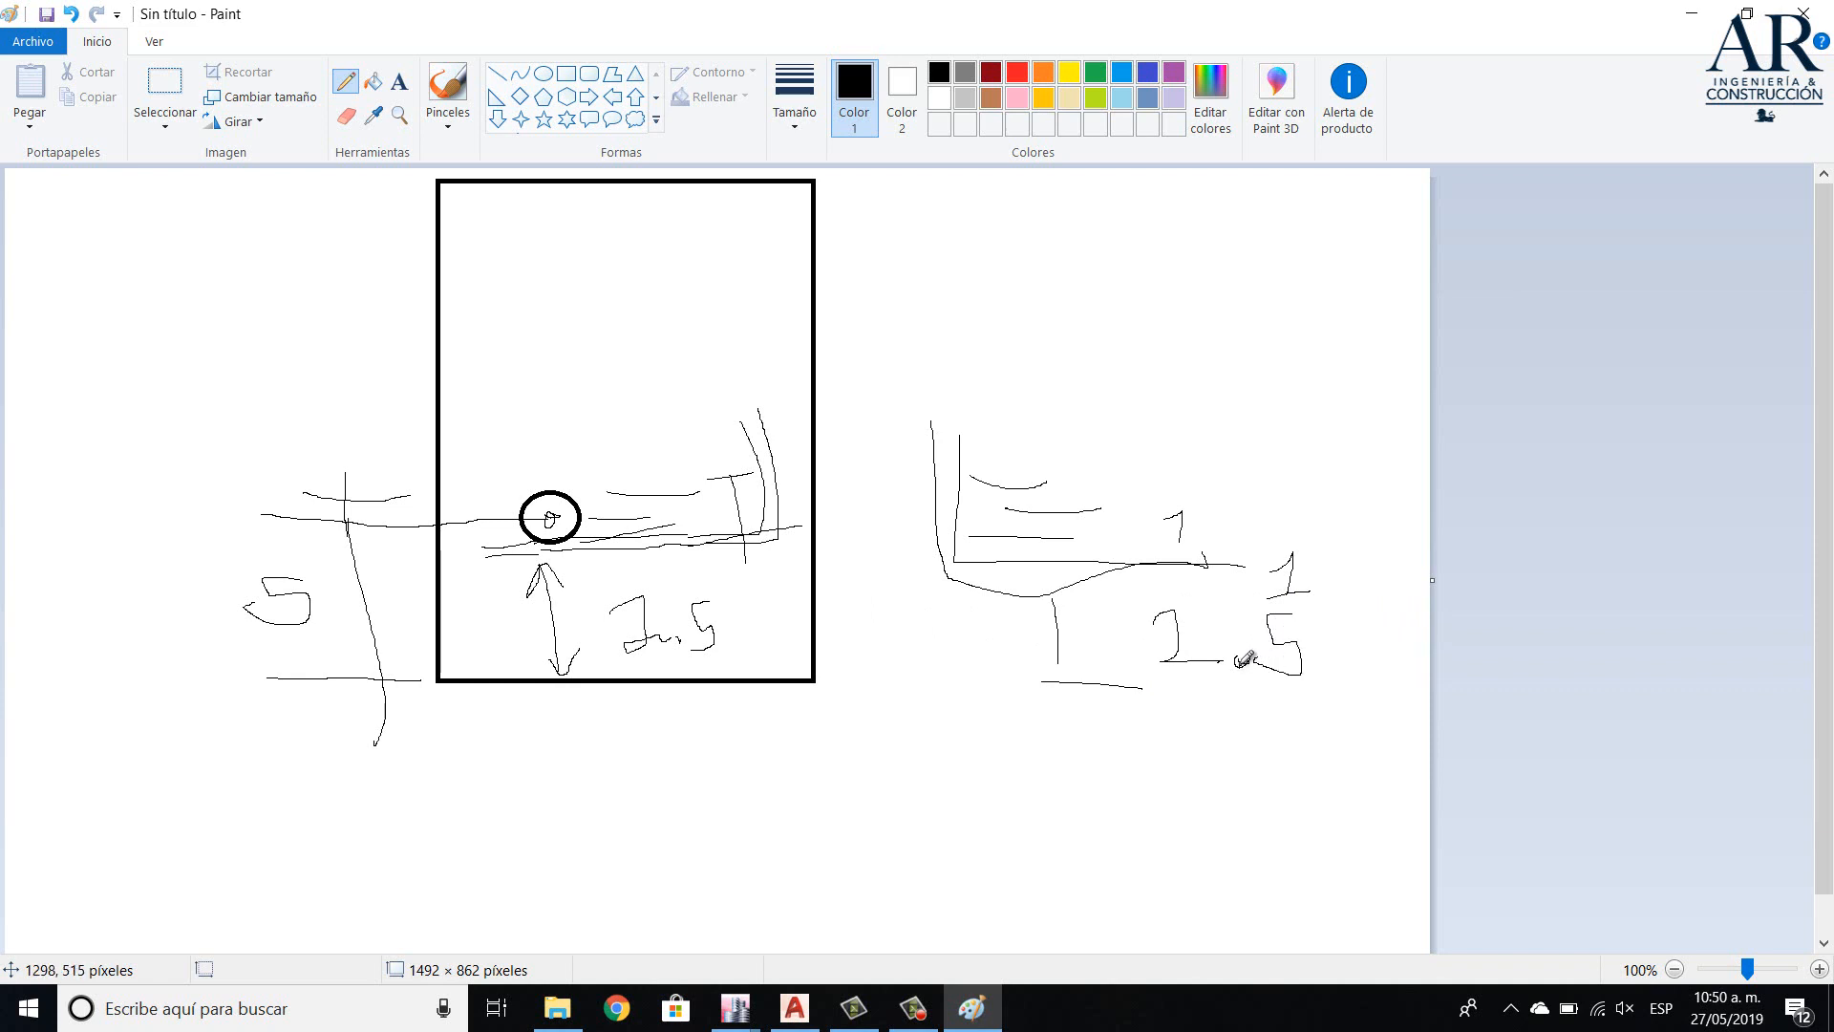
{"action": "left_click_drag", "start_coordinate": [1430, 640], "coordinate": [1365, 639]}
{"action": "left_click_drag", "start_coordinate": [1315, 646], "coordinate": [1382, 695]}
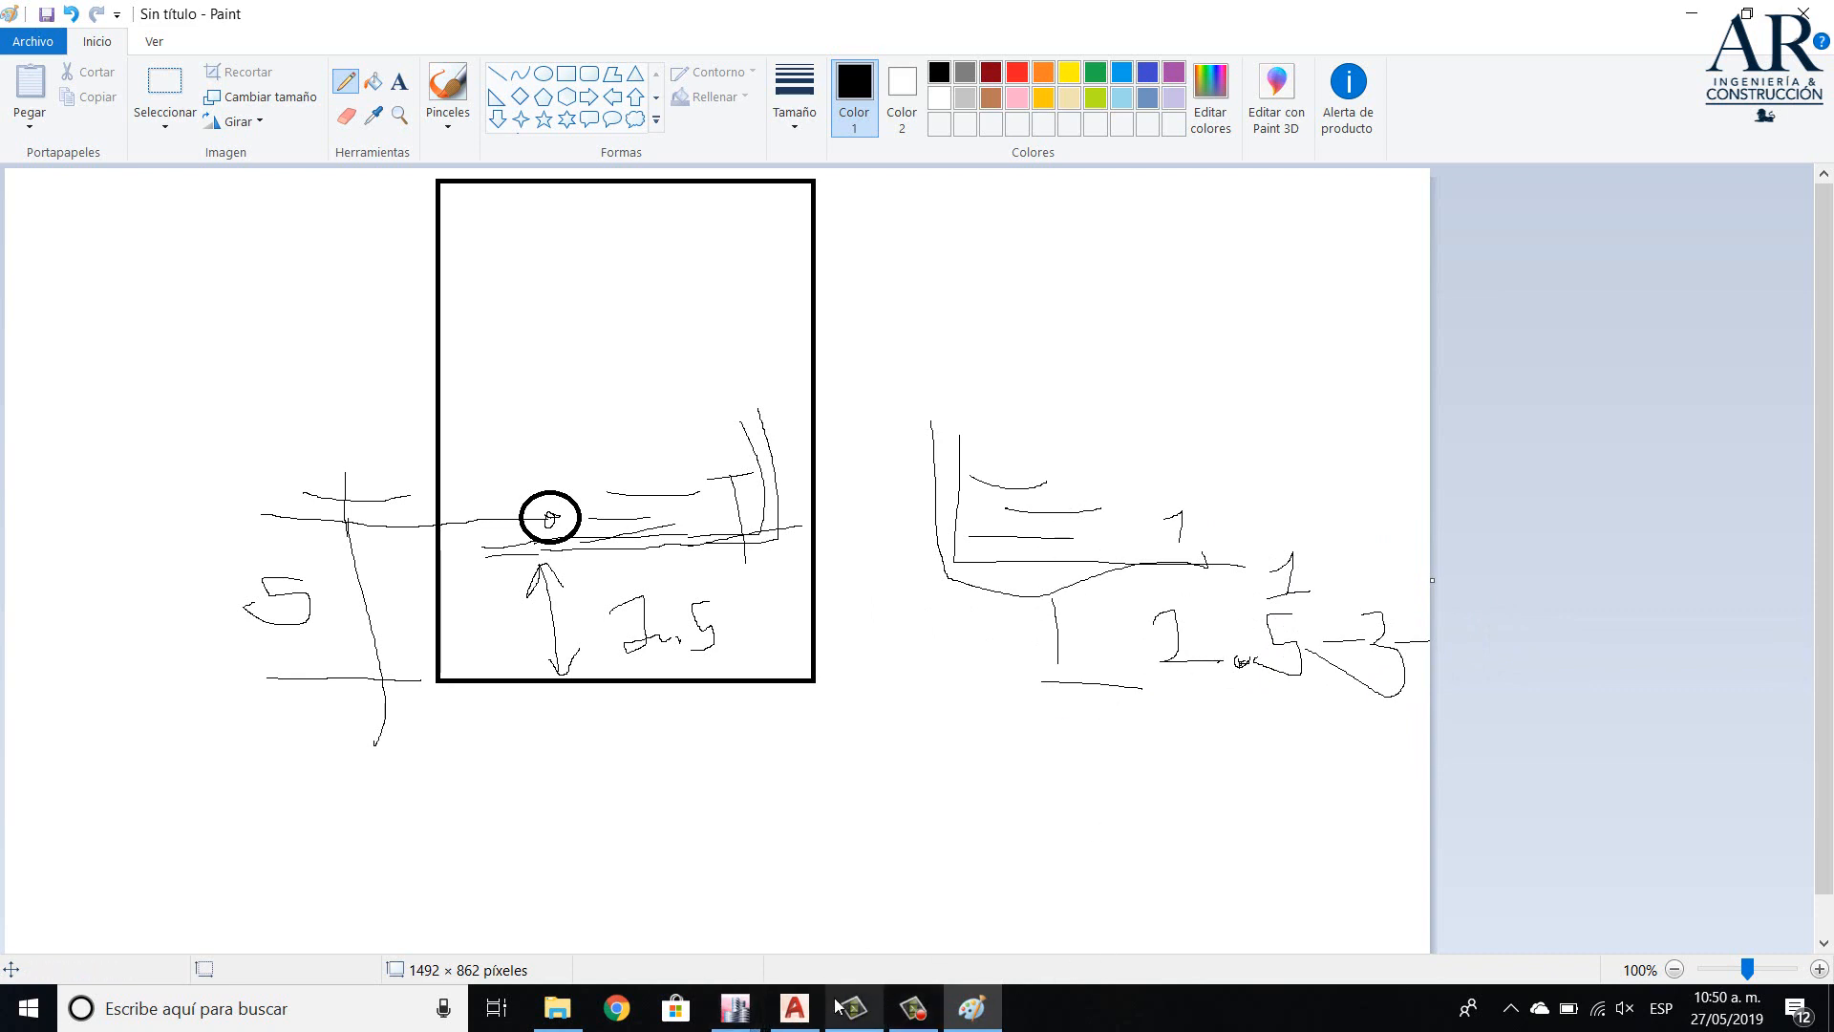
- Switch to the ETABS clase 1 model and set the bottom bar cover to 5 cm
{"action": "left_click", "coordinate": [737, 1010]}
{"action": "left_click", "coordinate": [1030, 865]}
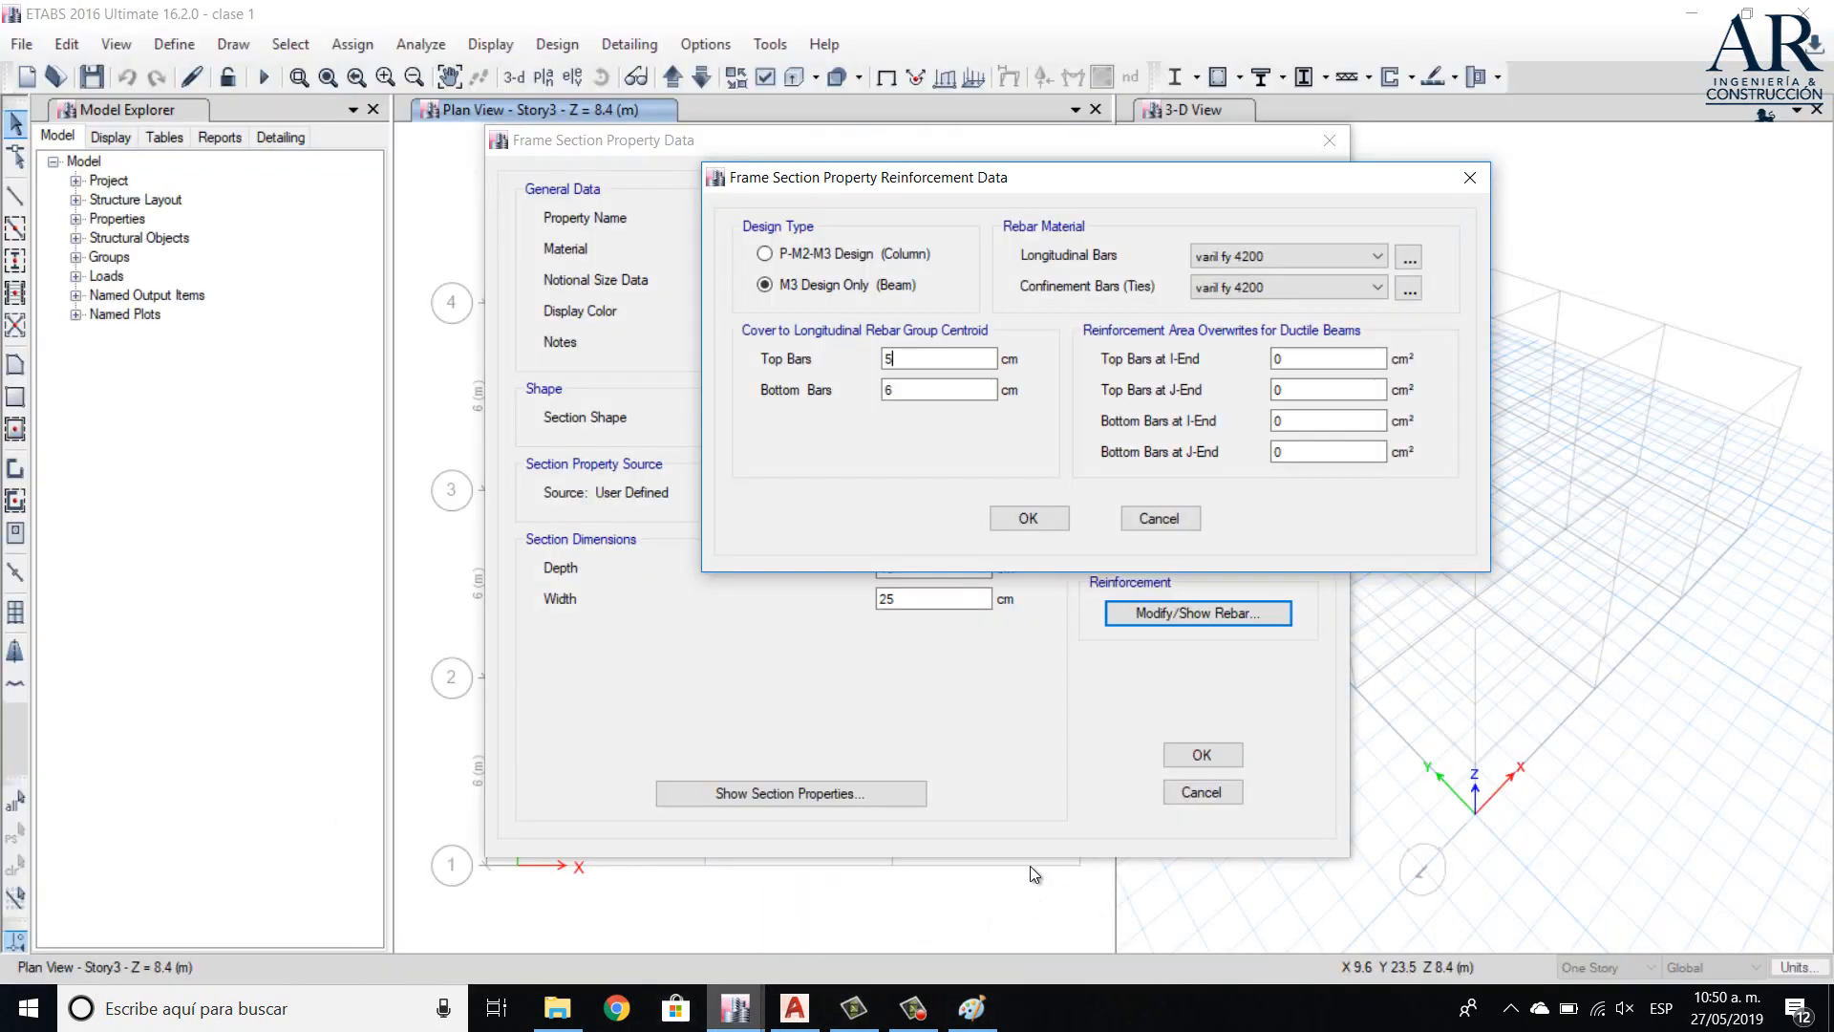
{"action": "key", "text": "Tab"}
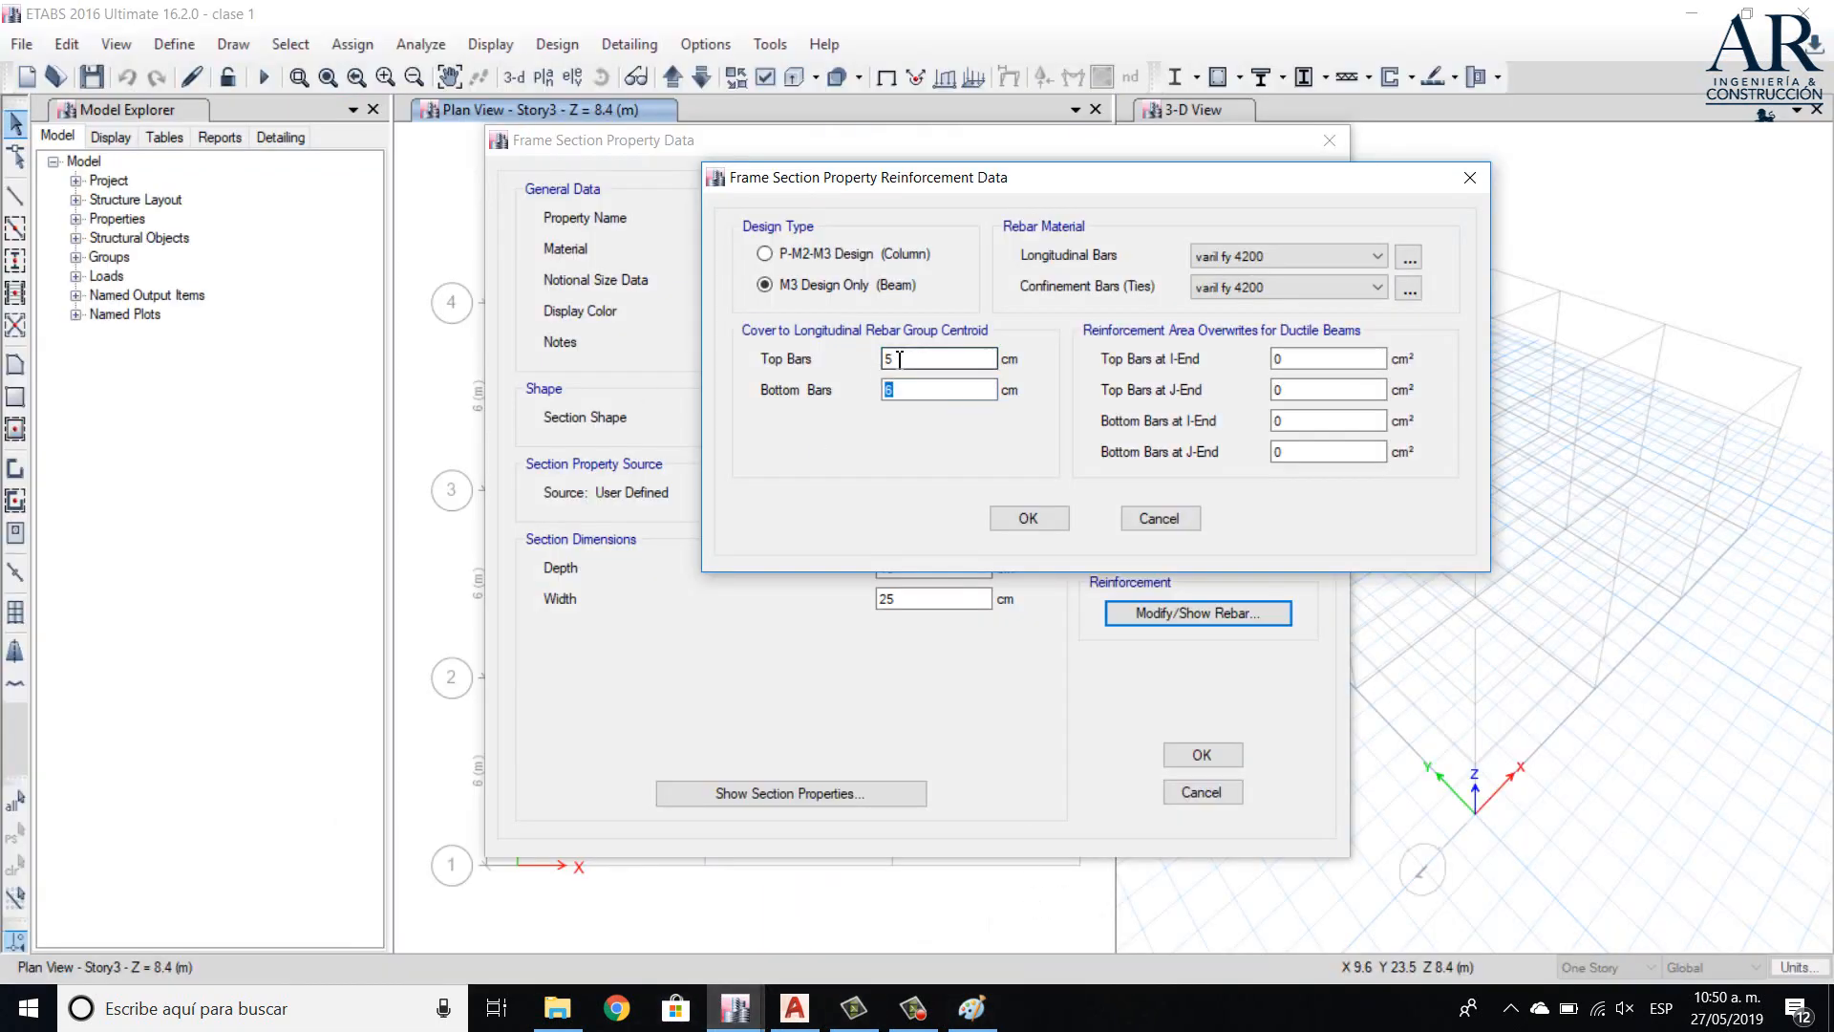
{"action": "type", "text": "5"}
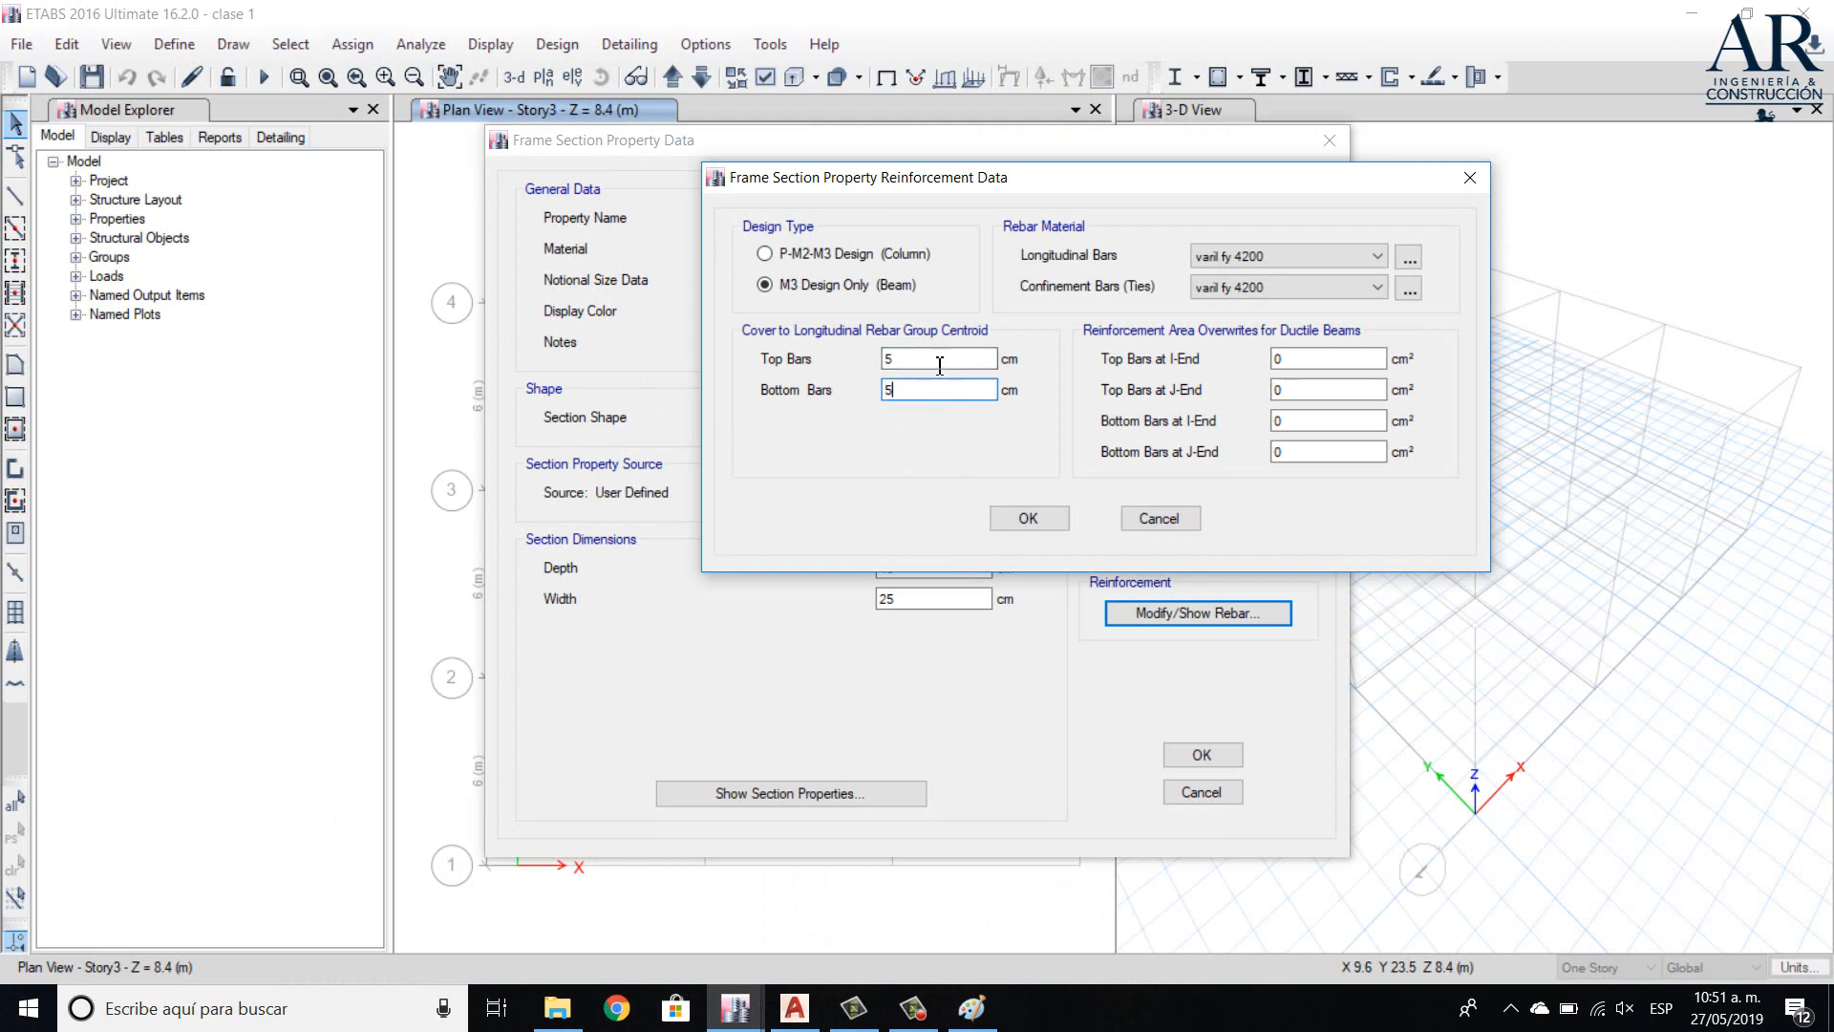
{"action": "left_click", "coordinate": [914, 367]}
{"action": "left_click", "coordinate": [927, 390]}
- Keep varil fy 4200 for the confinement bars, accept the reinforcement data and save the Trab 45X25 section
{"action": "left_click", "coordinate": [1281, 291]}
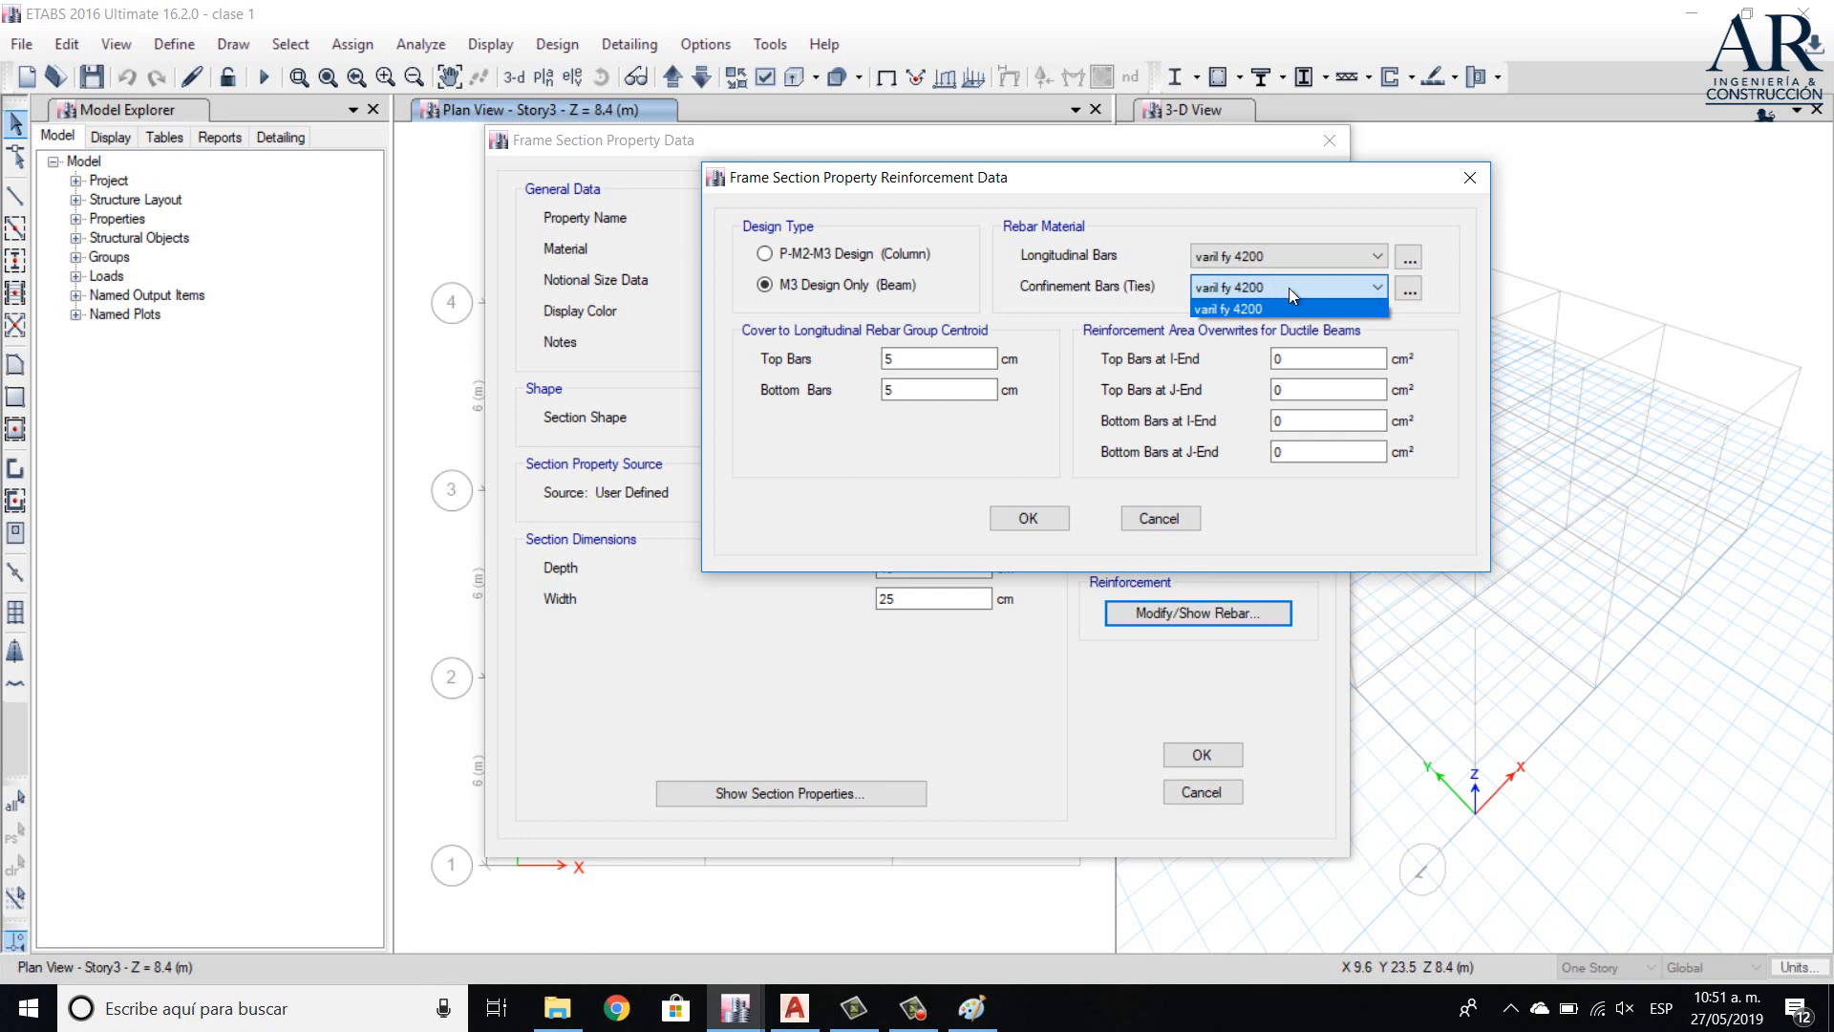
{"action": "left_click", "coordinate": [1028, 489]}
{"action": "left_click", "coordinate": [1040, 518]}
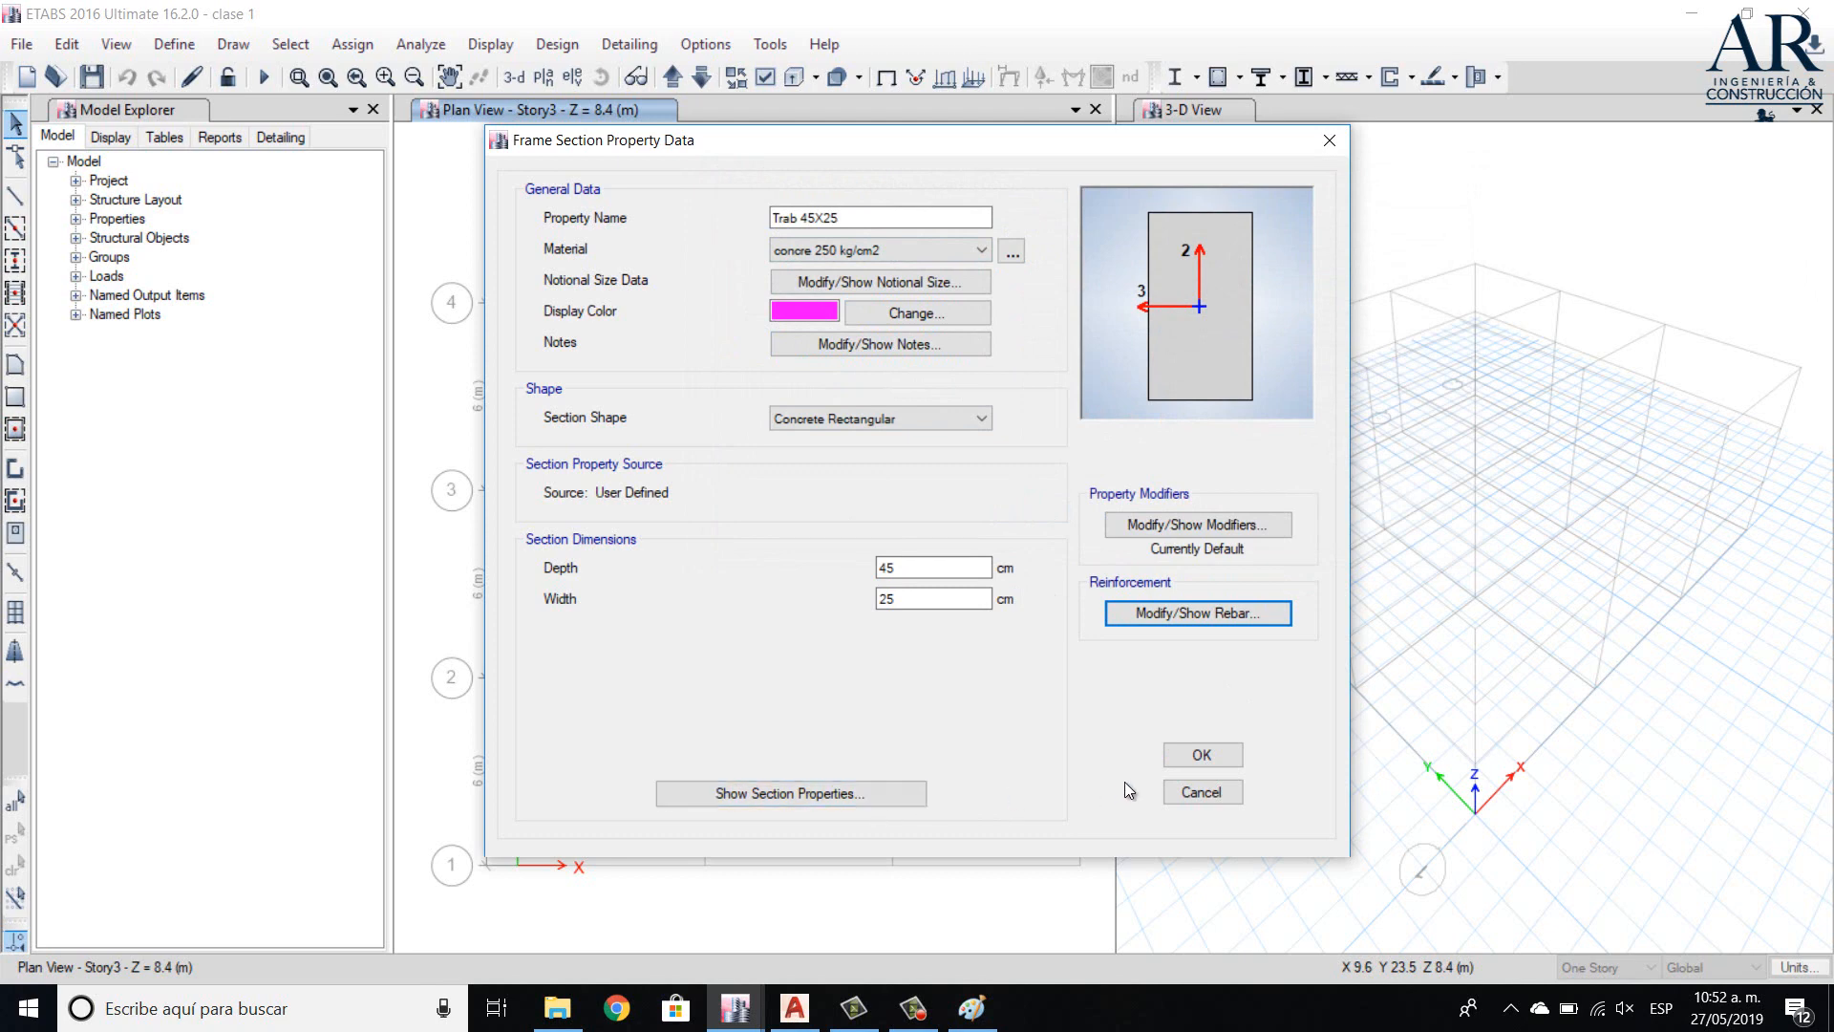
{"action": "left_click", "coordinate": [1196, 755]}
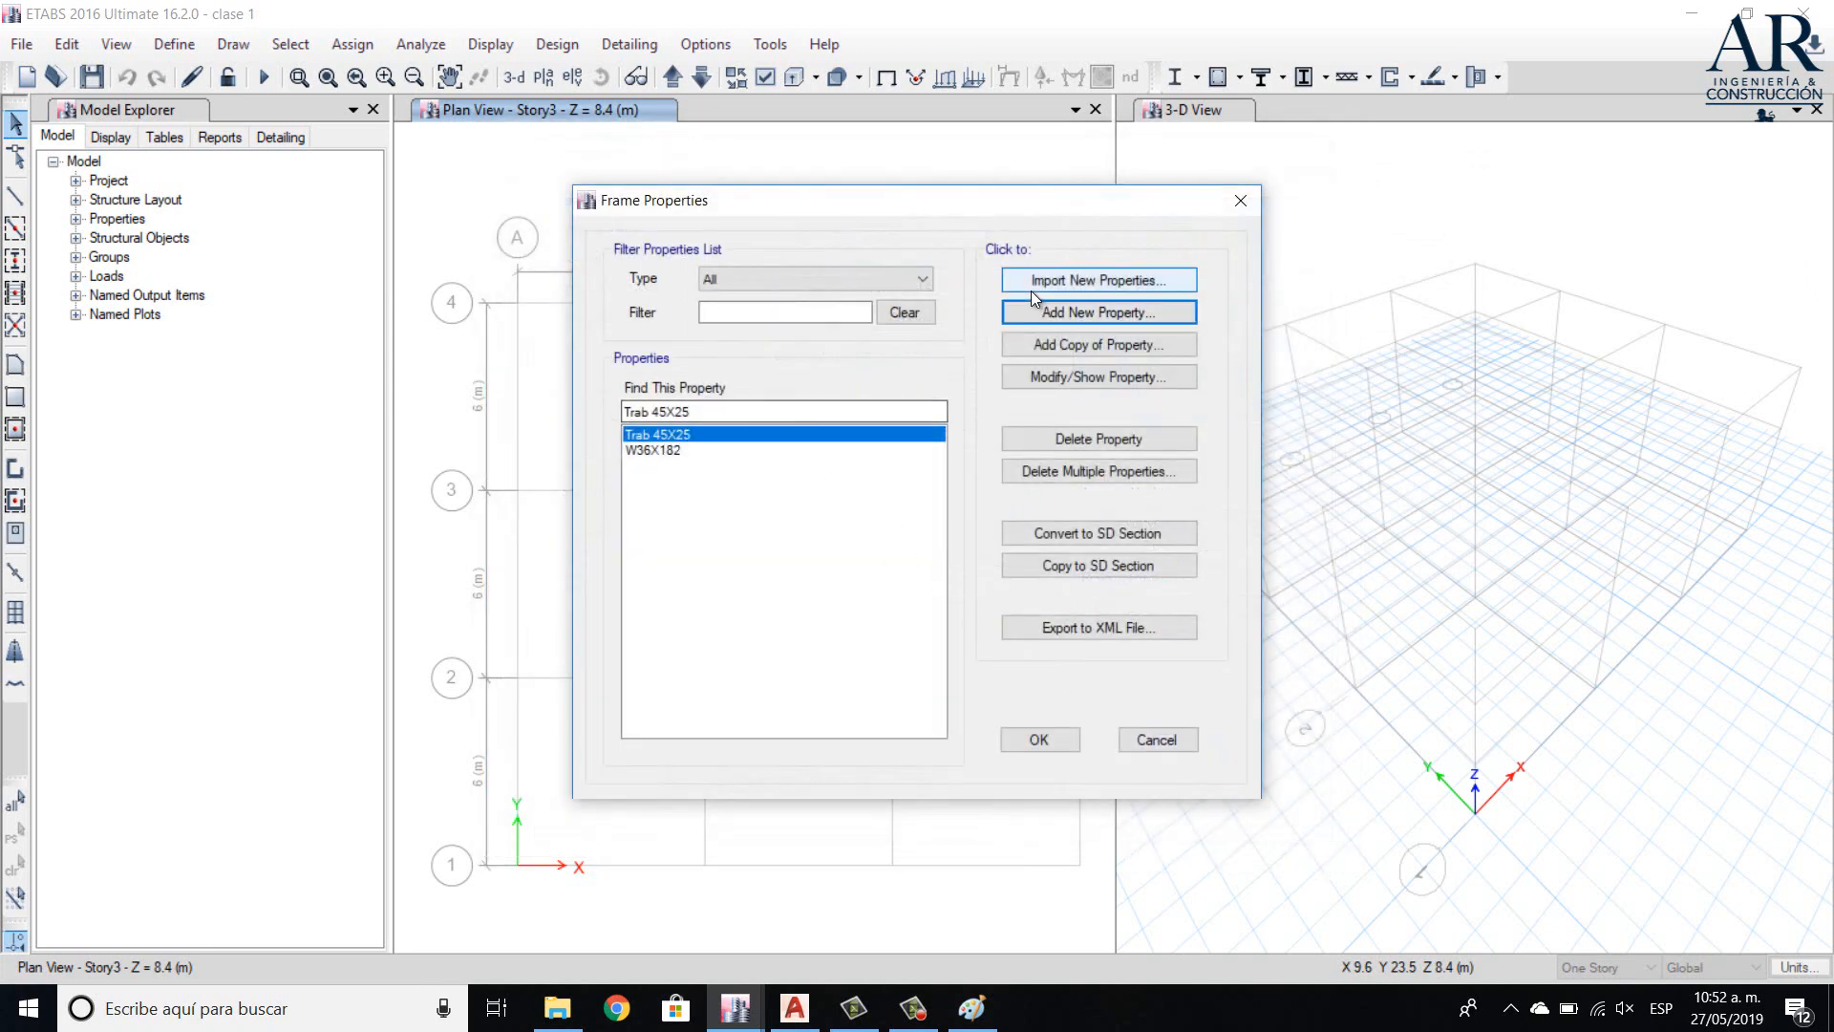
- Add a copy of Trab 45X25 named Trabe 60X25 with a depth of 60 cm, keeping its beam reinforcement settings
{"action": "left_click", "coordinate": [1051, 344]}
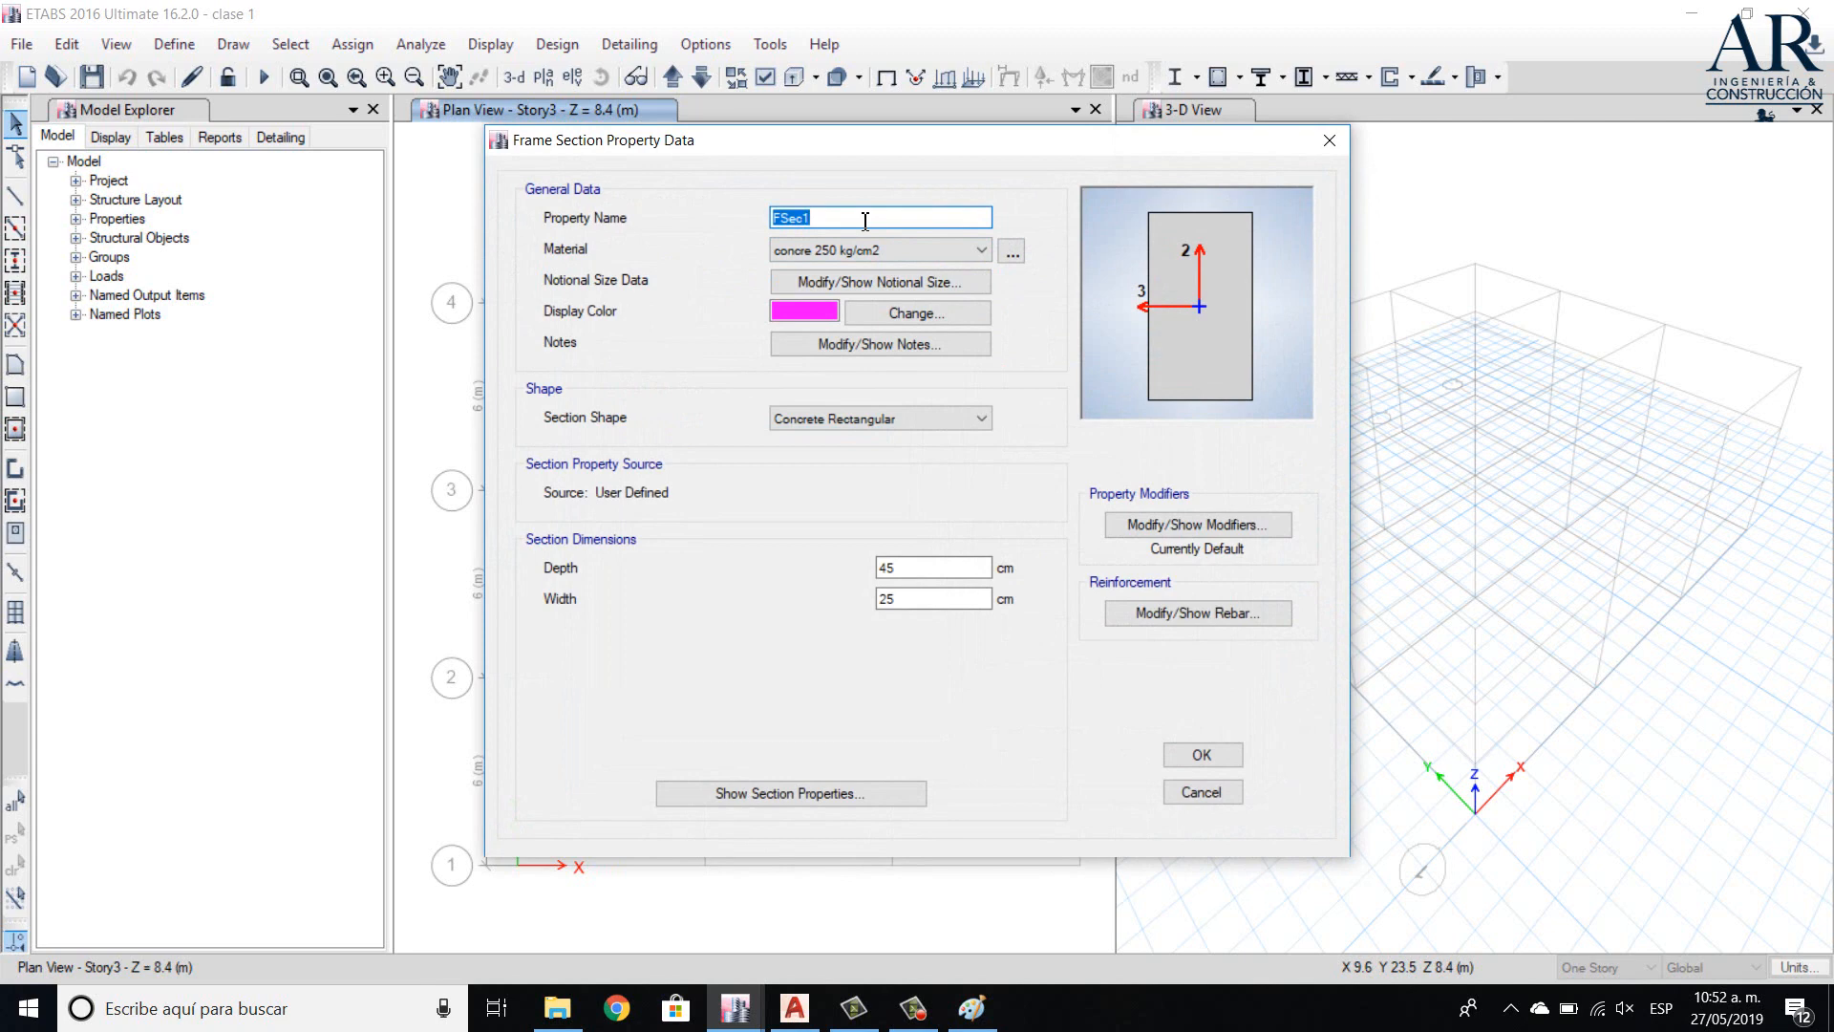
{"action": "type", "text": "Trabe 60X25"}
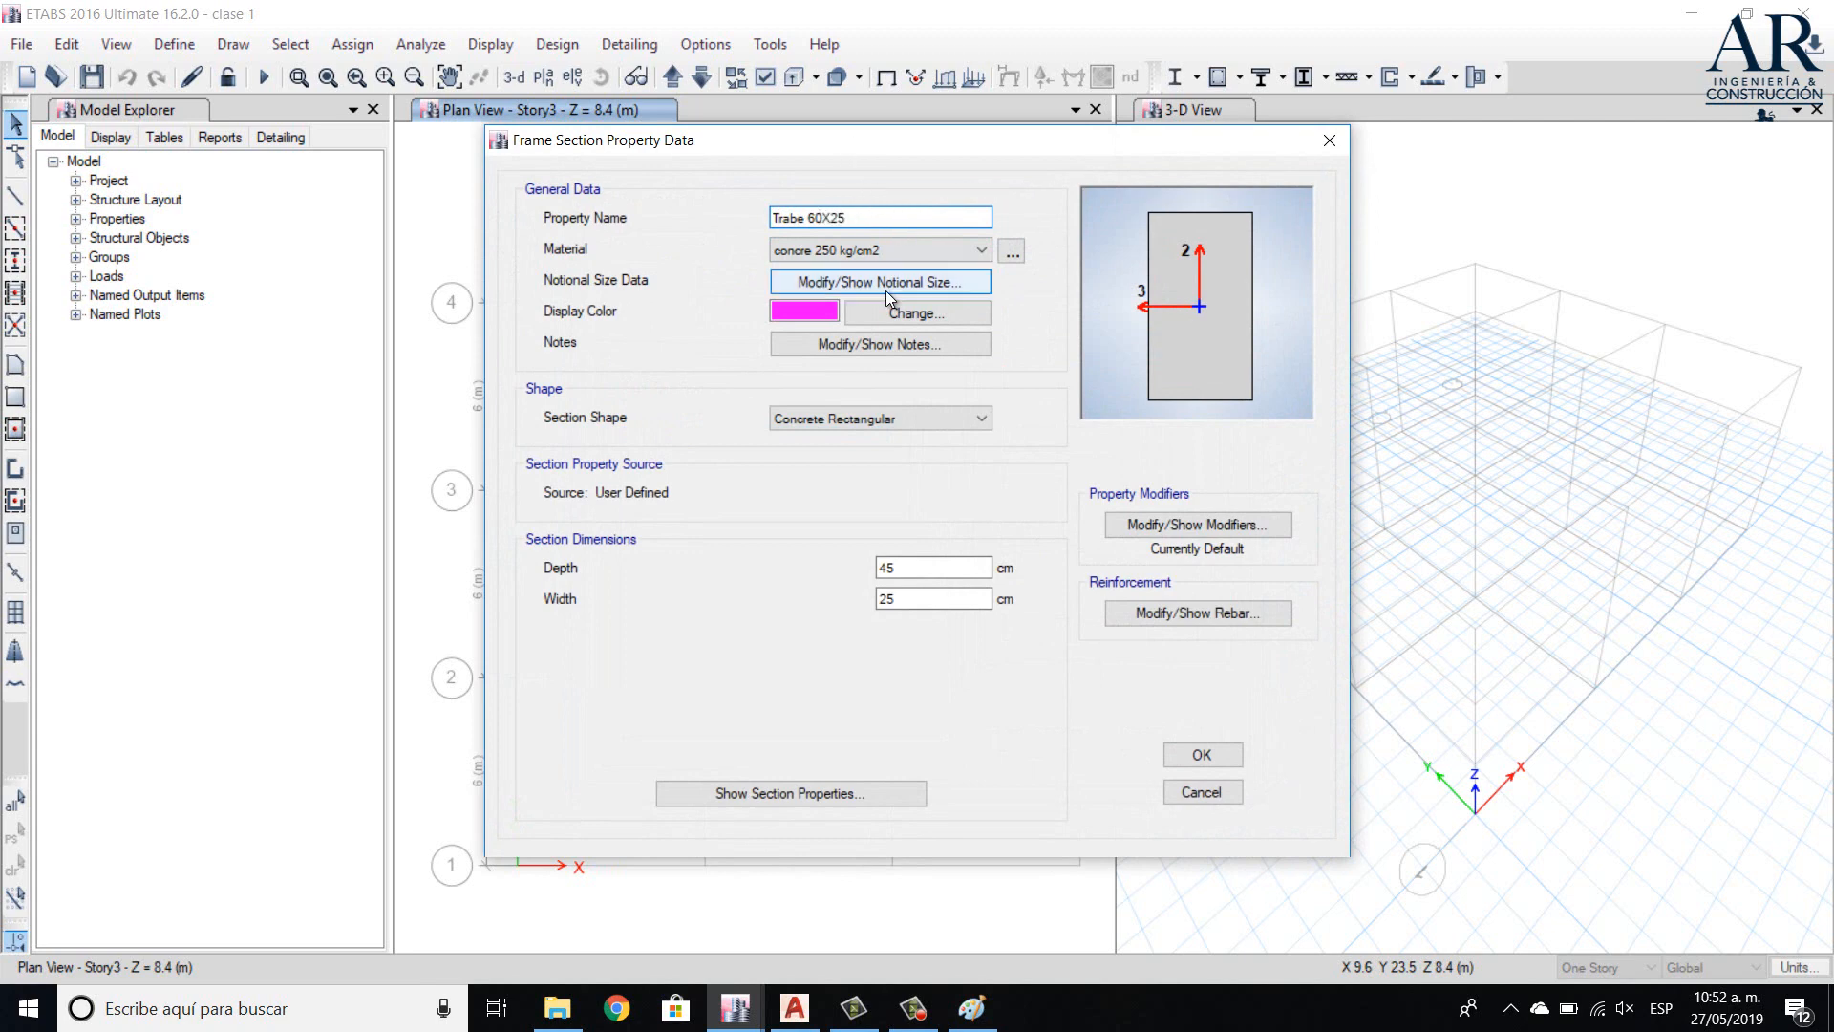
{"action": "double_click", "coordinate": [893, 567]}
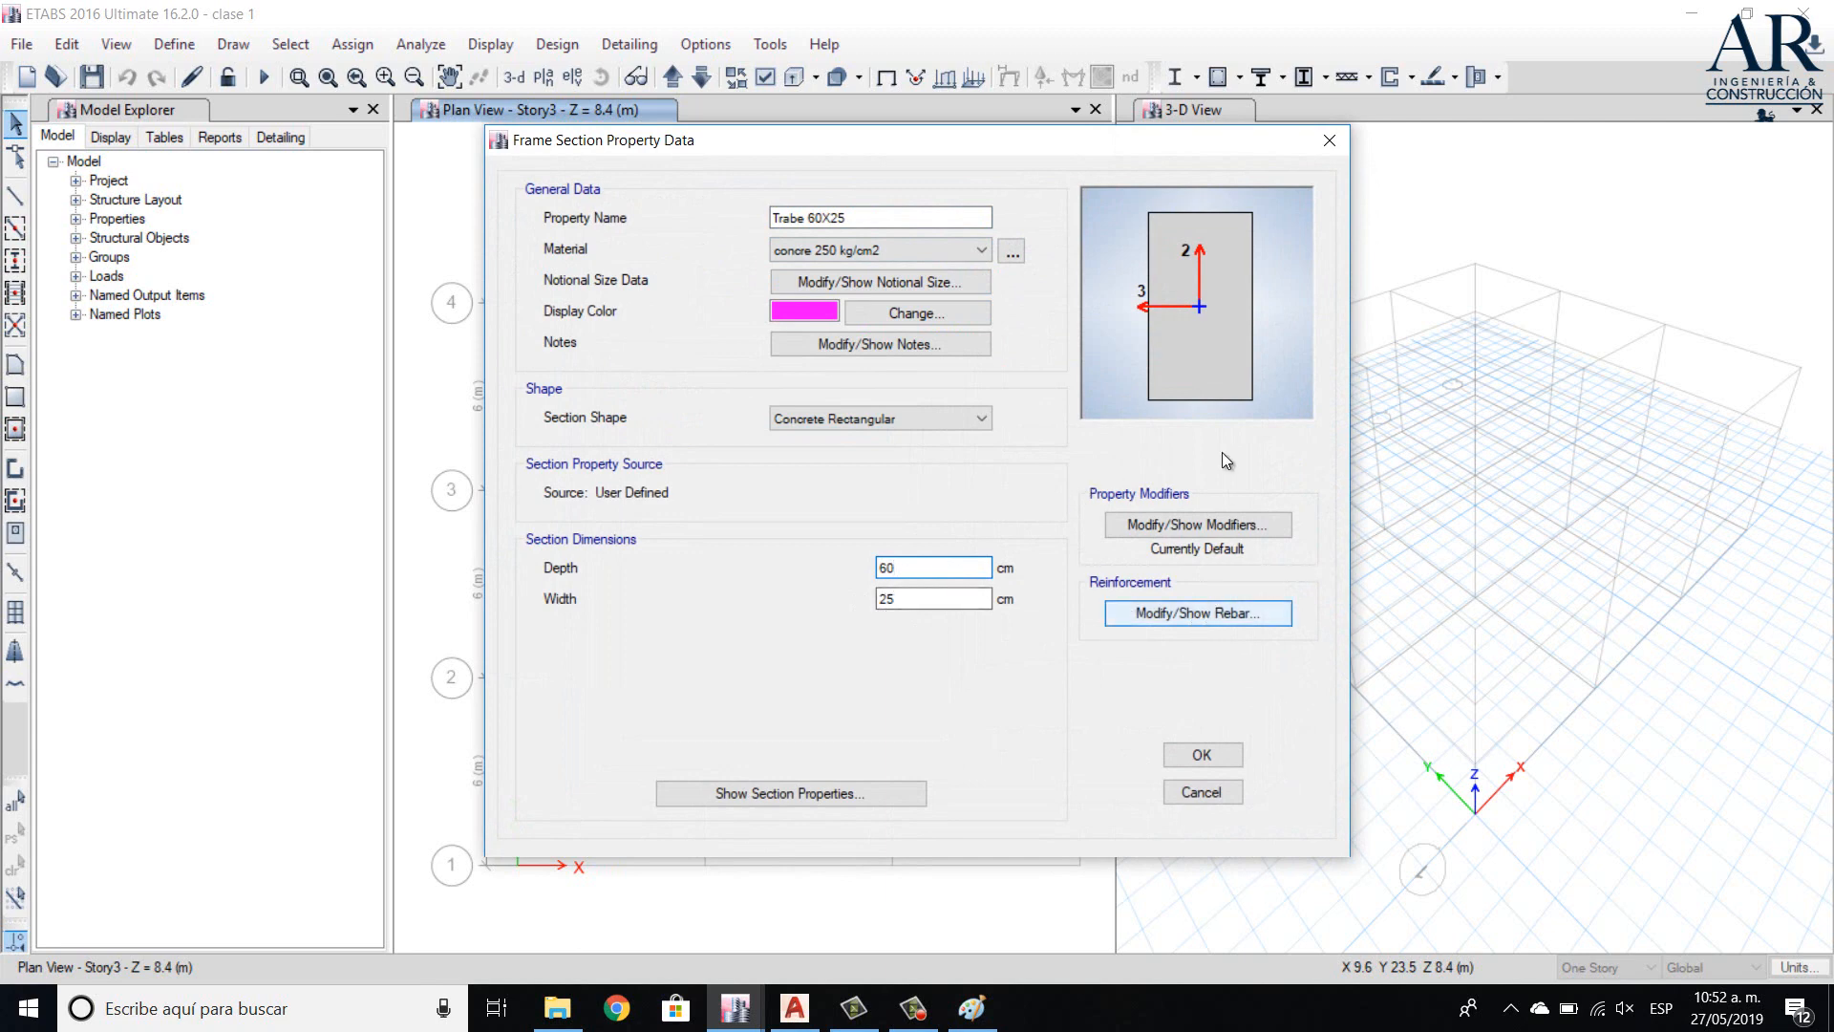
{"action": "left_click", "coordinate": [1197, 613]}
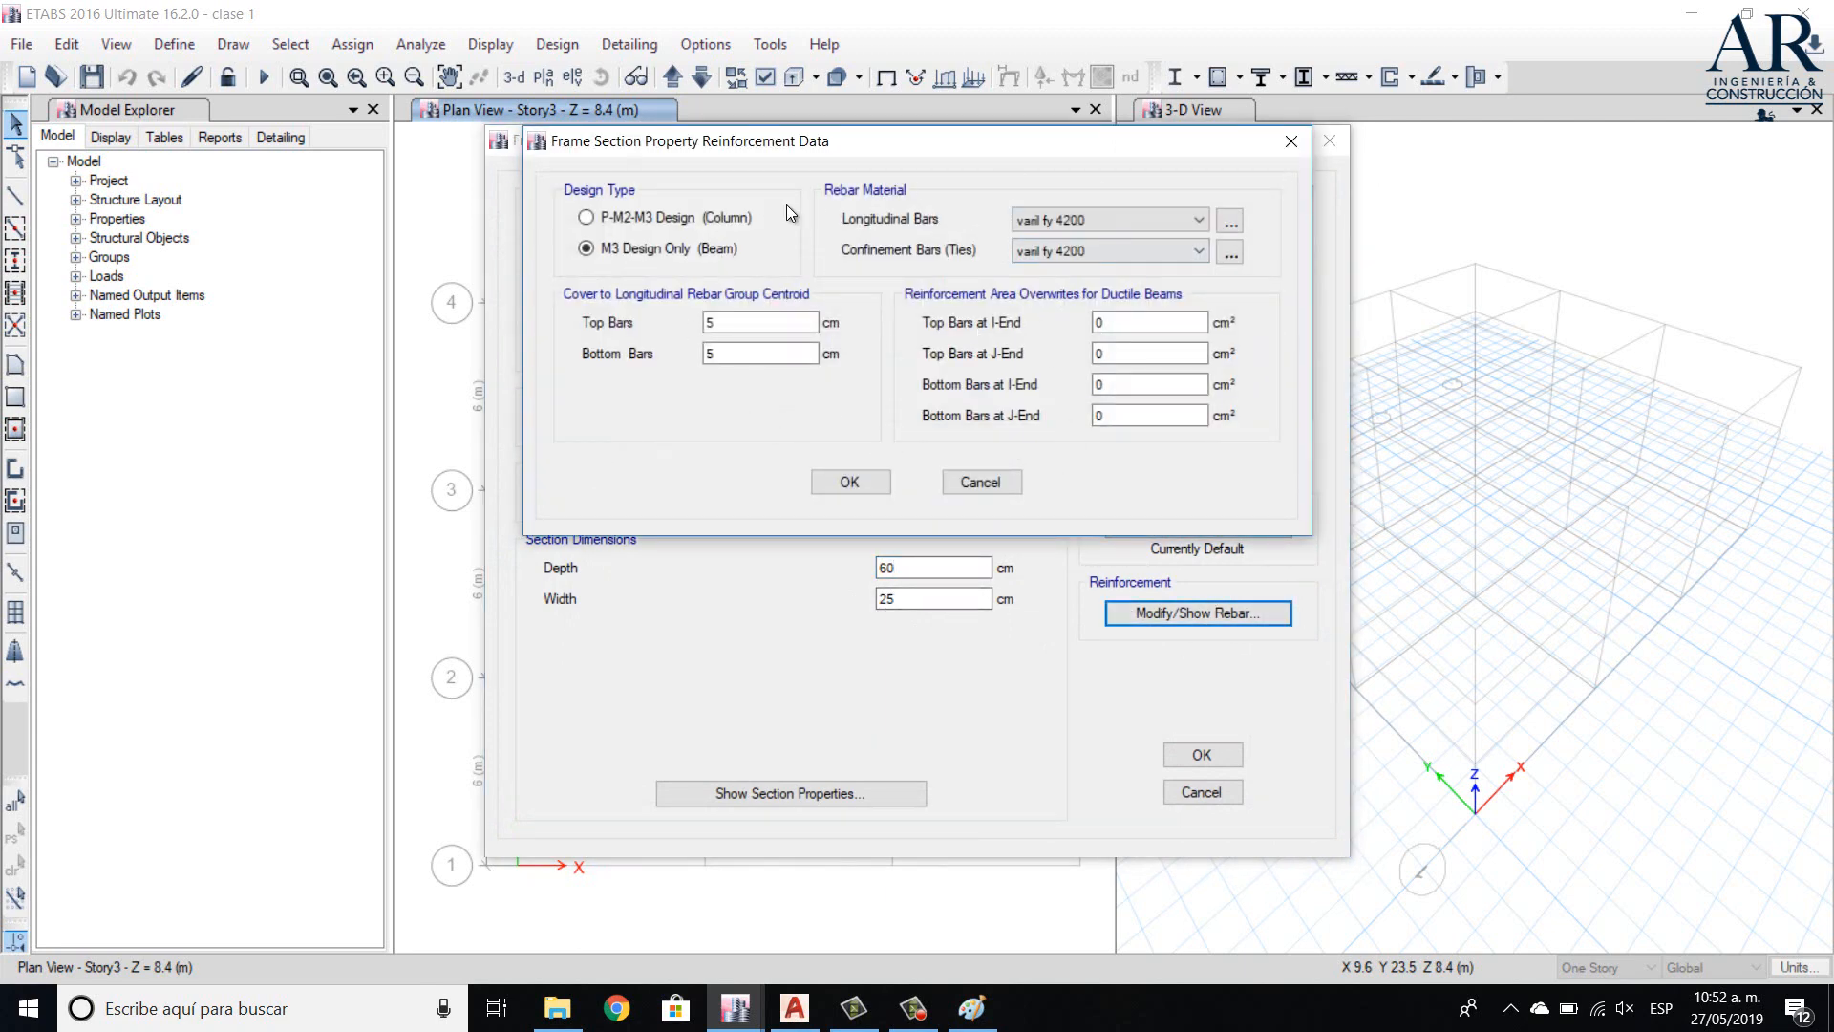
{"action": "left_click", "coordinate": [851, 481]}
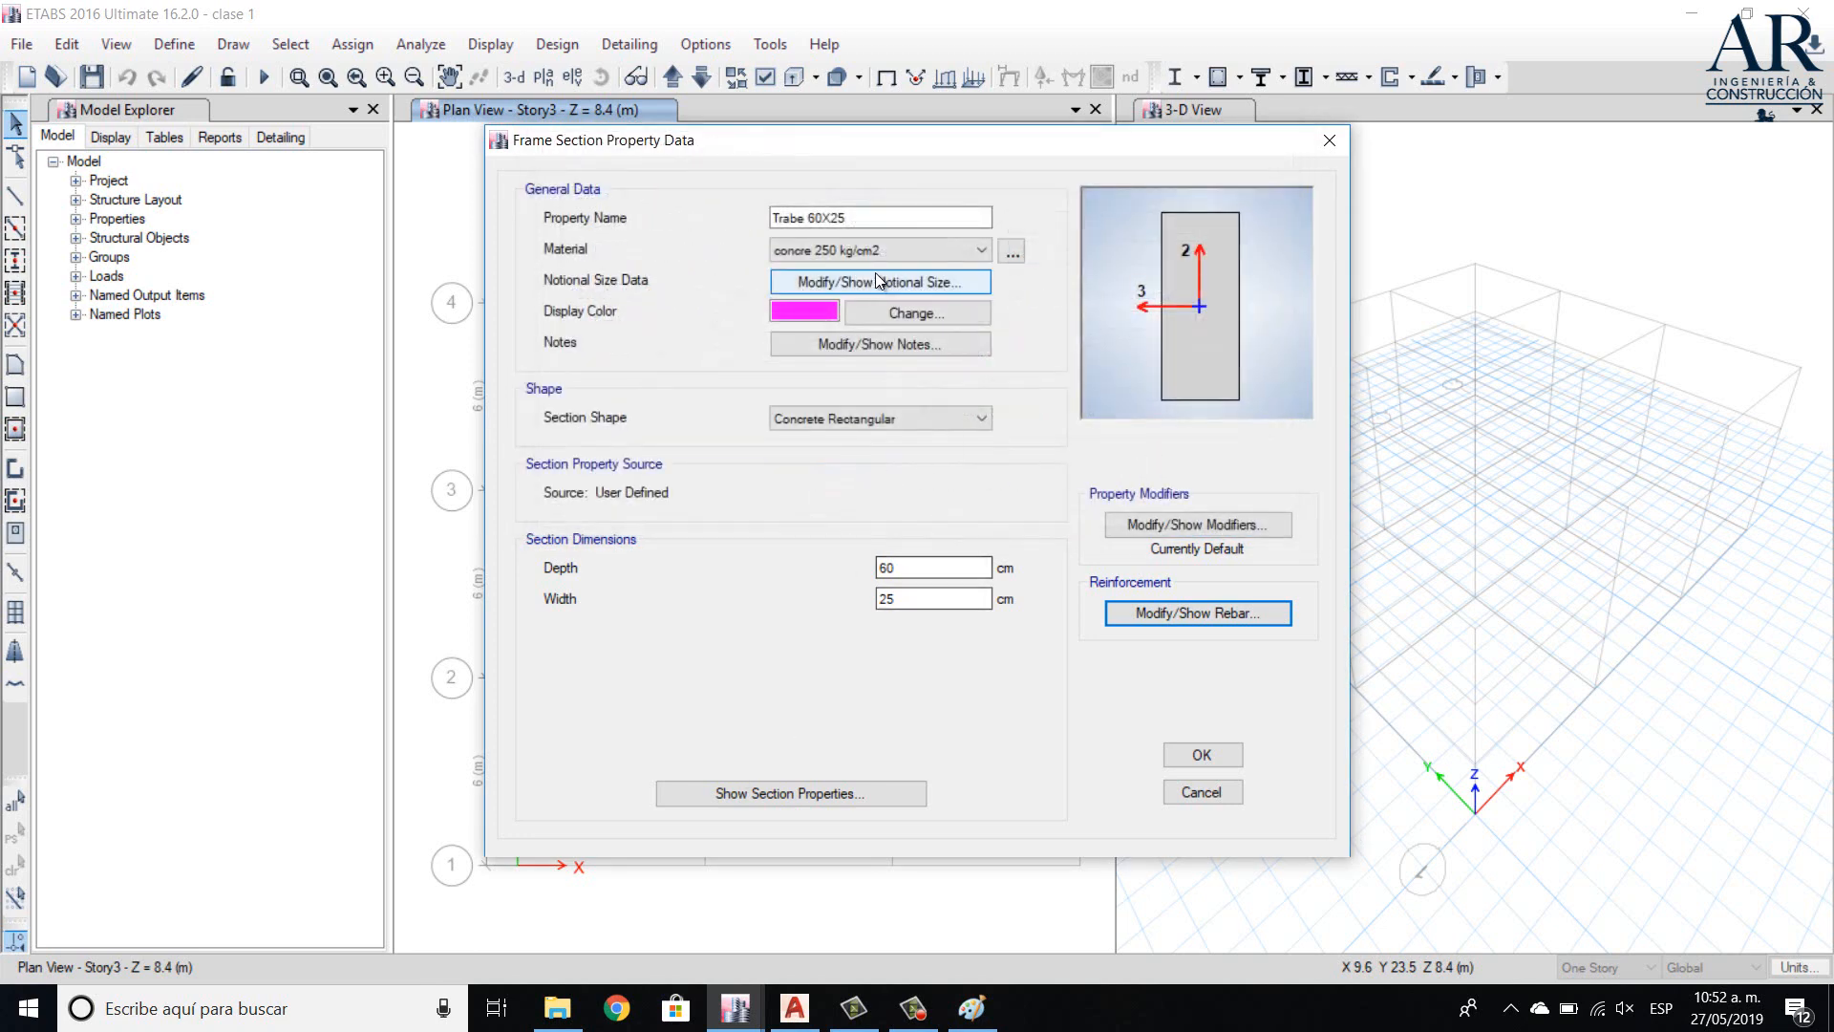
{"action": "left_click", "coordinate": [1196, 753]}
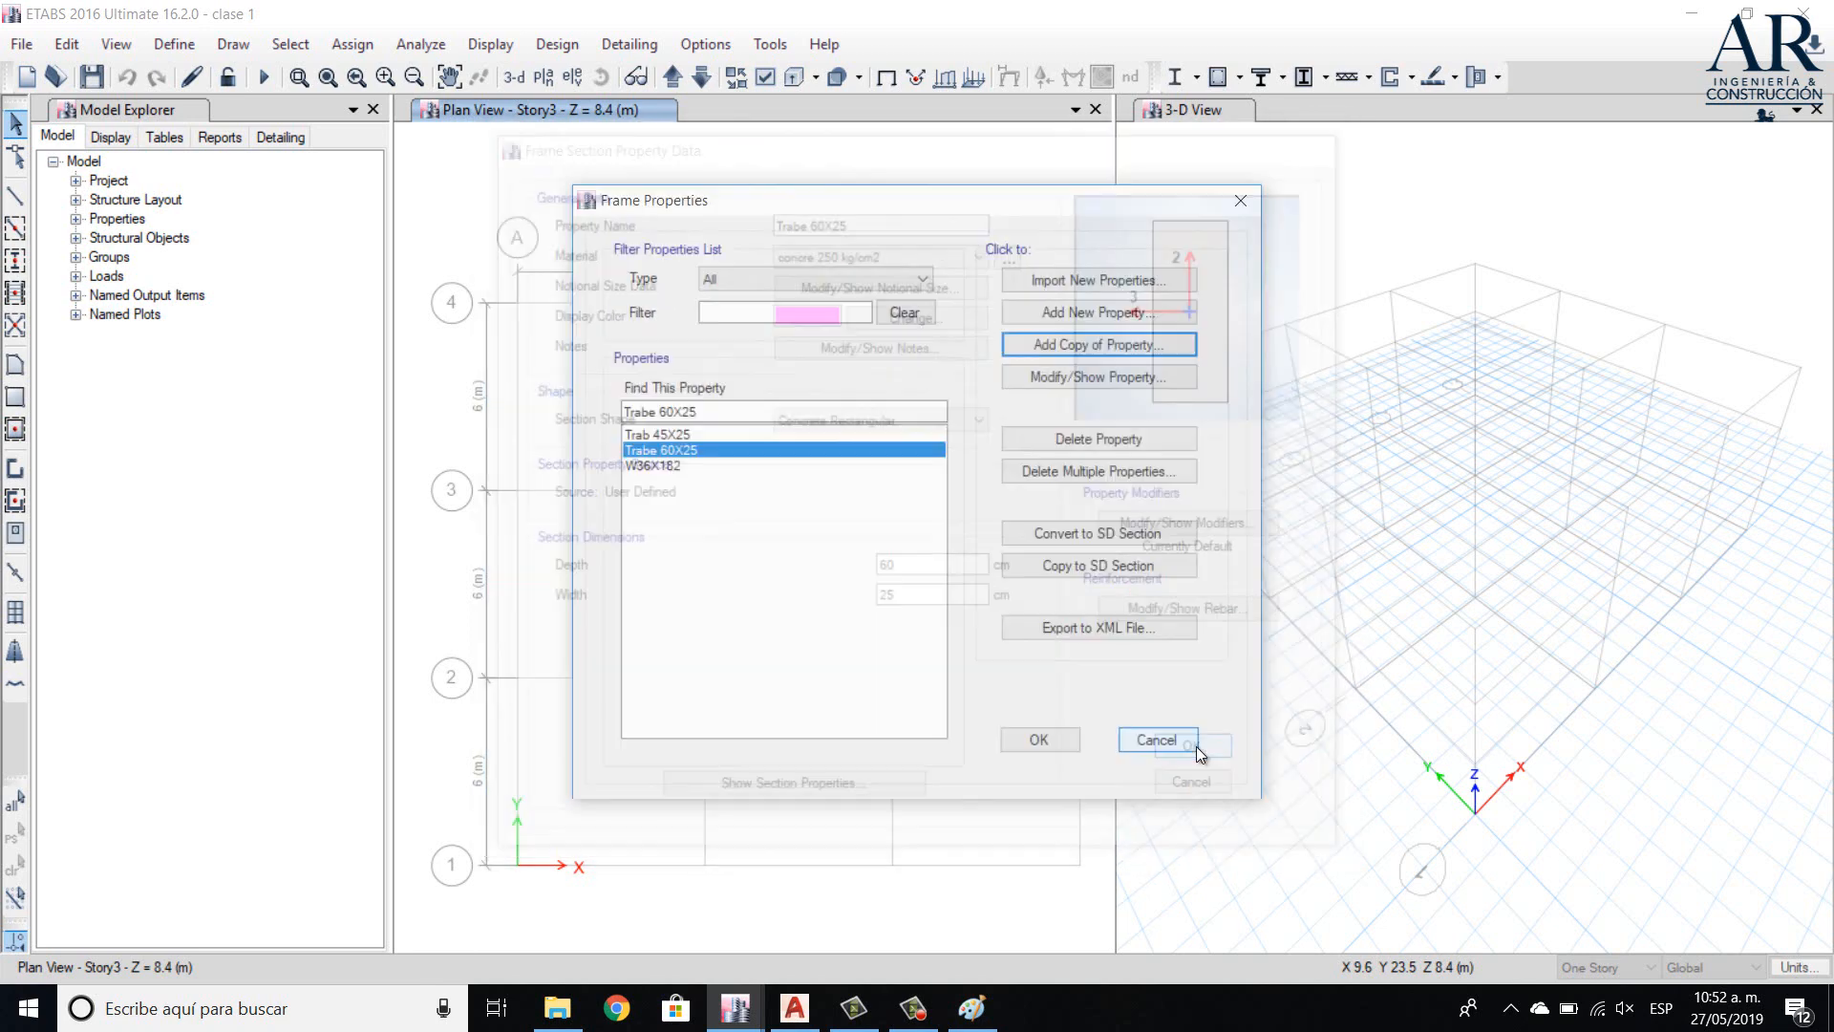
- Copy the Trabe 60X25 section as Trabe 70, set its depth to 70 cm and accept its reinforcement data
{"action": "left_click", "coordinate": [1066, 348]}
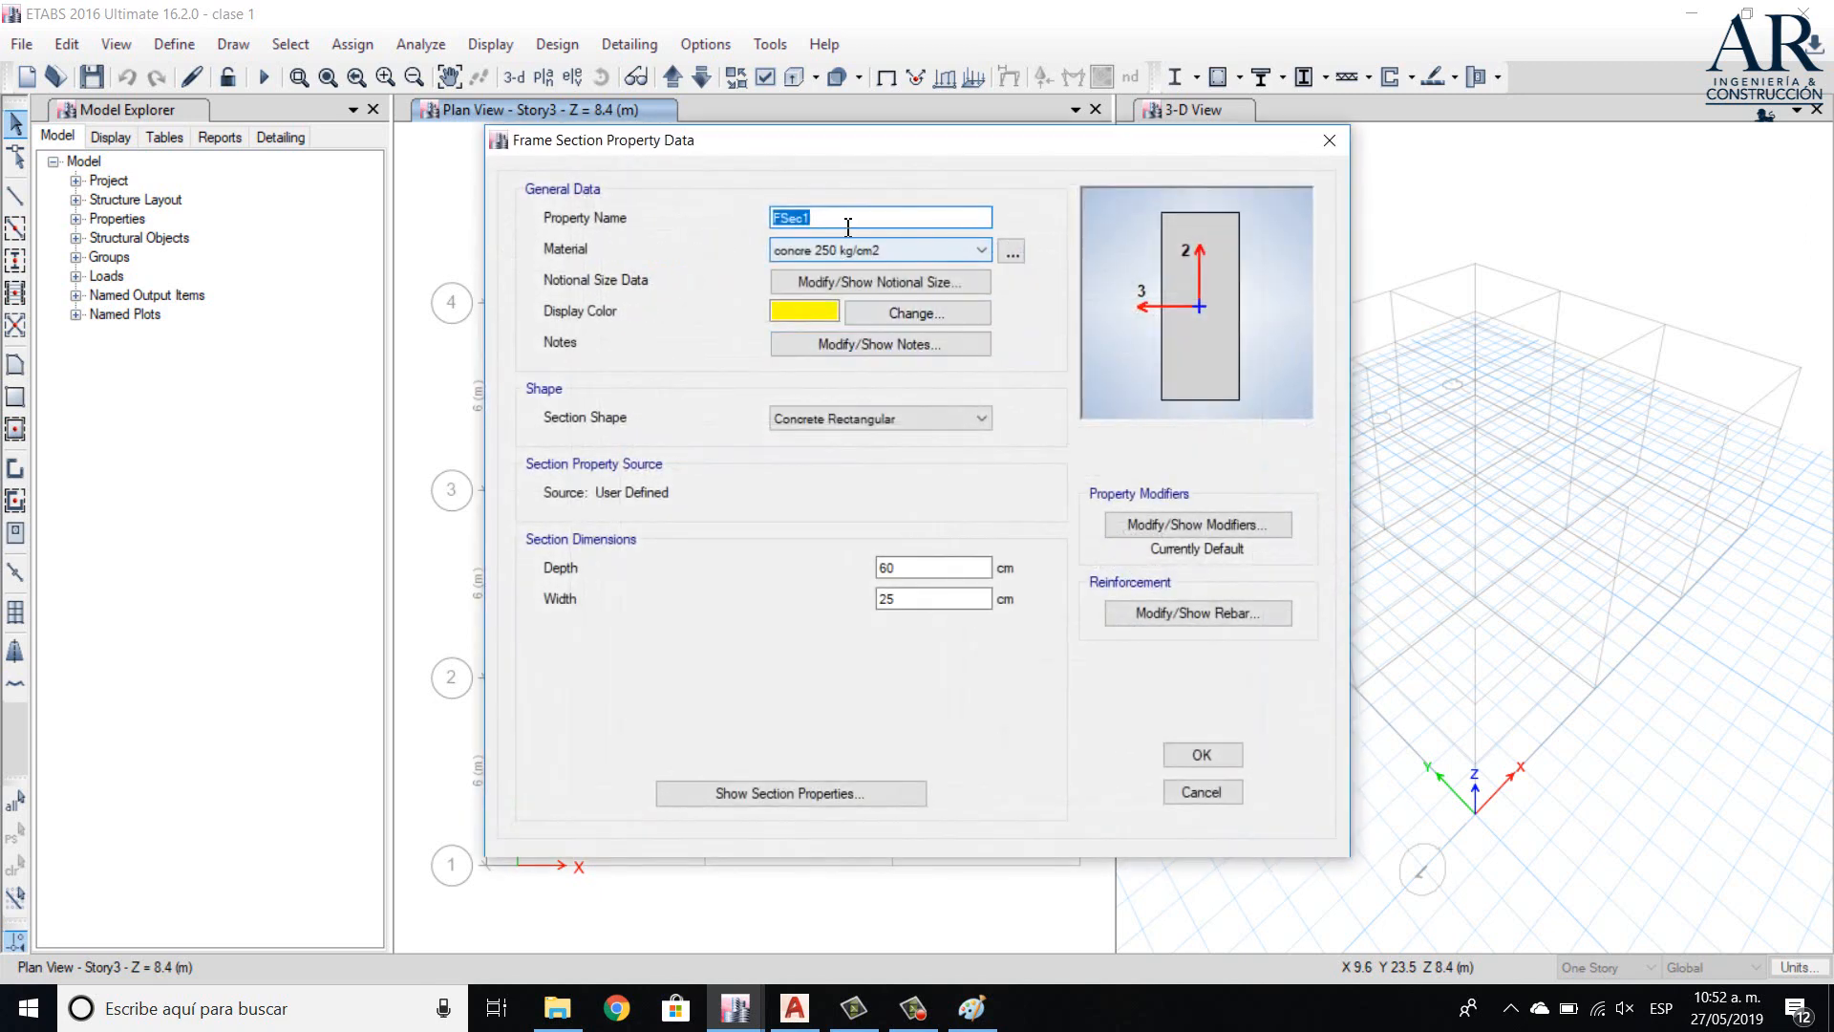
{"action": "type", "text": "Trabe"}
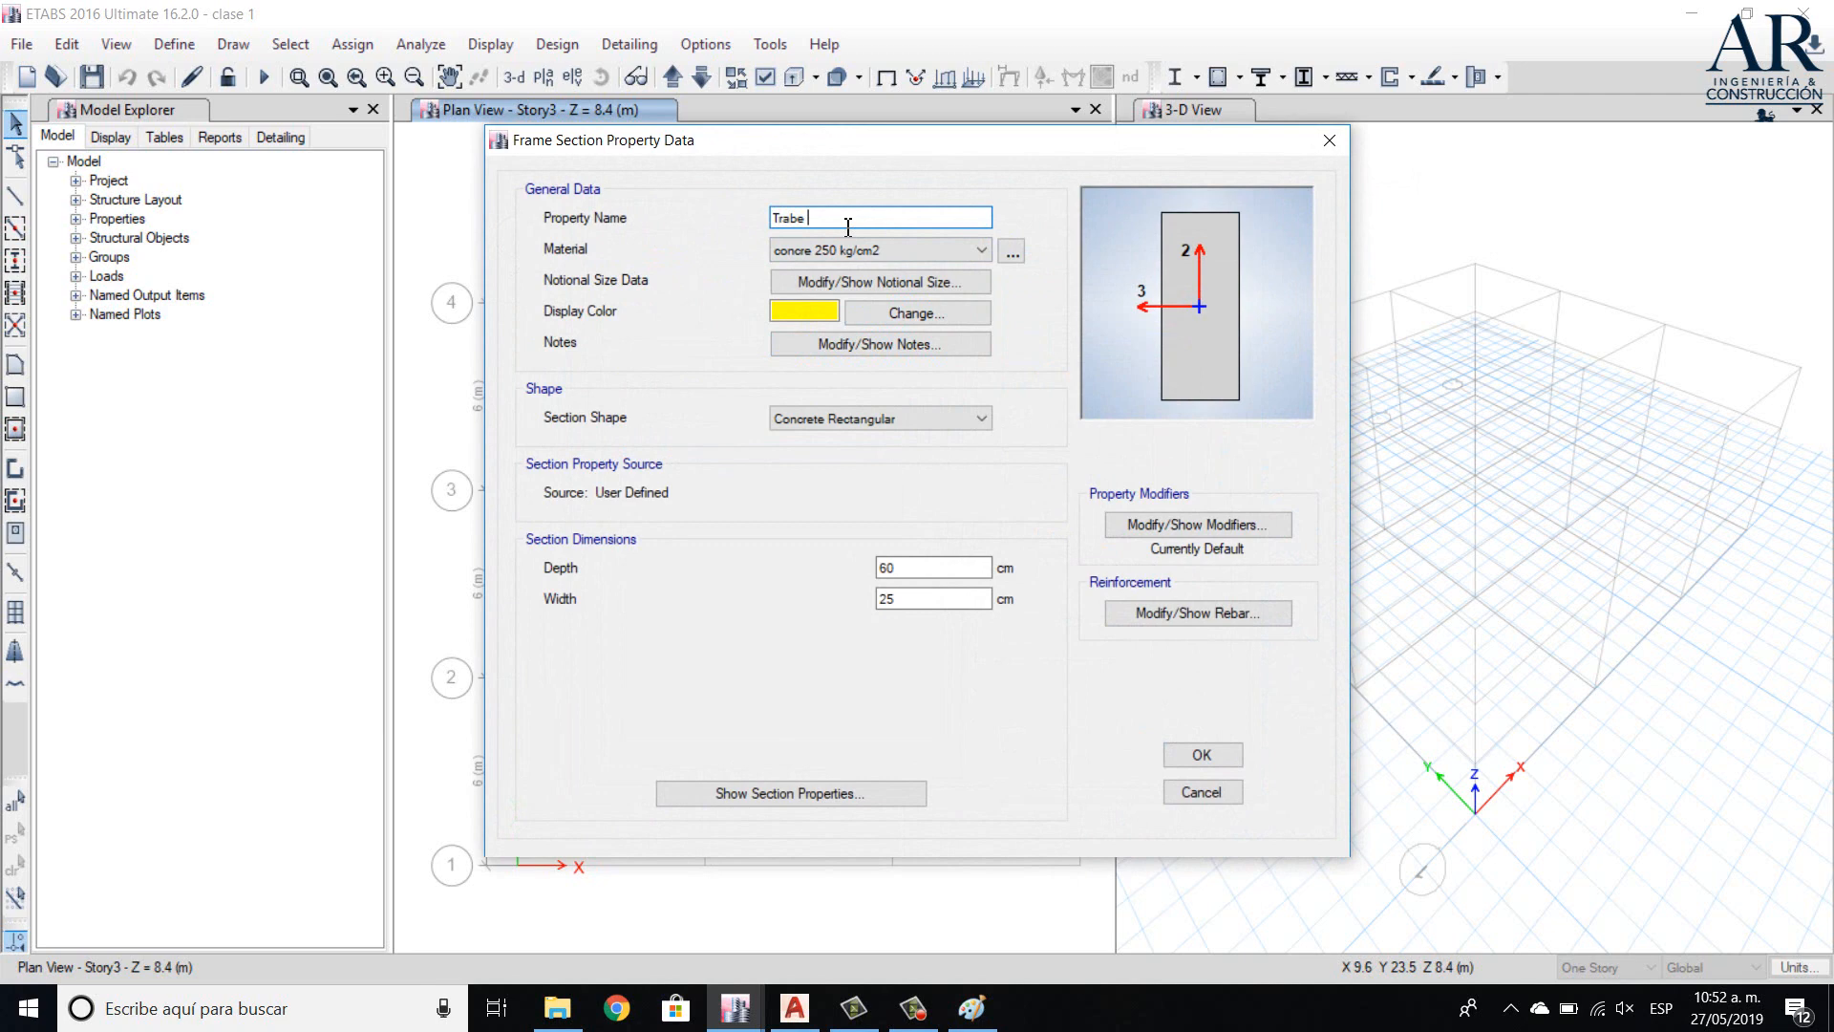
{"action": "type", "text": "70"}
{"action": "key", "text": "Tab"}
{"action": "type", "text": "70"}
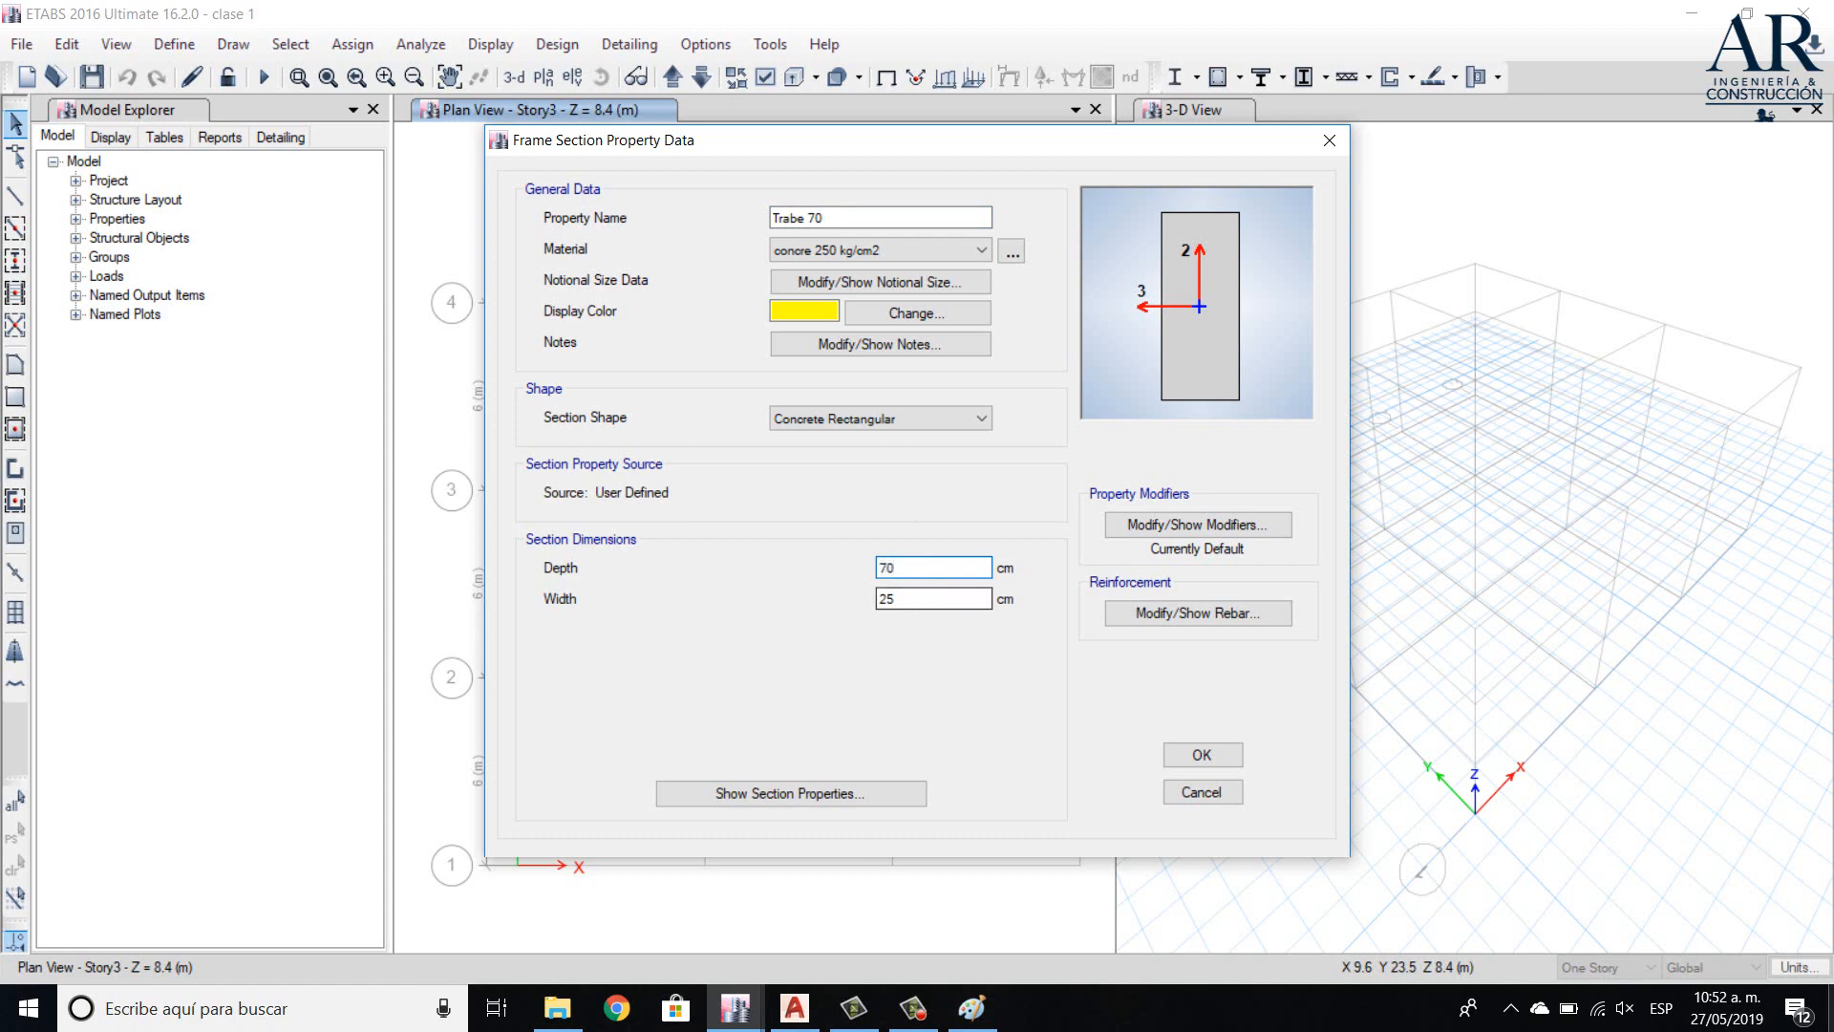
{"action": "left_click", "coordinate": [1194, 604]}
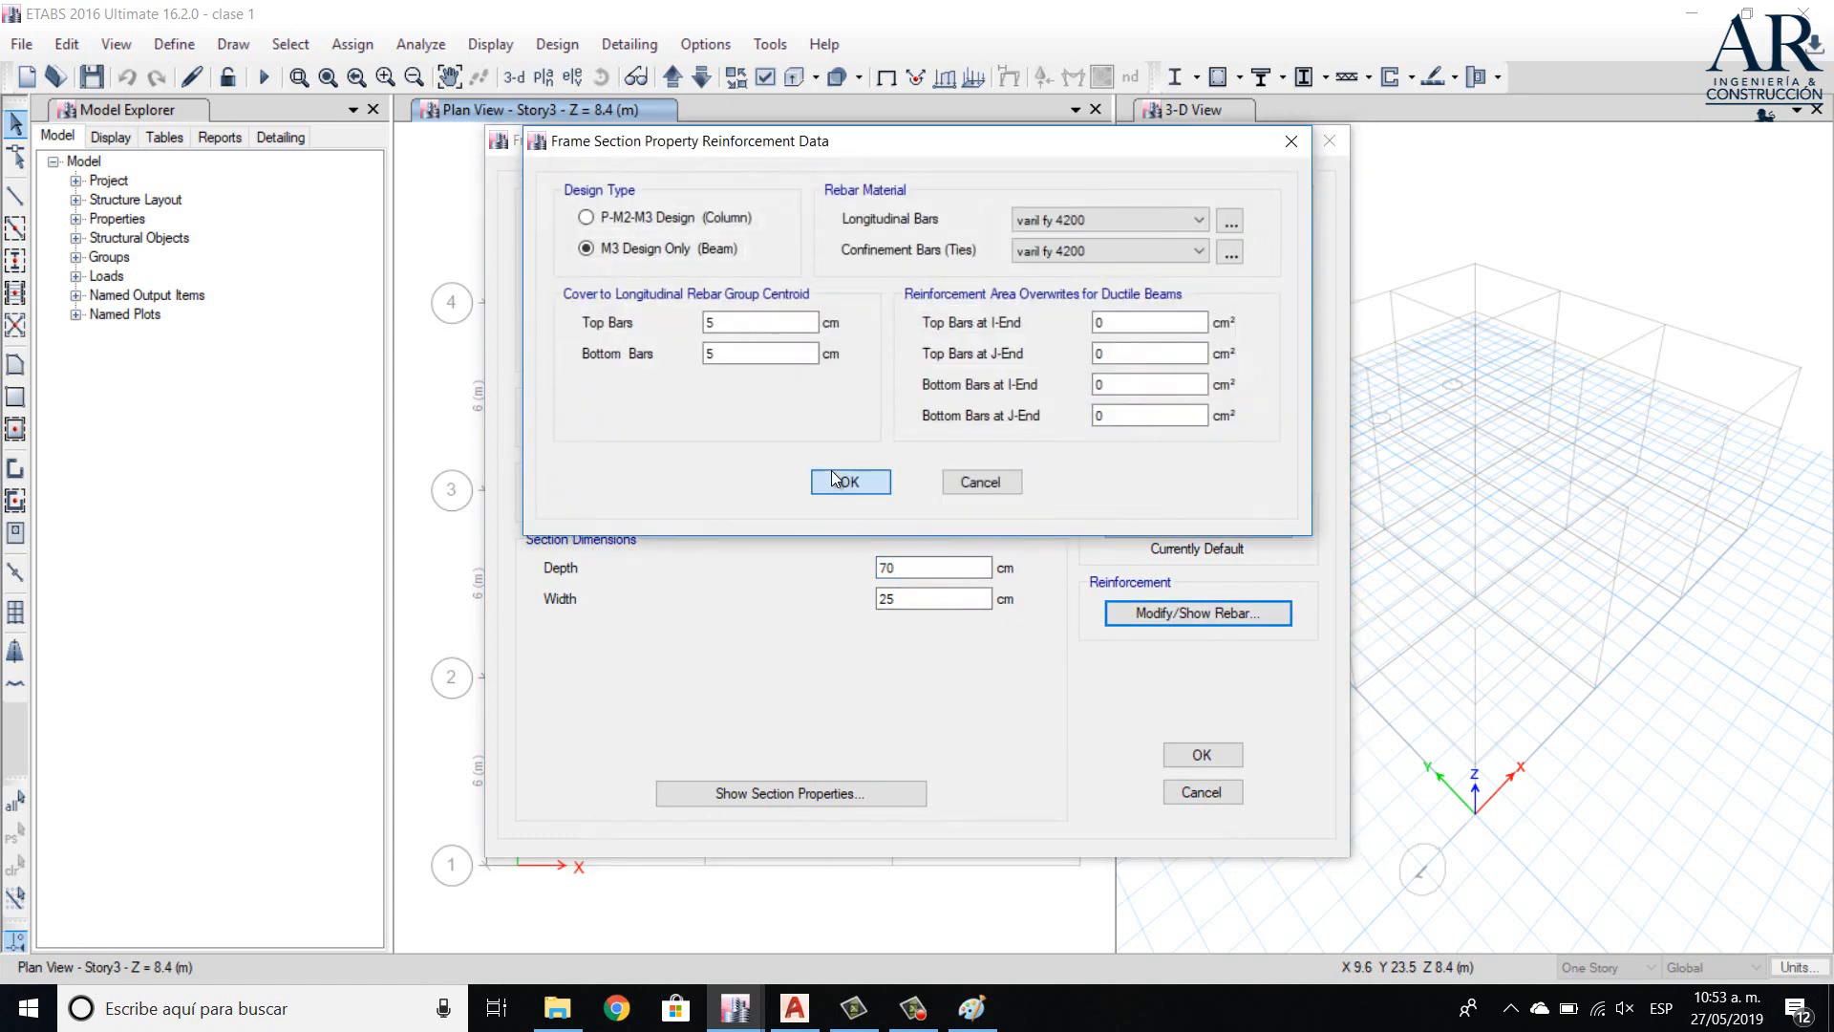
{"action": "left_click", "coordinate": [834, 480]}
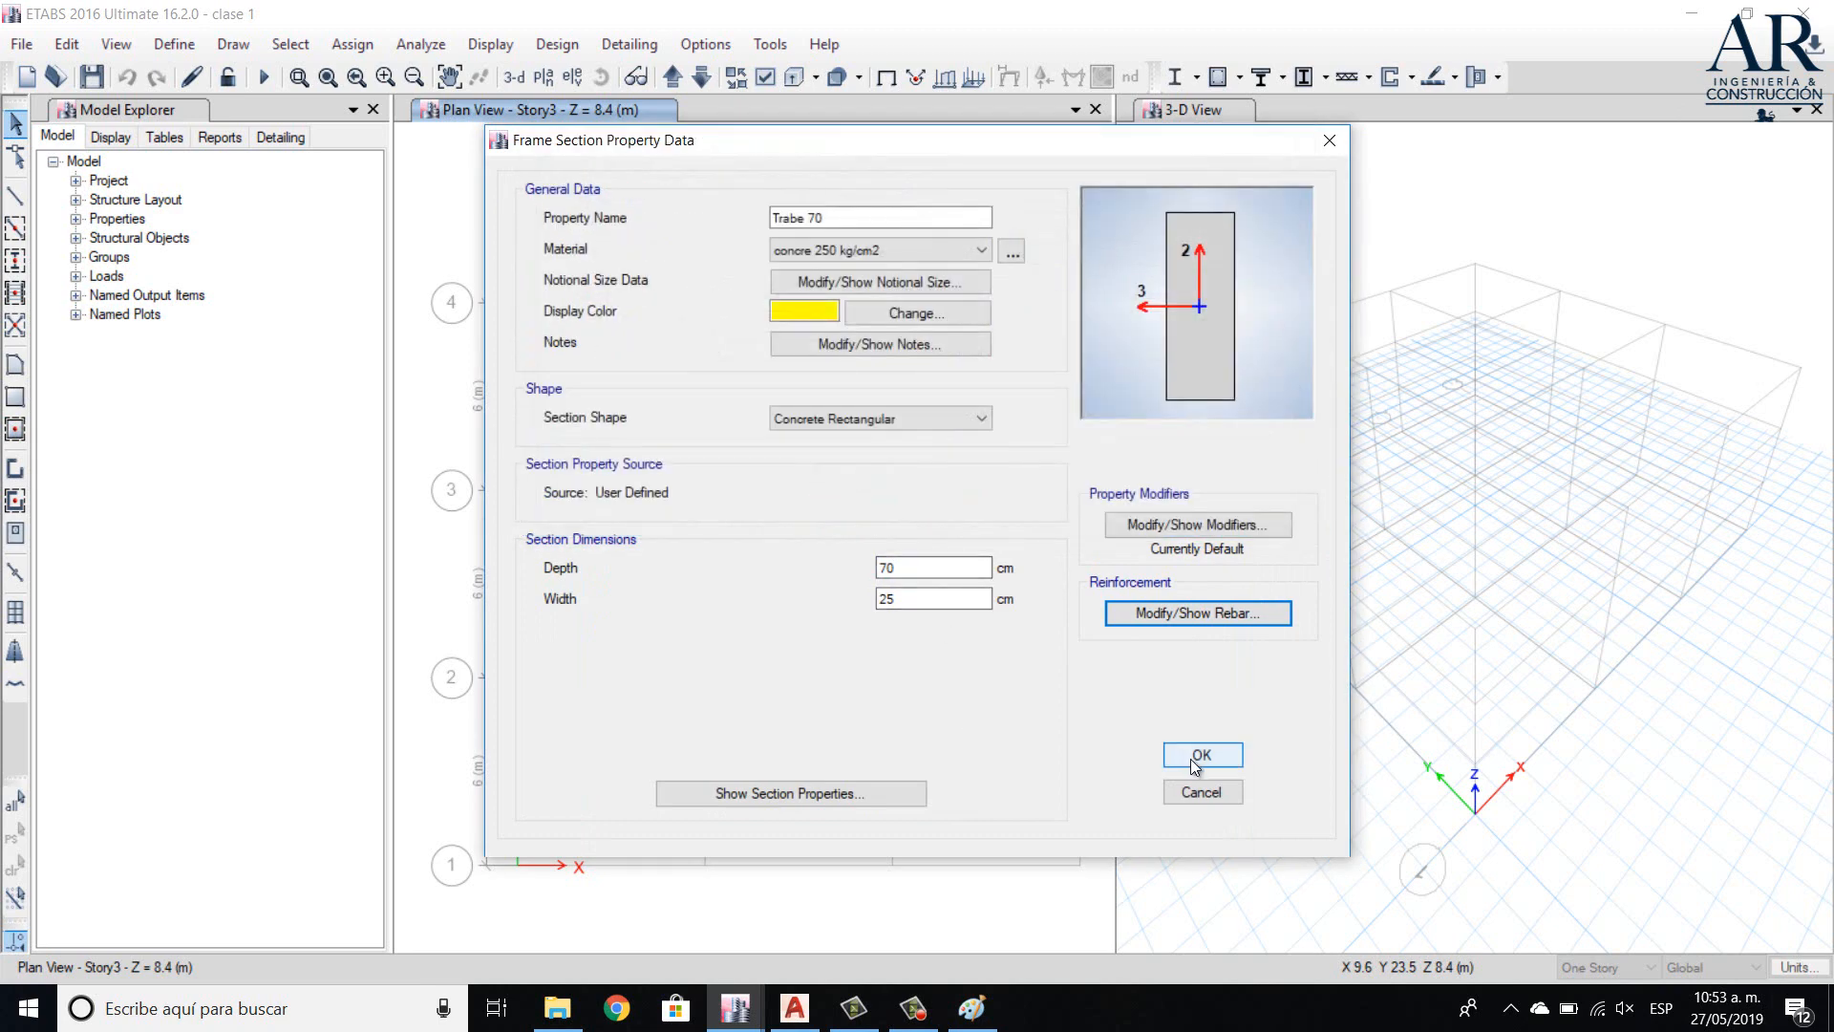
- Complete the new section's name as Trabe 70X25 and save the section
{"action": "left_click", "coordinate": [871, 225]}
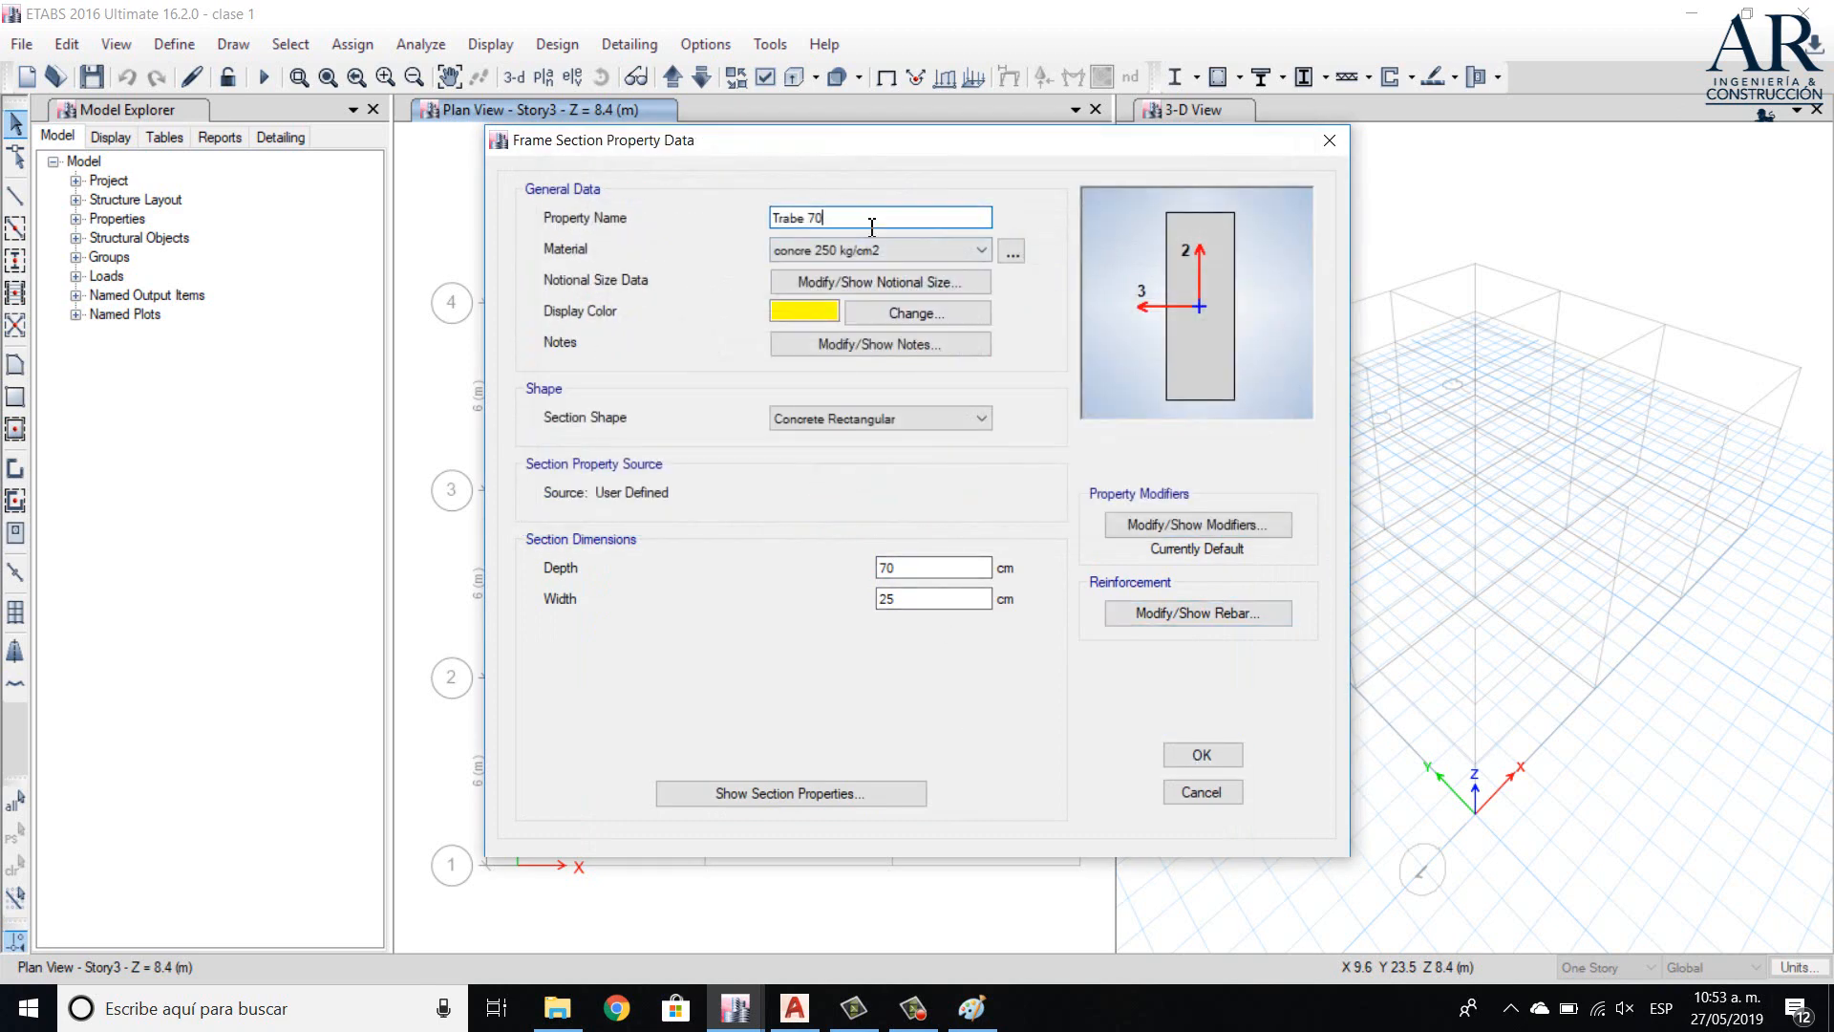
{"action": "type", "text": "X25"}
{"action": "left_click", "coordinate": [1202, 755]}
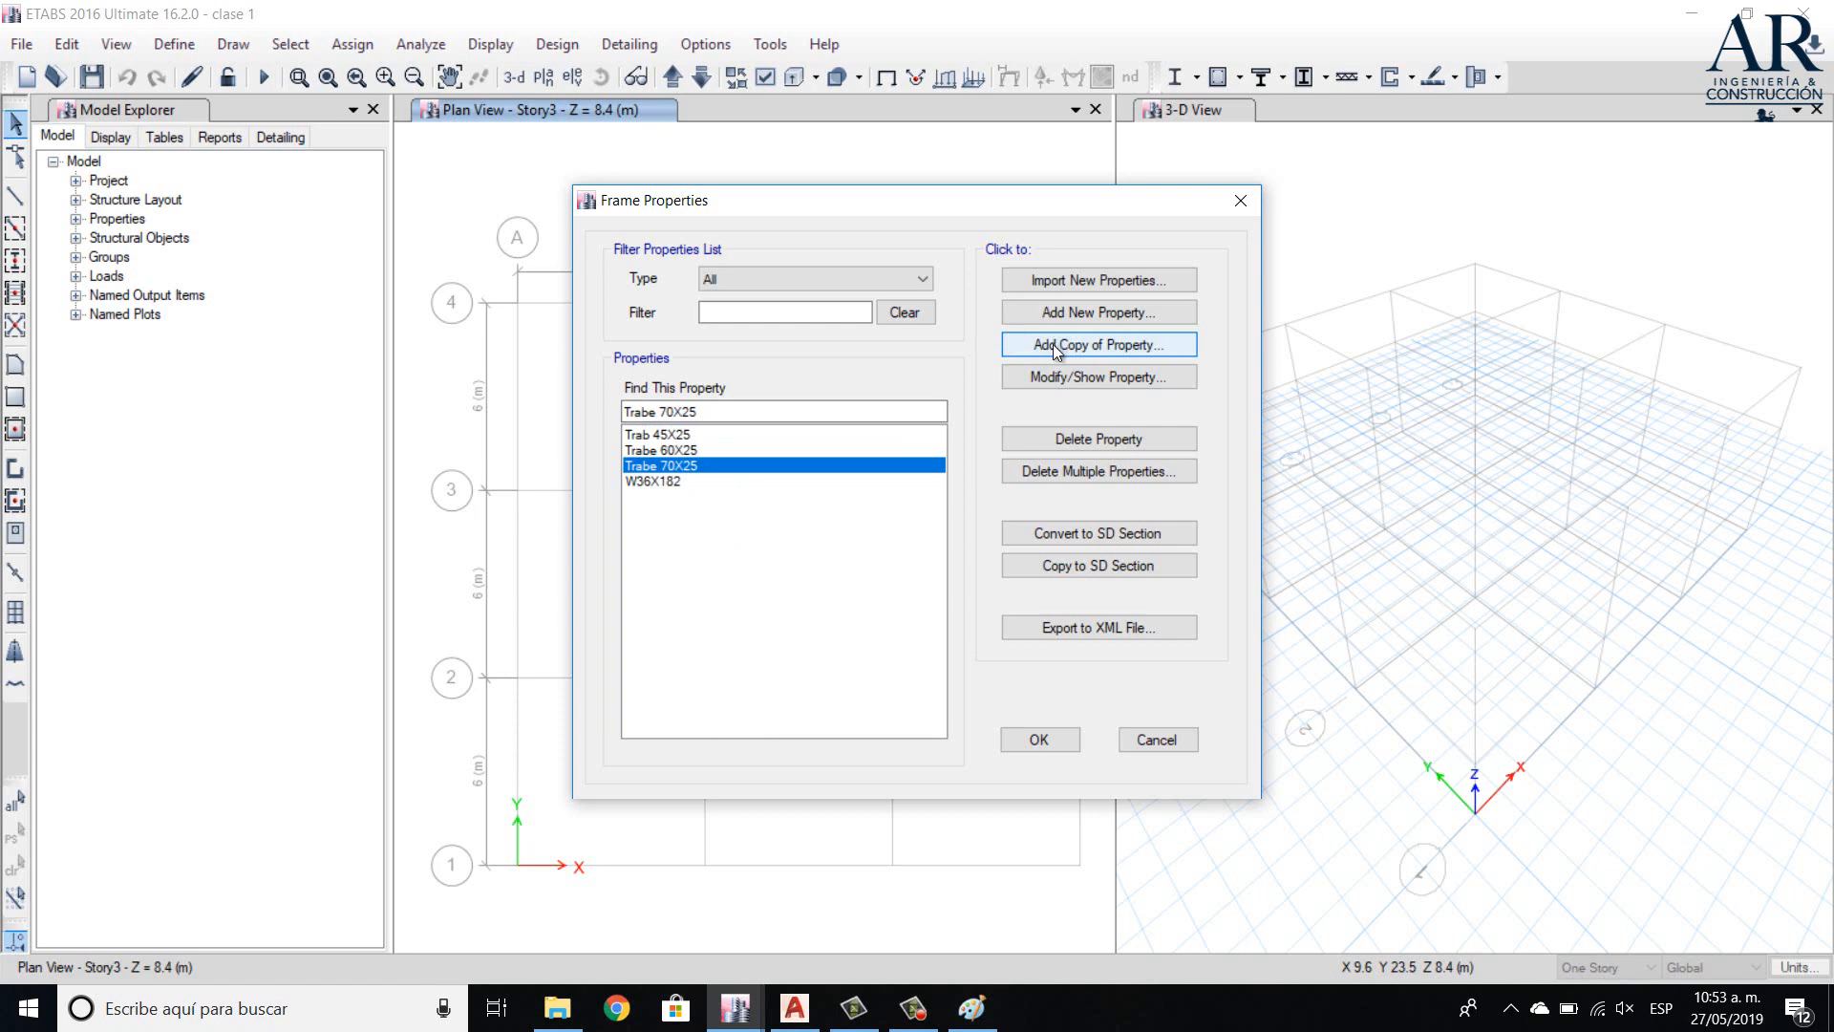
- Delete the W36X182 frame section property and accept the frame section list
{"action": "left_click", "coordinate": [662, 487]}
{"action": "left_click", "coordinate": [1088, 436]}
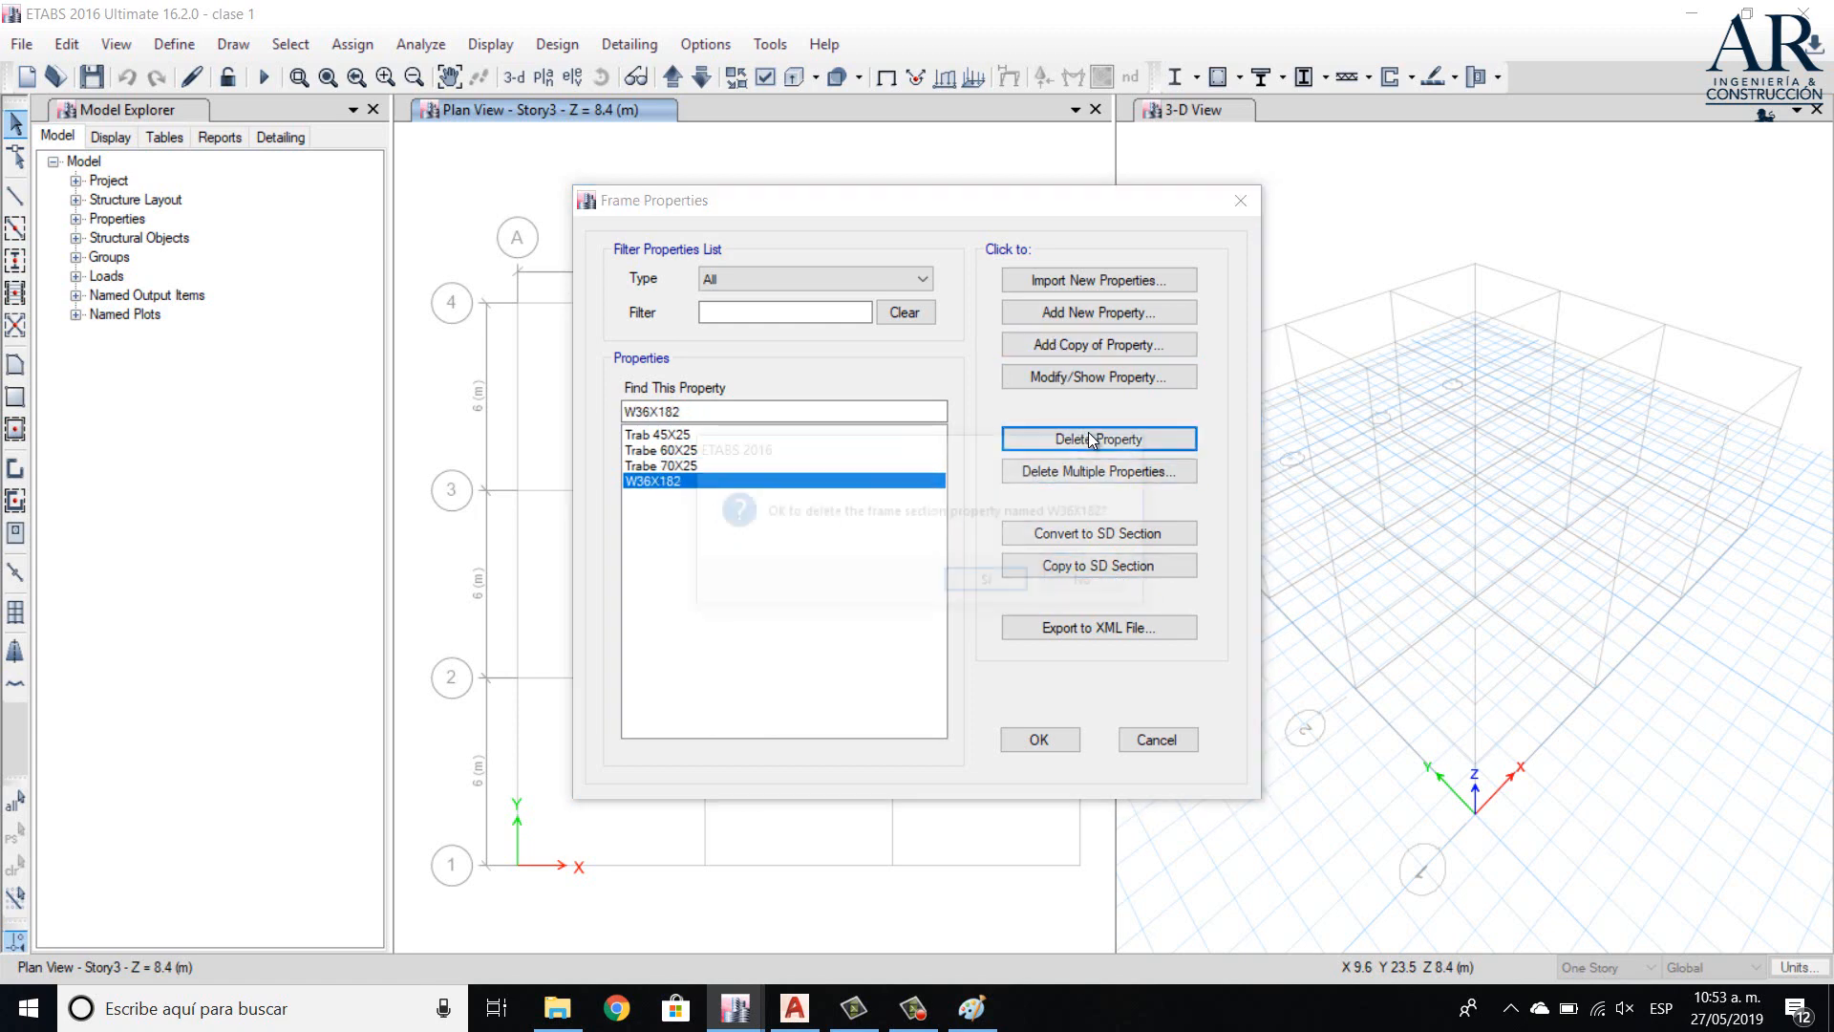
{"action": "left_click", "coordinate": [986, 578]}
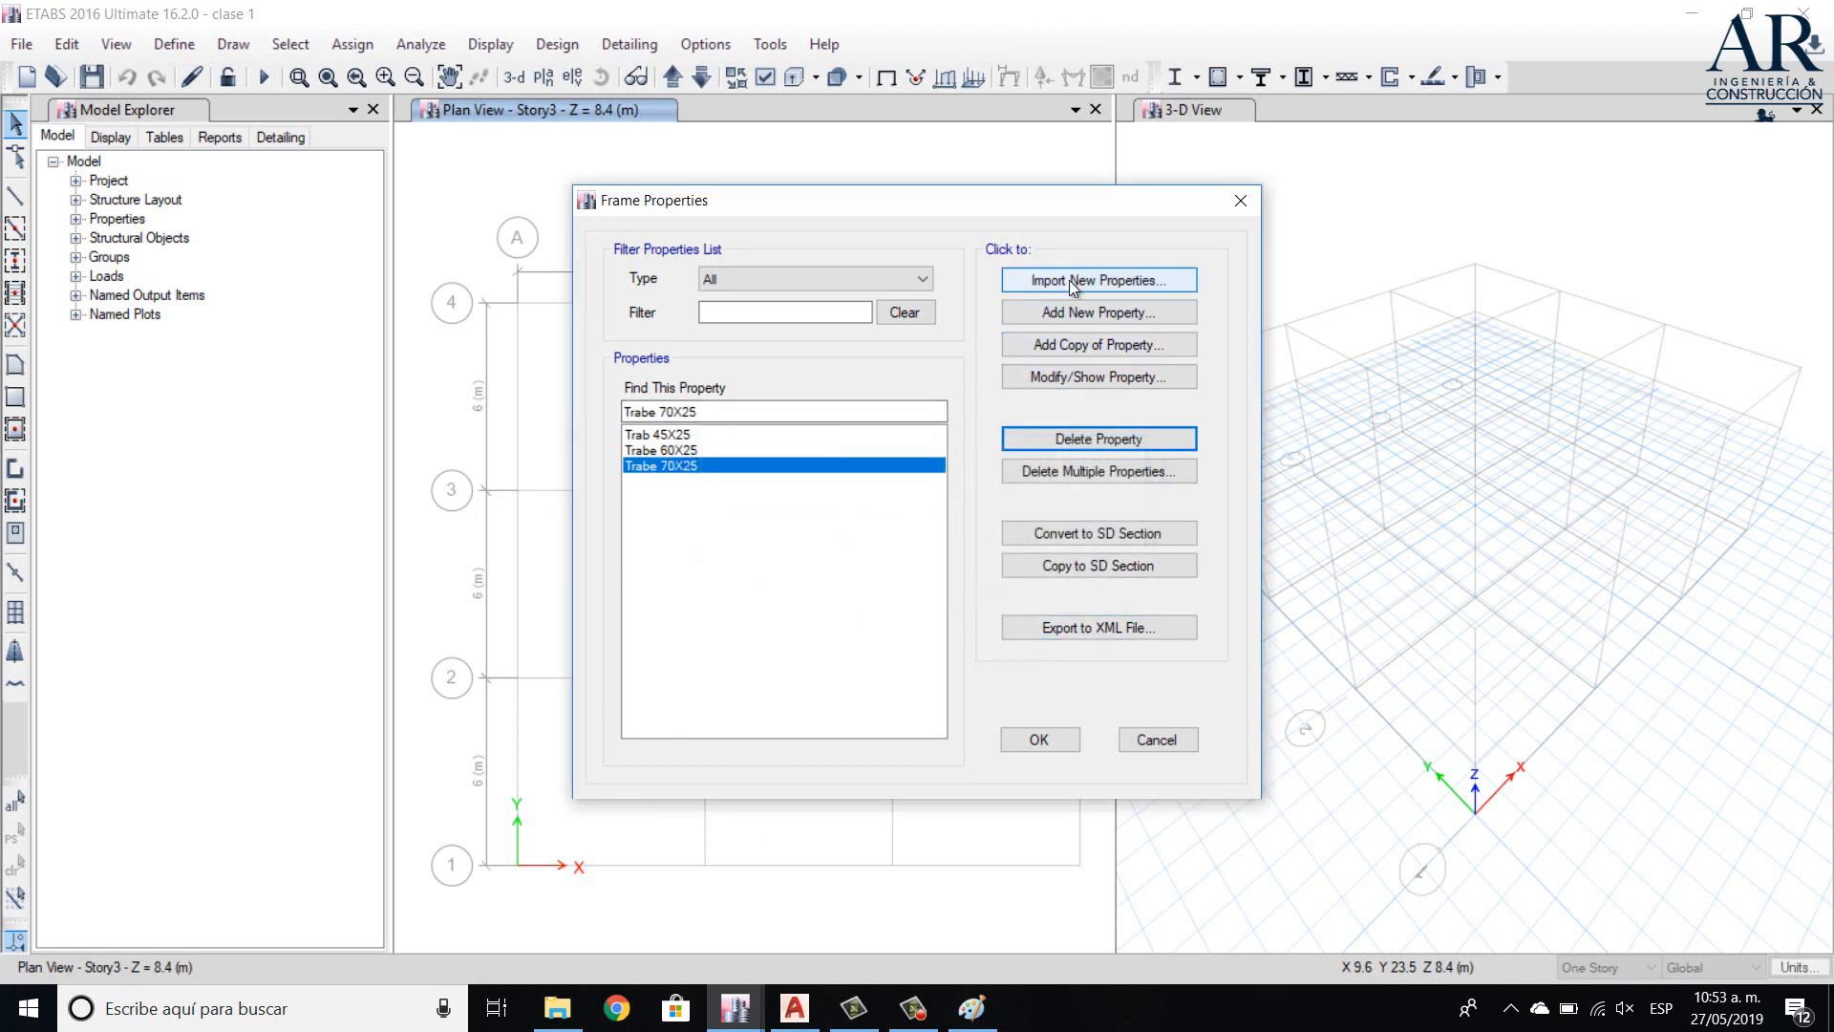
{"action": "left_click", "coordinate": [1061, 742]}
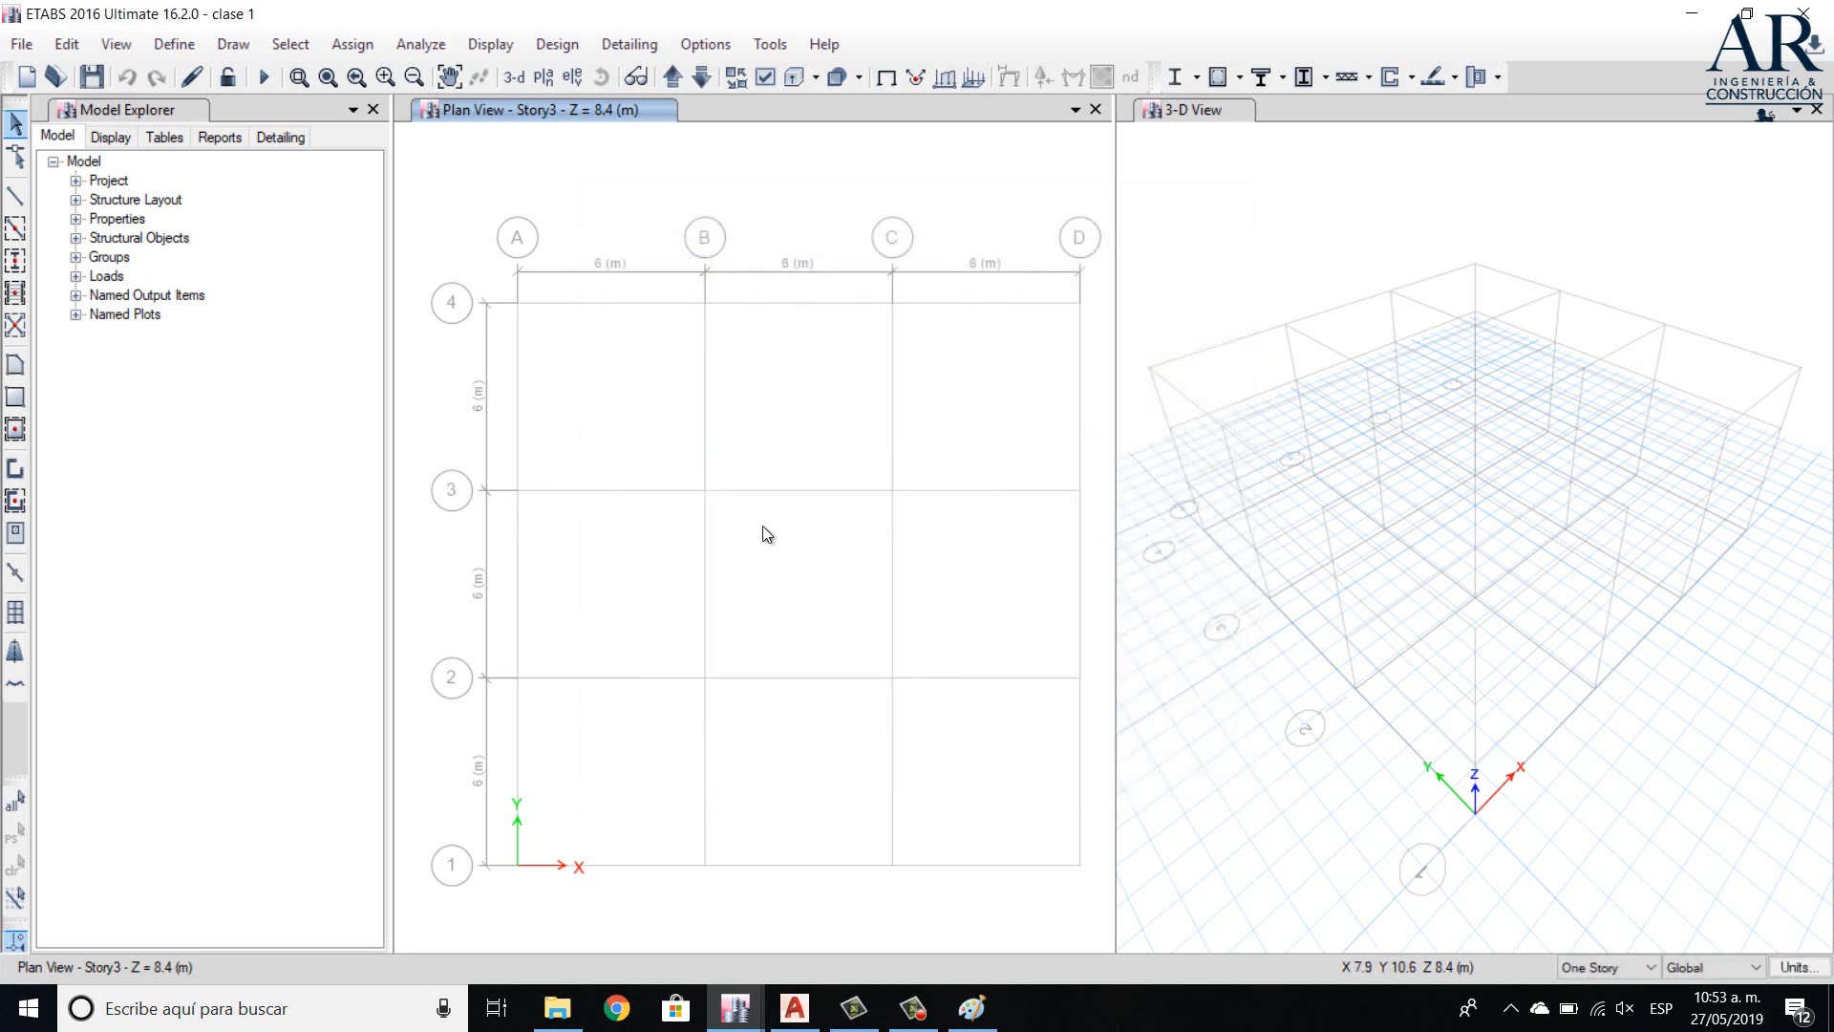
{"action": "left_click", "coordinate": [164, 47]}
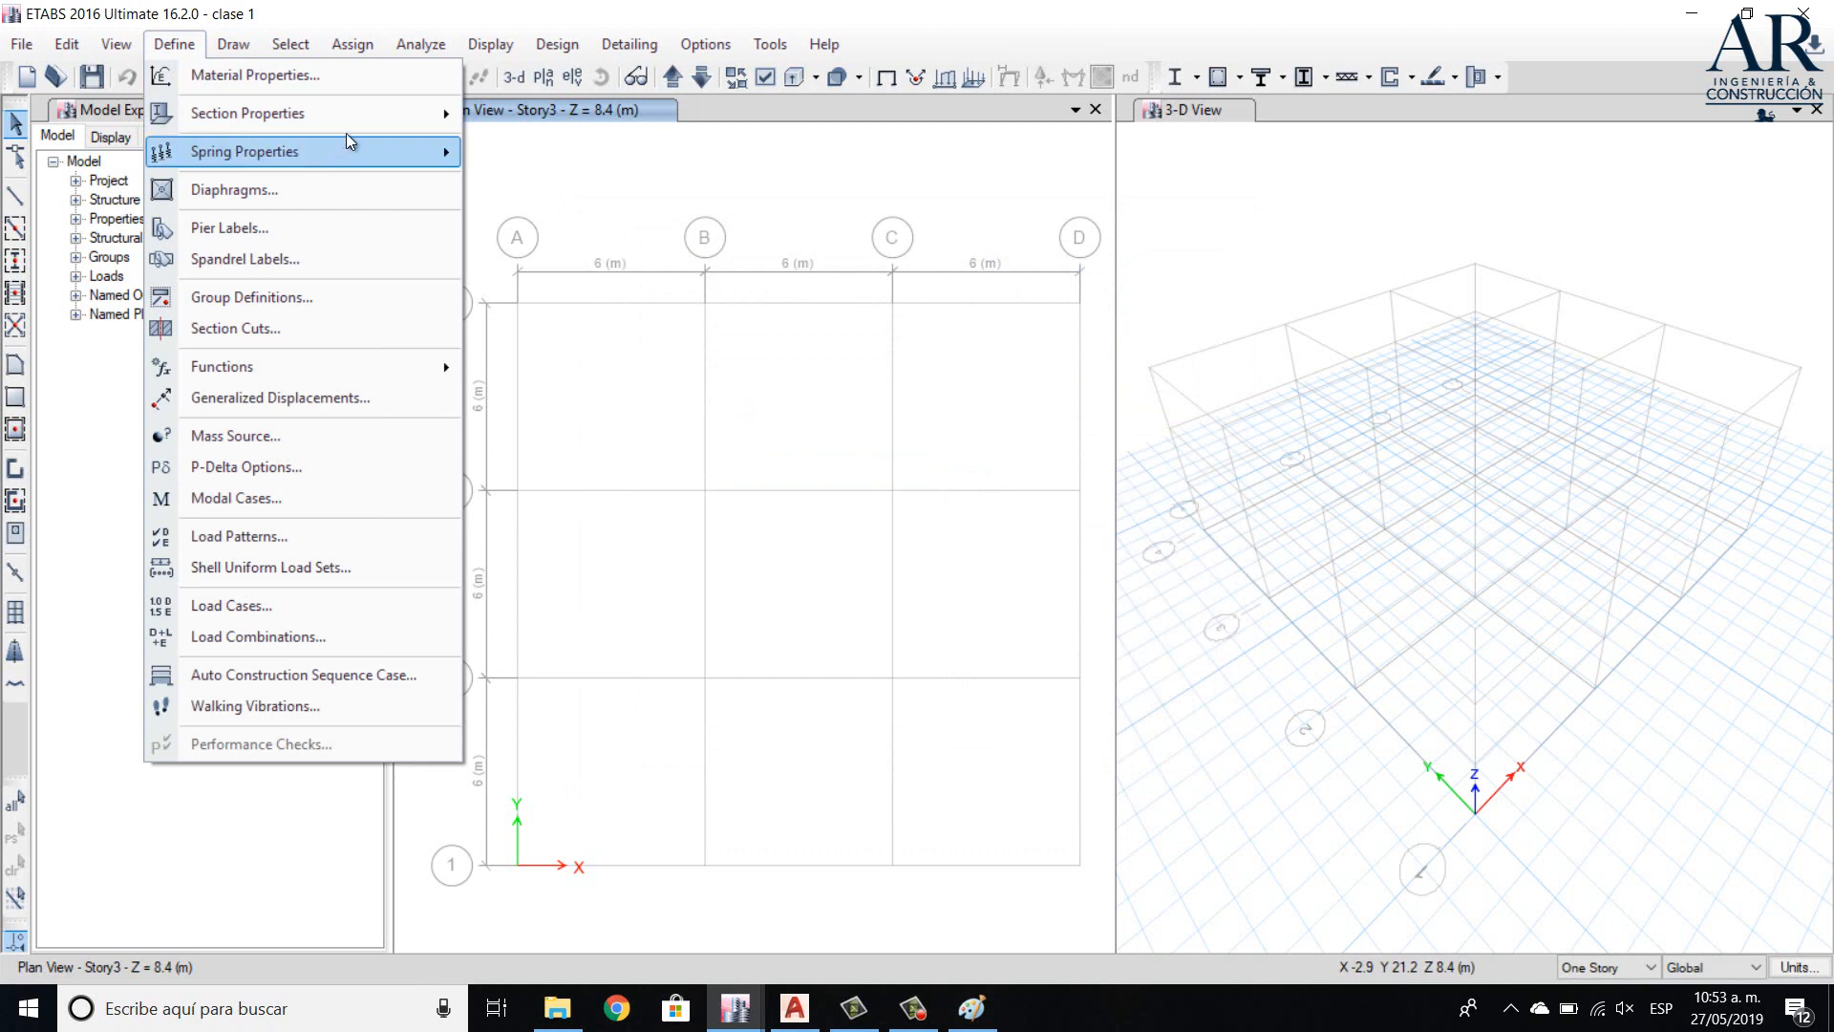
{"action": "mouse_move", "coordinate": [360, 116]}
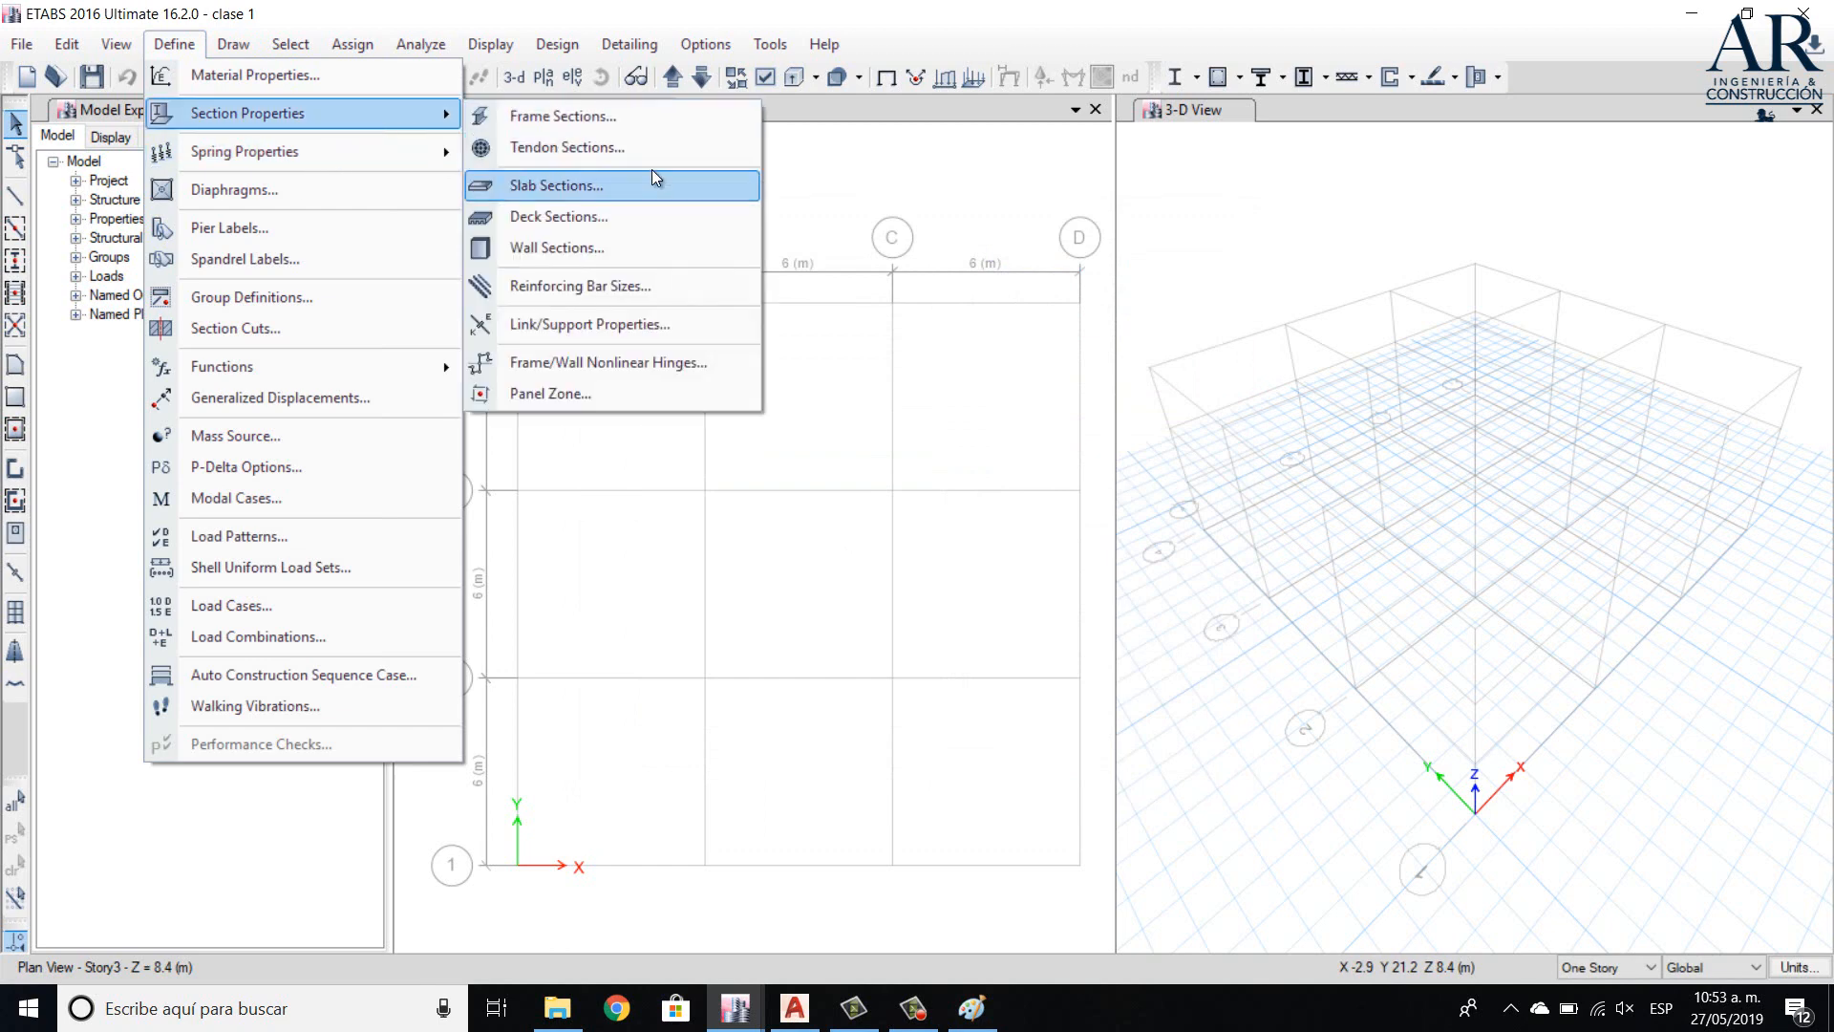
{"action": "left_click", "coordinate": [652, 124]}
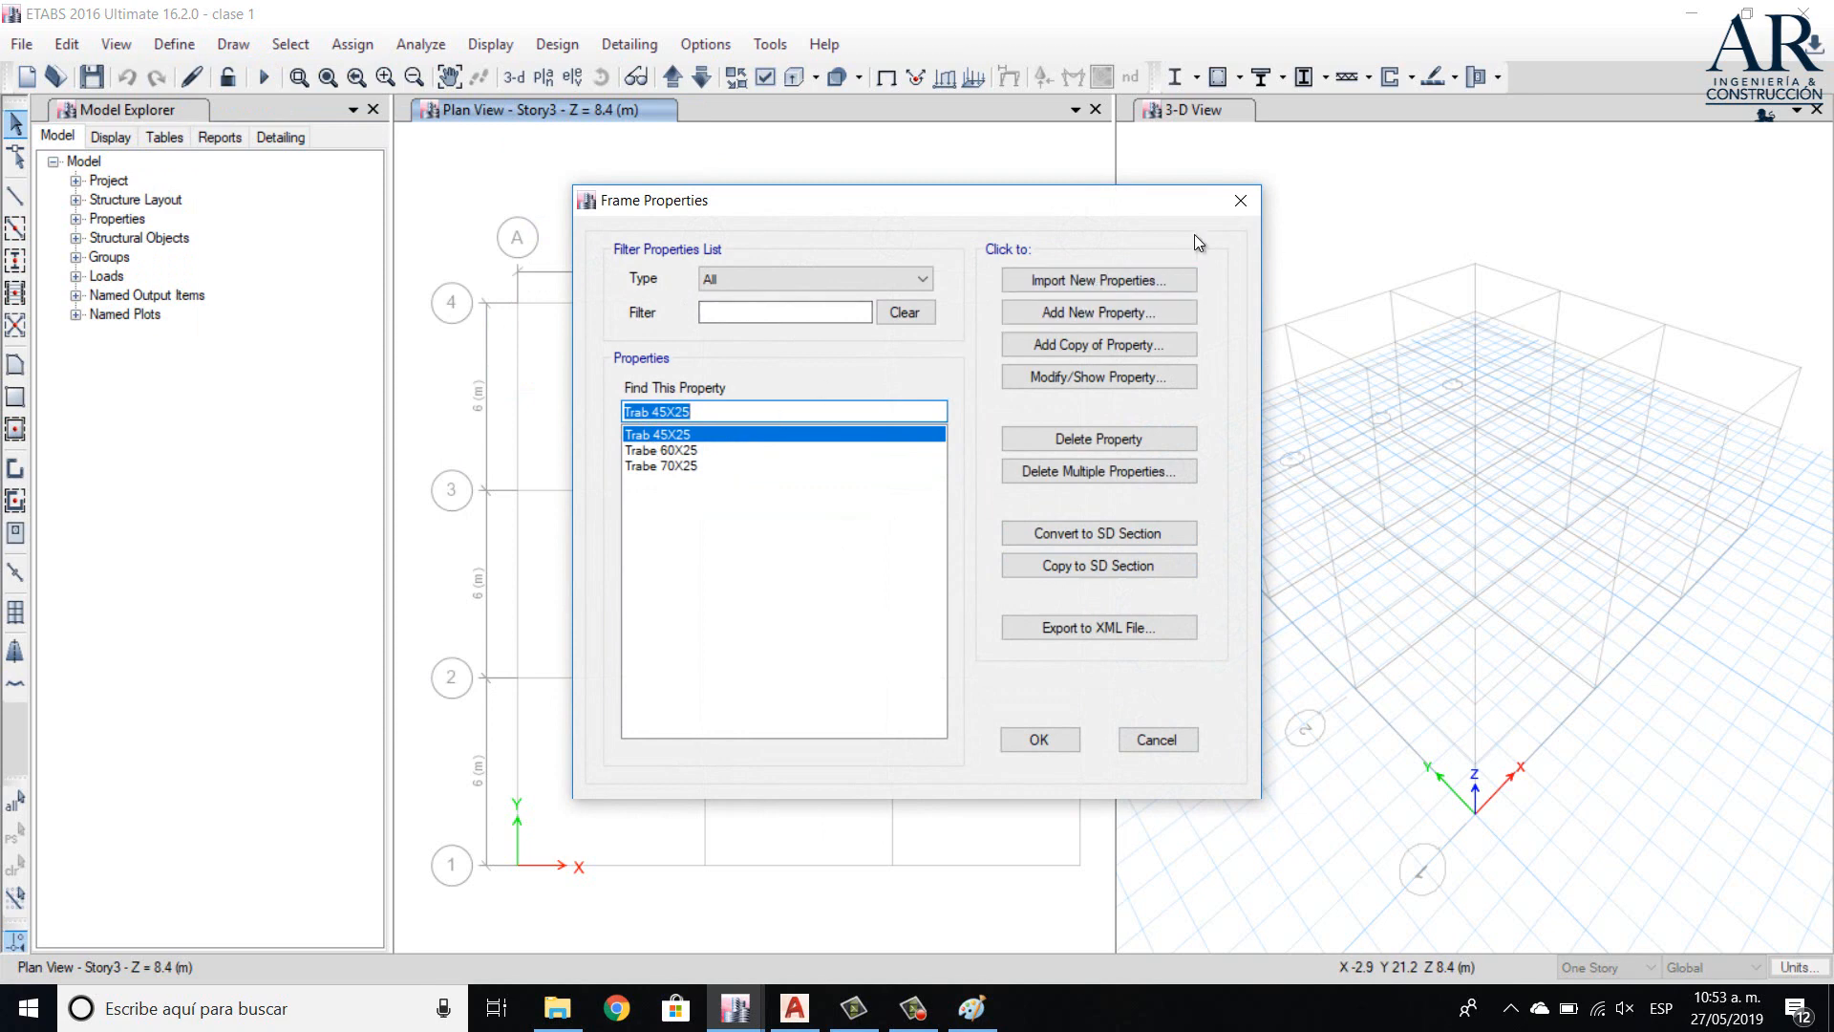
{"action": "left_click", "coordinate": [1240, 201]}
- Open the material definitions and review the properties of the varil fy 4200 rebar material
{"action": "left_click", "coordinate": [129, 44]}
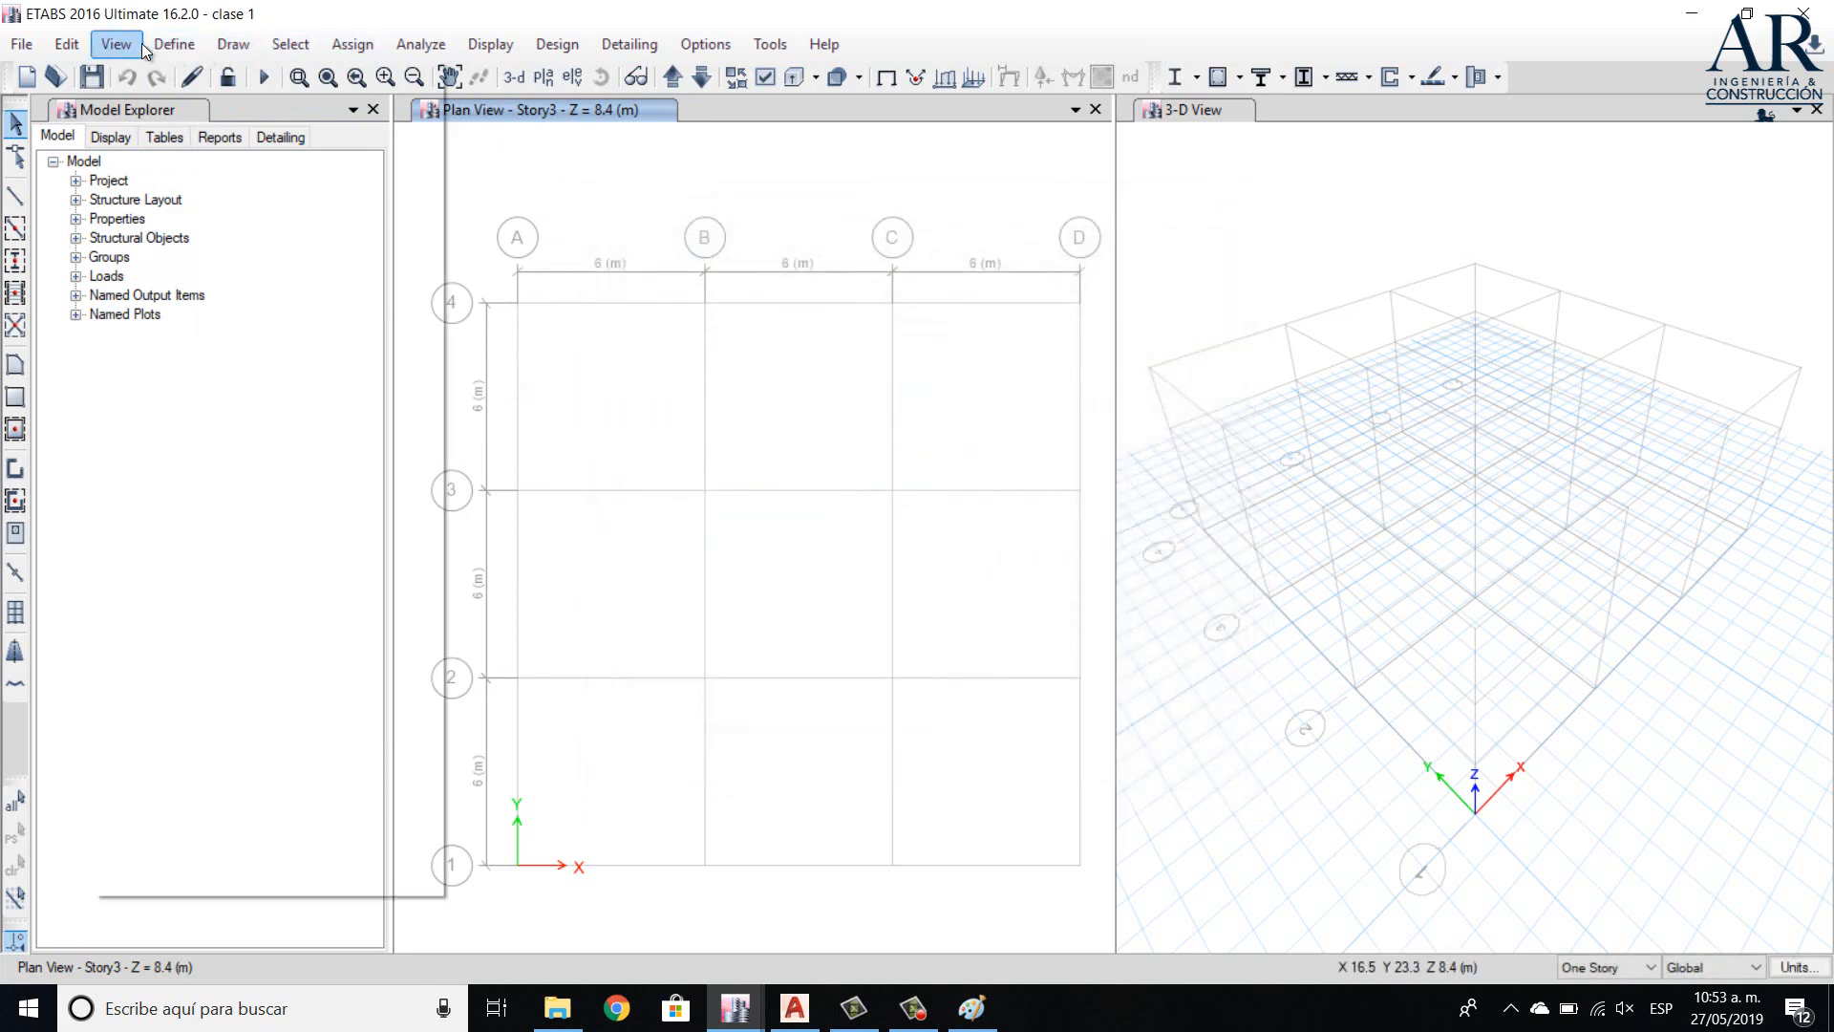
{"action": "left_click", "coordinate": [187, 45]}
{"action": "left_click", "coordinate": [251, 77]}
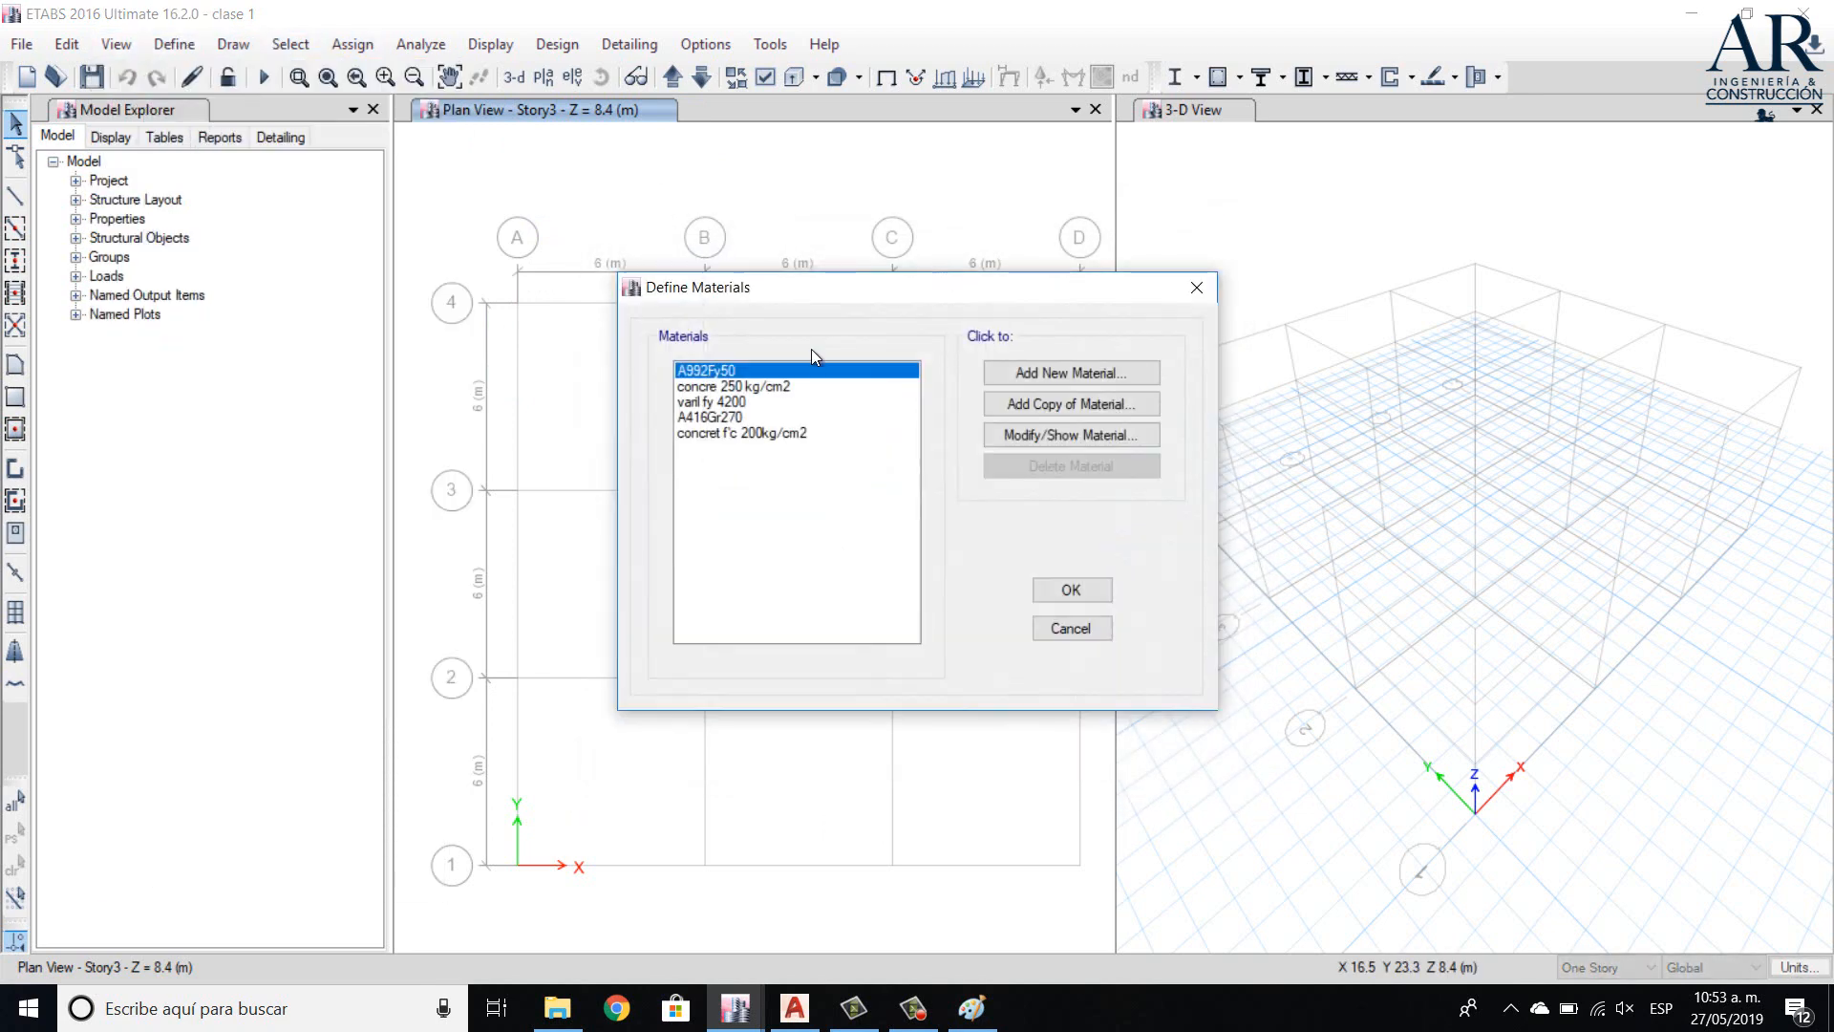
{"action": "left_click", "coordinate": [726, 401]}
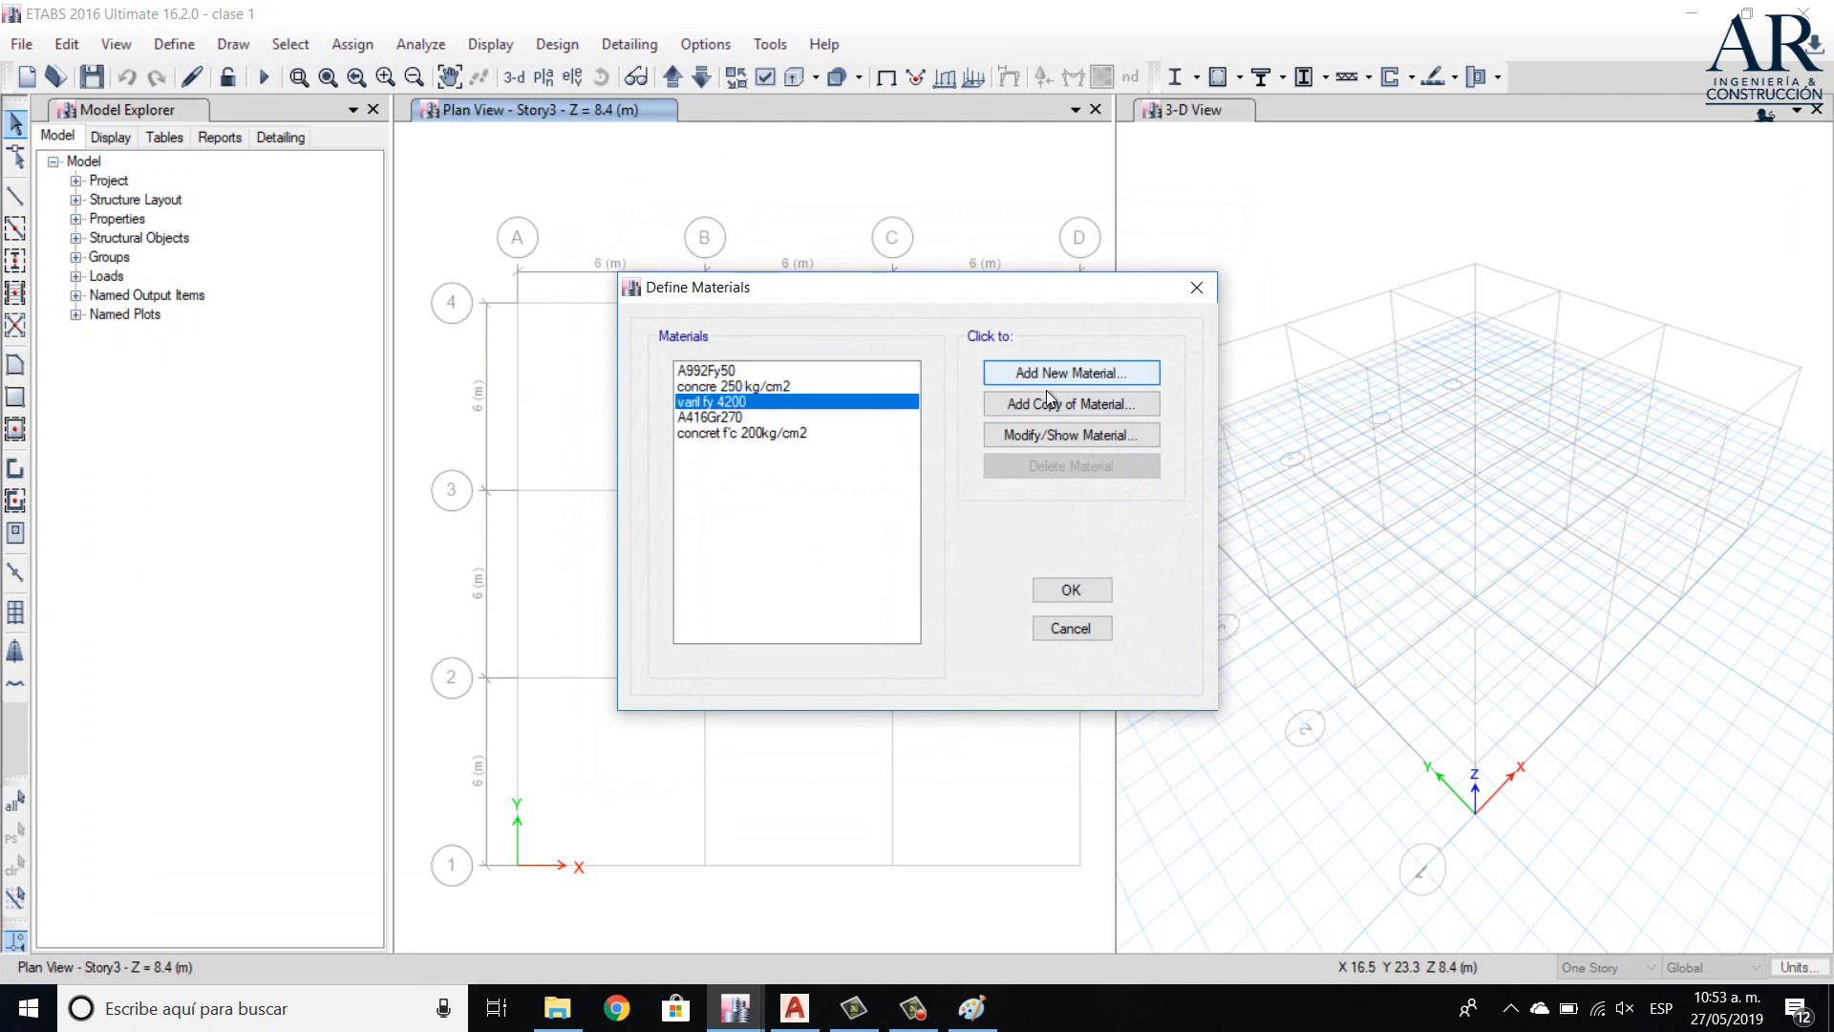
{"action": "left_click", "coordinate": [1054, 444]}
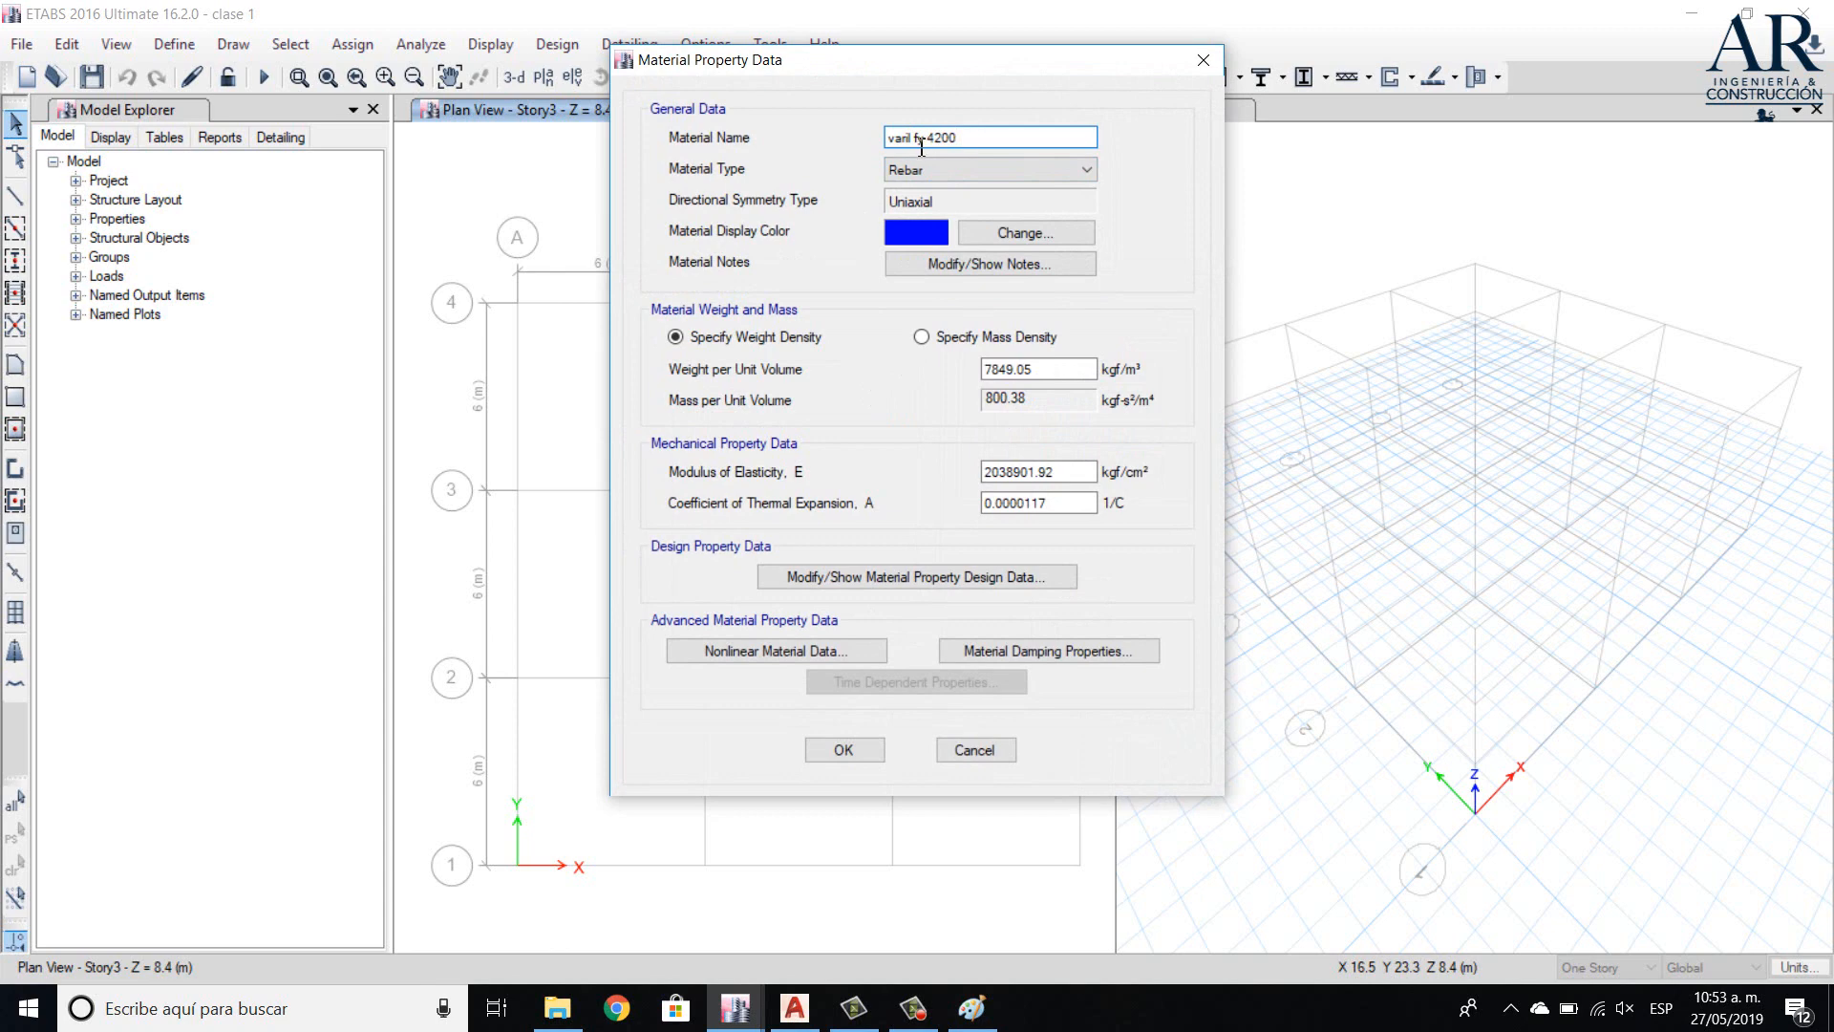
{"action": "left_click_drag", "start_coordinate": [956, 138], "coordinate": [865, 143]}
{"action": "left_click", "coordinate": [1203, 60]}
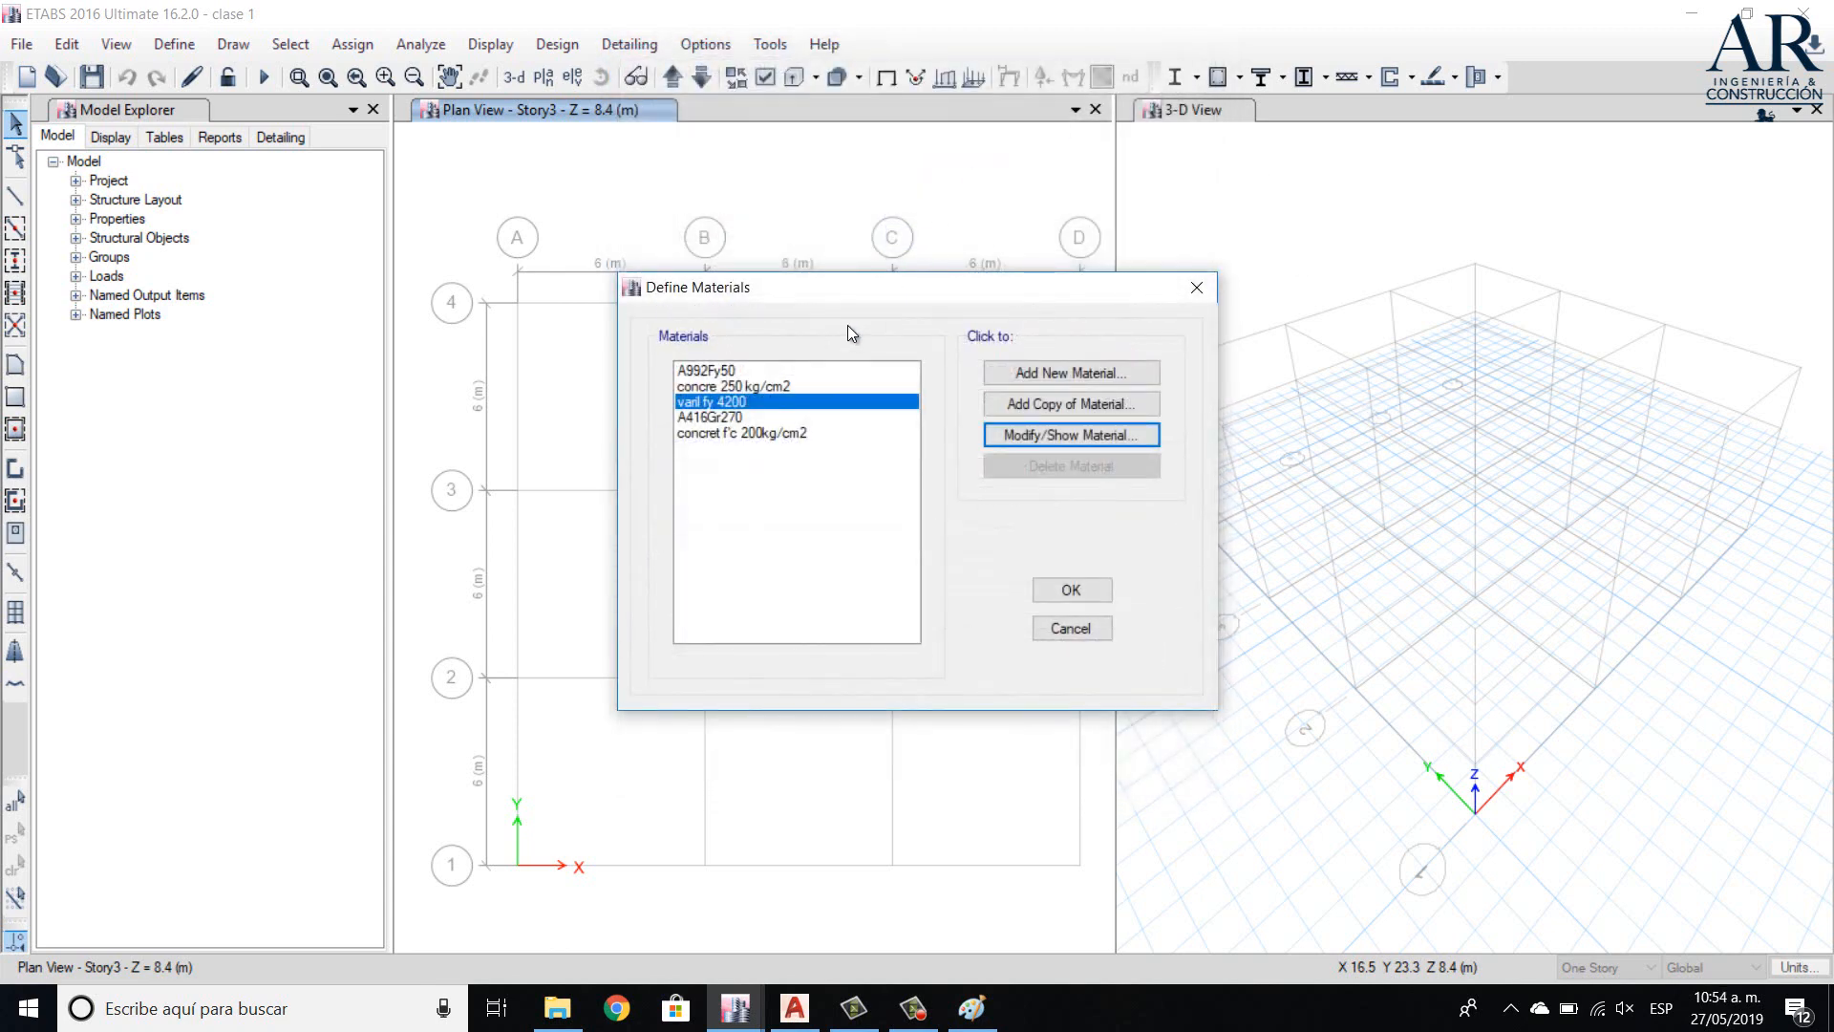
- Add a copy of the varil fy 4200 material named Estri fy 2530kg/cm2
{"action": "left_click", "coordinate": [1032, 405]}
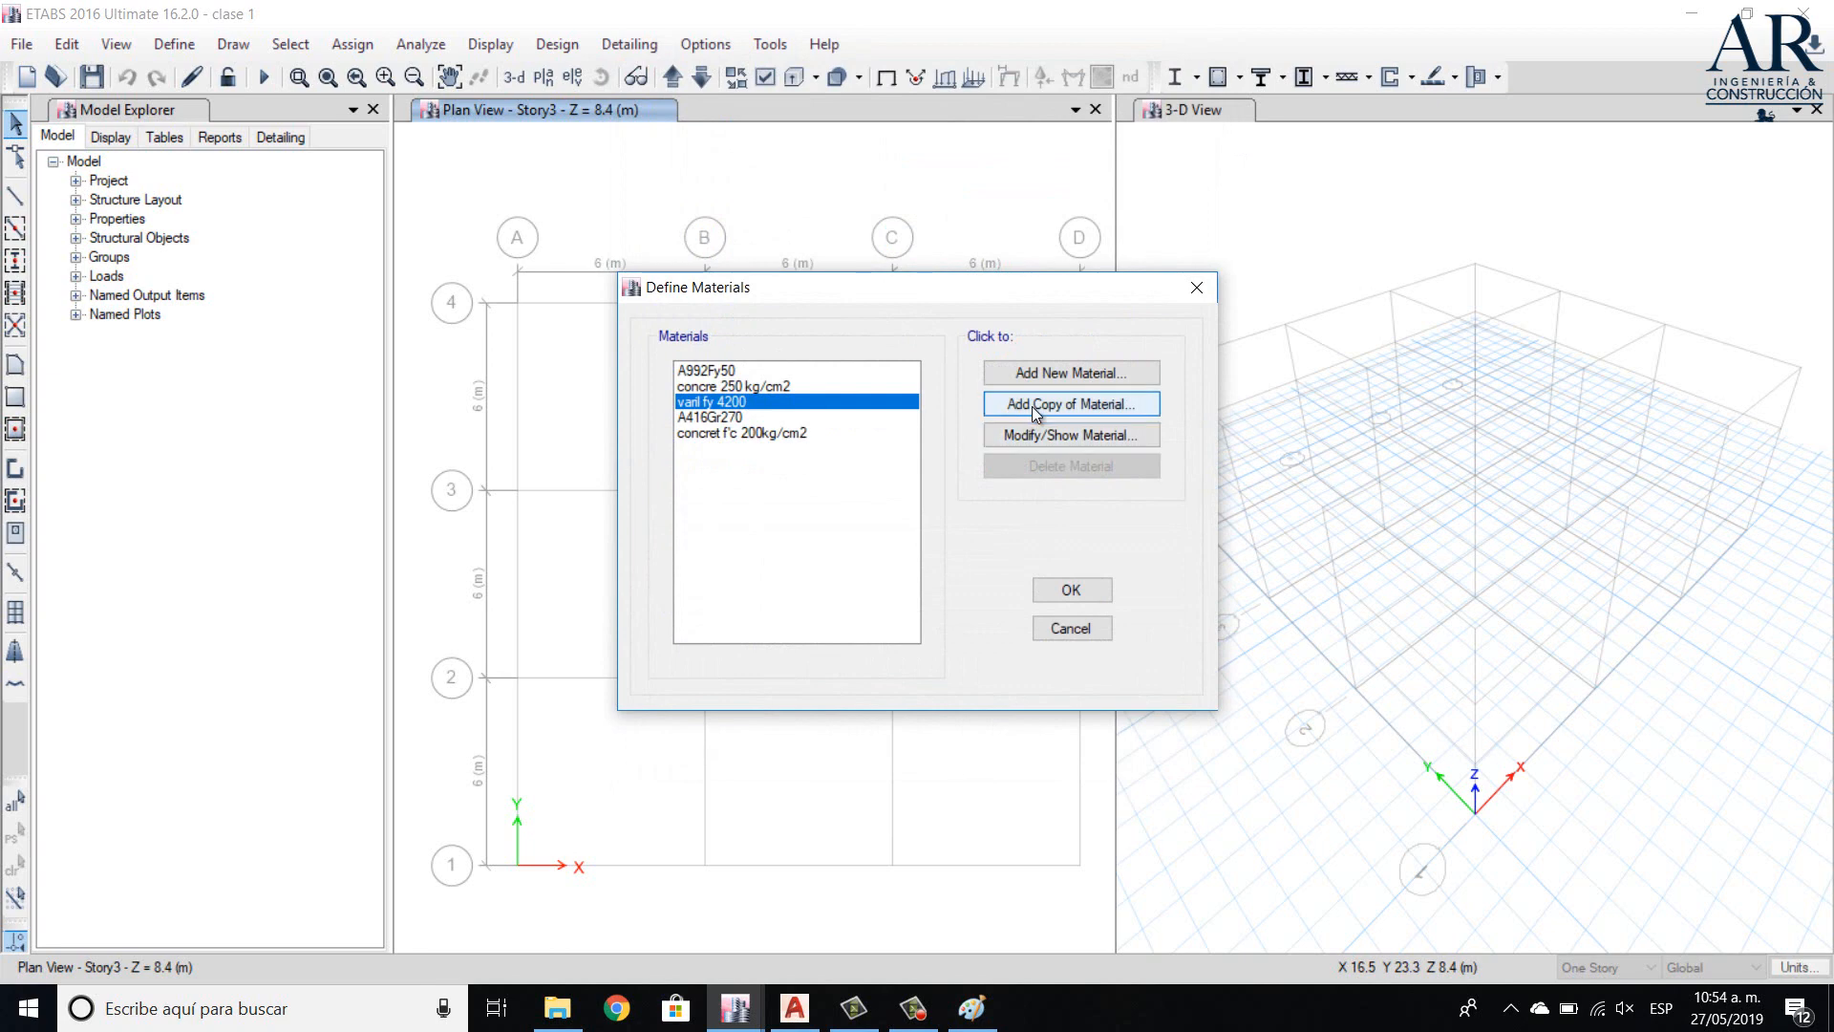
{"action": "left_click_drag", "start_coordinate": [948, 137], "coordinate": [892, 141]}
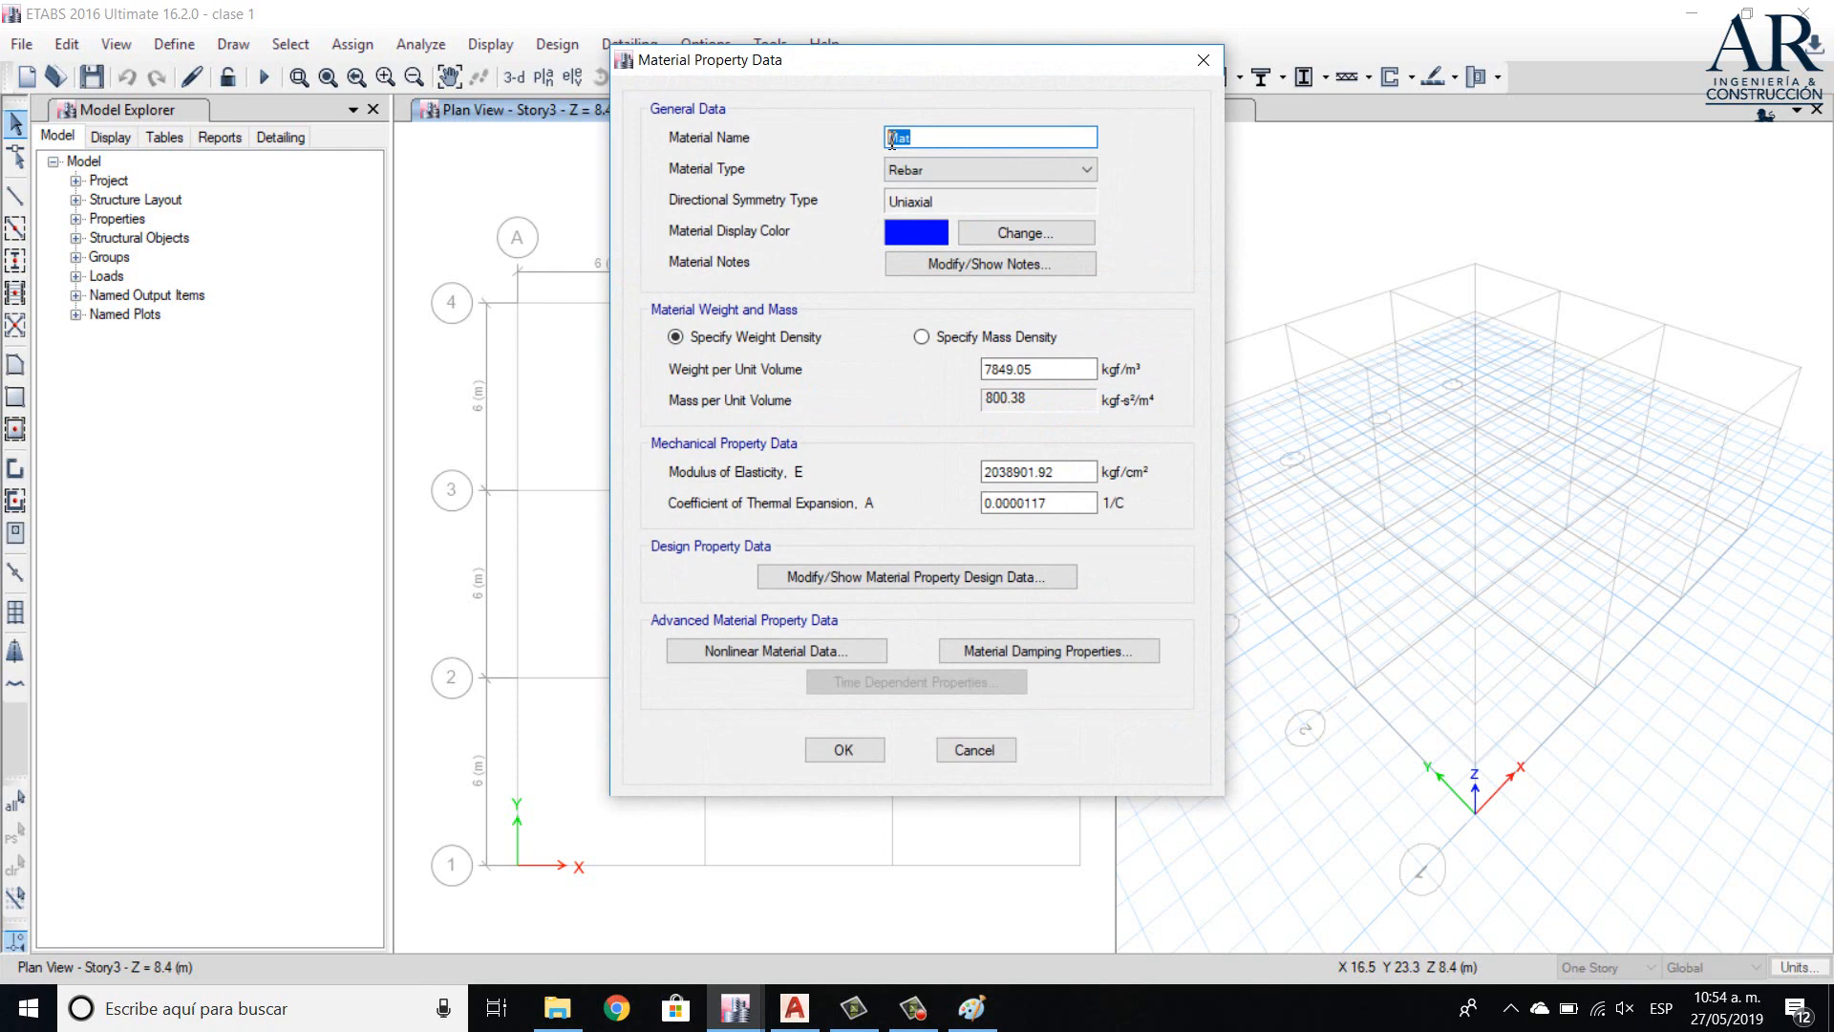
{"action": "type", "text": "Fy"}
{"action": "key", "text": "BackSpace"}
{"action": "type", "text": "stri fy 2530"}
{"action": "type", "text": "k"}
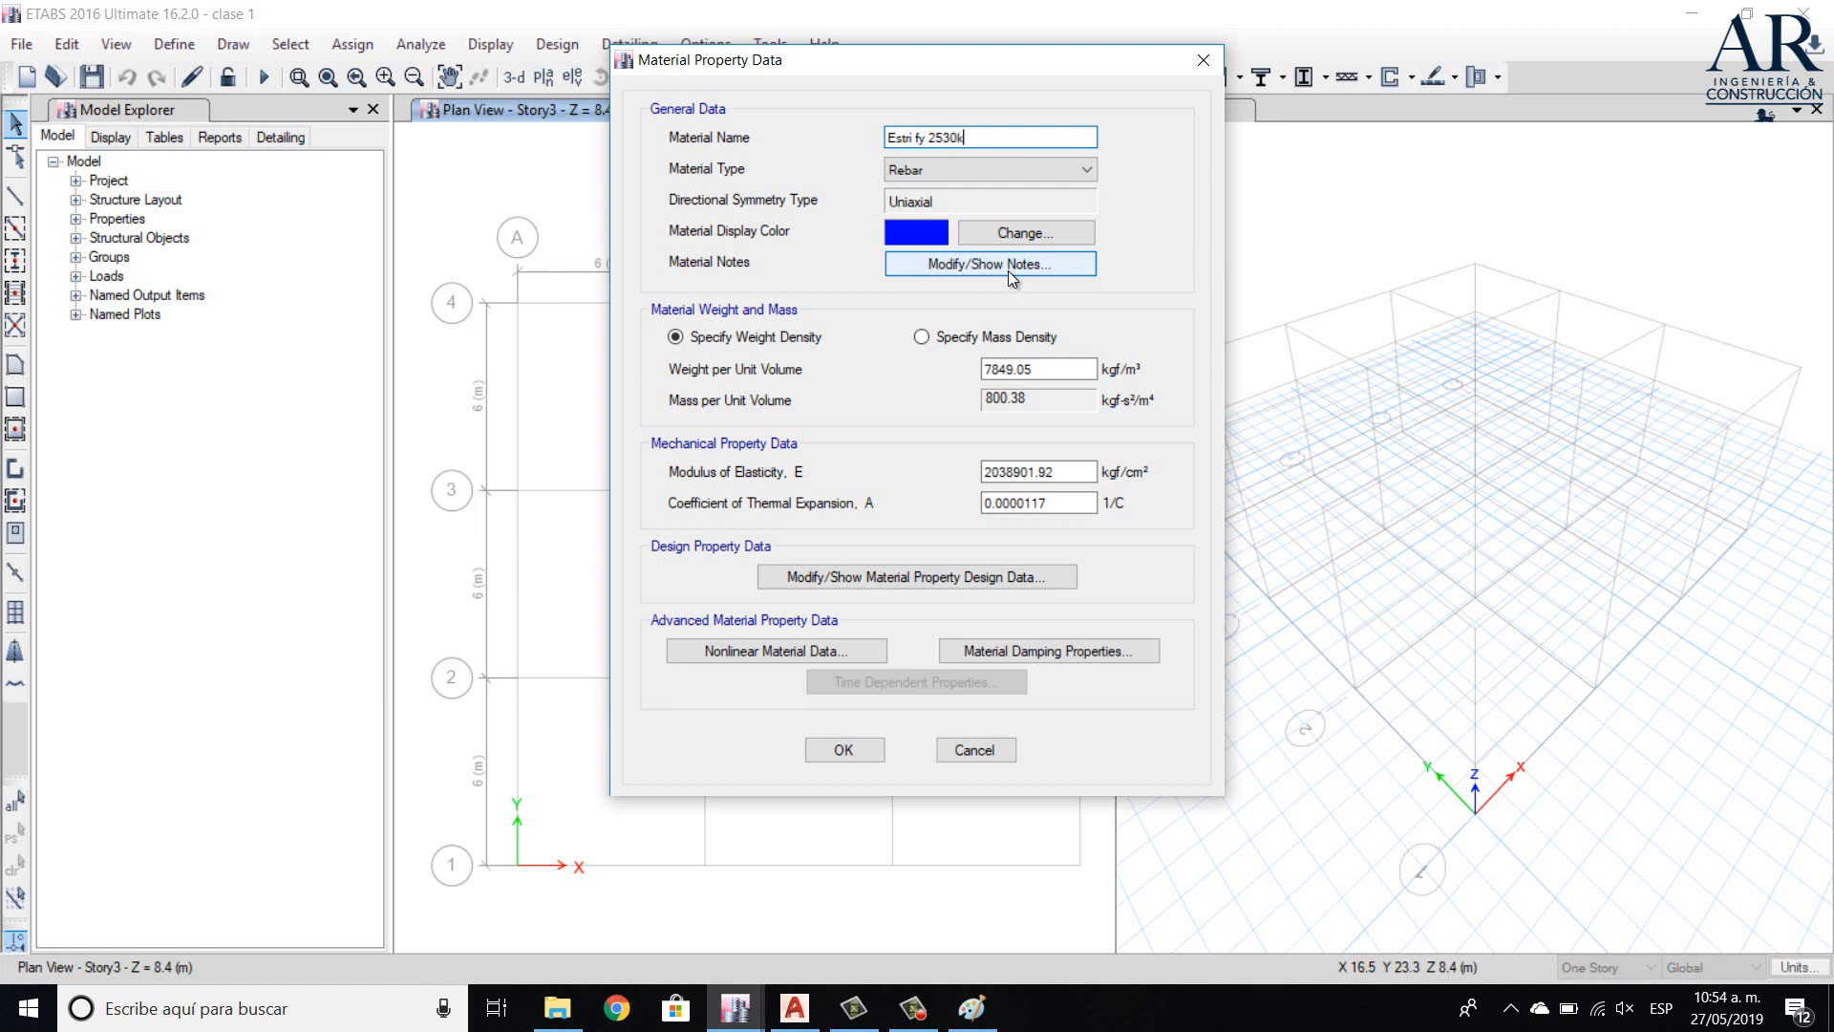
{"action": "type", "text": "g/cm2"}
- Try Tendon as the type of the new stirrup material and restore it to Rebar
{"action": "left_click", "coordinate": [1017, 168]}
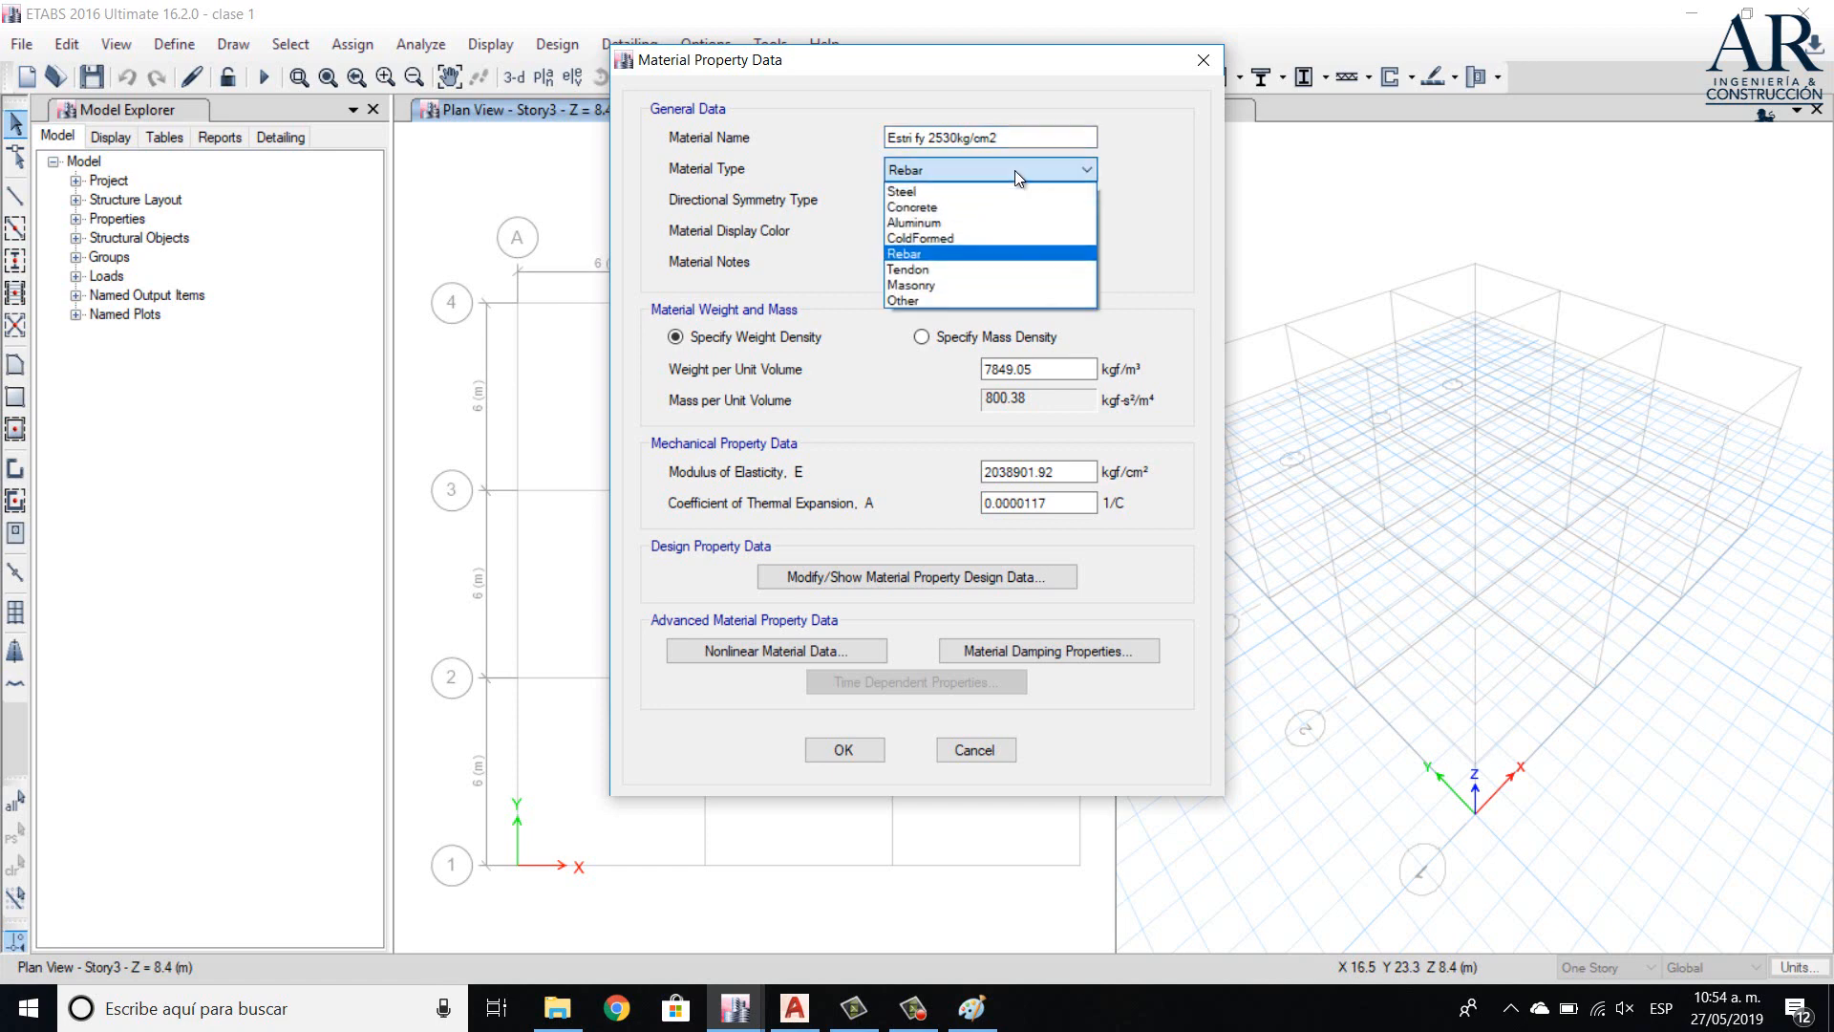
{"action": "left_click", "coordinate": [958, 268]}
{"action": "left_click", "coordinate": [966, 176]}
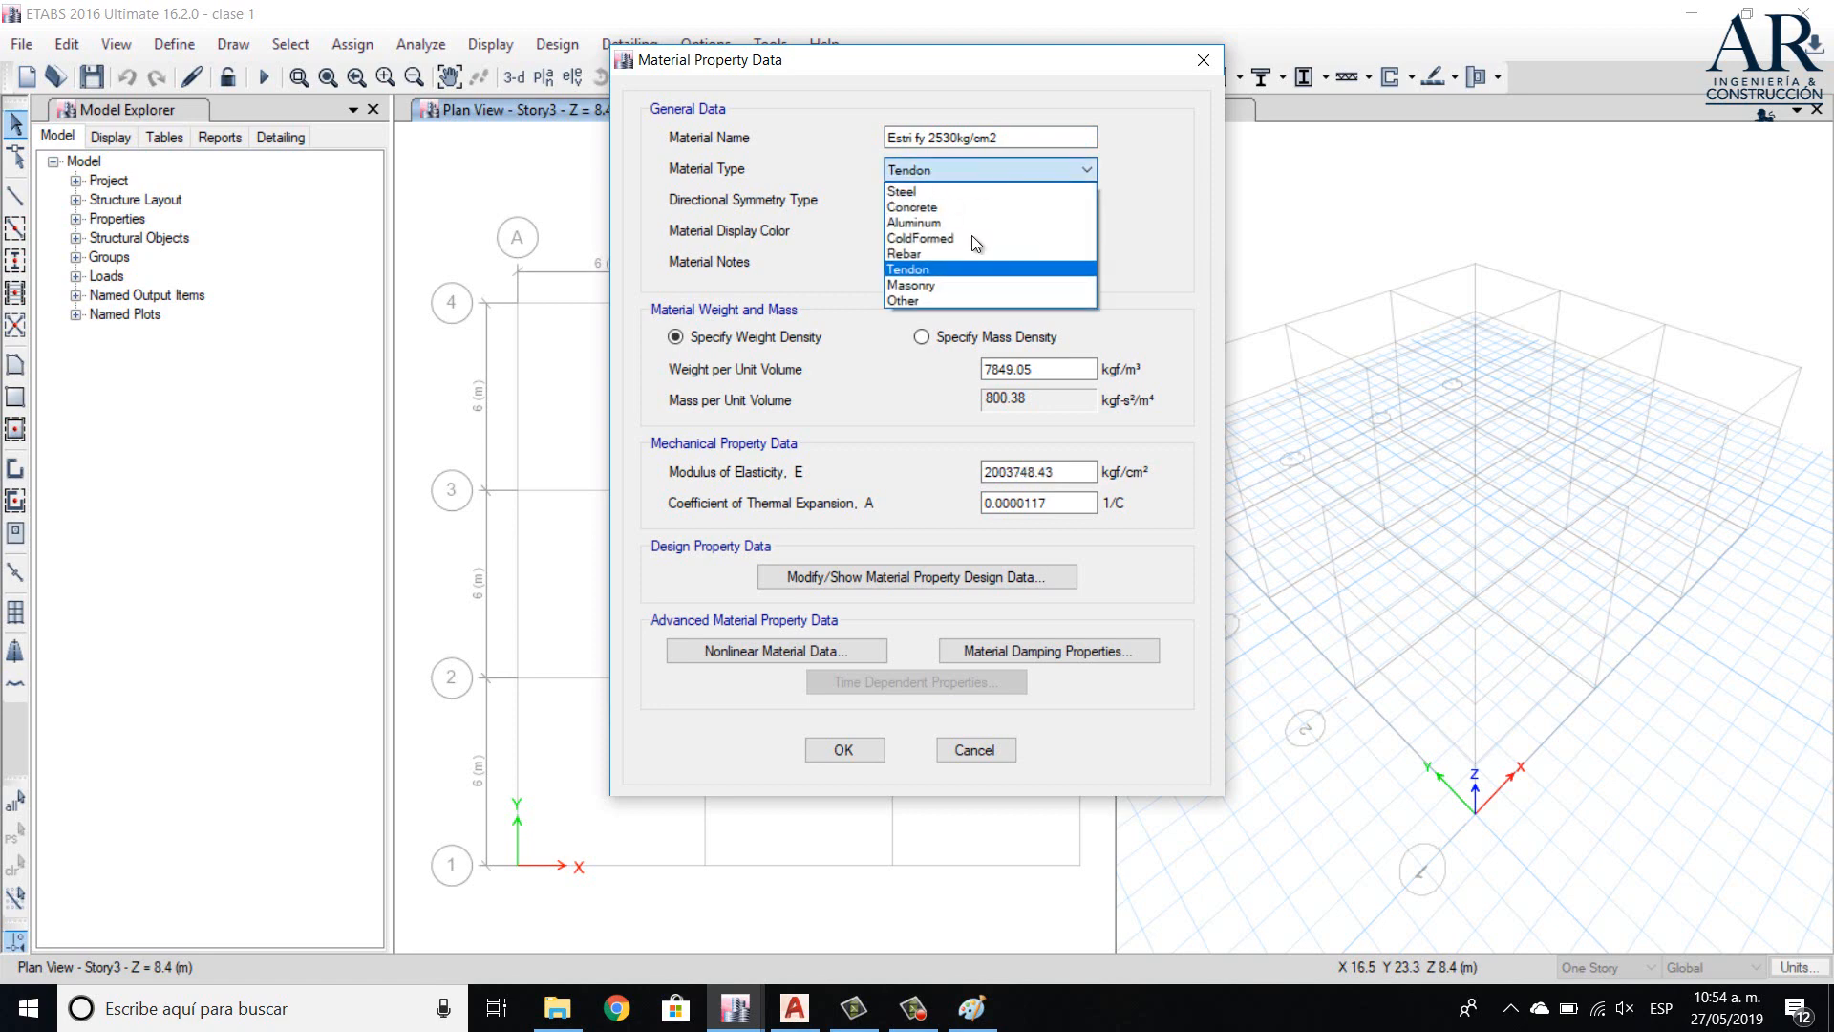
{"action": "left_click", "coordinate": [950, 253]}
{"action": "left_click", "coordinate": [980, 168]}
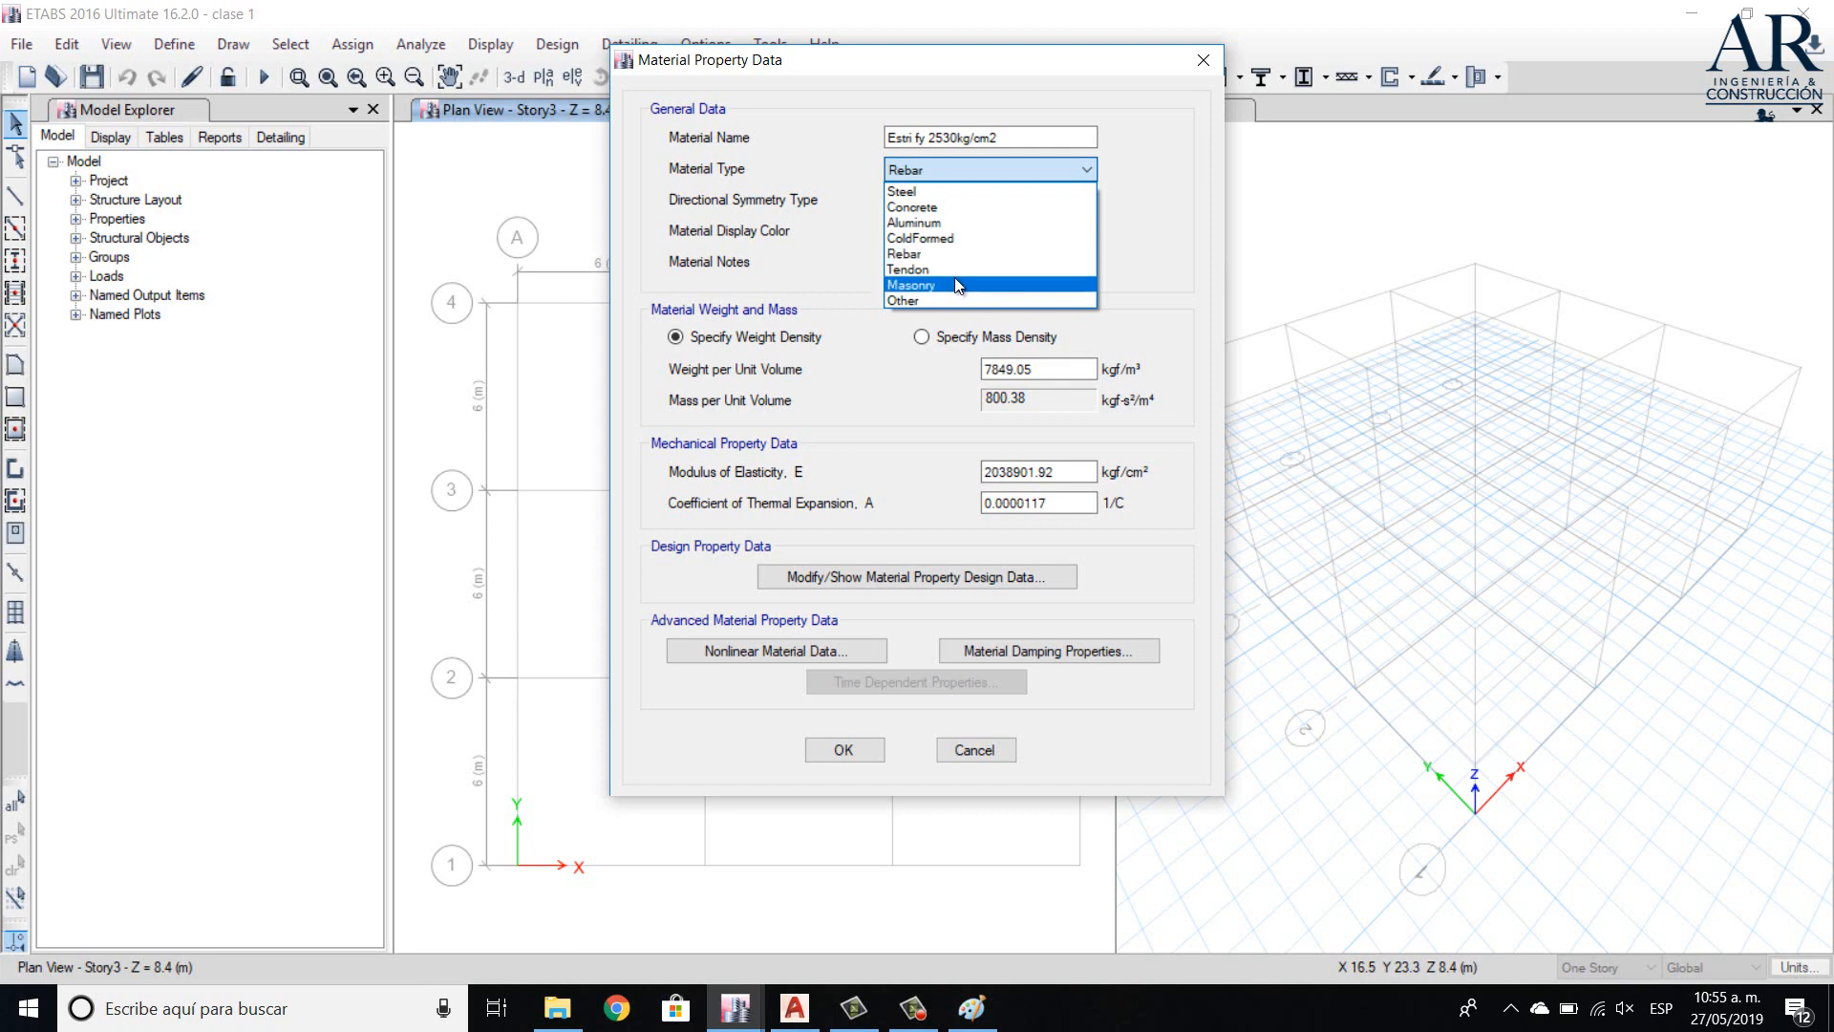
{"action": "left_click", "coordinate": [1181, 227]}
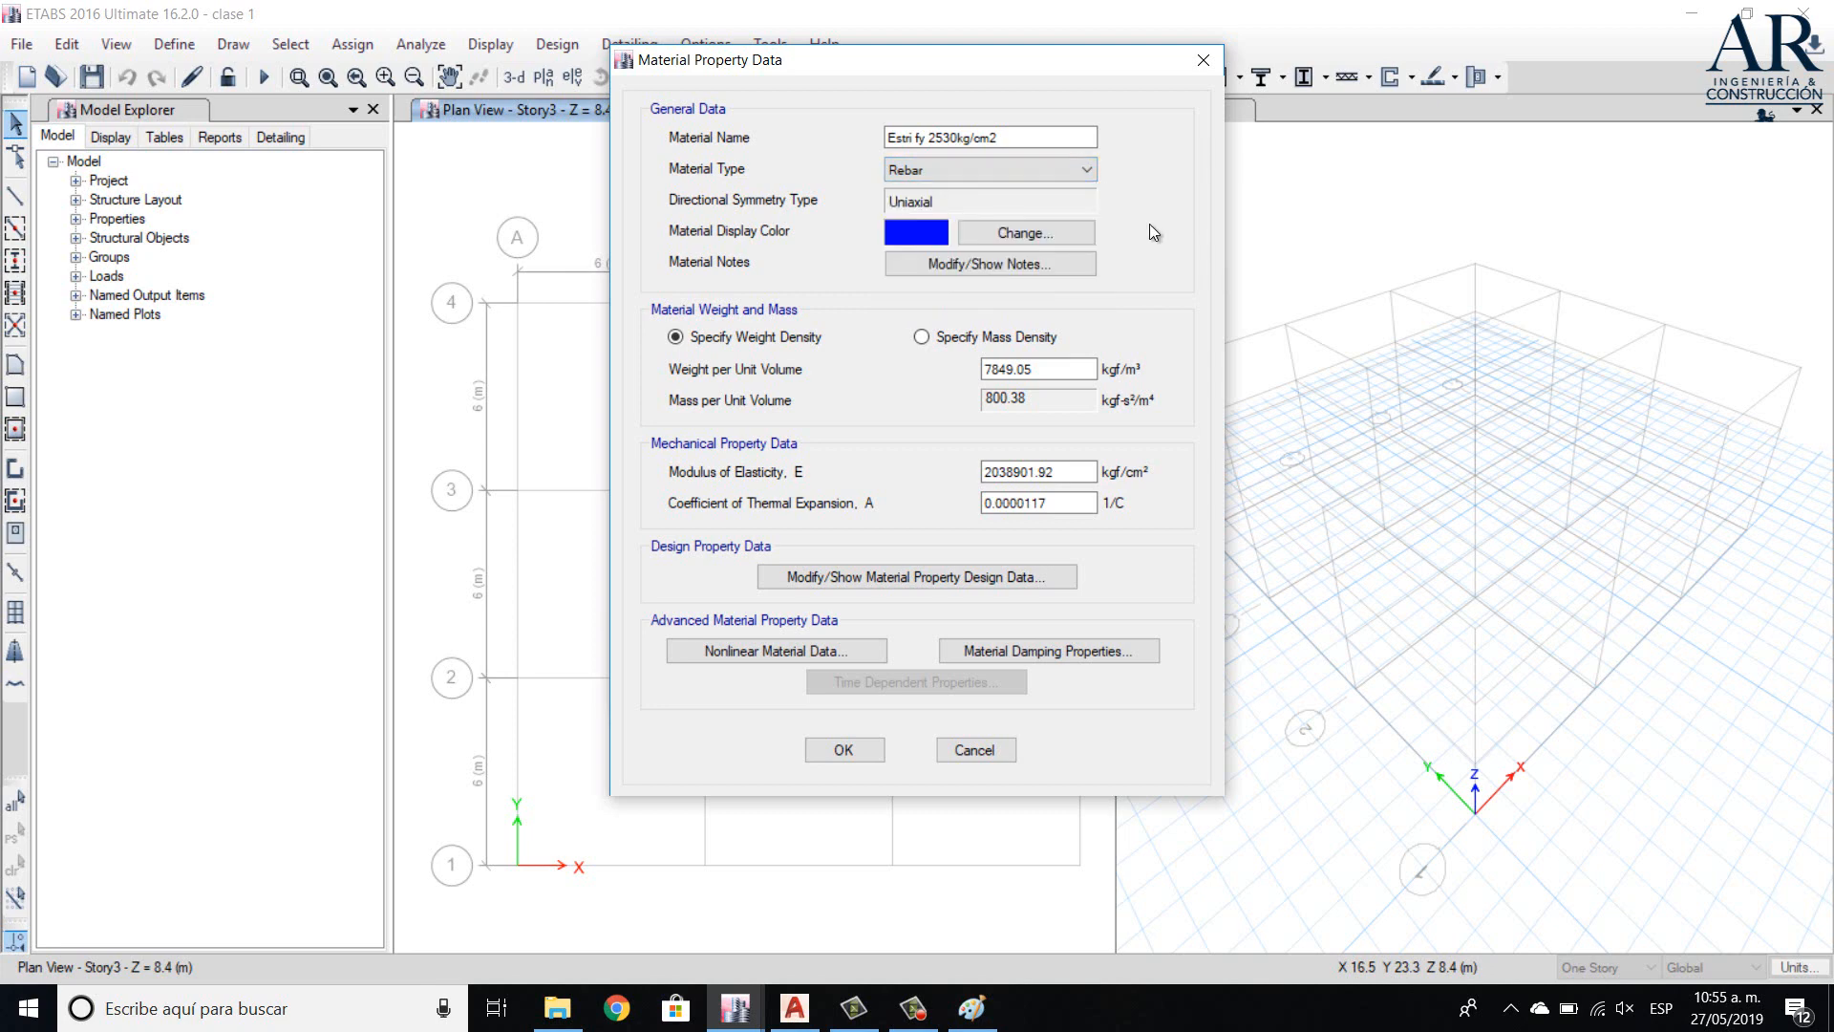
{"action": "left_click", "coordinate": [1043, 468]}
{"action": "left_click", "coordinate": [1037, 369]}
{"action": "left_click", "coordinate": [1064, 480]}
- Switch to the CON MESH model and examine the property data of its Alamb fy=2530 kg/cm2 material
{"action": "mouse_move", "coordinate": [735, 1008]}
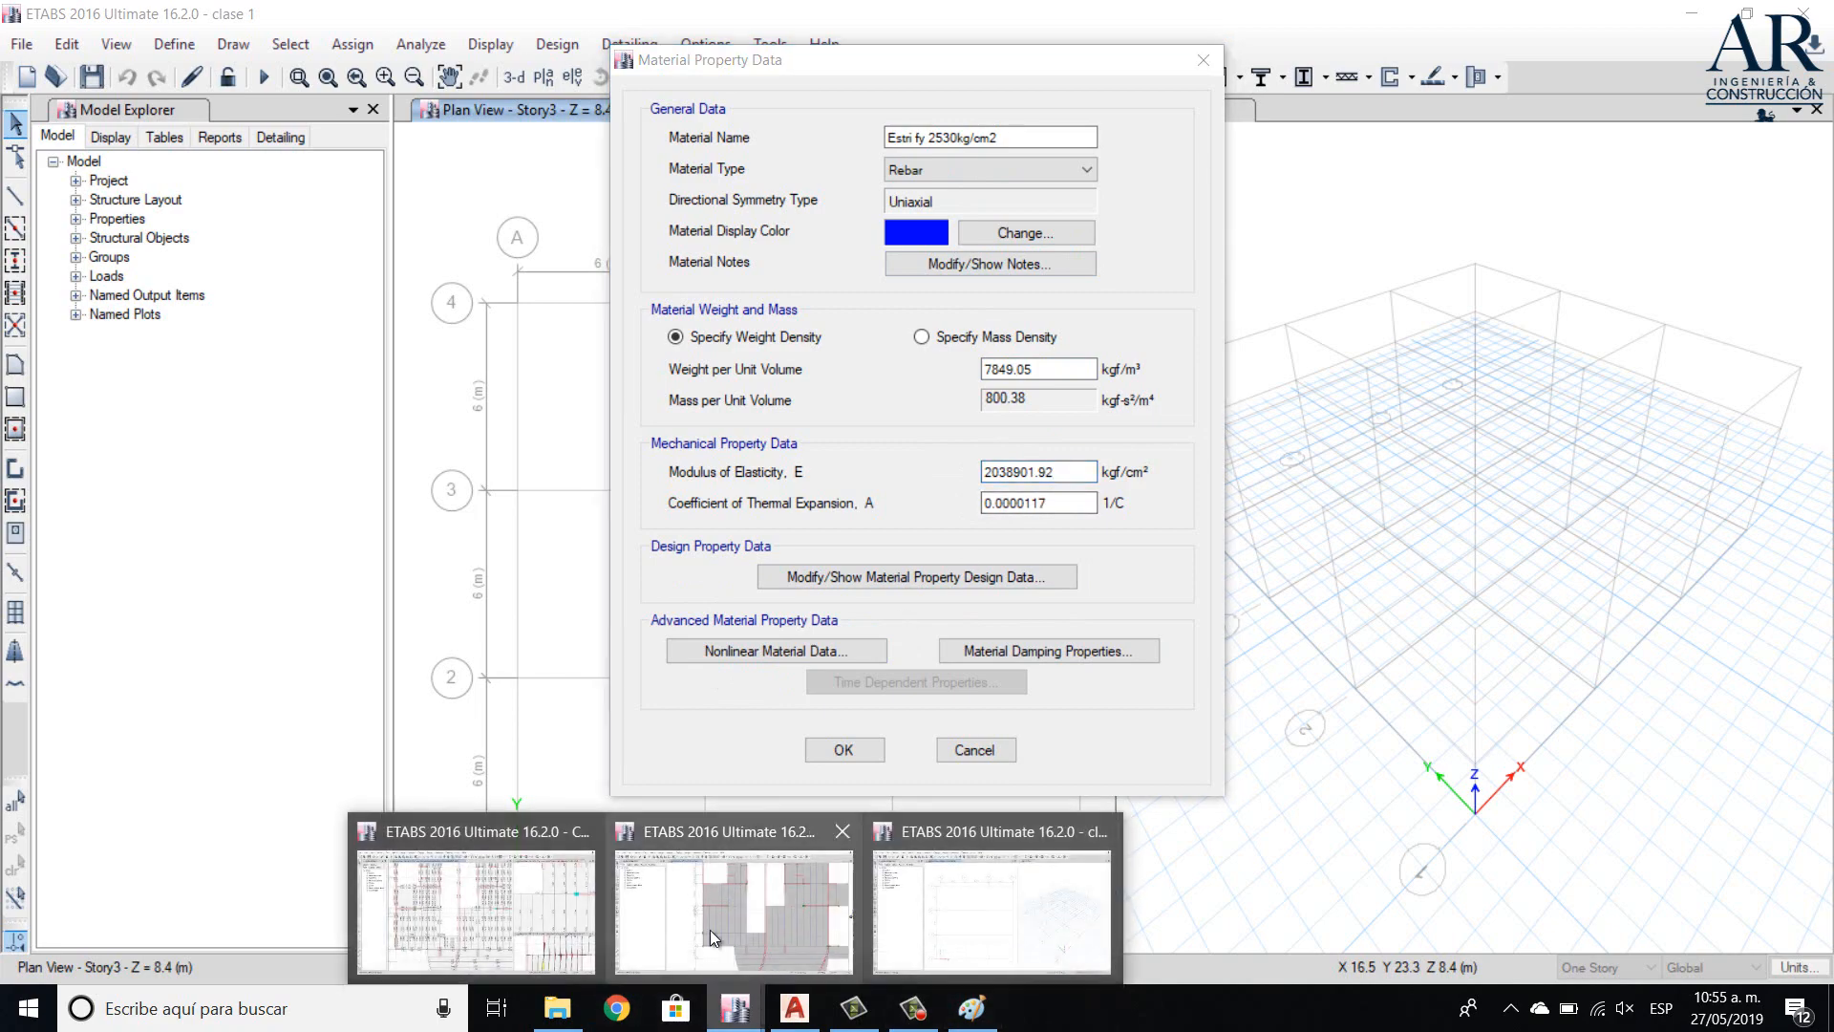
{"action": "left_click", "coordinate": [495, 898]}
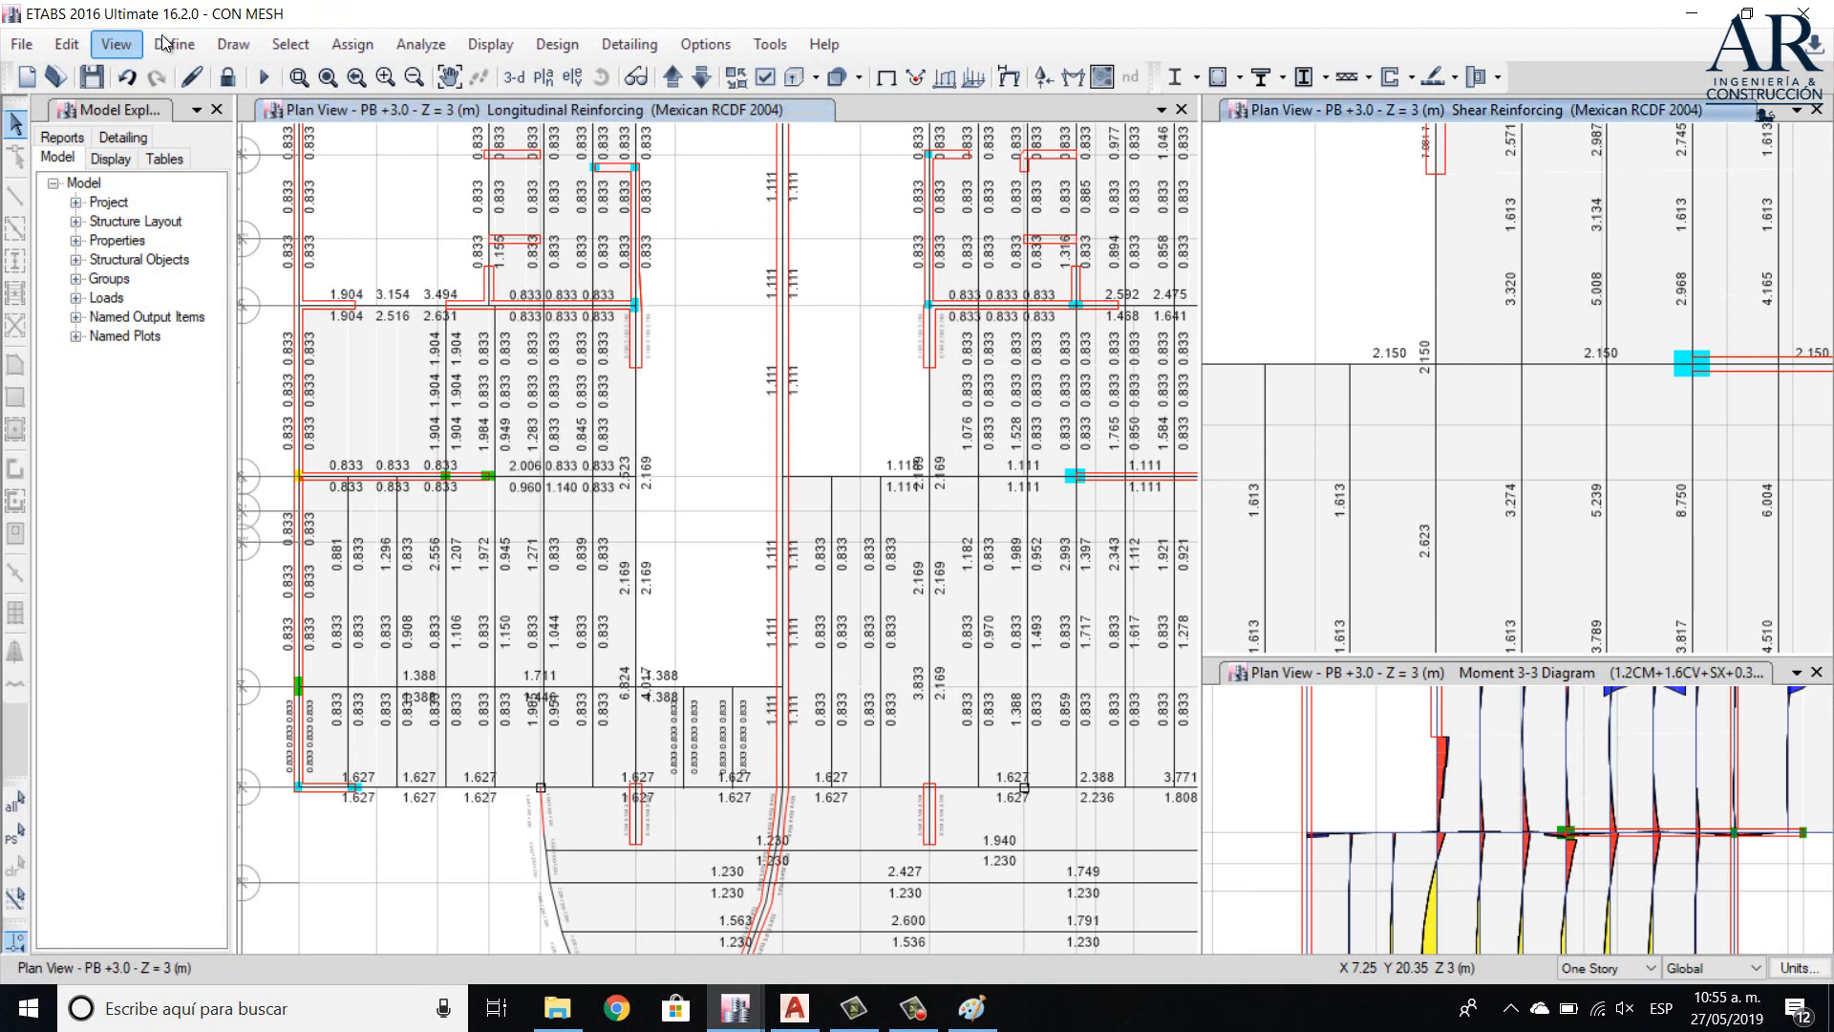
{"action": "left_click", "coordinate": [172, 44]}
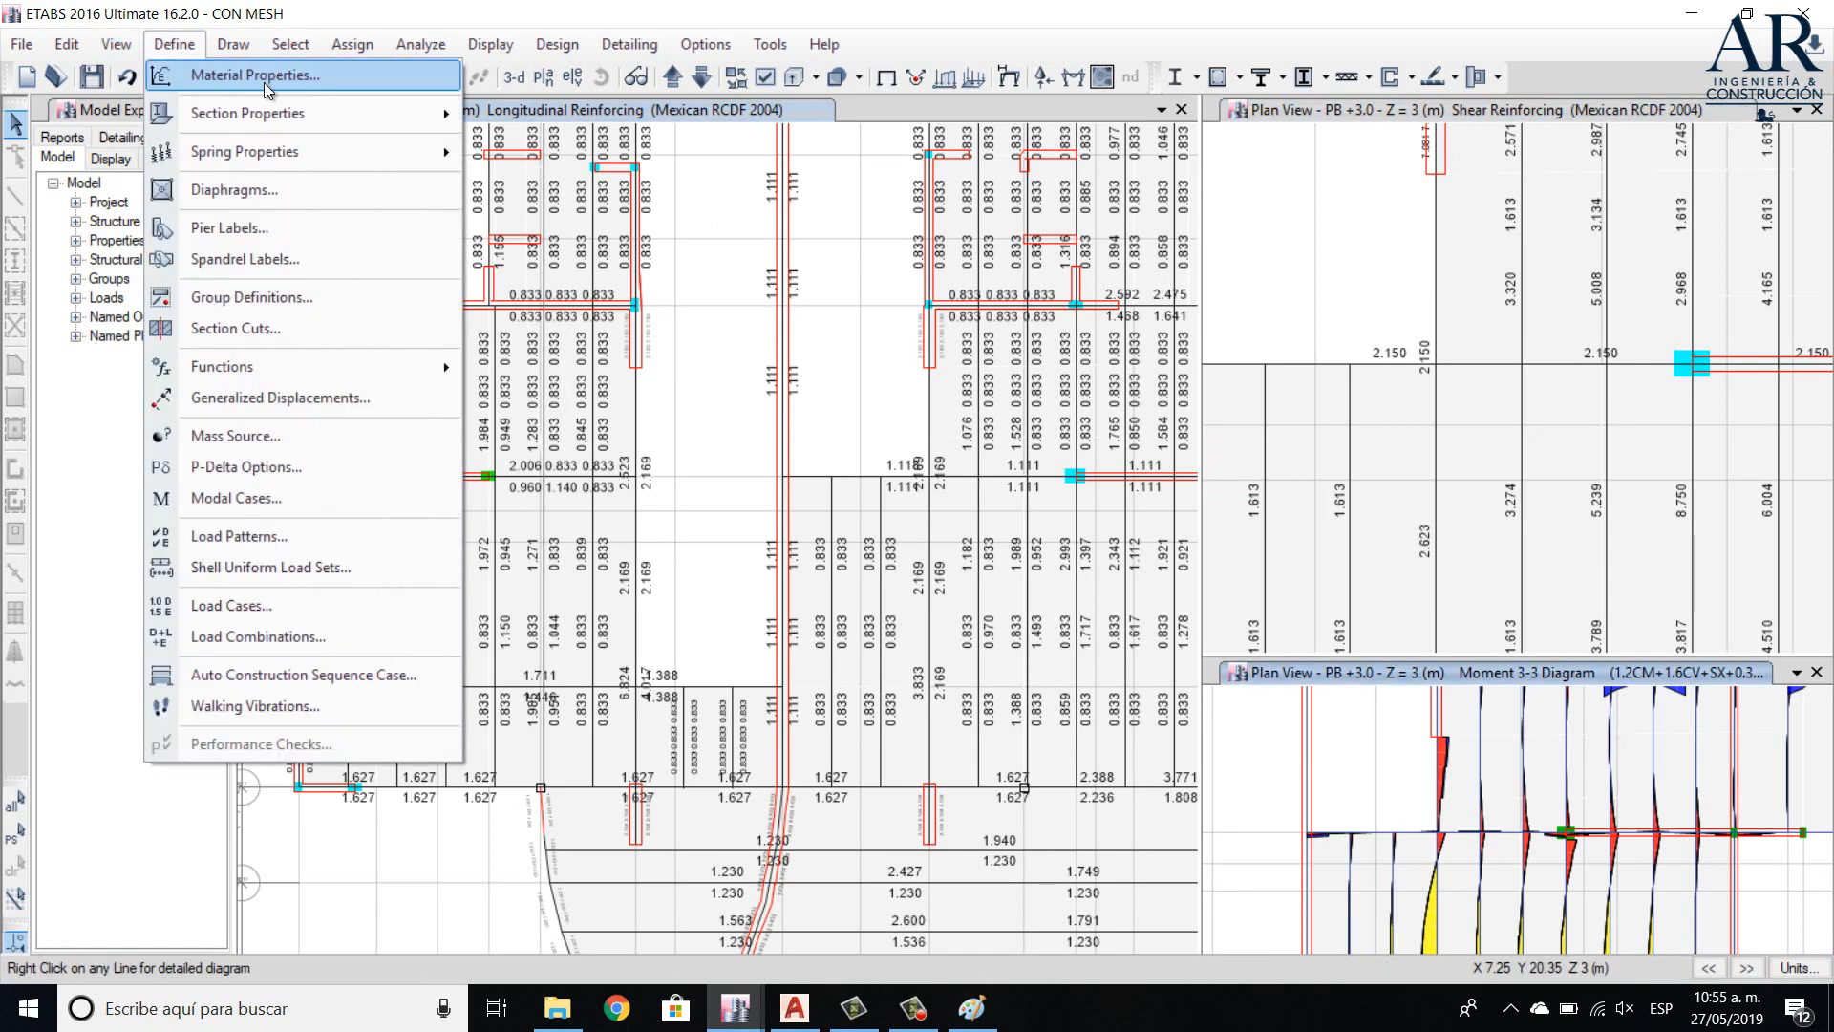
{"action": "left_click", "coordinate": [399, 80]}
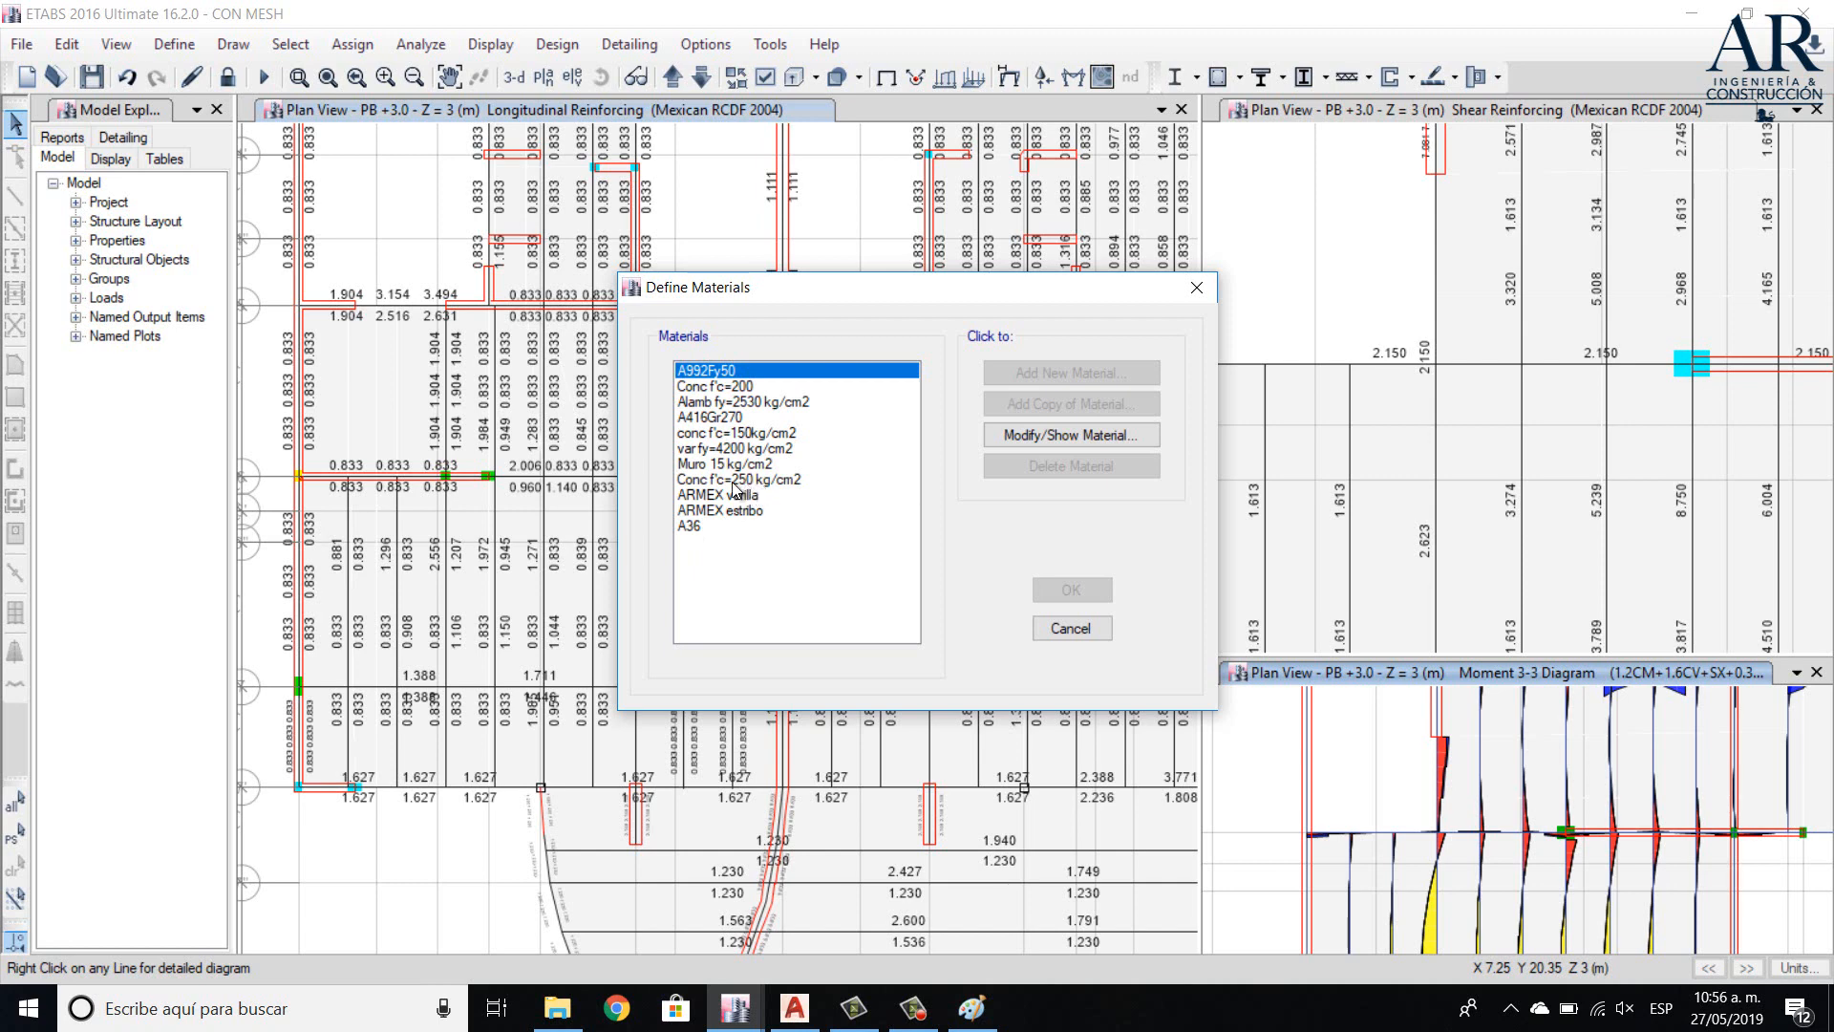
{"action": "left_click", "coordinate": [717, 402]}
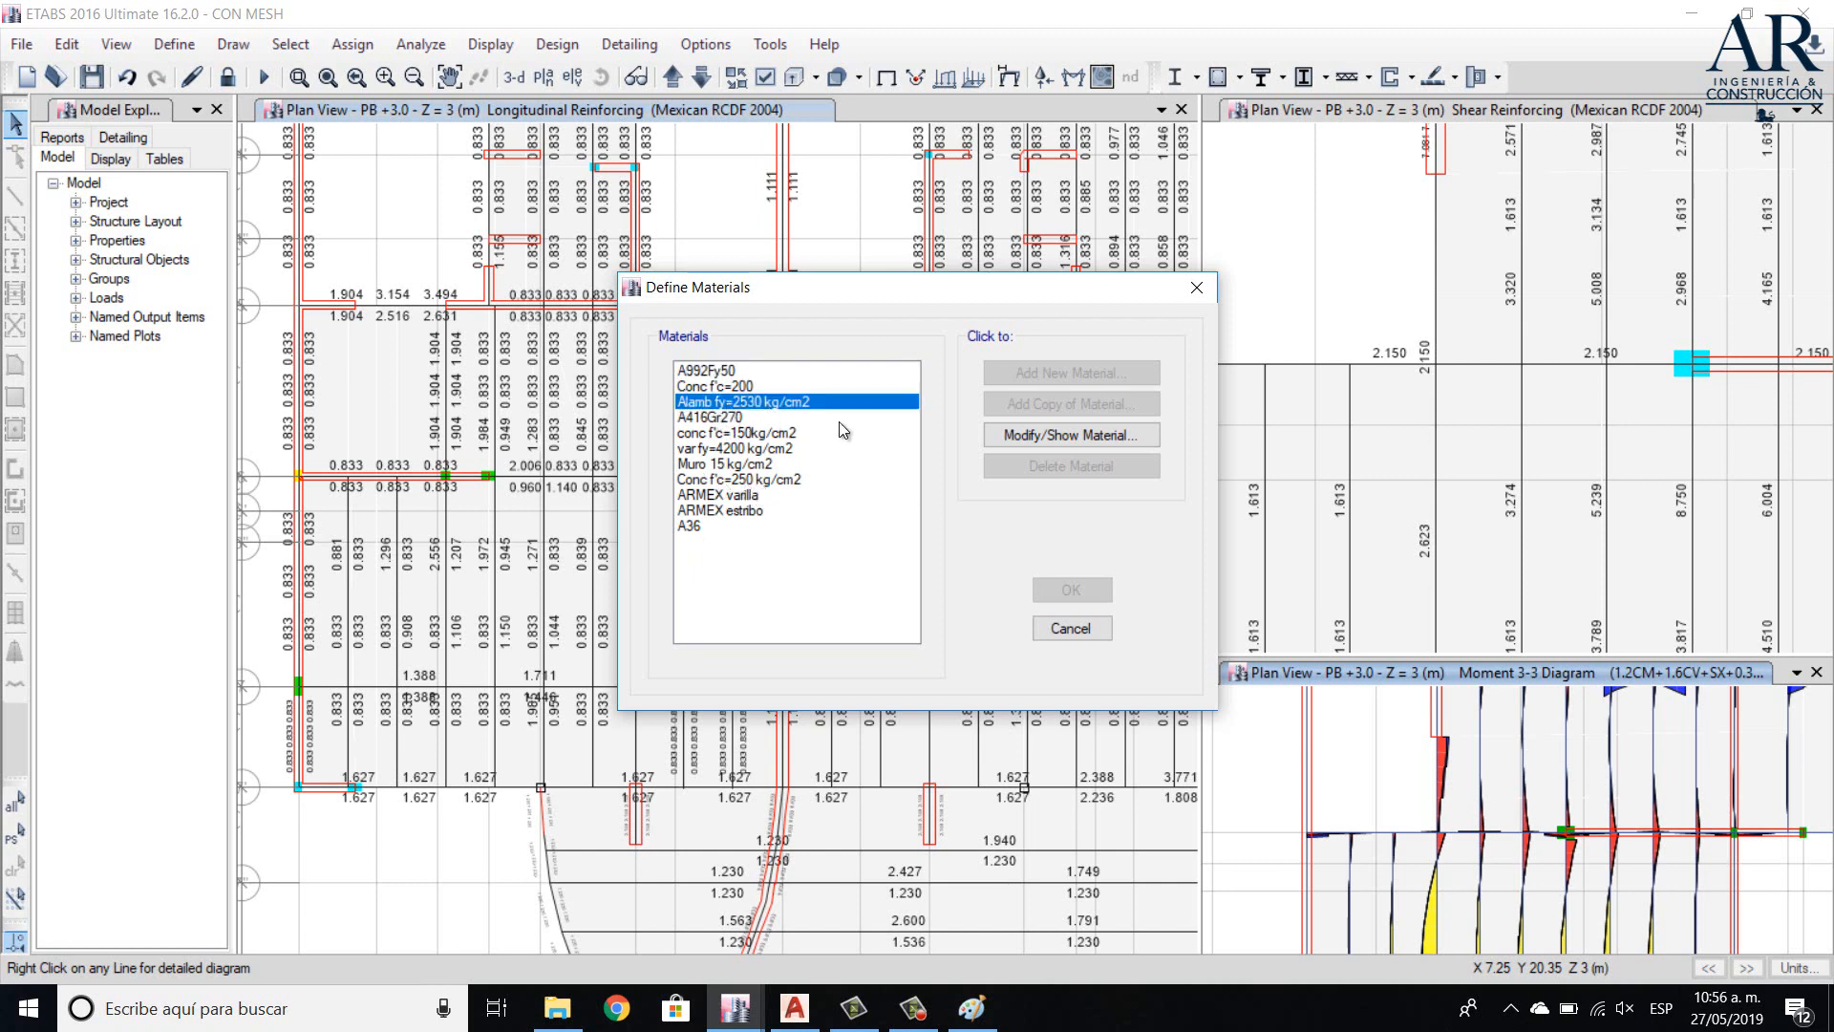
{"action": "left_click", "coordinate": [1017, 435]}
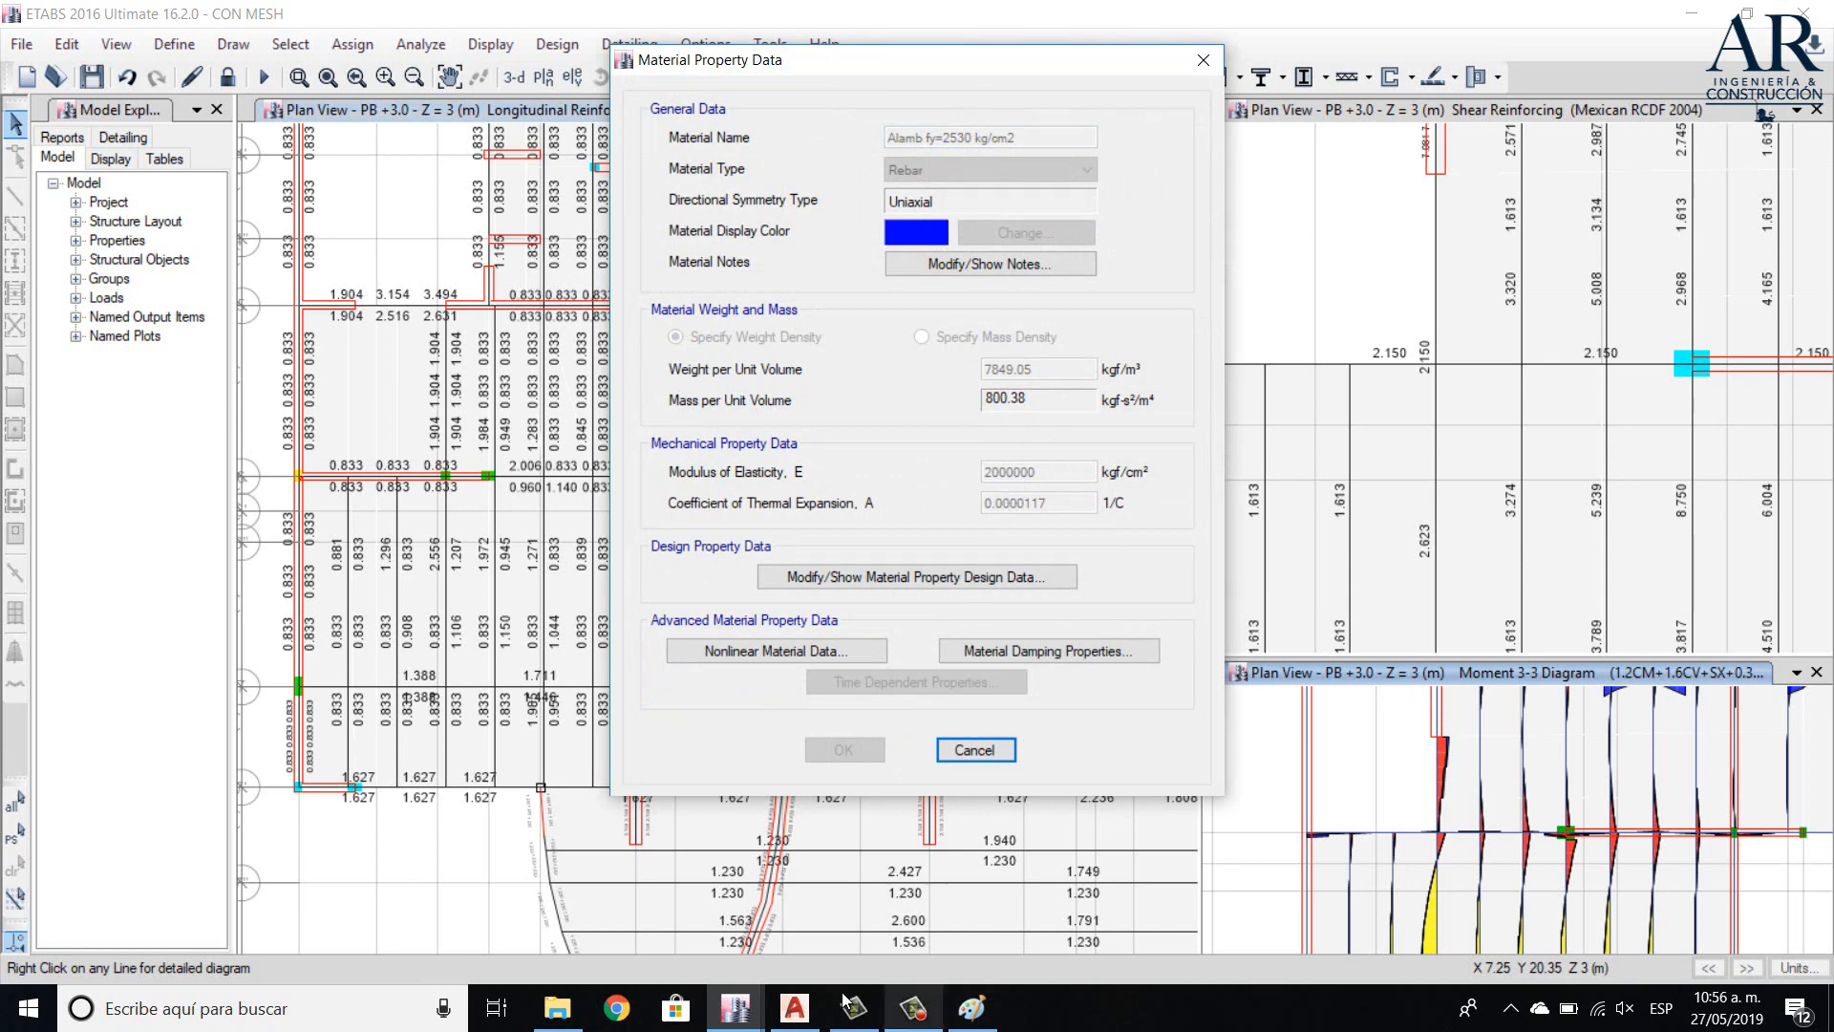
- Return to the clase 1 model, set the stirrup material's modulus of elasticity to 2000000 kgf/cm² and save the material
{"action": "left_click", "coordinate": [750, 1013]}
{"action": "left_click", "coordinate": [1006, 883]}
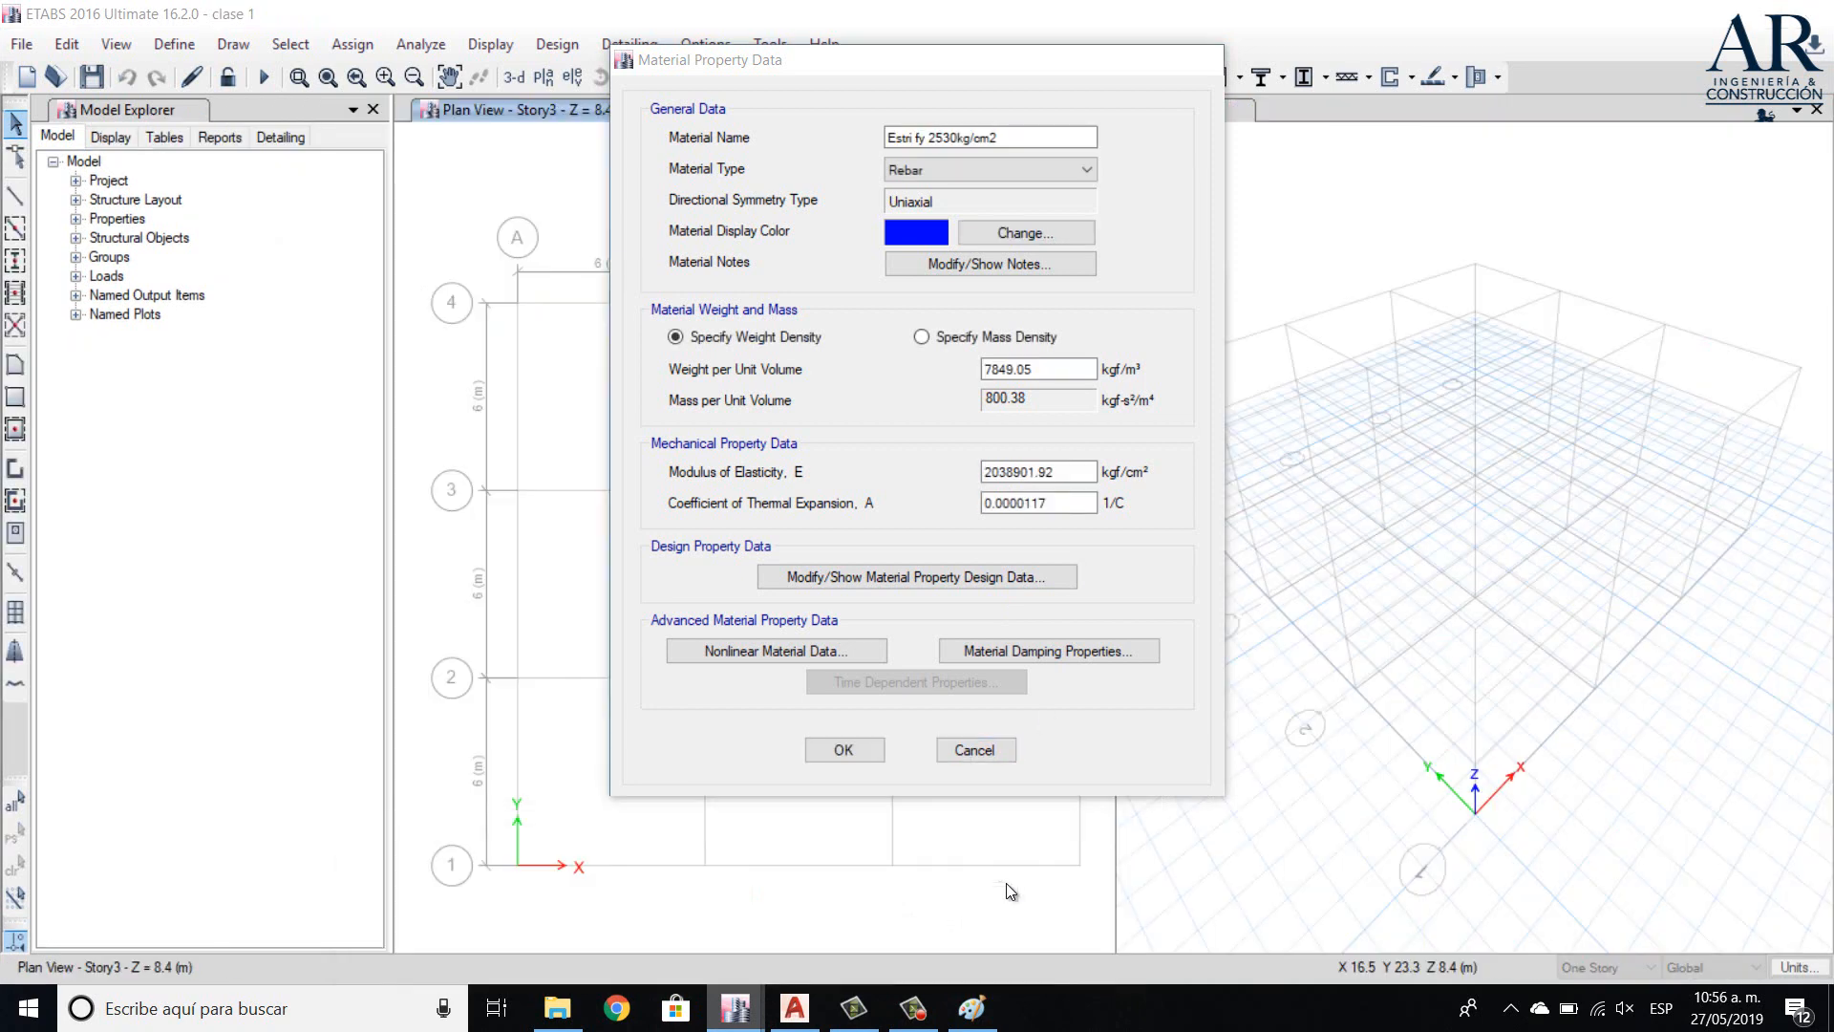
{"action": "left_click_drag", "start_coordinate": [1052, 472], "coordinate": [841, 471]}
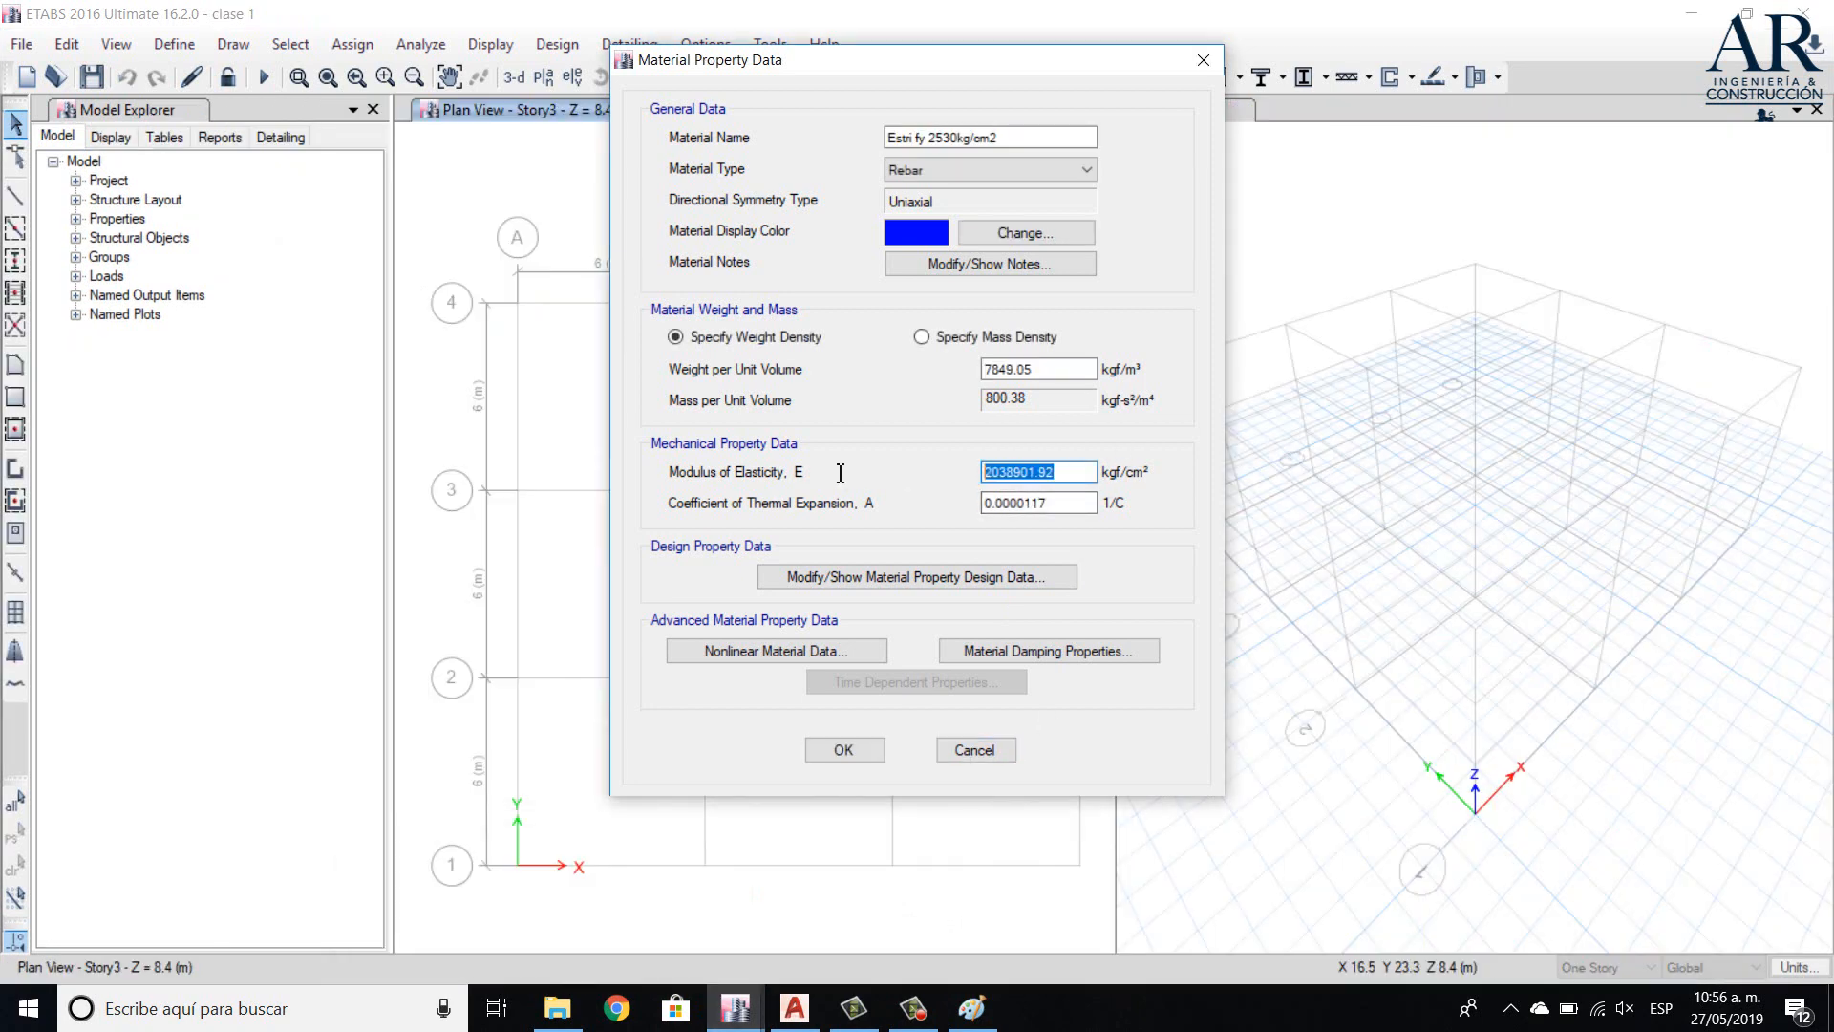
{"action": "type", "text": "2000000"}
{"action": "left_click", "coordinate": [848, 751]}
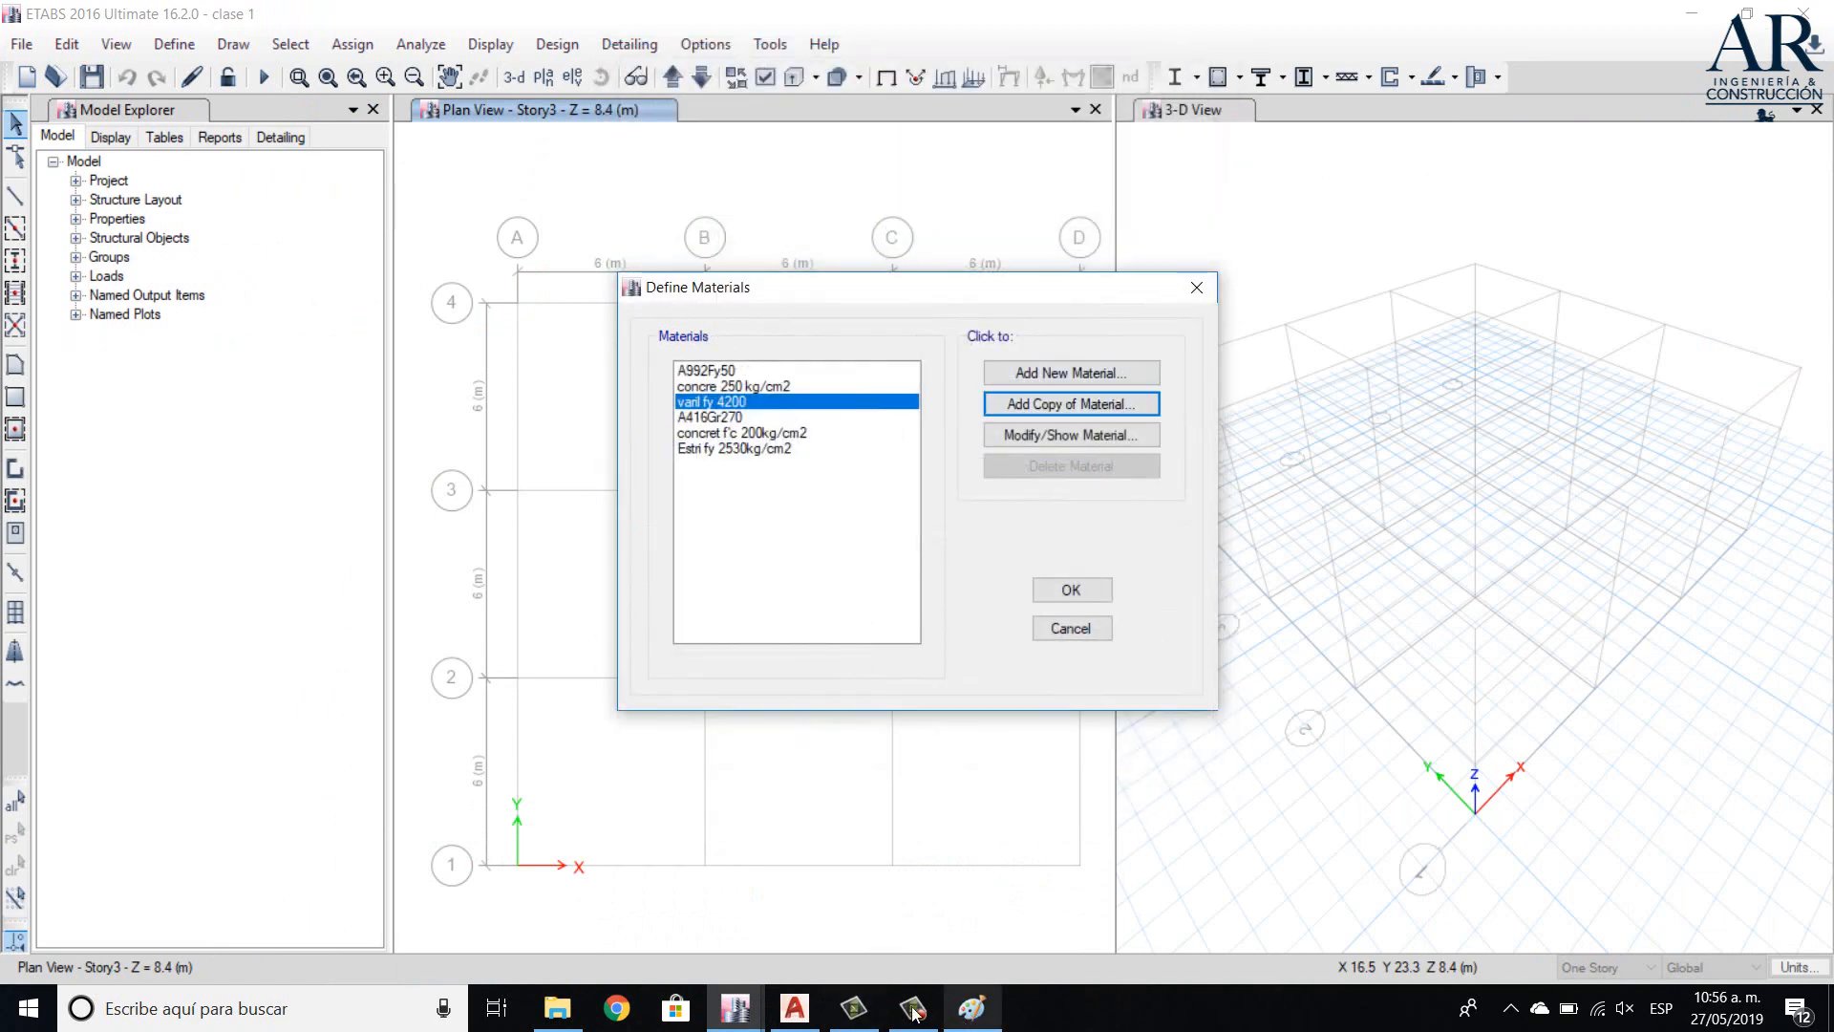
- Switch back to the CON MESH model and examine the design strengths of the Alamb fy=2530 kg/cm2 material
{"action": "left_click", "coordinate": [742, 1011]}
{"action": "left_click", "coordinate": [491, 909]}
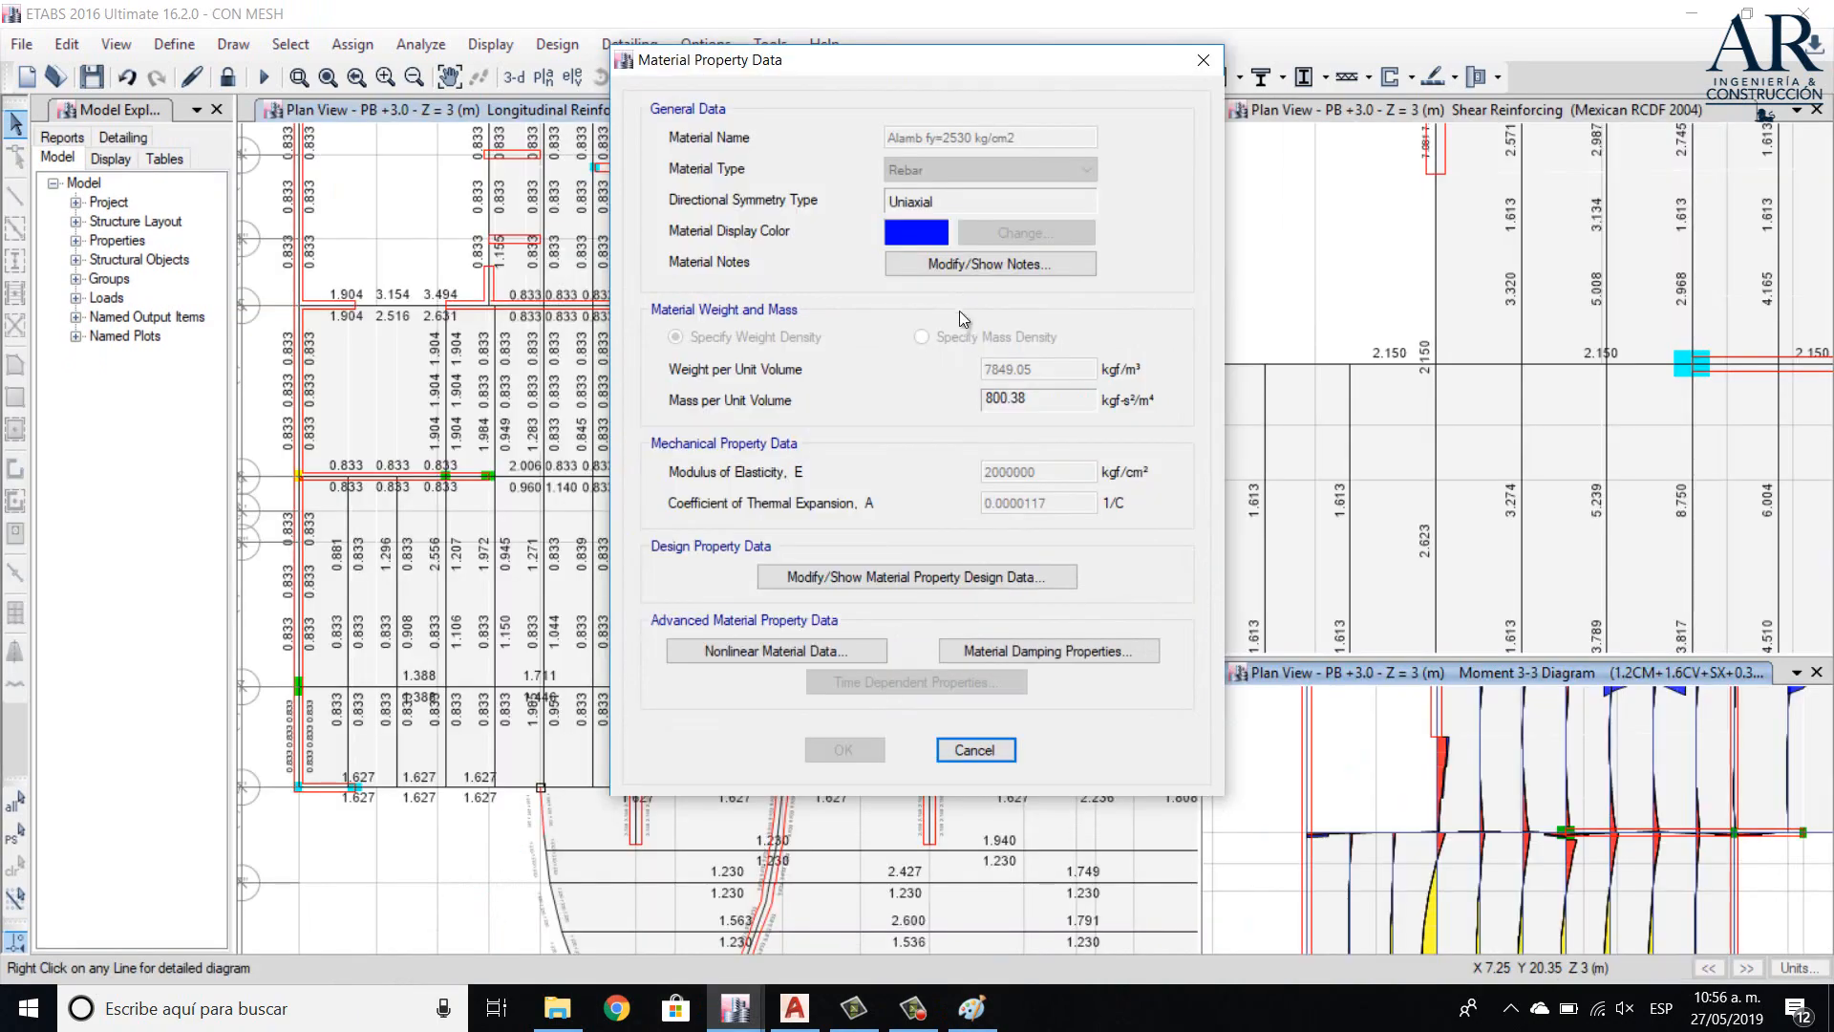
{"action": "left_click", "coordinate": [887, 577]}
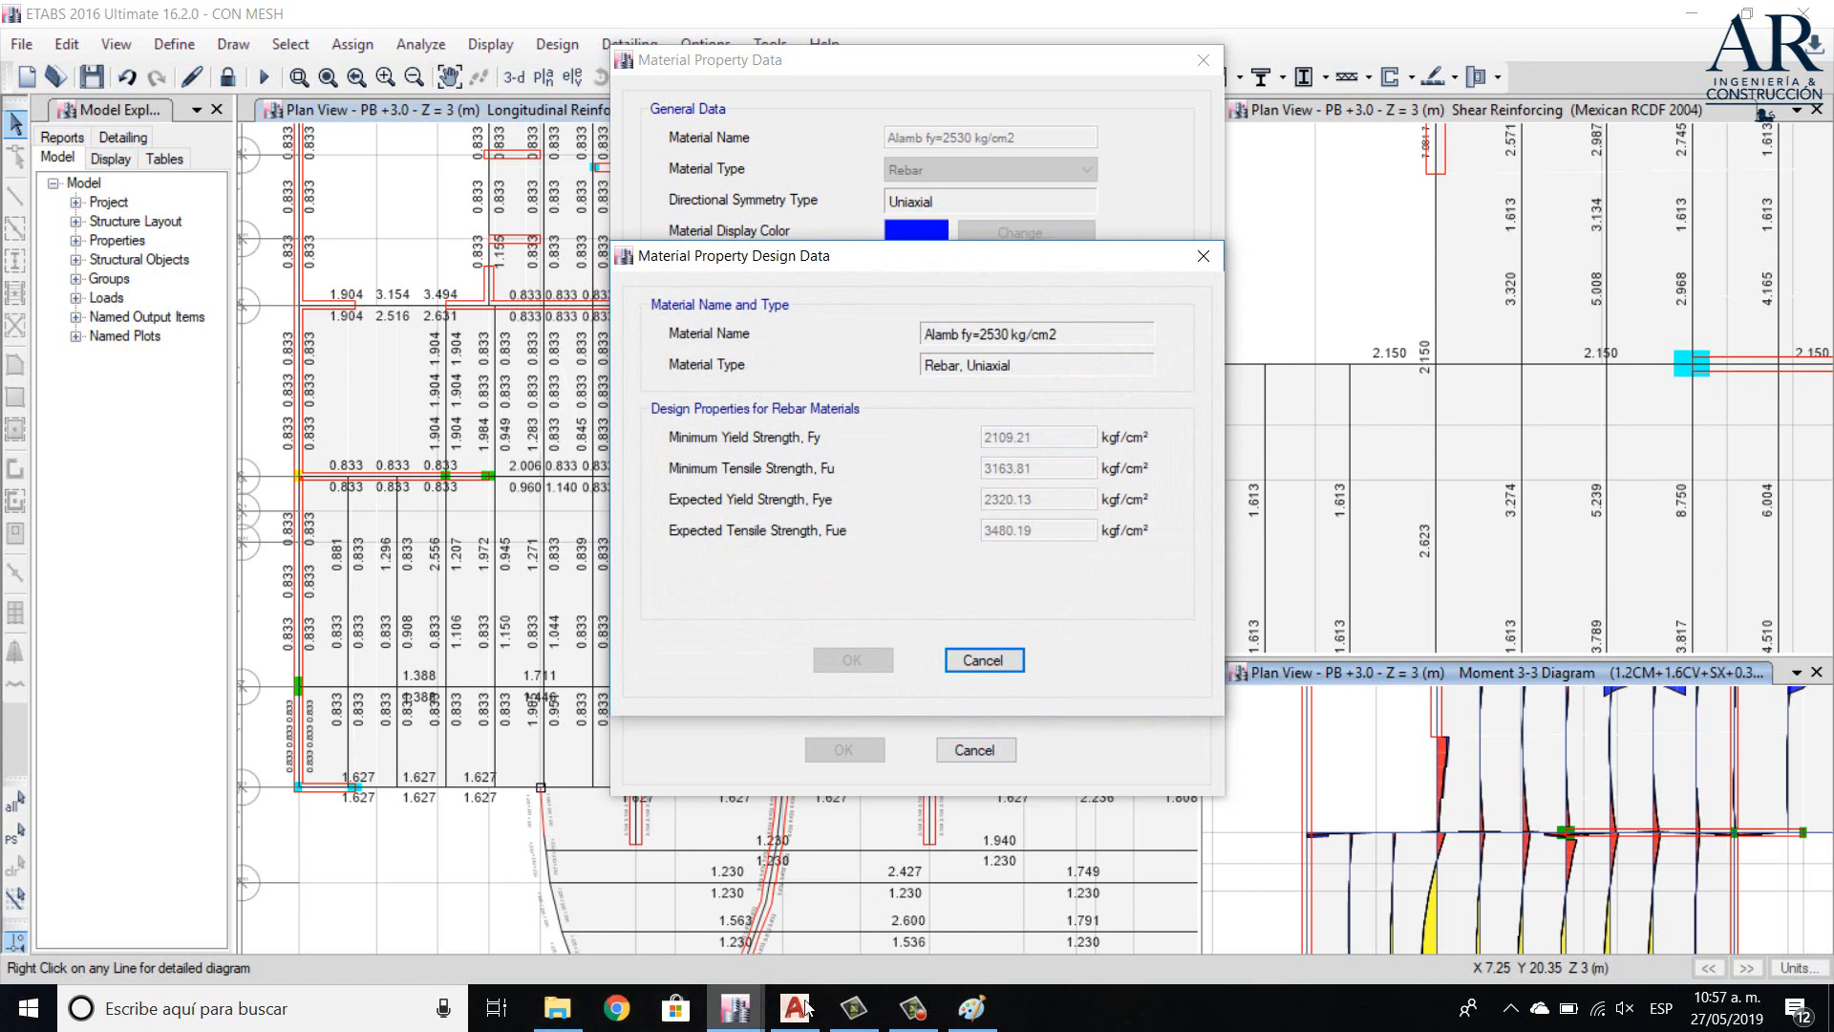
- Switch to Paint and sketch the axes and curve of a steel stress-strain diagram above the cover detail
{"action": "left_click", "coordinate": [966, 1008]}
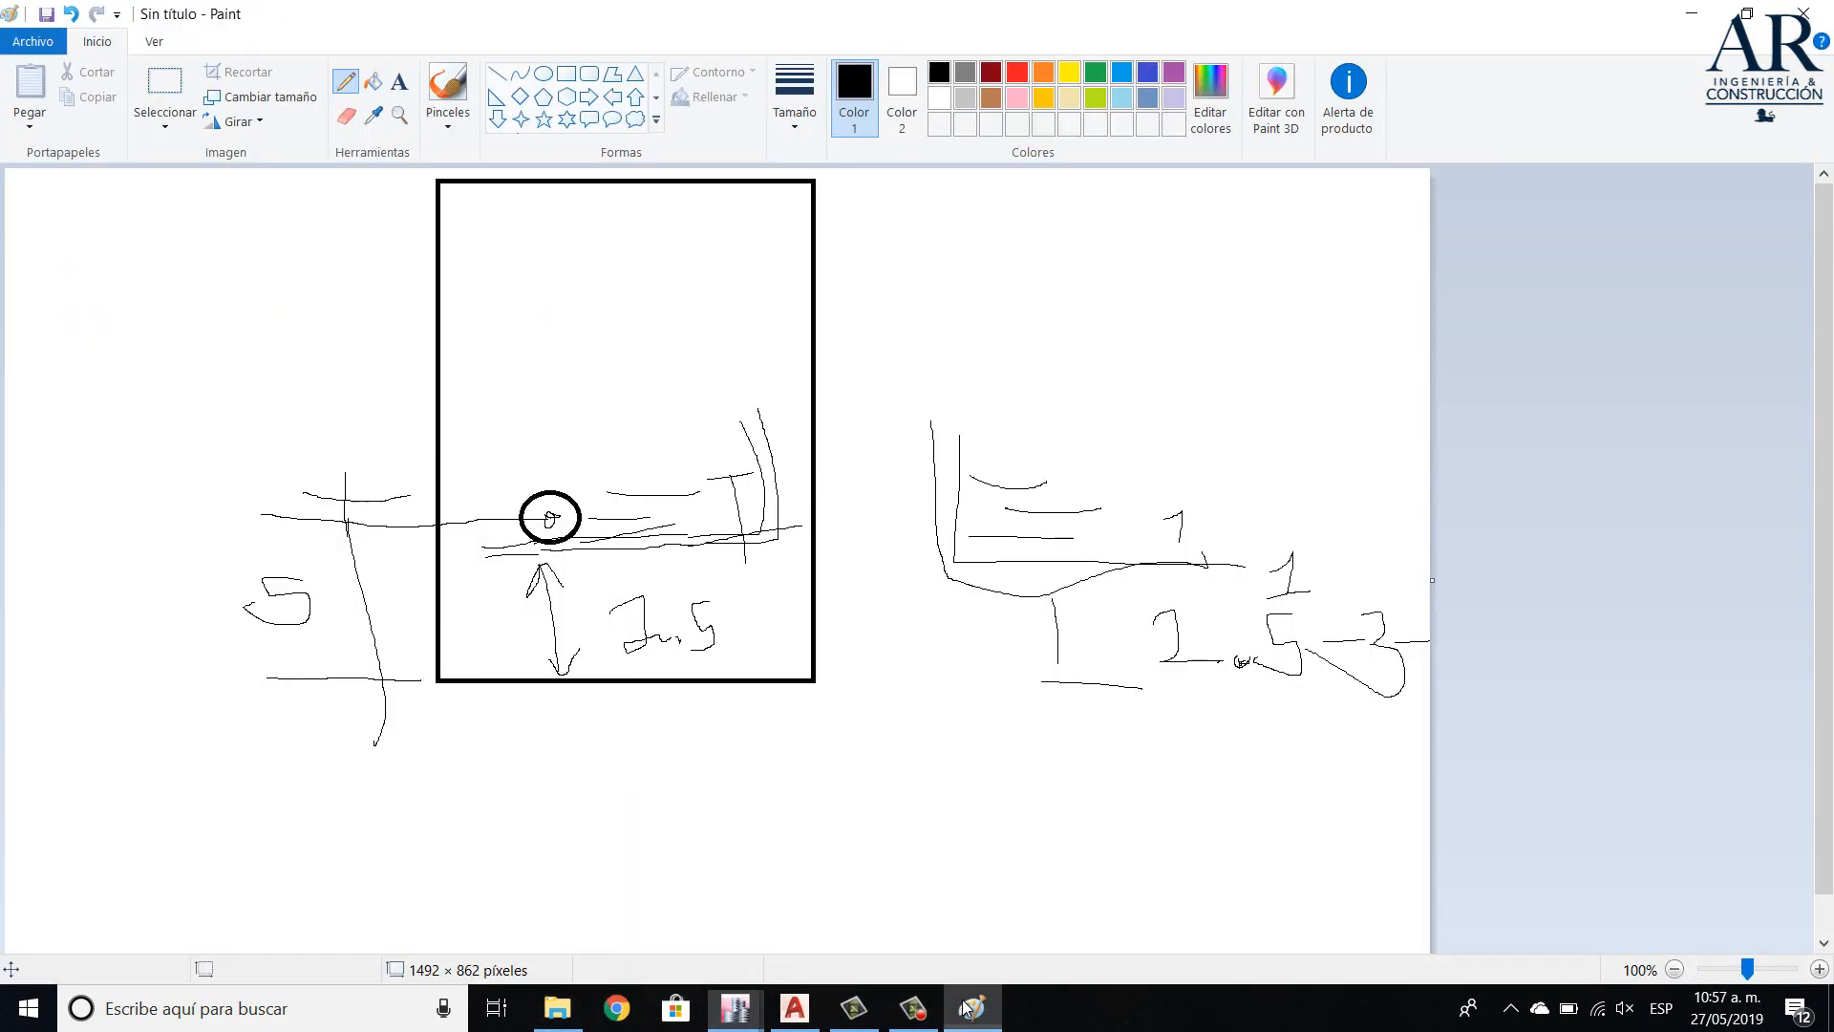
{"action": "scroll", "coordinate": [1368, 522], "scroll_direction": "down", "scroll_amount": 1}
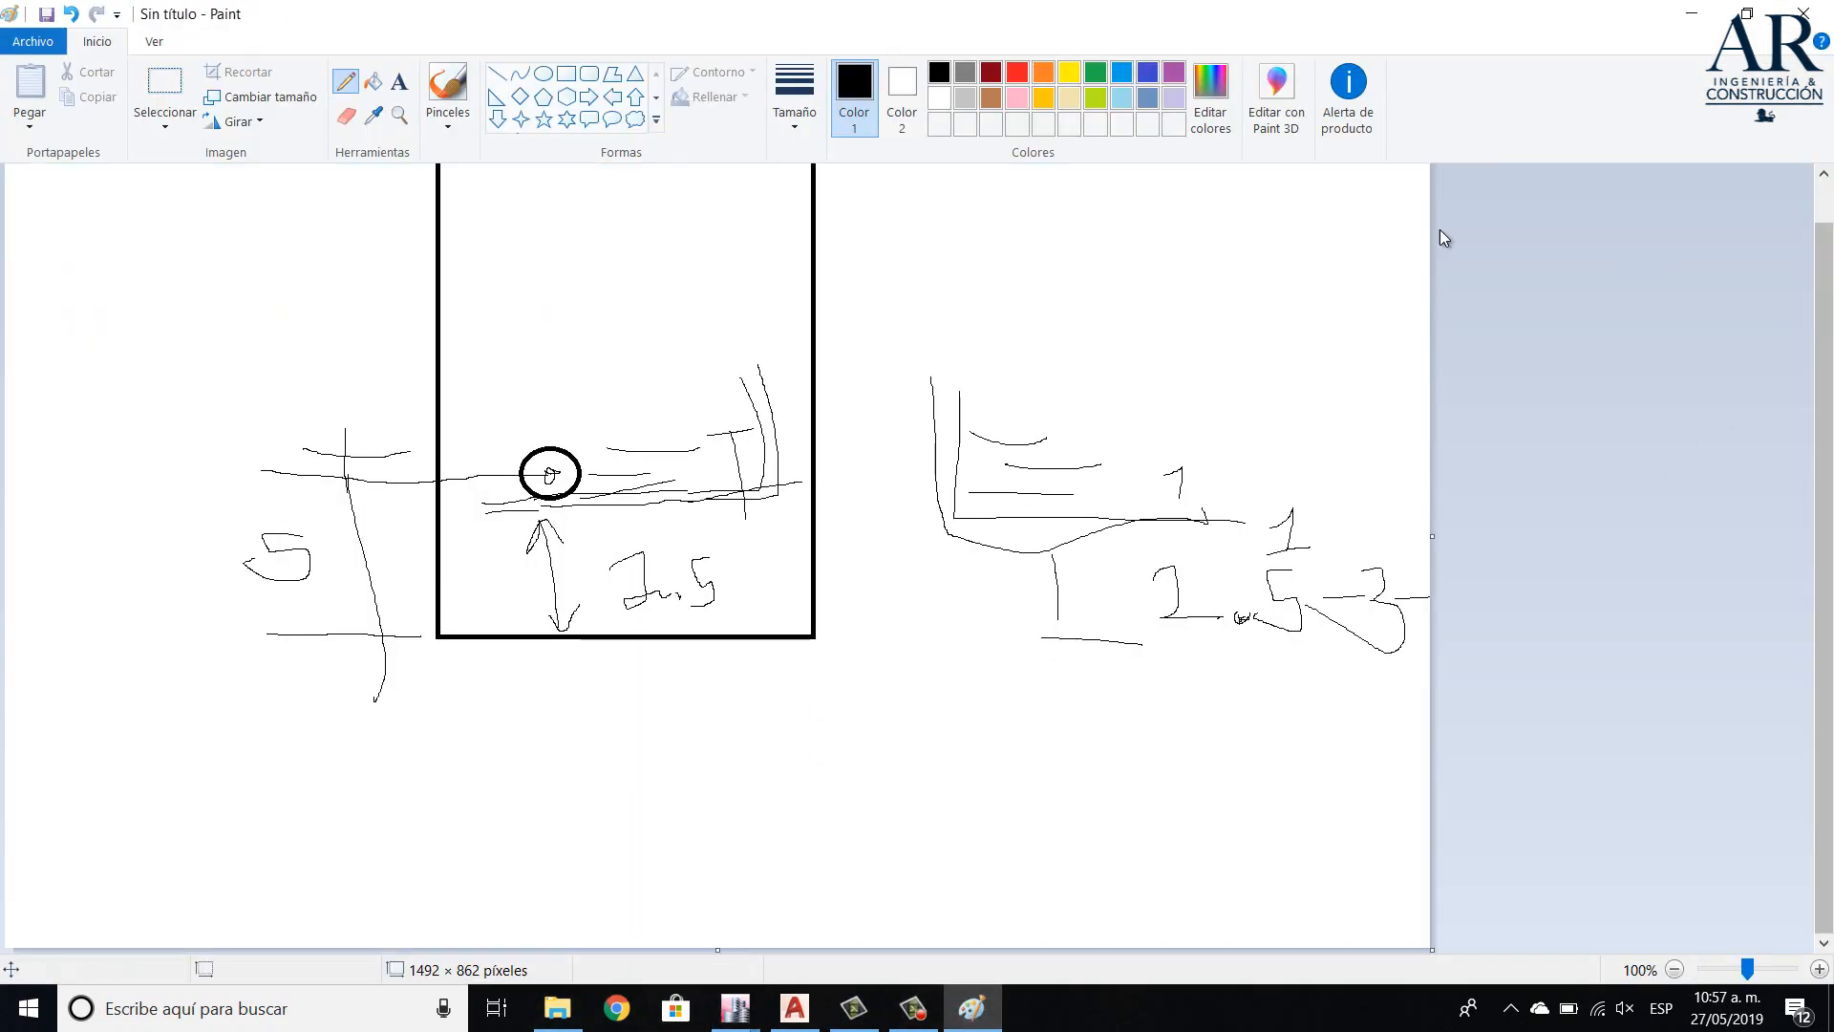
{"action": "scroll", "coordinate": [1241, 382], "scroll_direction": "up", "scroll_amount": 1}
{"action": "mouse_move", "coordinate": [944, 184]}
{"action": "left_mouse_down"}
{"action": "mouse_move", "coordinate": [955, 375]}
{"action": "mouse_move", "coordinate": [1411, 421]}
{"action": "left_mouse_up"}
{"action": "mouse_move", "coordinate": [956, 375]}
{"action": "left_mouse_down"}
{"action": "mouse_move", "coordinate": [1008, 278]}
{"action": "mouse_move", "coordinate": [1056, 308]}
{"action": "mouse_move", "coordinate": [1111, 299]}
{"action": "left_mouse_up"}
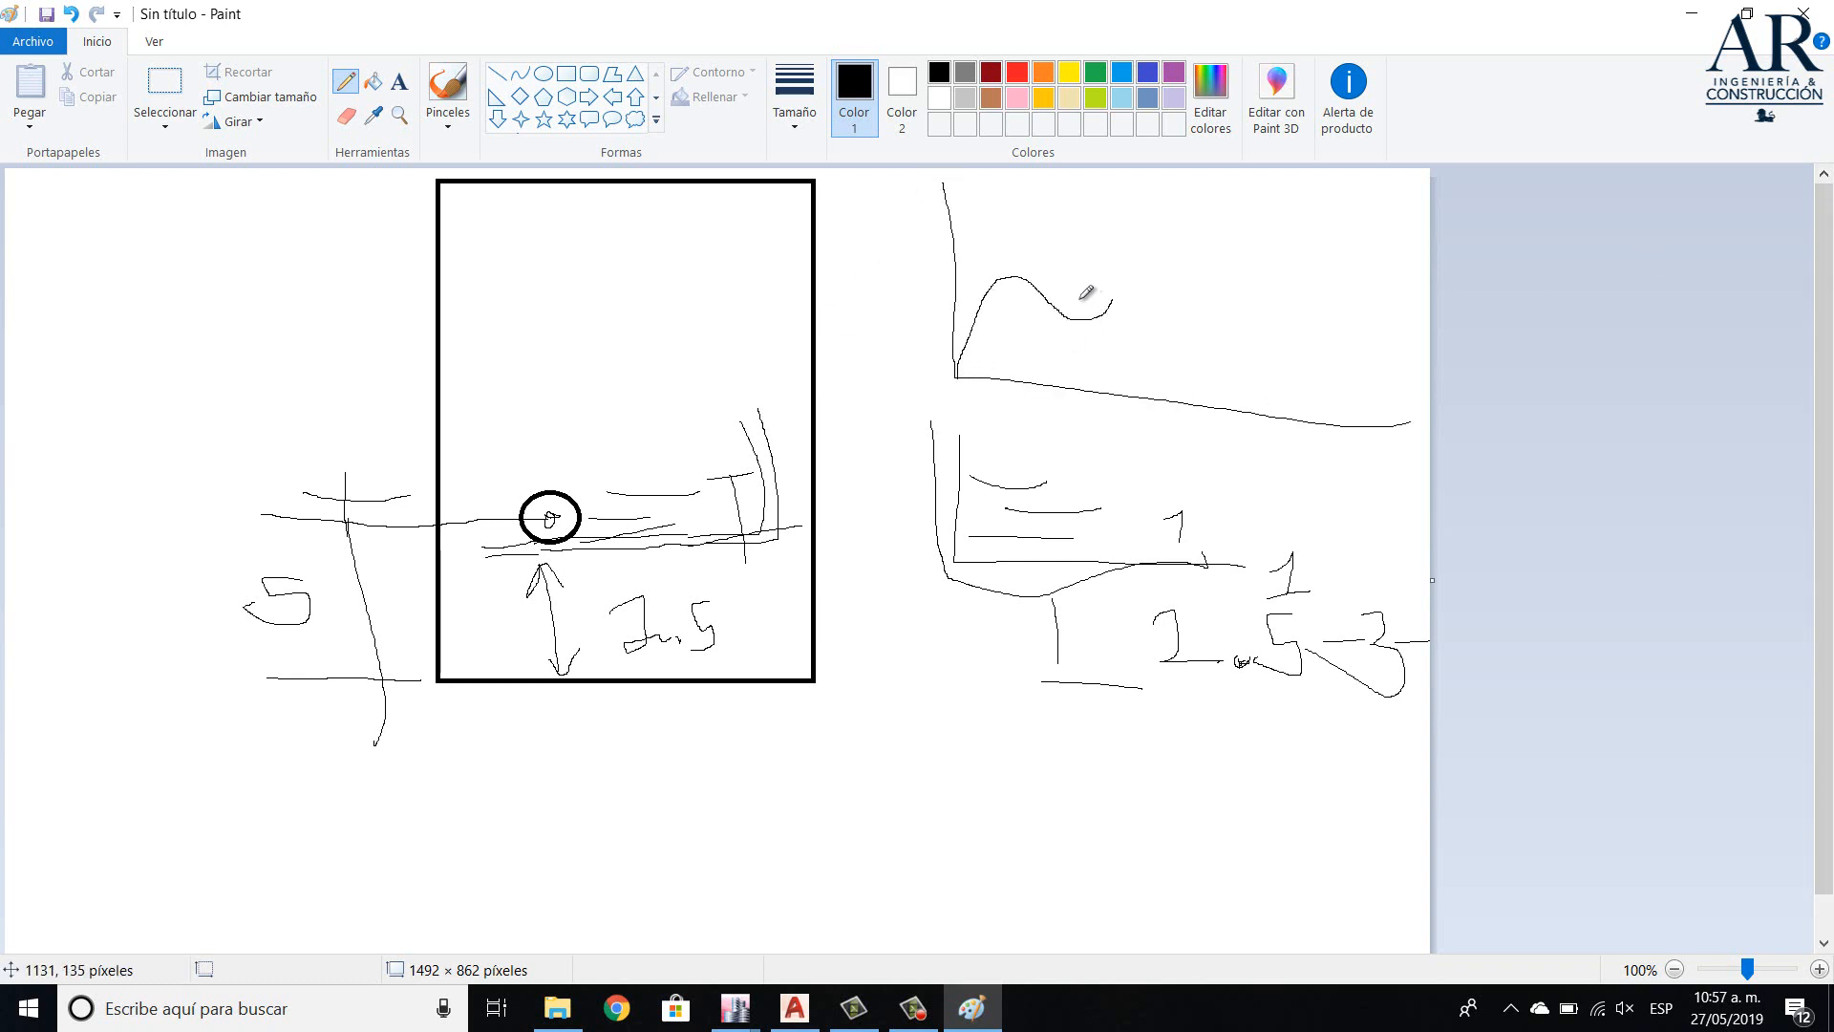
{"action": "key", "text": "ctrl+z"}
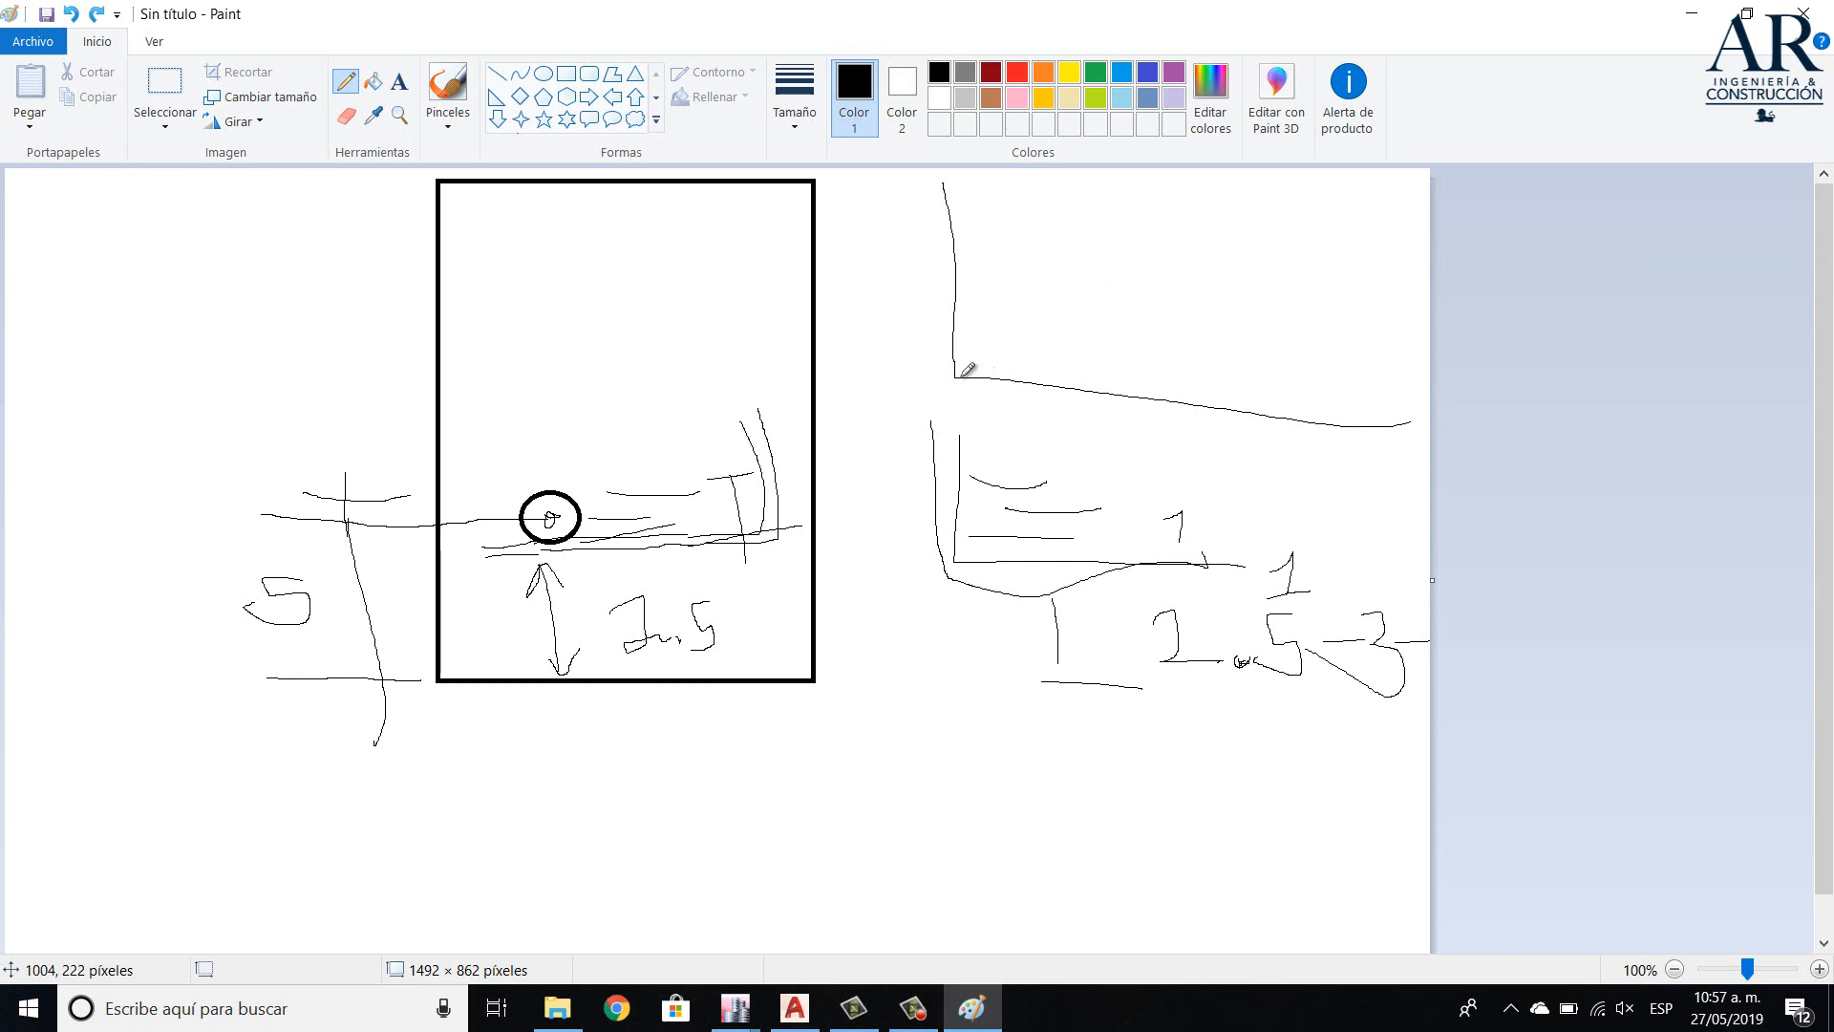
{"action": "mouse_move", "coordinate": [957, 375]}
{"action": "left_mouse_down"}
{"action": "mouse_move", "coordinate": [1015, 272]}
{"action": "mouse_move", "coordinate": [1034, 281]}
{"action": "left_mouse_up"}
{"action": "mouse_move", "coordinate": [1047, 283]}
{"action": "left_mouse_down"}
{"action": "mouse_move", "coordinate": [1080, 247]}
{"action": "mouse_move", "coordinate": [1146, 289]}
{"action": "mouse_move", "coordinate": [1164, 352]}
{"action": "mouse_move", "coordinate": [1338, 354]}
{"action": "left_mouse_up"}
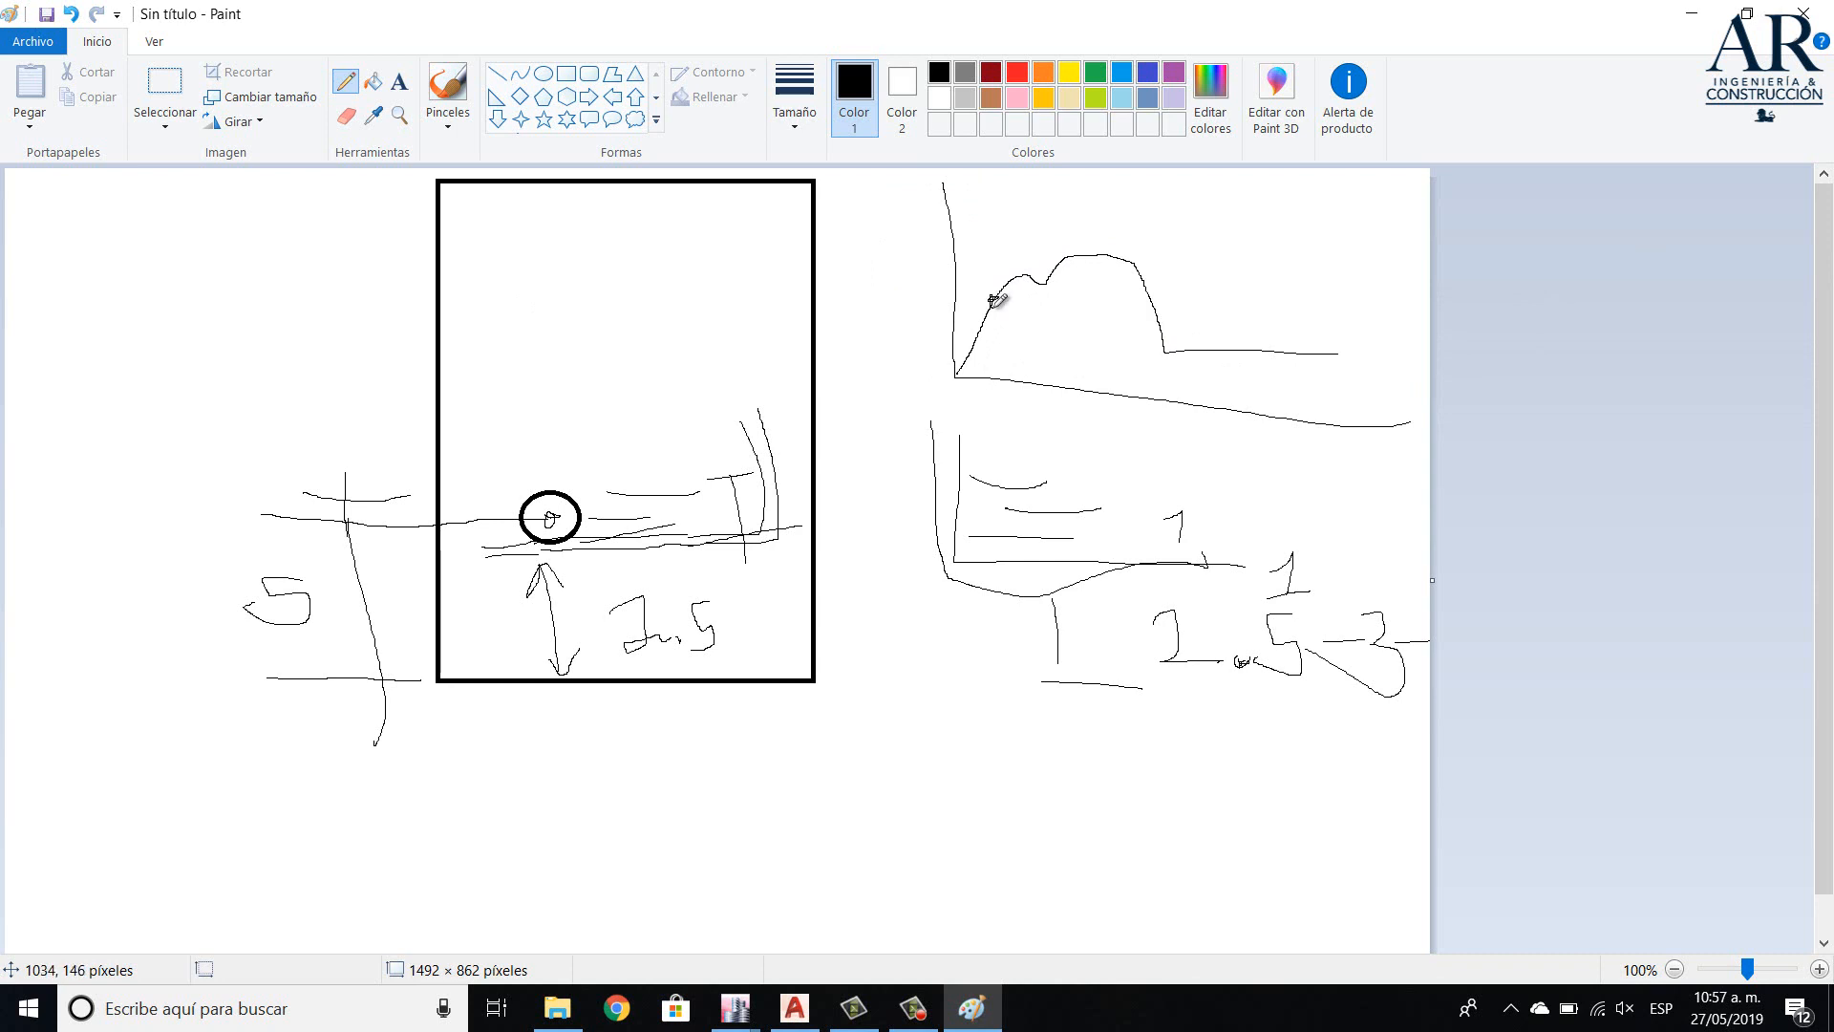
- Mark two stress levels near the first peak of the curve and label them Fy and Fye beside the vertical axis
{"action": "mouse_move", "coordinate": [975, 301]}
{"action": "left_mouse_down"}
{"action": "mouse_move", "coordinate": [888, 284]}
{"action": "mouse_move", "coordinate": [909, 275]}
{"action": "mouse_move", "coordinate": [898, 290]}
{"action": "mouse_move", "coordinate": [931, 300]}
{"action": "mouse_move", "coordinate": [912, 313]}
{"action": "left_mouse_up"}
{"action": "mouse_move", "coordinate": [940, 279]}
{"action": "left_mouse_down"}
{"action": "mouse_move", "coordinate": [965, 279]}
{"action": "mouse_move", "coordinate": [899, 262]}
{"action": "mouse_move", "coordinate": [933, 234]}
{"action": "mouse_move", "coordinate": [896, 263]}
{"action": "mouse_move", "coordinate": [946, 244]}
{"action": "left_mouse_up"}
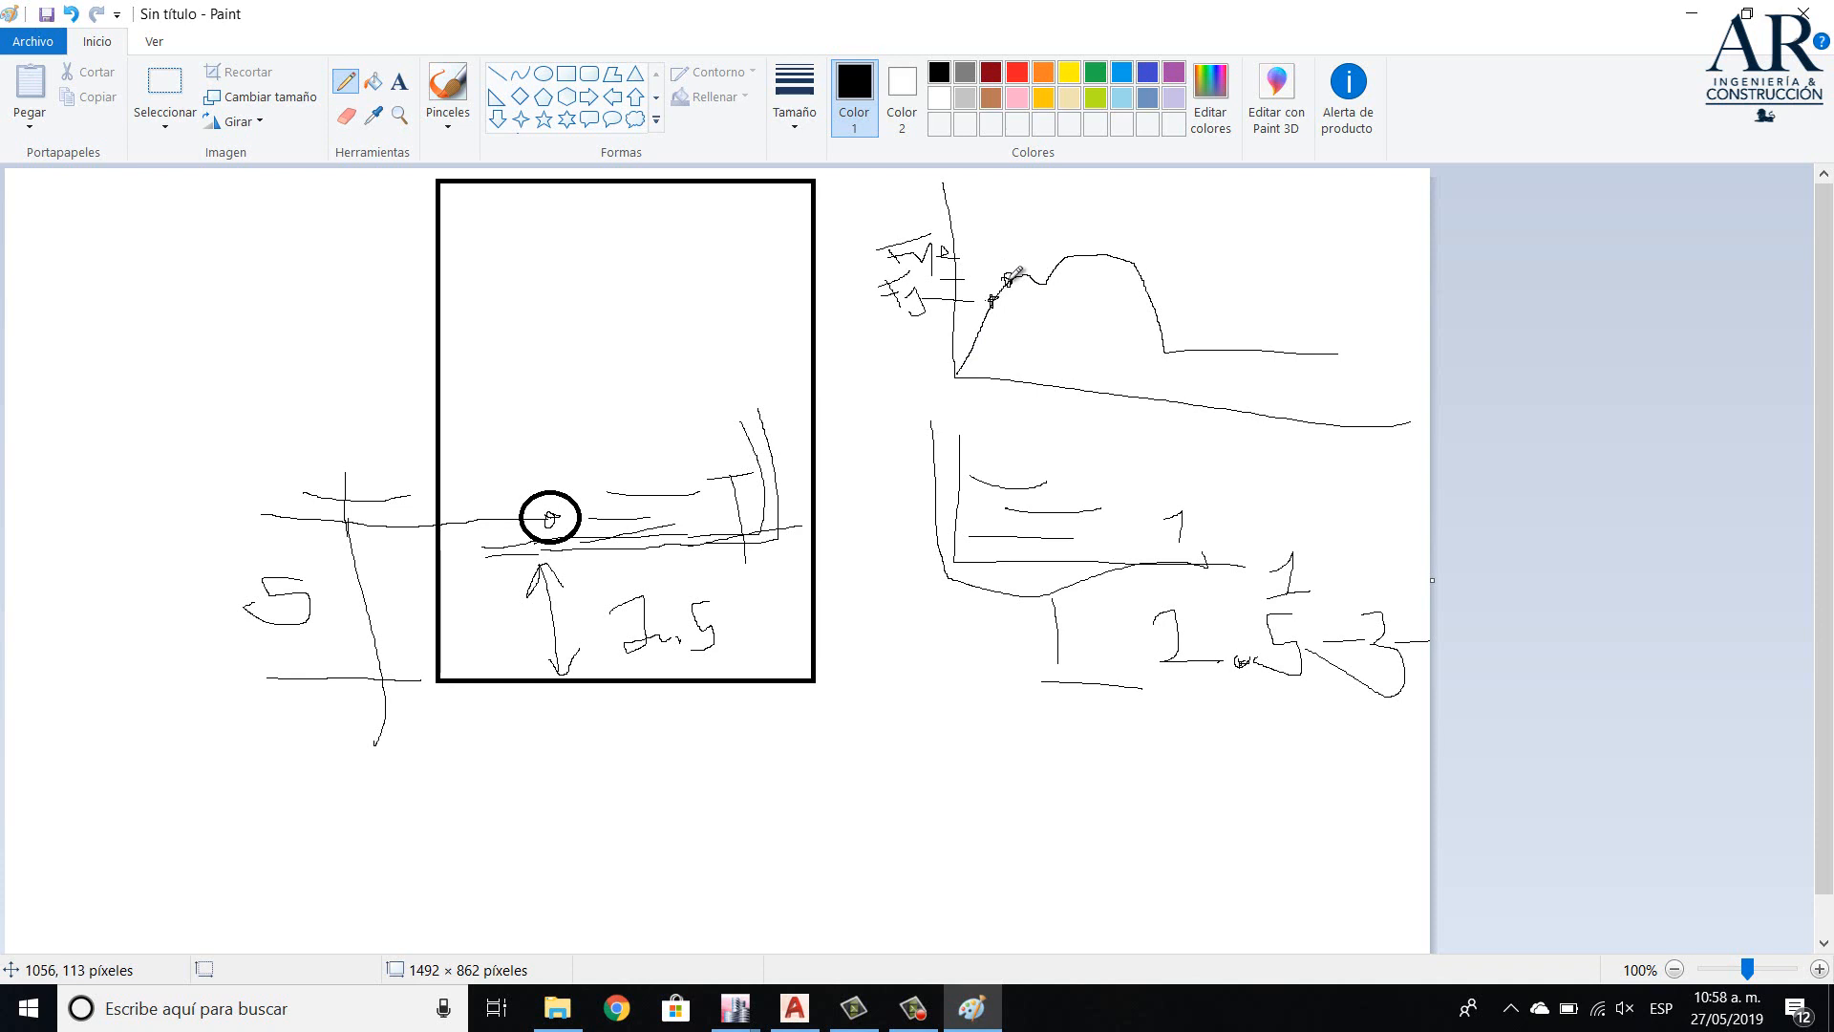
- Mark points on the first and highest peaks of the stress-strain curve and write the labels Fu and Fue beside the diagram
{"action": "left_click_drag", "start_coordinate": [1007, 277], "coordinate": [1009, 273]}
{"action": "left_click_drag", "start_coordinate": [1095, 251], "coordinate": [1100, 262]}
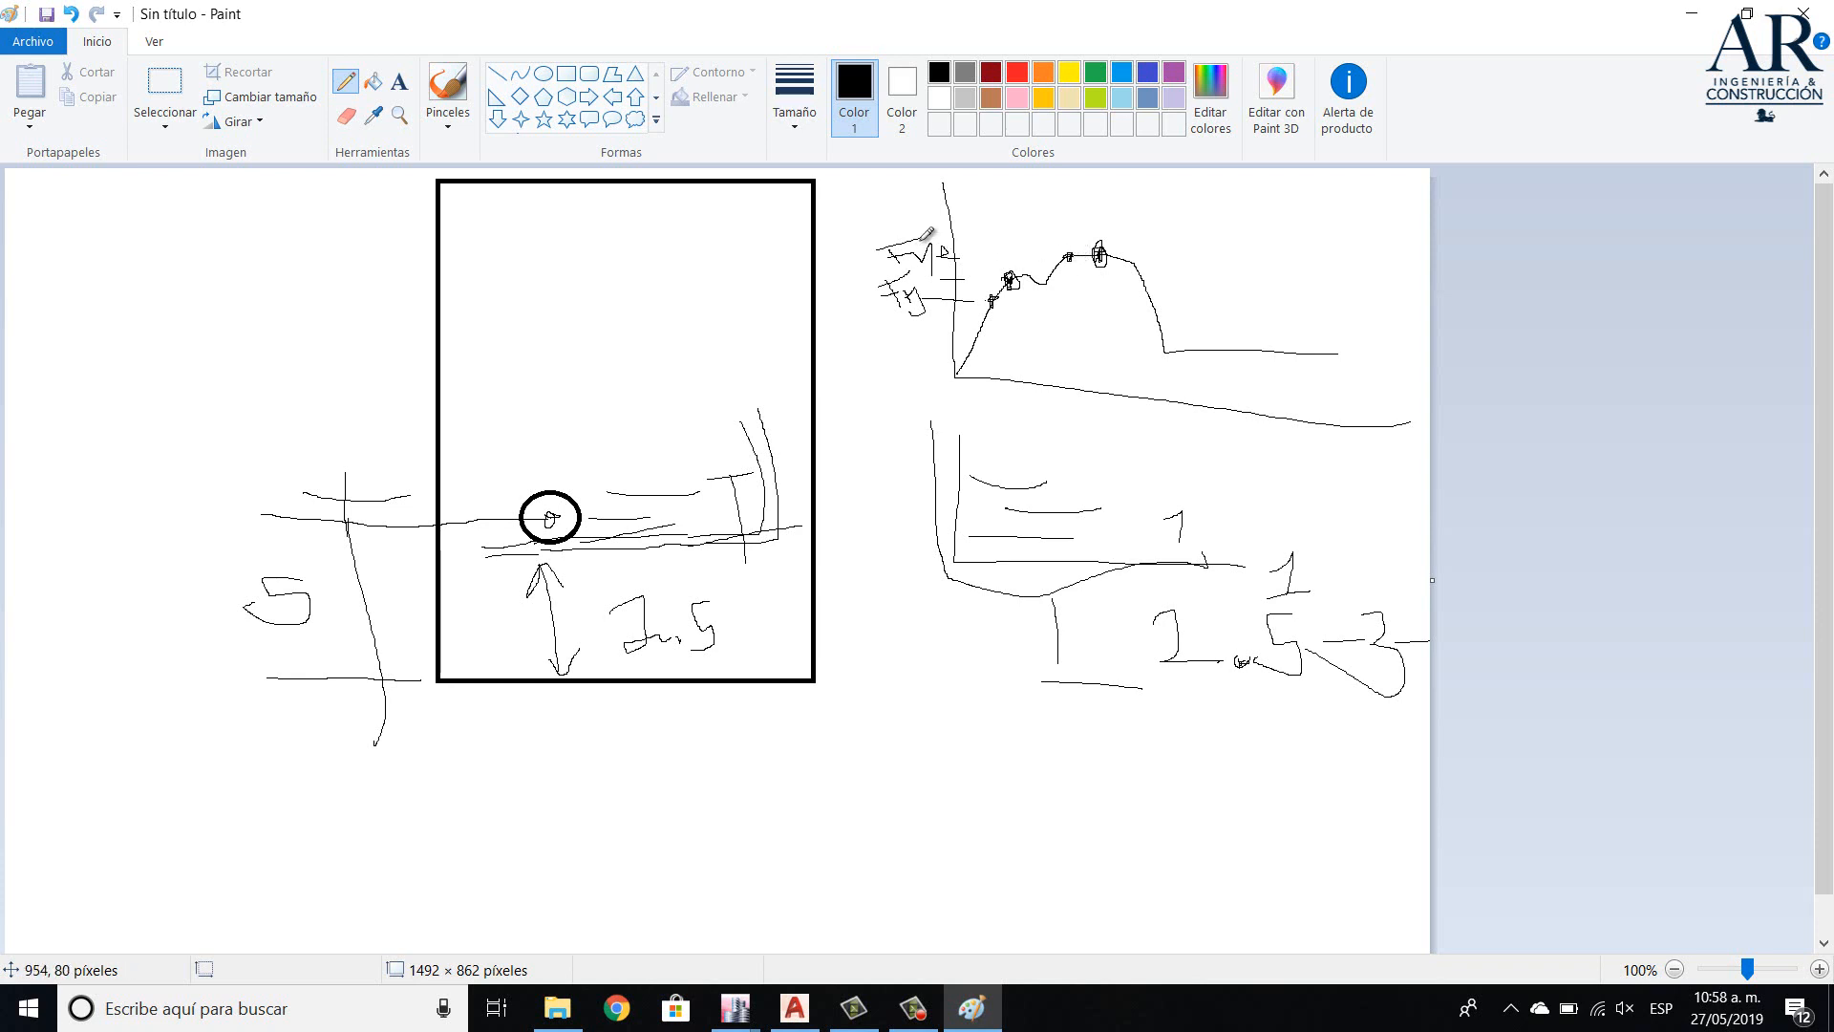
{"action": "left_click_drag", "start_coordinate": [1229, 239], "coordinate": [1242, 288]}
{"action": "mouse_move", "coordinate": [1223, 244]}
{"action": "left_mouse_down"}
{"action": "mouse_move", "coordinate": [1253, 235]}
{"action": "mouse_move", "coordinate": [1251, 255]}
{"action": "mouse_move", "coordinate": [1278, 257]}
{"action": "left_mouse_up"}
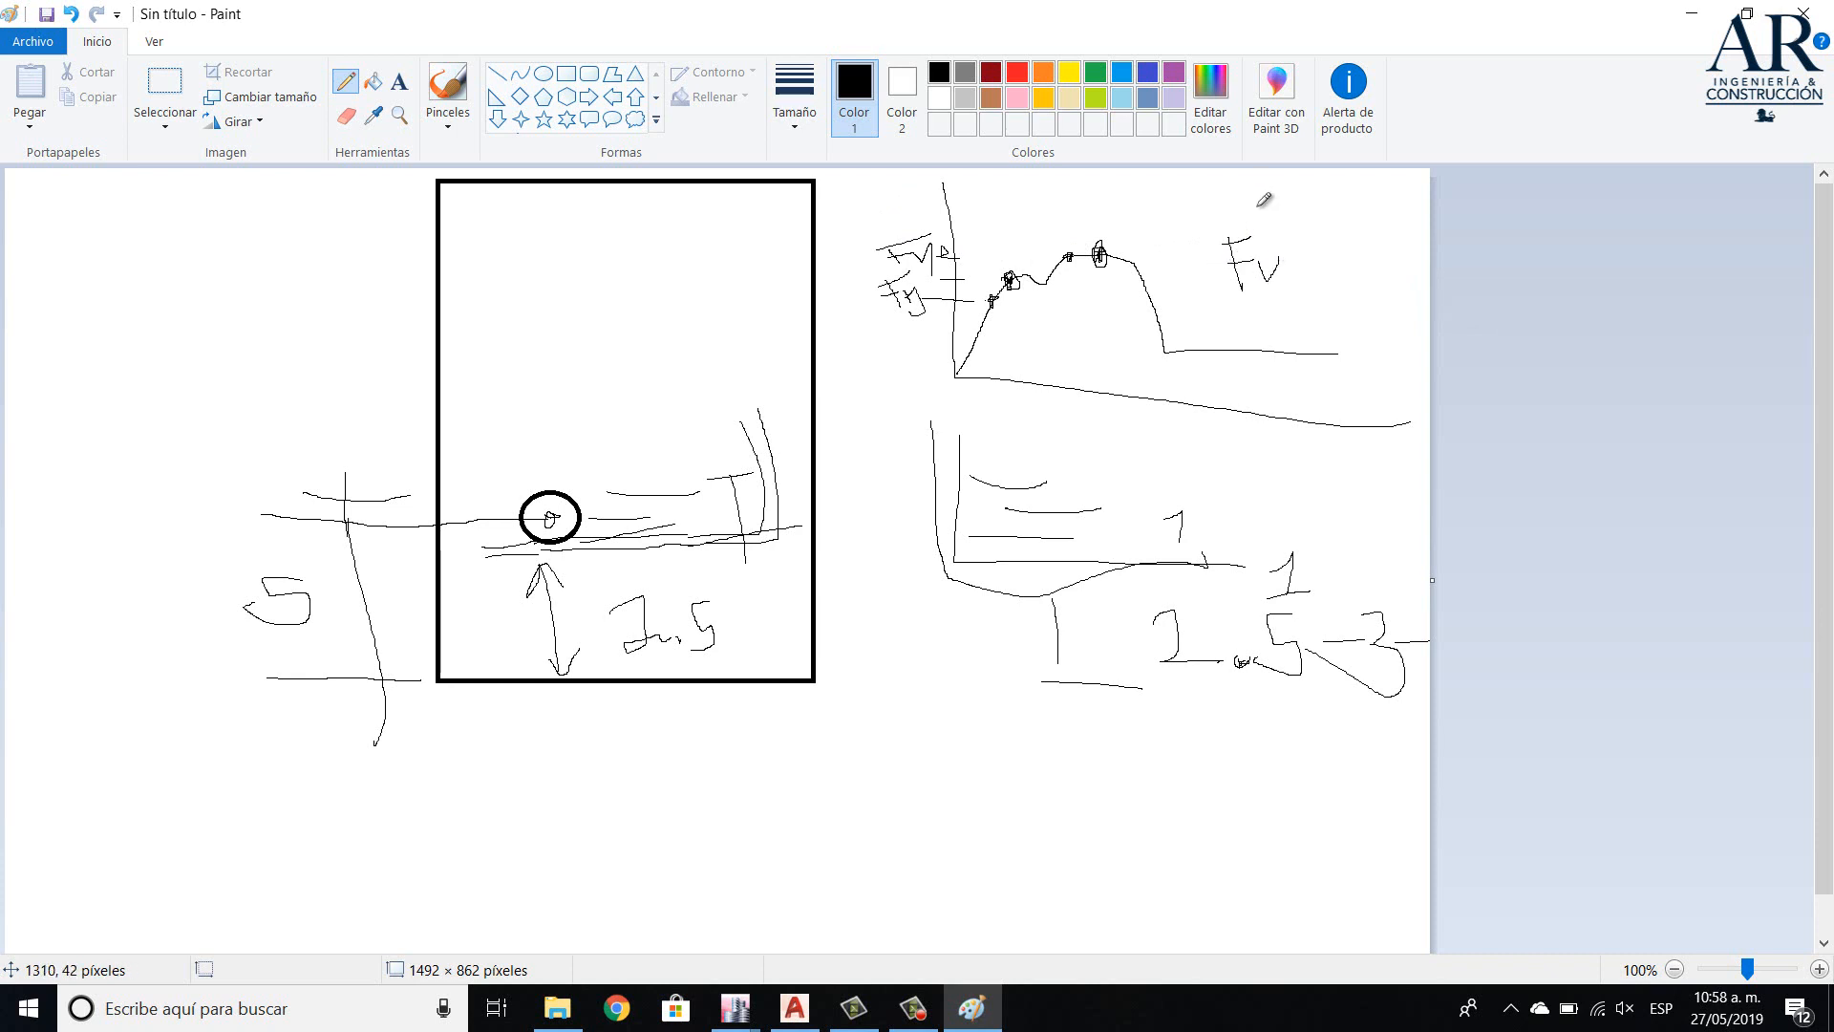
{"action": "mouse_move", "coordinate": [1283, 194]}
{"action": "left_mouse_down"}
{"action": "mouse_move", "coordinate": [1256, 240]}
{"action": "mouse_move", "coordinate": [1322, 233]}
{"action": "left_mouse_up"}
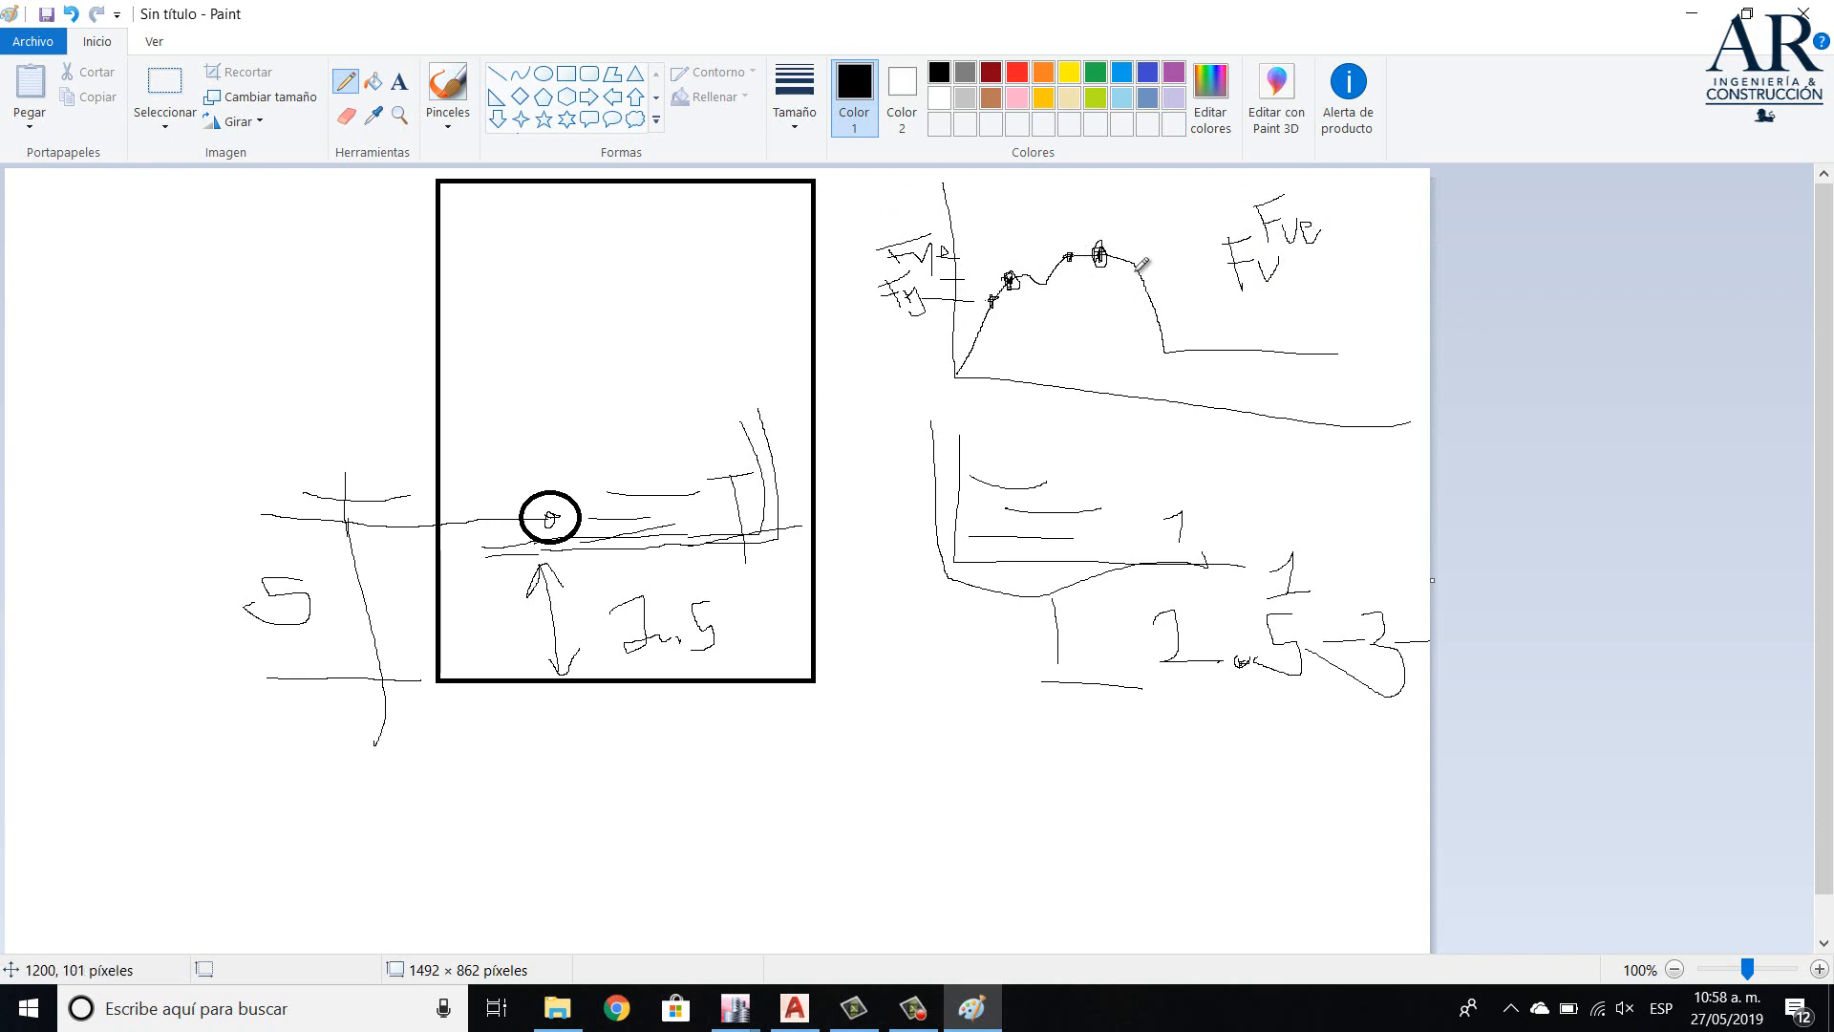
- Trace extra strokes over the curve's descending branch and flat tail, extending them down past the horizontal axis
{"action": "left_click_drag", "start_coordinate": [1167, 356], "coordinate": [1373, 379]}
{"action": "left_click_drag", "start_coordinate": [1173, 358], "coordinate": [1328, 378]}
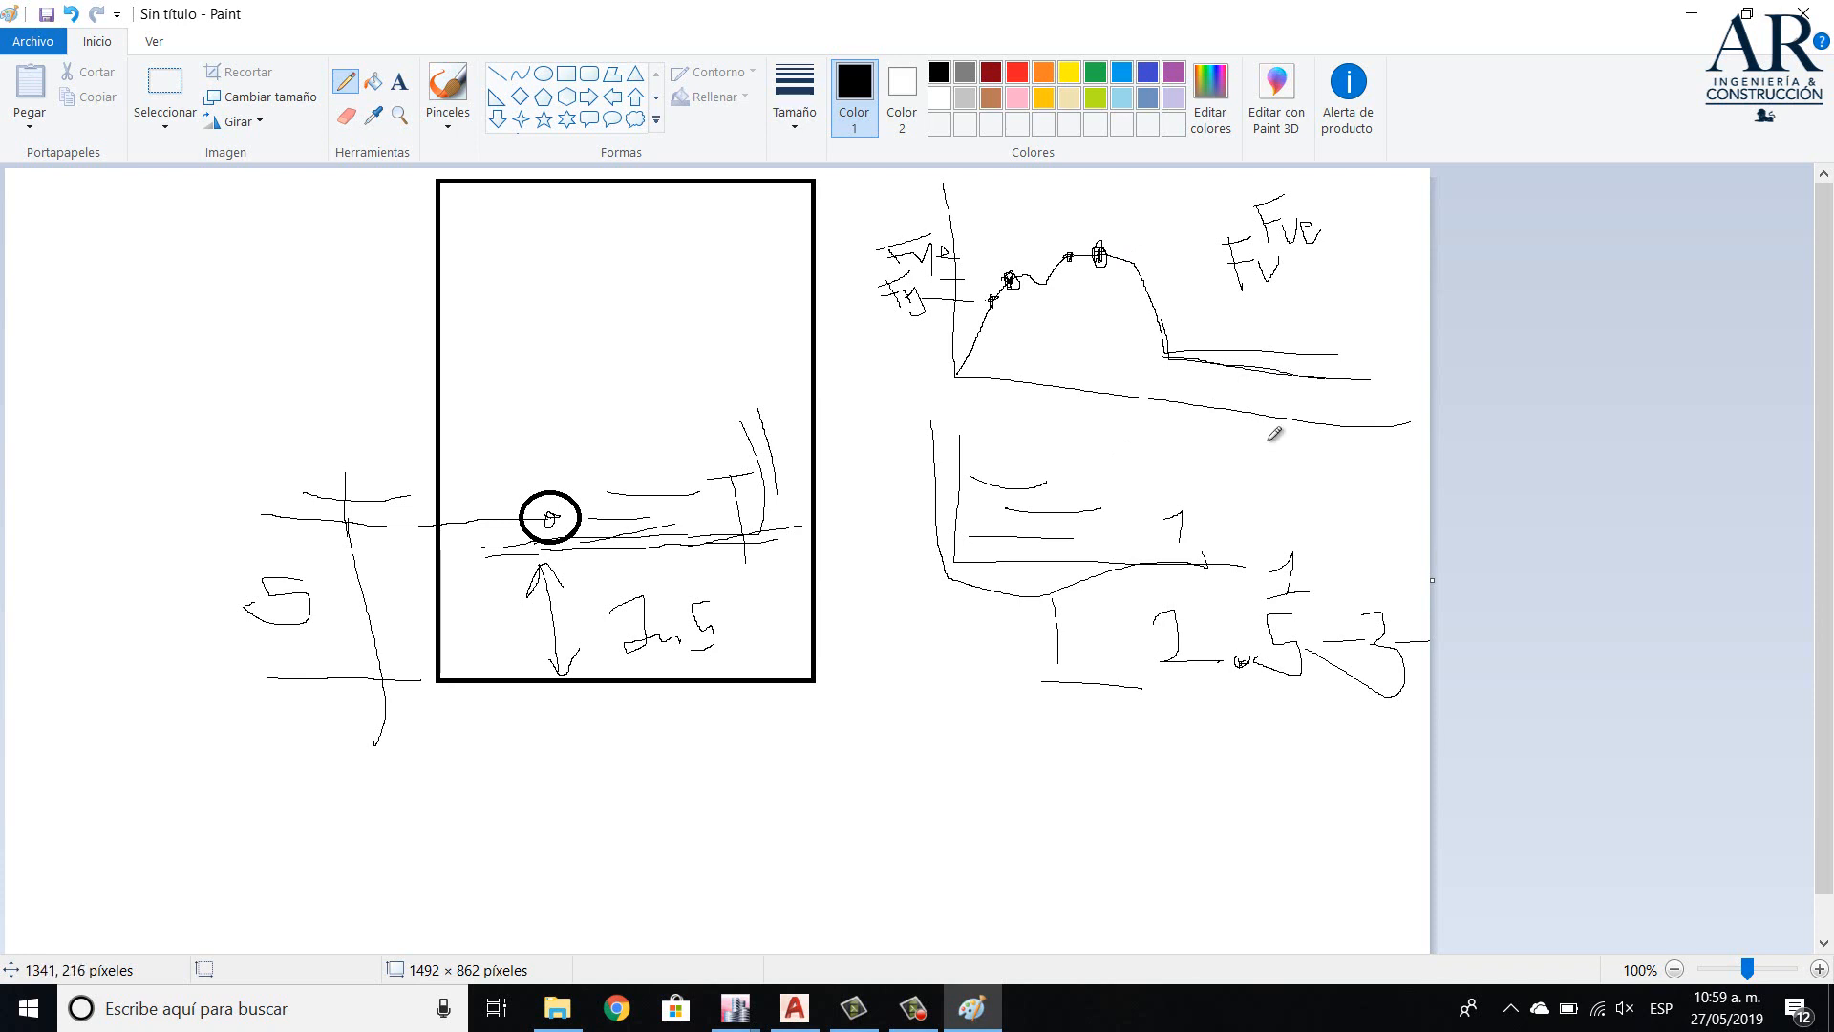
{"action": "mouse_move", "coordinate": [1111, 258]}
{"action": "left_mouse_down"}
{"action": "mouse_move", "coordinate": [1160, 344]}
{"action": "mouse_move", "coordinate": [1341, 359]}
{"action": "left_mouse_up"}
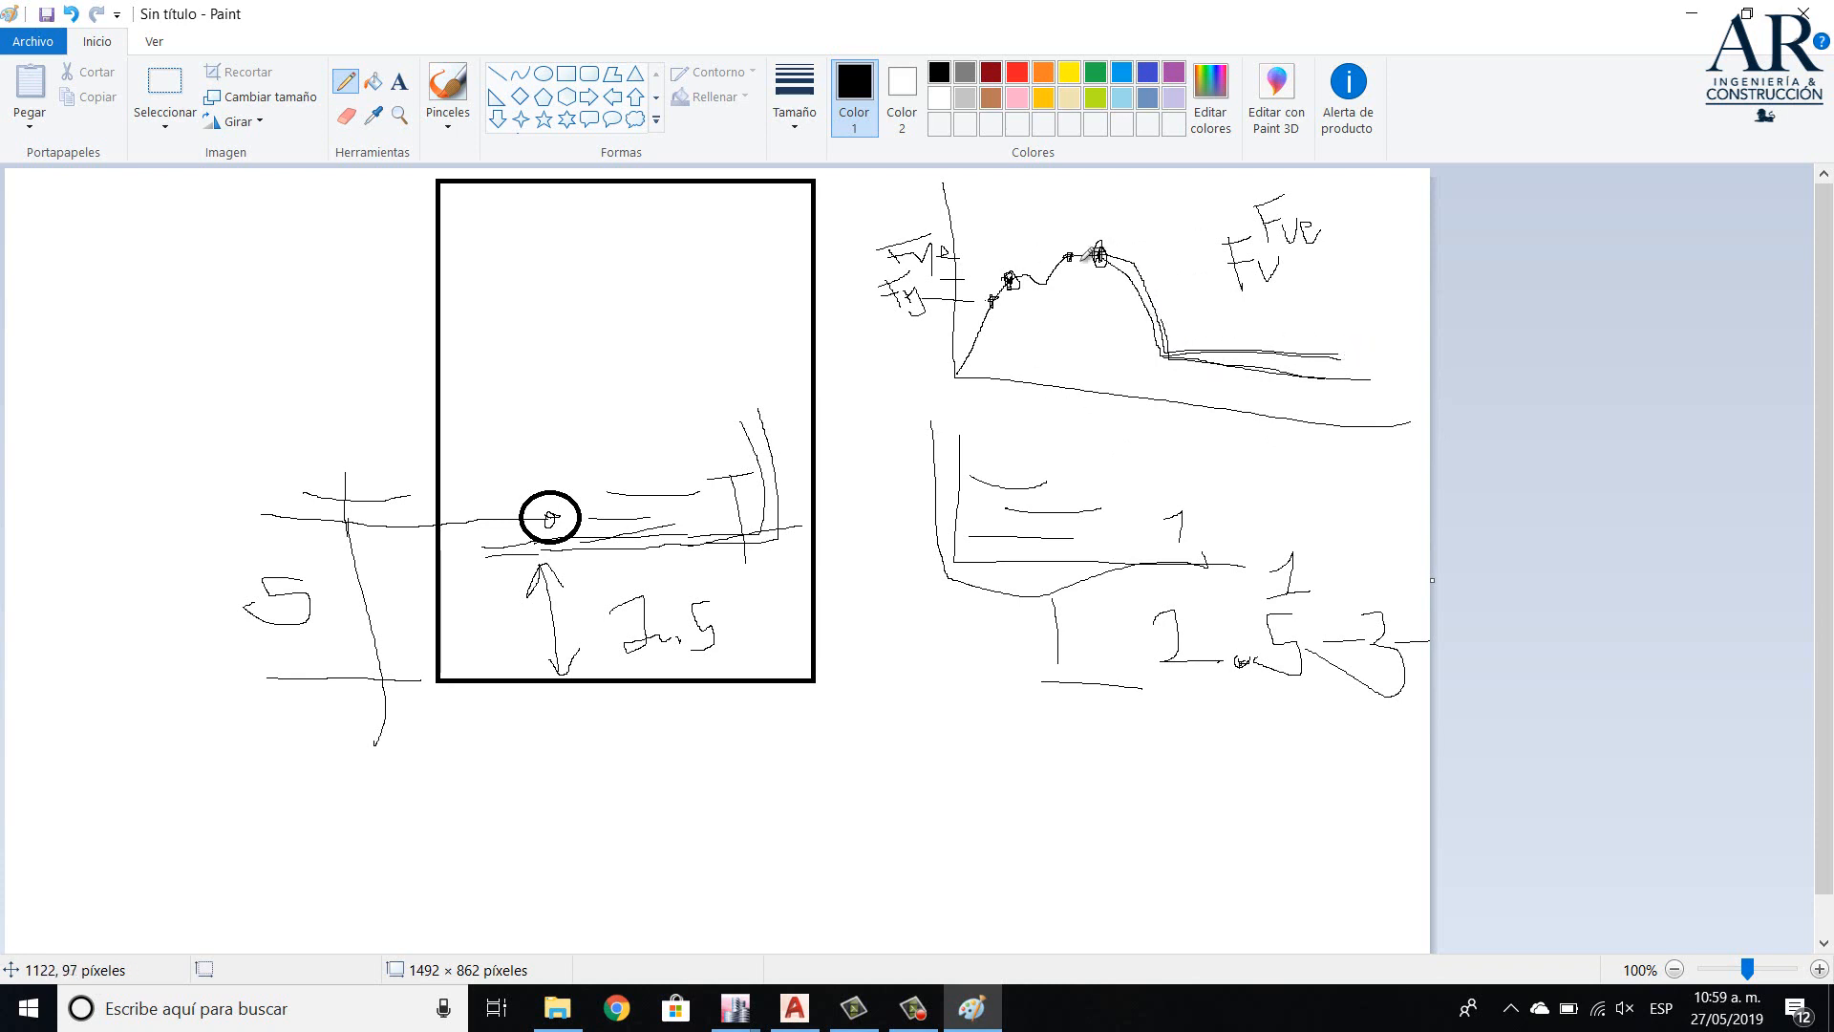
{"action": "mouse_move", "coordinate": [1091, 254]}
{"action": "left_mouse_down"}
{"action": "mouse_move", "coordinate": [1128, 269]}
{"action": "mouse_move", "coordinate": [1164, 435]}
{"action": "mouse_move", "coordinate": [1502, 472]}
{"action": "left_mouse_up"}
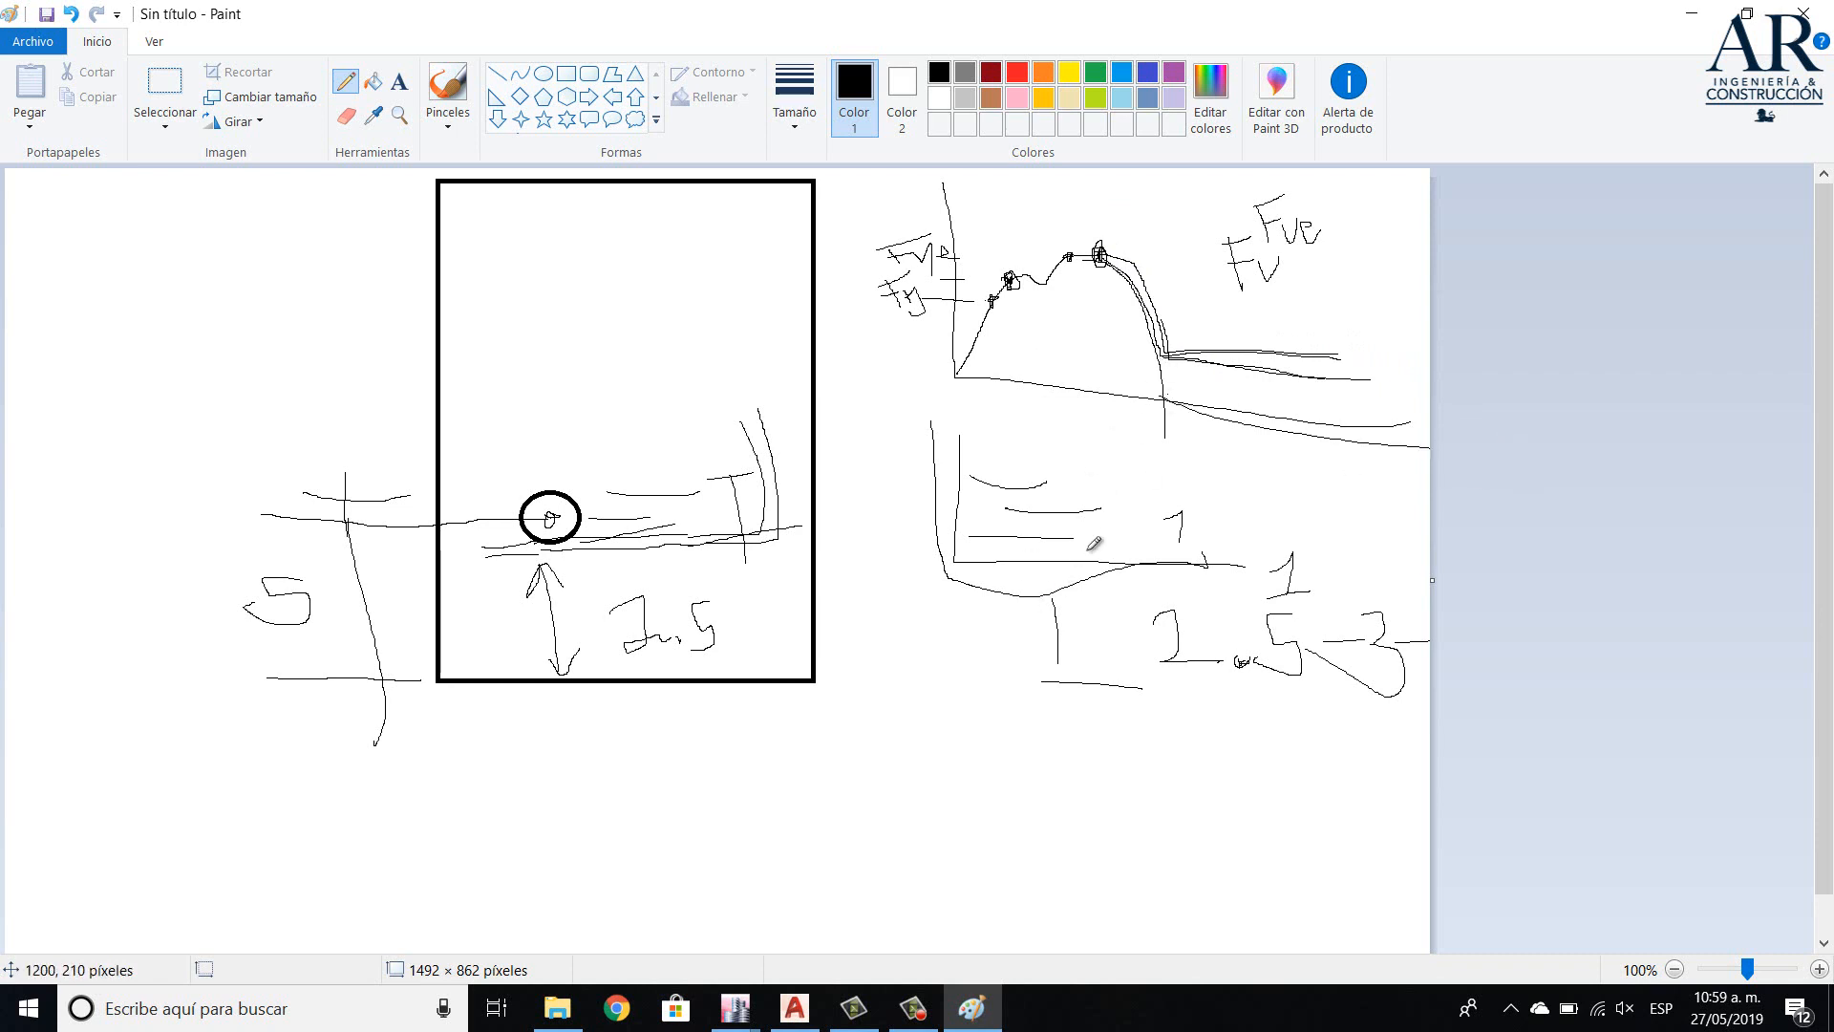
- Switch to the clase 1 model in ETABS and rename the Estri fy 2530kg/cm2 material as Alambron fy 2530kg/cm2
{"action": "left_click", "coordinate": [793, 1008]}
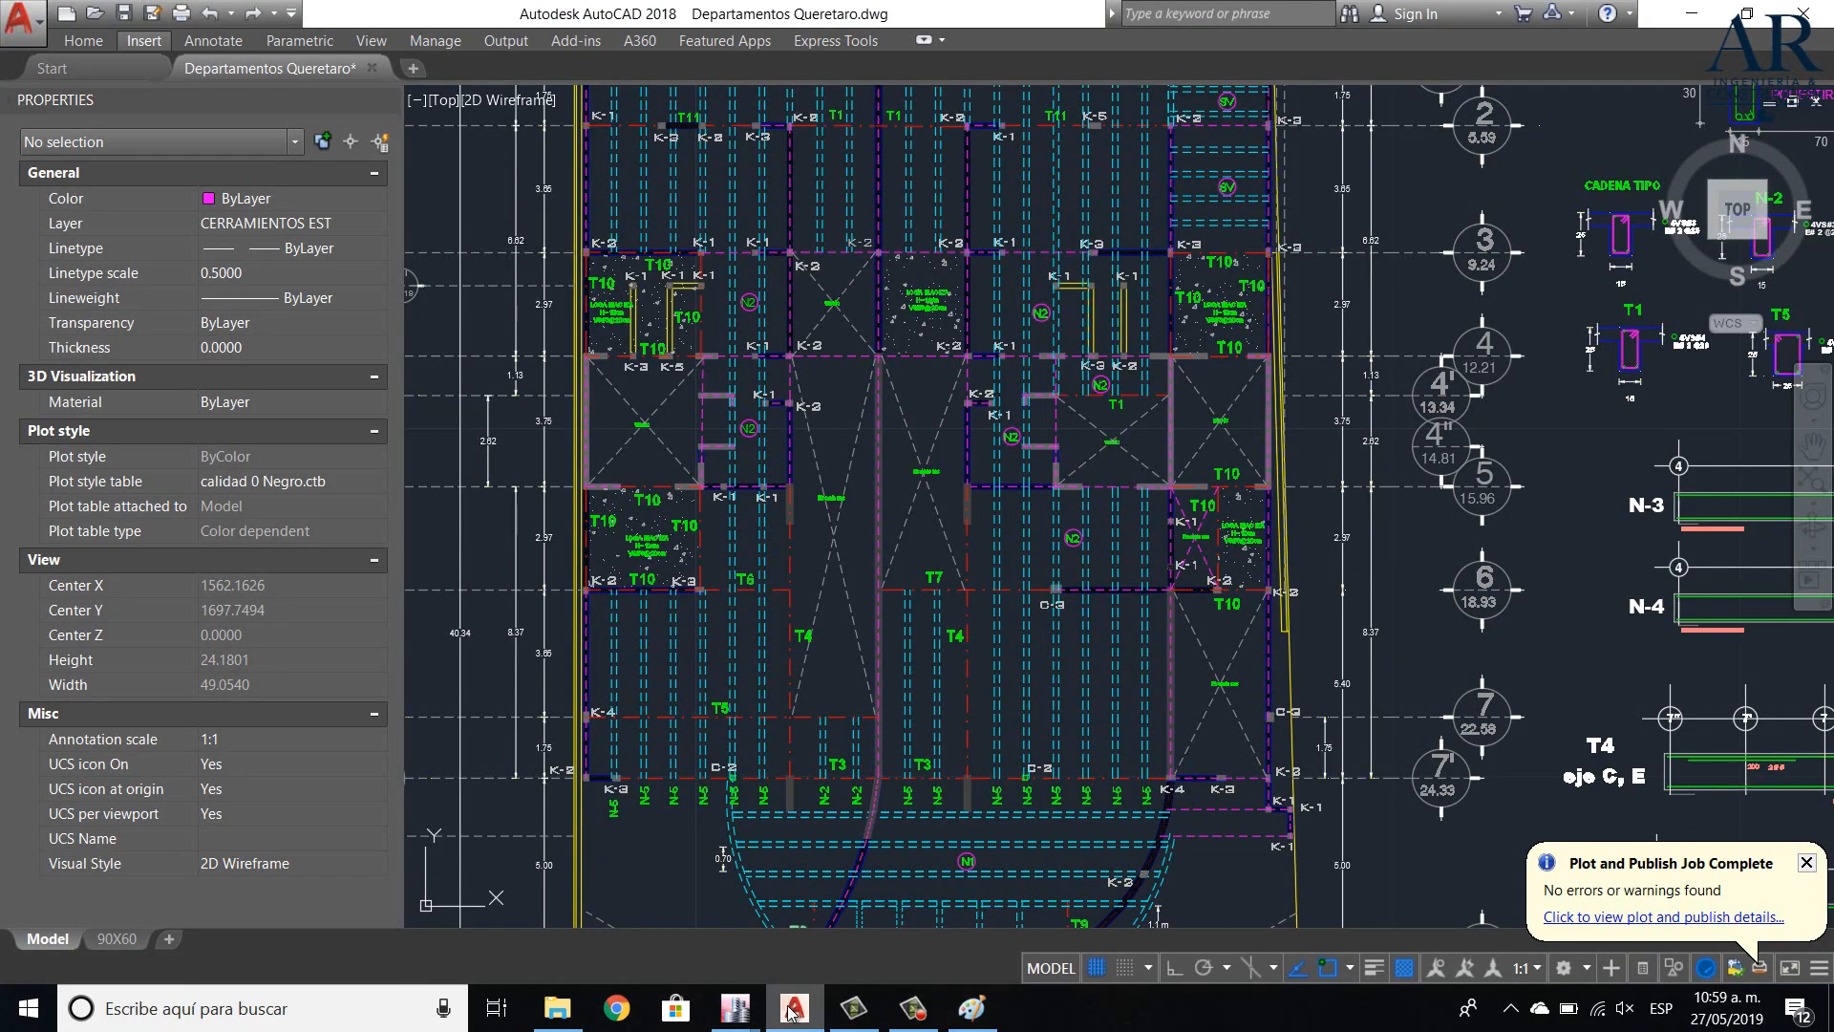
{"action": "left_click", "coordinate": [793, 1008]}
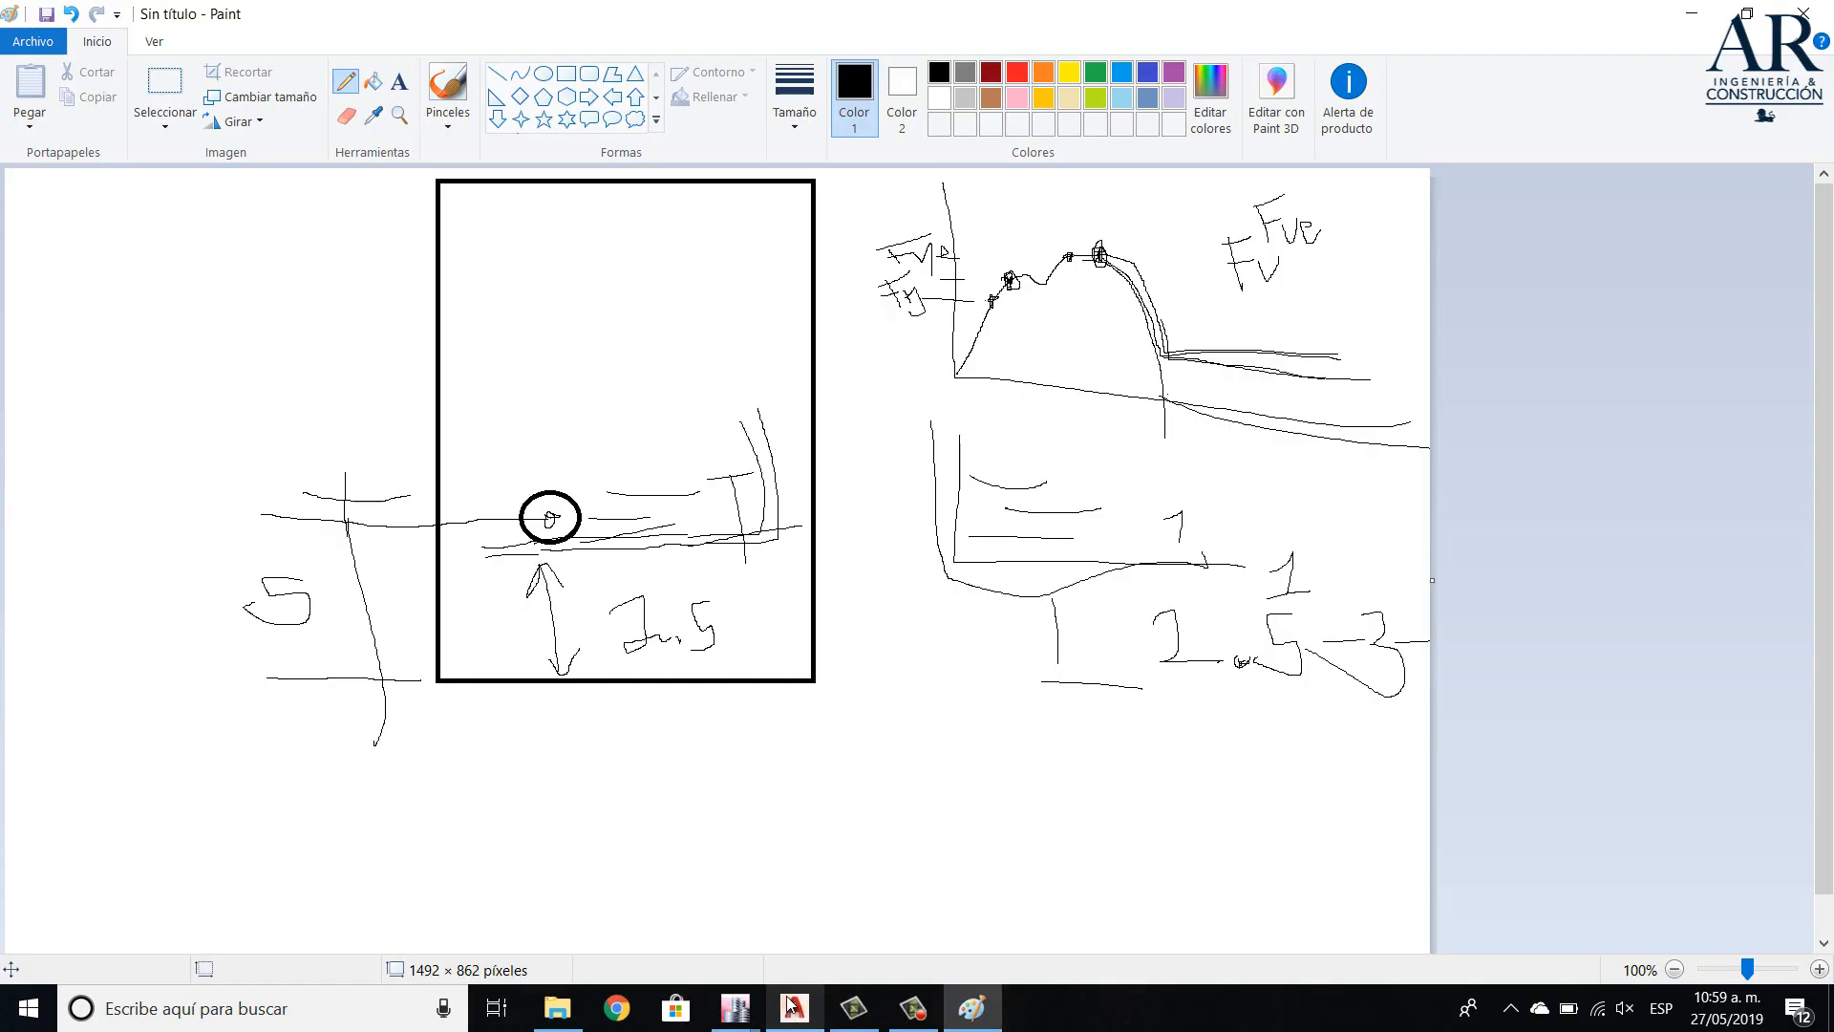
{"action": "mouse_move", "coordinate": [733, 1011]}
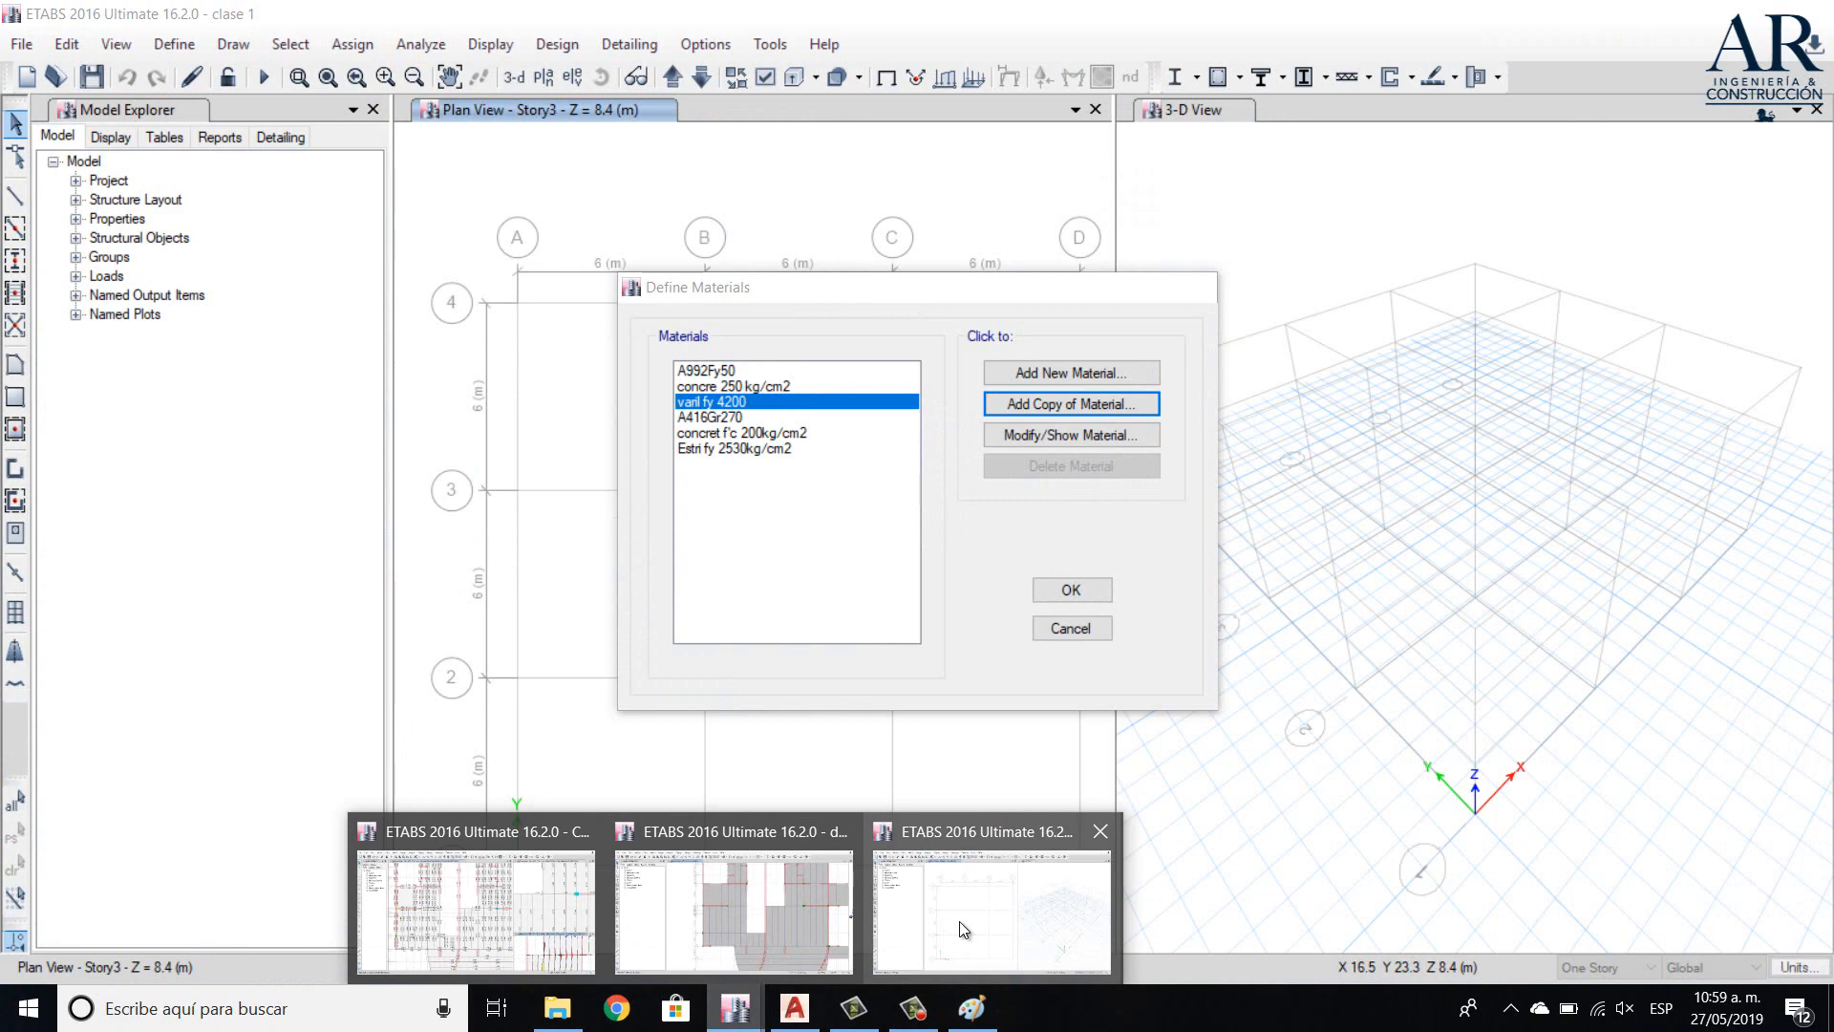
{"action": "left_click", "coordinate": [959, 921]}
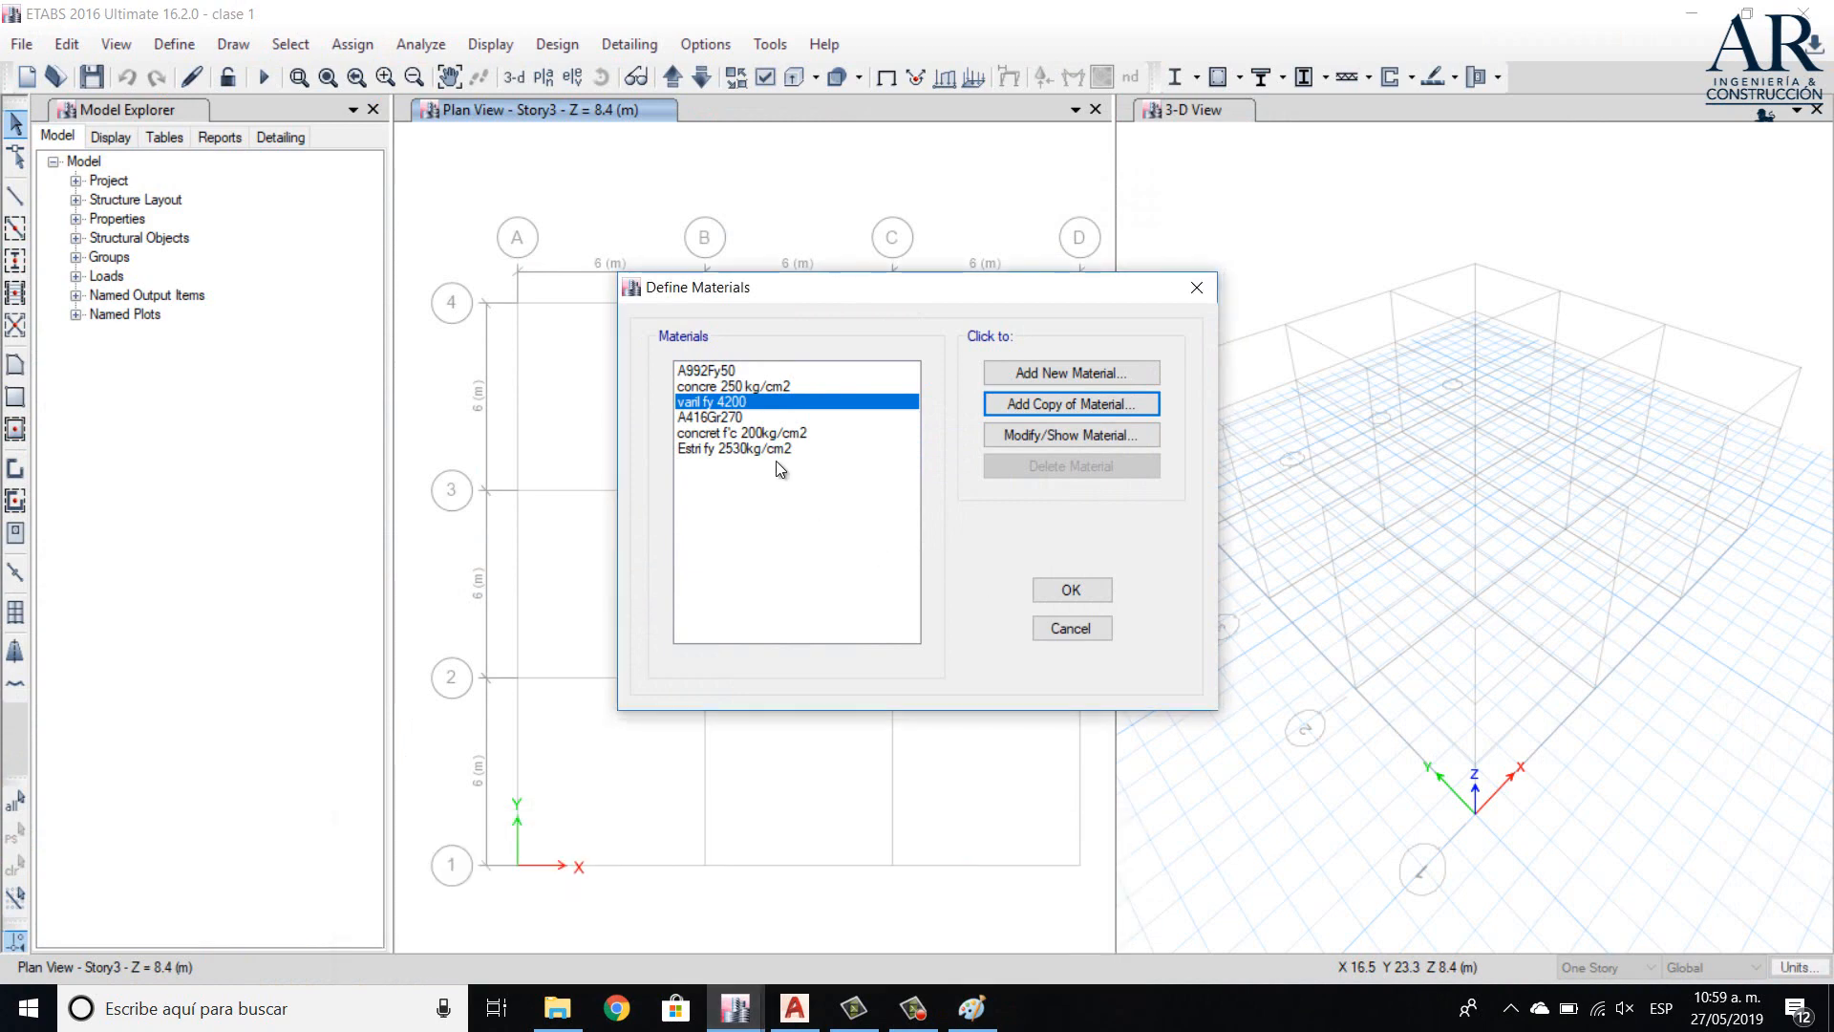
{"action": "left_click", "coordinate": [754, 450]}
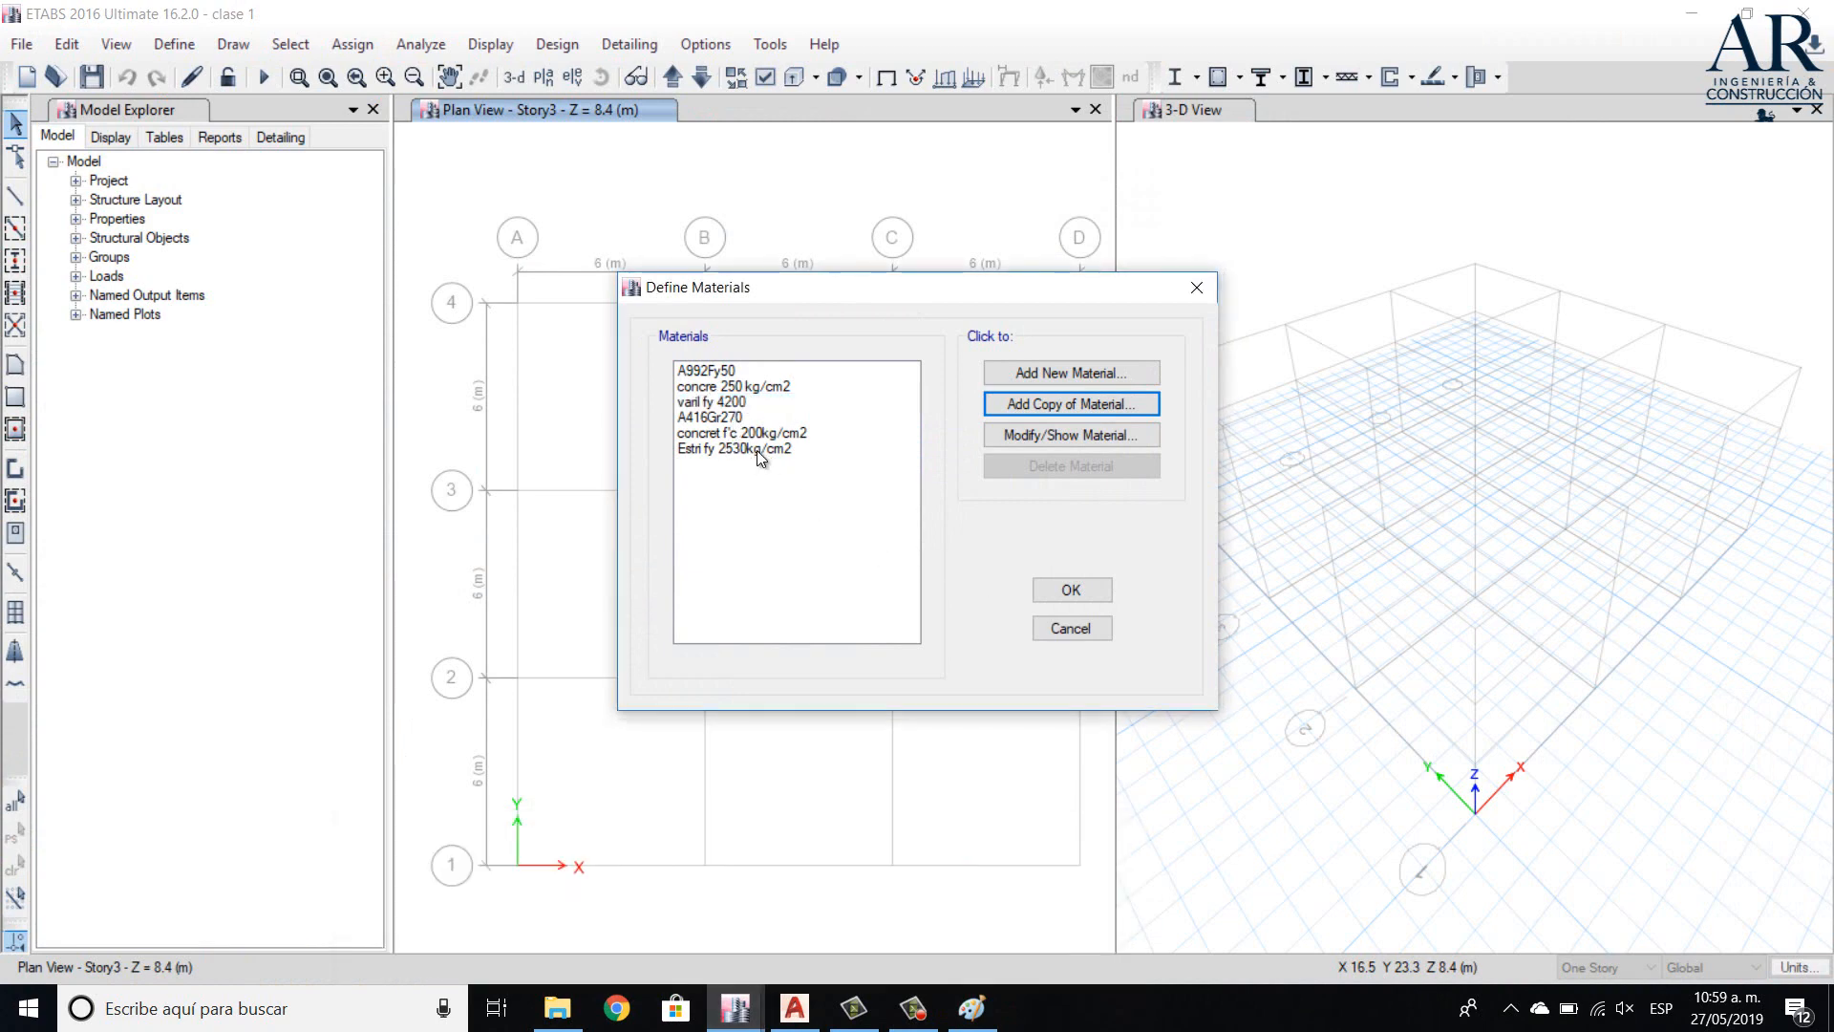
{"action": "left_click", "coordinate": [1051, 439]}
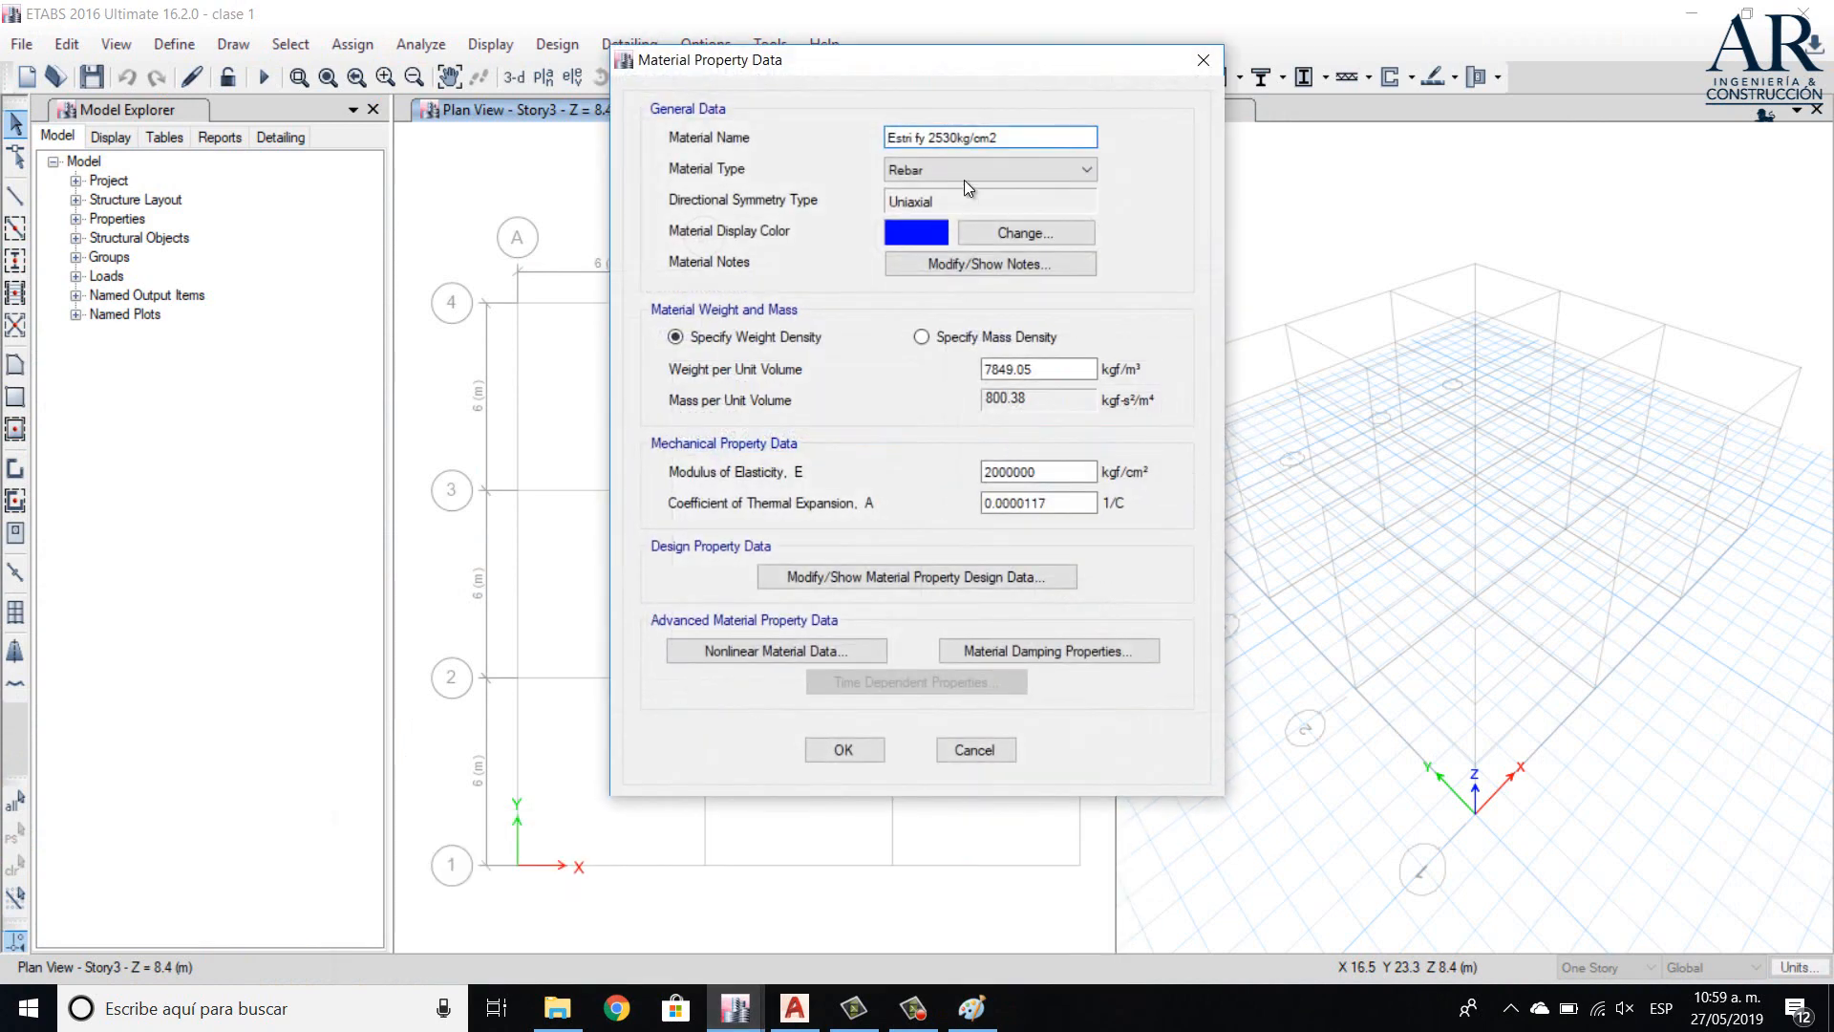
{"action": "left_click_drag", "start_coordinate": [913, 138], "coordinate": [810, 158]}
{"action": "type", "text": "Alambron"}
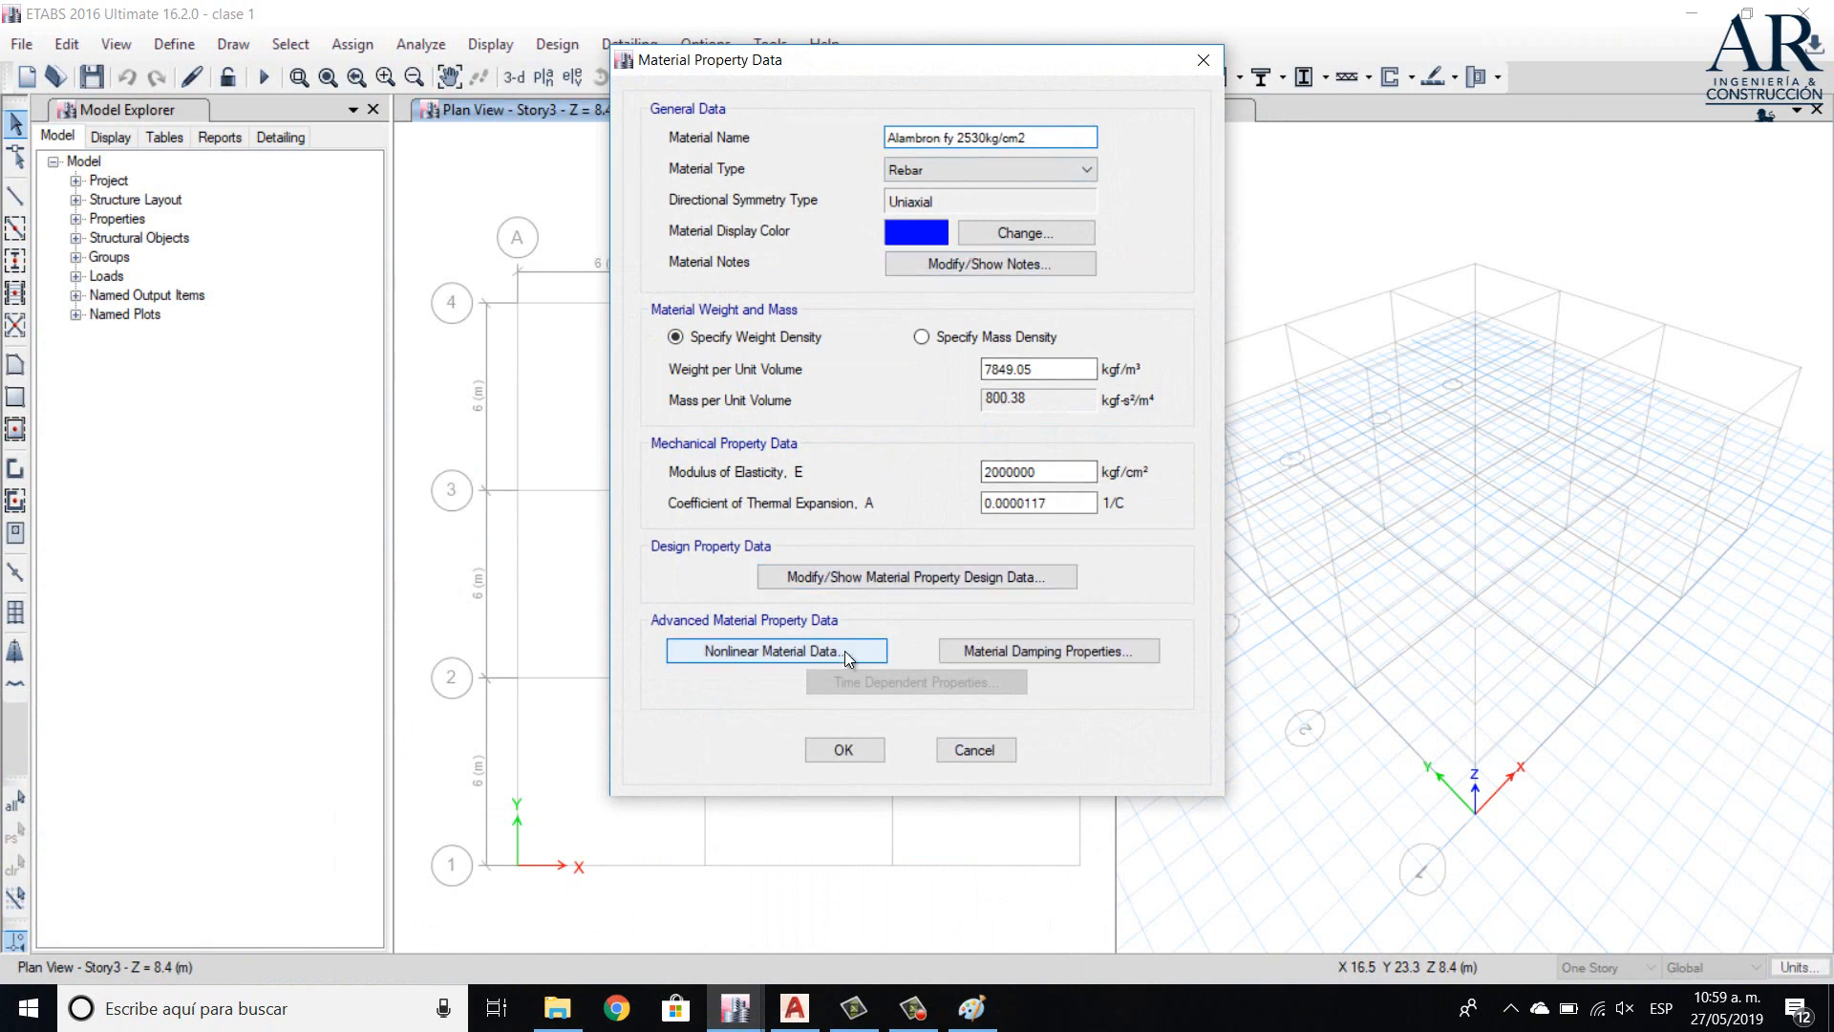
- In the Alambron material's design data, set the minimum yield strength Fy to 2530 and minimum tensile strength Fu to 3163 kgf/cm²
{"action": "left_click", "coordinate": [891, 578]}
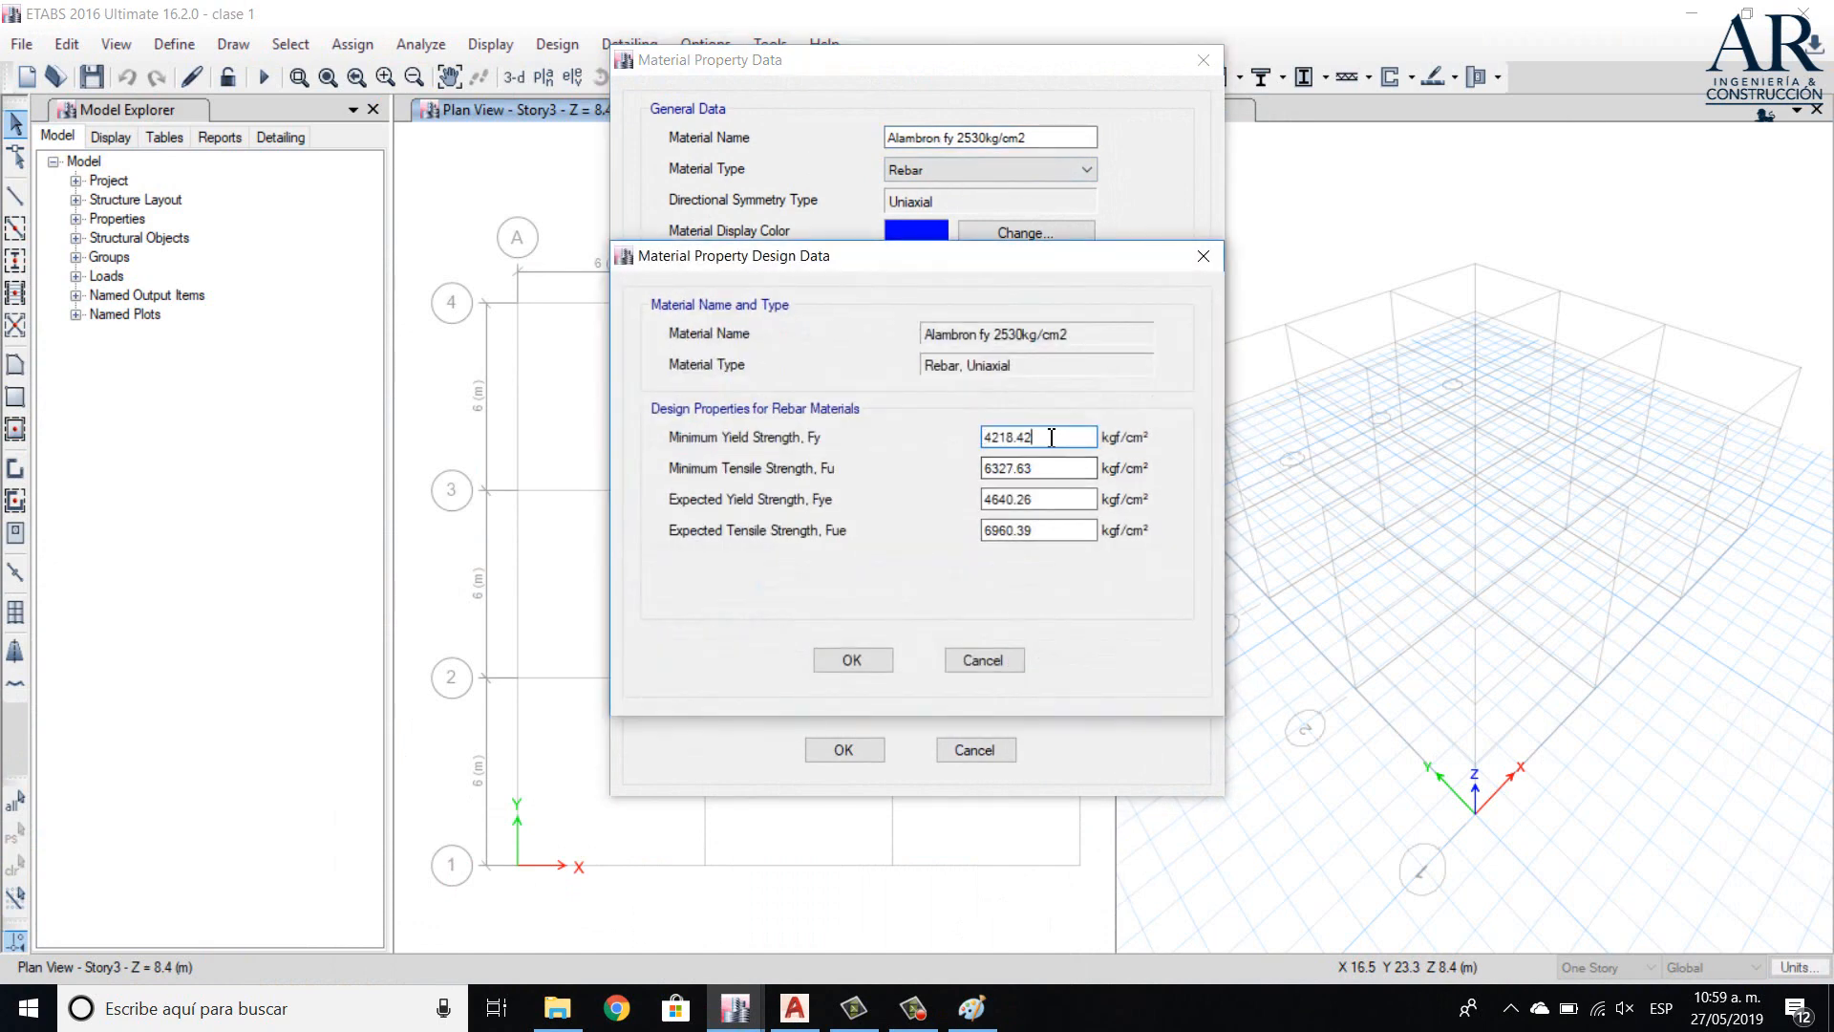
{"action": "left_click_drag", "start_coordinate": [1051, 436], "coordinate": [943, 450]}
{"action": "type", "text": "2530"}
{"action": "left_click_drag", "start_coordinate": [1051, 468], "coordinate": [980, 468]}
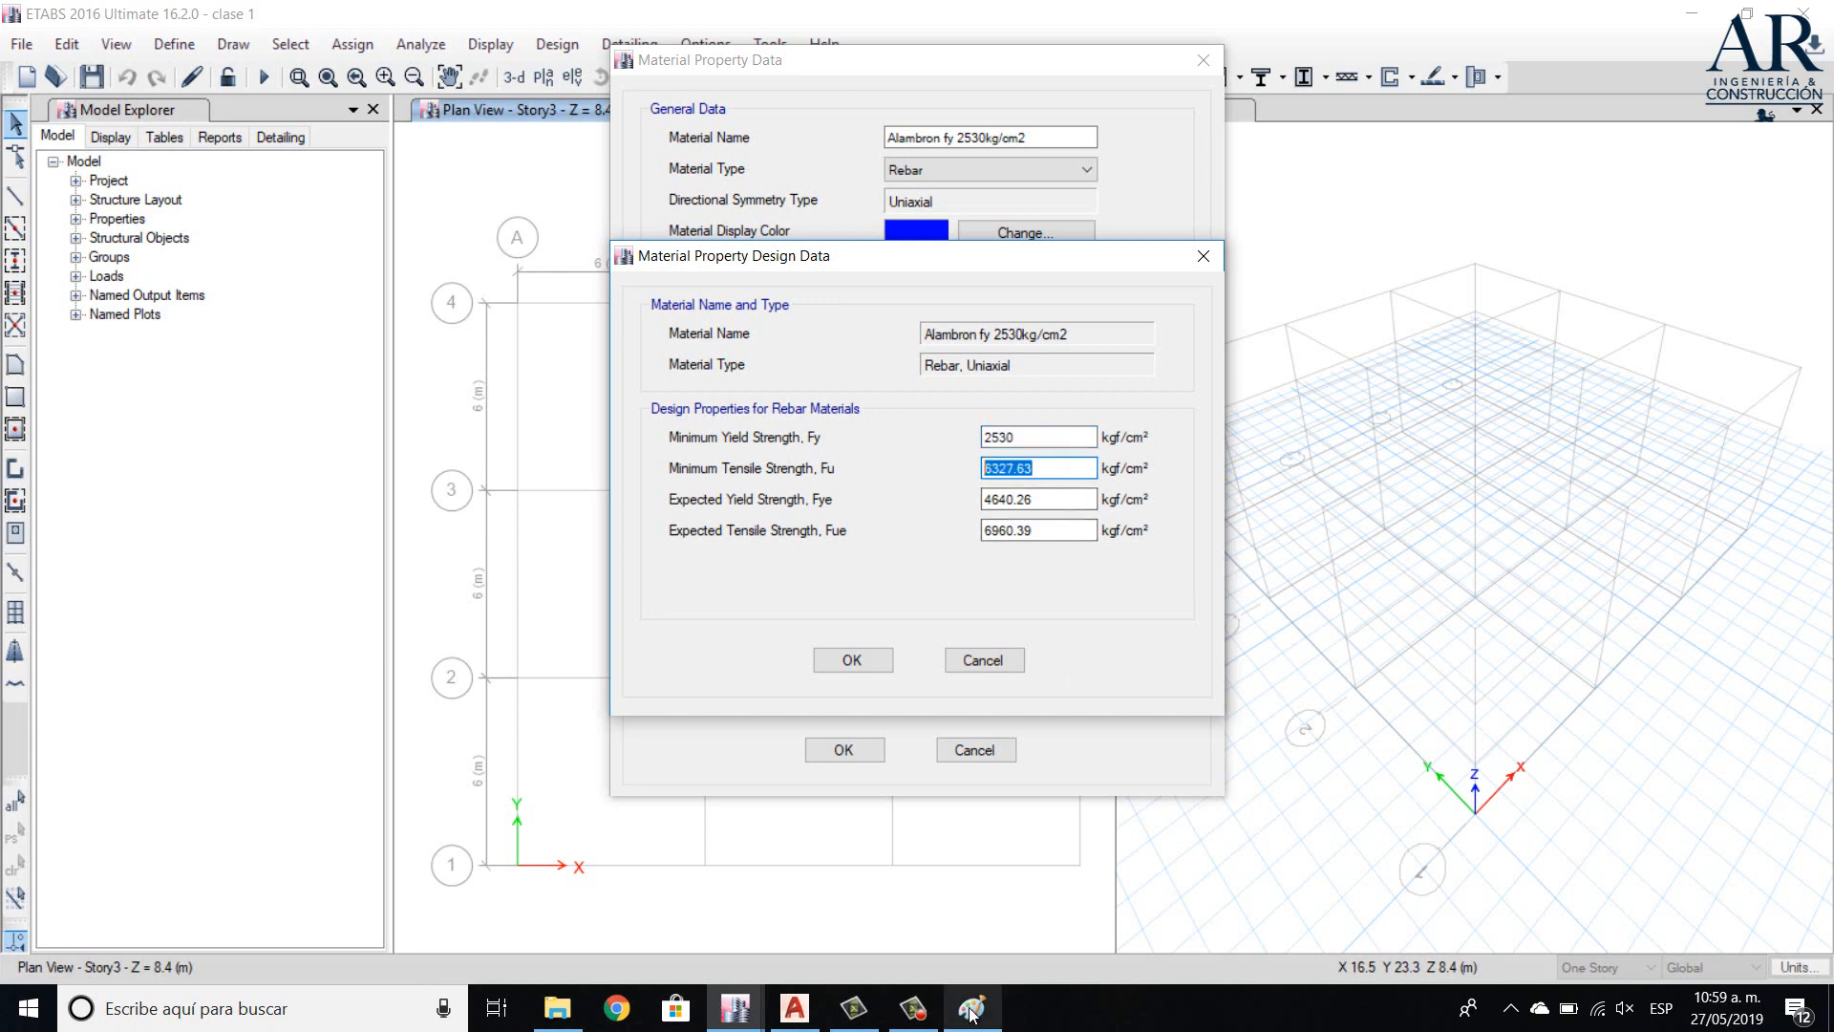
{"action": "mouse_move", "coordinate": [735, 1008]}
{"action": "mouse_move", "coordinate": [529, 909]}
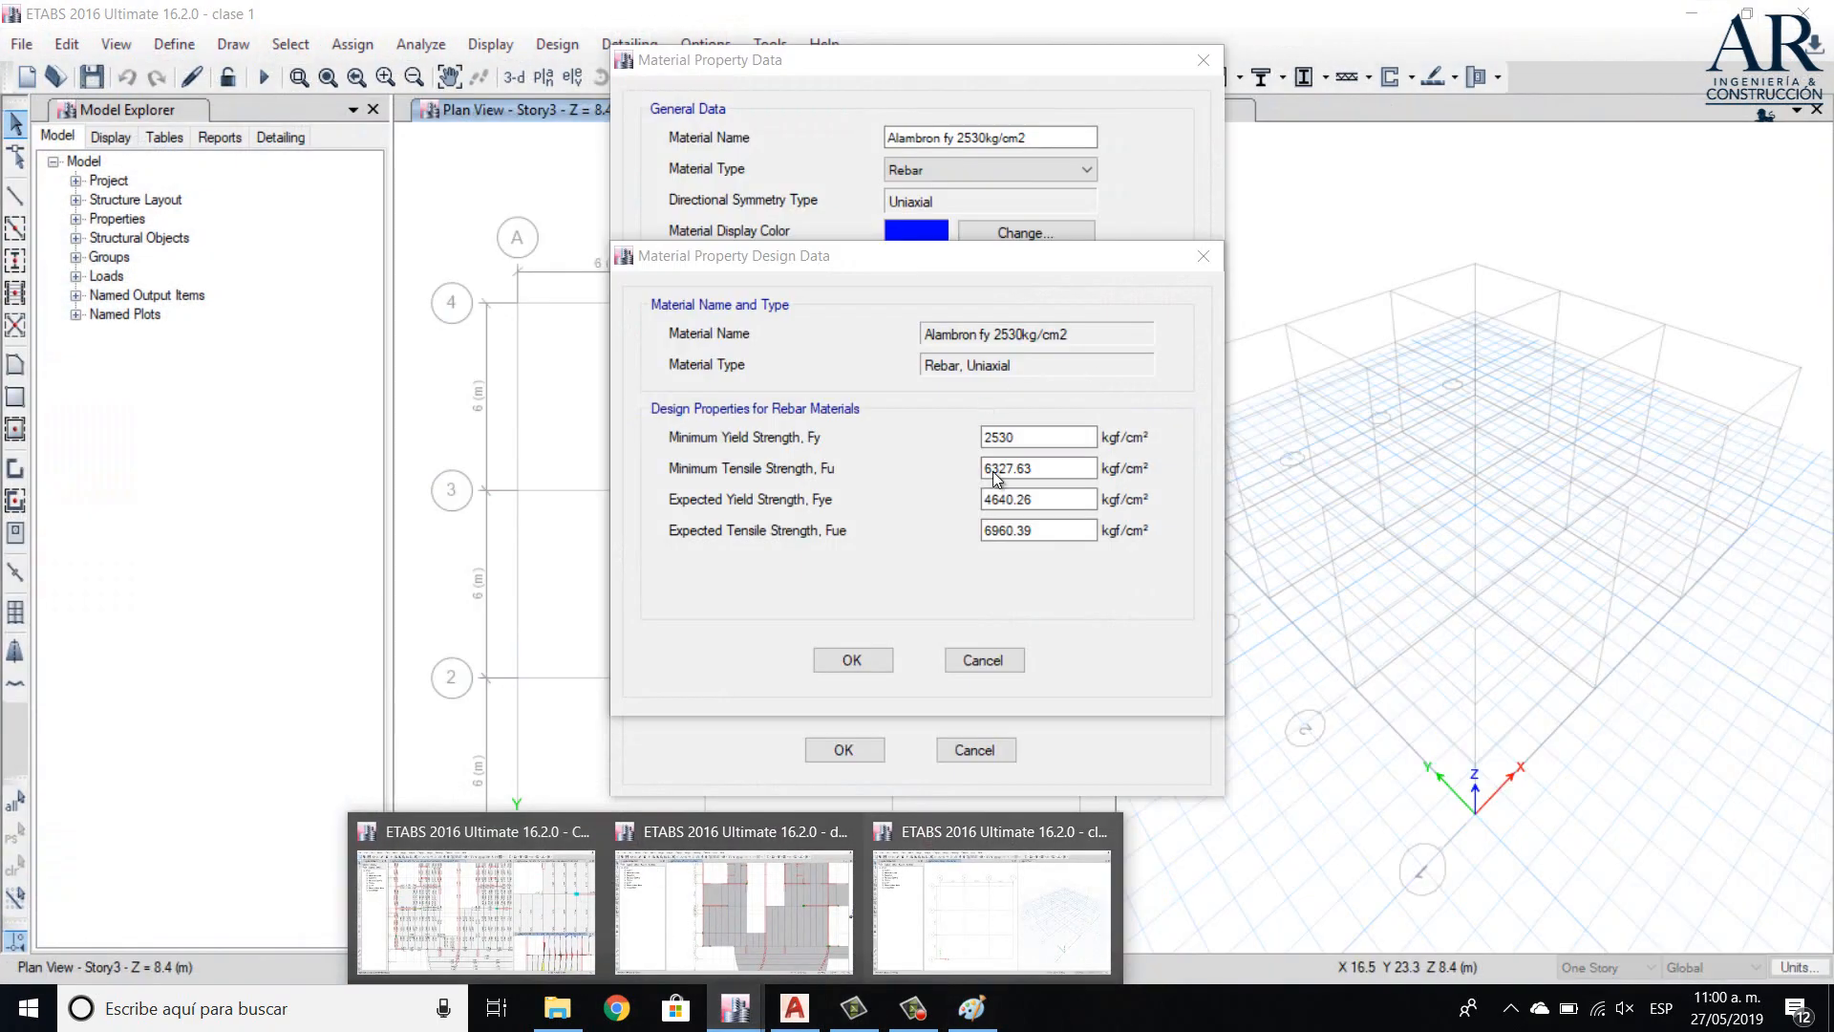
{"action": "type", "text": "31"}
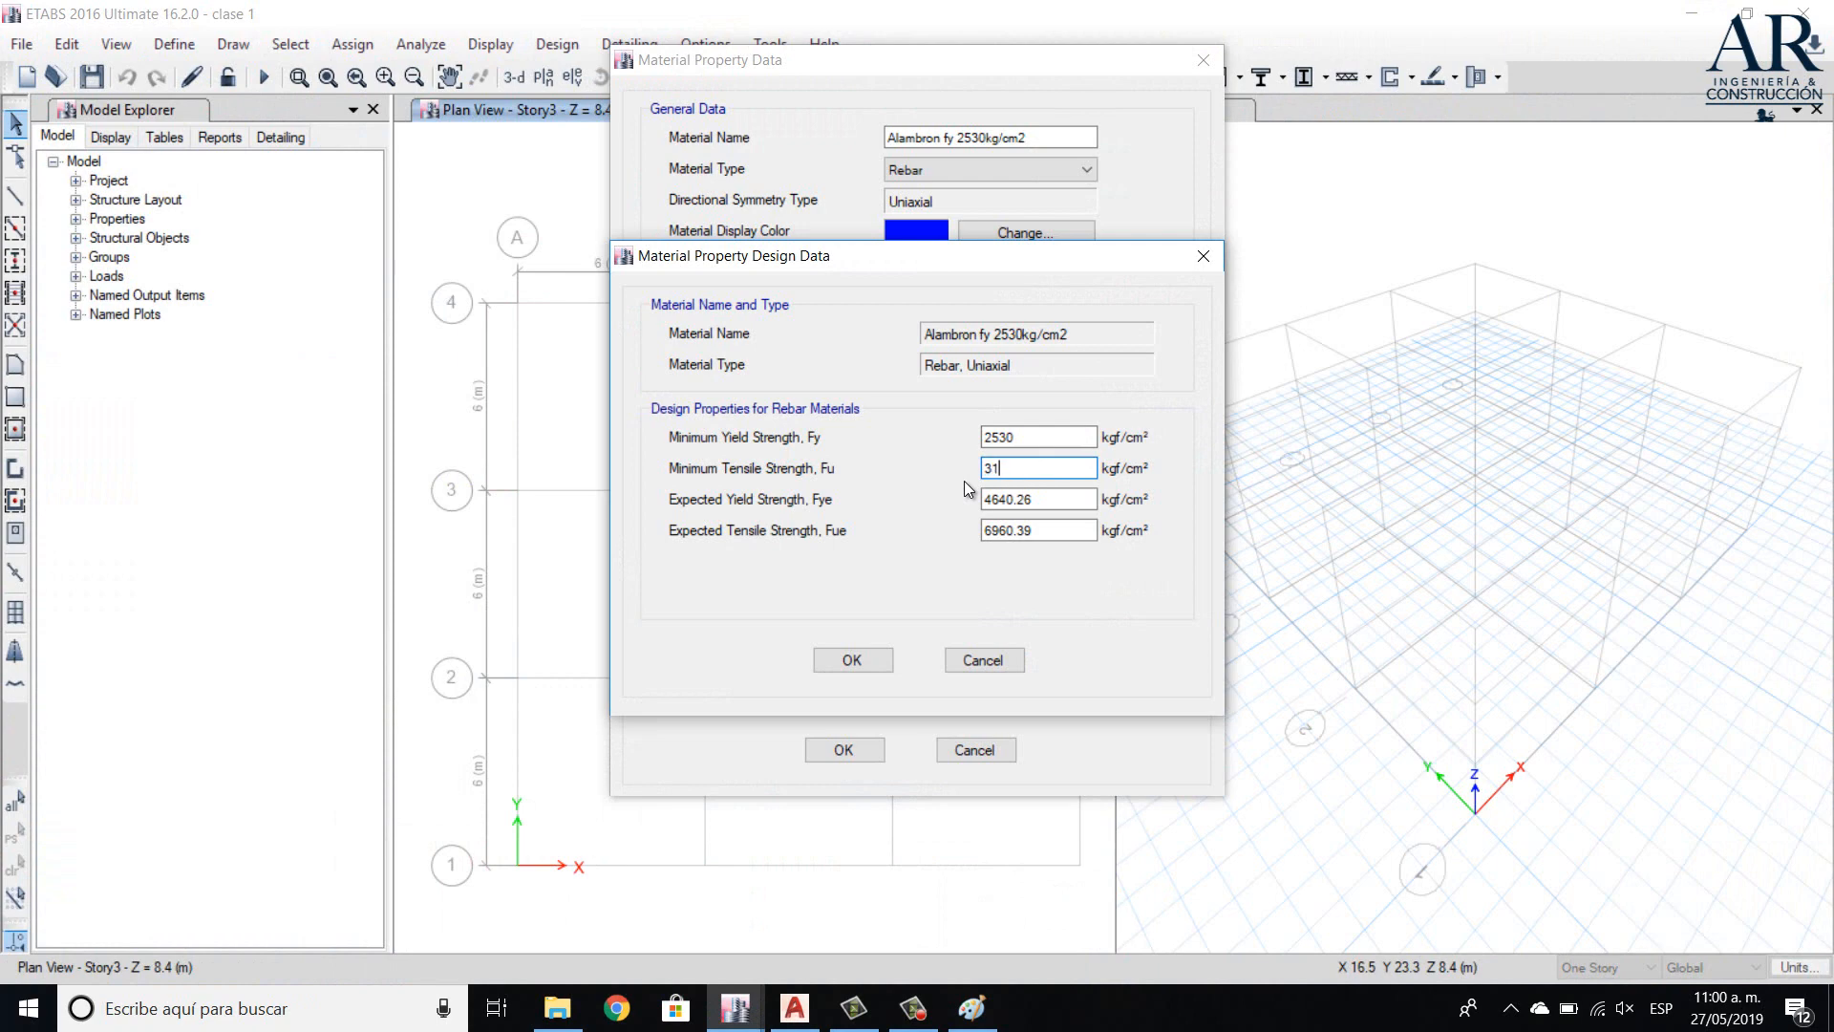
{"action": "type", "text": "63"}
- Glance at the Paint stress-strain sketch, return to the clase 1 model and set the expected yield strength Fye to 2320 kgf/cm²
{"action": "left_click", "coordinate": [1033, 499]}
{"action": "left_click", "coordinate": [998, 1018]}
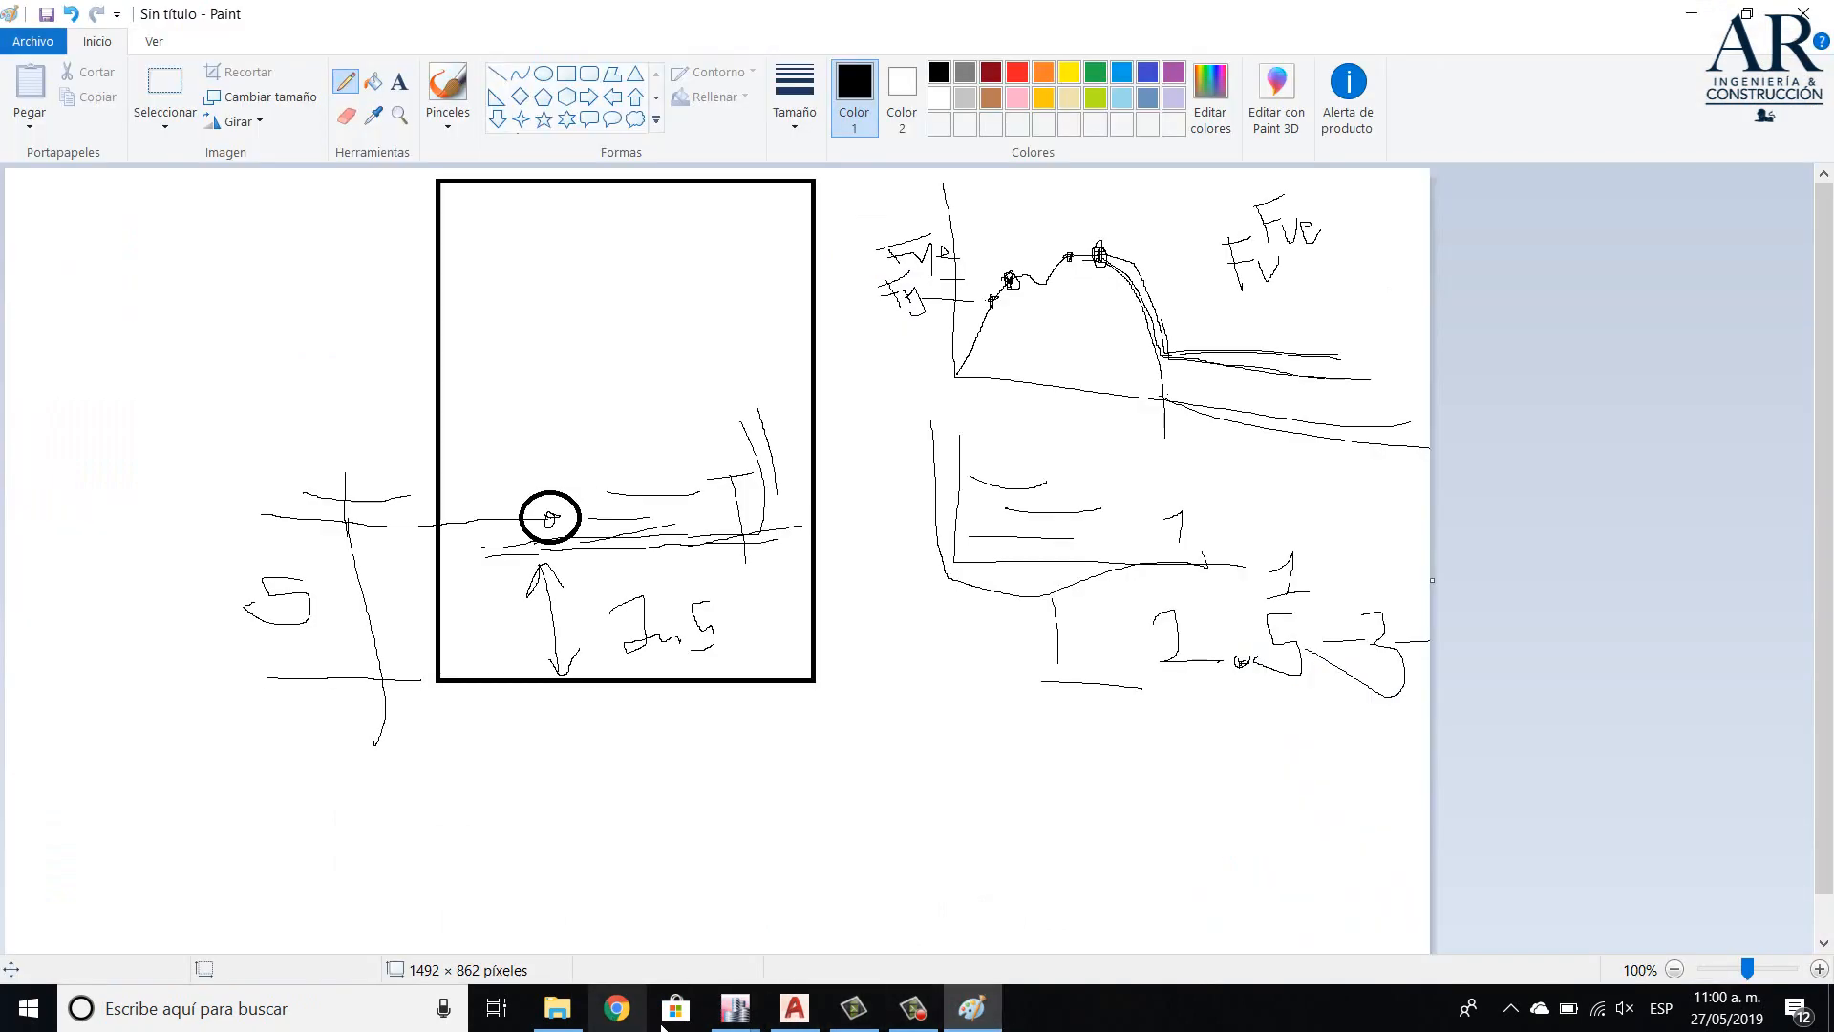
{"action": "mouse_move", "coordinate": [455, 904]}
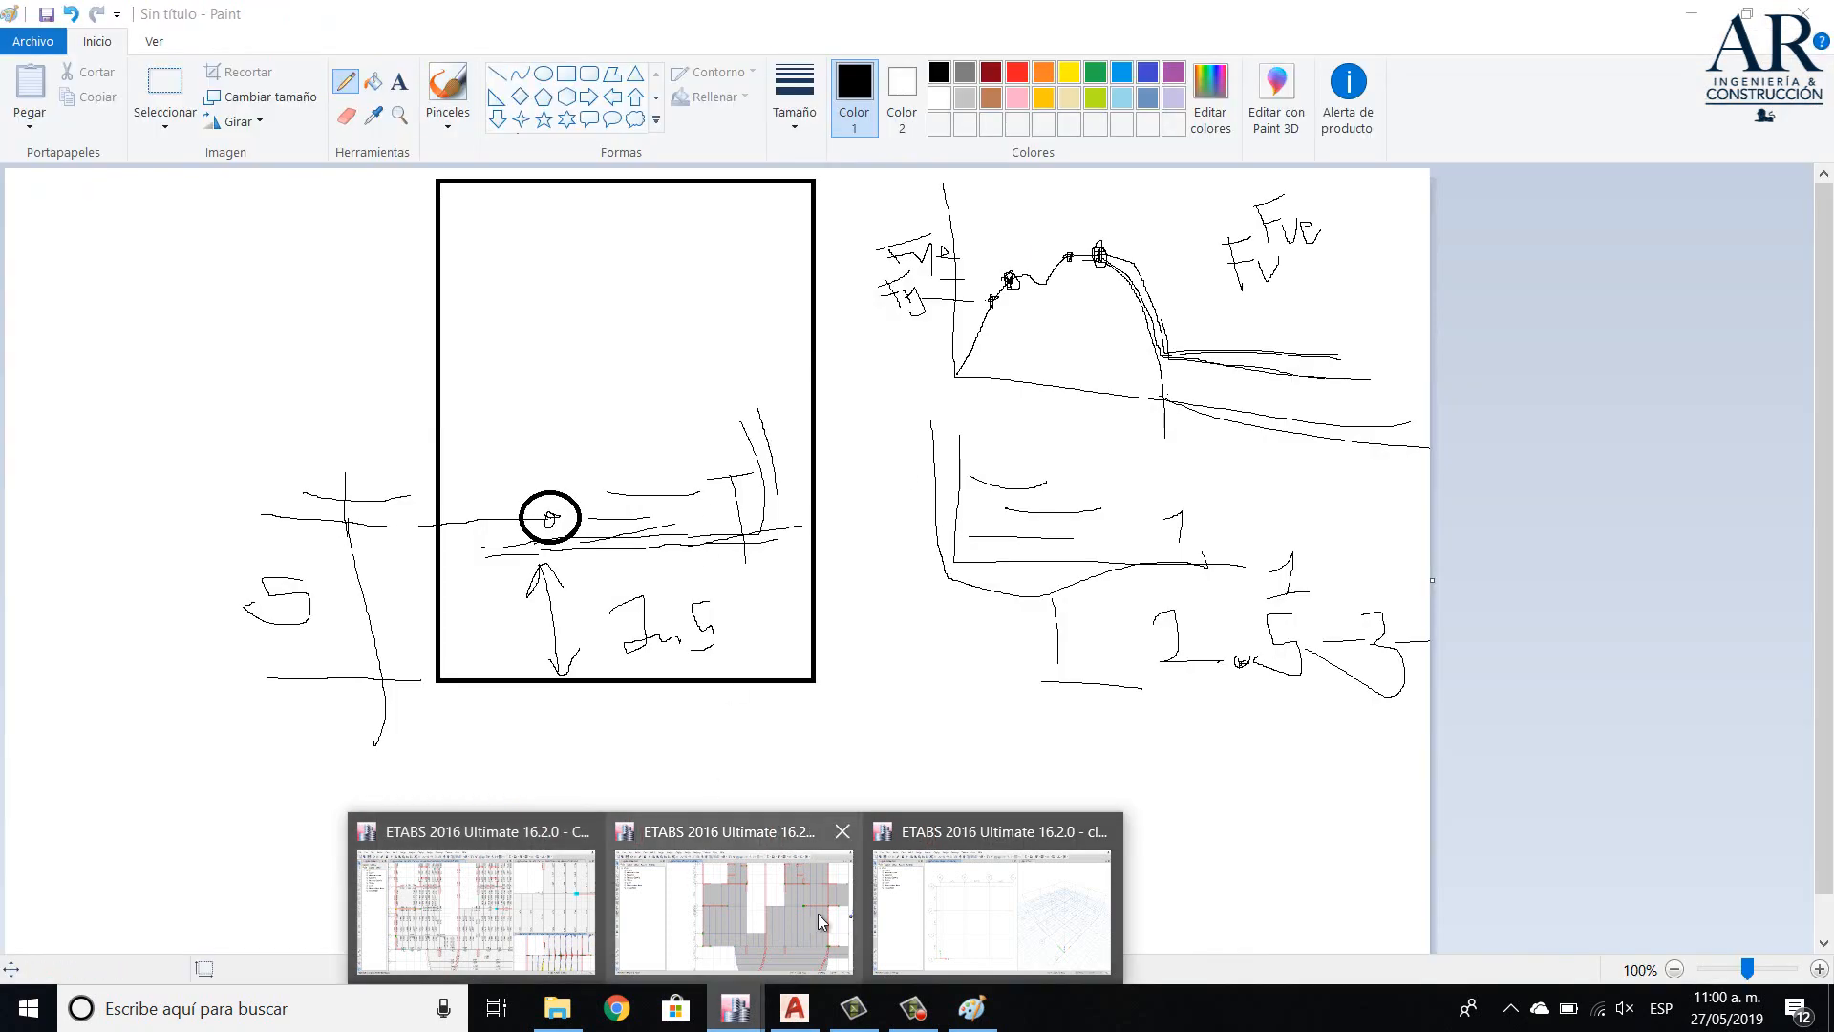
{"action": "left_click", "coordinate": [943, 829]}
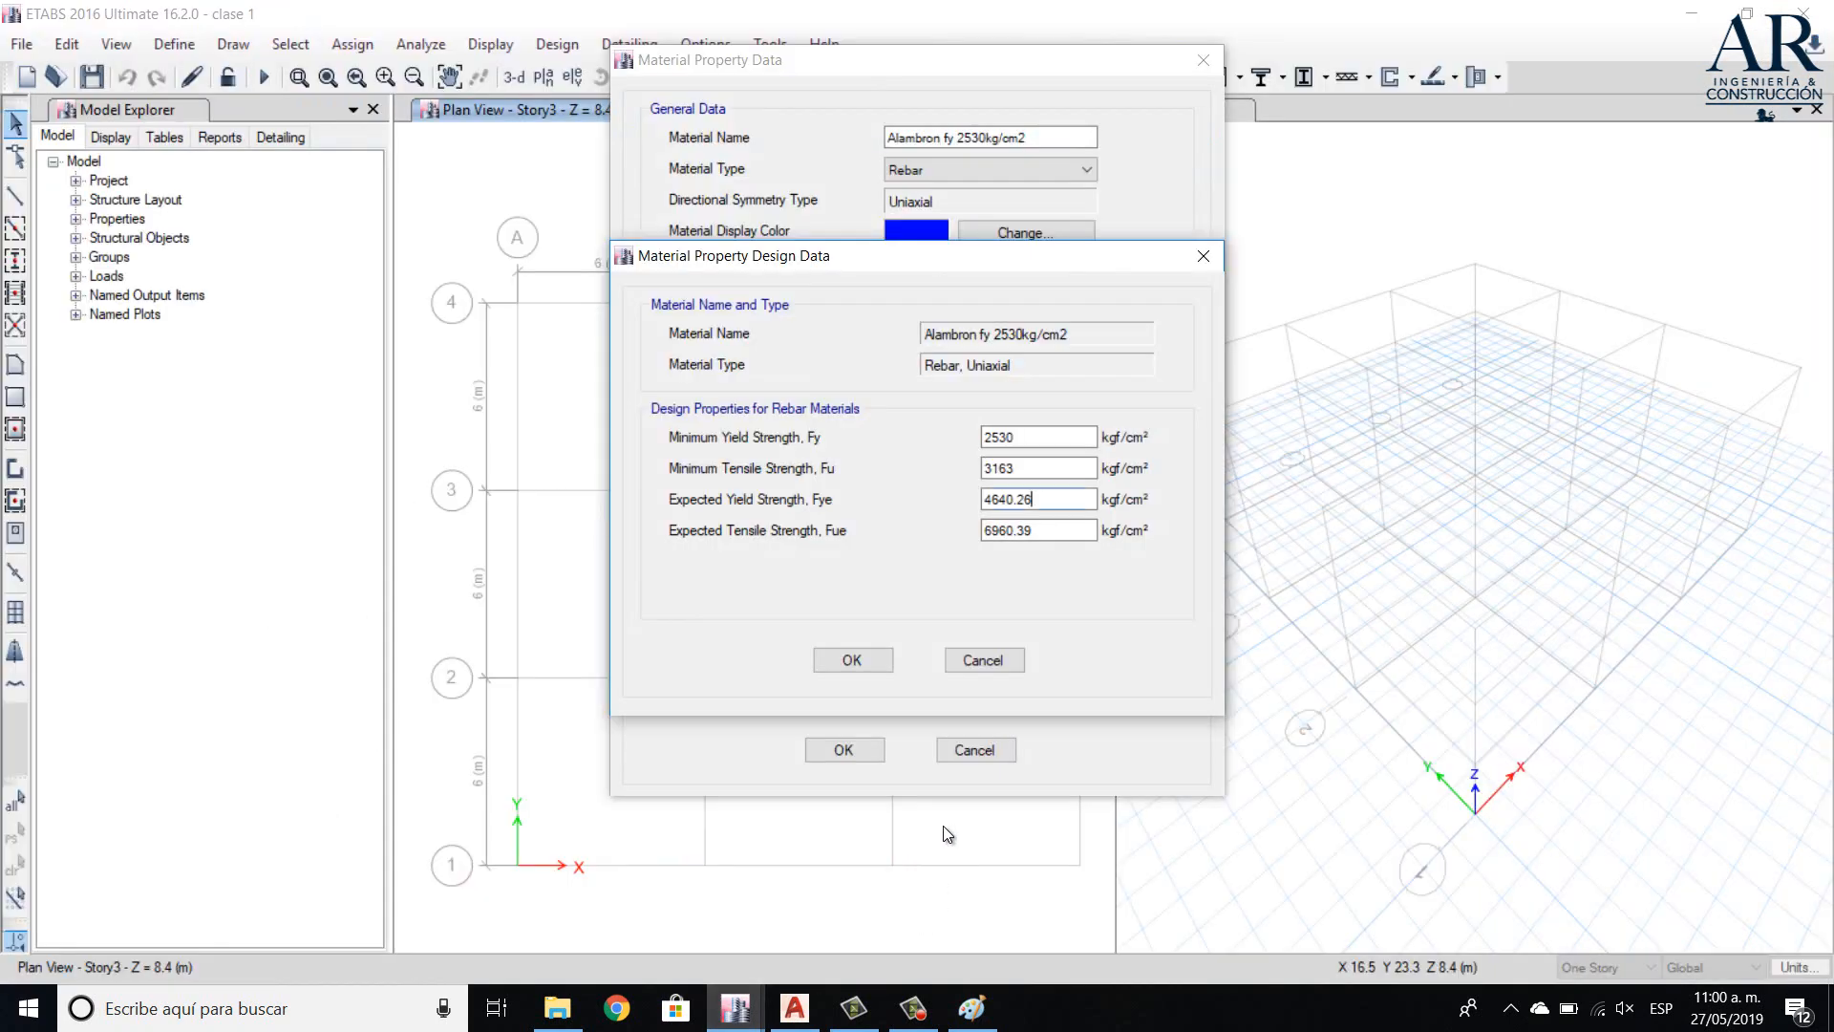
{"action": "double_click", "coordinate": [1011, 501]}
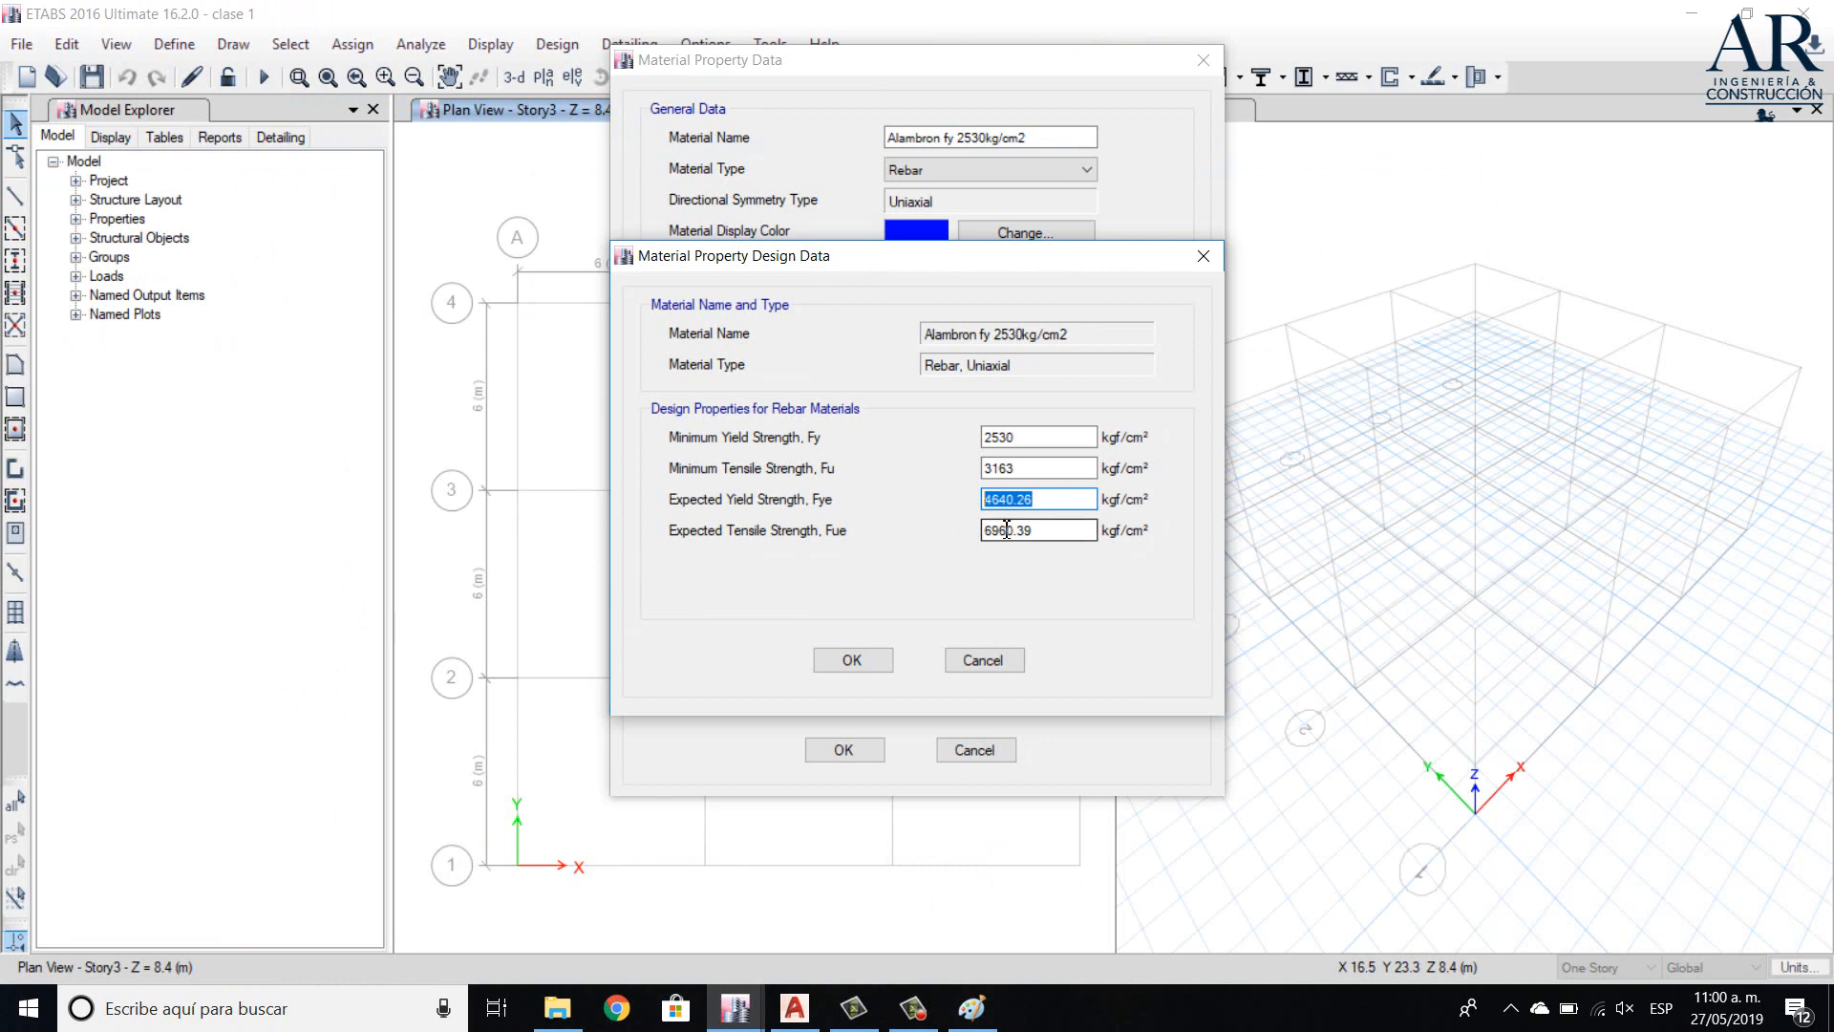
{"action": "type", "text": "2320"}
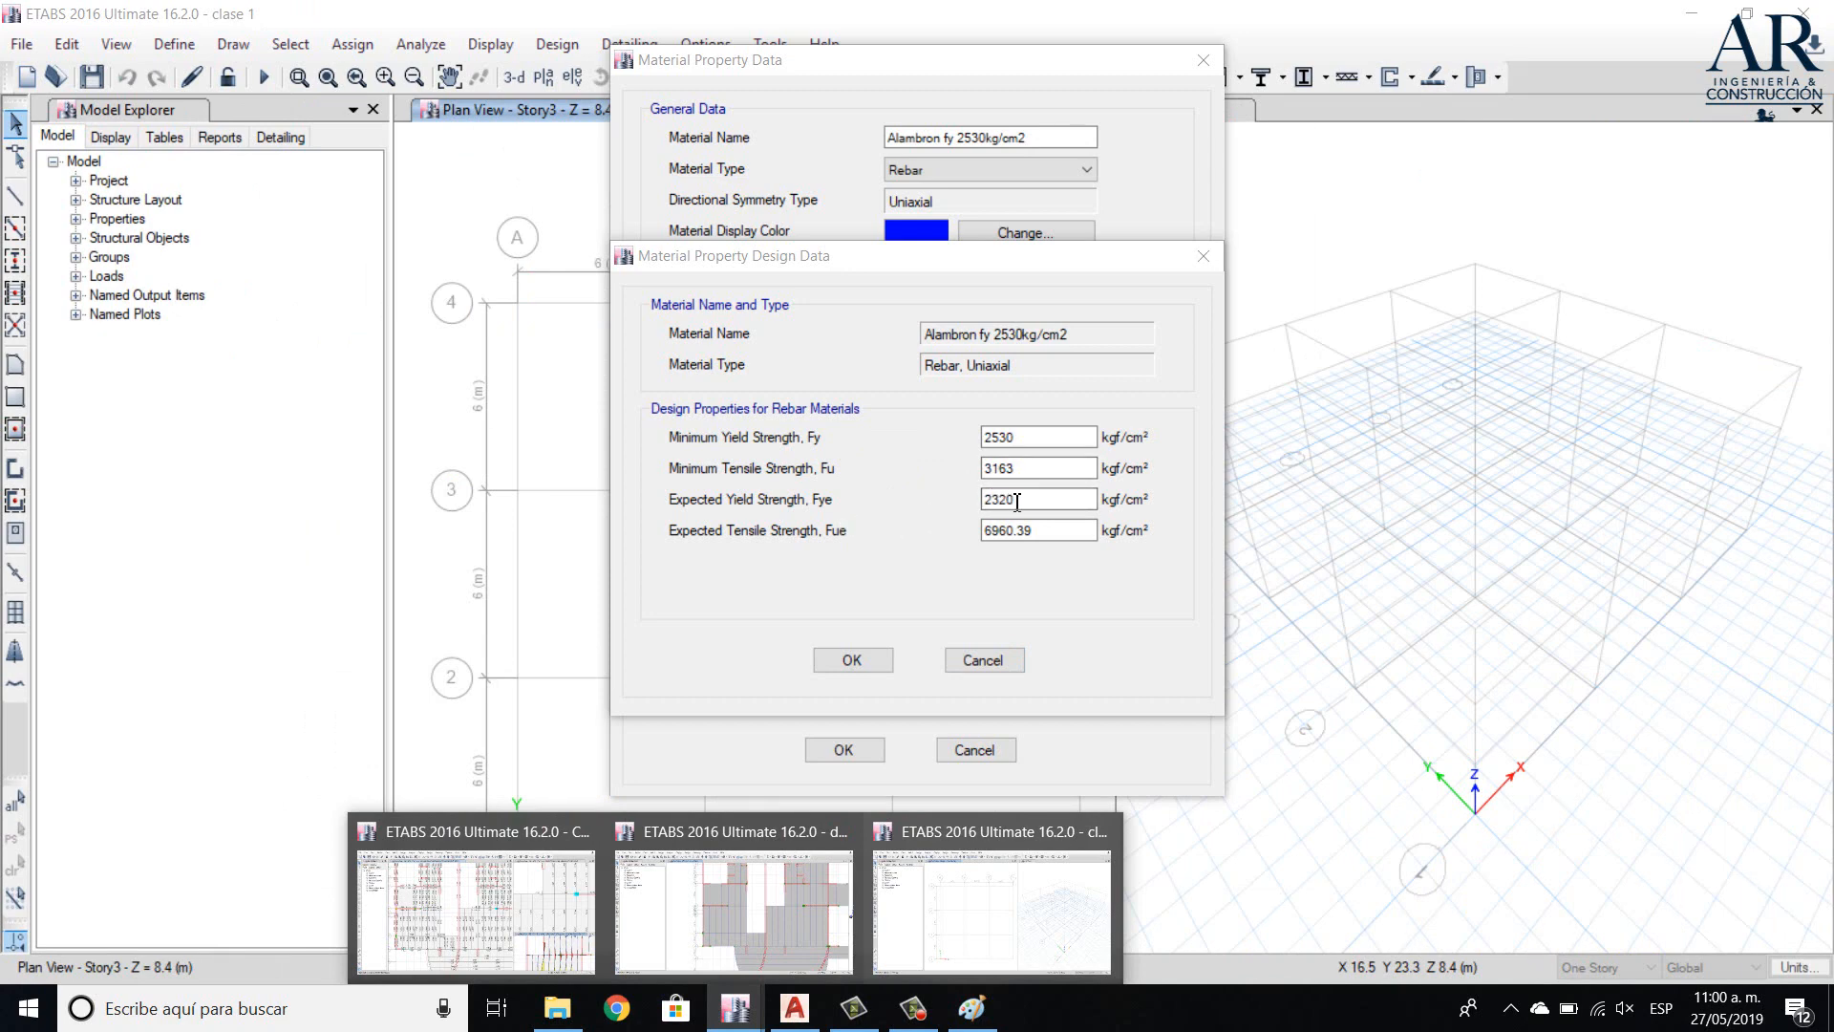
- Check the reference material's strengths in the CON MESH model and set the clase 1 expected tensile strength Fue to 3480 kgf/cm²
{"action": "left_click", "coordinate": [520, 896]}
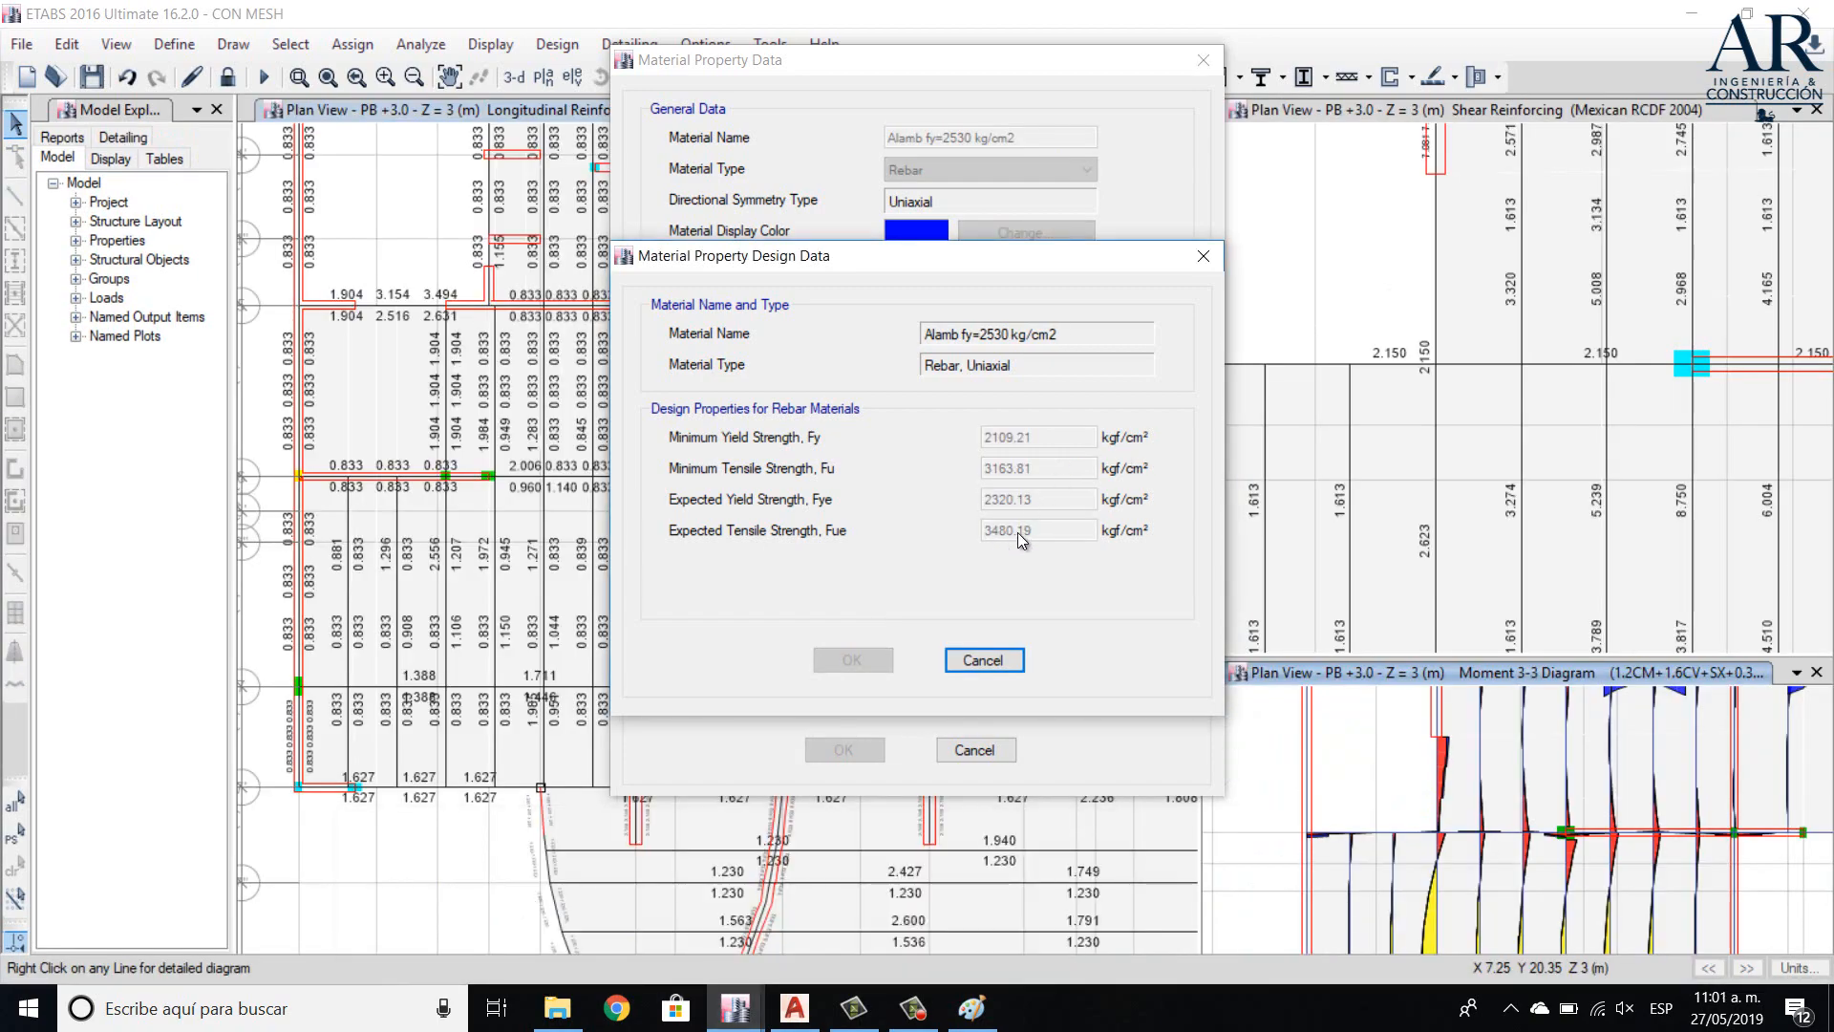
{"action": "left_click", "coordinate": [776, 1016]}
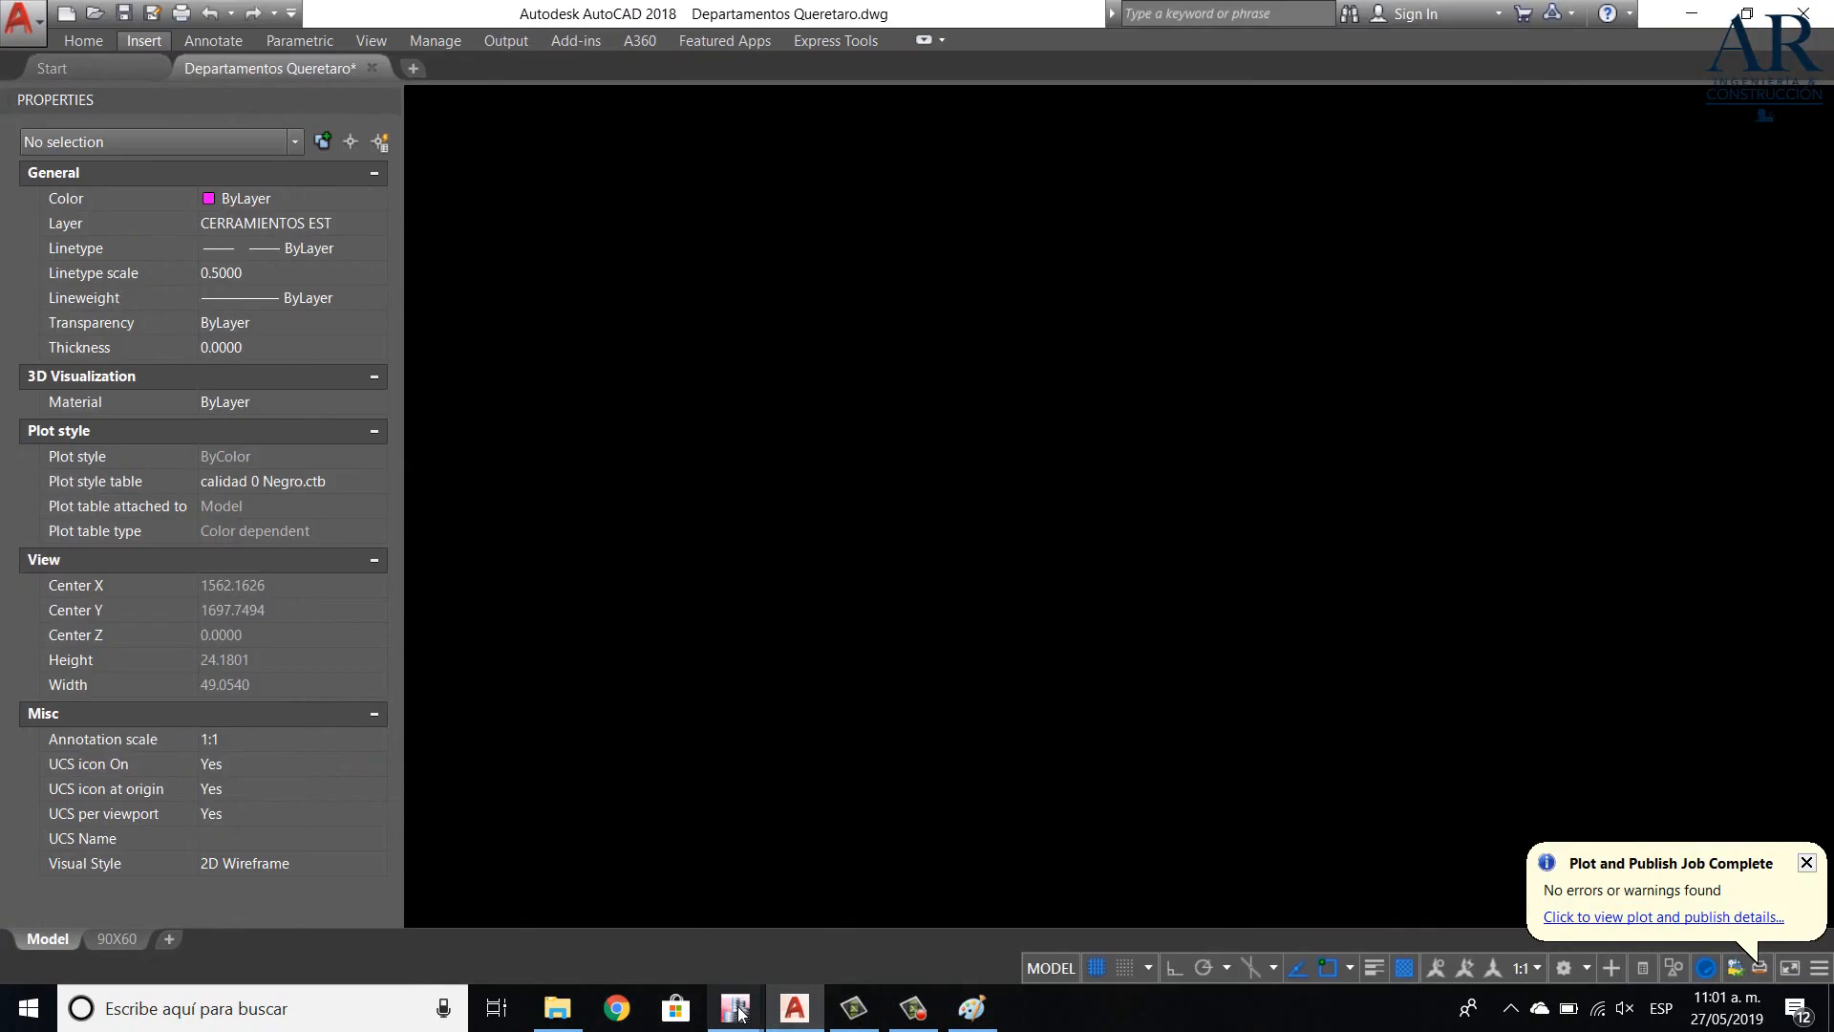
{"action": "left_click", "coordinate": [735, 1008]}
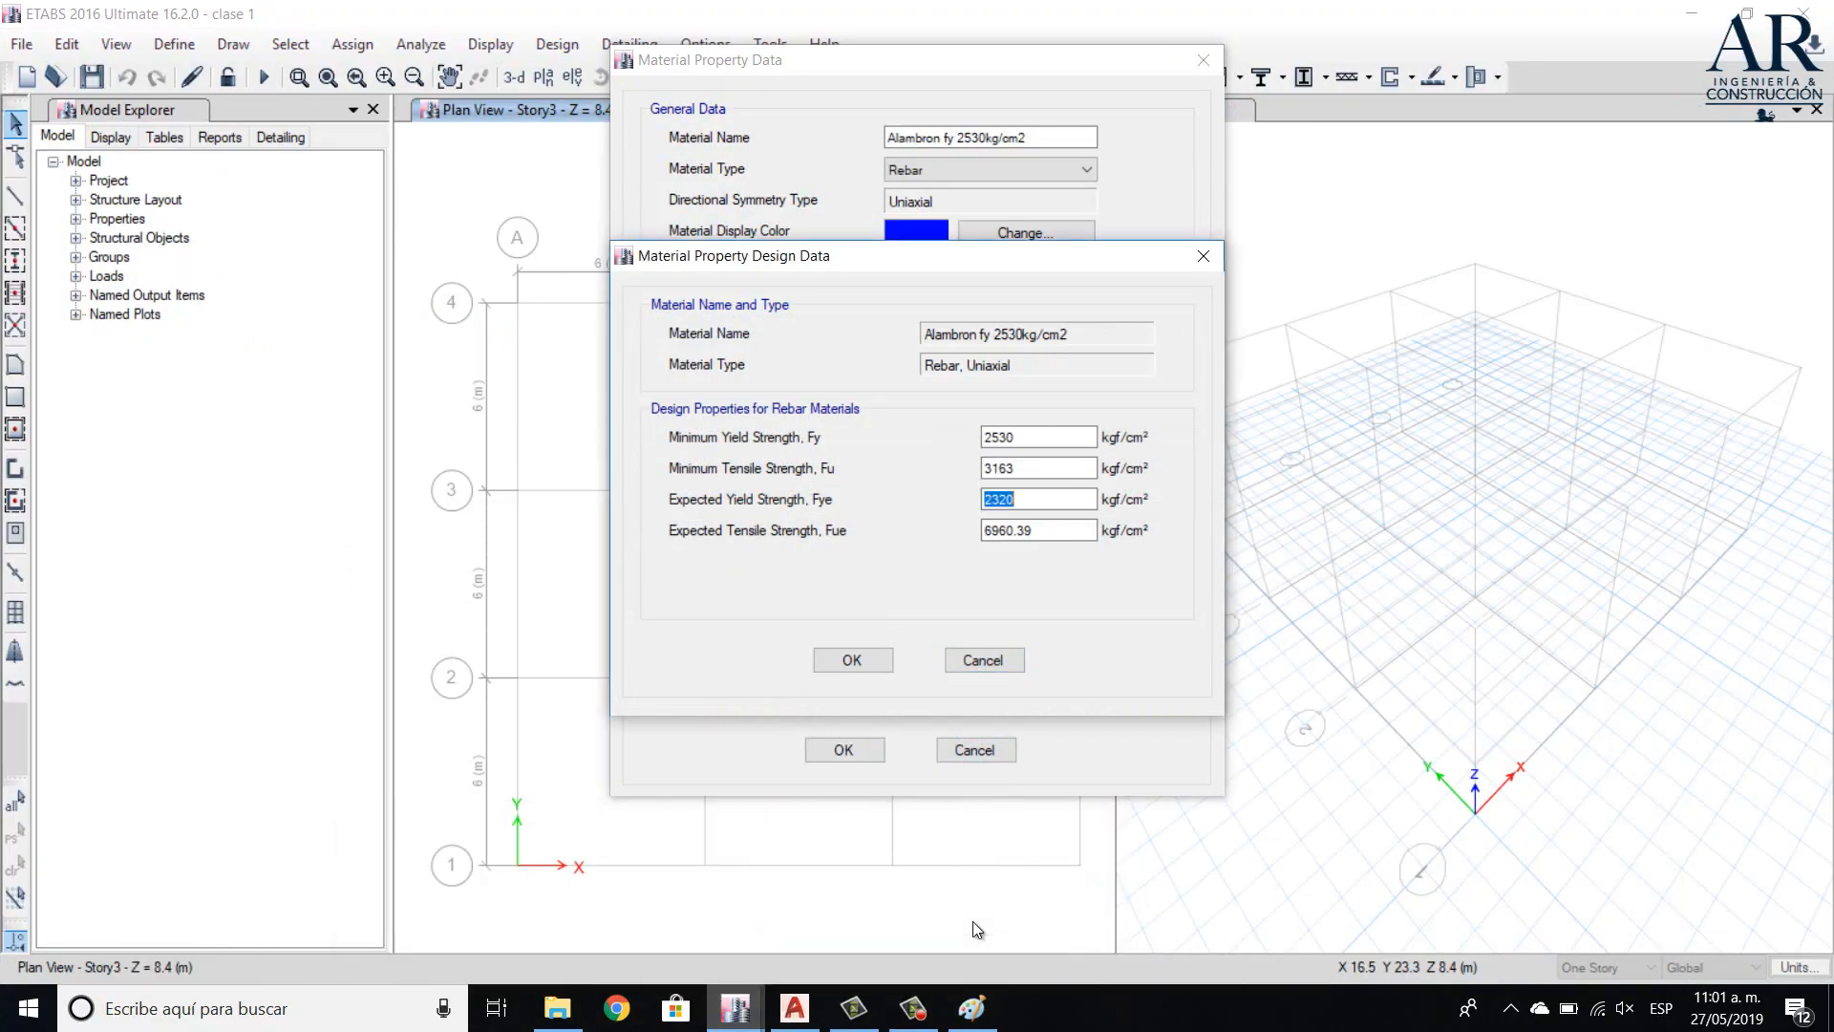
{"action": "left_click", "coordinate": [976, 932]}
{"action": "left_click", "coordinate": [1056, 533]}
{"action": "left_click_drag", "start_coordinate": [1056, 533], "coordinate": [942, 566]}
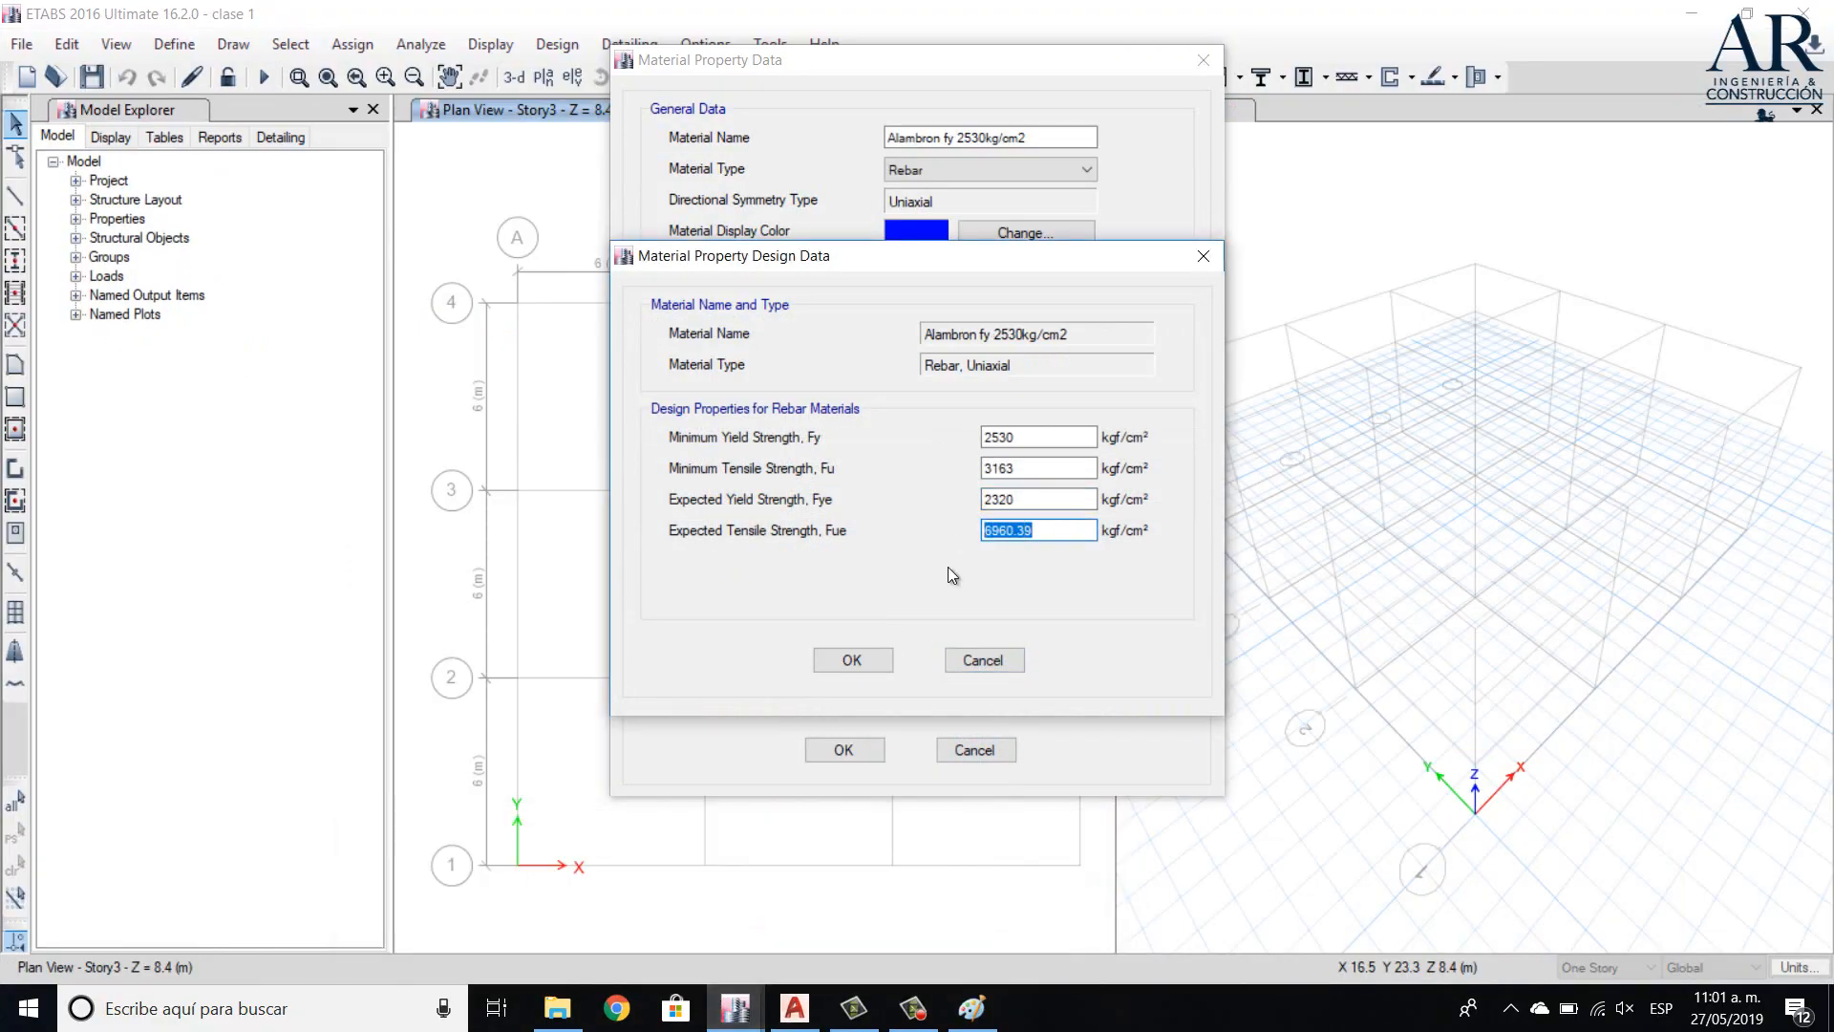
{"action": "type", "text": "3480"}
- Set the Alambron material's minimum yield strength Fy to 2109.21 kgf/cm², following the reference material in the CON MESH model
{"action": "left_click", "coordinate": [1000, 439]}
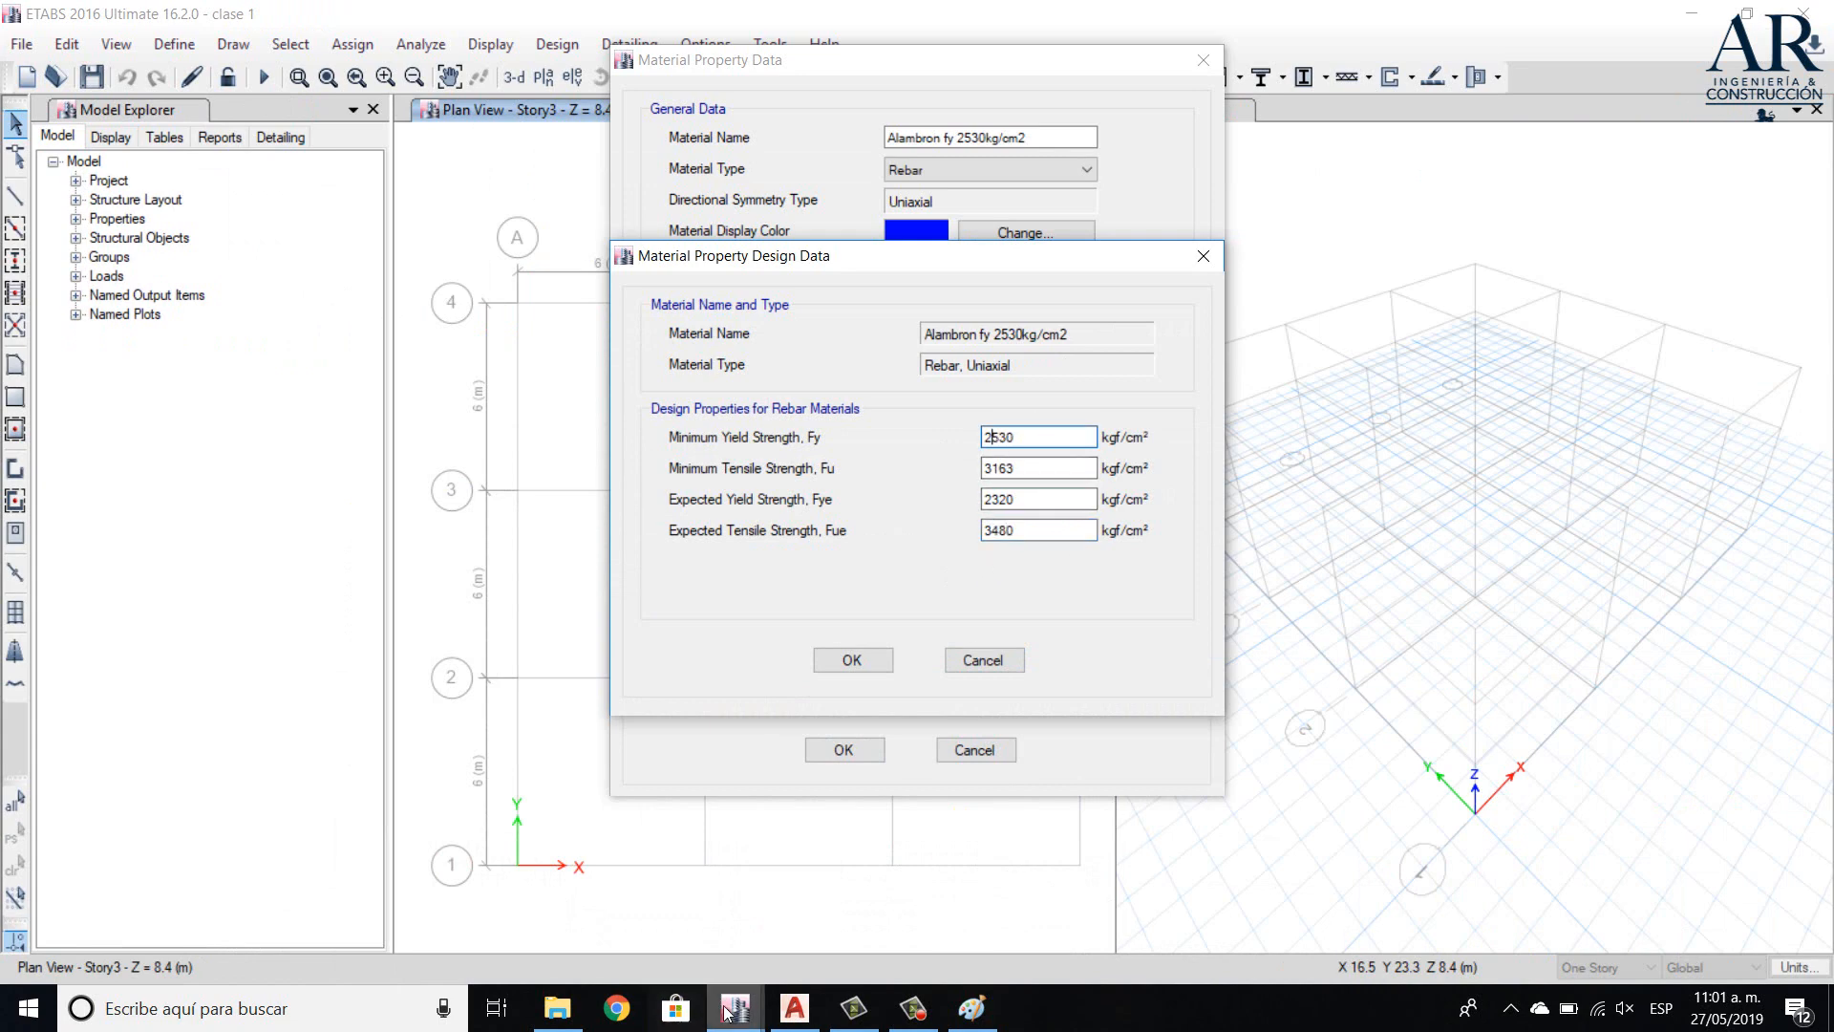
{"action": "mouse_move", "coordinate": [735, 1007]}
{"action": "mouse_move", "coordinate": [587, 912]}
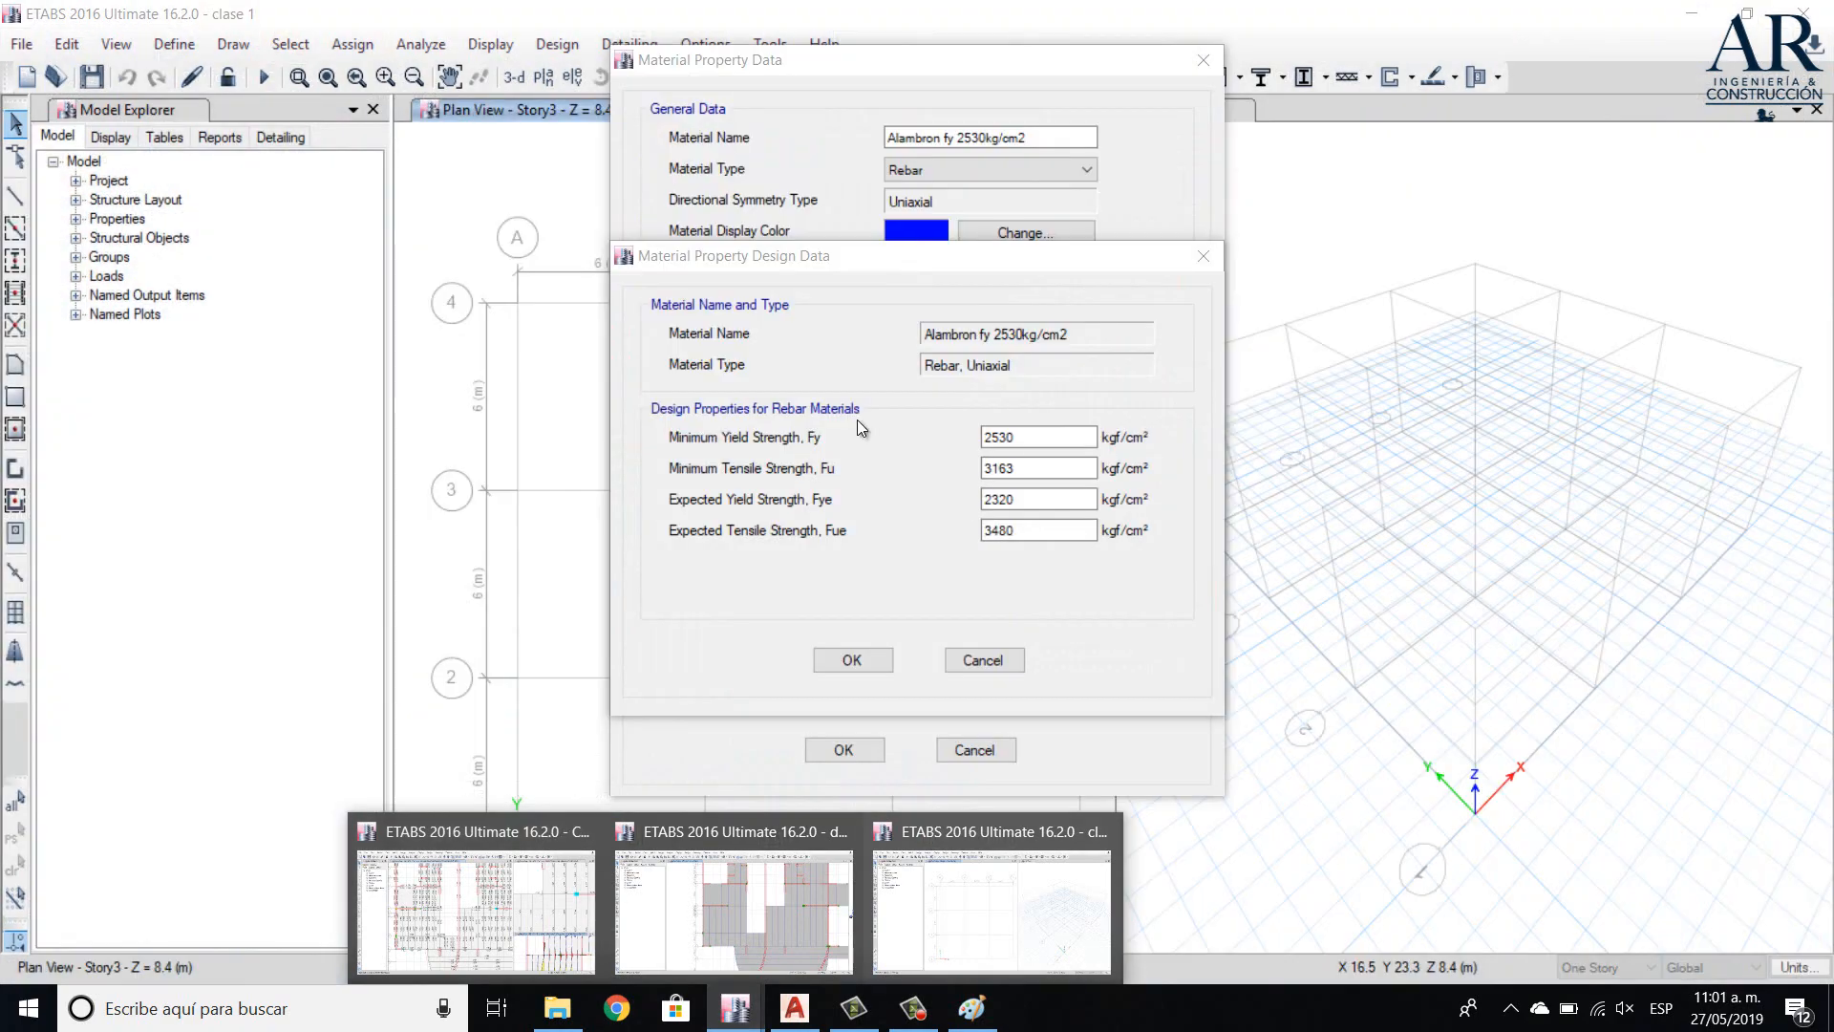
{"action": "left_click", "coordinate": [1014, 437]}
{"action": "double_click", "coordinate": [1046, 439]}
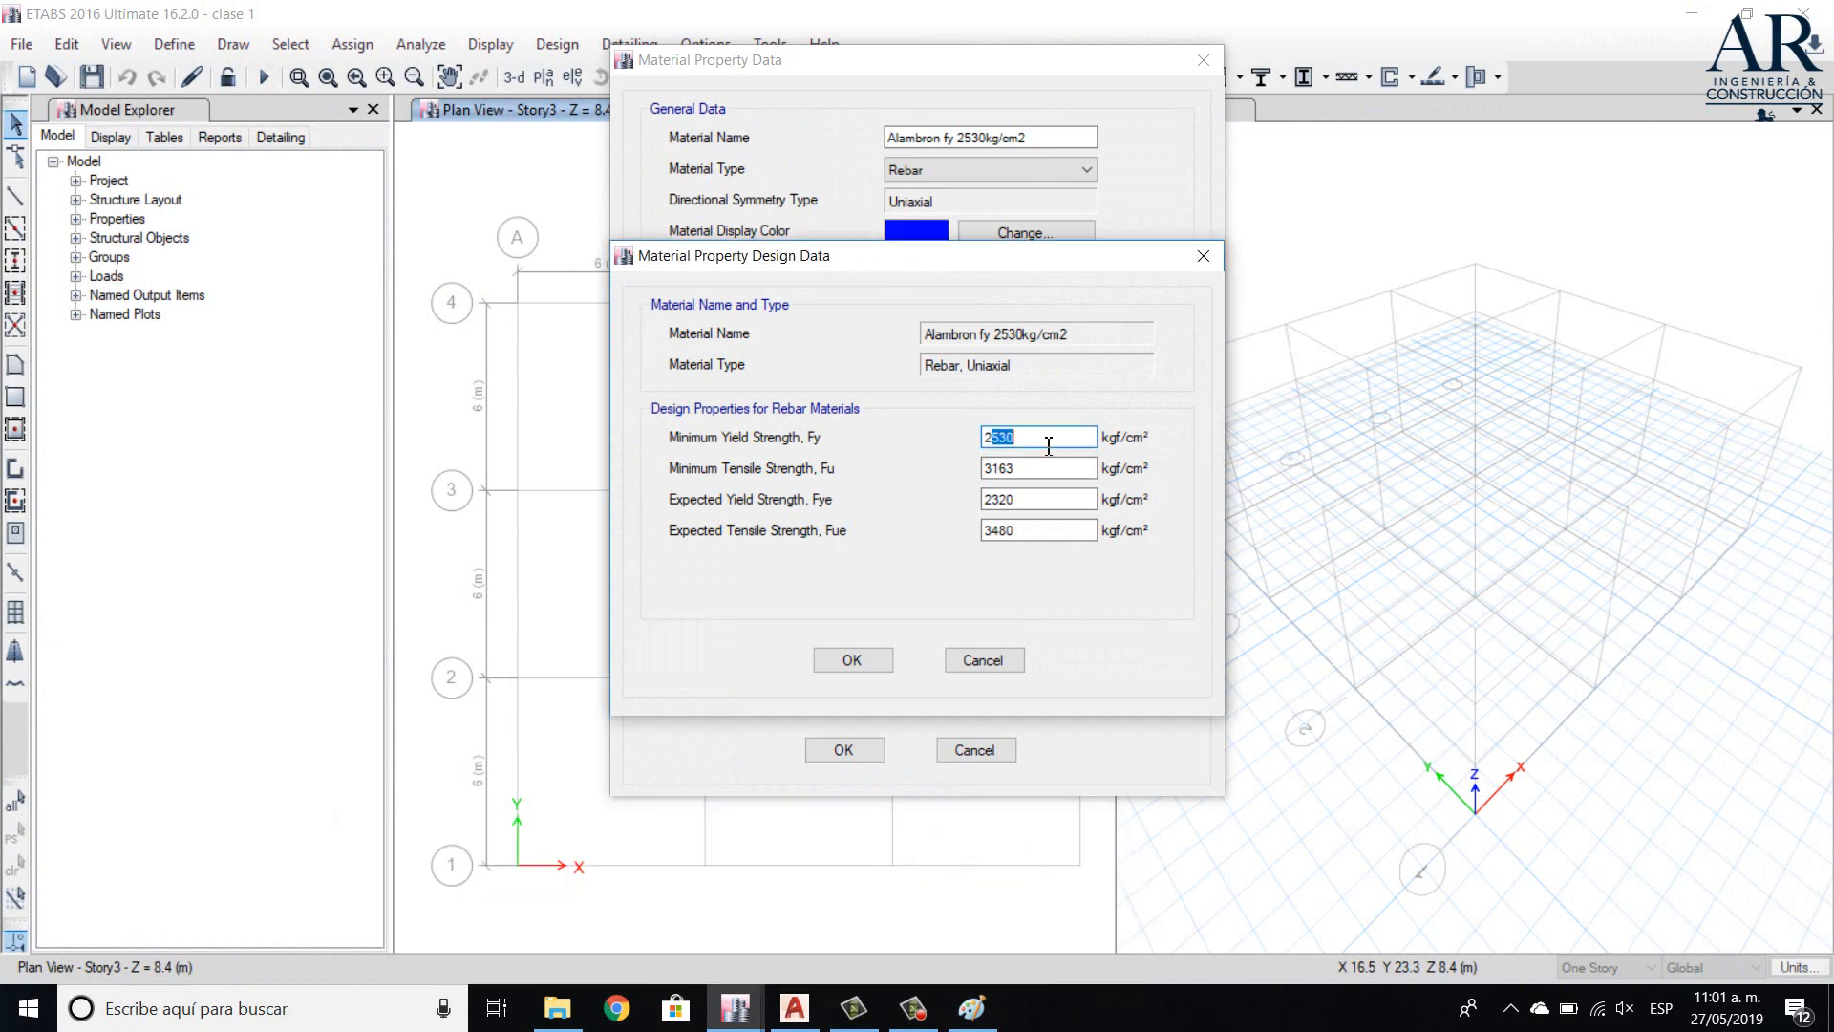
{"action": "type", "text": "2109"}
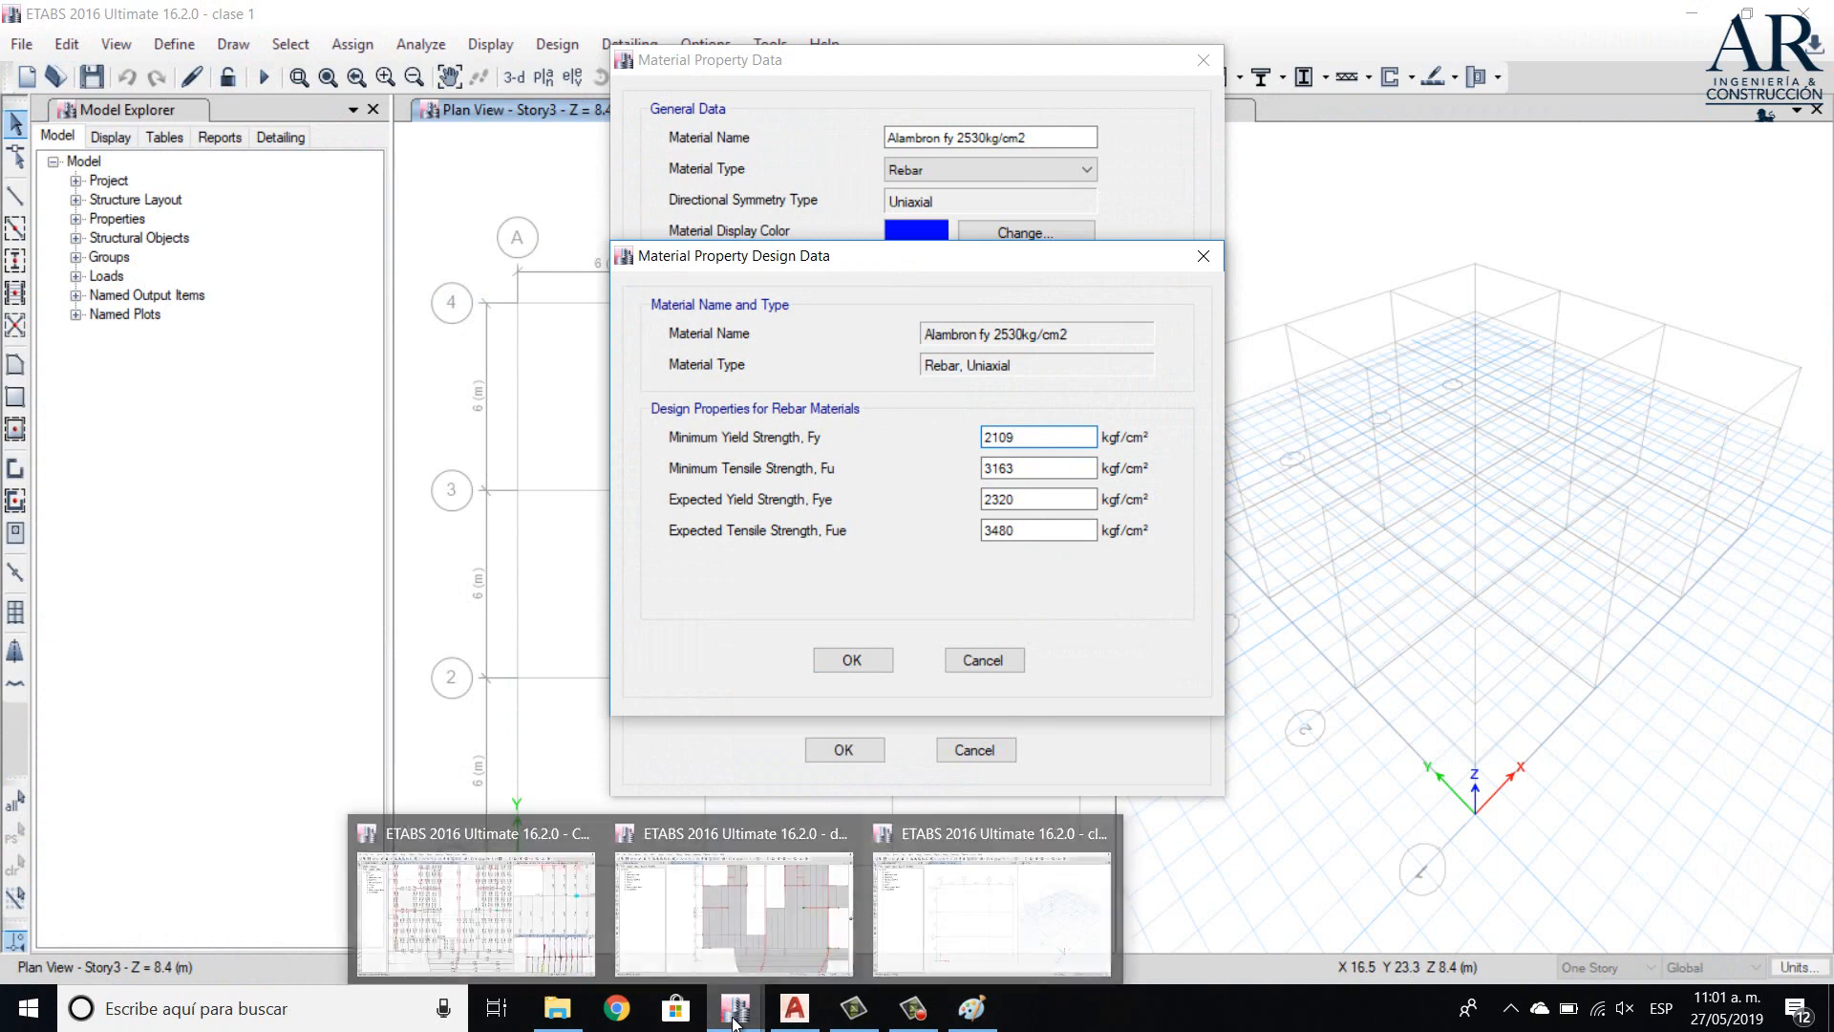
{"action": "mouse_move", "coordinate": [514, 919]}
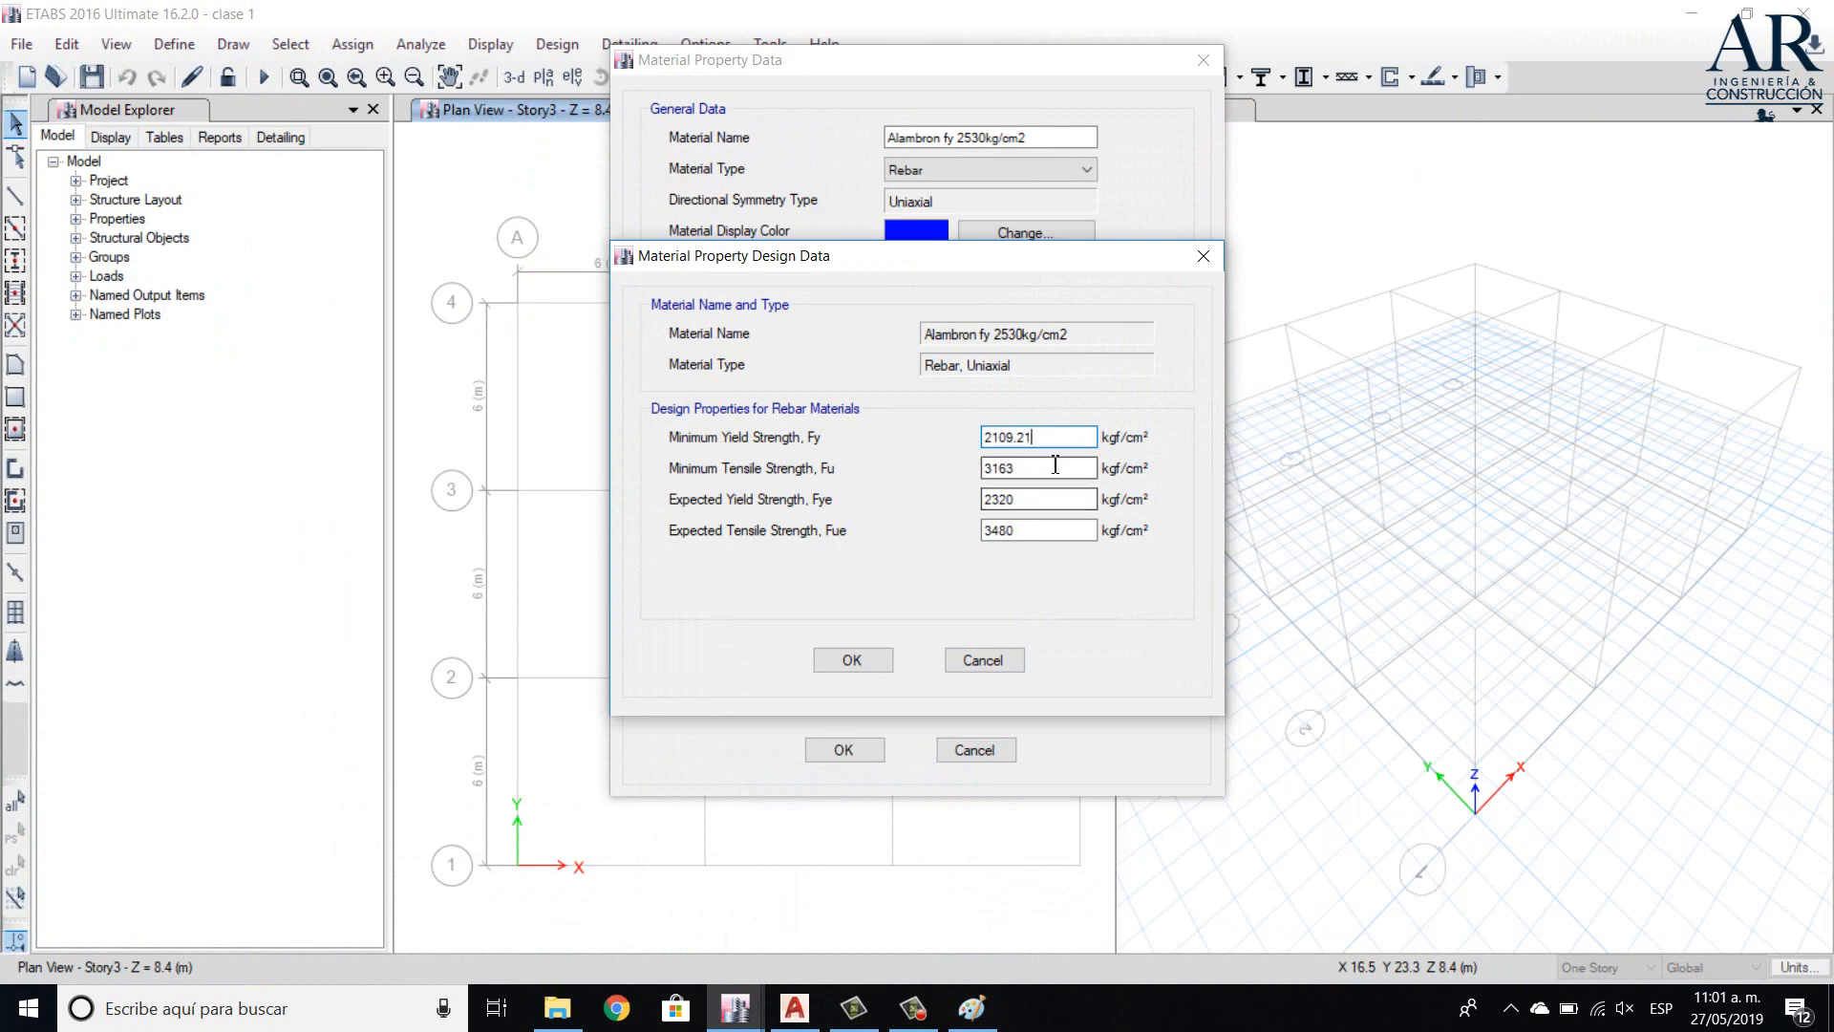
- Refine Fu to 3163.81, Fye to 2320.13 and Fue to 3480.19 kgf/cm², and accept the material design data
{"action": "left_click", "coordinate": [1056, 465]}
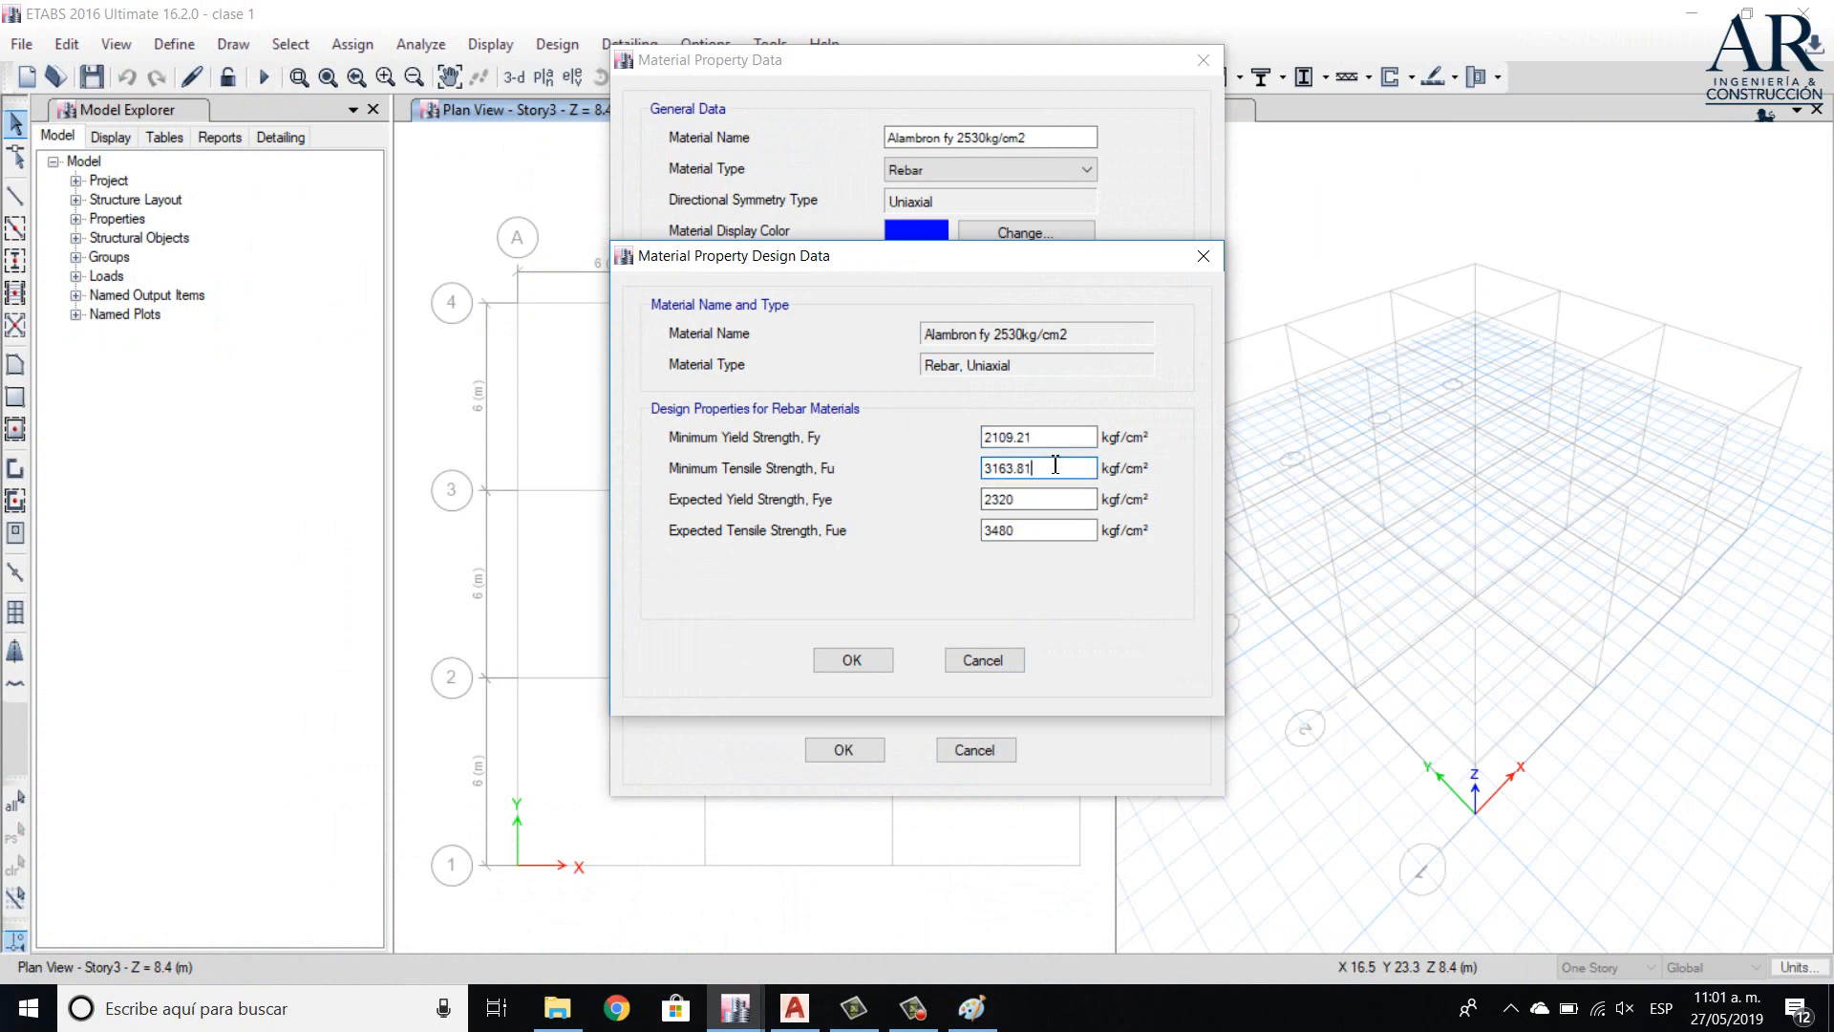
{"action": "left_click", "coordinate": [1045, 498]}
{"action": "left_click", "coordinate": [1029, 533]}
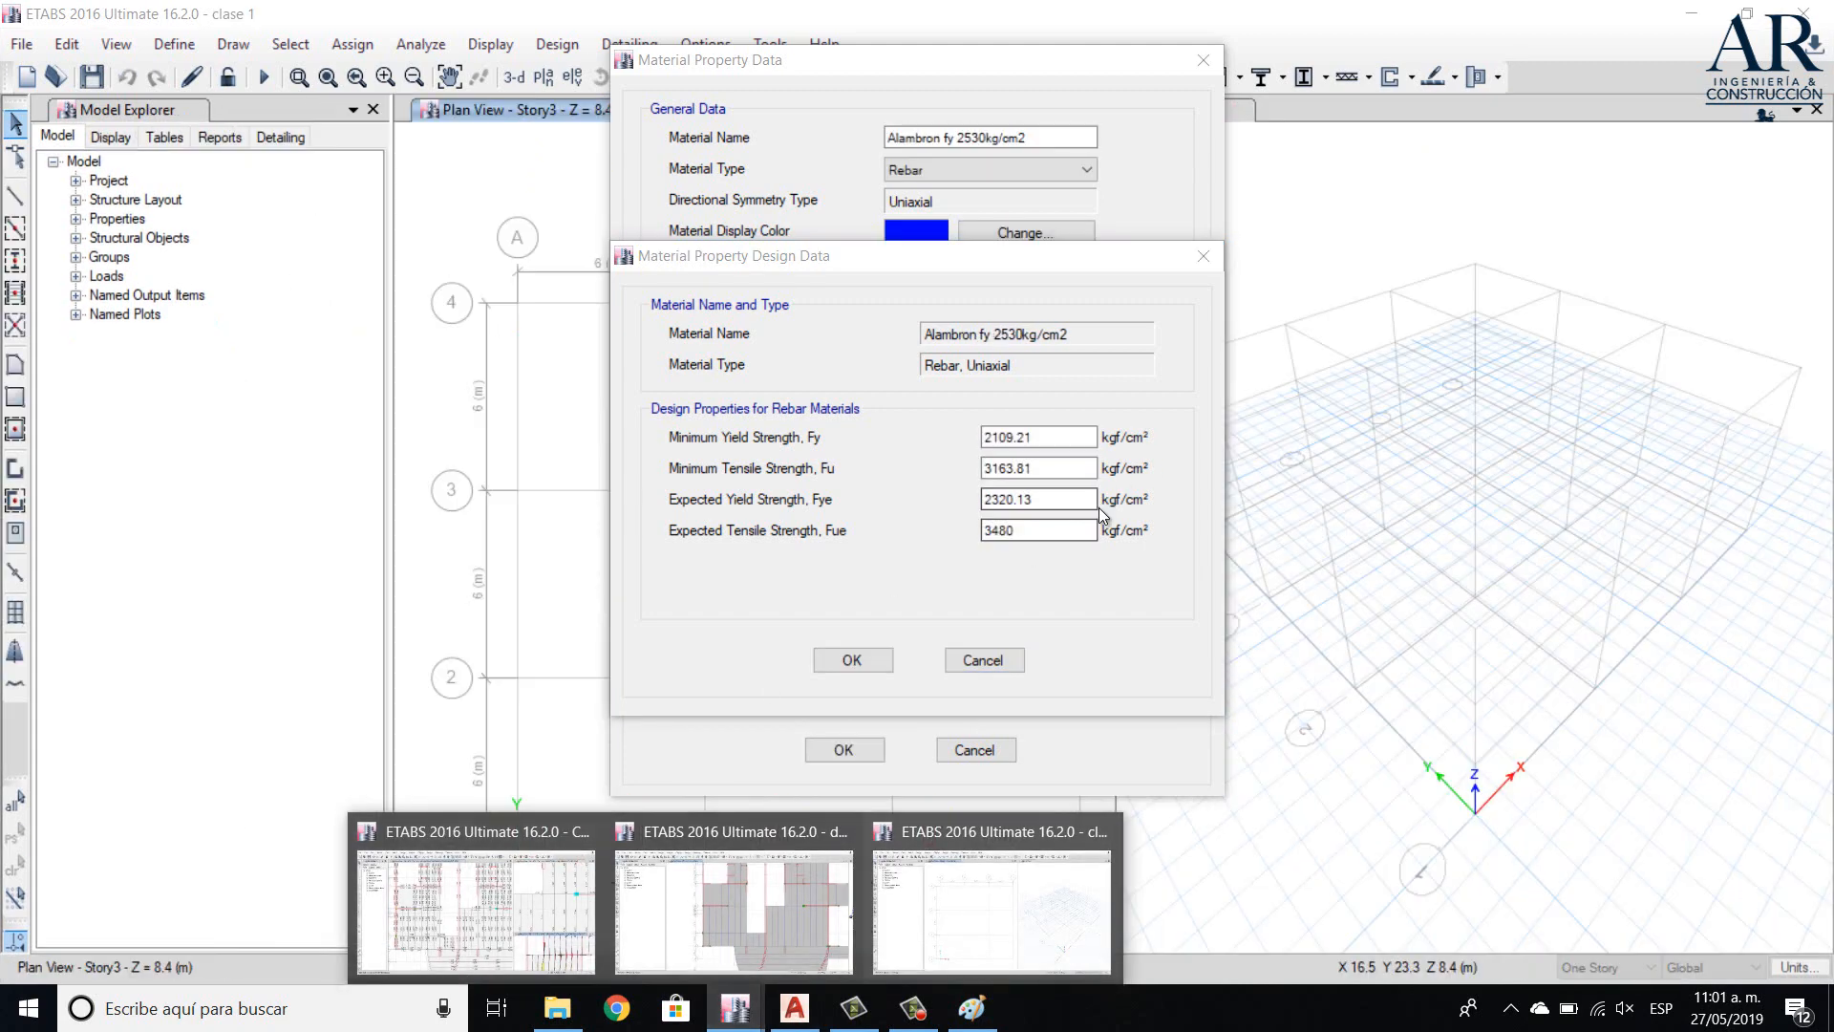
{"action": "left_click", "coordinate": [1044, 530]}
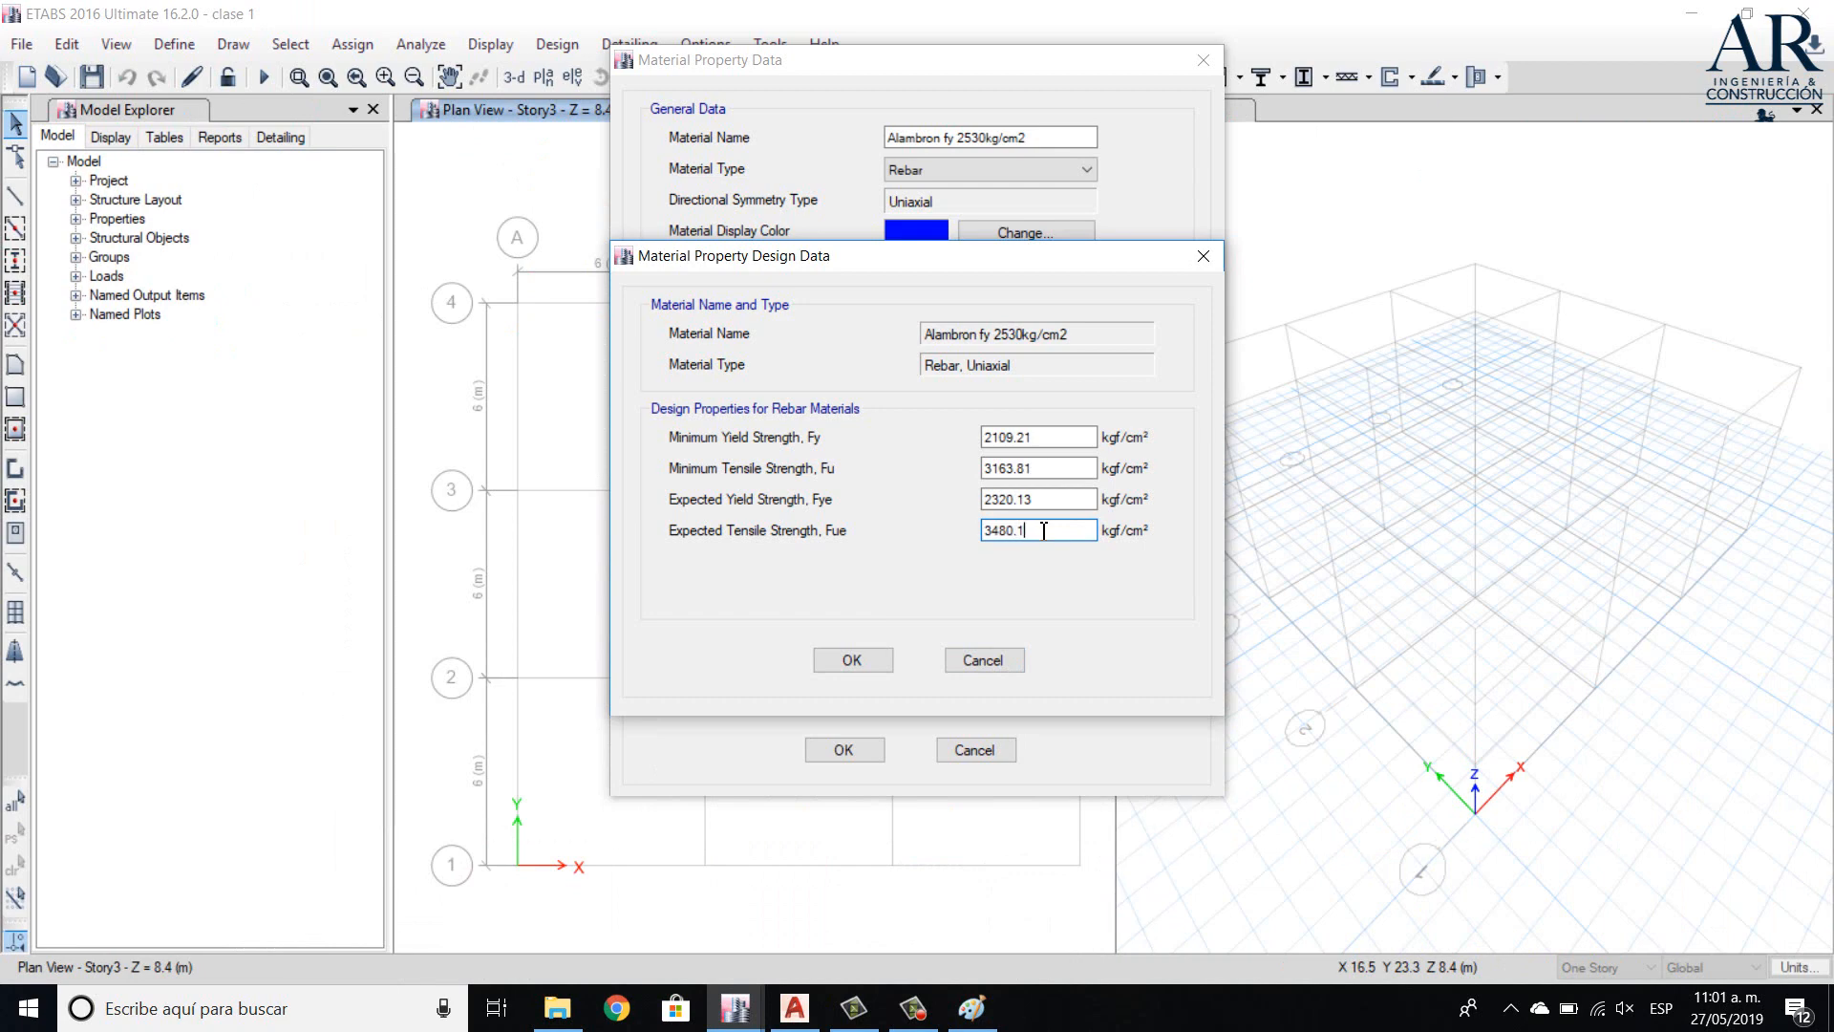
{"action": "left_click", "coordinate": [852, 660]}
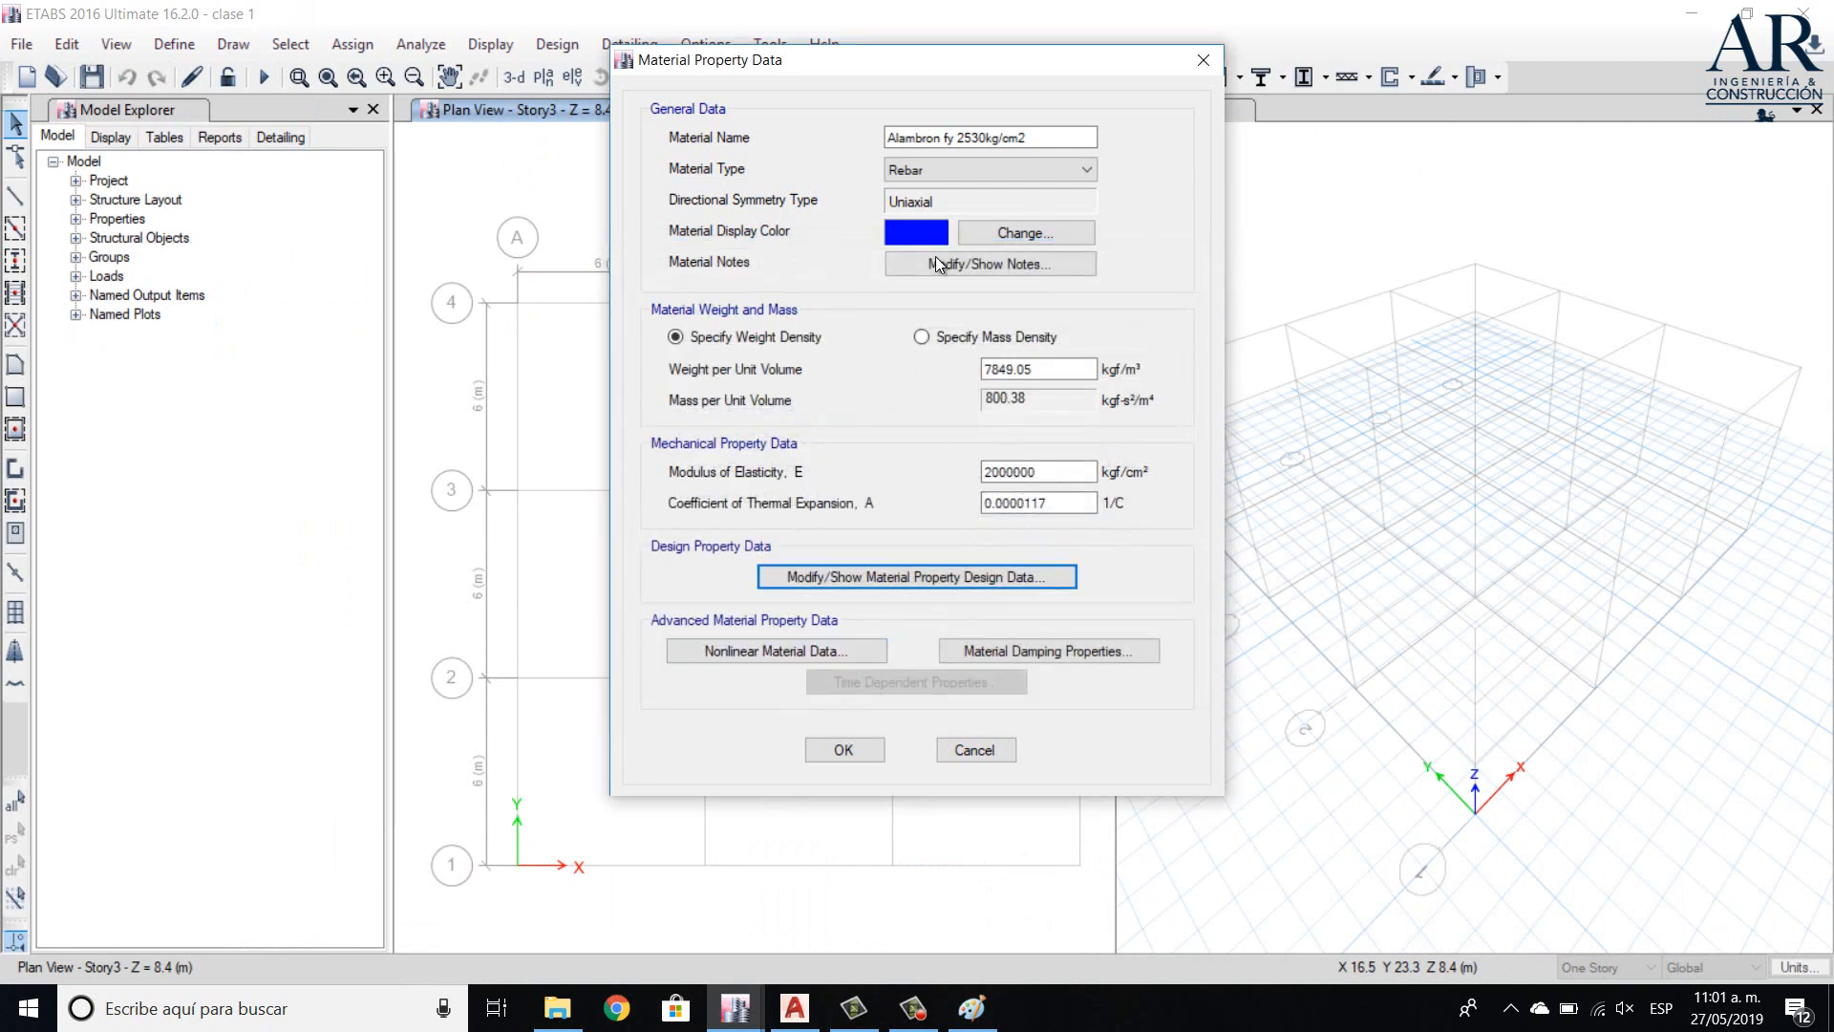
- Accept the Alambron material, close the material definitions and start a copy of the Trab 45X25 frame section
{"action": "left_click", "coordinate": [844, 753]}
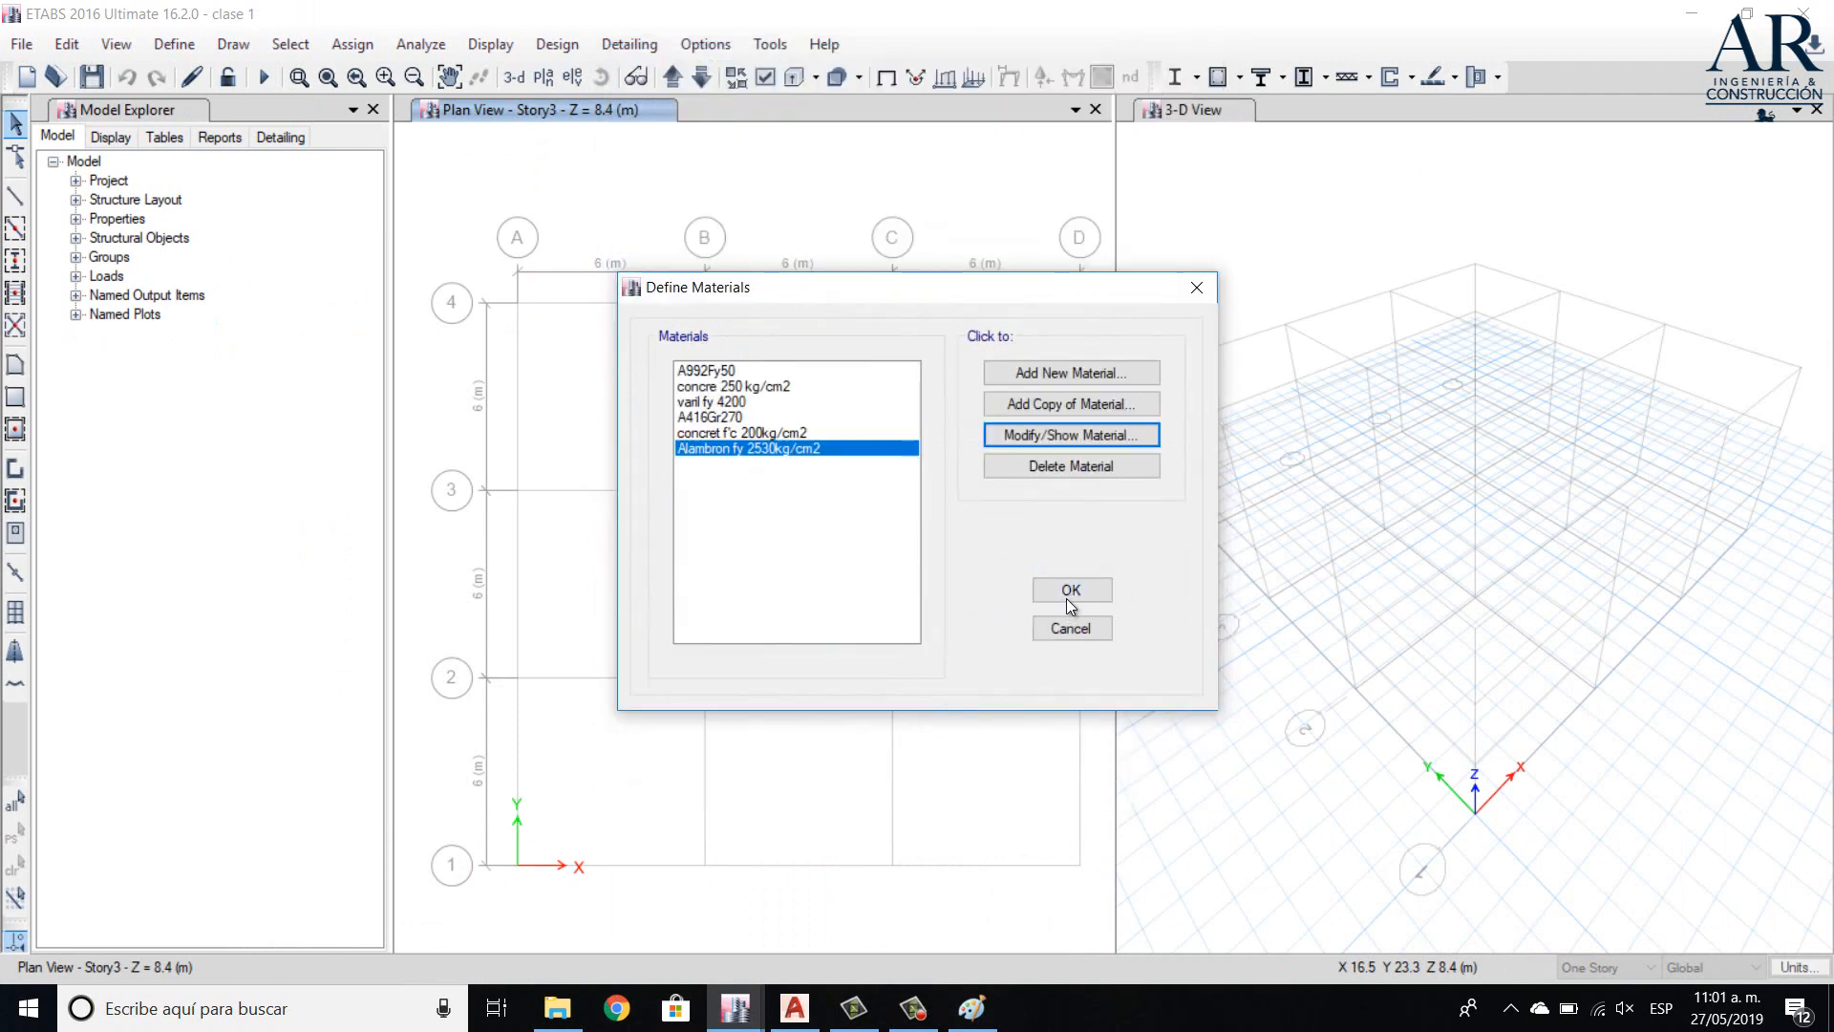
{"action": "left_click", "coordinate": [1066, 598]}
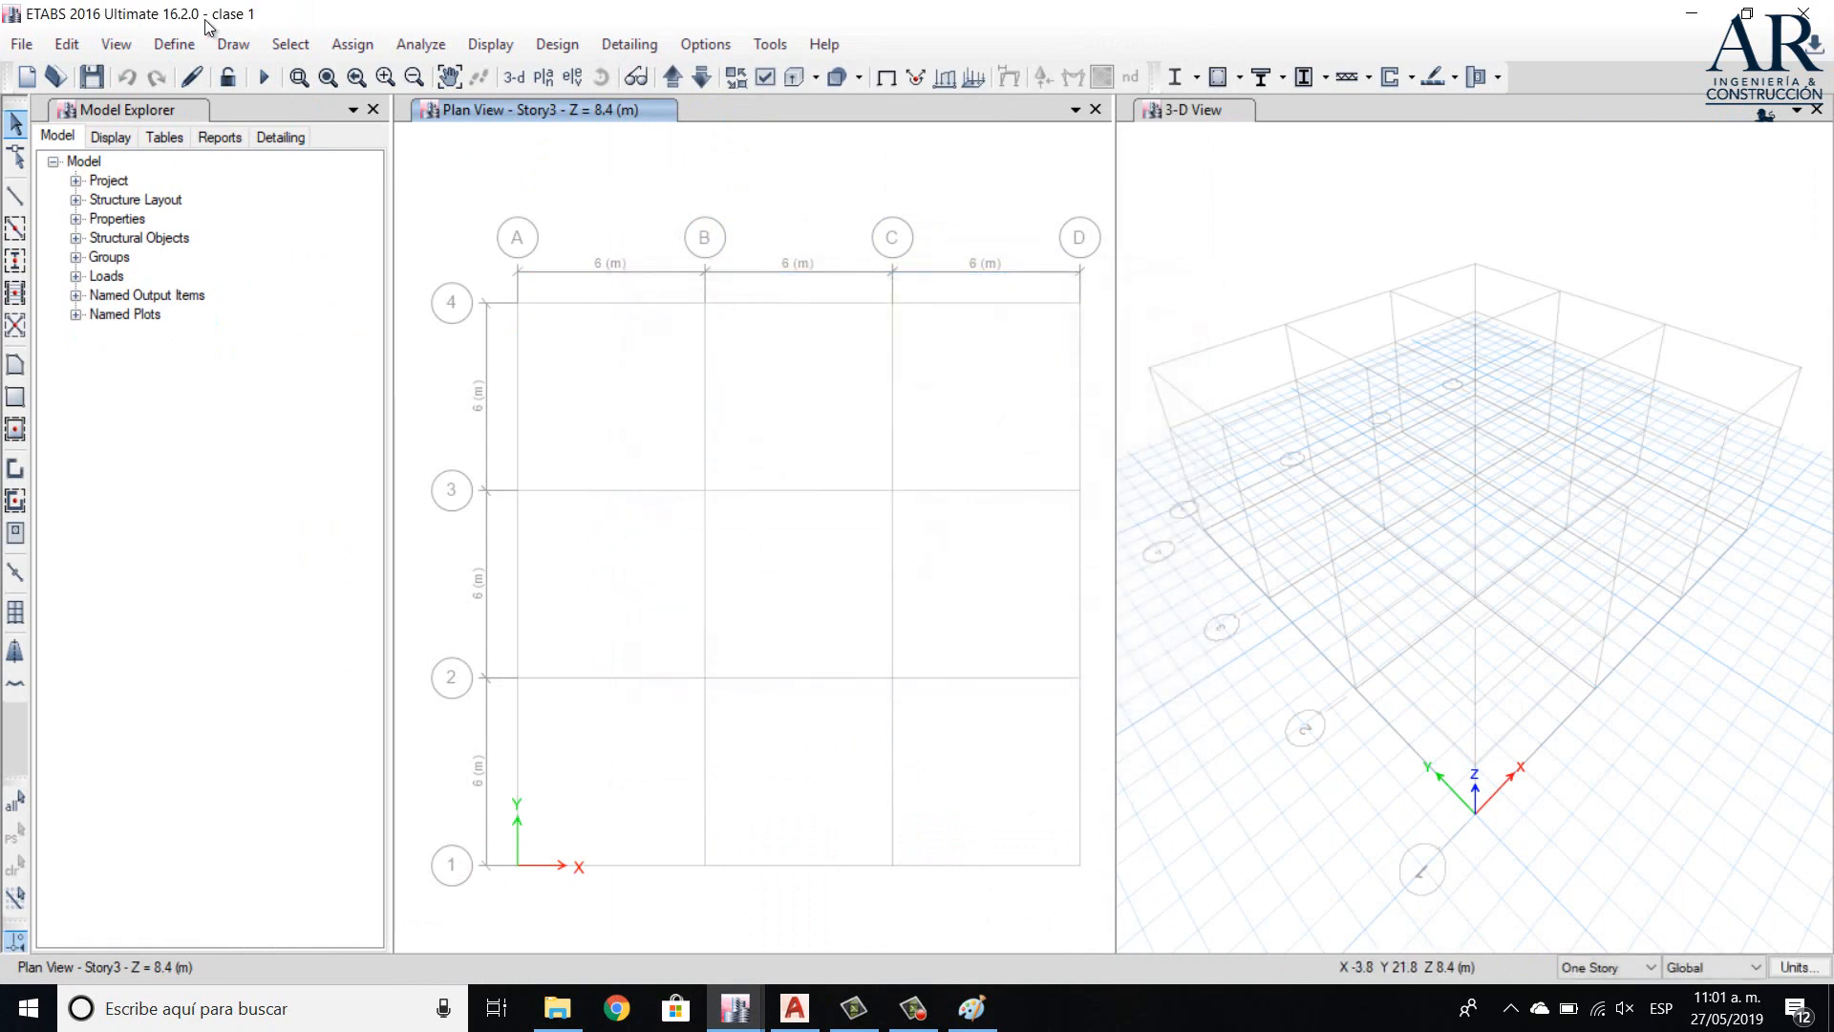
{"action": "left_click", "coordinate": [173, 44]}
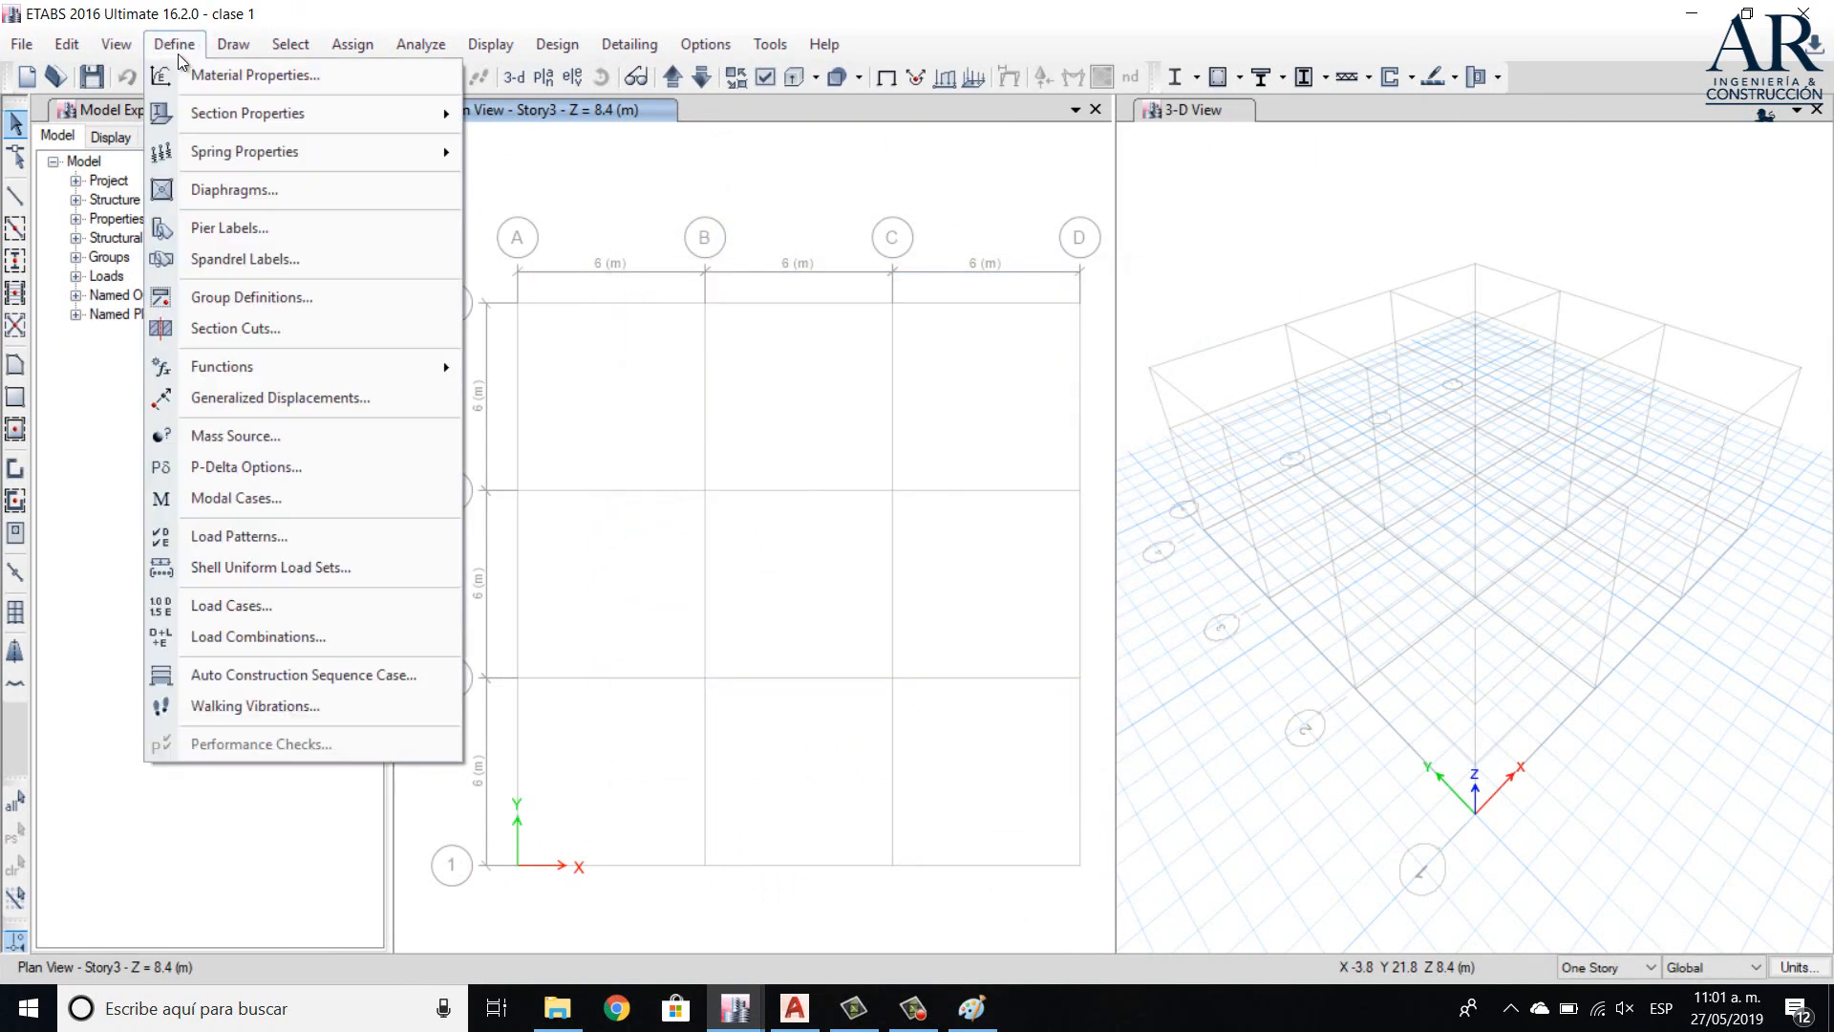
{"action": "mouse_move", "coordinate": [291, 122]}
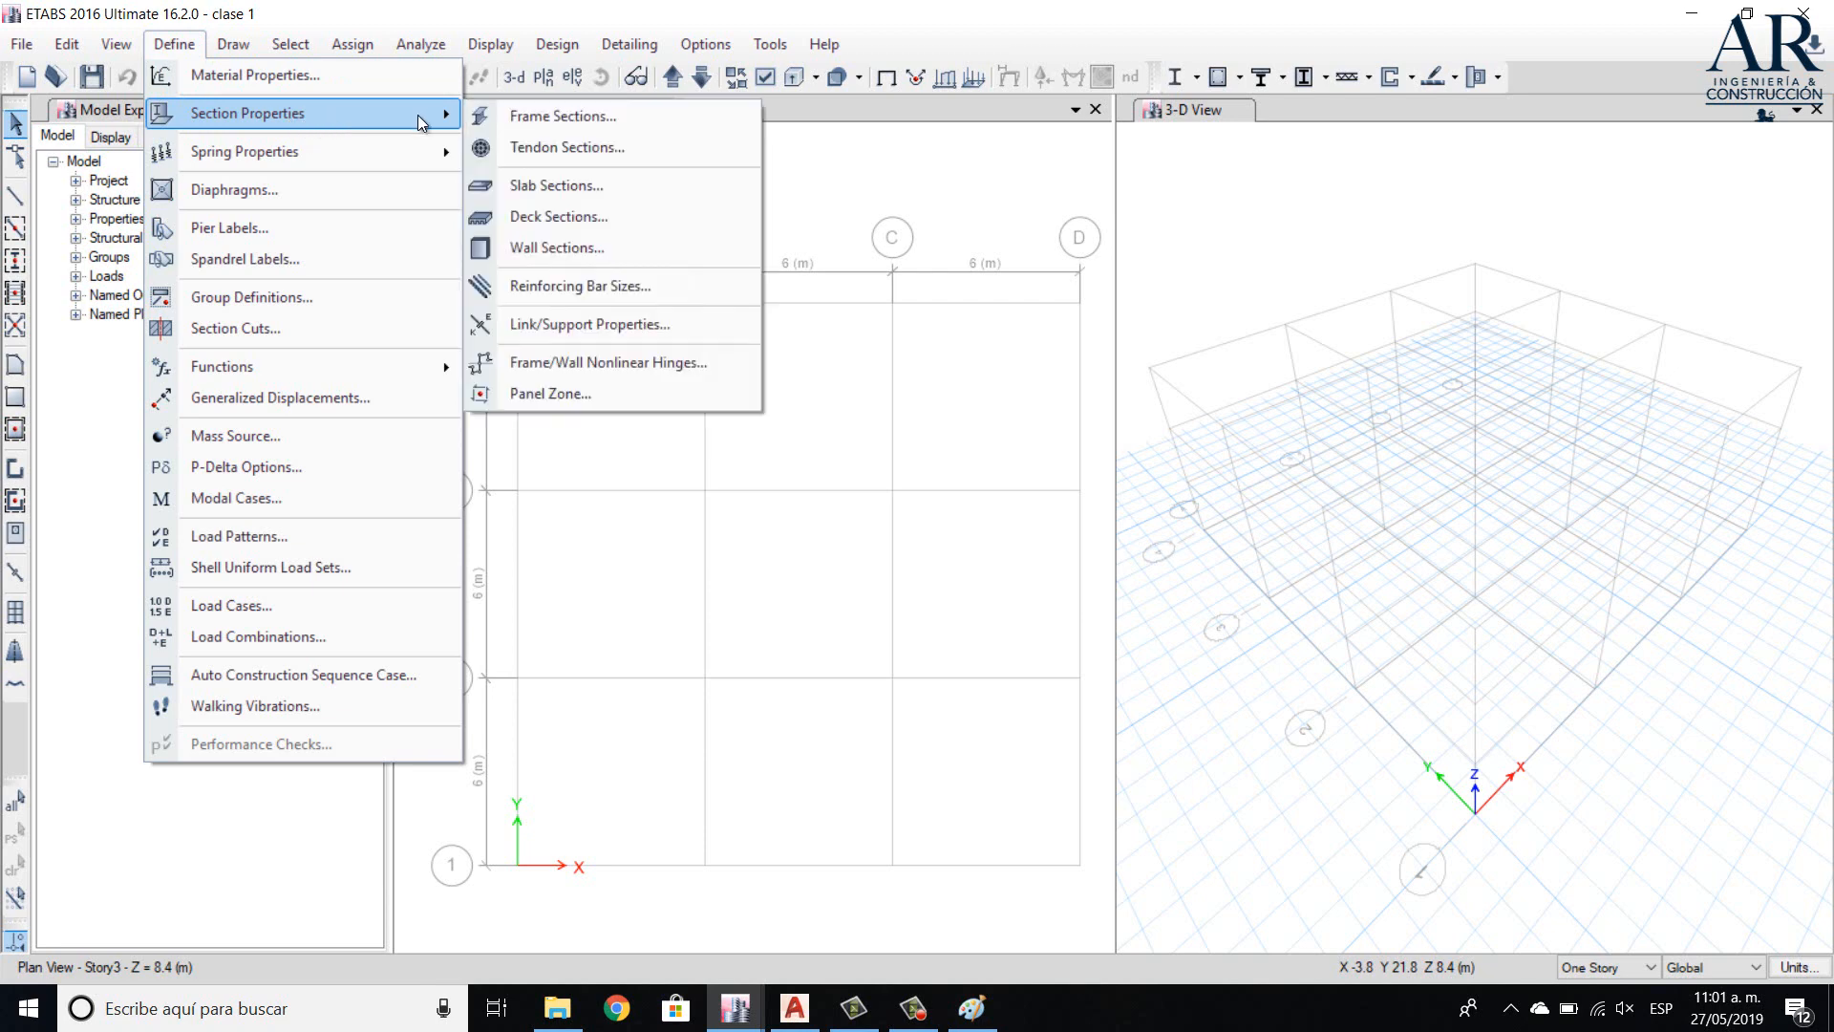
{"action": "left_click", "coordinate": [553, 112]}
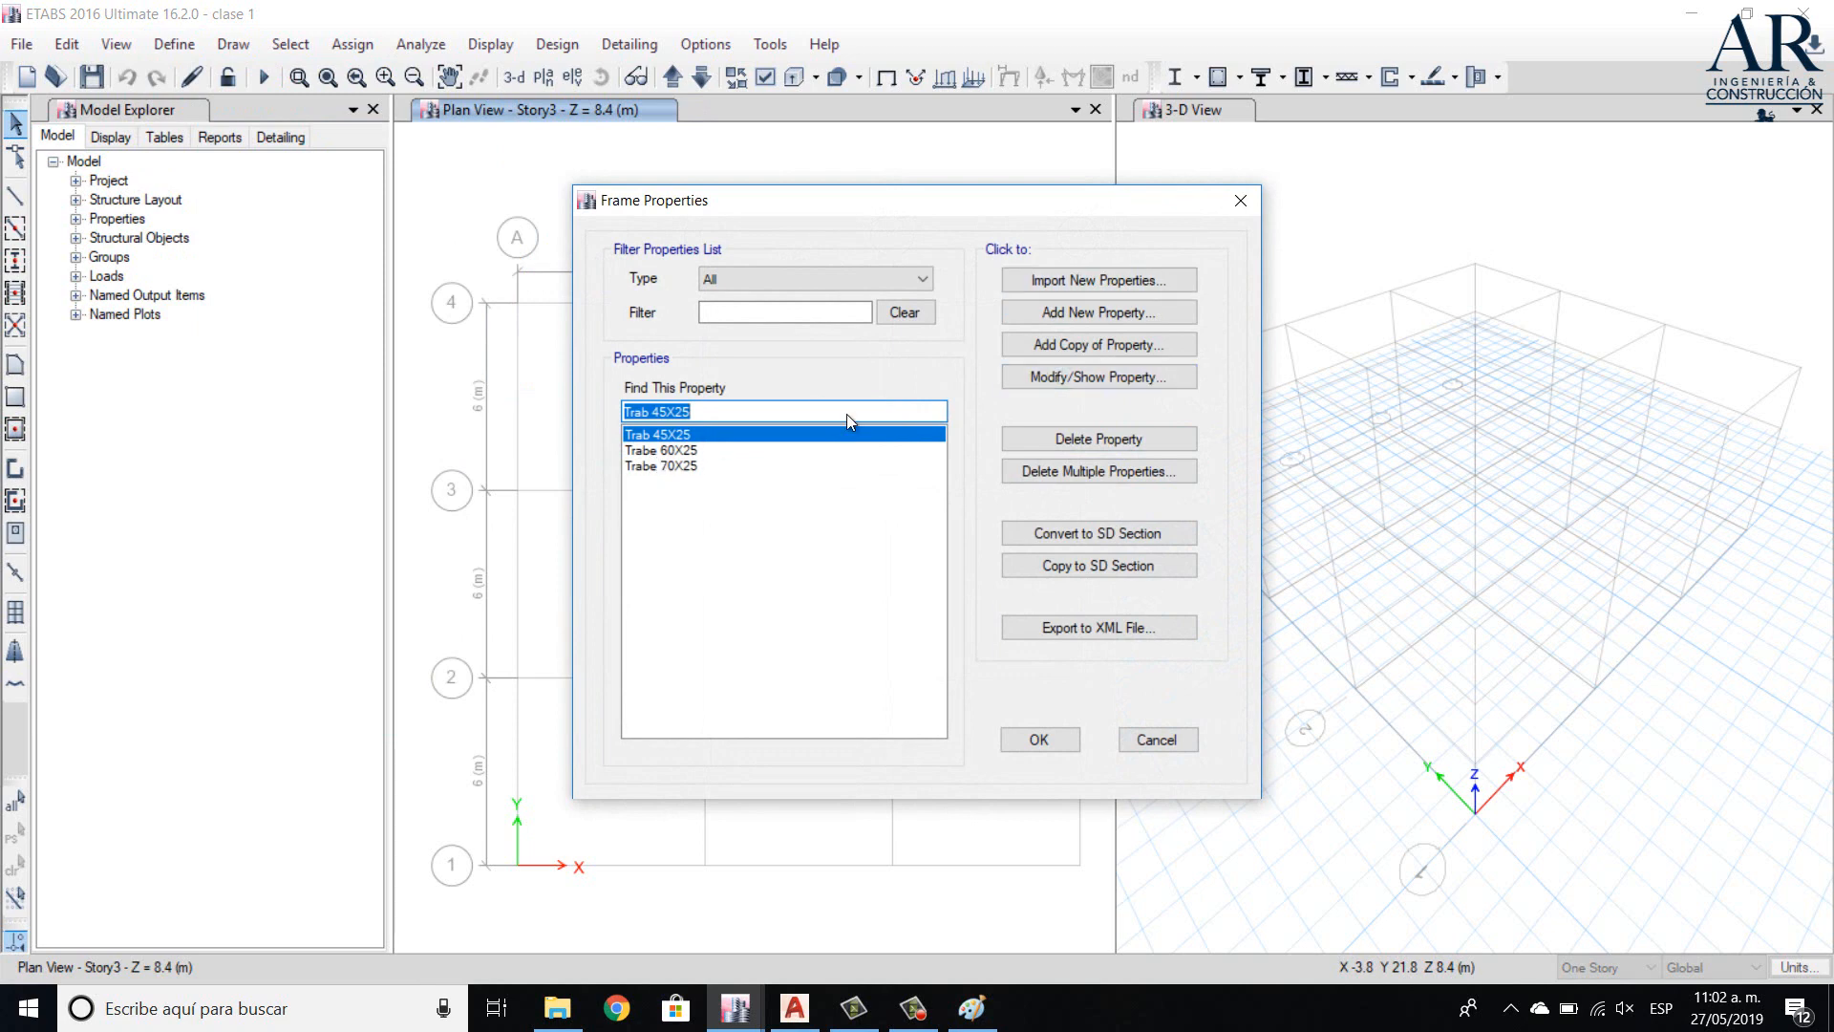
{"action": "left_click", "coordinate": [1087, 349]}
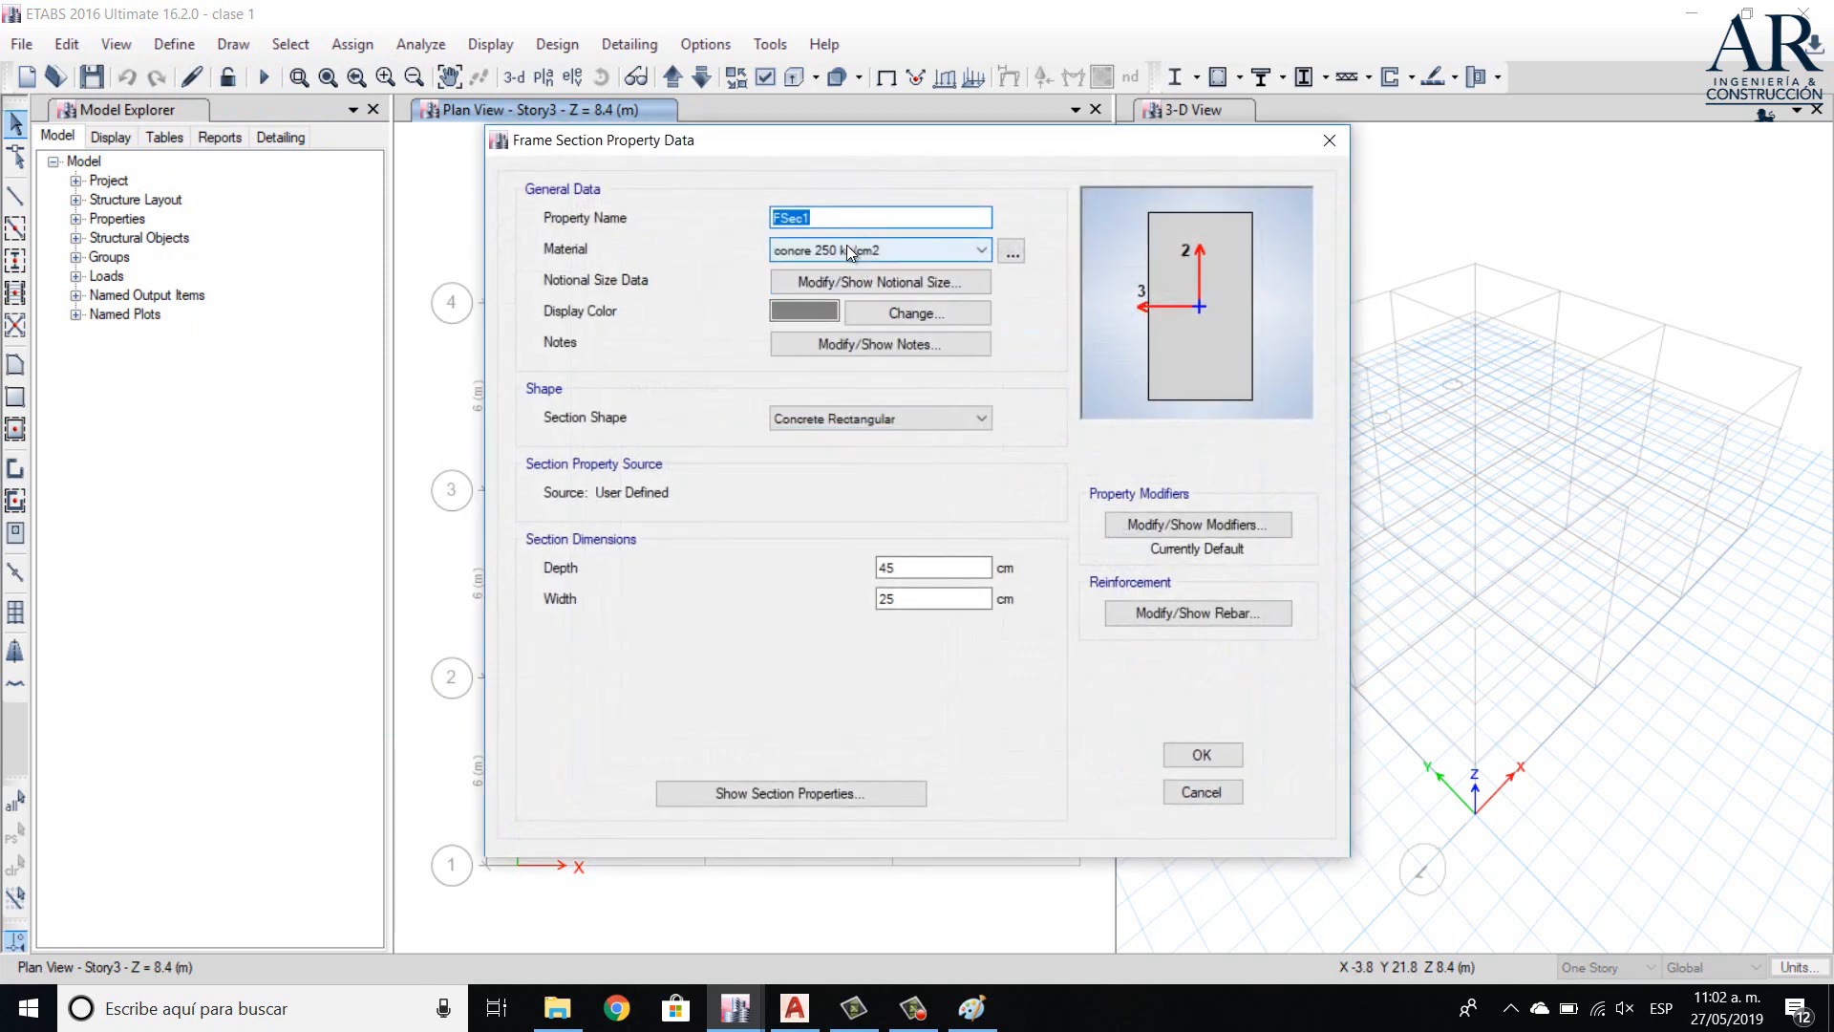
- Name the copied section N1 and set its depth to 25 cm and width to 15 cm
{"action": "type", "text": "N1"}
{"action": "double_click", "coordinate": [893, 567]}
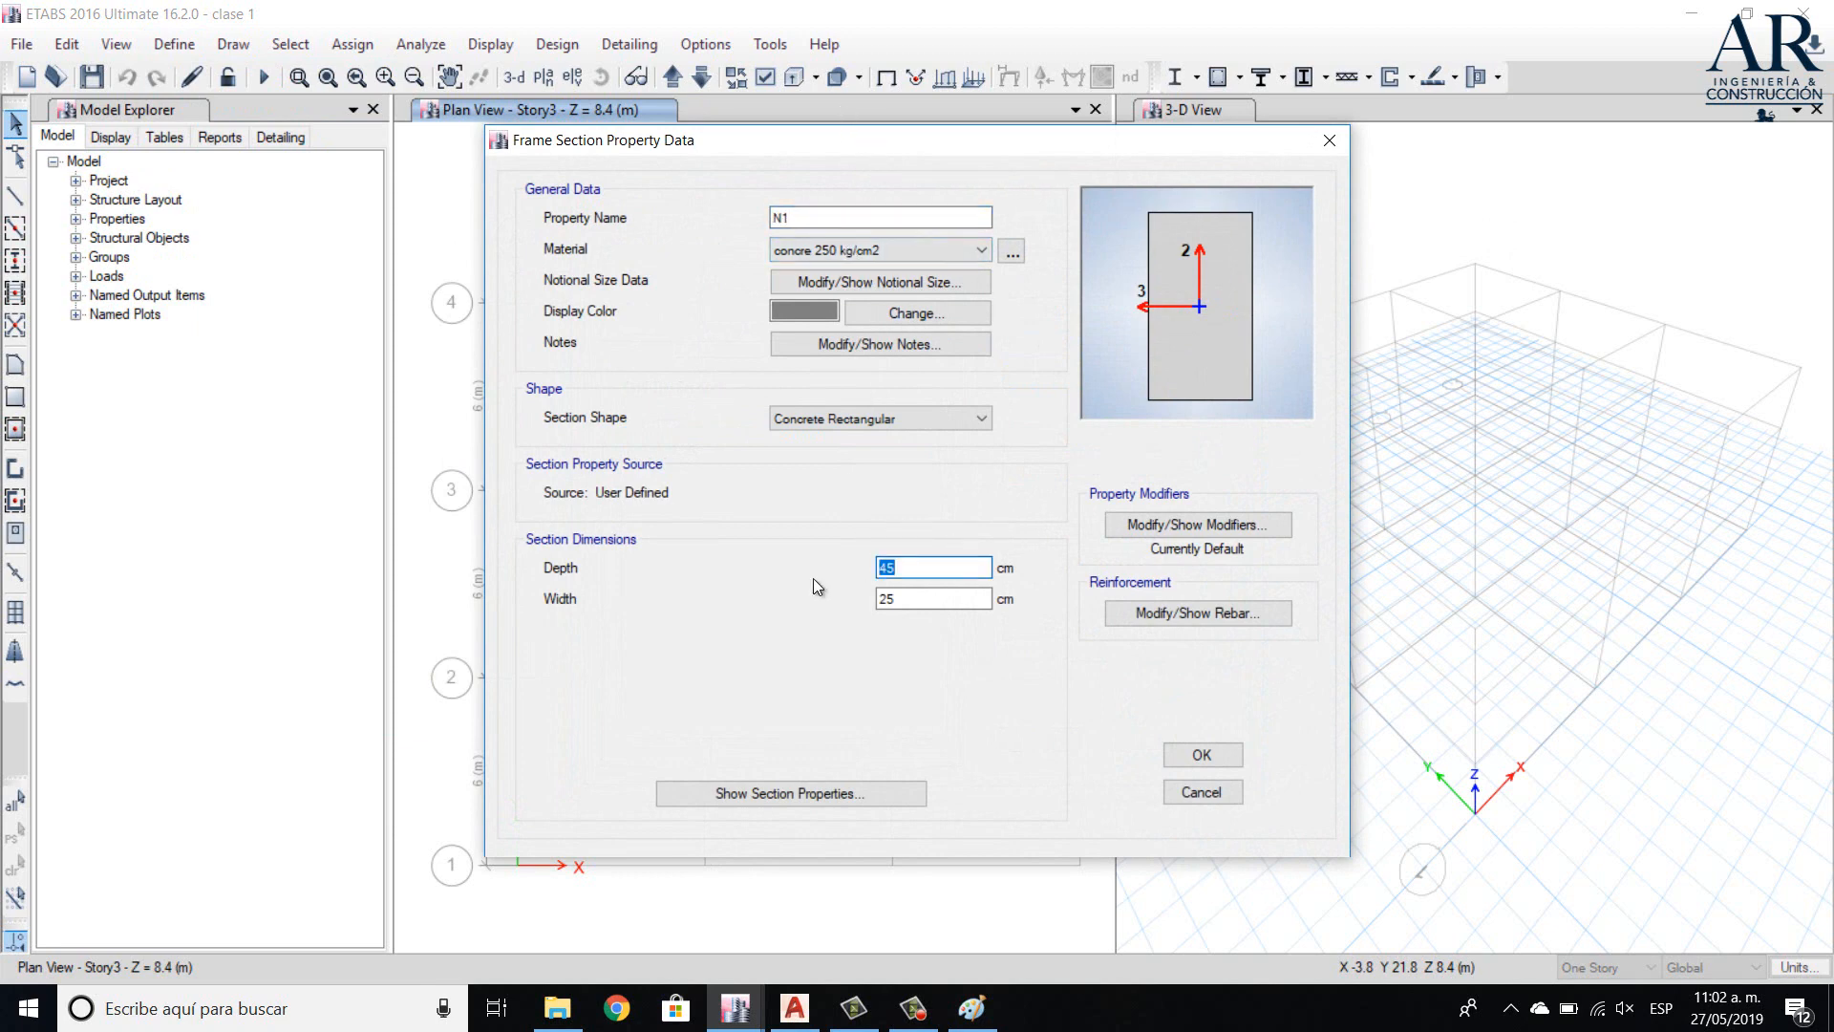
{"action": "type", "text": "25"}
{"action": "key", "text": "Tab"}
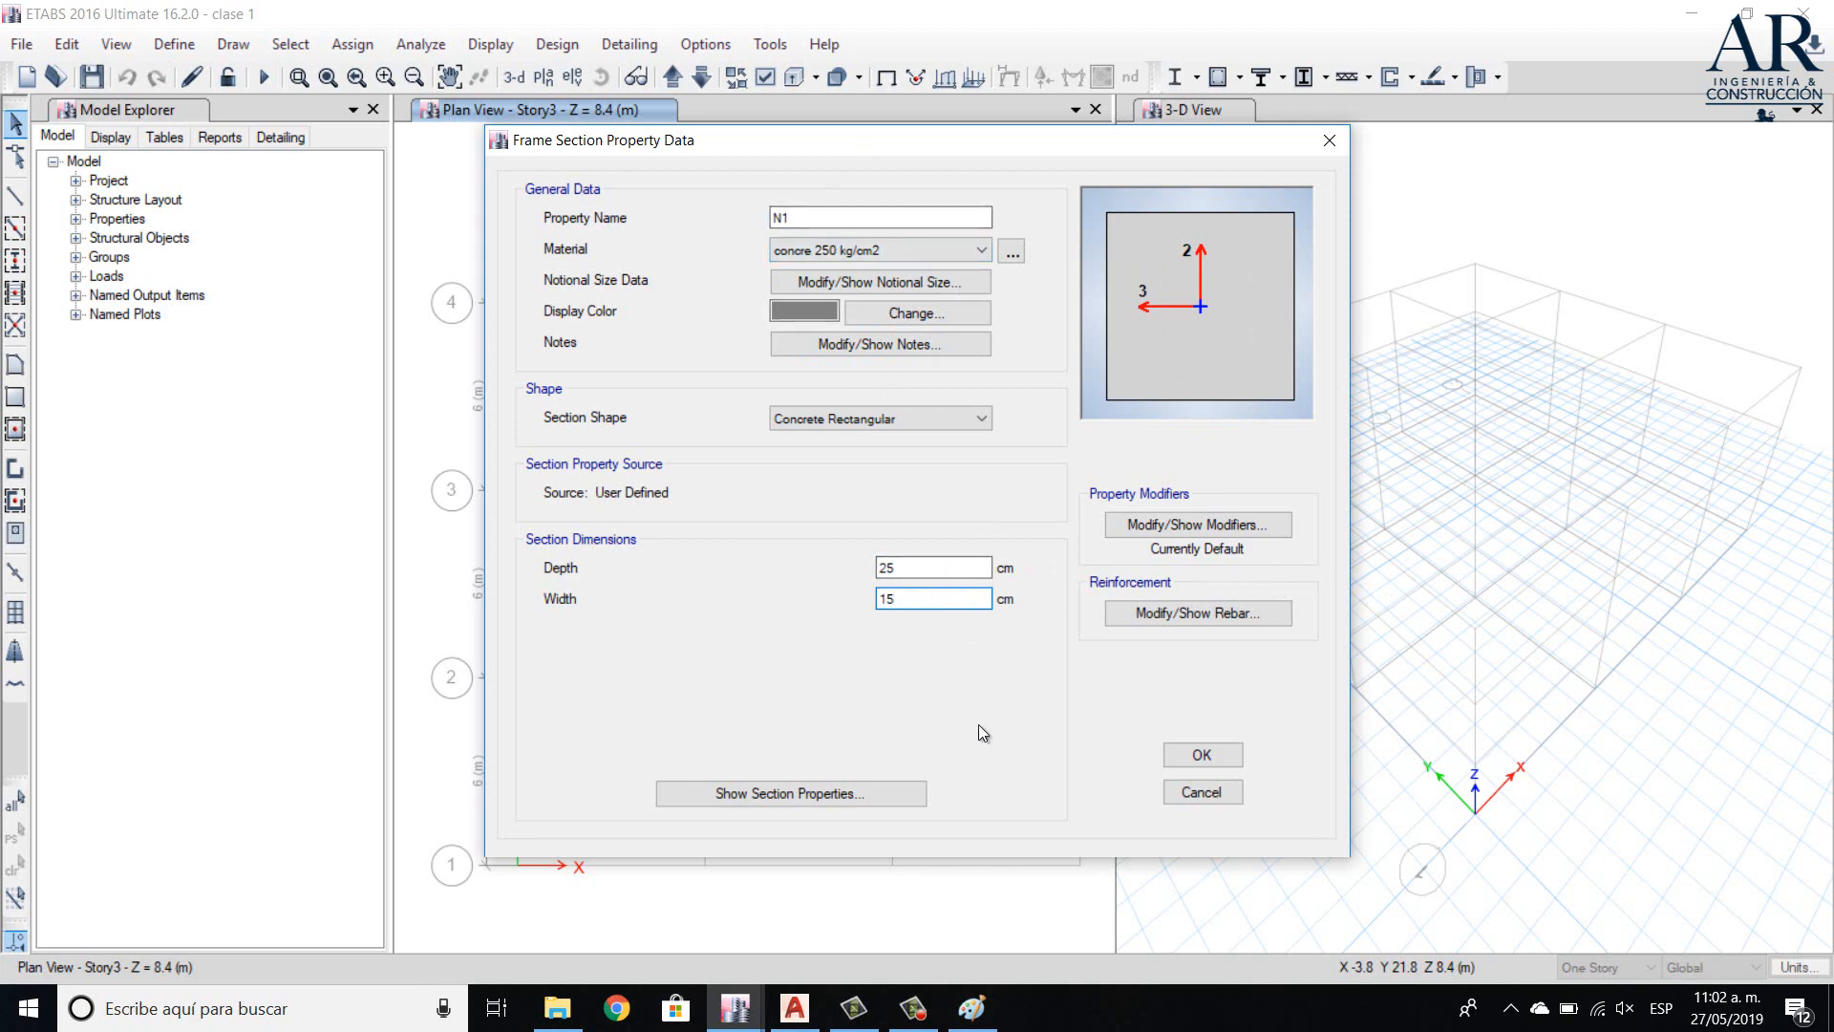
- Switch to Paint and sketch a rectangular panel below the beam section, with a narrow block at each end and short ribs along its upper edge
{"action": "left_click", "coordinate": [998, 1001]}
{"action": "scroll", "coordinate": [1095, 552], "scroll_direction": "down", "scroll_amount": 2}
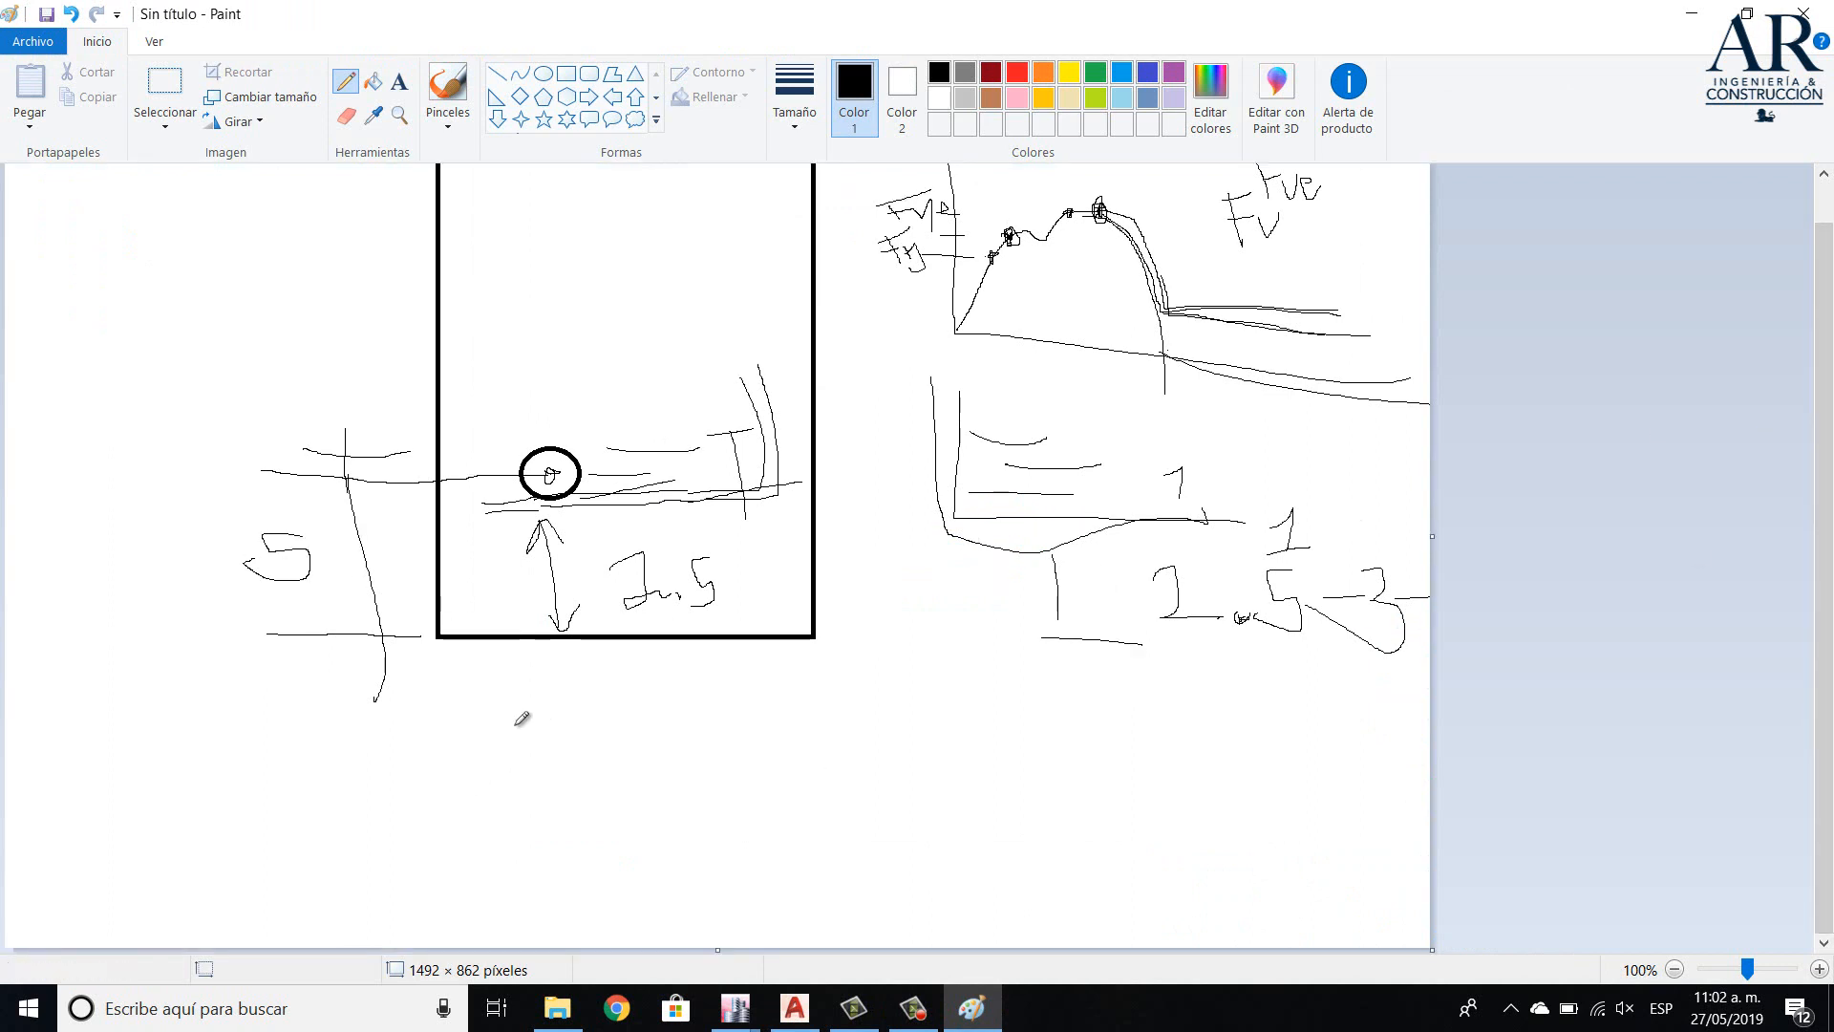
{"action": "mouse_move", "coordinate": [513, 721]}
{"action": "left_mouse_down"}
{"action": "mouse_move", "coordinate": [833, 772]}
{"action": "mouse_move", "coordinate": [578, 849]}
{"action": "mouse_move", "coordinate": [499, 761]}
{"action": "mouse_move", "coordinate": [614, 746]}
{"action": "left_mouse_up"}
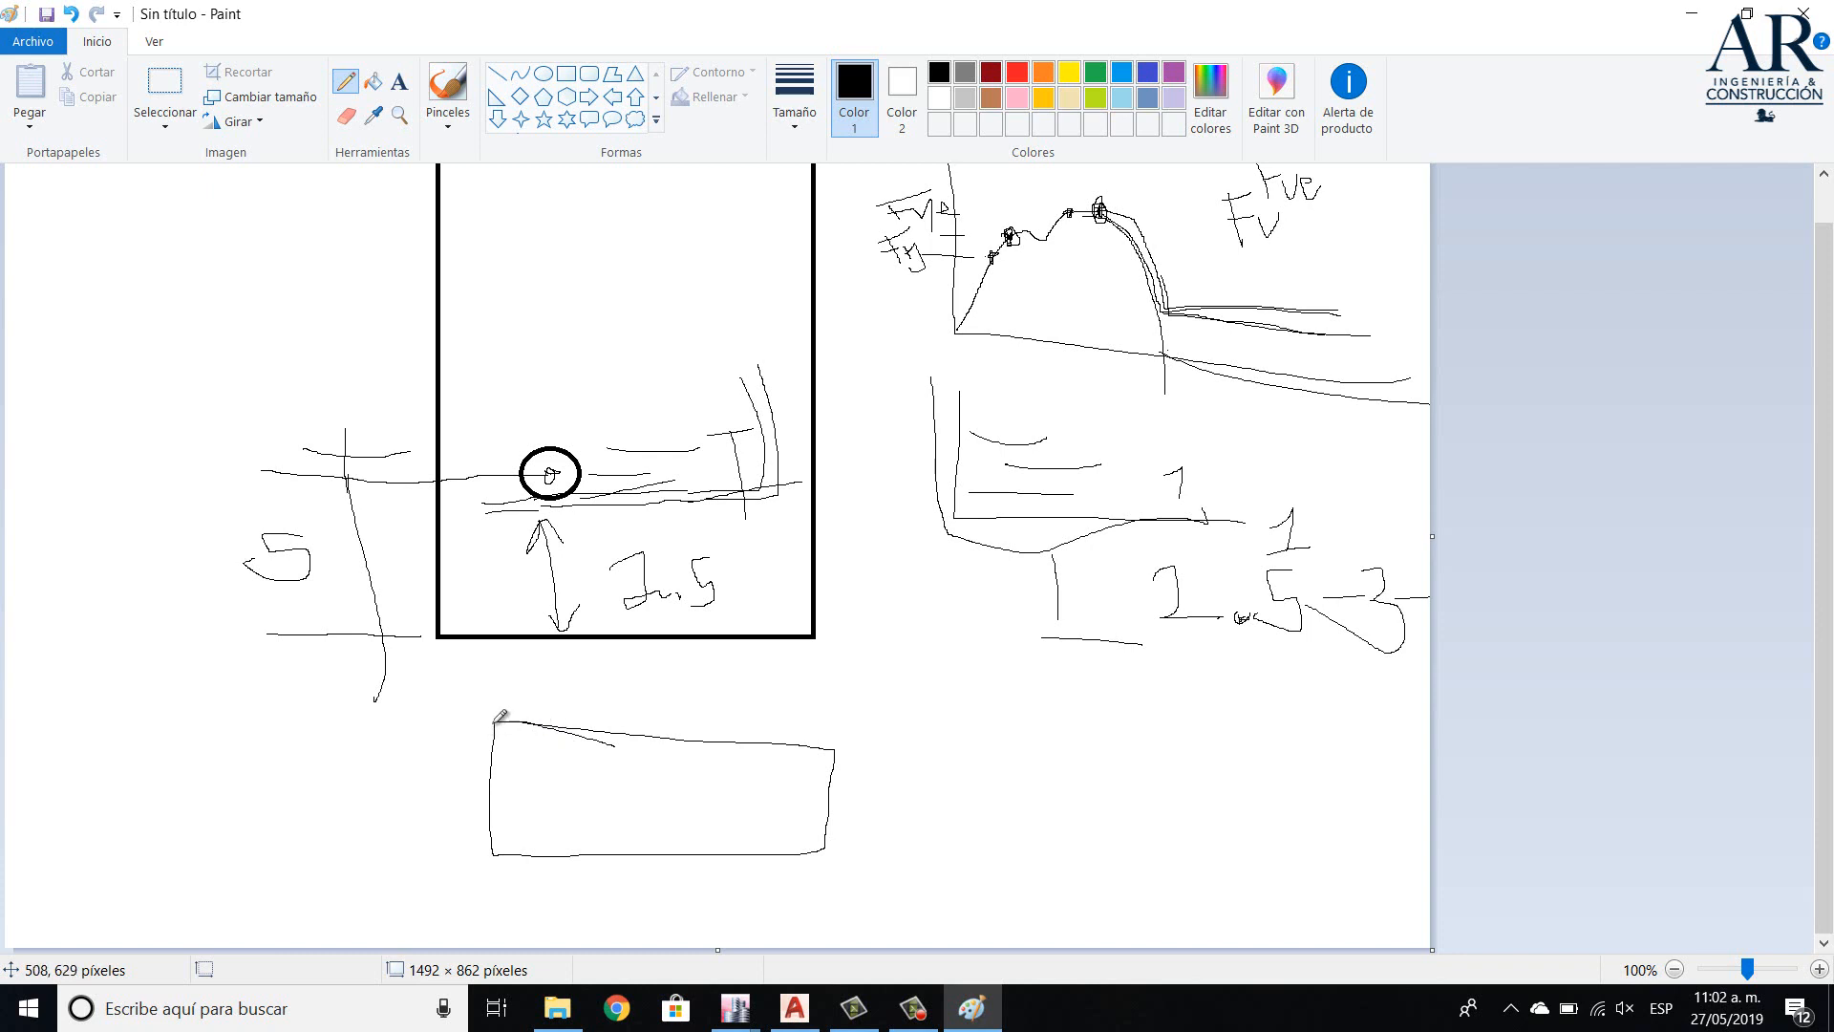
{"action": "mouse_move", "coordinate": [495, 722]}
{"action": "left_mouse_down"}
{"action": "mouse_move", "coordinate": [435, 736]}
{"action": "mouse_move", "coordinate": [430, 864]}
{"action": "mouse_move", "coordinate": [485, 862]}
{"action": "left_mouse_up"}
{"action": "mouse_move", "coordinate": [835, 755]}
{"action": "left_mouse_down"}
{"action": "mouse_move", "coordinate": [874, 754]}
{"action": "mouse_move", "coordinate": [875, 871]}
{"action": "mouse_move", "coordinate": [834, 873]}
{"action": "left_mouse_up"}
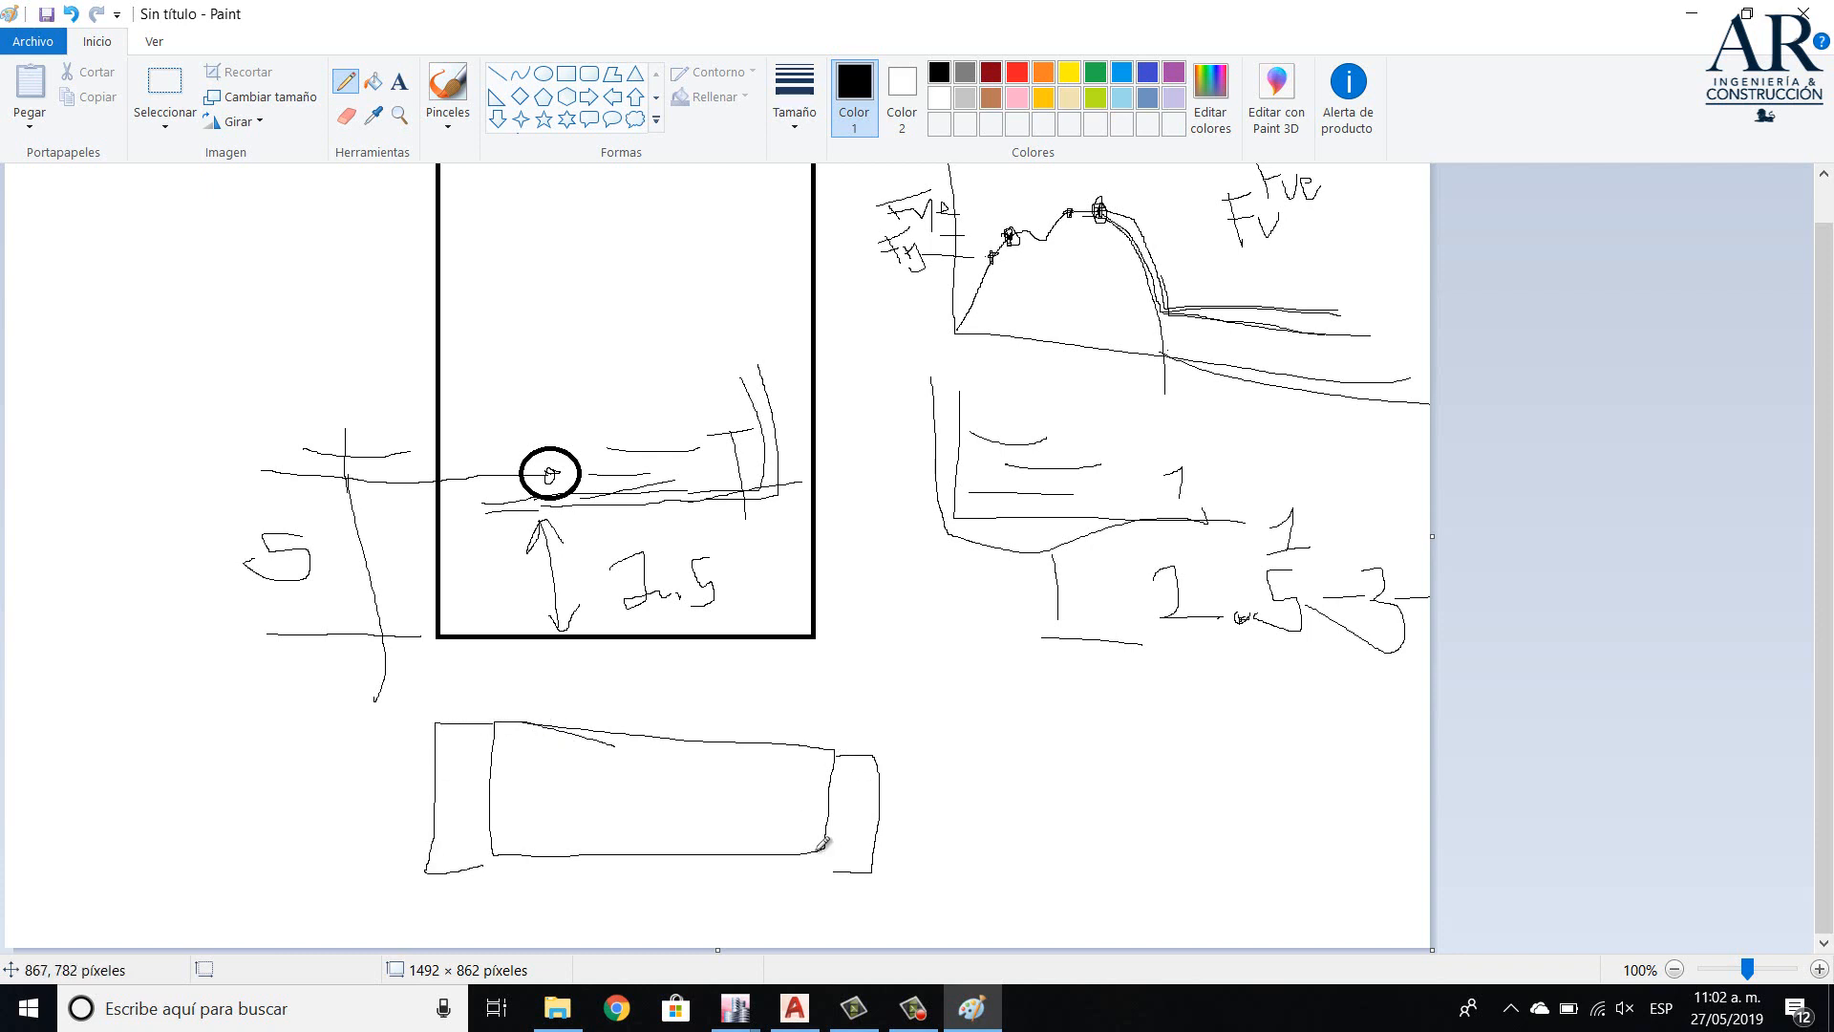
{"action": "mouse_move", "coordinate": [729, 746]}
{"action": "left_mouse_down"}
{"action": "mouse_move", "coordinate": [728, 807]}
{"action": "mouse_move", "coordinate": [684, 779]}
{"action": "mouse_move", "coordinate": [684, 744]}
{"action": "mouse_move", "coordinate": [579, 810]}
{"action": "left_mouse_up"}
{"action": "left_click_drag", "start_coordinate": [549, 728], "coordinate": [549, 800]}
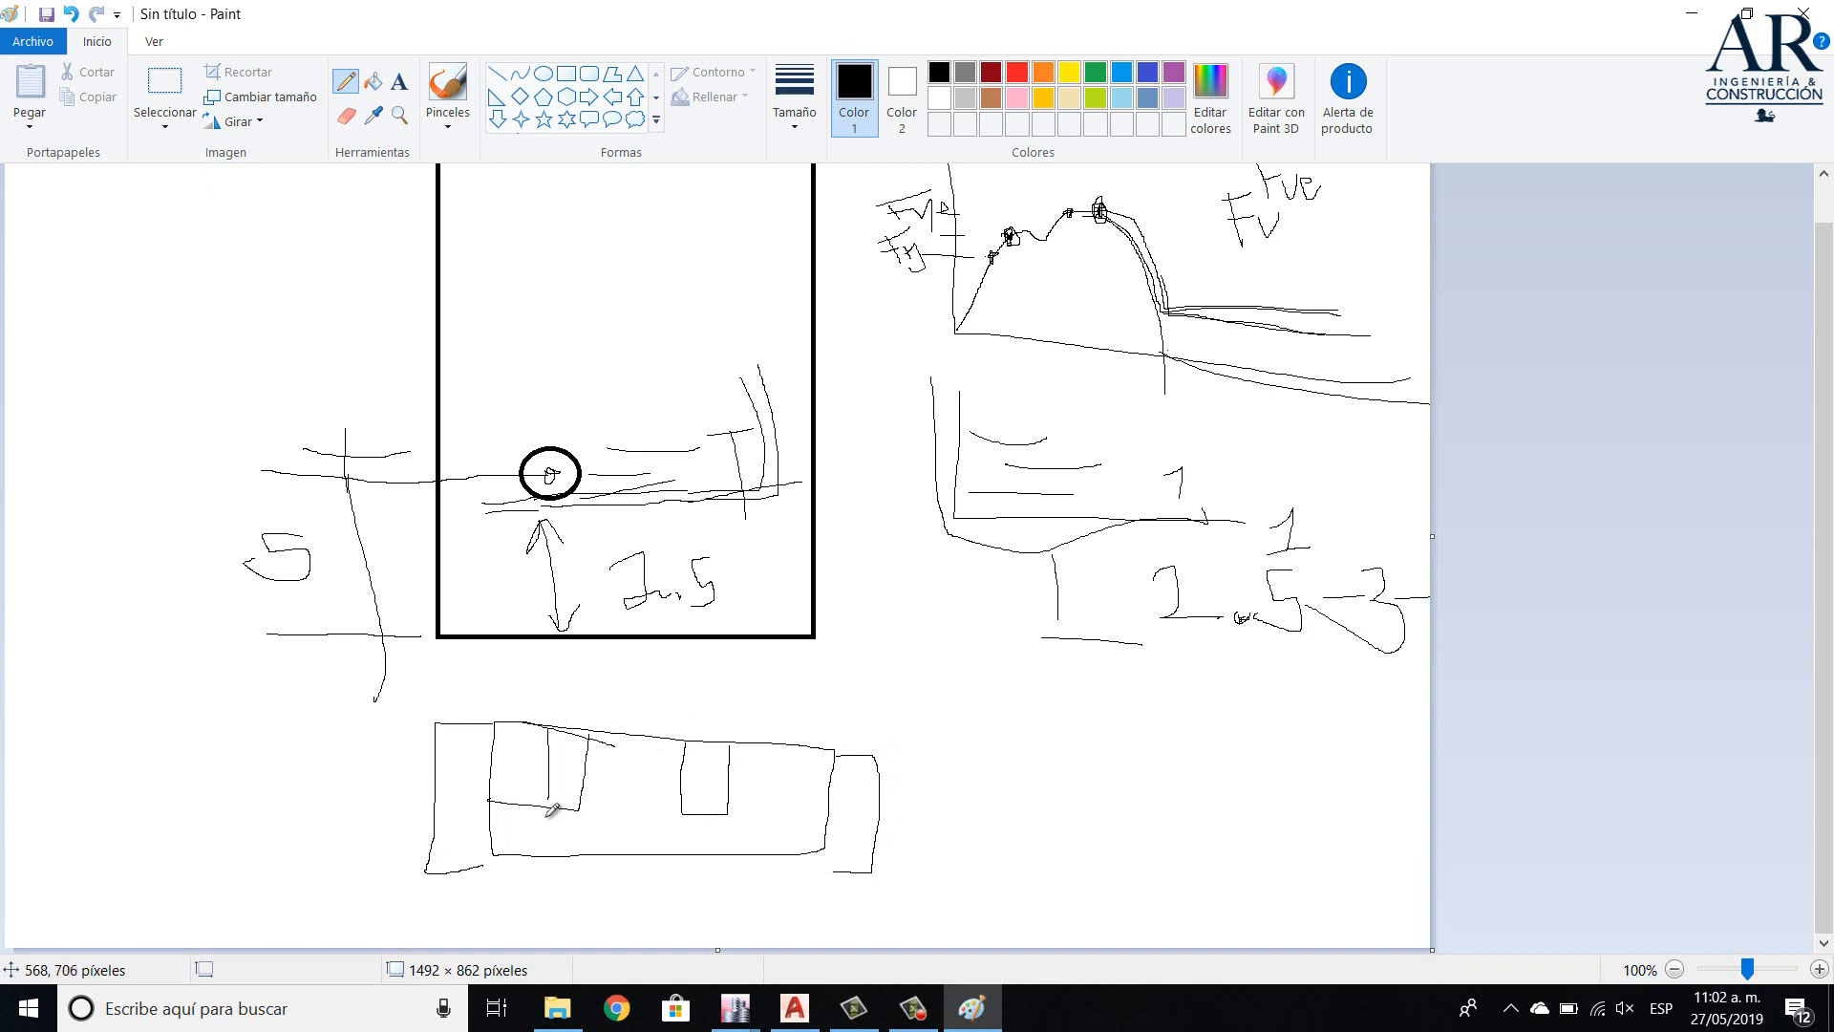
{"action": "mouse_move", "coordinate": [765, 743]}
{"action": "left_mouse_down"}
{"action": "mouse_move", "coordinate": [779, 808]}
{"action": "mouse_move", "coordinate": [795, 750]}
{"action": "left_mouse_up"}
- Sketch a second long strip beside the ribbed panel, with full-height ribs across it and a narrow block at its far end
{"action": "mouse_move", "coordinate": [965, 753]}
{"action": "left_mouse_down"}
{"action": "mouse_move", "coordinate": [1286, 743]}
{"action": "mouse_move", "coordinate": [1333, 769]}
{"action": "mouse_move", "coordinate": [1218, 844]}
{"action": "mouse_move", "coordinate": [992, 865]}
{"action": "mouse_move", "coordinate": [957, 761]}
{"action": "mouse_move", "coordinate": [1020, 873]}
{"action": "left_mouse_up"}
{"action": "left_click", "coordinate": [993, 745]}
{"action": "left_click_drag", "start_coordinate": [1108, 761], "coordinate": [1114, 855]}
{"action": "left_click_drag", "start_coordinate": [1134, 764], "coordinate": [1137, 853]}
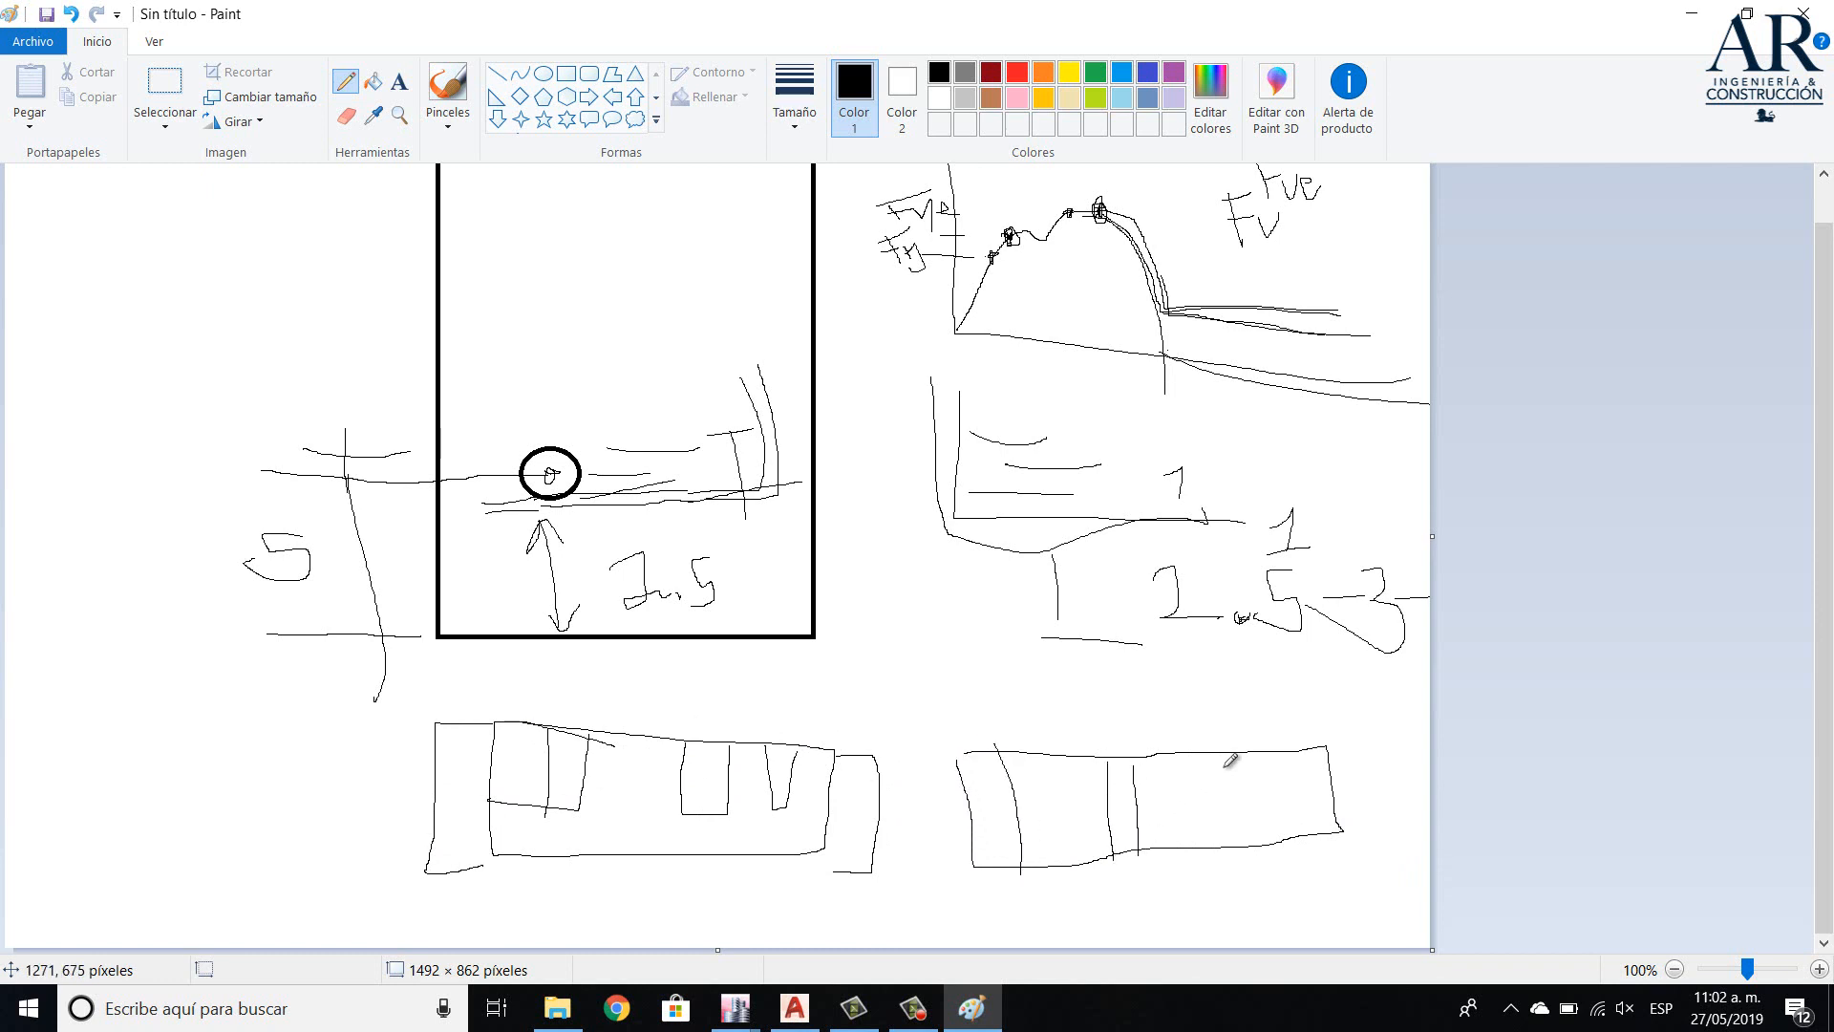
{"action": "mouse_move", "coordinate": [1225, 759]}
{"action": "left_mouse_down"}
{"action": "mouse_move", "coordinate": [1232, 844]}
{"action": "mouse_move", "coordinate": [1253, 807]}
{"action": "mouse_move", "coordinate": [1253, 838]}
{"action": "left_mouse_up"}
{"action": "mouse_move", "coordinate": [1326, 744]}
{"action": "left_mouse_down"}
{"action": "mouse_move", "coordinate": [1393, 769]}
{"action": "mouse_move", "coordinate": [1354, 837]}
{"action": "left_mouse_up"}
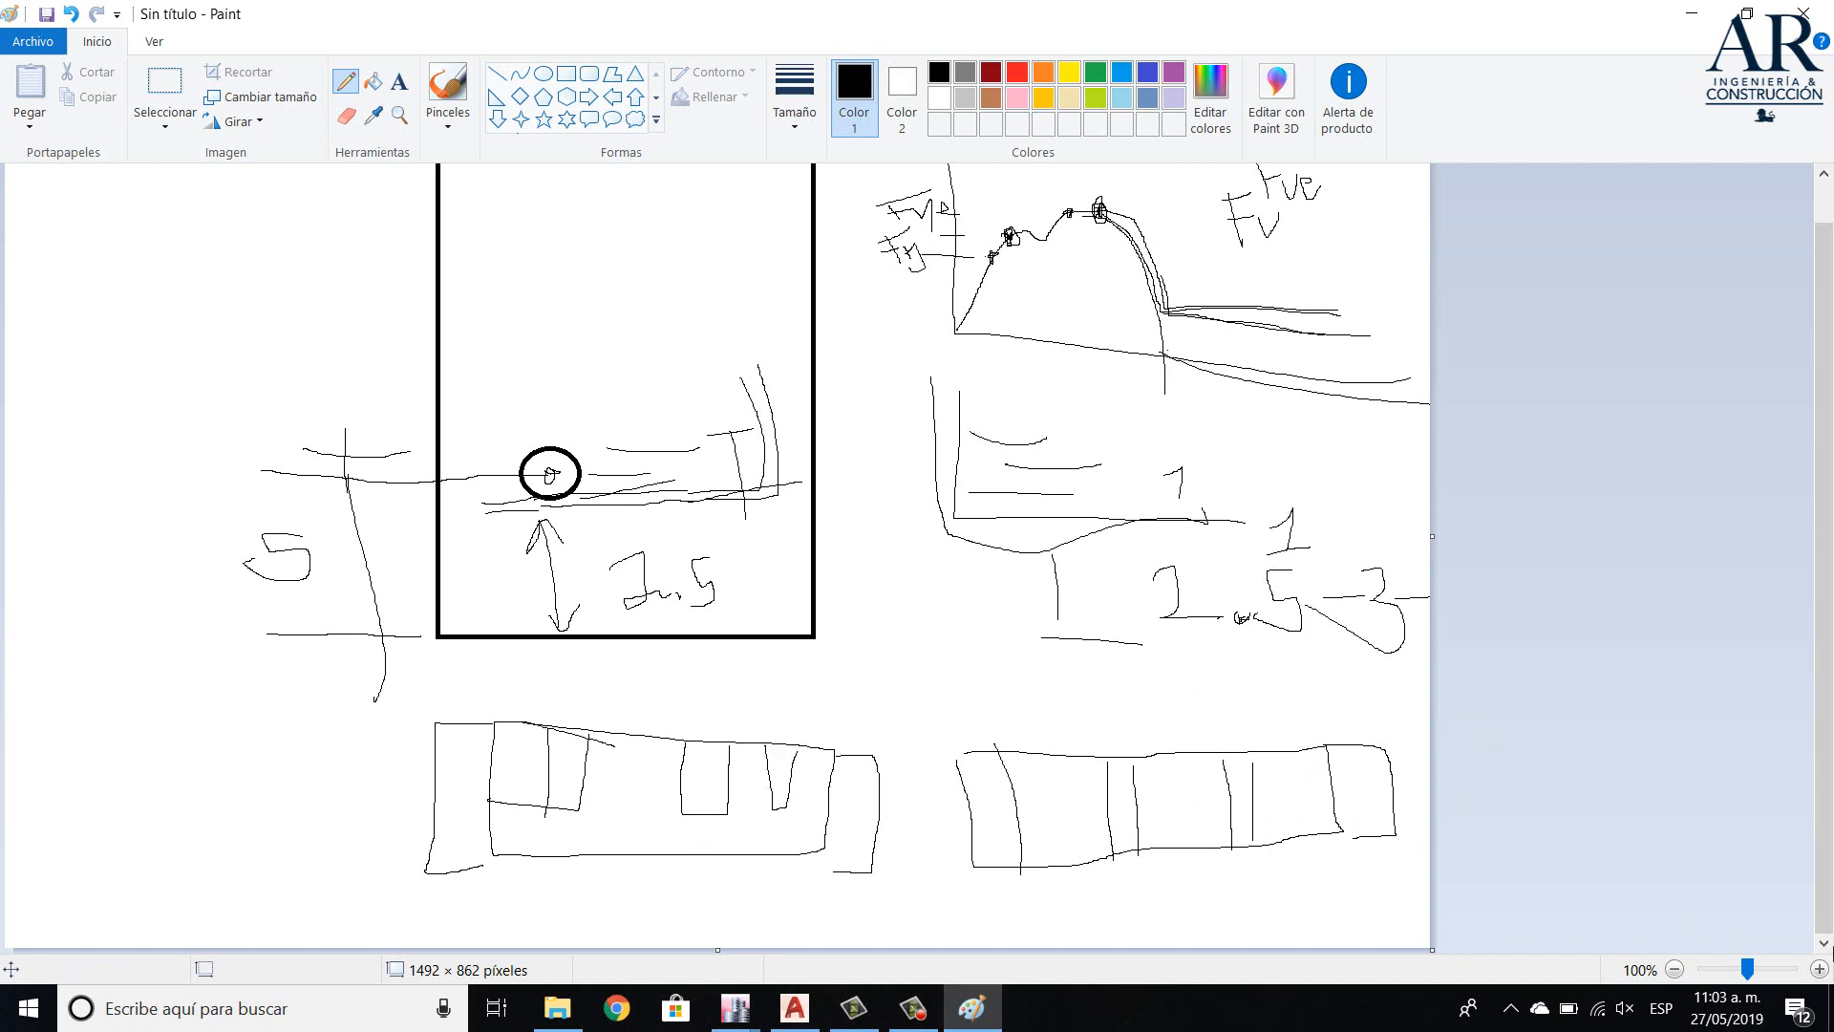
- Enlarge the canvas to 3308 × 1440 pixels and sketch a long beam in the new area with two small rectangular sections above it
{"action": "left_click", "coordinate": [1676, 970]}
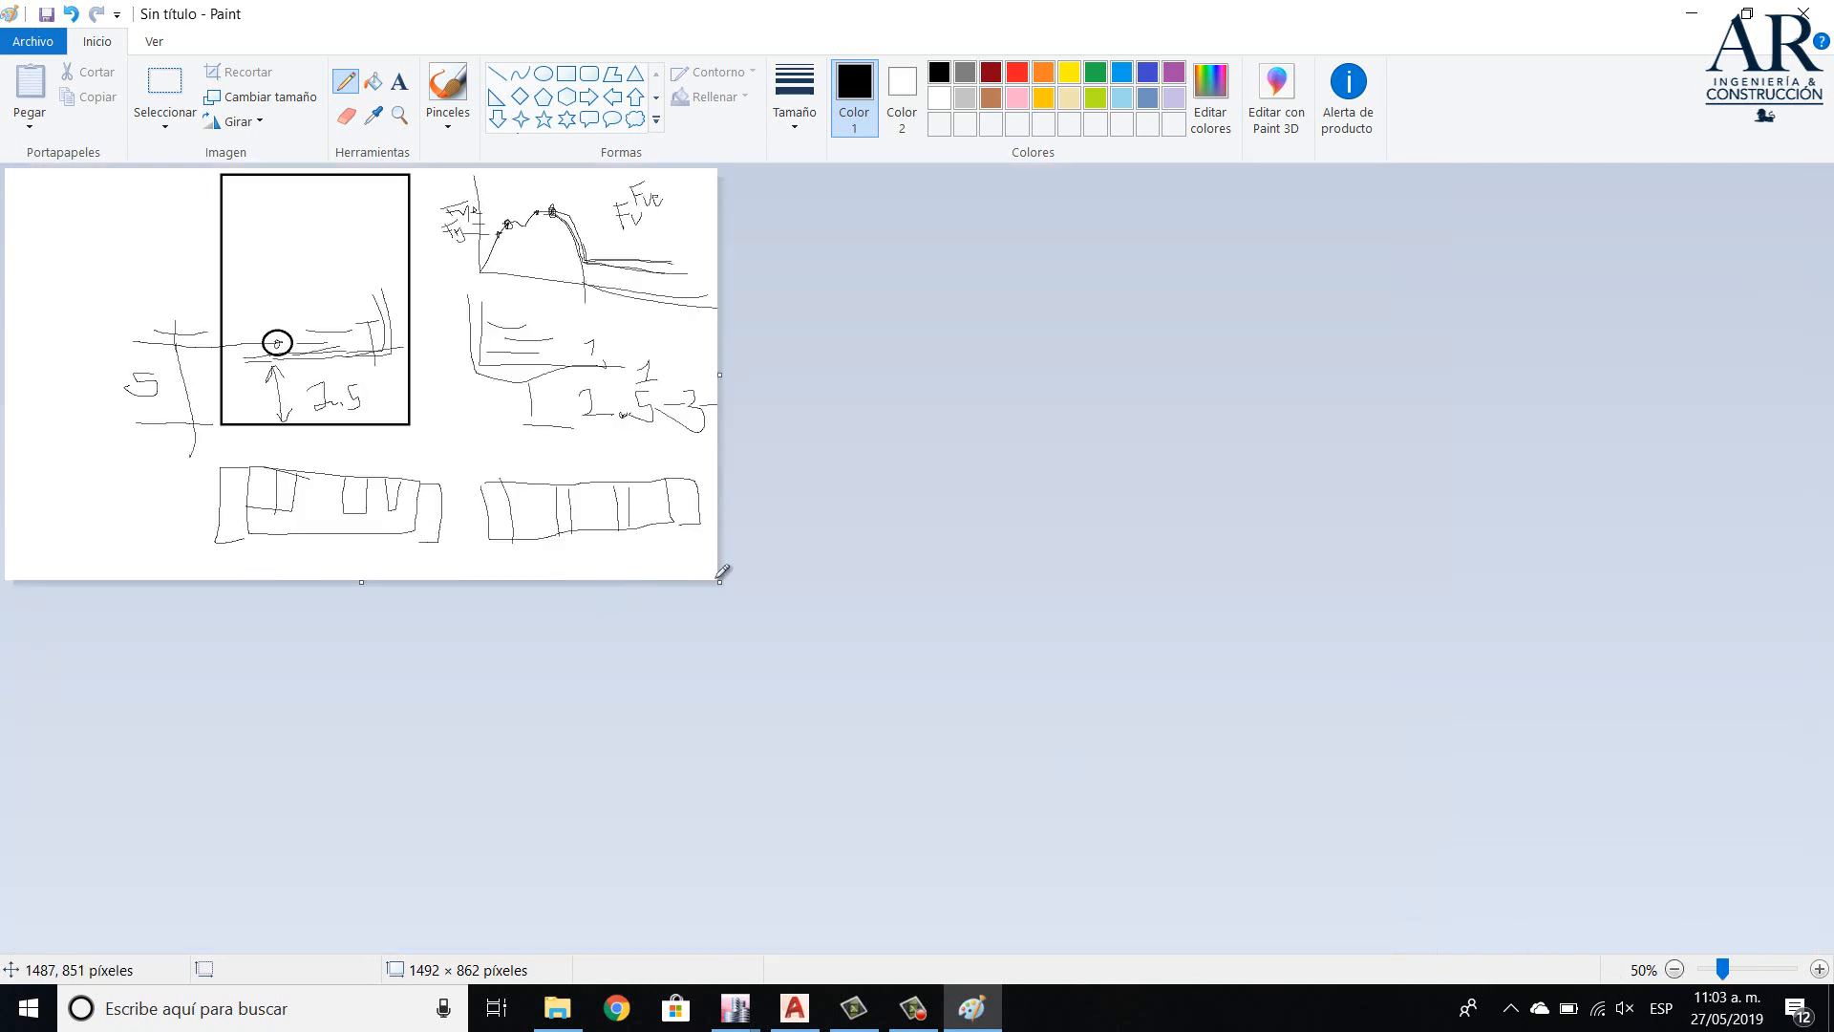
{"action": "left_click_drag", "start_coordinate": [719, 578], "coordinate": [1586, 857]}
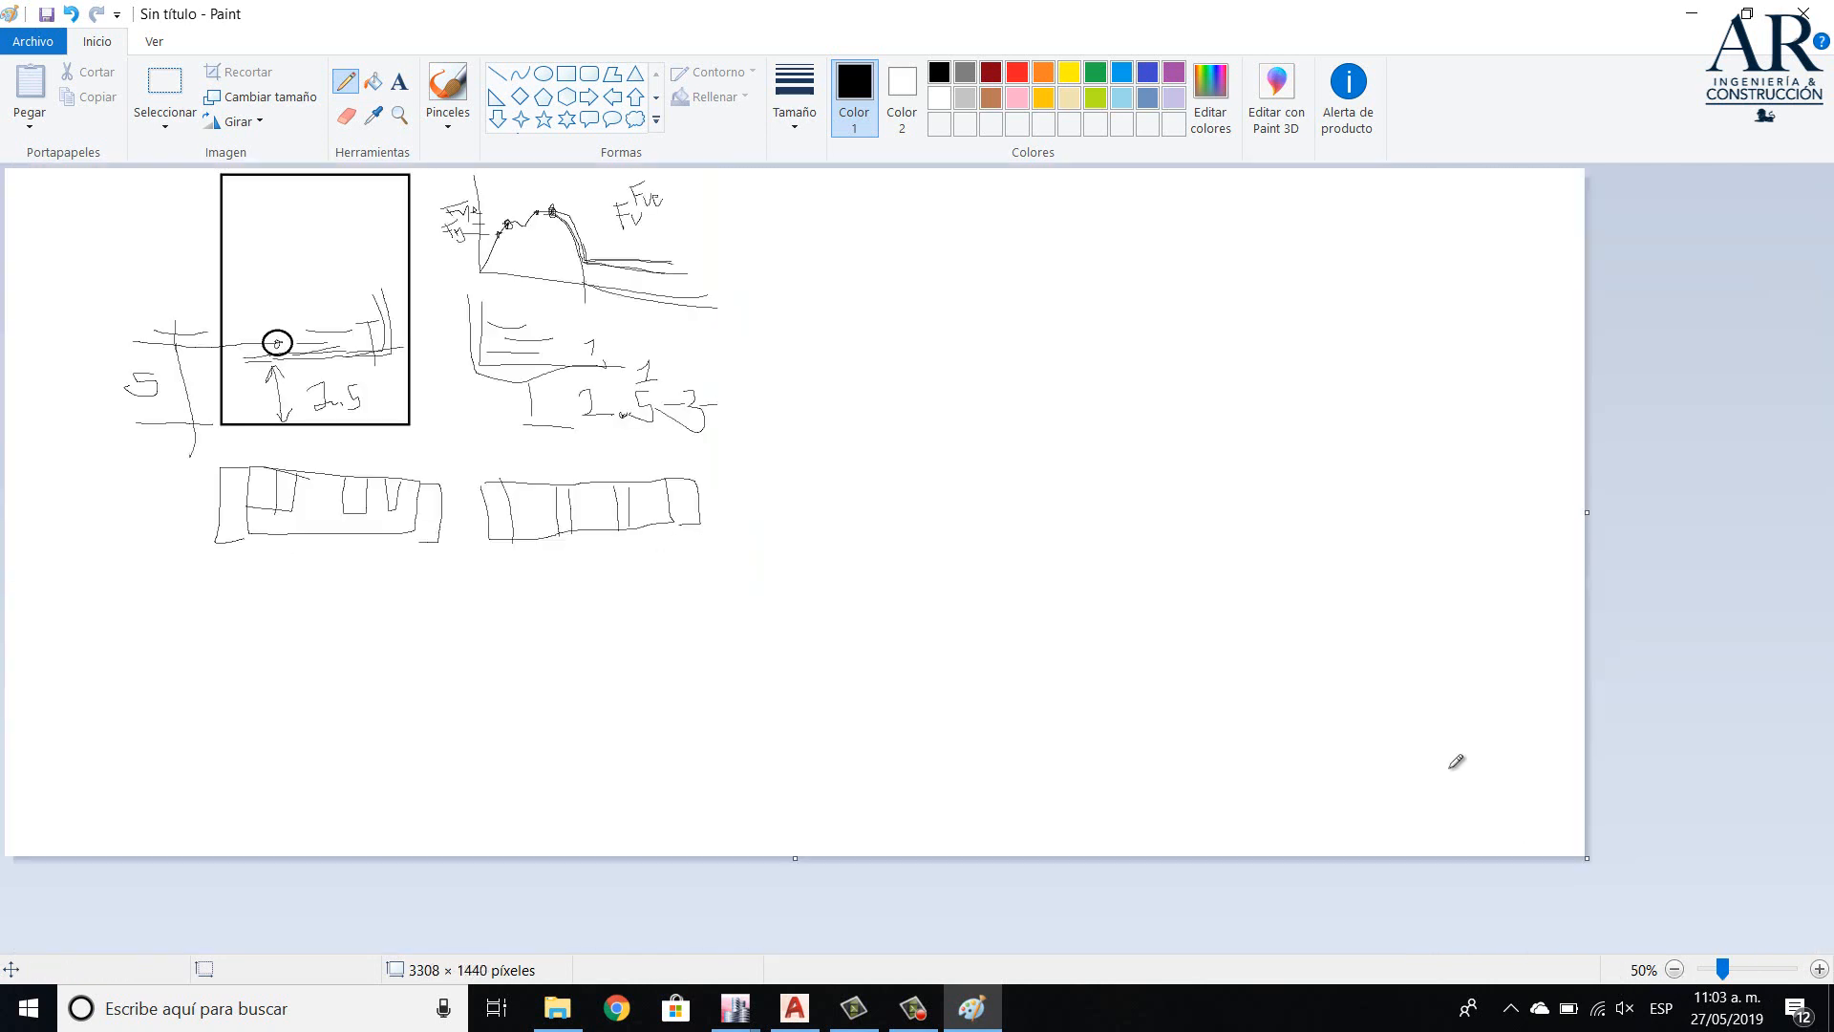
{"action": "left_click_drag", "start_coordinate": [871, 460], "coordinate": [1291, 493]}
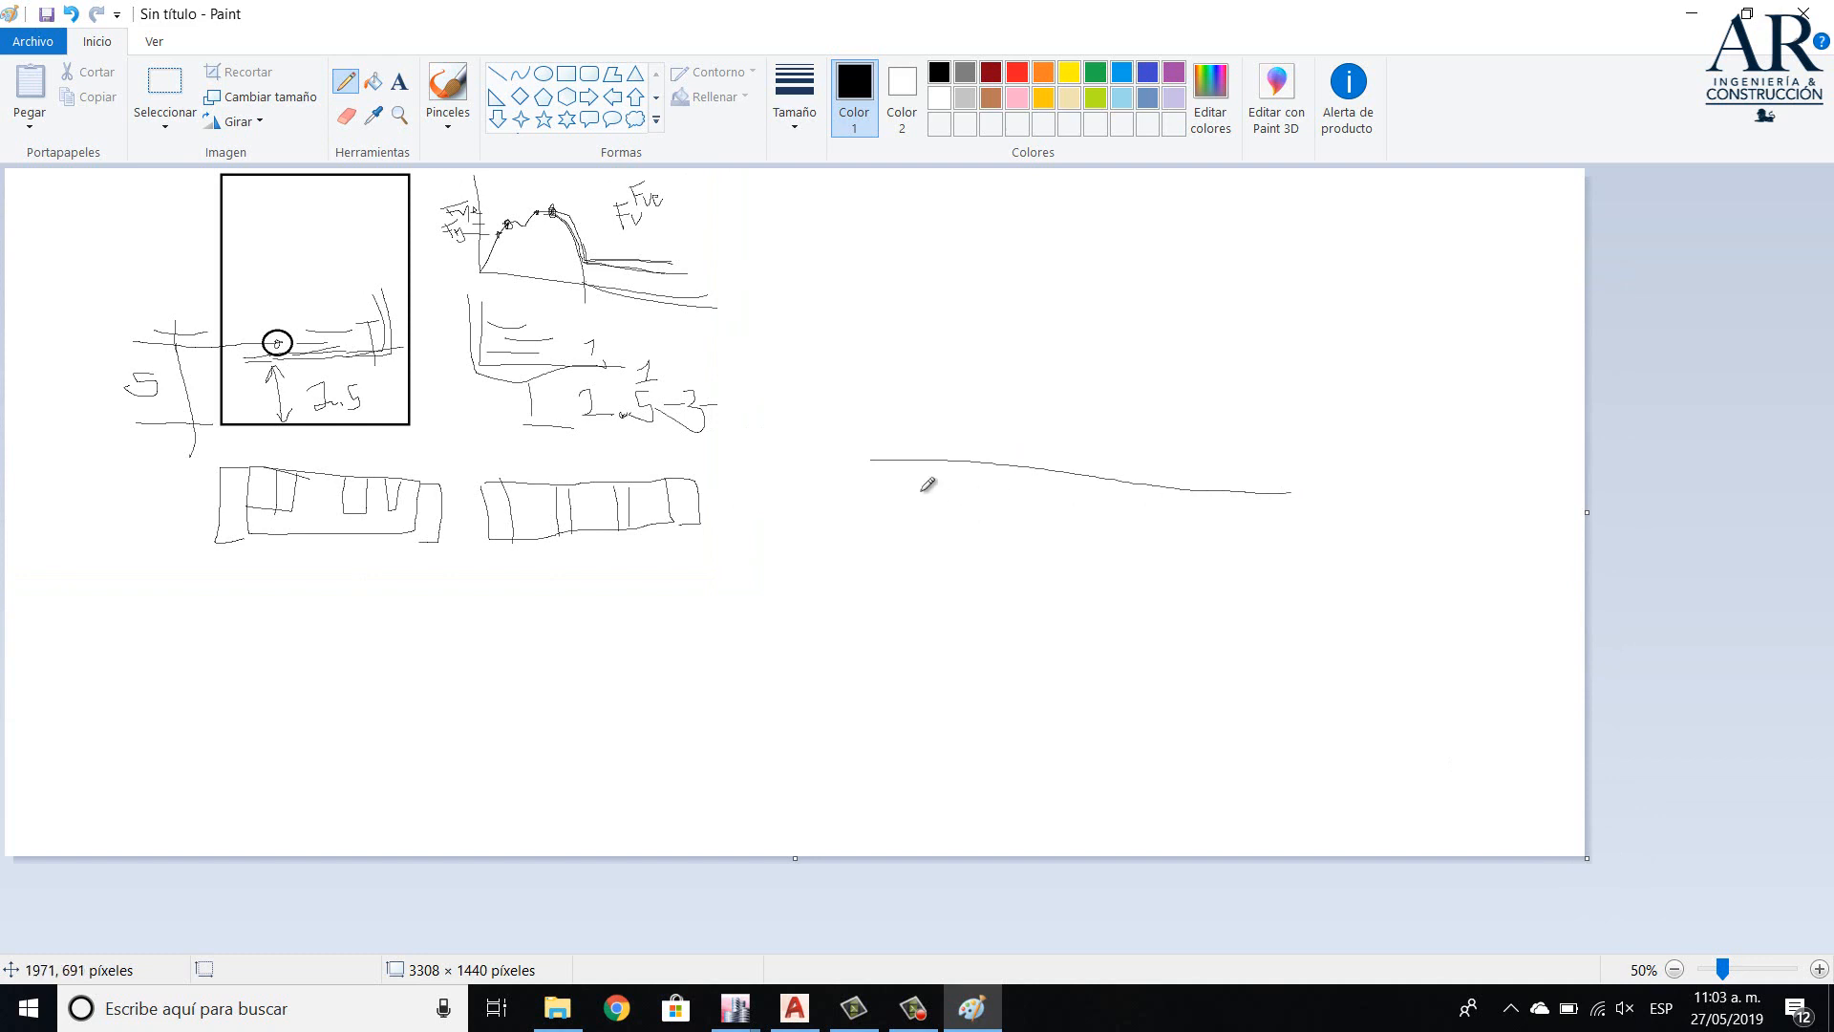
{"action": "mouse_move", "coordinate": [872, 460]}
{"action": "left_mouse_down"}
{"action": "mouse_move", "coordinate": [881, 540]}
{"action": "mouse_move", "coordinate": [1379, 620]}
{"action": "mouse_move", "coordinate": [1419, 509]}
{"action": "mouse_move", "coordinate": [1282, 482]}
{"action": "left_mouse_up"}
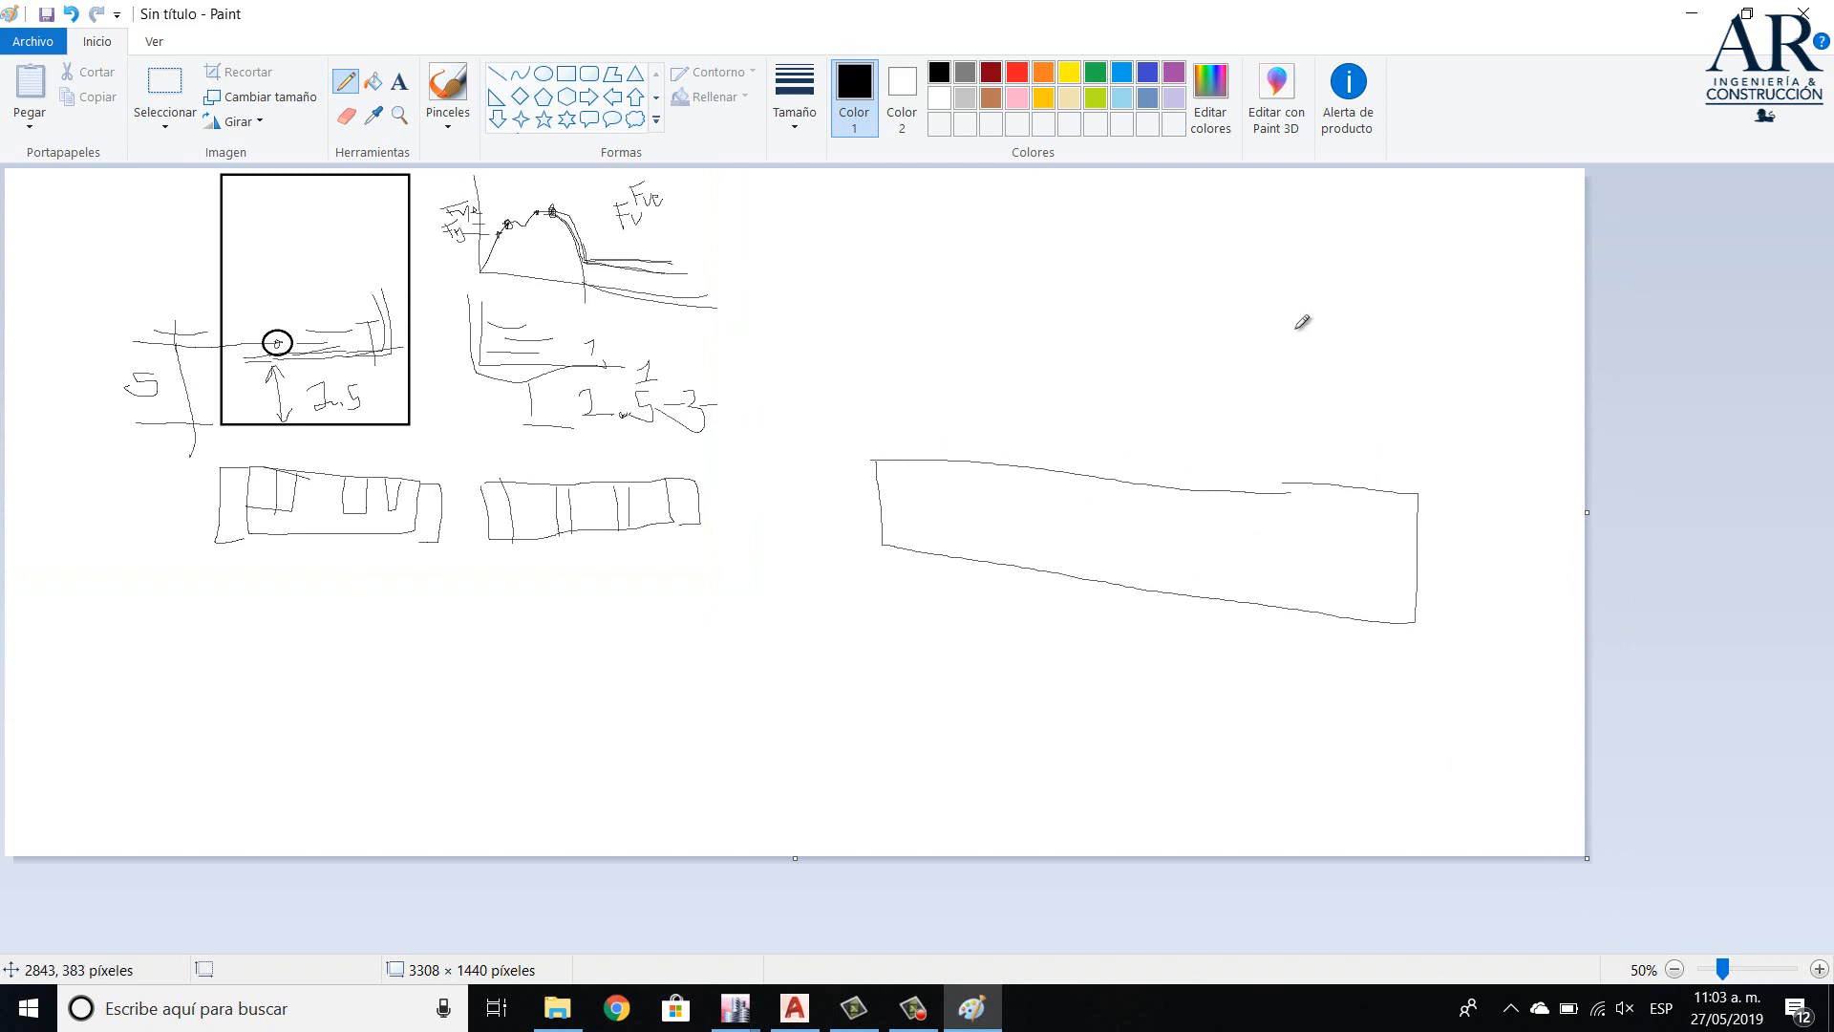
{"action": "mouse_move", "coordinate": [1335, 339]}
{"action": "left_mouse_down"}
{"action": "mouse_move", "coordinate": [1325, 232]}
{"action": "mouse_move", "coordinate": [1392, 230]}
{"action": "mouse_move", "coordinate": [1357, 328]}
{"action": "mouse_move", "coordinate": [1335, 330]}
{"action": "left_mouse_up"}
{"action": "mouse_move", "coordinate": [1245, 237]}
{"action": "left_mouse_down"}
{"action": "mouse_move", "coordinate": [1251, 296]}
{"action": "mouse_move", "coordinate": [1267, 241]}
{"action": "left_mouse_up"}
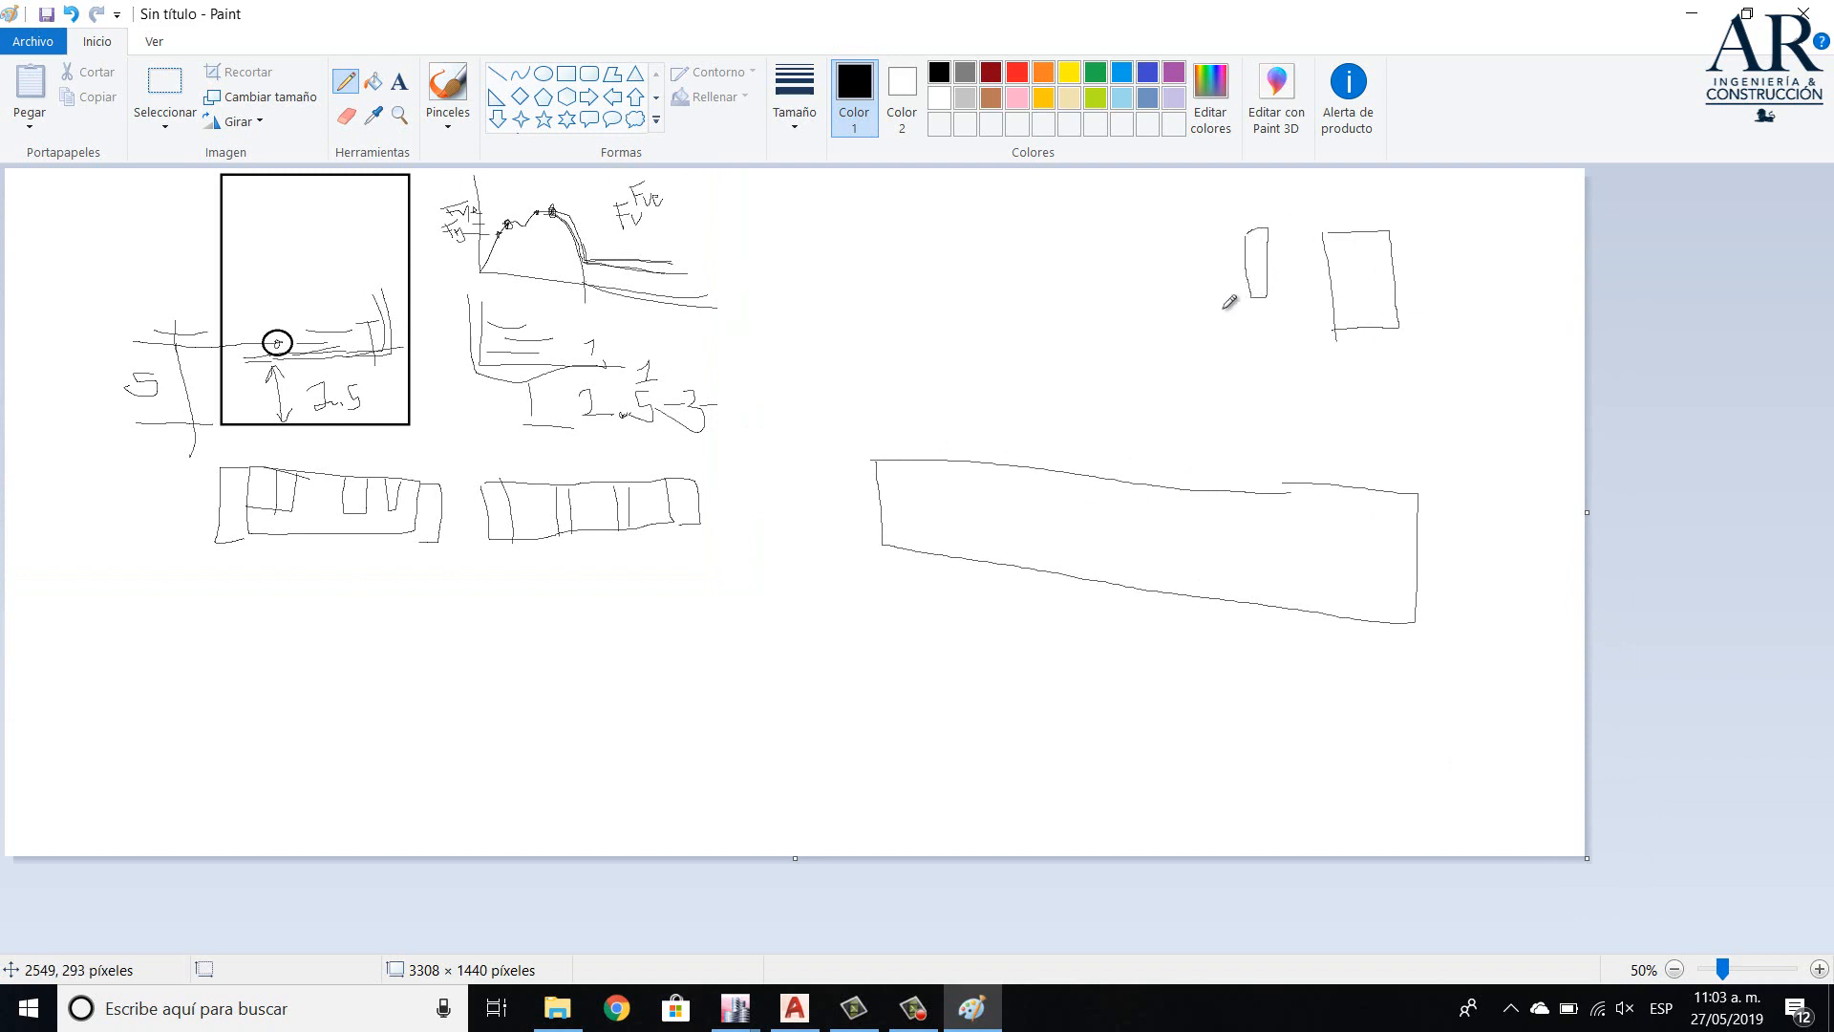
- Sketch a frame under the long beam, with two columns, a thin beam spanning them and a cantilever extending past the second column
{"action": "mouse_move", "coordinate": [841, 592]}
{"action": "left_mouse_down"}
{"action": "mouse_move", "coordinate": [858, 792]}
{"action": "mouse_move", "coordinate": [819, 673]}
{"action": "mouse_move", "coordinate": [811, 785]}
{"action": "left_mouse_up"}
{"action": "left_click_drag", "start_coordinate": [841, 592], "coordinate": [812, 593]}
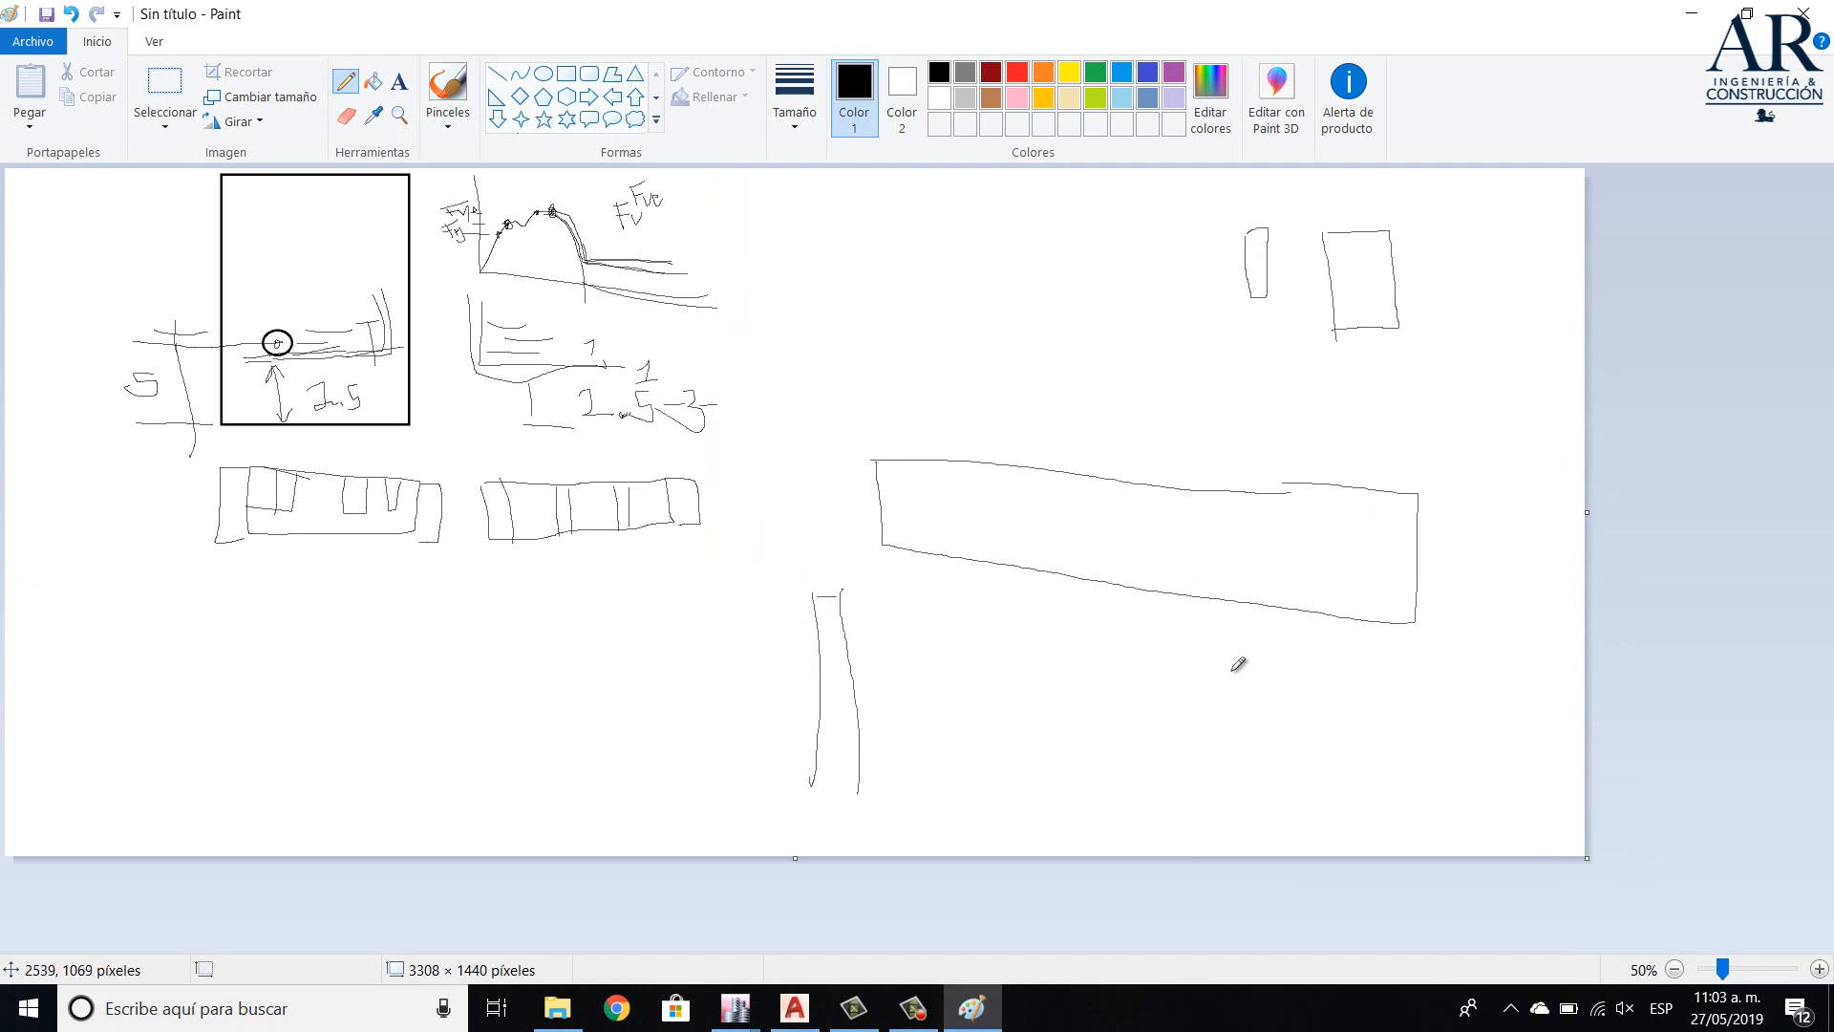
{"action": "left_click_drag", "start_coordinate": [1257, 647], "coordinate": [1245, 759]}
{"action": "left_click_drag", "start_coordinate": [1256, 648], "coordinate": [1309, 779]}
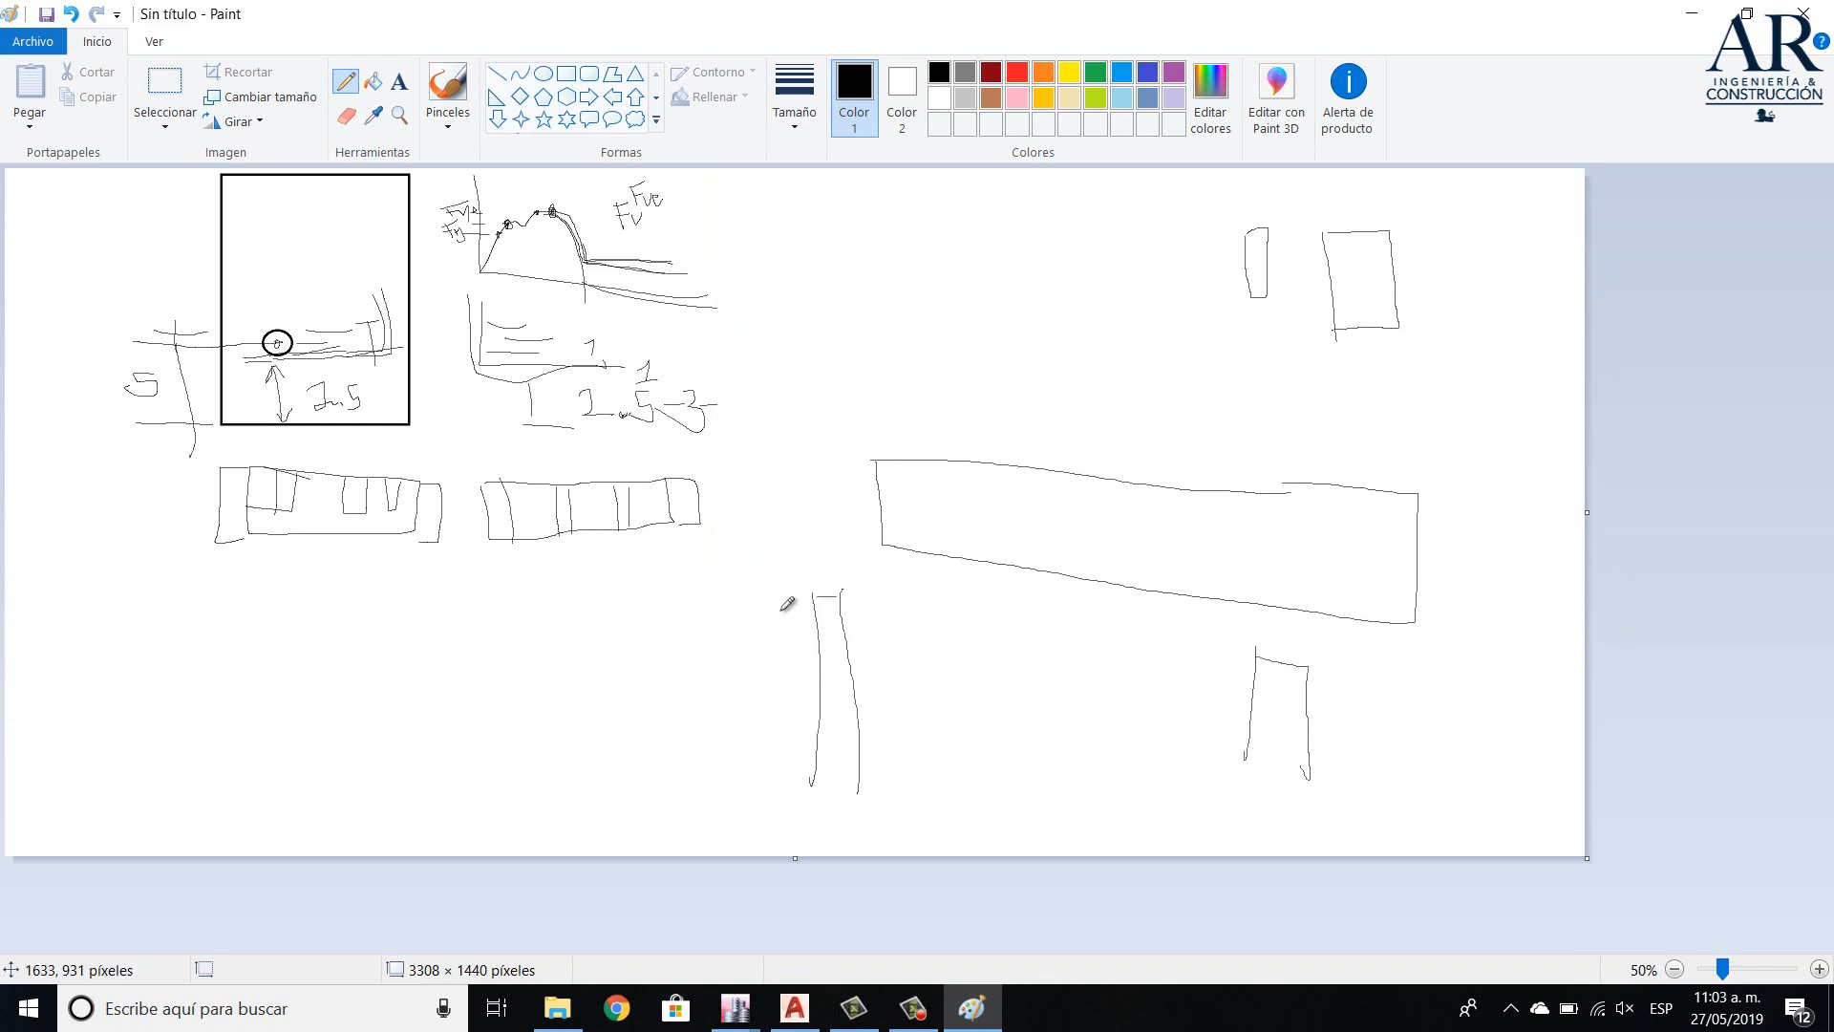
{"action": "mouse_move", "coordinate": [807, 592]}
{"action": "left_mouse_down"}
{"action": "mouse_move", "coordinate": [1304, 664]}
{"action": "mouse_move", "coordinate": [1298, 640]}
{"action": "mouse_move", "coordinate": [1055, 600]}
{"action": "mouse_move", "coordinate": [812, 590]}
{"action": "left_mouse_up"}
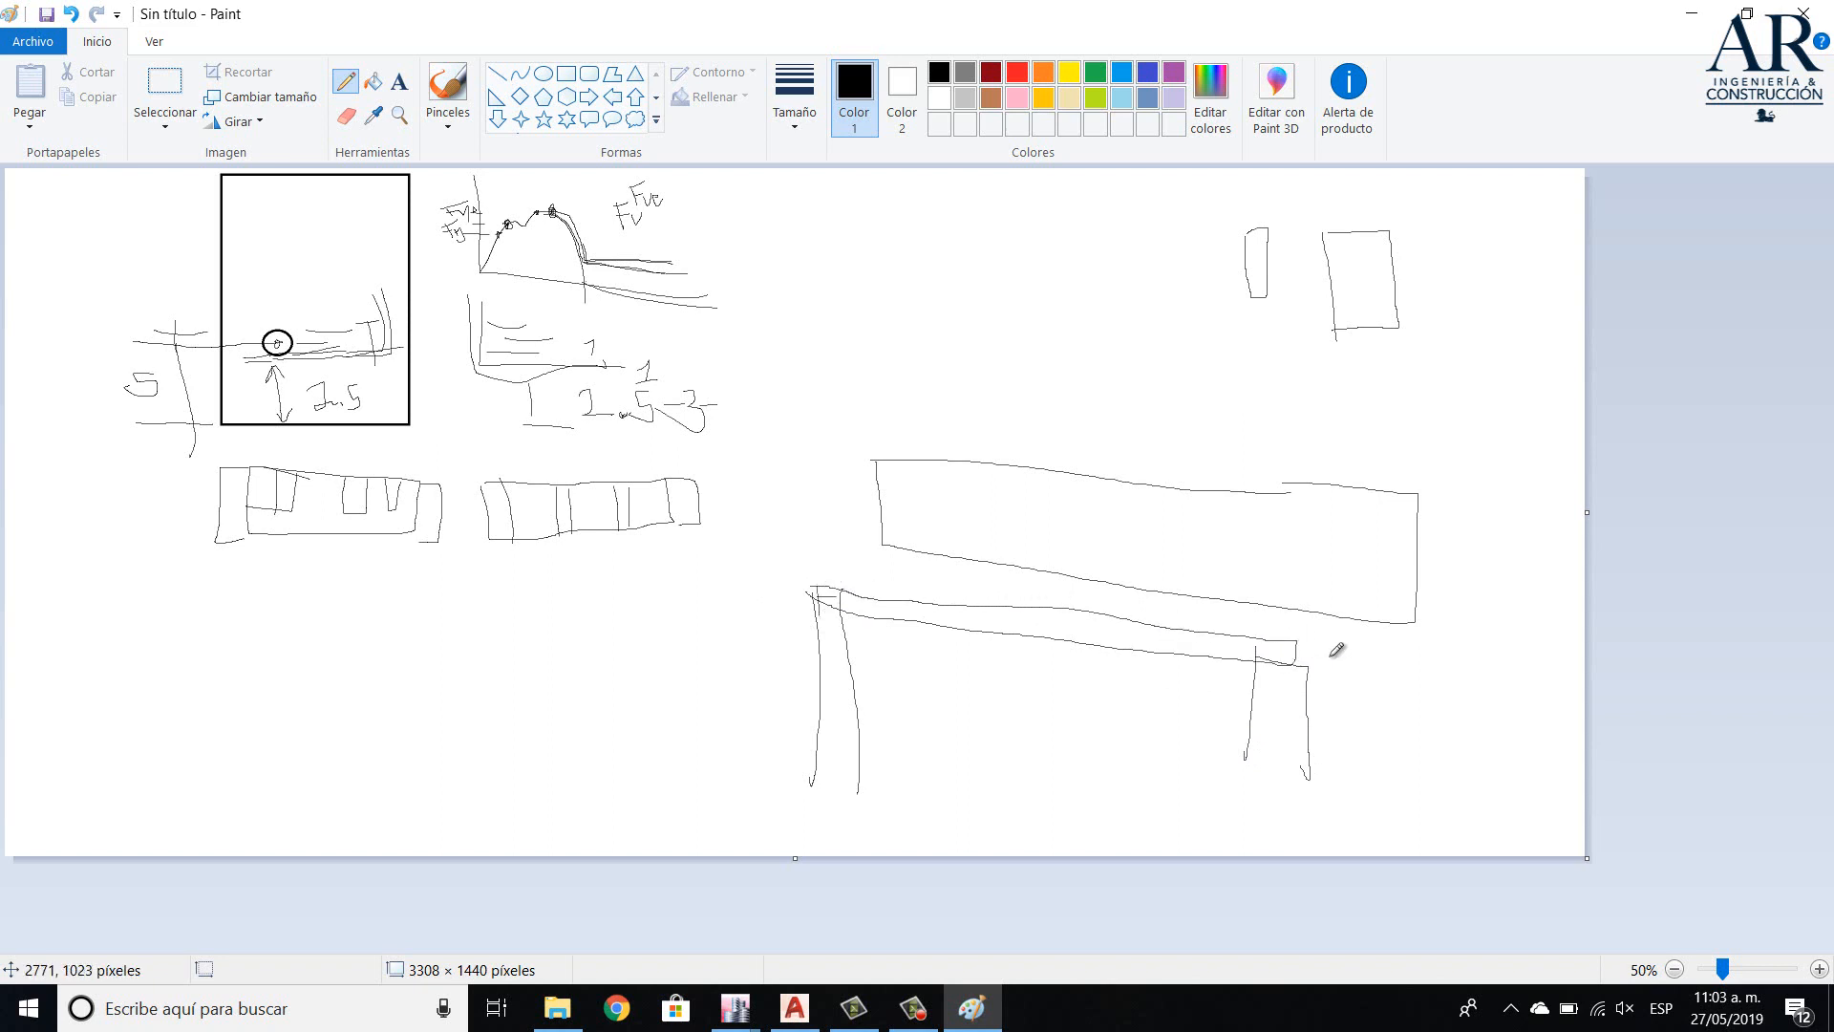
{"action": "mouse_move", "coordinate": [1296, 641]}
{"action": "left_mouse_down"}
{"action": "mouse_move", "coordinate": [1555, 659]}
{"action": "mouse_move", "coordinate": [1514, 681]}
{"action": "mouse_move", "coordinate": [1297, 668]}
{"action": "left_mouse_up"}
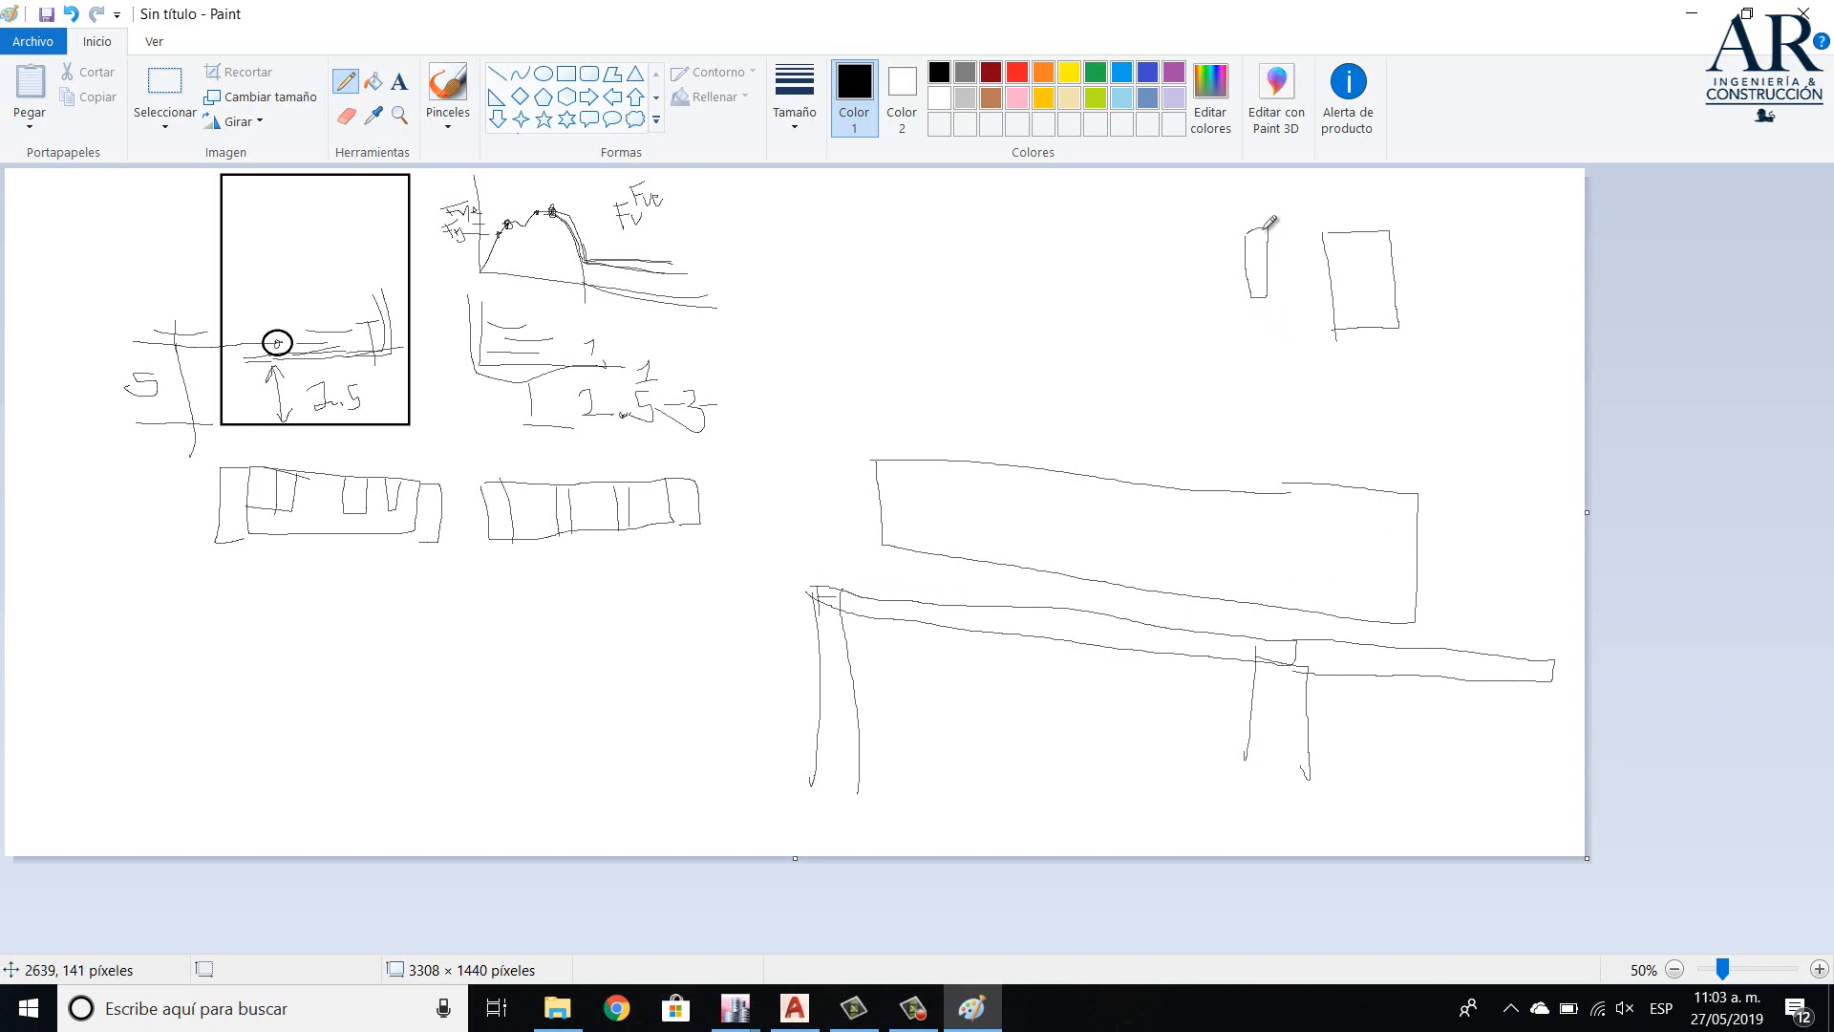
- Draw a slab across the tops of the two small sections, circle the larger section's lower edge and add a taller section at the slab's end
{"action": "left_click_drag", "start_coordinate": [1244, 230], "coordinate": [1253, 295]}
{"action": "left_click_drag", "start_coordinate": [1193, 233], "coordinate": [1424, 253]}
{"action": "left_click_drag", "start_coordinate": [1189, 218], "coordinate": [1471, 246]}
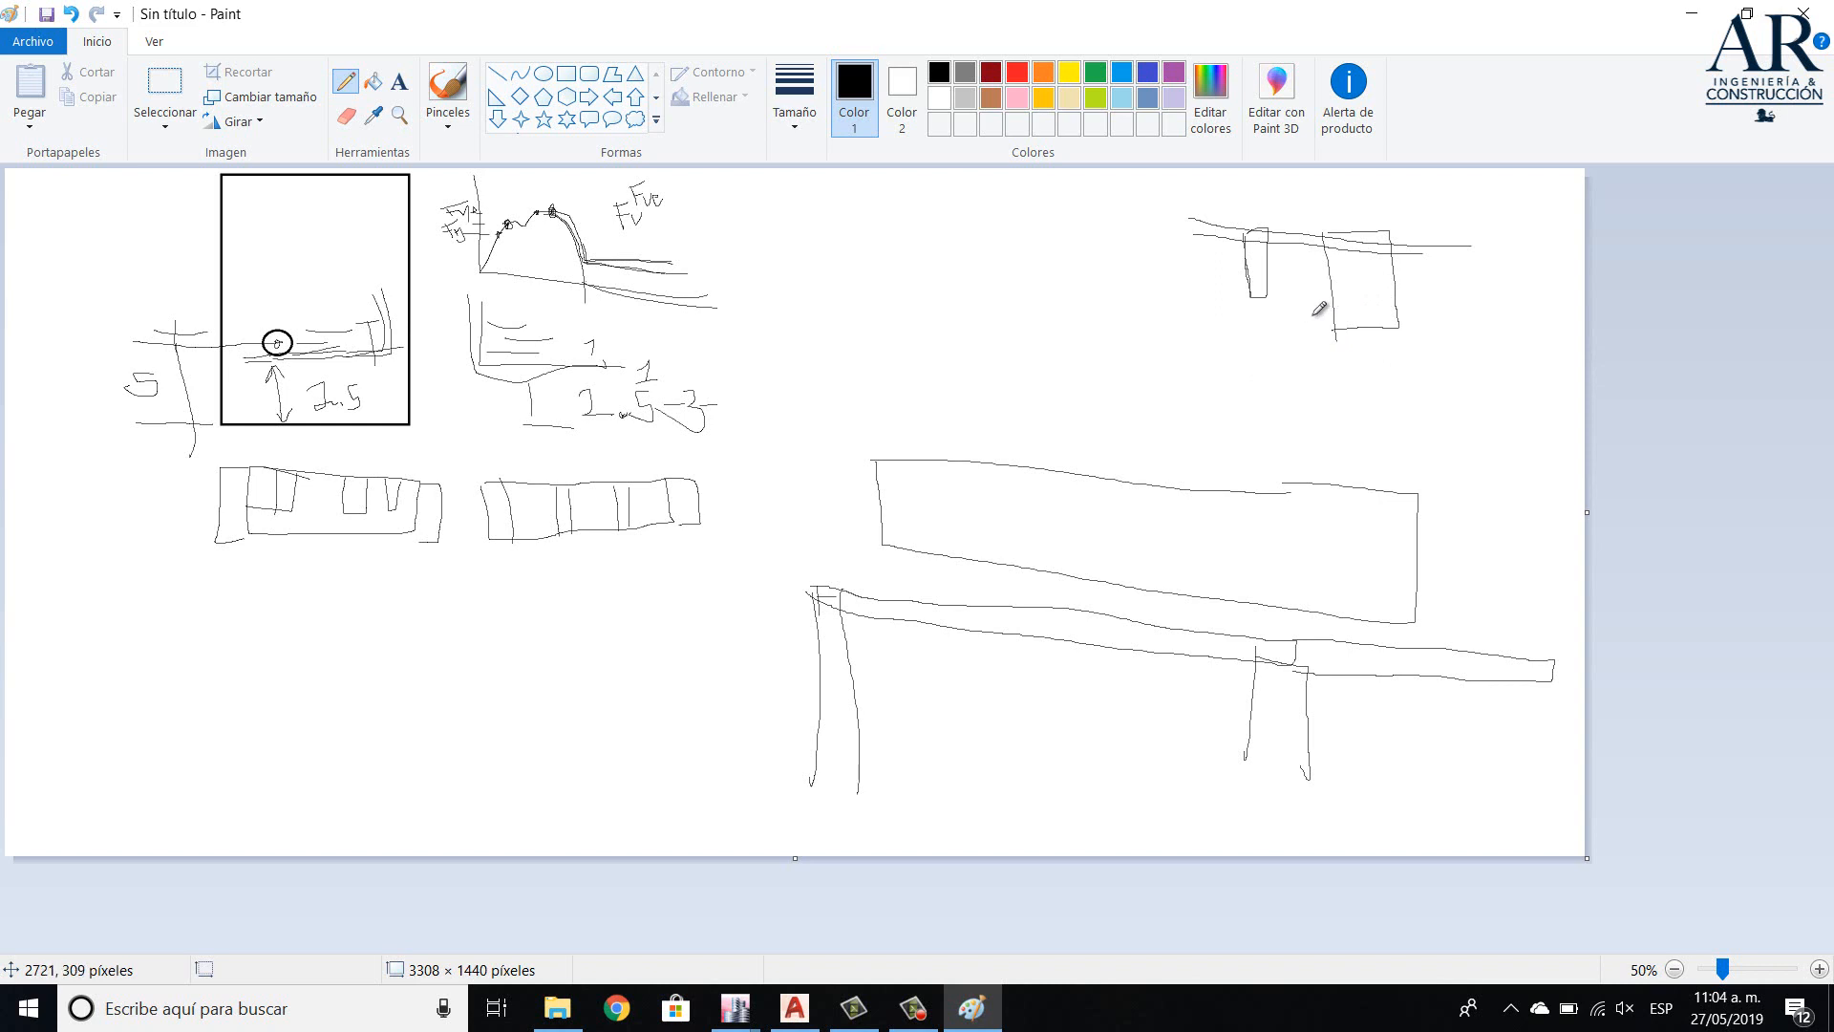
{"action": "mouse_move", "coordinate": [1336, 312]}
{"action": "left_mouse_down"}
{"action": "mouse_move", "coordinate": [1433, 308]}
{"action": "mouse_move", "coordinate": [1307, 315]}
{"action": "mouse_move", "coordinate": [1361, 306]}
{"action": "left_mouse_up"}
{"action": "mouse_move", "coordinate": [1197, 221]}
{"action": "left_mouse_down"}
{"action": "mouse_move", "coordinate": [1225, 338]}
{"action": "mouse_move", "coordinate": [1185, 337]}
{"action": "mouse_move", "coordinate": [1182, 218]}
{"action": "mouse_move", "coordinate": [1178, 313]}
{"action": "mouse_move", "coordinate": [1211, 335]}
{"action": "mouse_move", "coordinate": [1211, 215]}
{"action": "mouse_move", "coordinate": [1173, 222]}
{"action": "mouse_move", "coordinate": [1195, 248]}
{"action": "left_mouse_up"}
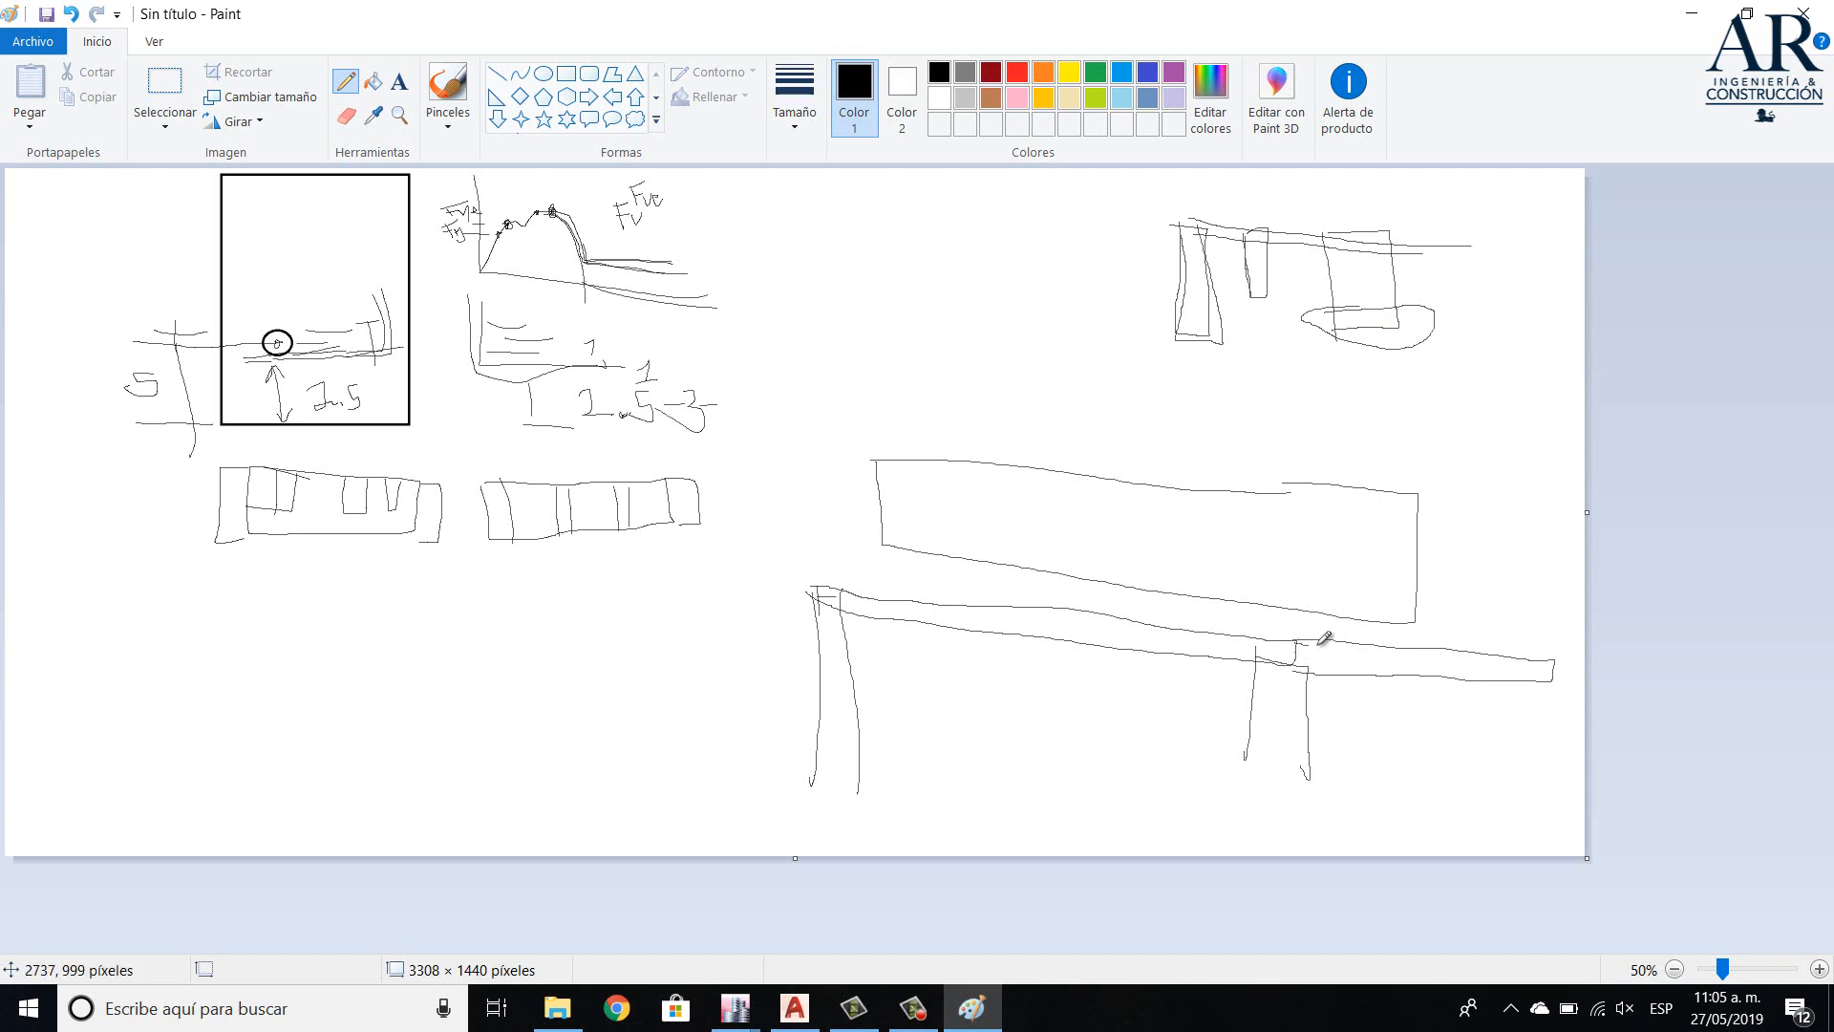
- Outline the upper zone of the frame's cantilever and of the ribbed panel
{"action": "mouse_move", "coordinate": [1324, 638]}
{"action": "left_mouse_down"}
{"action": "mouse_move", "coordinate": [1560, 647]}
{"action": "mouse_move", "coordinate": [1309, 642]}
{"action": "left_mouse_up"}
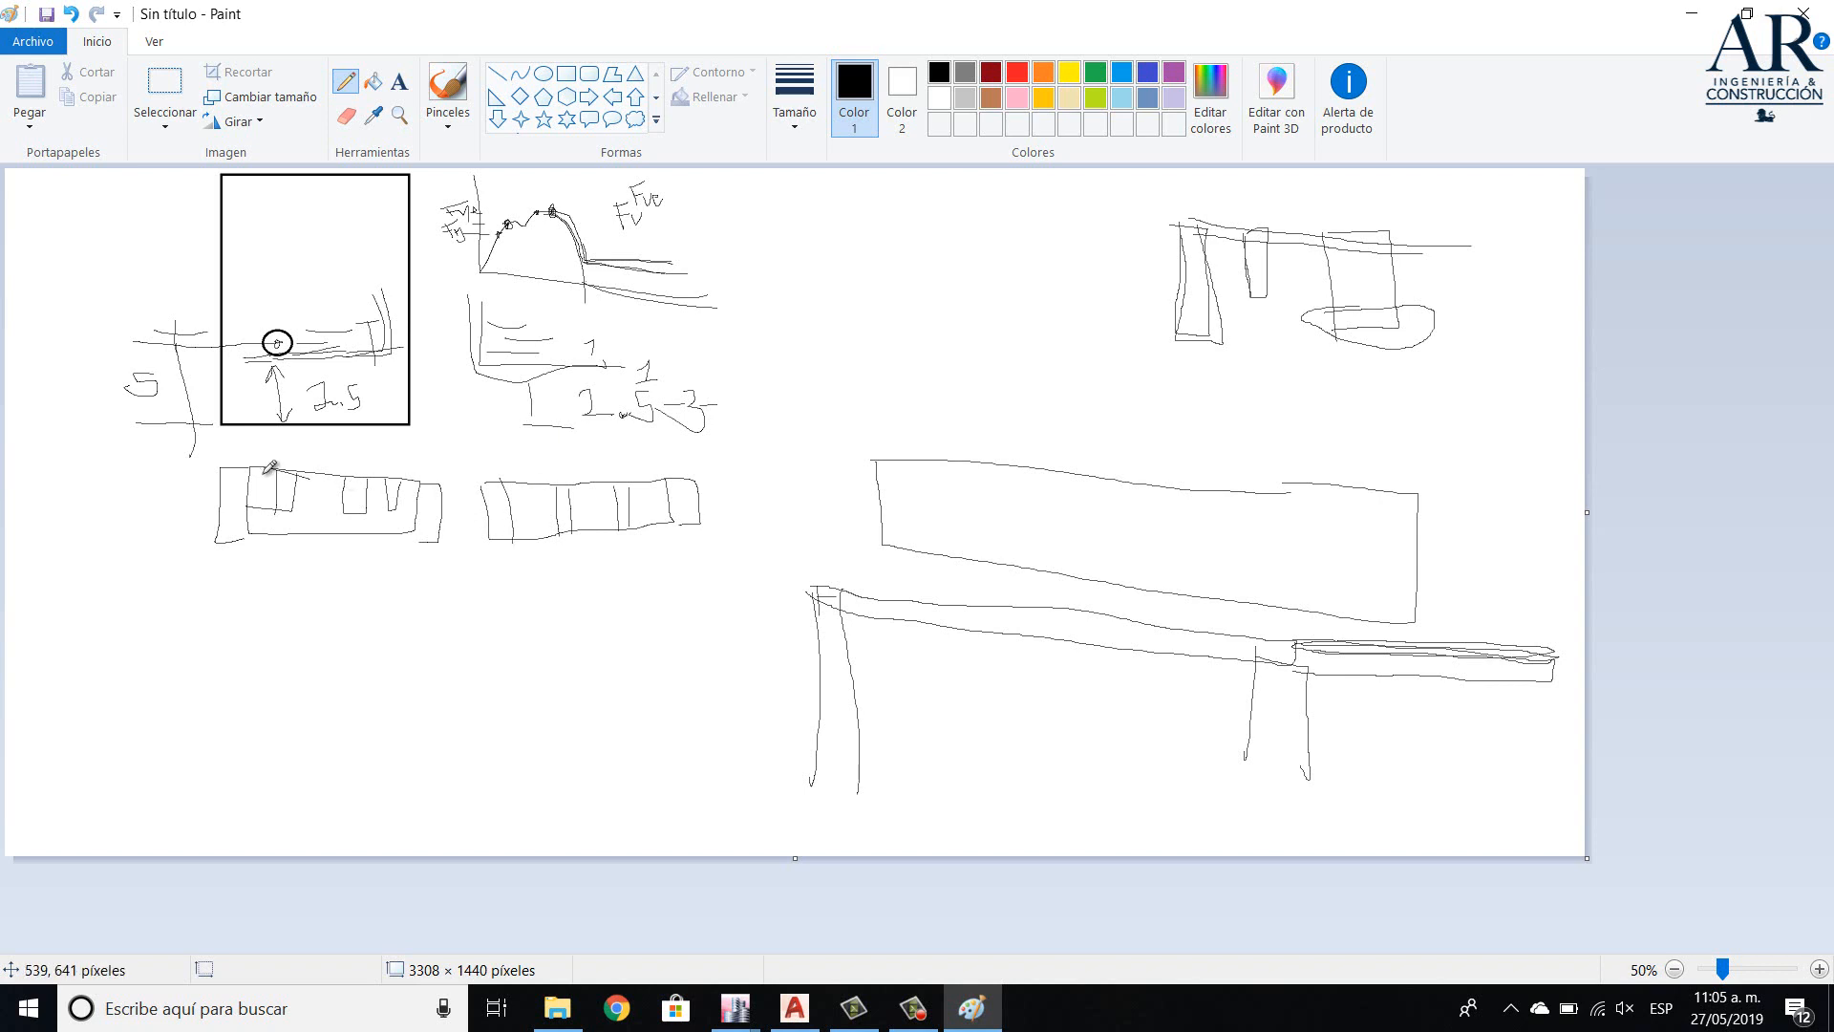
{"action": "mouse_move", "coordinate": [219, 466]}
{"action": "left_mouse_down"}
{"action": "mouse_move", "coordinate": [432, 501]}
{"action": "mouse_move", "coordinate": [381, 467]}
{"action": "mouse_move", "coordinate": [244, 465]}
{"action": "mouse_move", "coordinate": [362, 517]}
{"action": "left_mouse_up"}
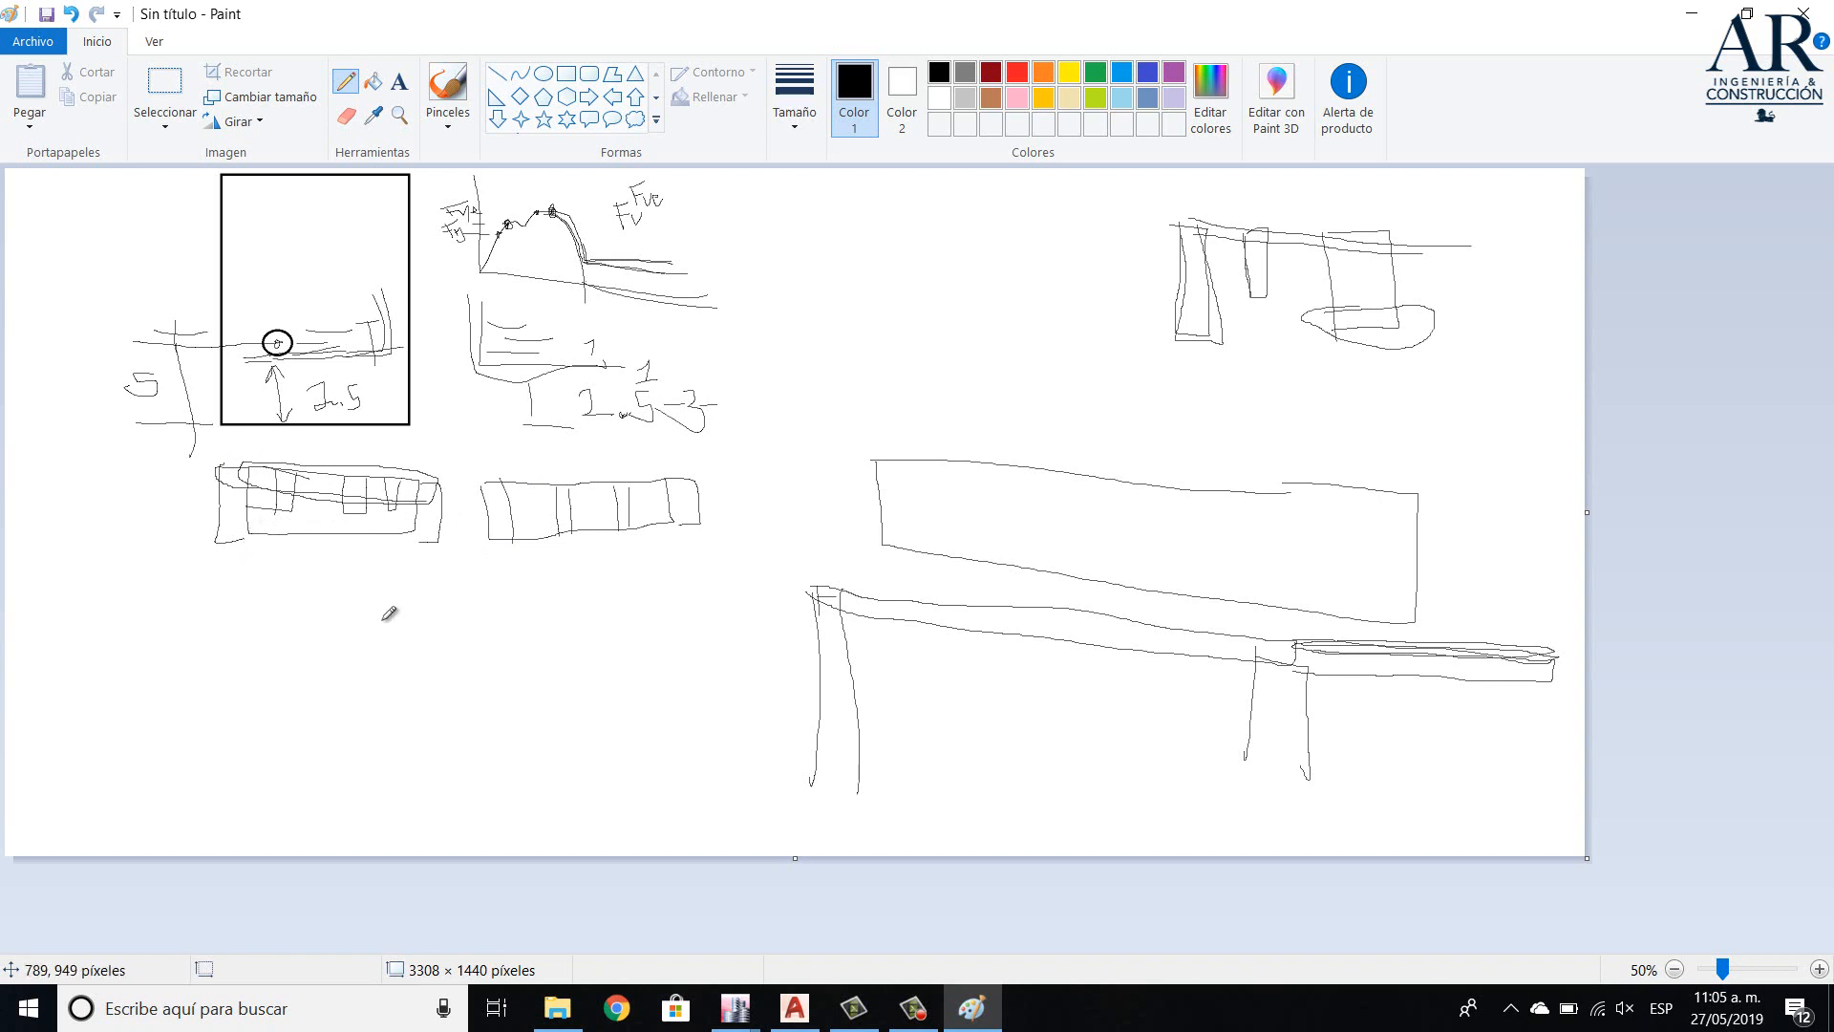
- Sketch a stress diagram labelled T above and f'C below, and circle the foot of the ribbed panel's first end block
{"action": "left_click_drag", "start_coordinate": [382, 619], "coordinate": [393, 793]}
{"action": "mouse_move", "coordinate": [381, 617]}
{"action": "left_mouse_down"}
{"action": "mouse_move", "coordinate": [523, 619]}
{"action": "mouse_move", "coordinate": [418, 708]}
{"action": "mouse_move", "coordinate": [229, 793]}
{"action": "mouse_move", "coordinate": [387, 804]}
{"action": "left_mouse_up"}
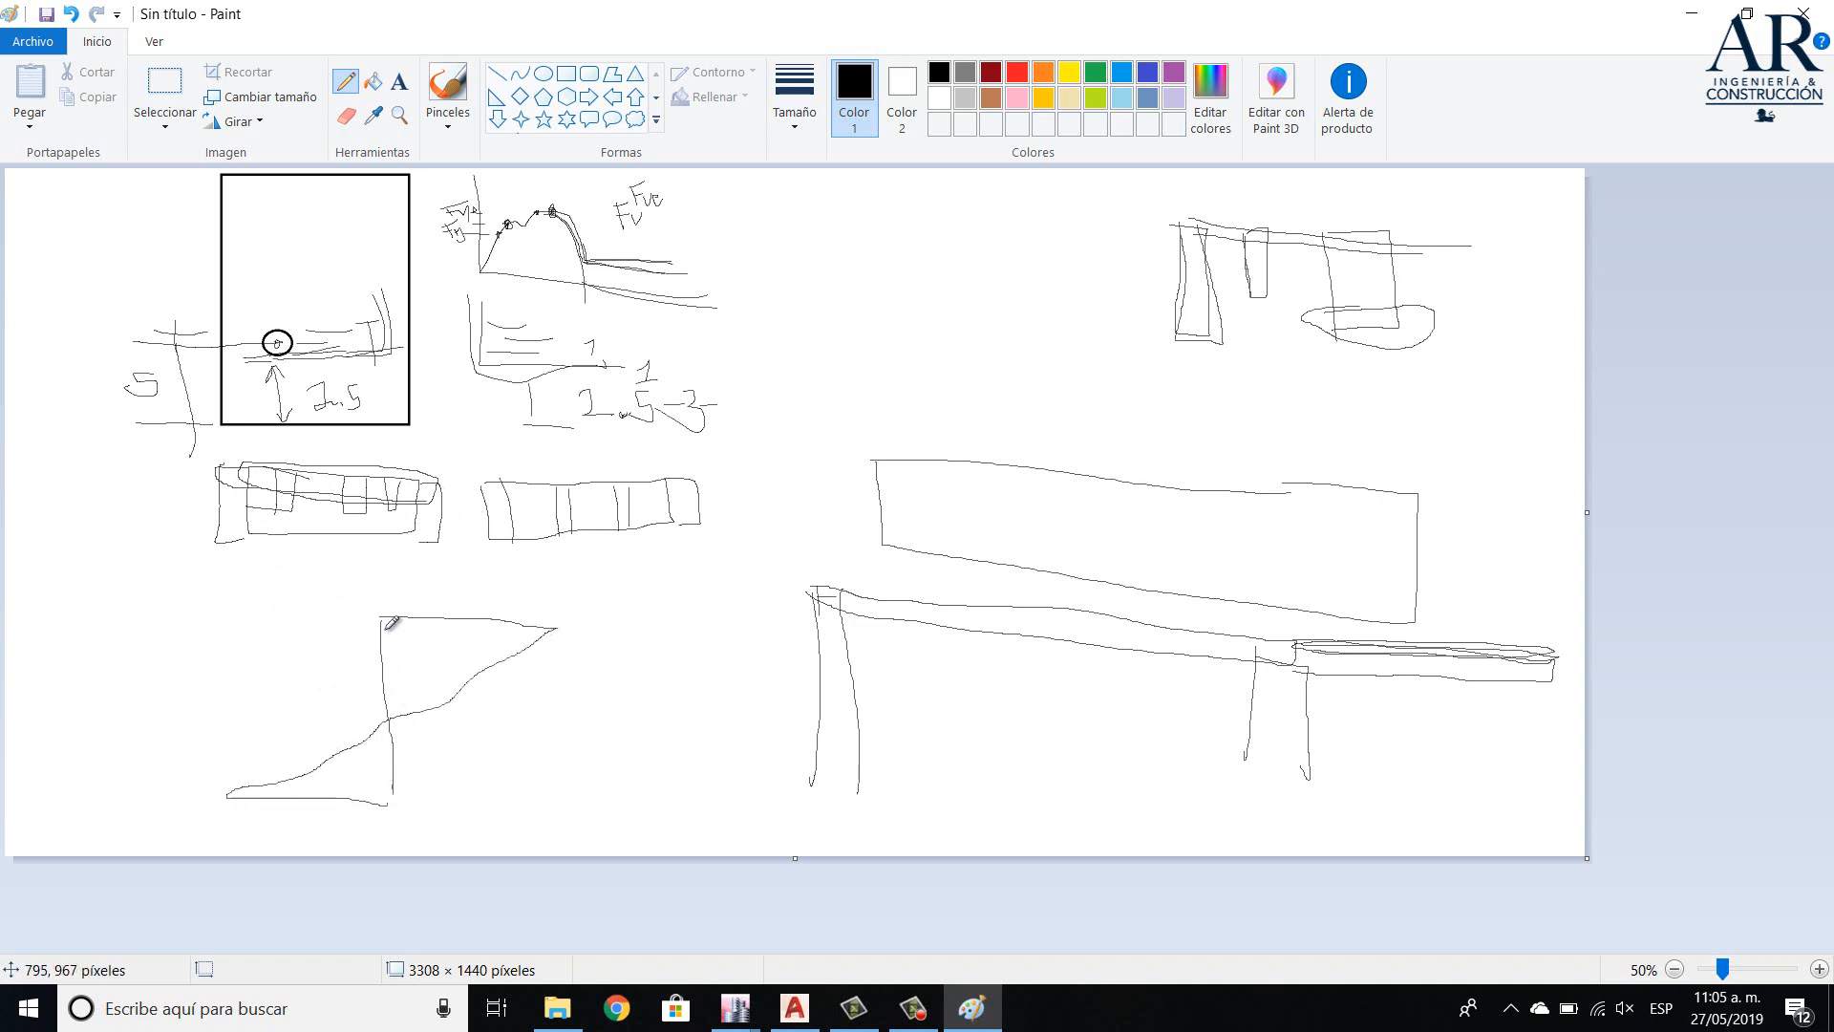
{"action": "mouse_move", "coordinate": [438, 578]}
{"action": "left_mouse_down"}
{"action": "mouse_move", "coordinate": [504, 579]}
{"action": "mouse_move", "coordinate": [476, 609]}
{"action": "left_mouse_up"}
{"action": "mouse_move", "coordinate": [266, 819]}
{"action": "left_mouse_down"}
{"action": "mouse_move", "coordinate": [250, 855]}
{"action": "mouse_move", "coordinate": [304, 850]}
{"action": "left_mouse_up"}
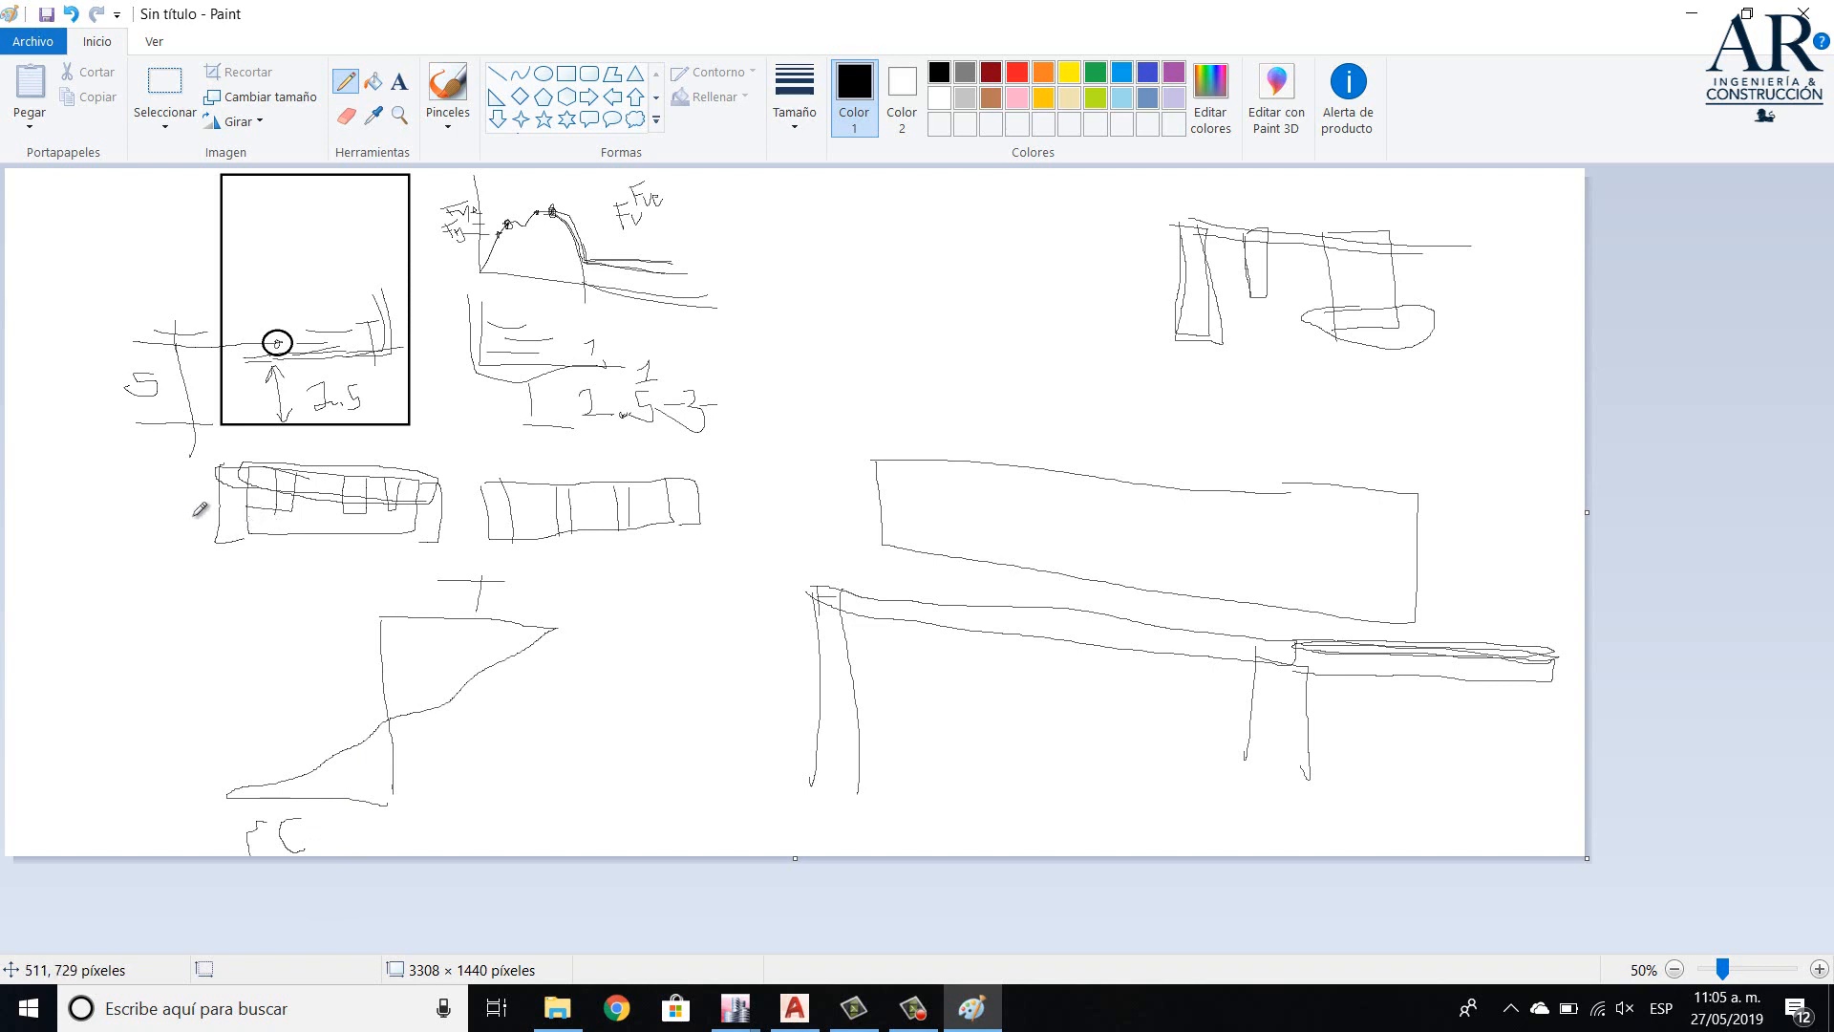
{"action": "mouse_move", "coordinate": [195, 514]}
{"action": "left_mouse_down"}
{"action": "mouse_move", "coordinate": [241, 550]}
{"action": "mouse_move", "coordinate": [249, 521]}
{"action": "left_mouse_up"}
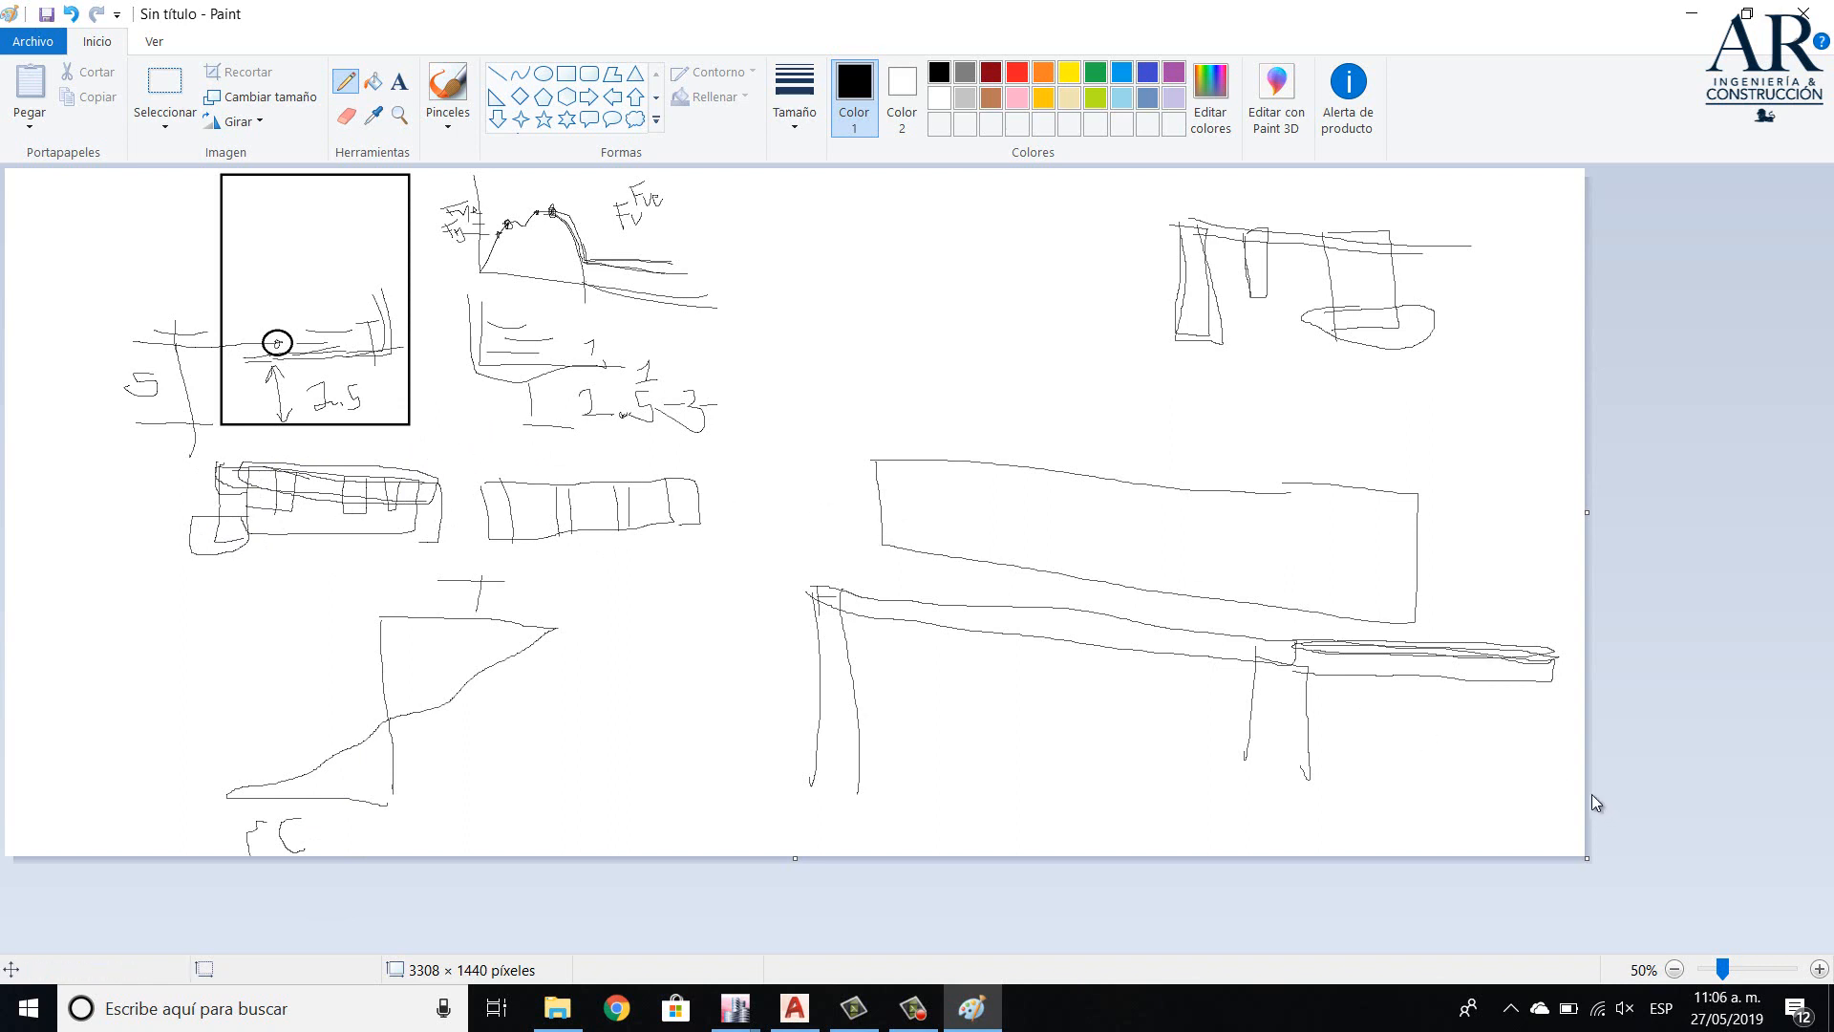
- Switch back to the clase 1 model in ETABS and rename the new section N1 25X15
{"action": "mouse_move", "coordinate": [744, 1018]}
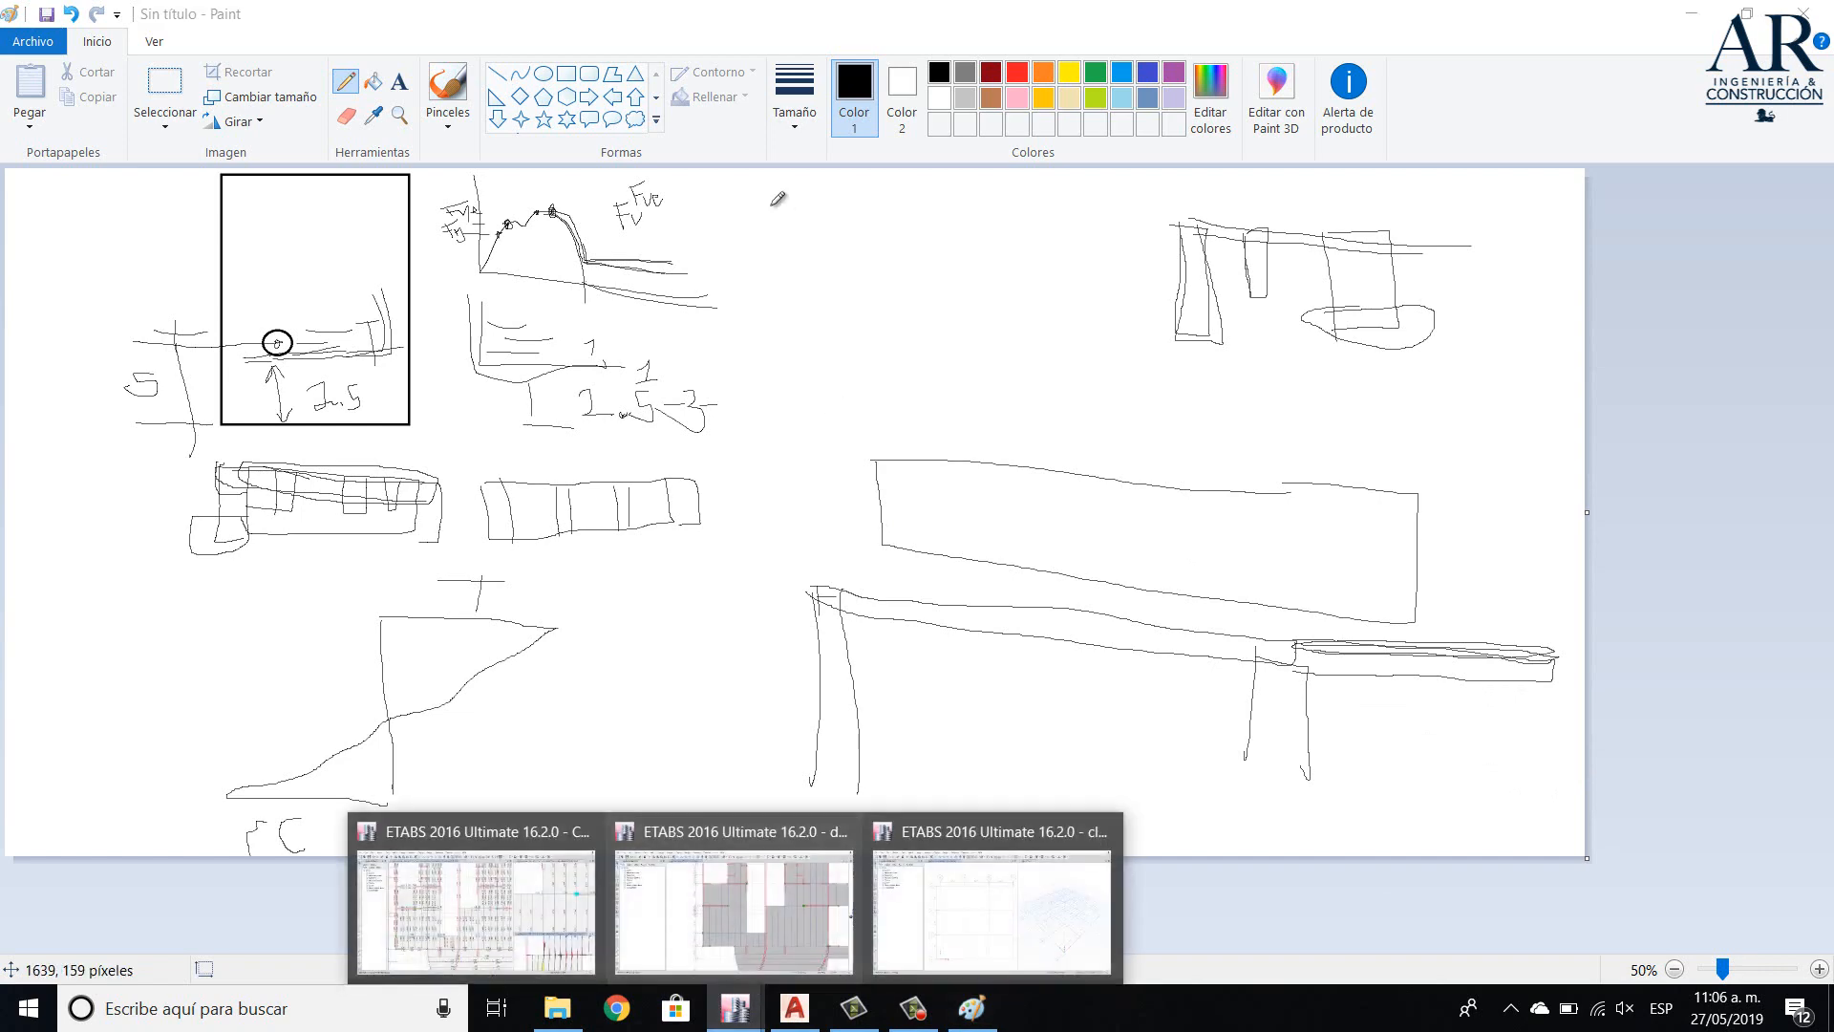
{"action": "left_click", "coordinate": [959, 935]}
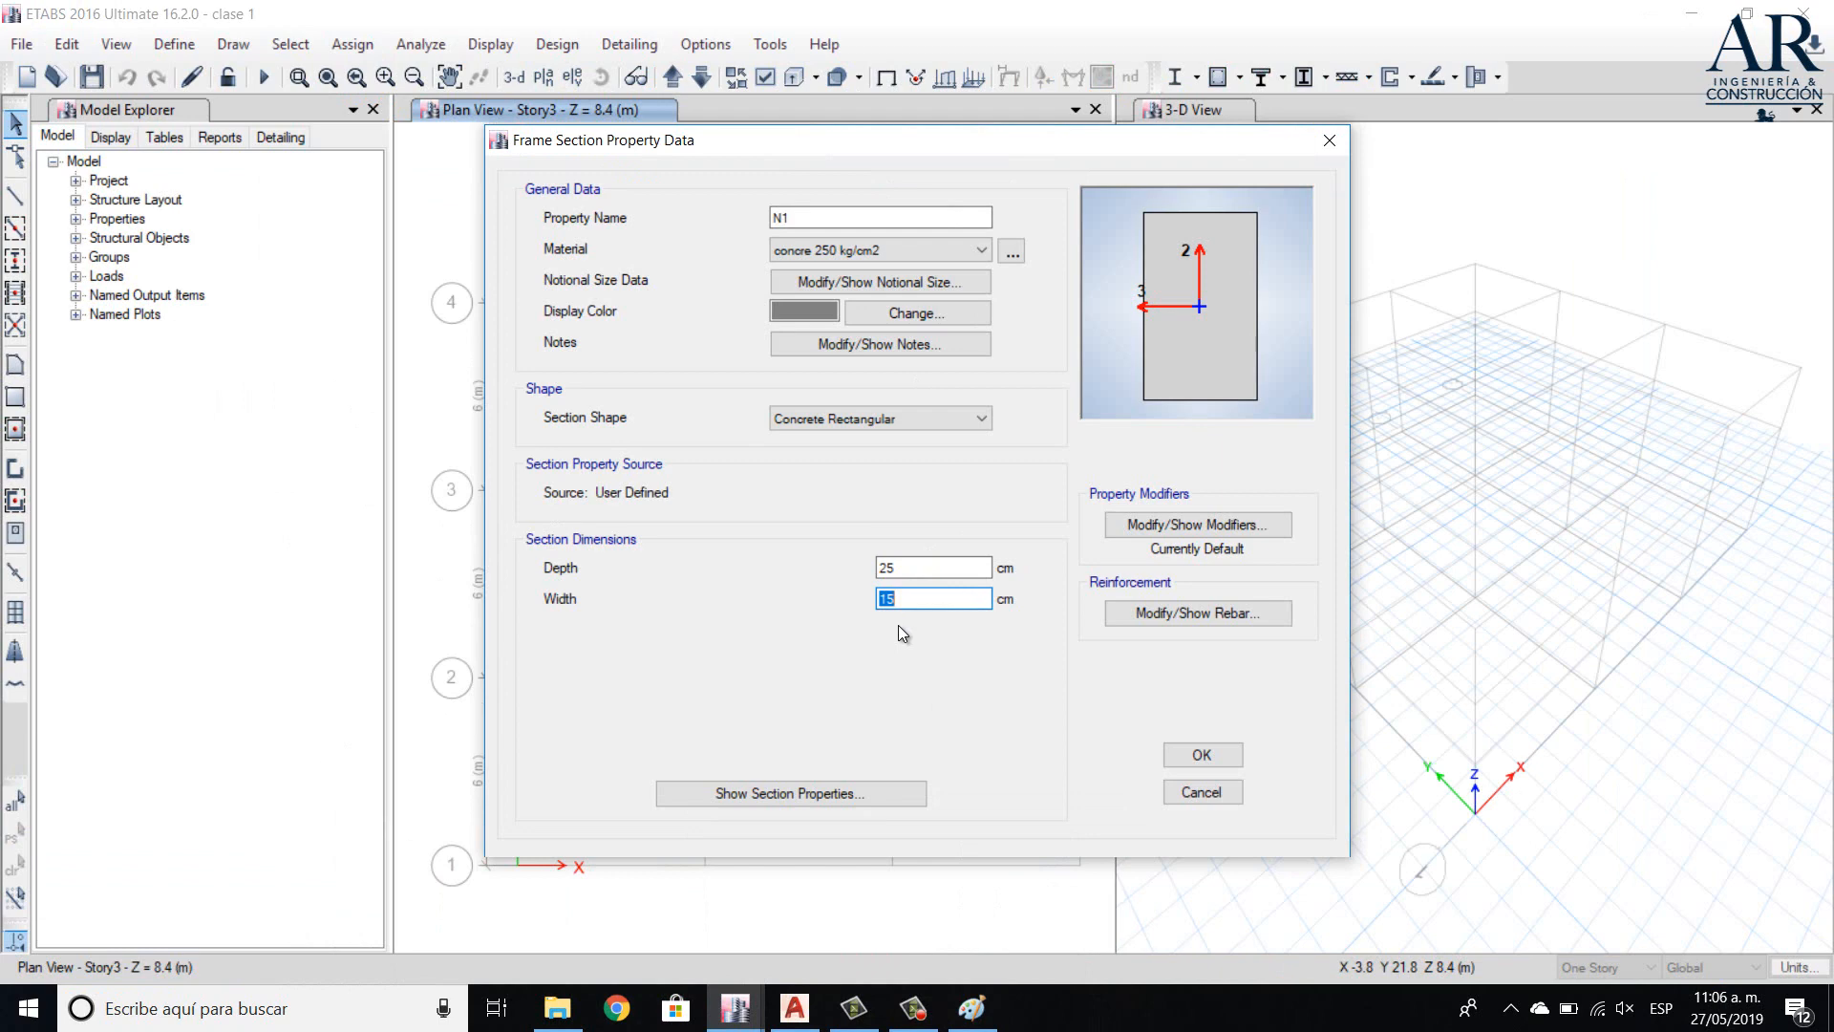
{"action": "left_click", "coordinate": [917, 577]}
{"action": "left_click", "coordinate": [830, 216]}
{"action": "type", "text": "25X1"}
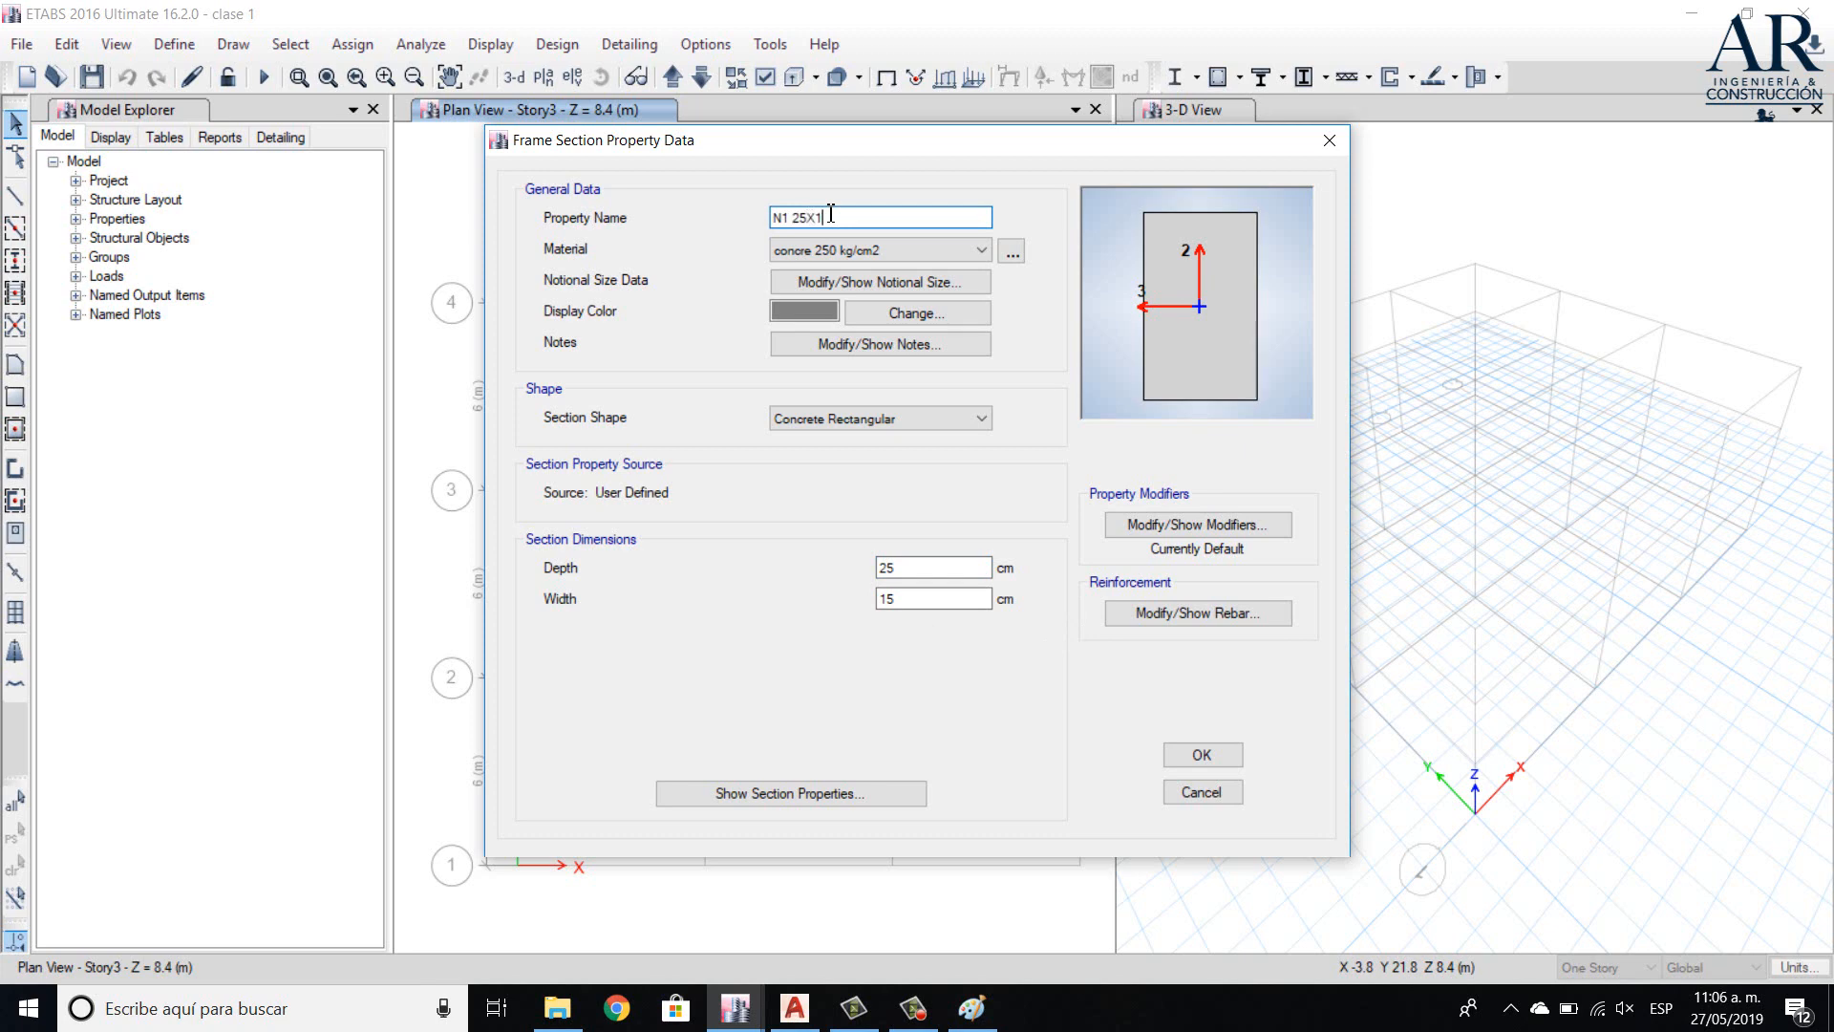
{"action": "type", "text": "5"}
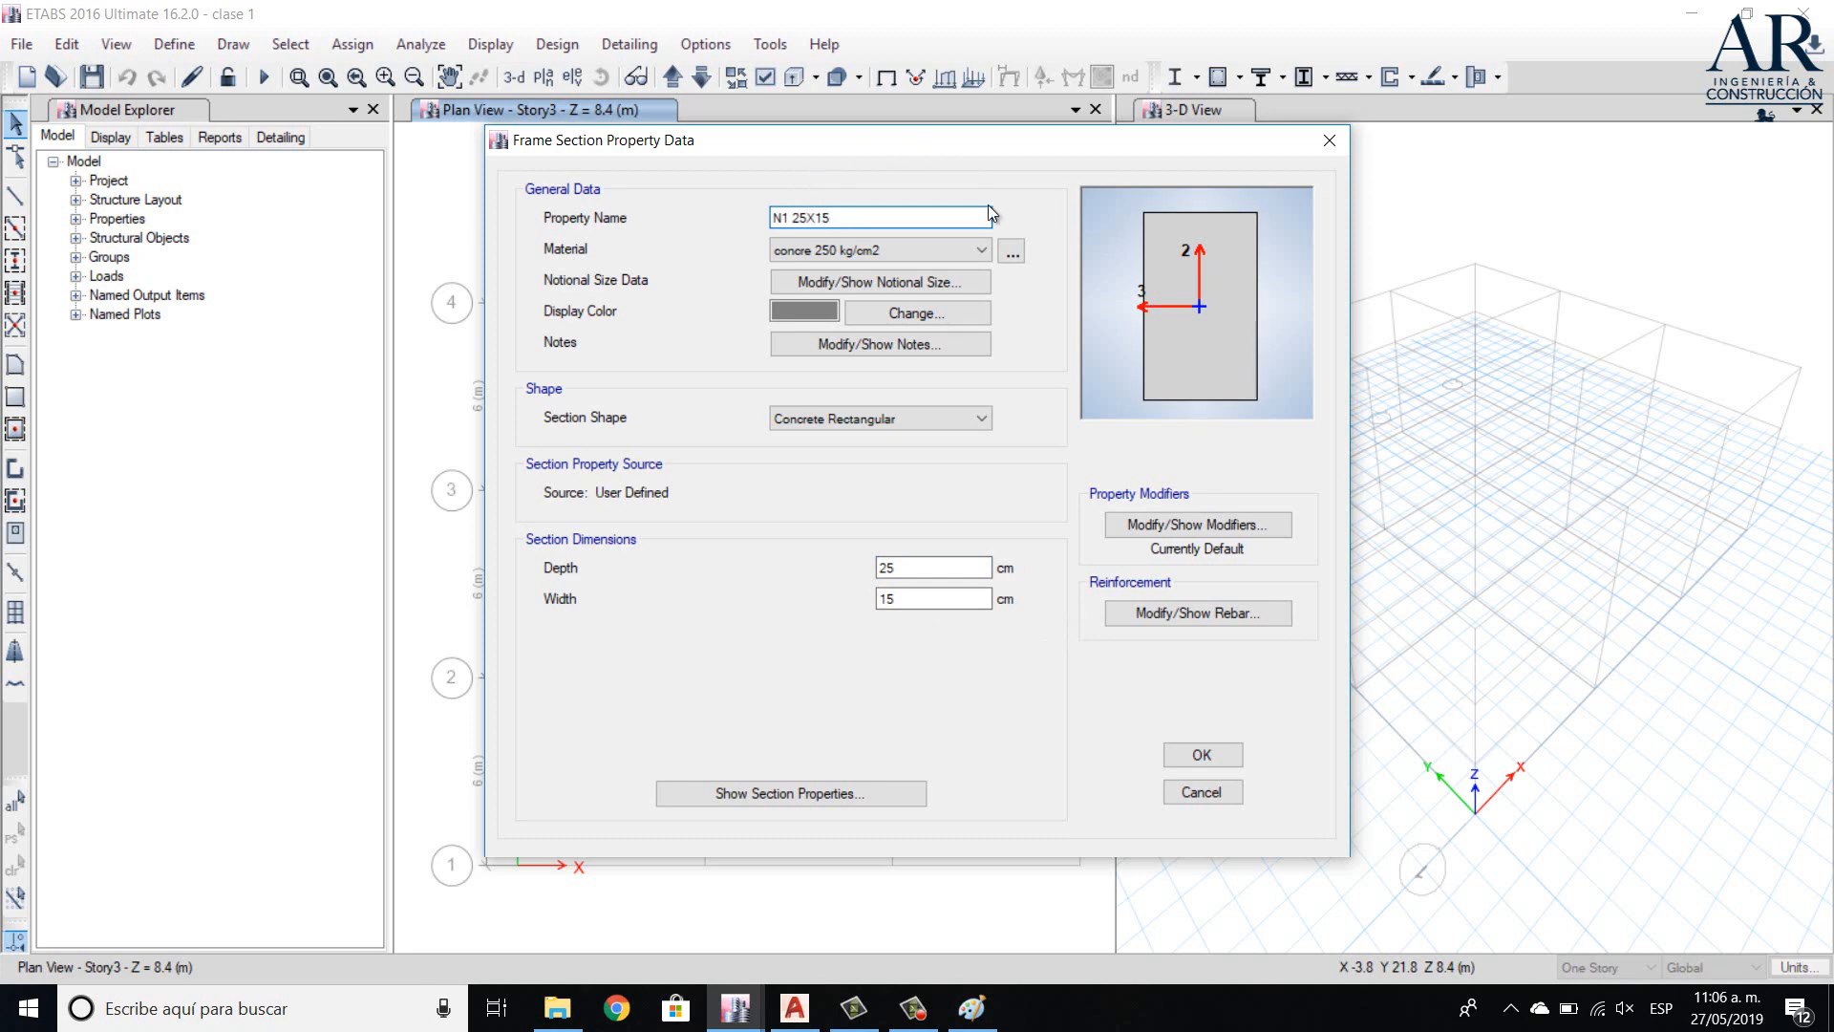
- Set the confinement bar material of section N1 25X15 to Alambron fy 2530kg/cm2
{"action": "left_click", "coordinate": [1206, 613]}
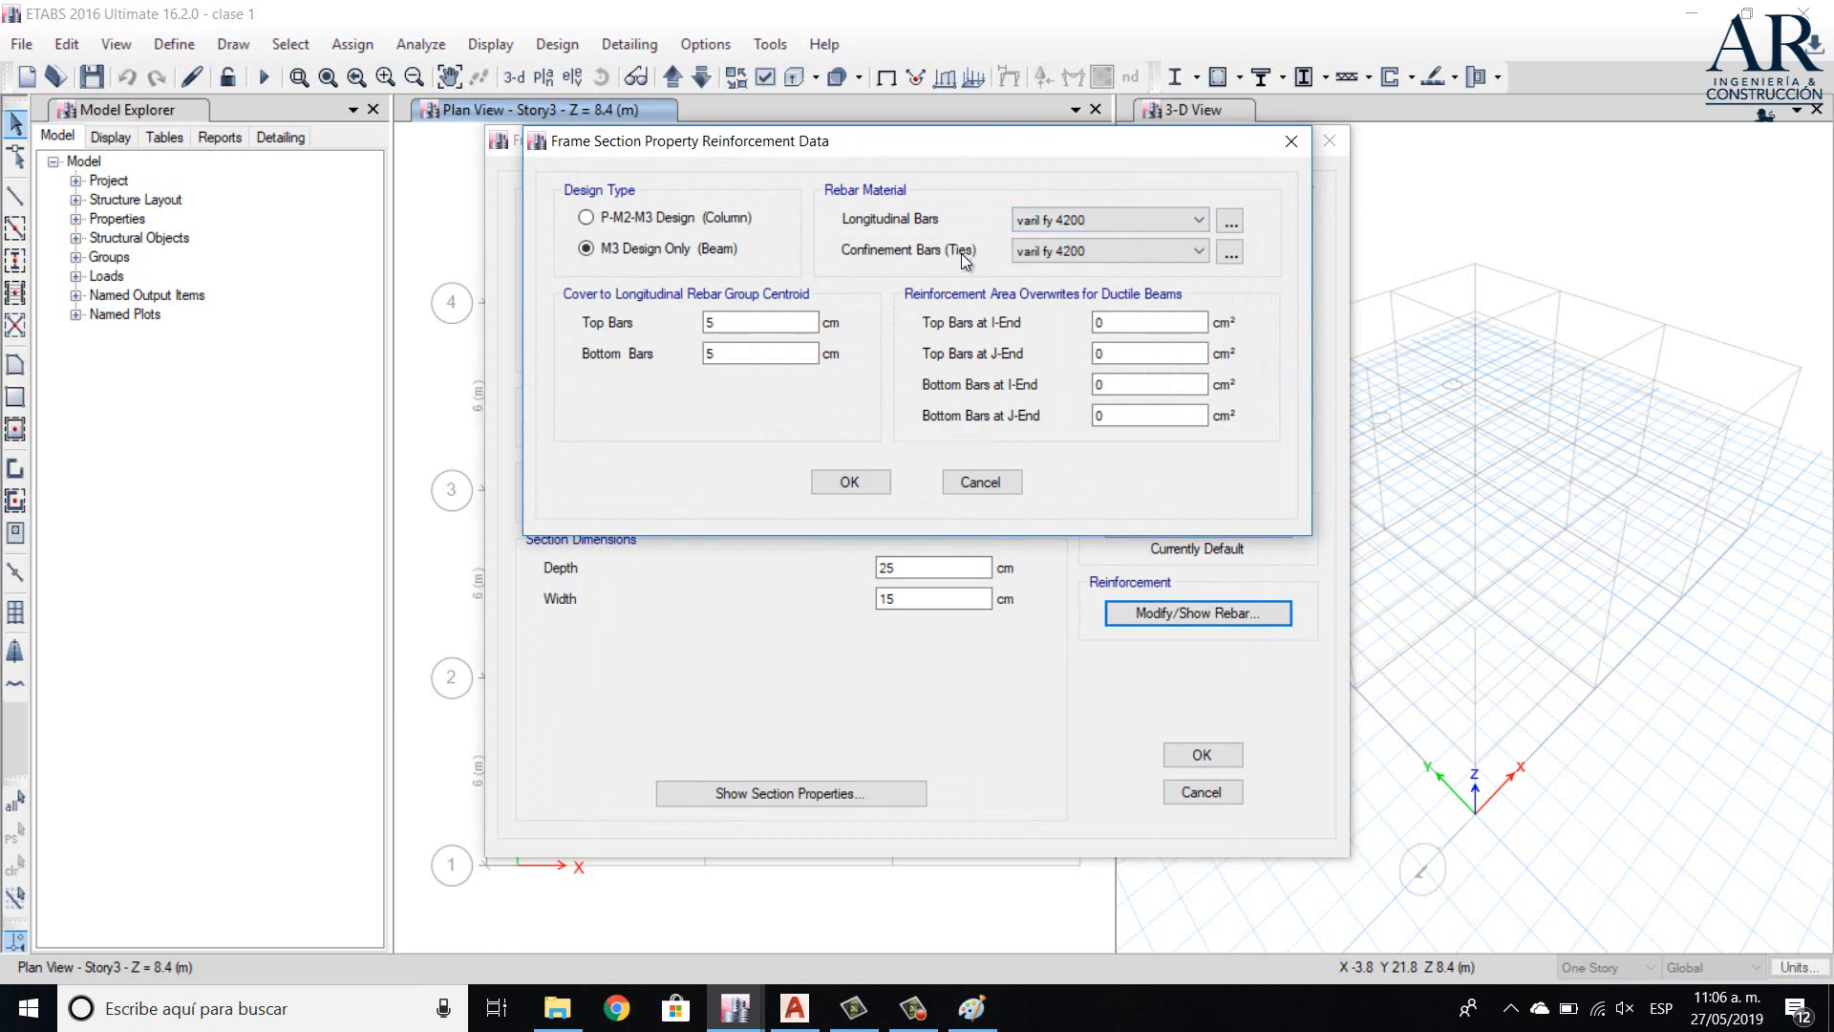
{"action": "left_click", "coordinate": [1031, 256]}
{"action": "left_click", "coordinate": [1064, 288]}
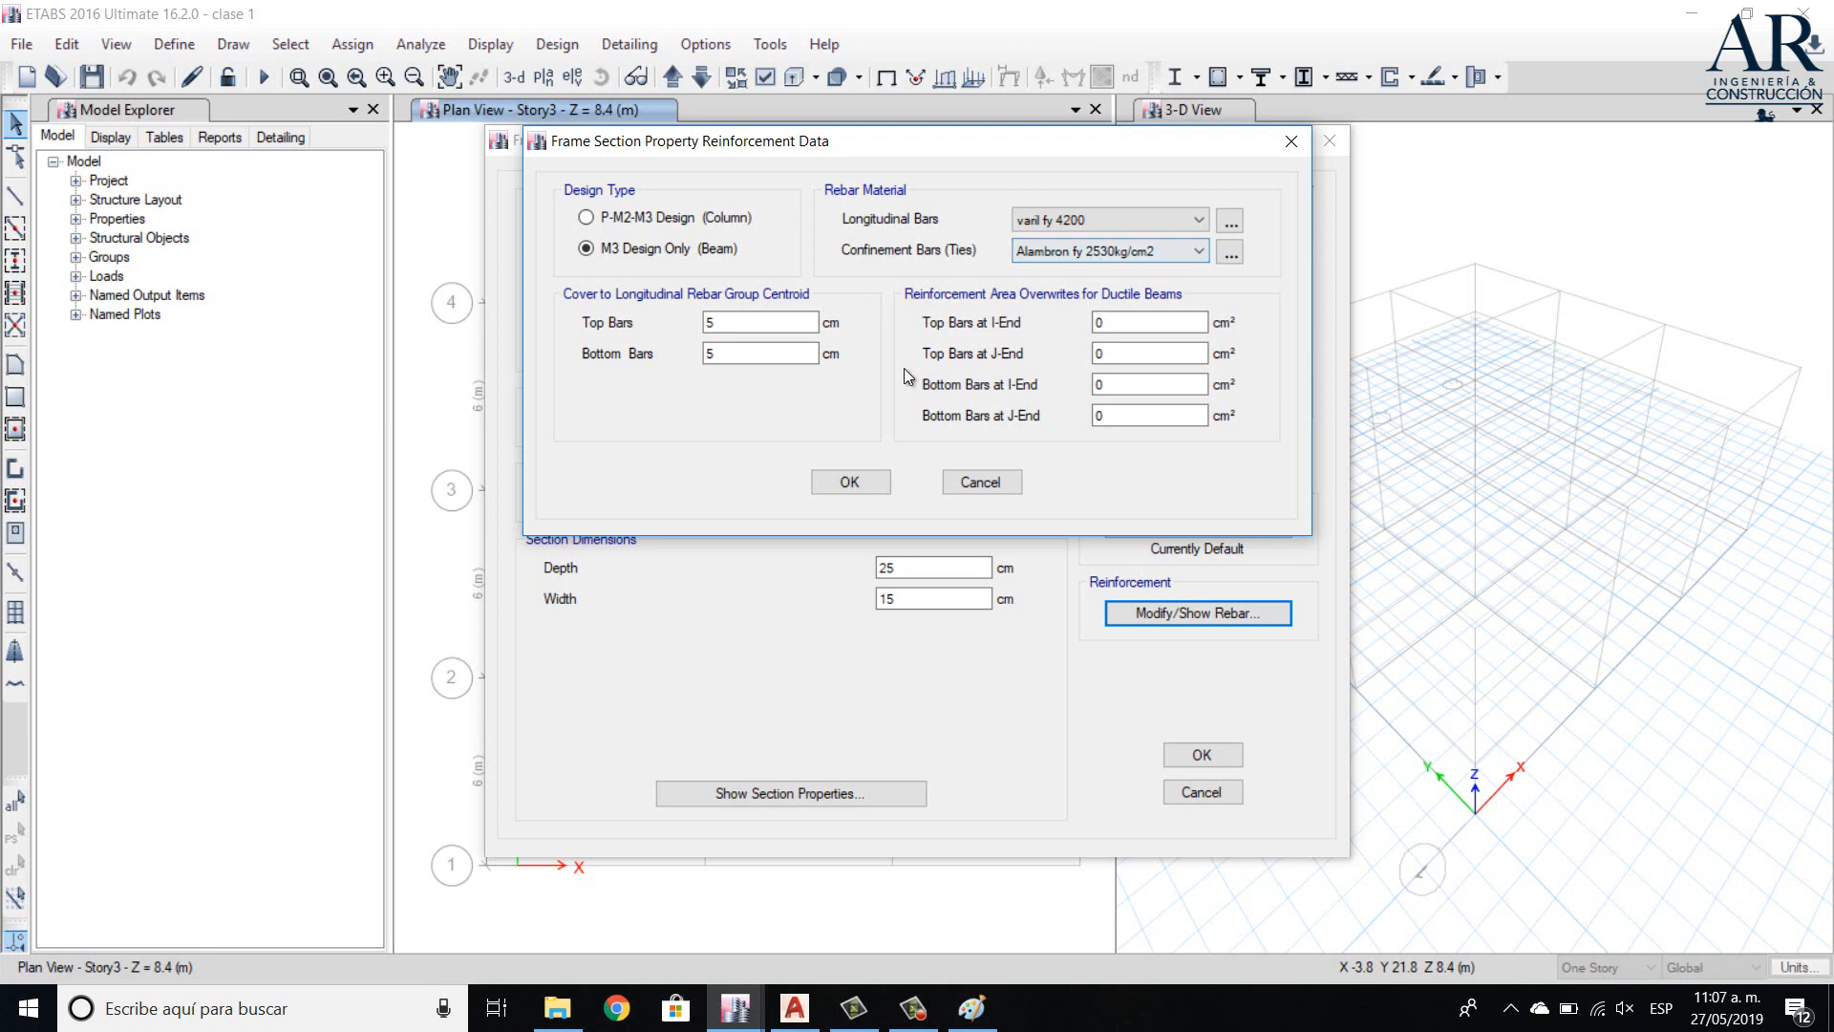
- Set the rebar cover of section N1 25X15 to 5 cm for the top bars and 4 cm for the bottom bars
{"action": "double_click", "coordinate": [704, 323]}
{"action": "type", "text": "4"}
{"action": "key", "text": "Tab"}
{"action": "type", "text": "4"}
{"action": "double_click", "coordinate": [747, 325]}
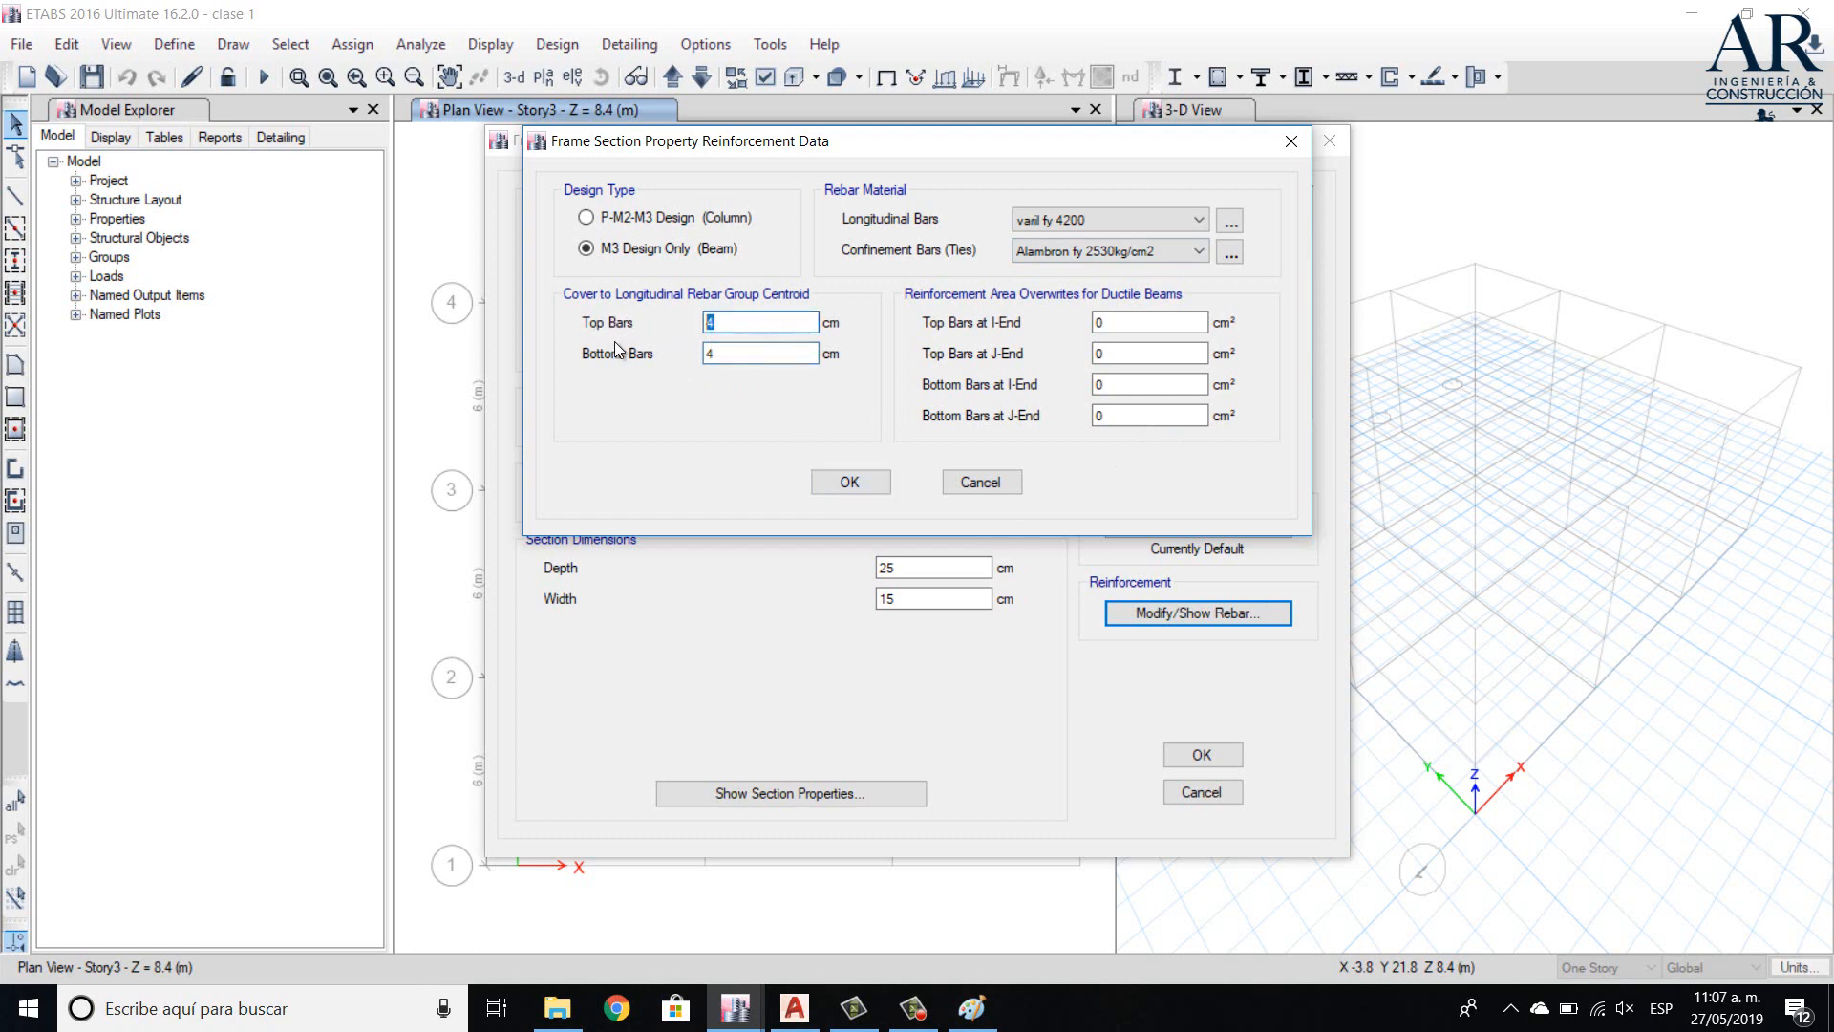
{"action": "left_click", "coordinate": [753, 357]}
{"action": "left_click", "coordinate": [723, 325]}
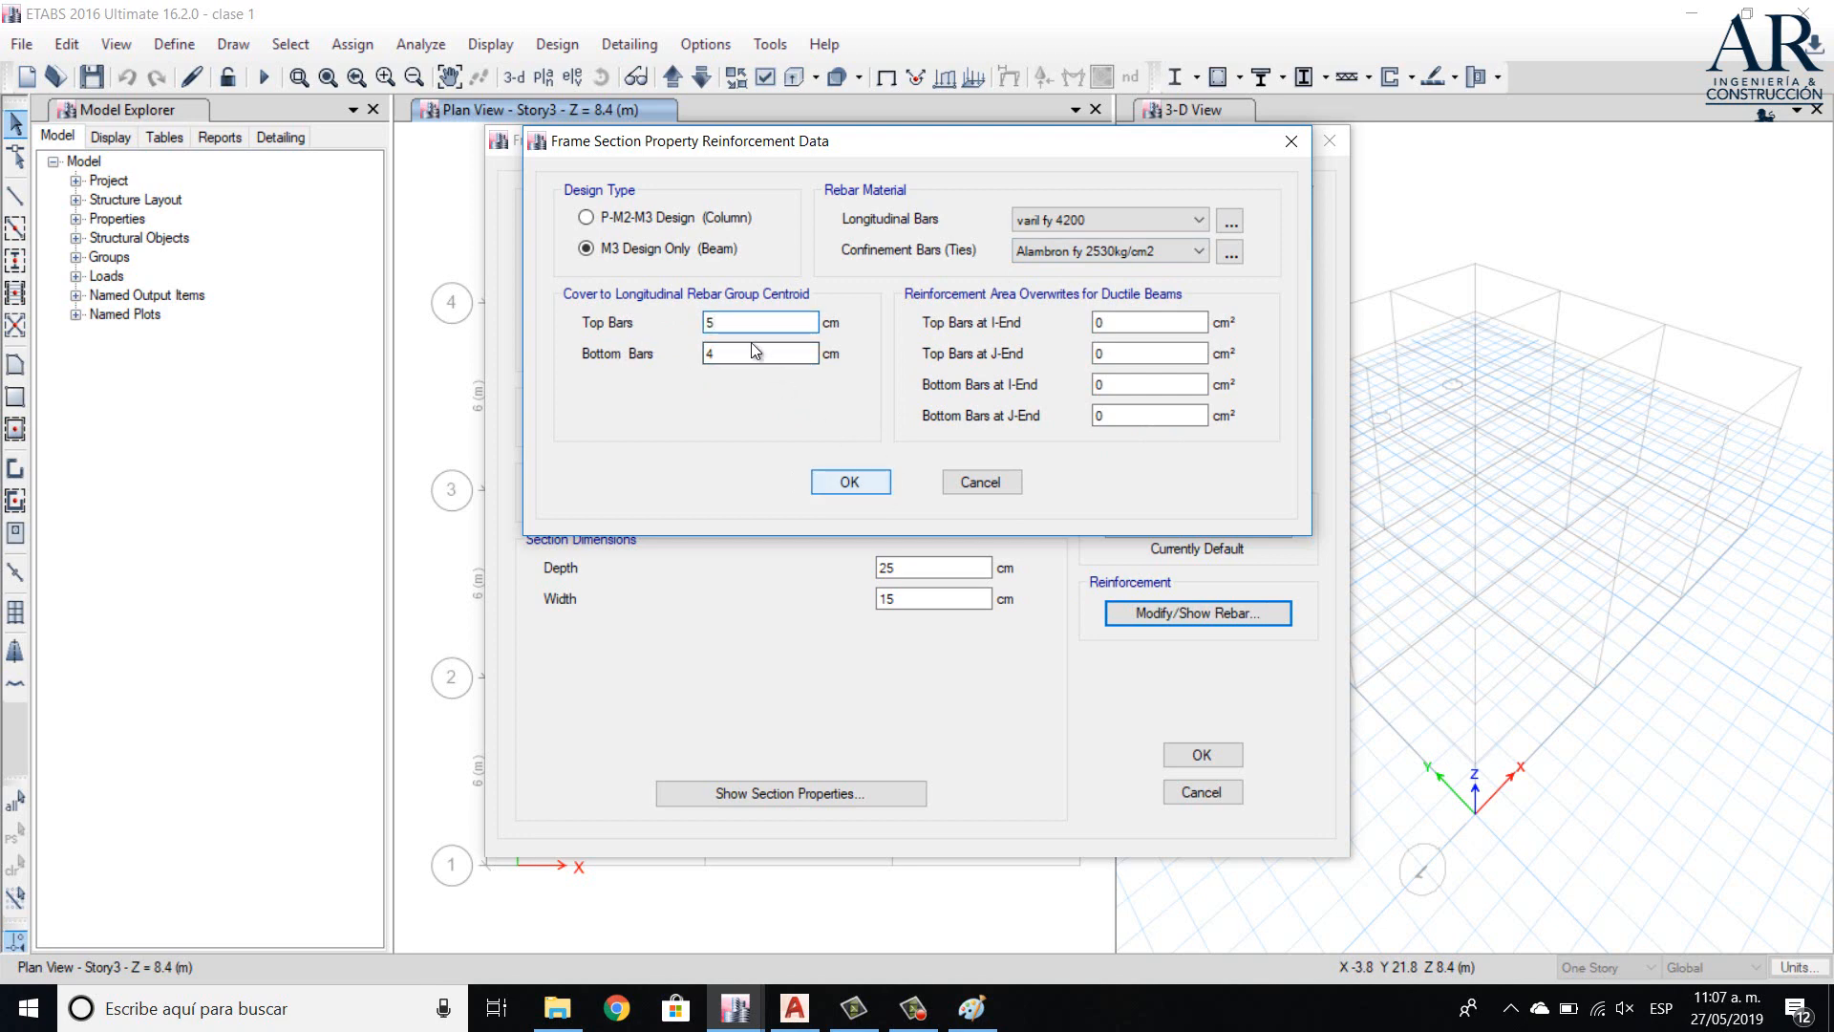
{"action": "left_click", "coordinate": [849, 481]}
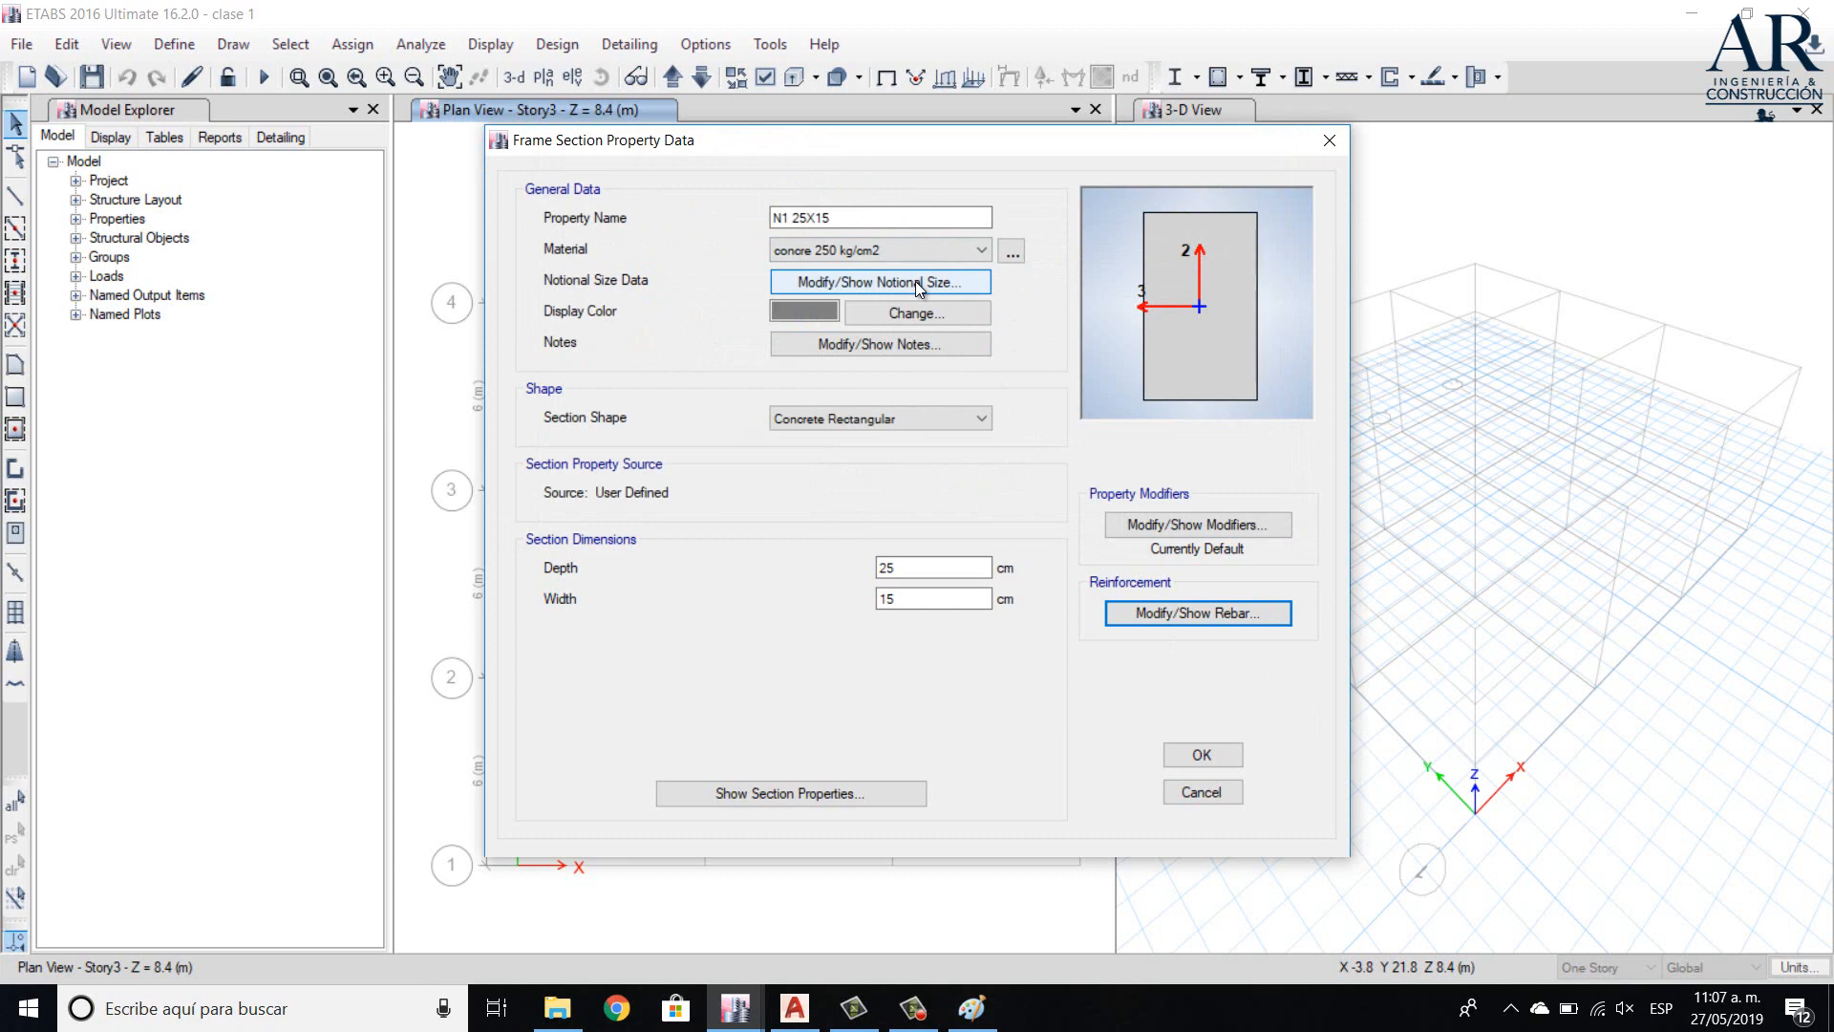
- Switch to Paint, sketch two beam sections side by side above the long beam, and mark two top bars in the first
{"action": "left_click", "coordinate": [971, 1008]}
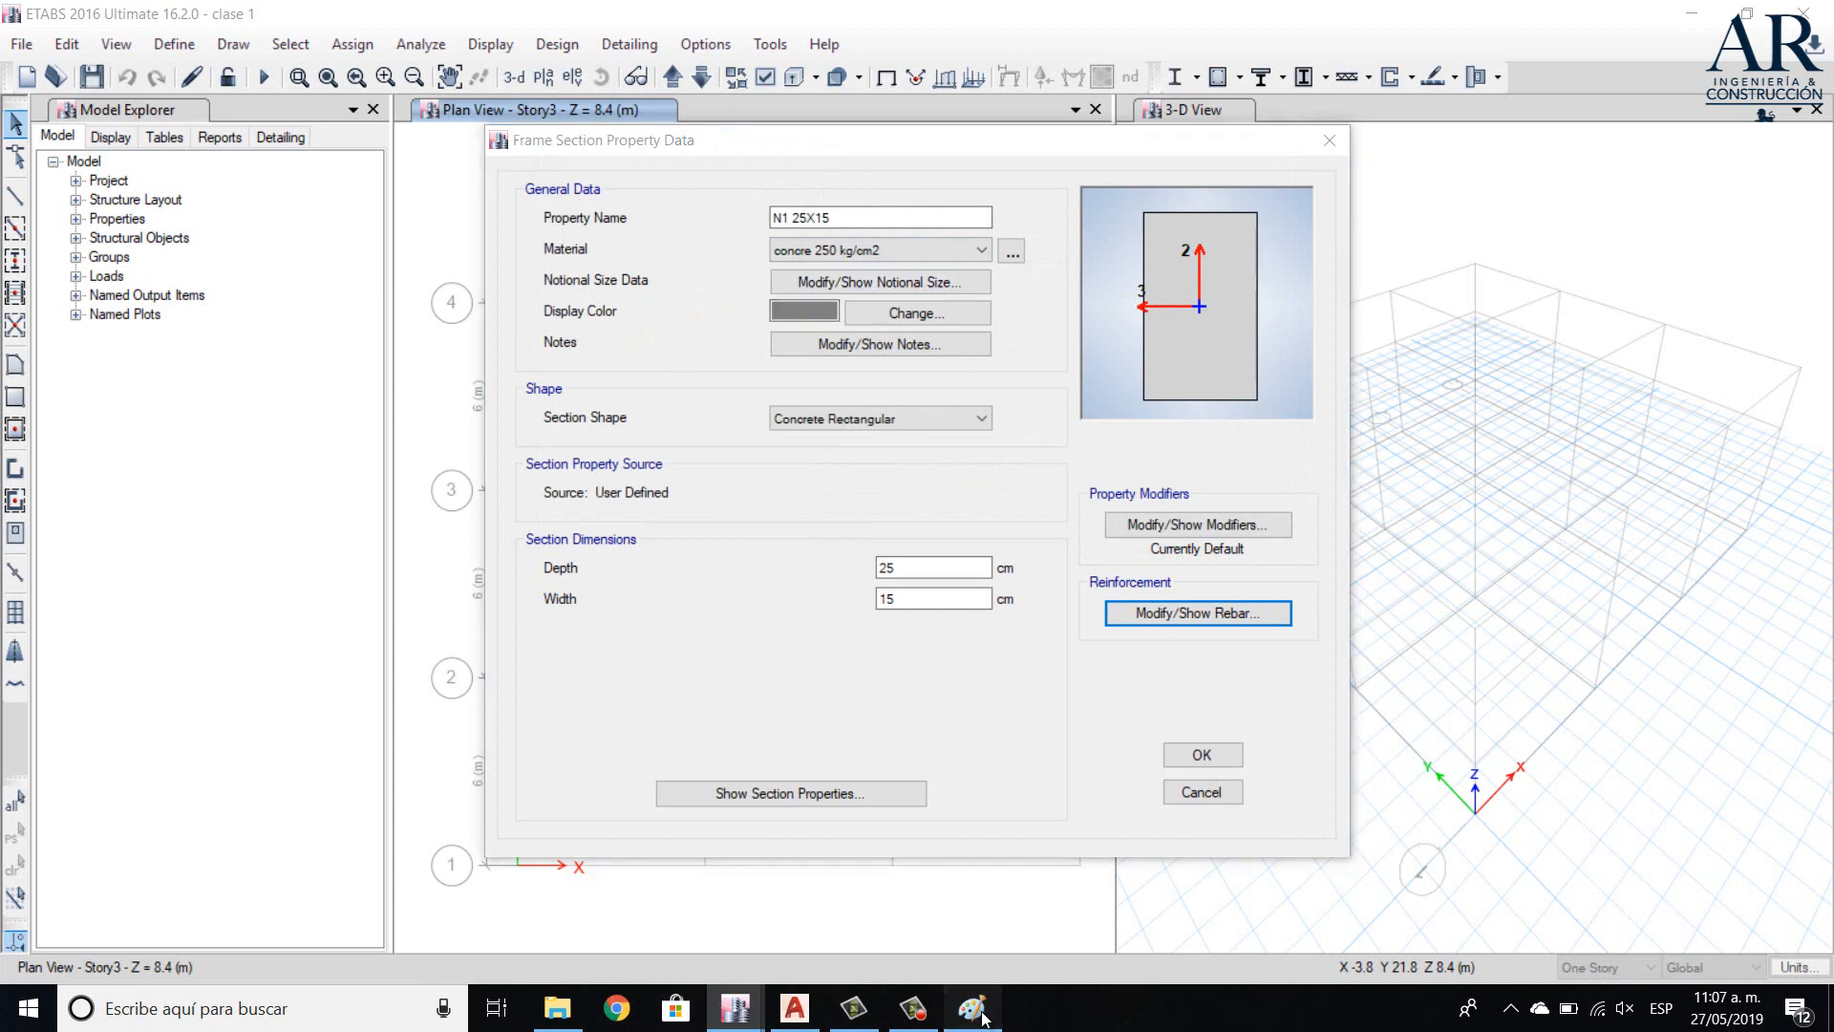
{"action": "mouse_move", "coordinate": [916, 391]}
{"action": "left_mouse_down"}
{"action": "mouse_move", "coordinate": [901, 250]}
{"action": "mouse_move", "coordinate": [1014, 328]}
{"action": "mouse_move", "coordinate": [965, 392]}
{"action": "mouse_move", "coordinate": [916, 391]}
{"action": "left_mouse_up"}
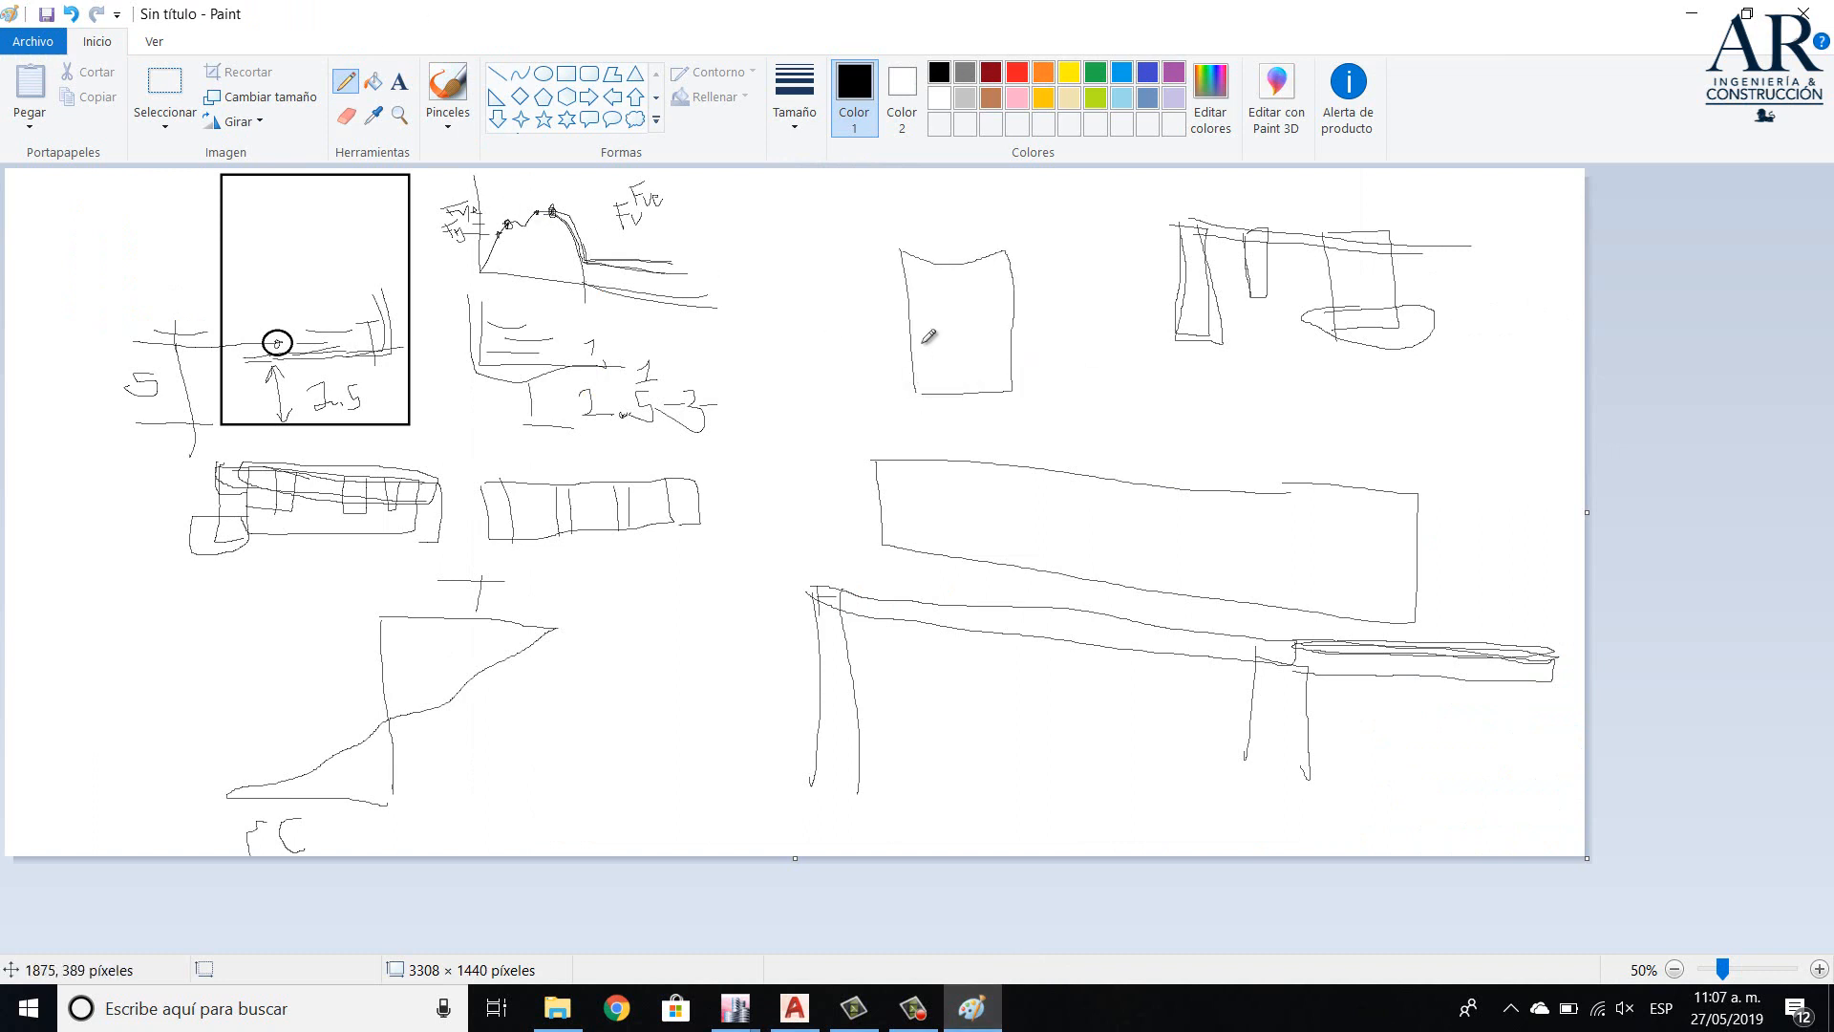
{"action": "left_click_drag", "start_coordinate": [1095, 430], "coordinate": [1097, 390]}
{"action": "mouse_move", "coordinate": [936, 270]}
{"action": "left_mouse_down"}
{"action": "mouse_move", "coordinate": [923, 279]}
{"action": "mouse_move", "coordinate": [992, 269]}
{"action": "mouse_move", "coordinate": [994, 287]}
{"action": "left_mouse_up"}
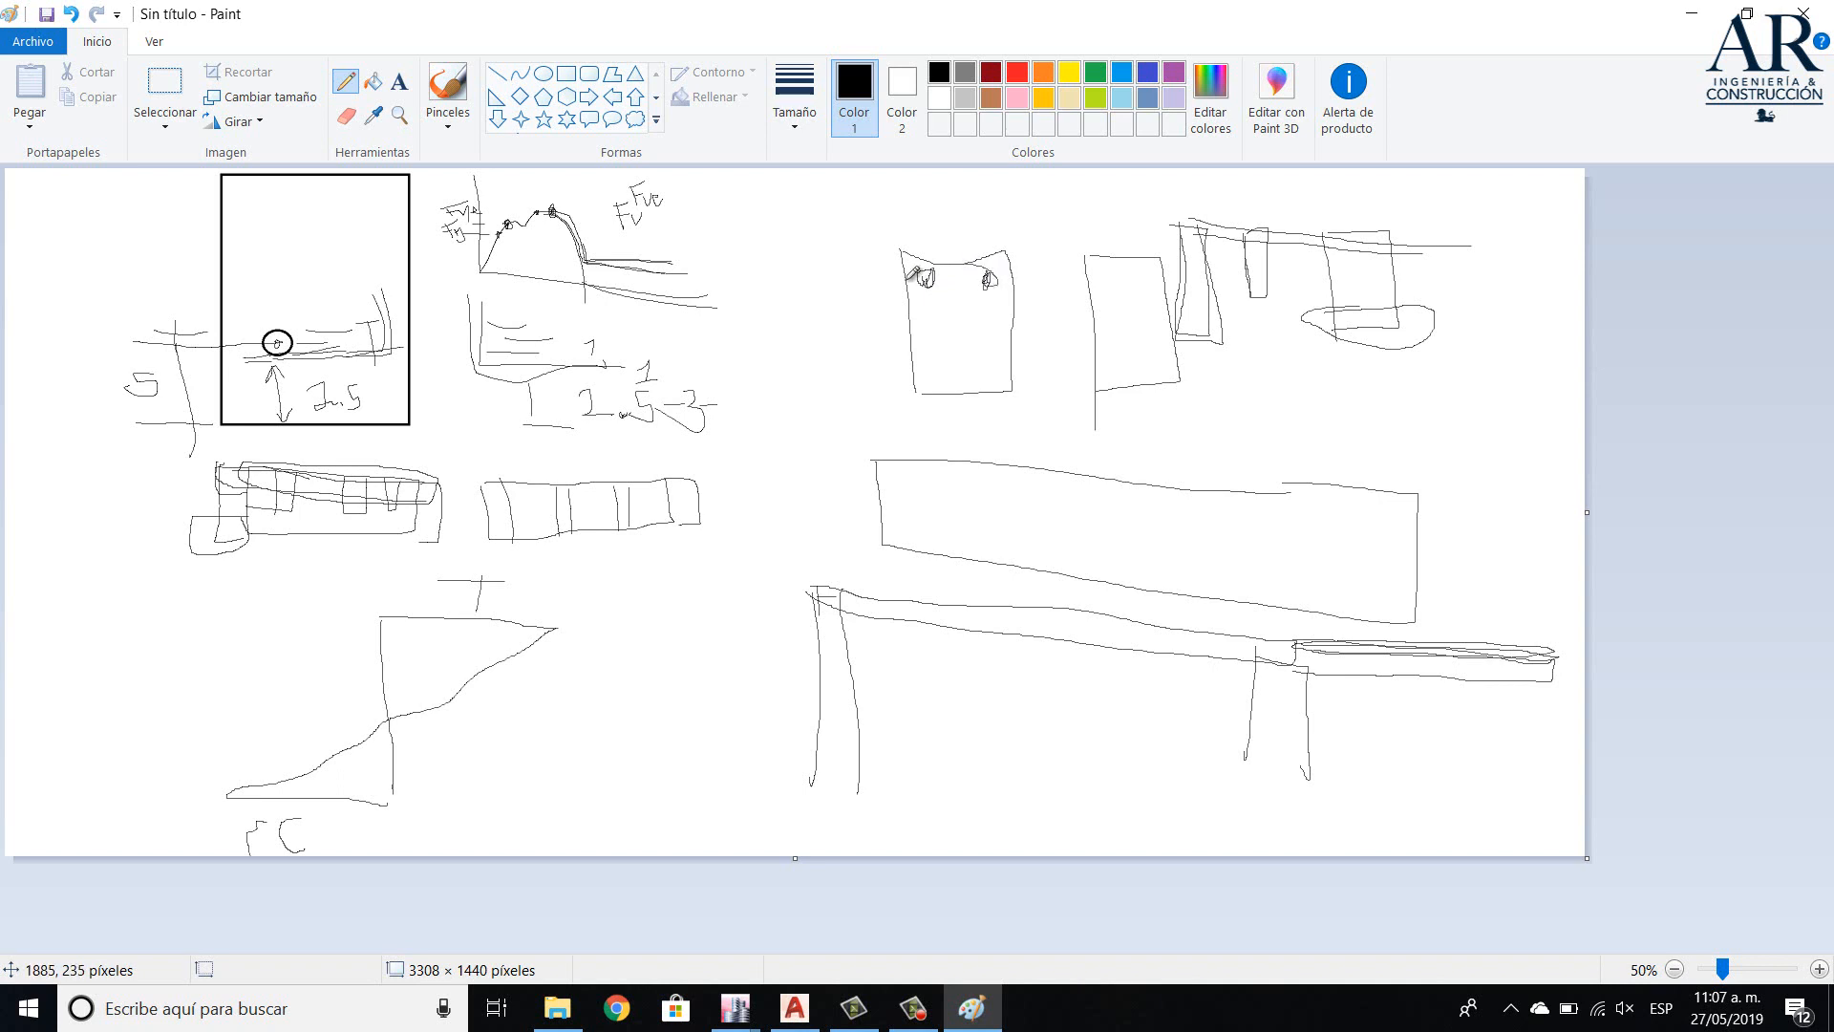
- Mark a top cover of 5 on both sketched sections, add four bars to the second and draw a line through its top bars
{"action": "mouse_move", "coordinate": [863, 252]}
{"action": "left_mouse_down"}
{"action": "mouse_move", "coordinate": [908, 250]}
{"action": "mouse_move", "coordinate": [879, 296]}
{"action": "mouse_move", "coordinate": [906, 279]}
{"action": "mouse_move", "coordinate": [827, 281]}
{"action": "mouse_move", "coordinate": [833, 301]}
{"action": "left_mouse_up"}
{"action": "left_click_drag", "start_coordinate": [1042, 256], "coordinate": [1083, 257]}
{"action": "mouse_move", "coordinate": [1104, 340]}
{"action": "left_mouse_down"}
{"action": "mouse_move", "coordinate": [1154, 331]}
{"action": "mouse_move", "coordinate": [1125, 255]}
{"action": "mouse_move", "coordinate": [1095, 281]}
{"action": "mouse_move", "coordinate": [1121, 277]}
{"action": "mouse_move", "coordinate": [1110, 332]}
{"action": "mouse_move", "coordinate": [1133, 325]}
{"action": "left_mouse_up"}
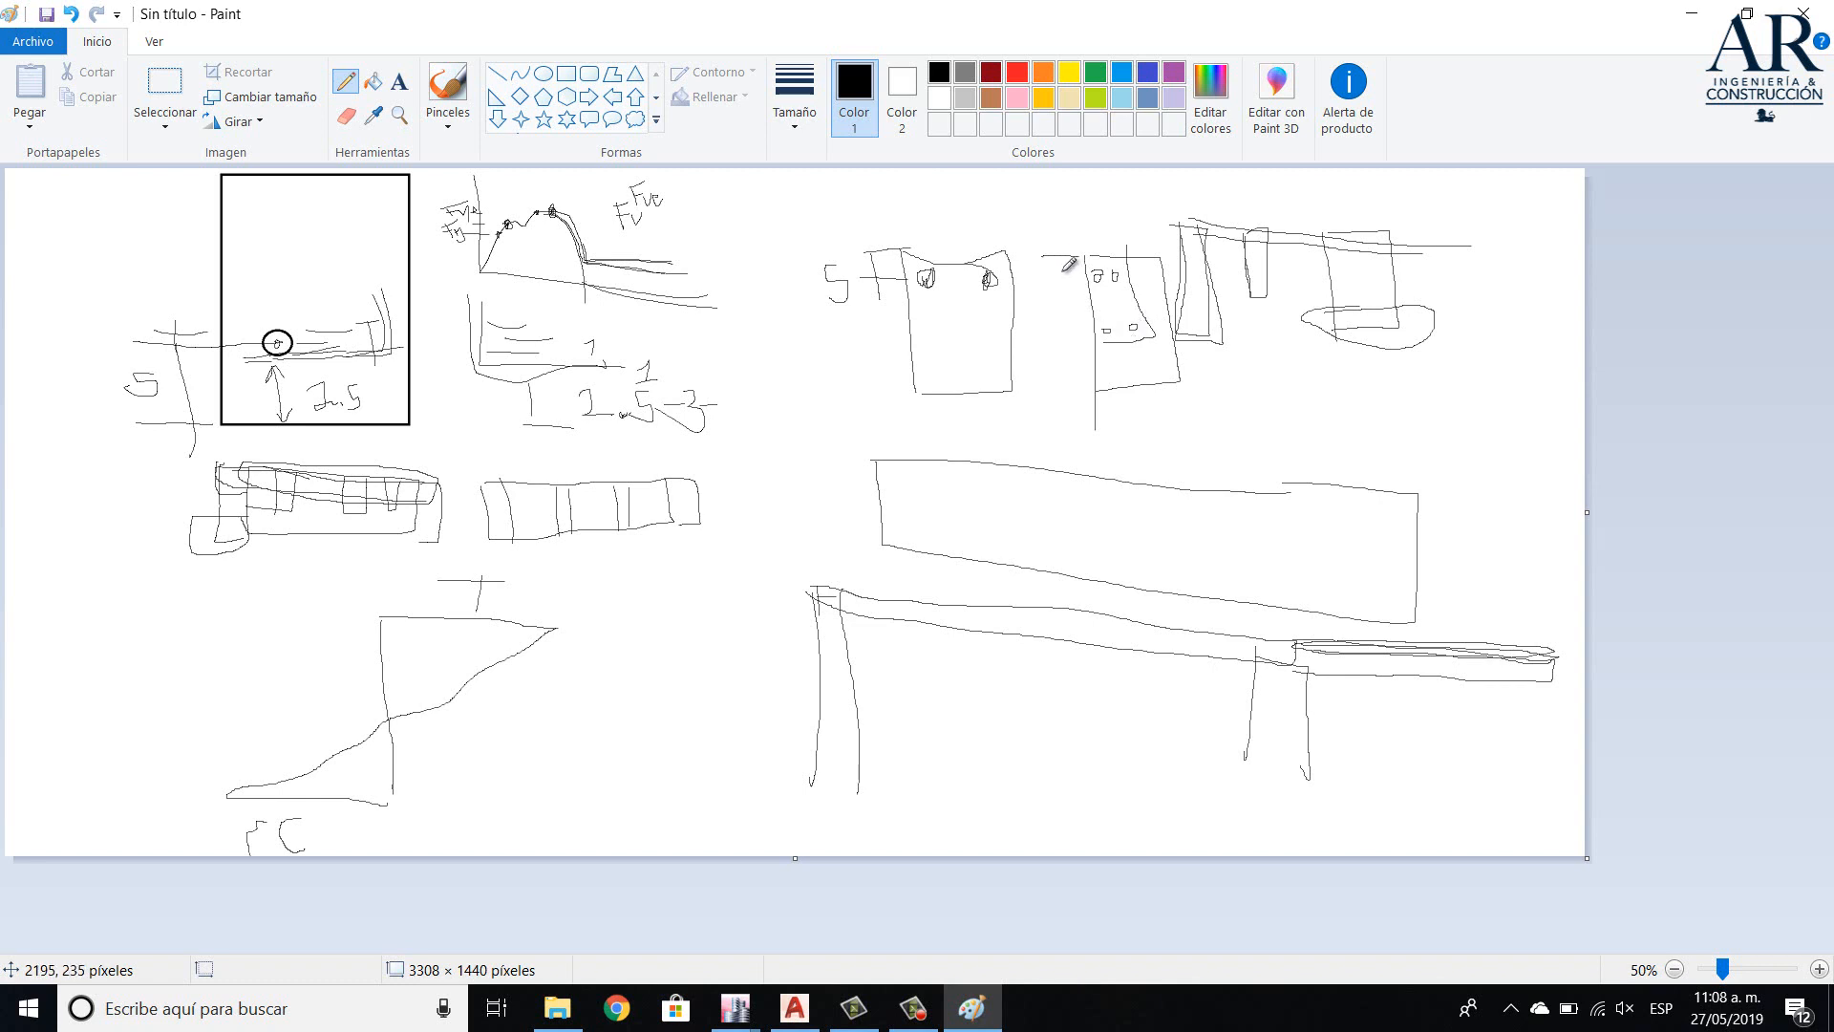
{"action": "mouse_move", "coordinate": [1054, 277]}
{"action": "left_mouse_down"}
{"action": "mouse_move", "coordinate": [1079, 277]}
{"action": "mouse_move", "coordinate": [1070, 301]}
{"action": "mouse_move", "coordinate": [1035, 265]}
{"action": "mouse_move", "coordinate": [1205, 280]}
{"action": "left_mouse_up"}
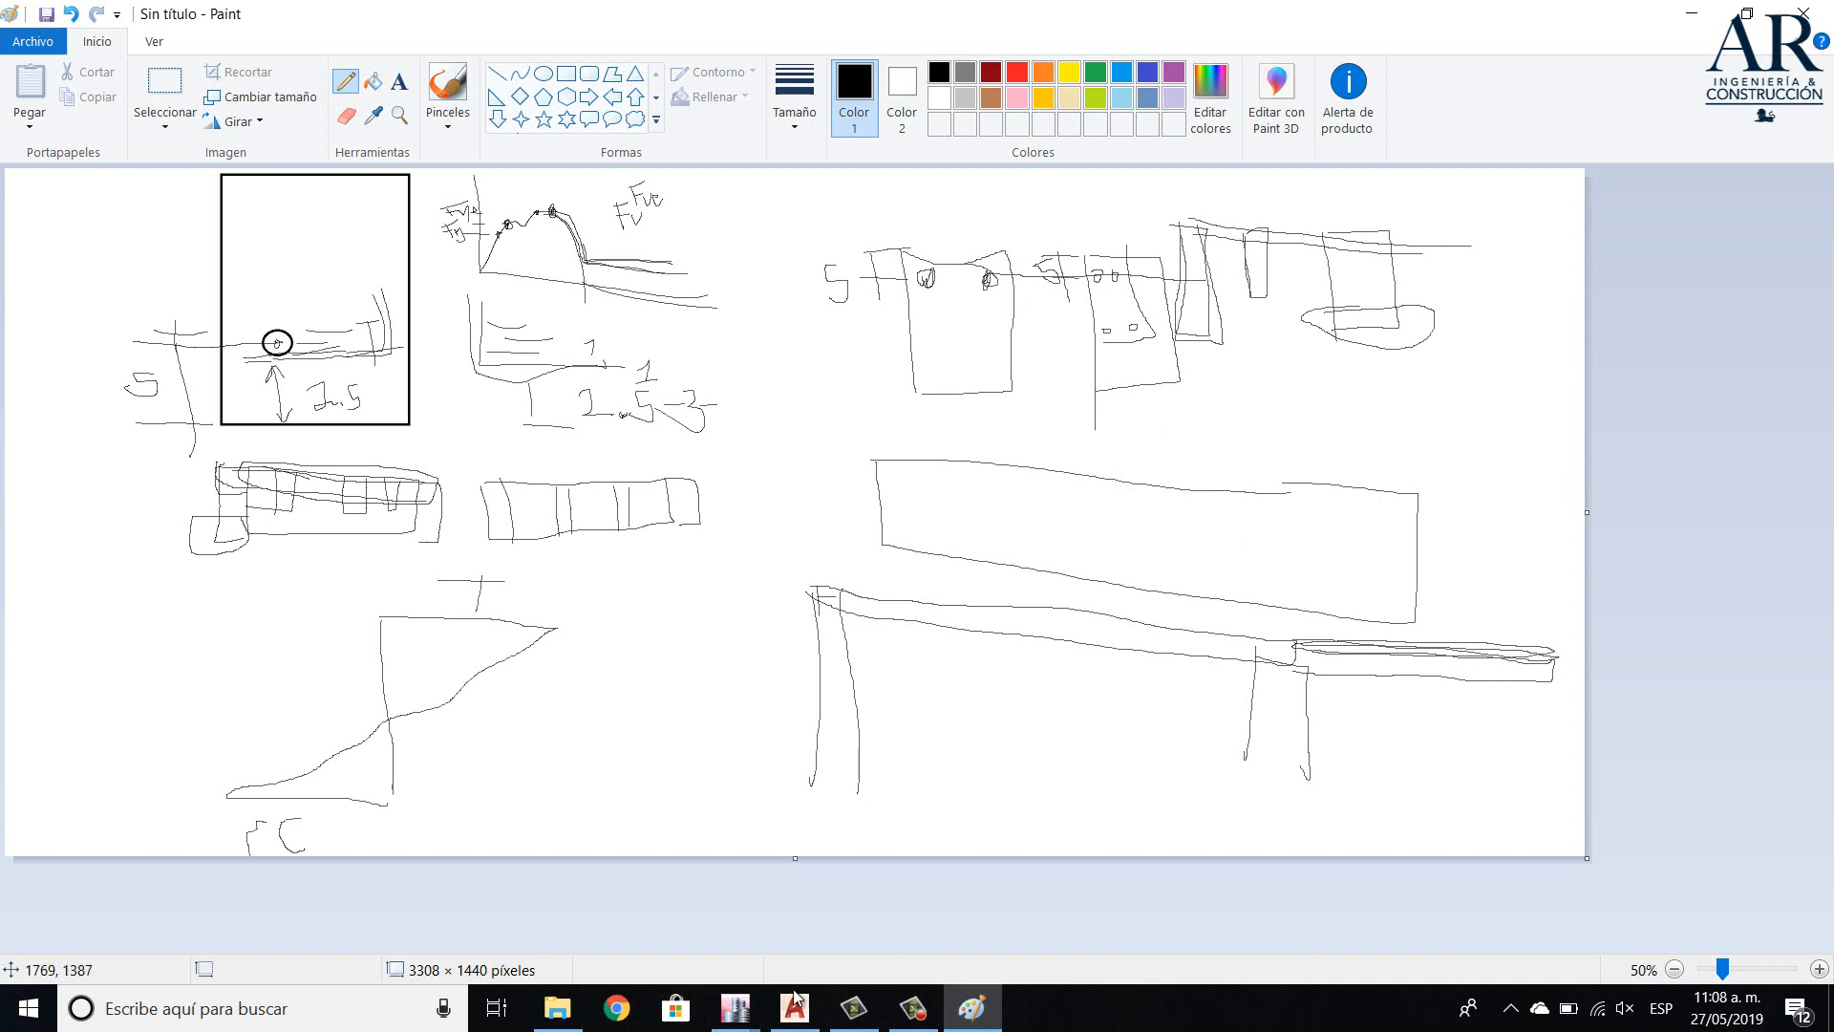
- Return to ETABS, set the top bar cover of section N1 25X15 to 4.5 cm and accept the section
{"action": "left_click", "coordinate": [979, 1023]}
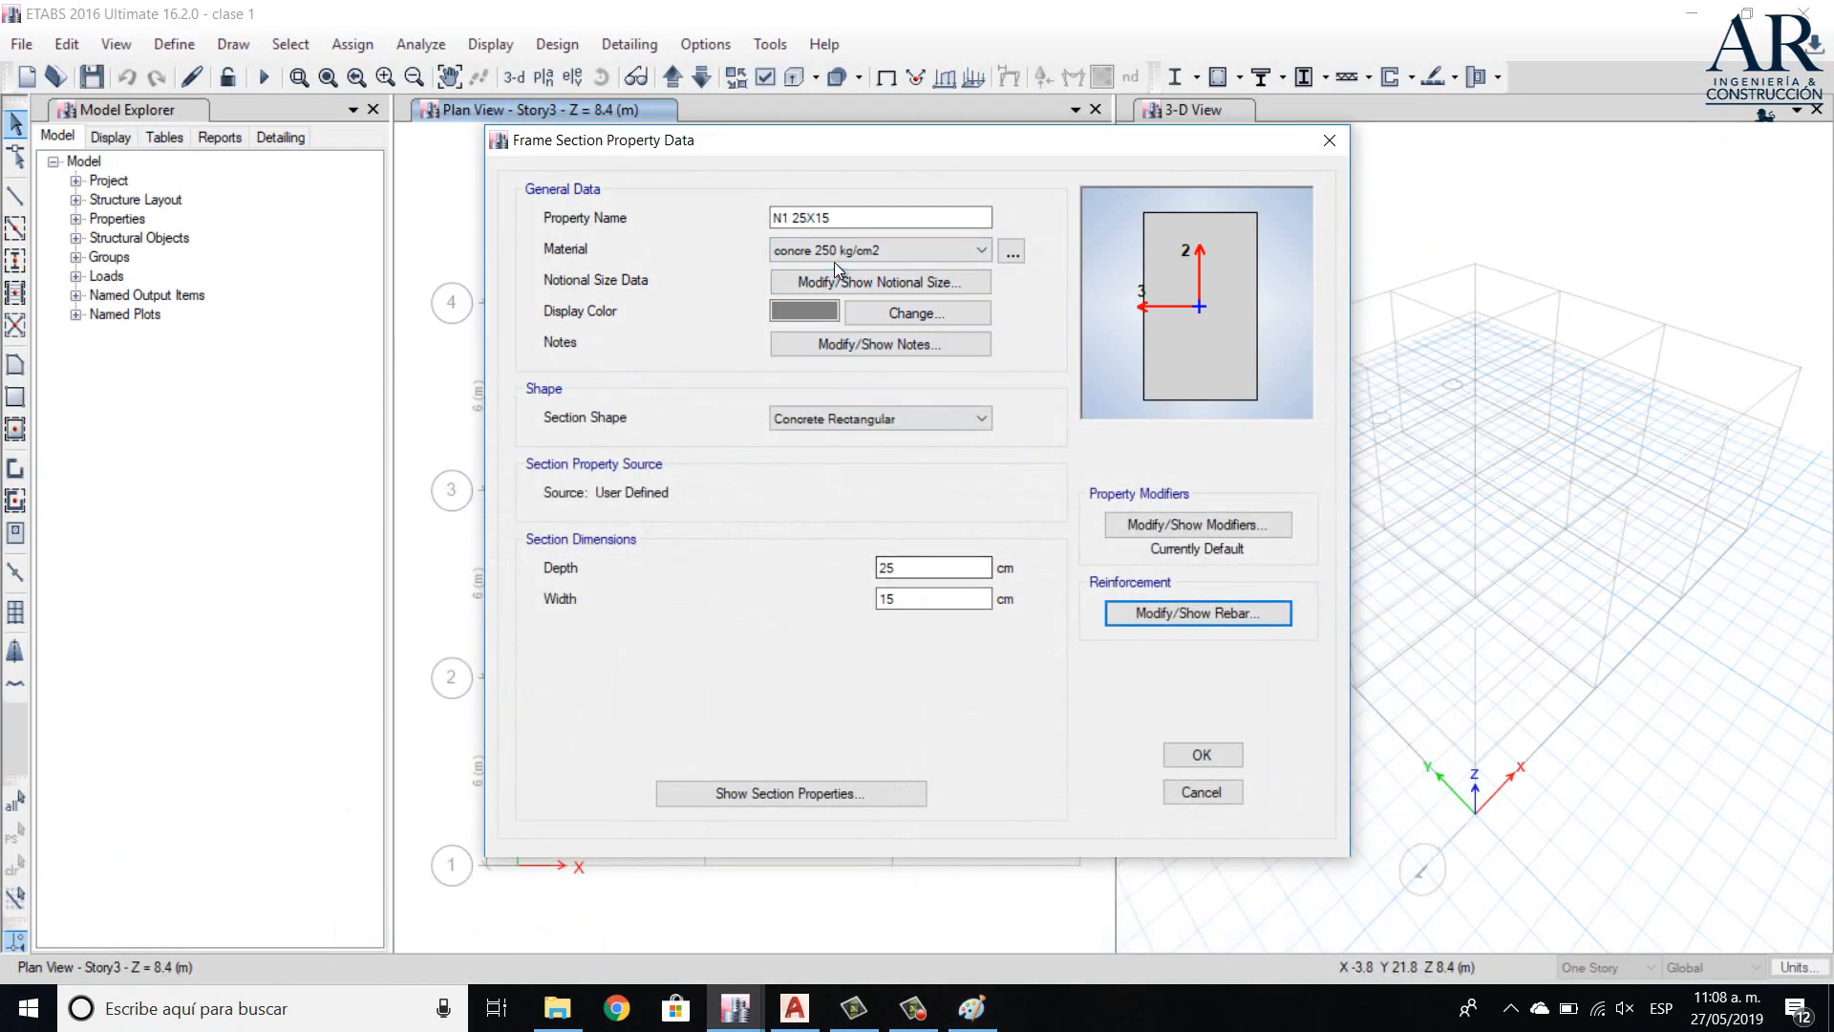
{"action": "left_click", "coordinate": [1161, 613]}
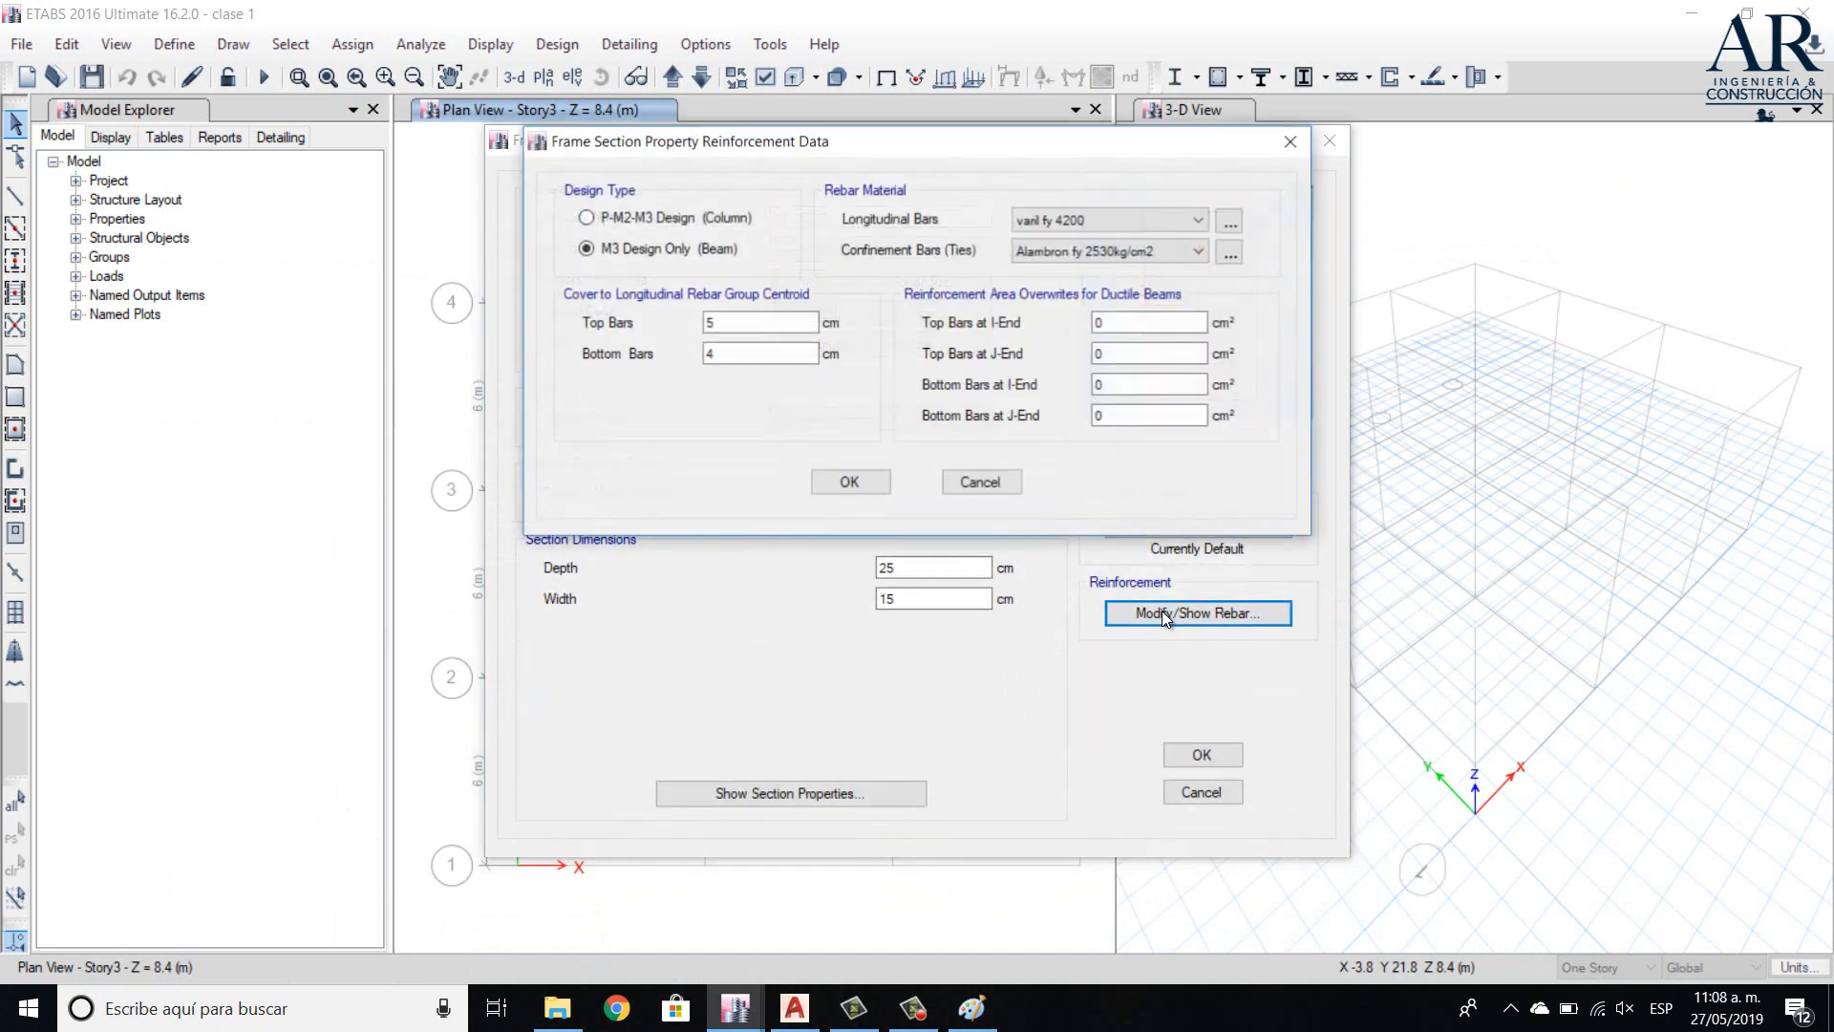
{"action": "double_click", "coordinate": [723, 329]}
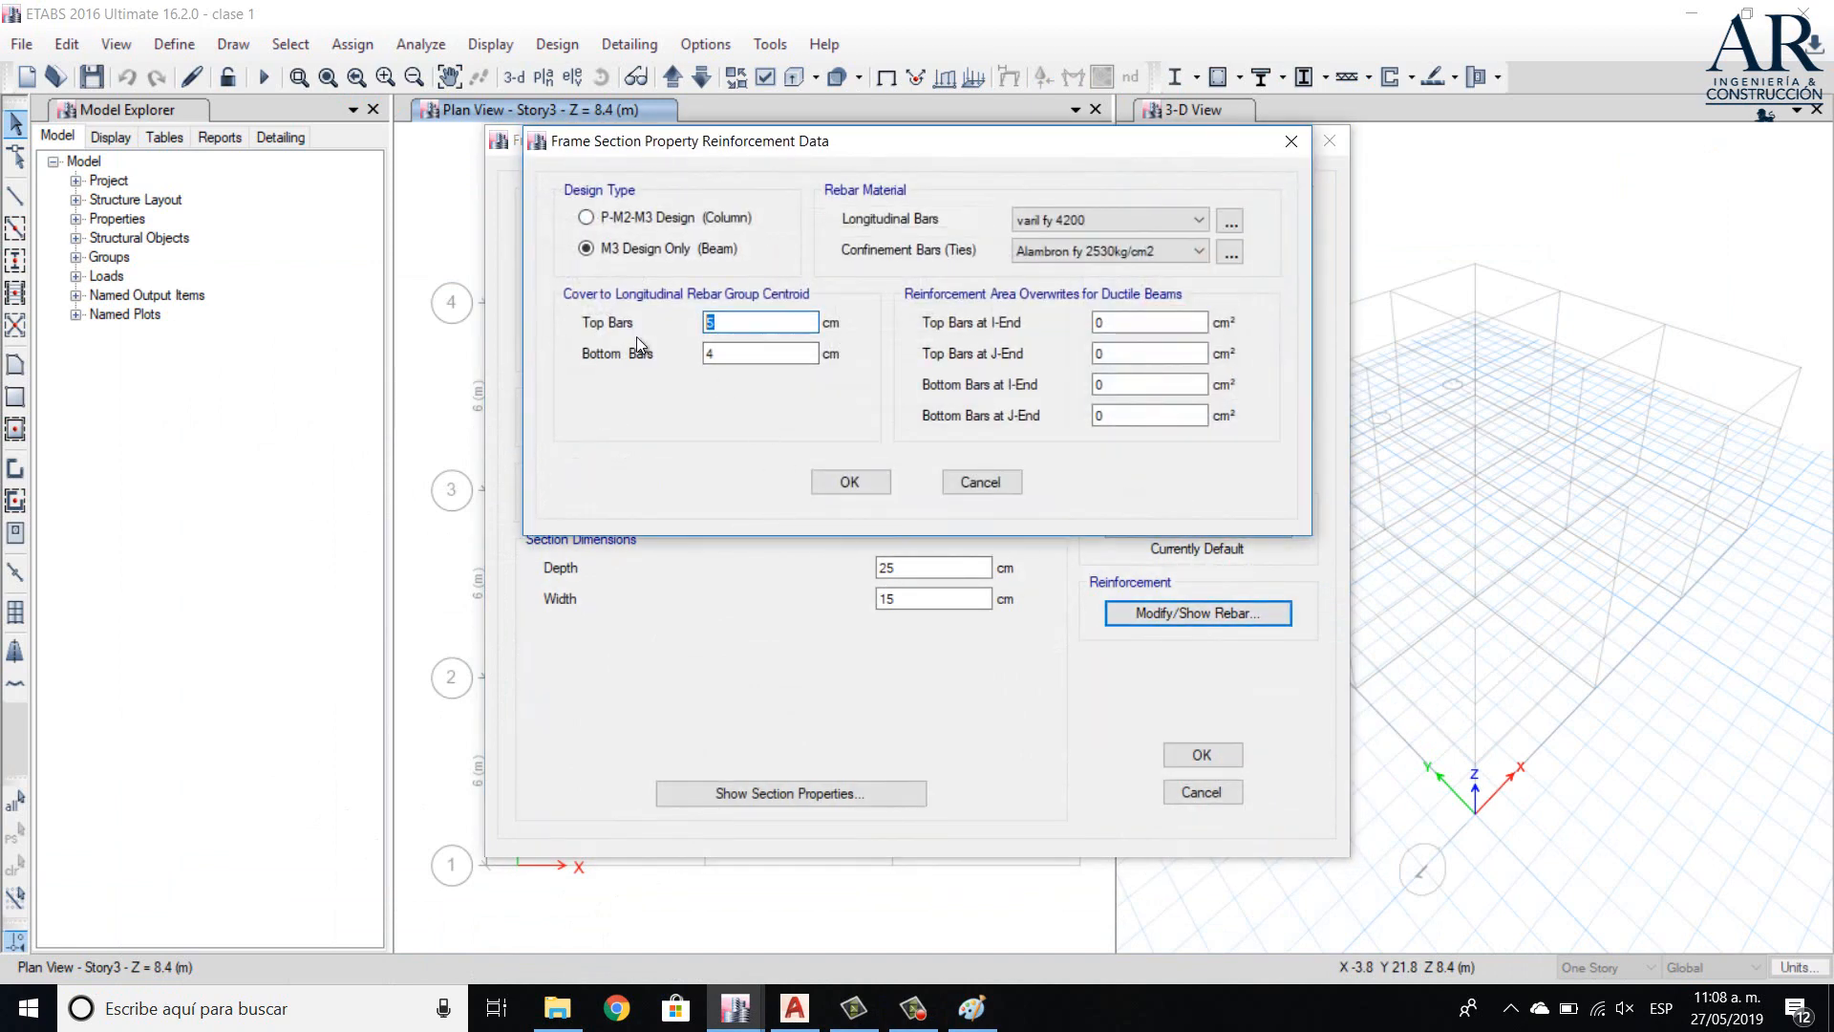
{"action": "type", "text": "4.5"}
{"action": "left_click", "coordinate": [814, 480]}
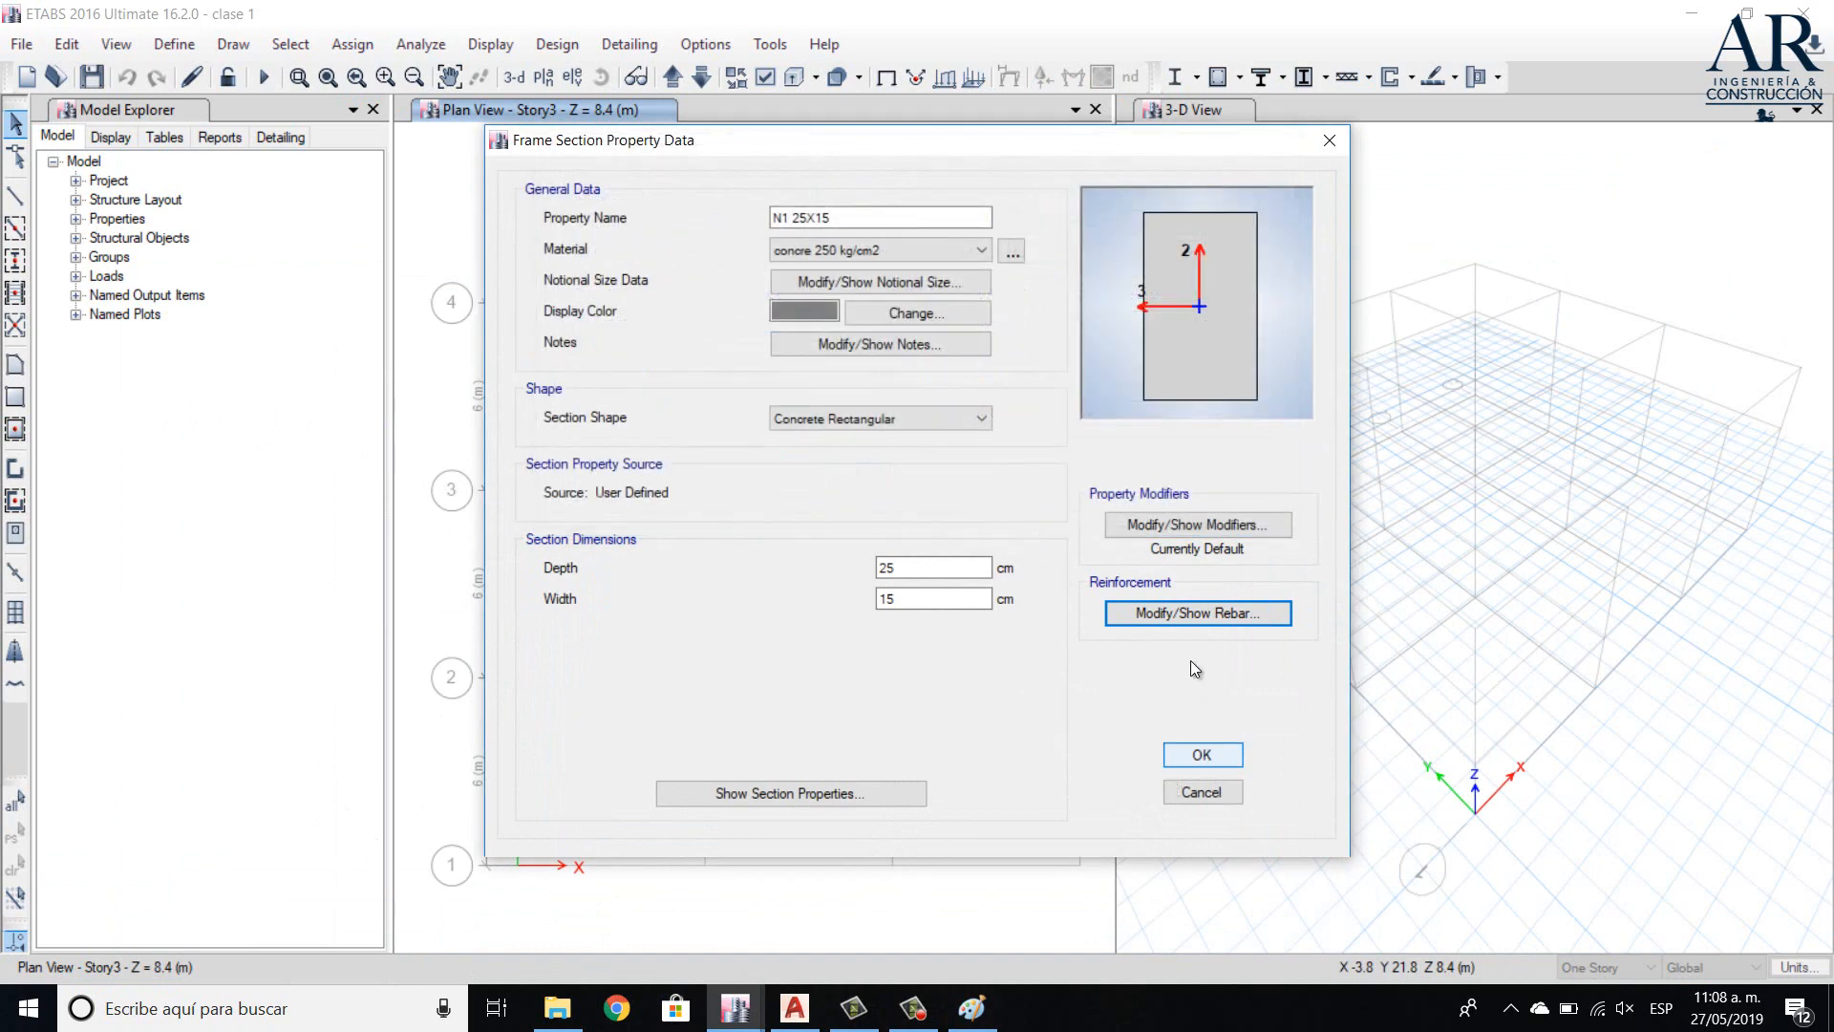
{"action": "left_click", "coordinate": [1223, 754]}
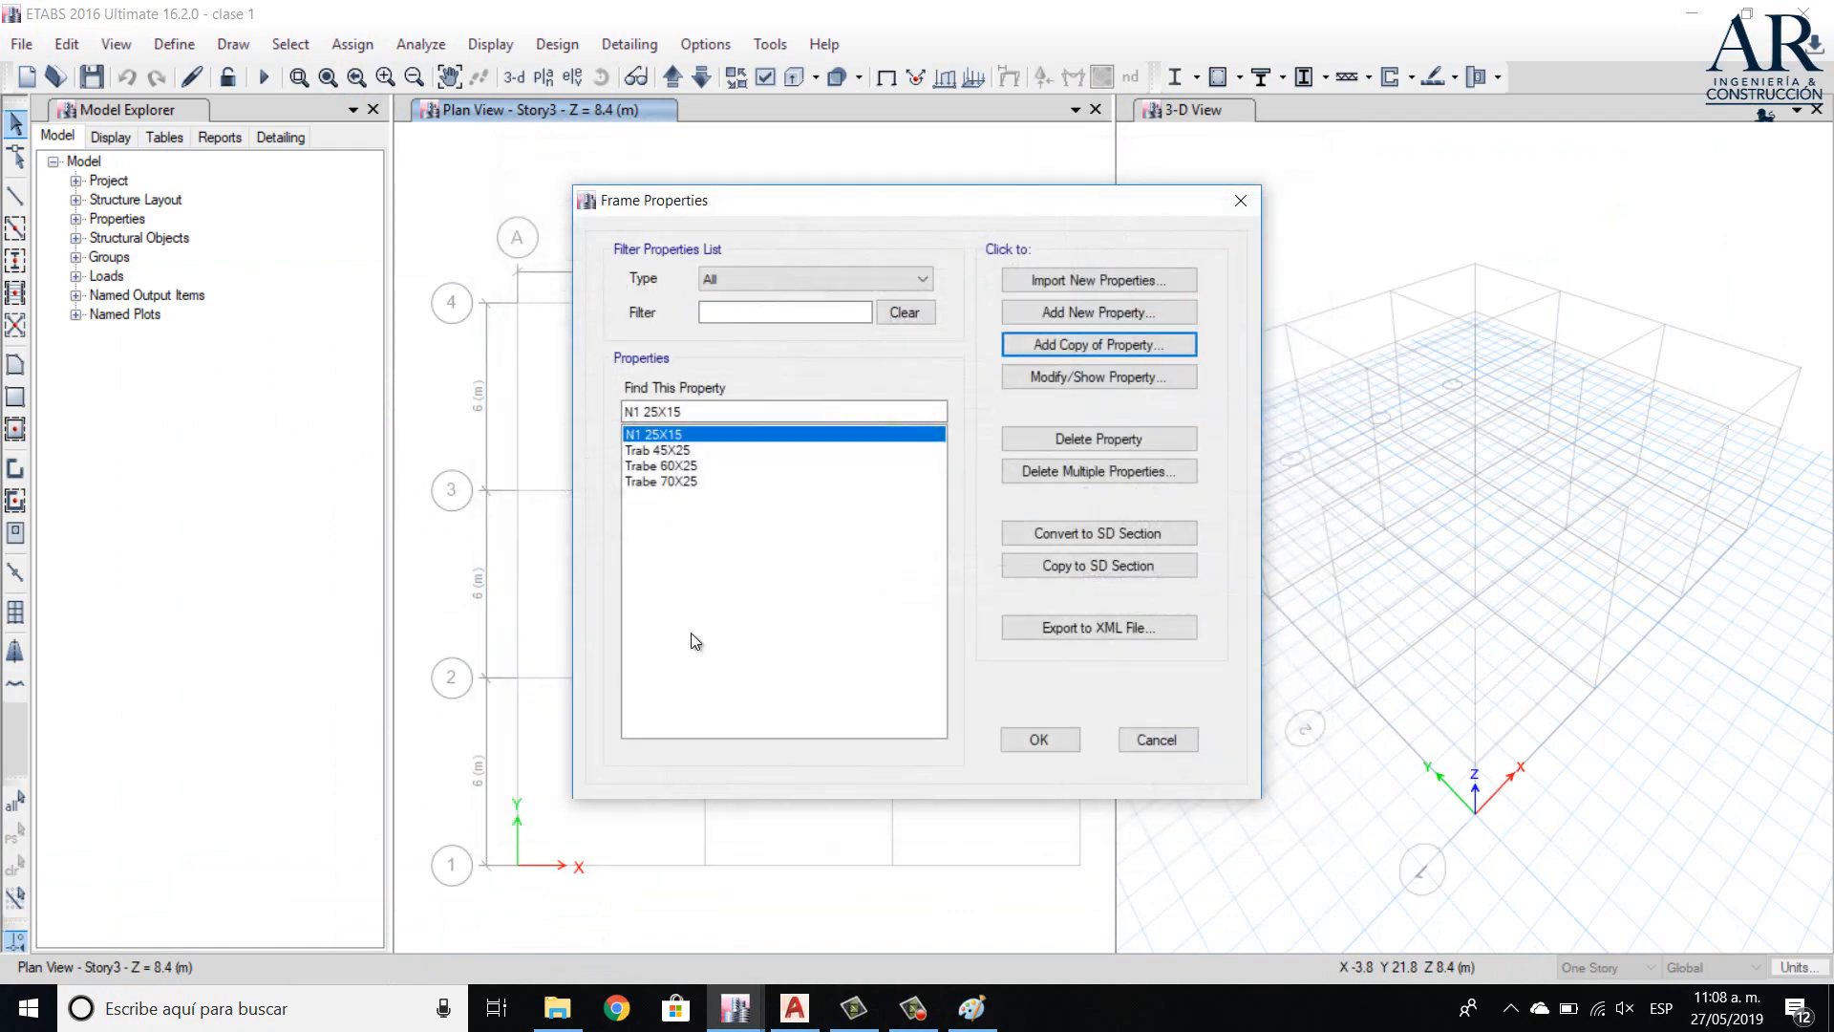
- Copy section N1 25X15 as N2 40X15 with a depth of 40 cm
{"action": "left_click", "coordinate": [1087, 346]}
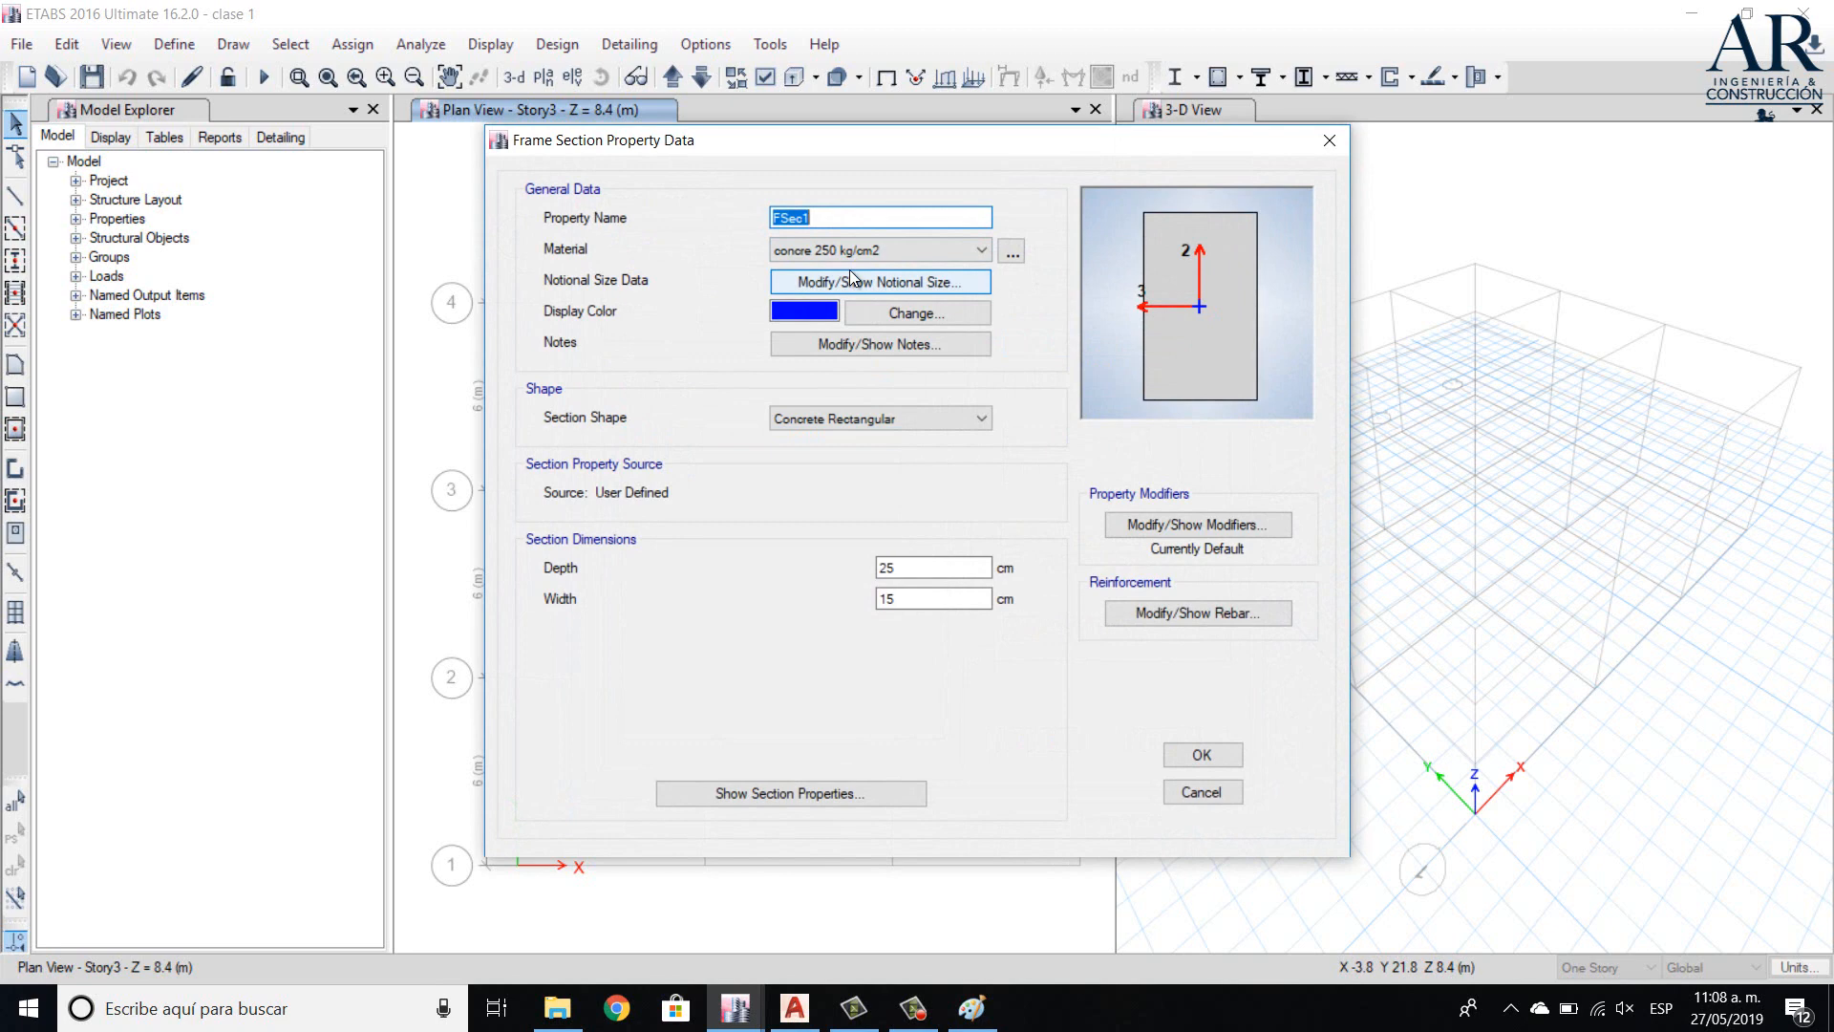
{"action": "type", "text": "N2 40X15"}
{"action": "left_click", "coordinate": [907, 567]}
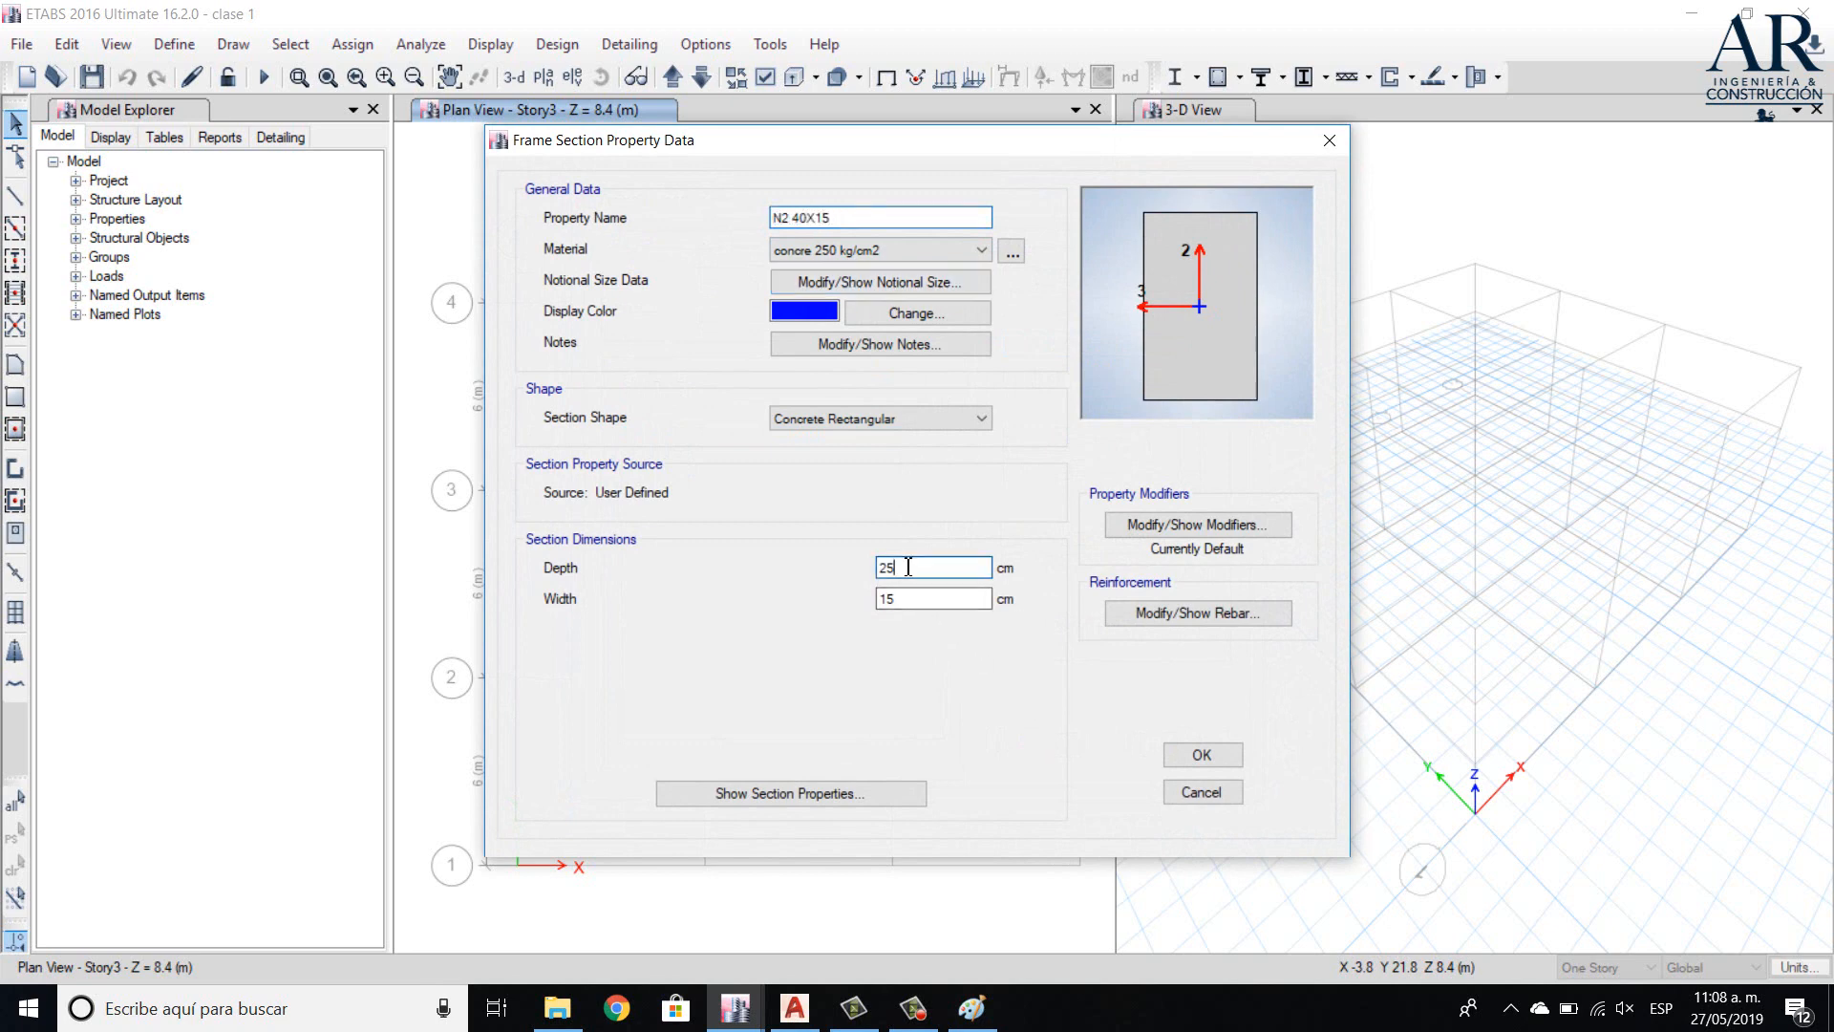
{"action": "key", "text": "shift+Left"}
{"action": "type", "text": "40"}
{"action": "left_click", "coordinate": [1223, 753]}
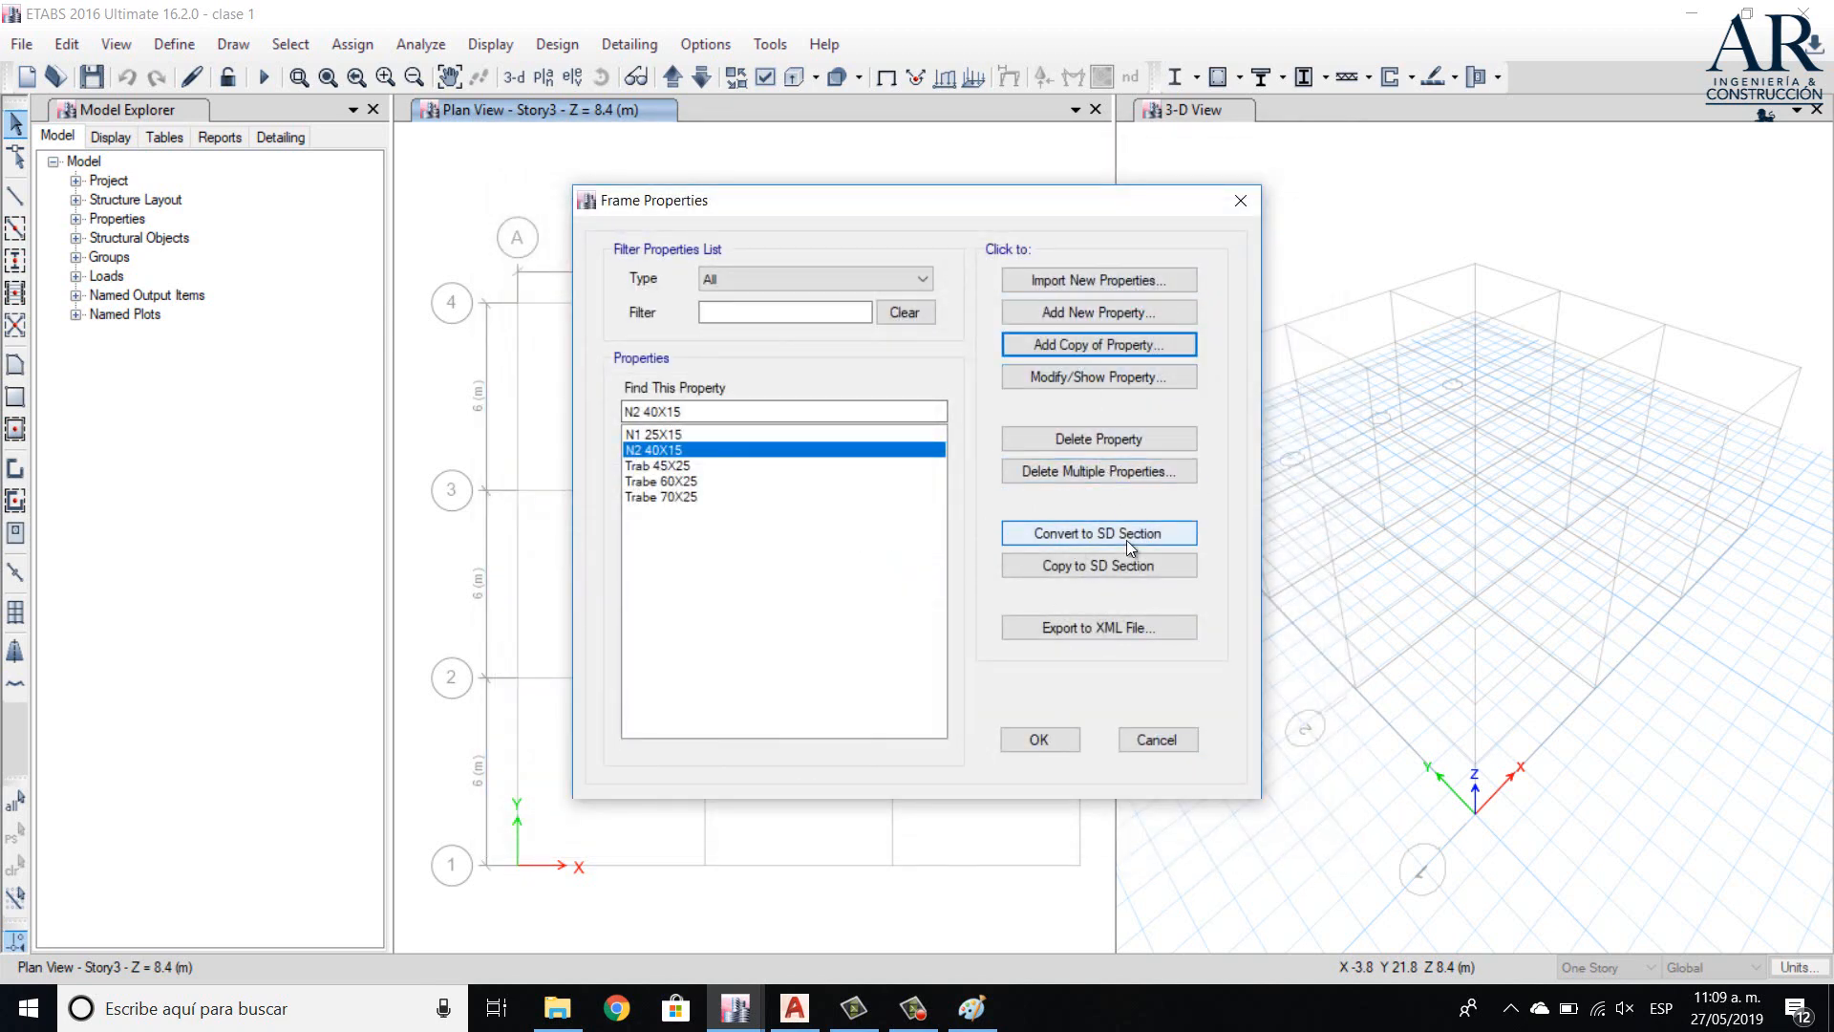
- Add a rectangular concrete section named C 30X30 with a depth and width of 30 cm
{"action": "left_click", "coordinate": [1076, 313]}
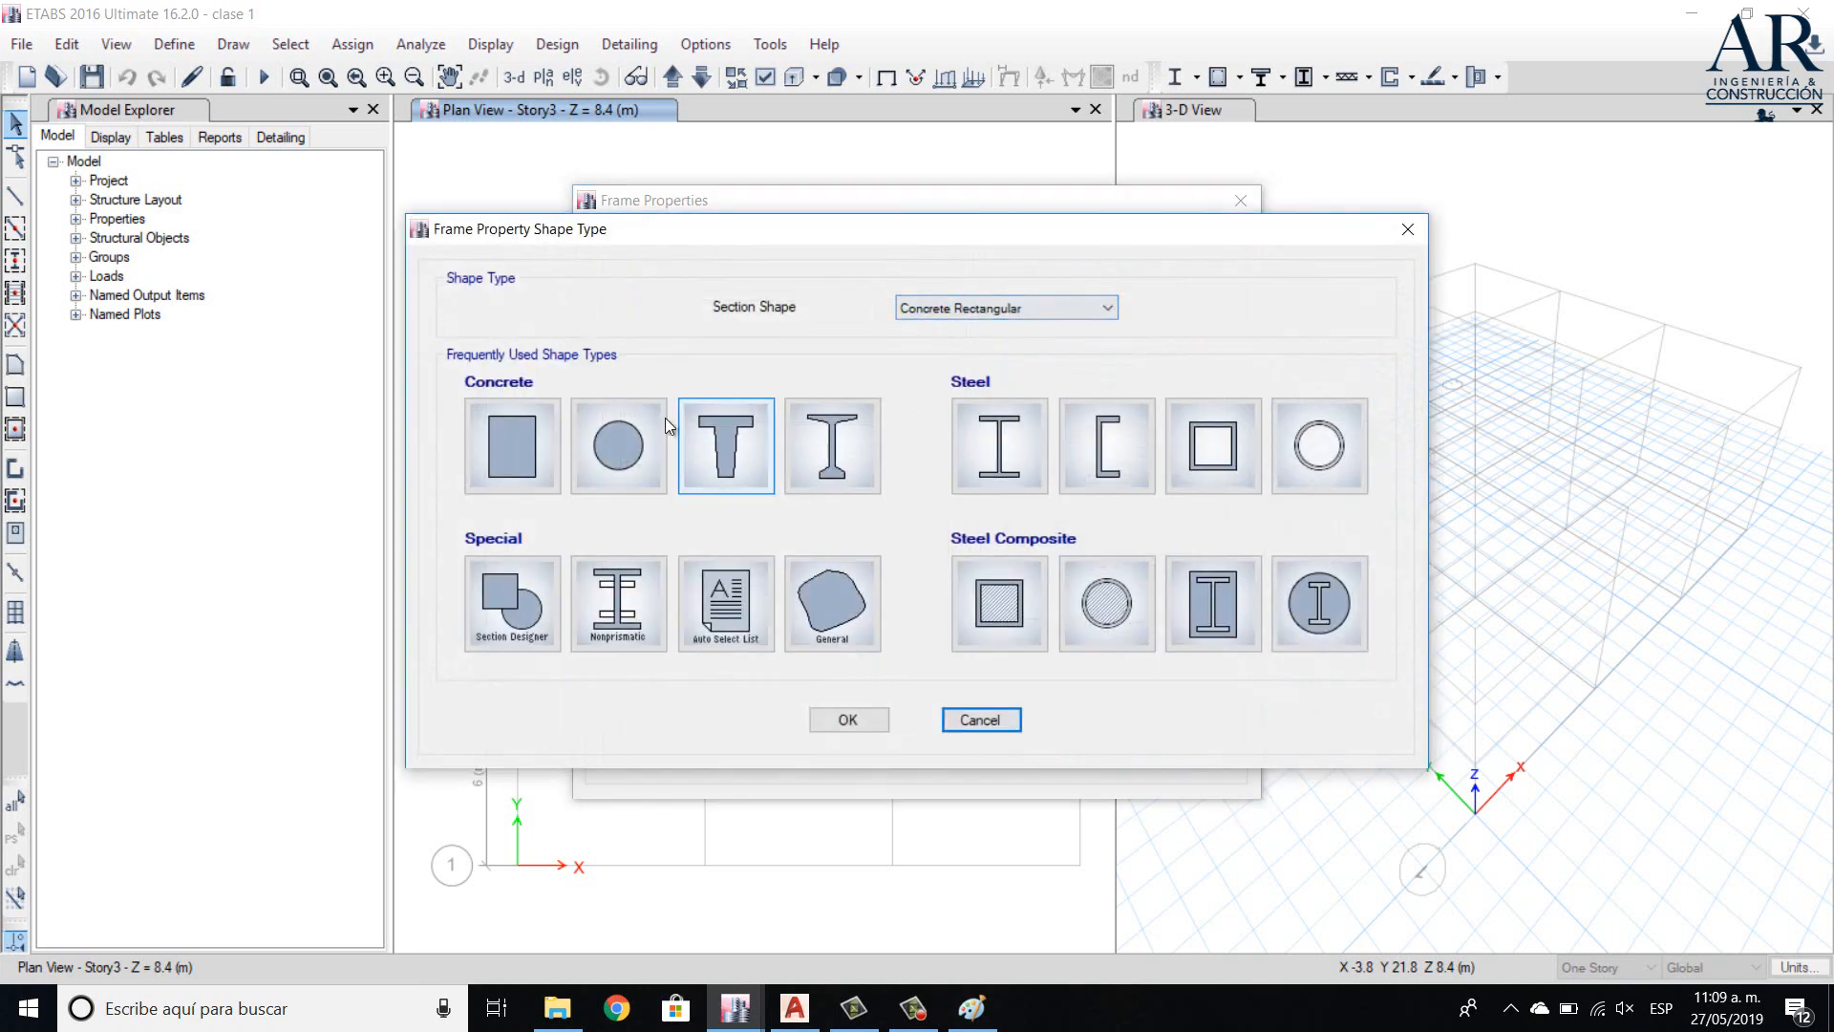
{"action": "left_click", "coordinate": [533, 462]}
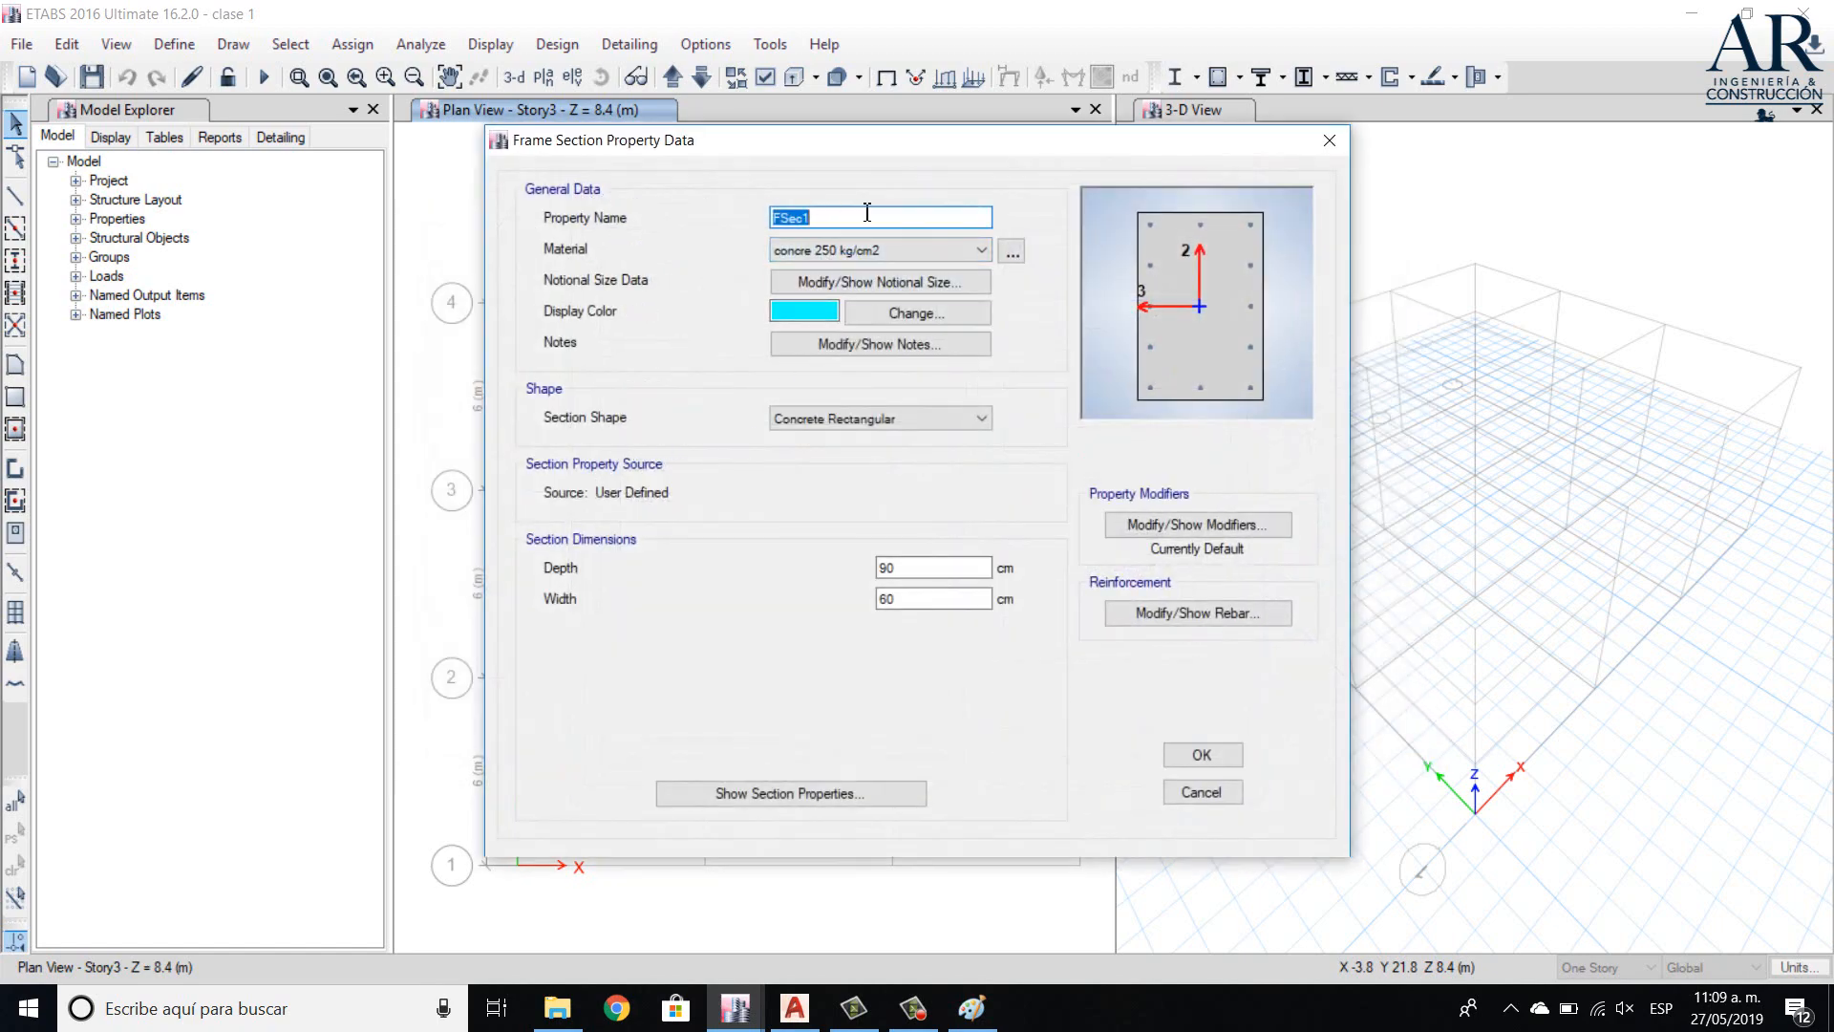
{"action": "type", "text": "C 30X30"}
{"action": "left_click_drag", "start_coordinate": [955, 568], "coordinate": [818, 574]}
{"action": "type", "text": "3"}
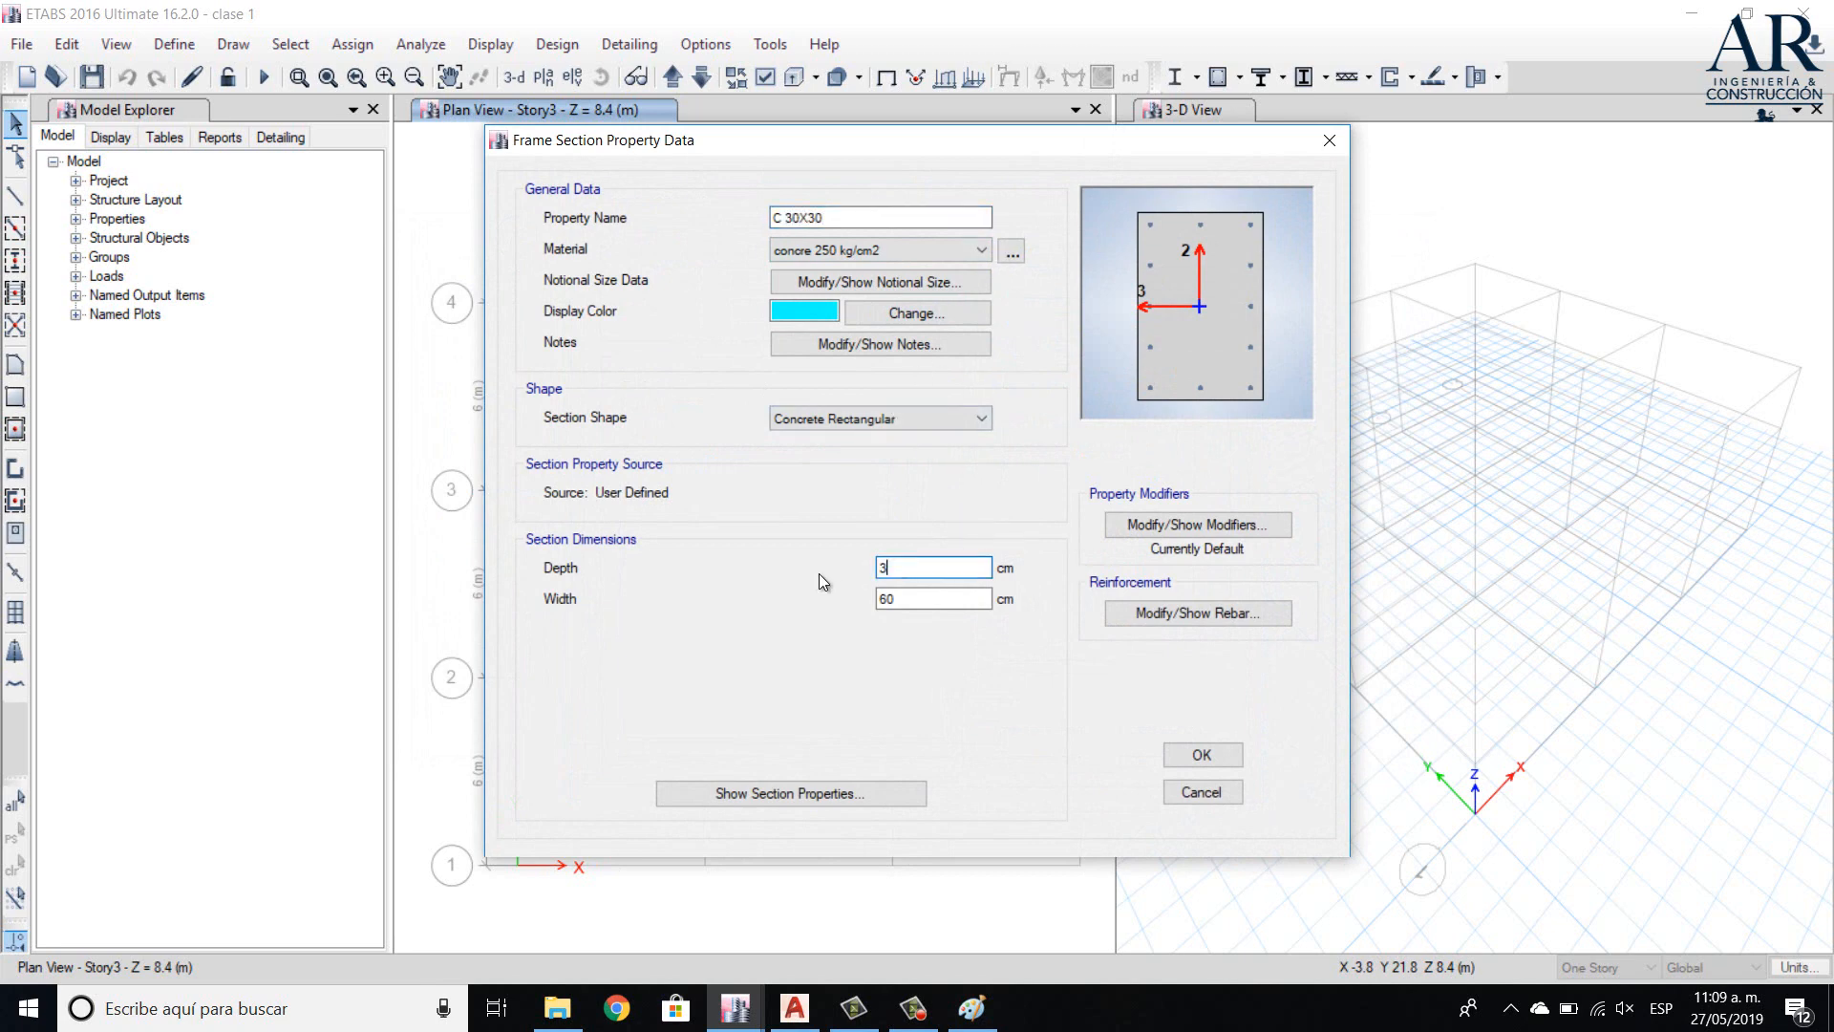
{"action": "type", "text": "0"}
{"action": "double_click", "coordinate": [923, 602]}
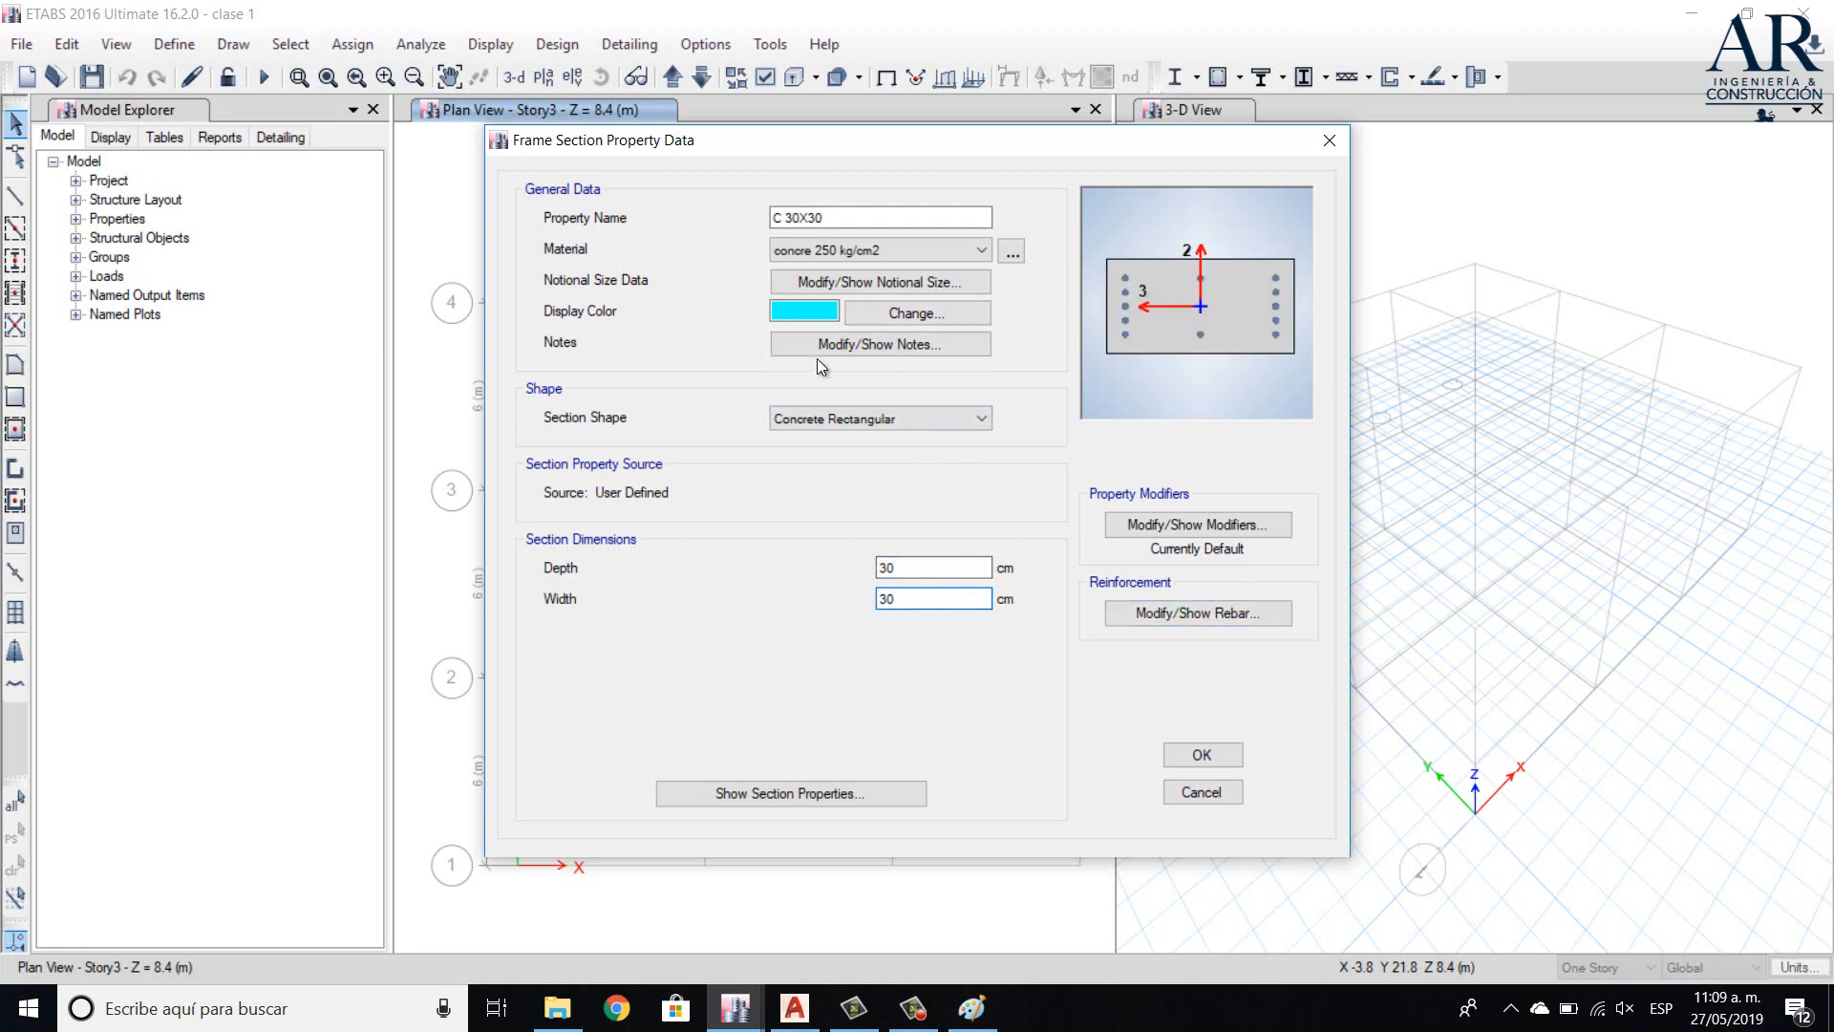
- Compare circular and rectangular bar layouts in the C 30X30 reinforcement data, leaving it rectangular with reinforcement to be checked
{"action": "left_click", "coordinate": [1190, 604]}
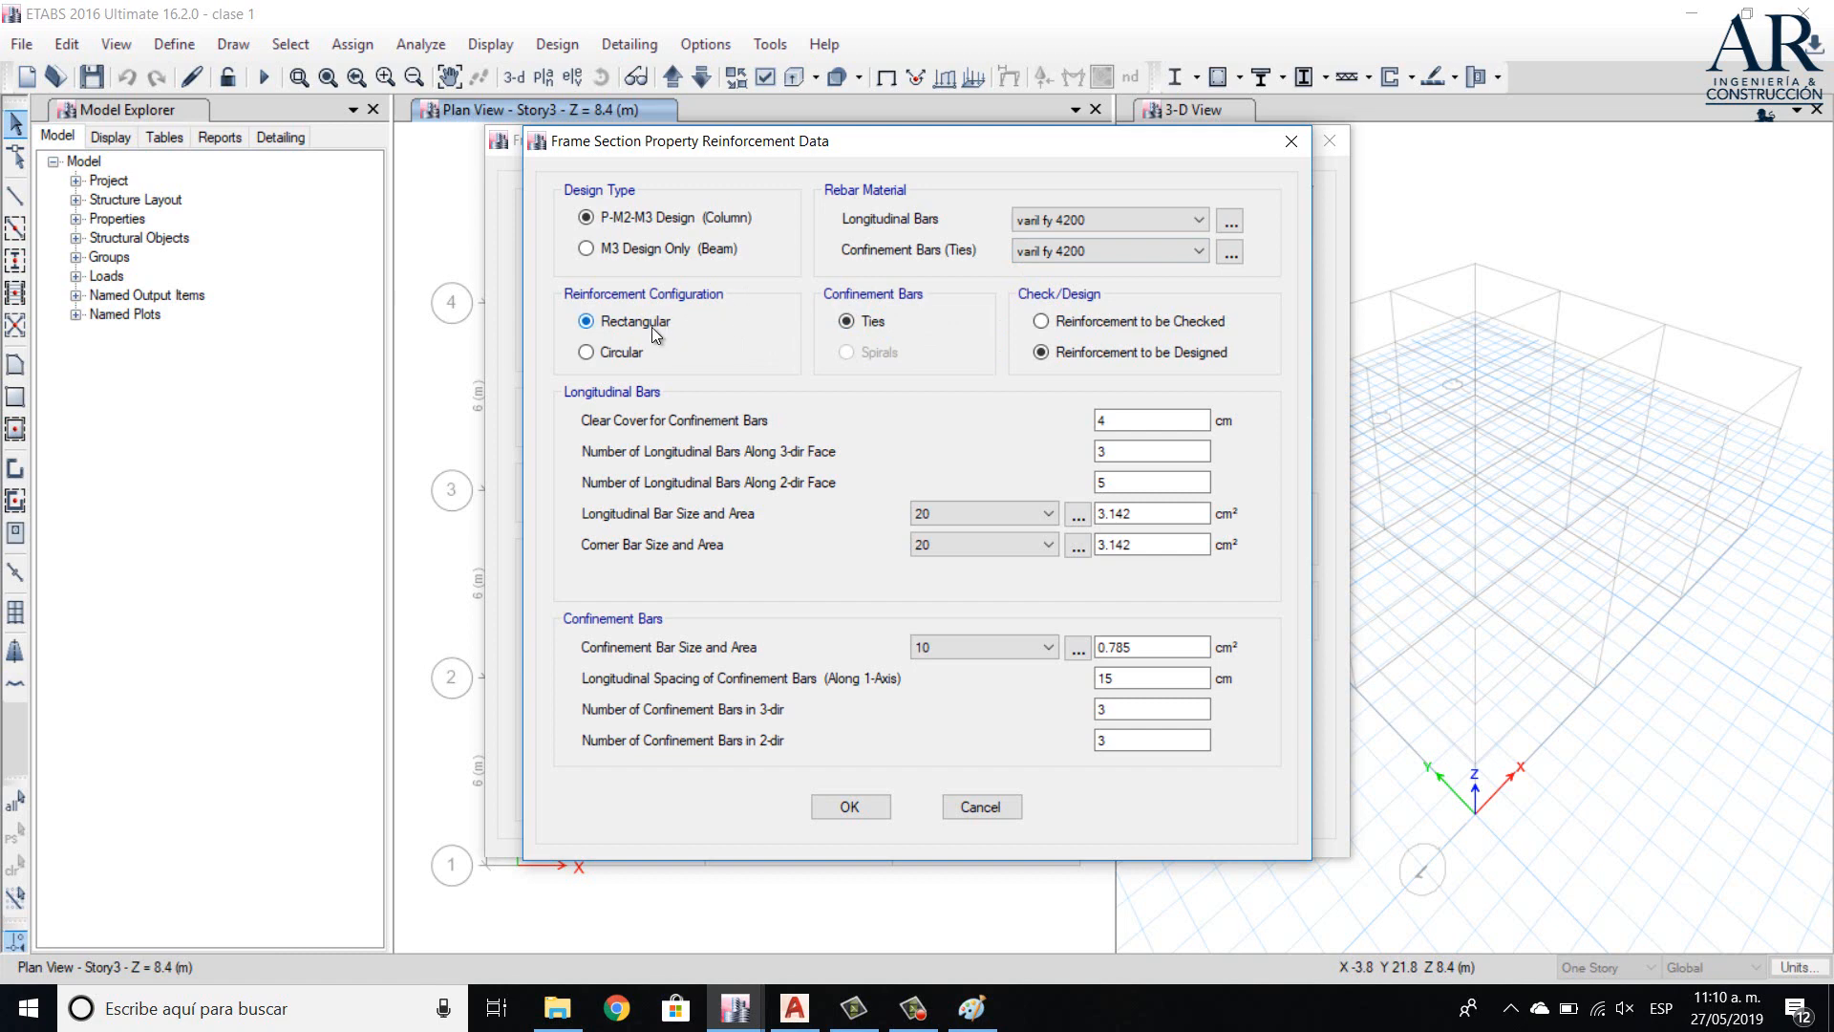
{"action": "left_click", "coordinate": [612, 358]}
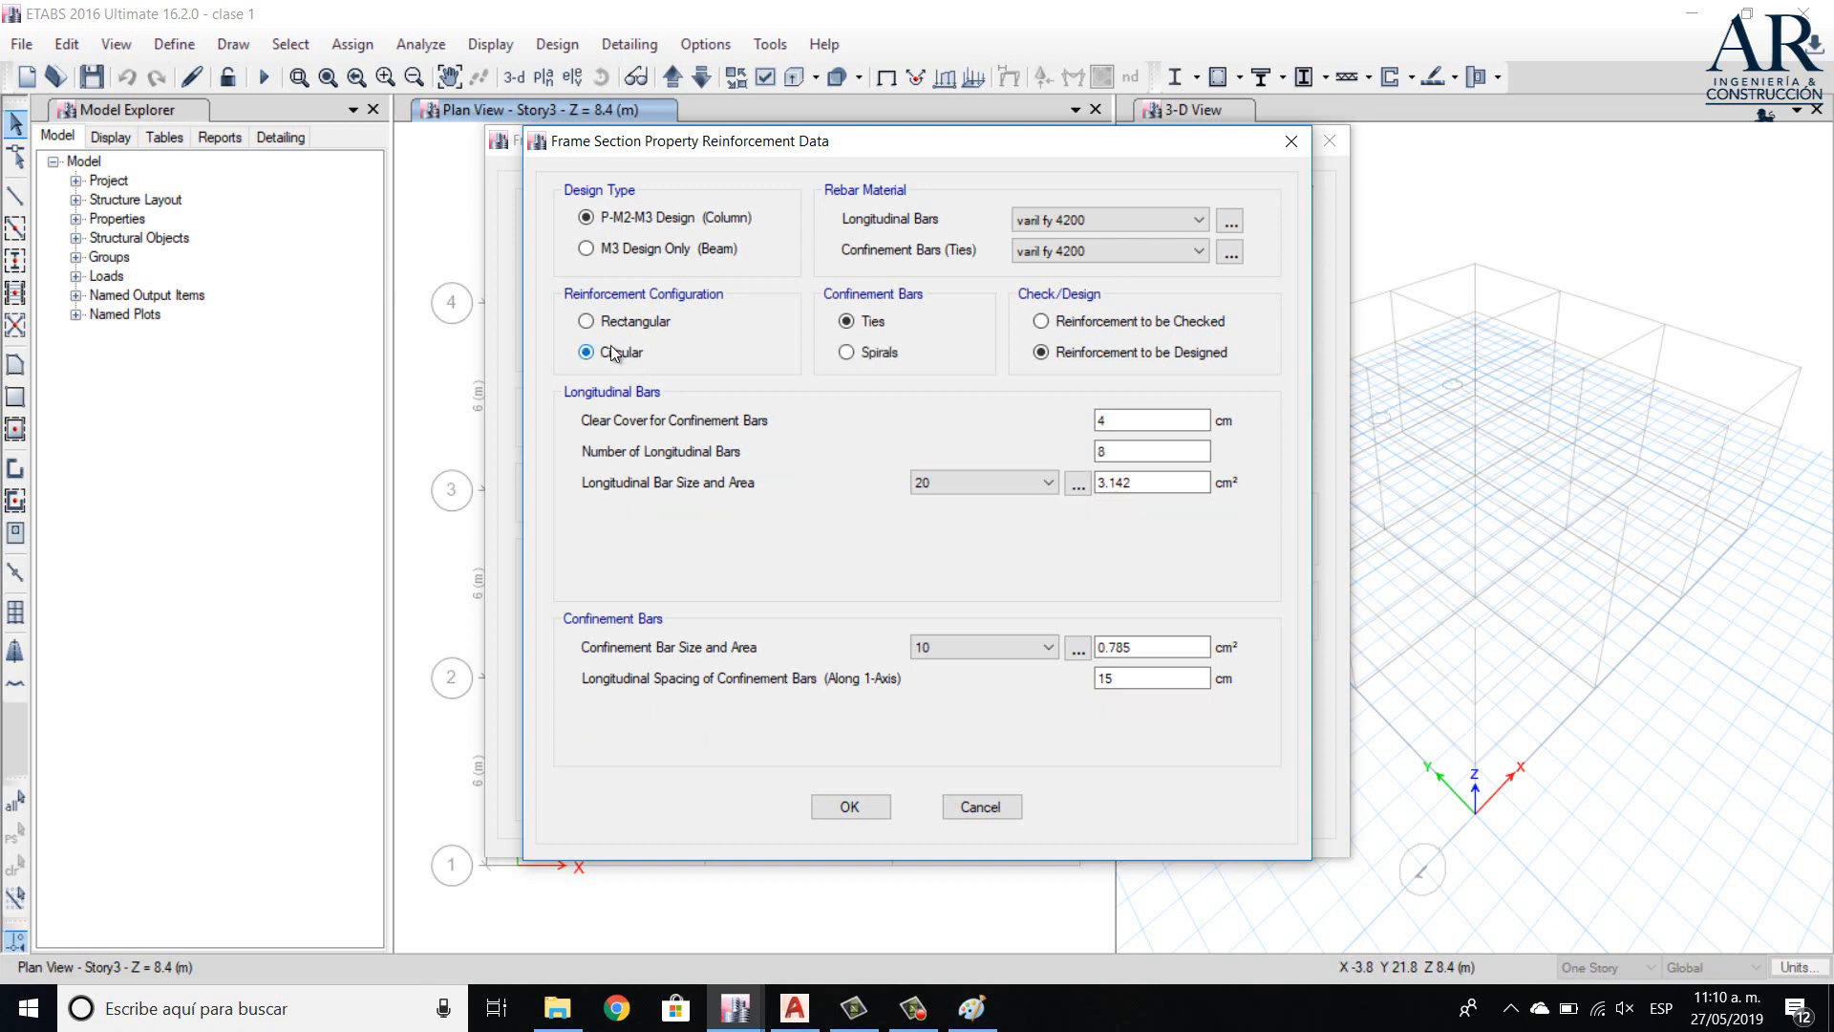
{"action": "left_click", "coordinate": [614, 325]}
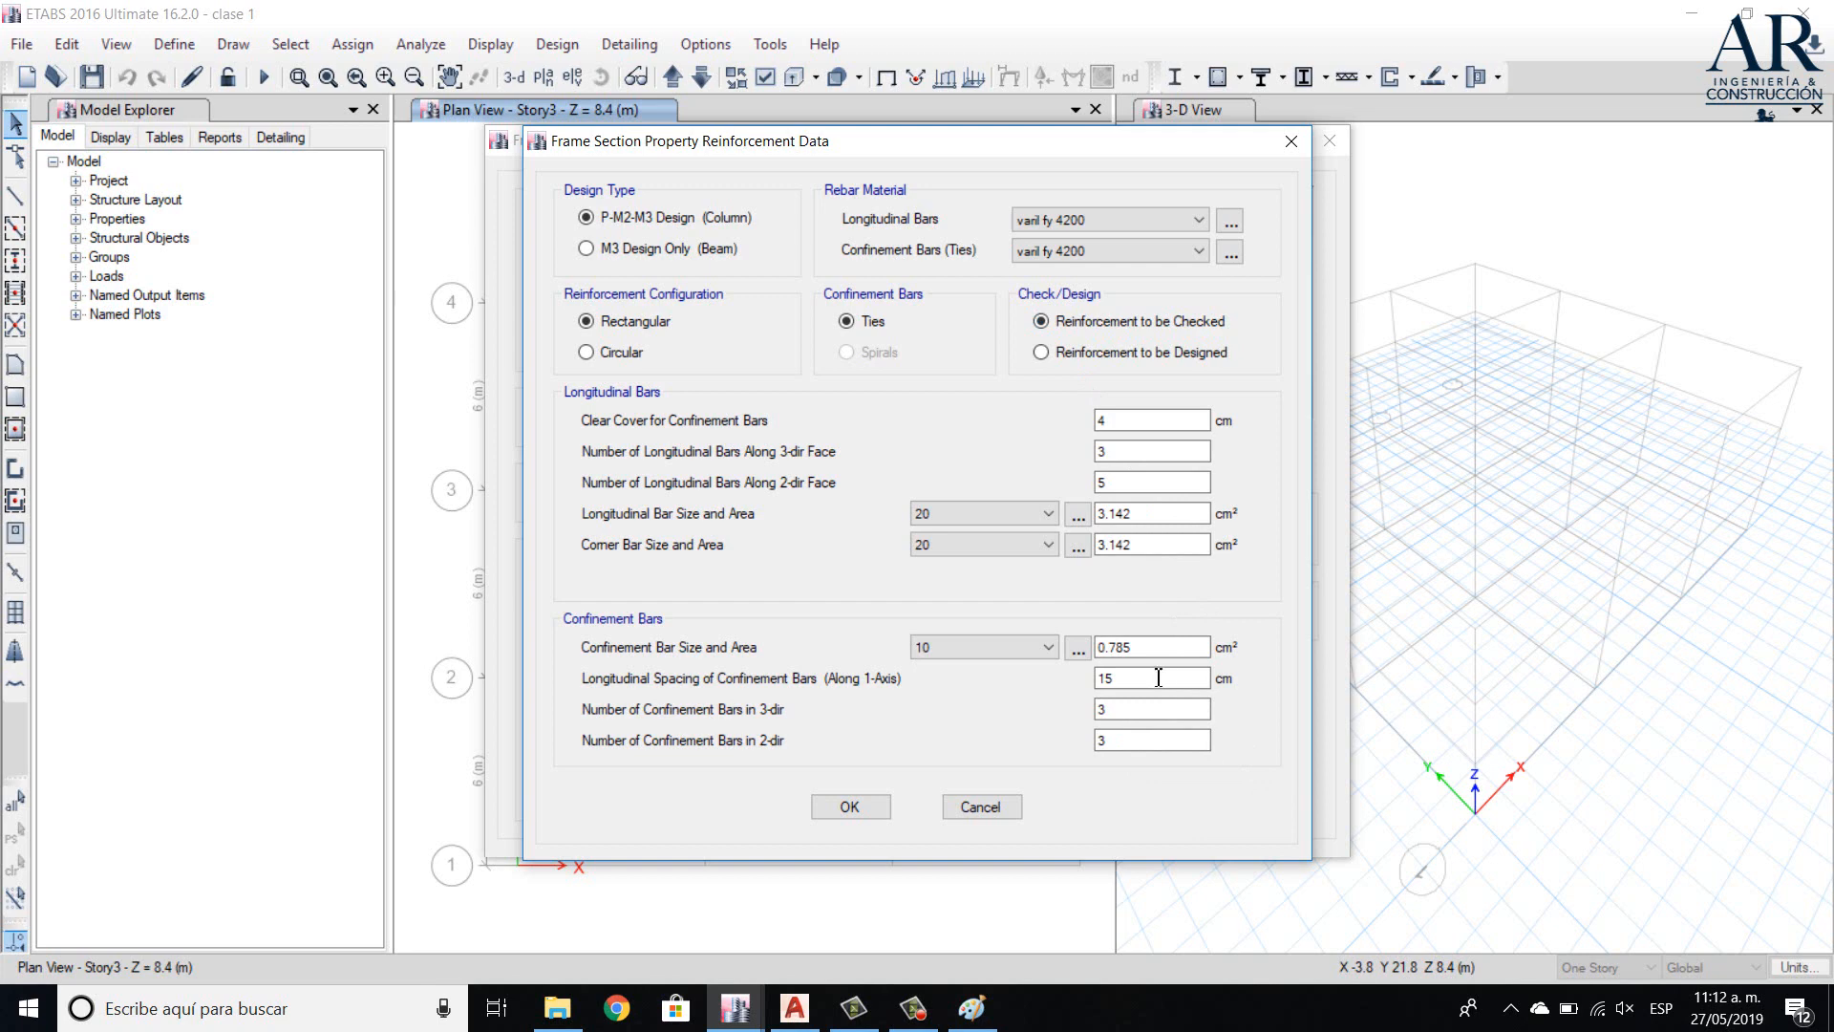
- Switch to Paint and enlarge the canvas to about 10240 × 5624 pixels to get a blank drawing area beside the sketches
{"action": "left_click", "coordinate": [984, 1015]}
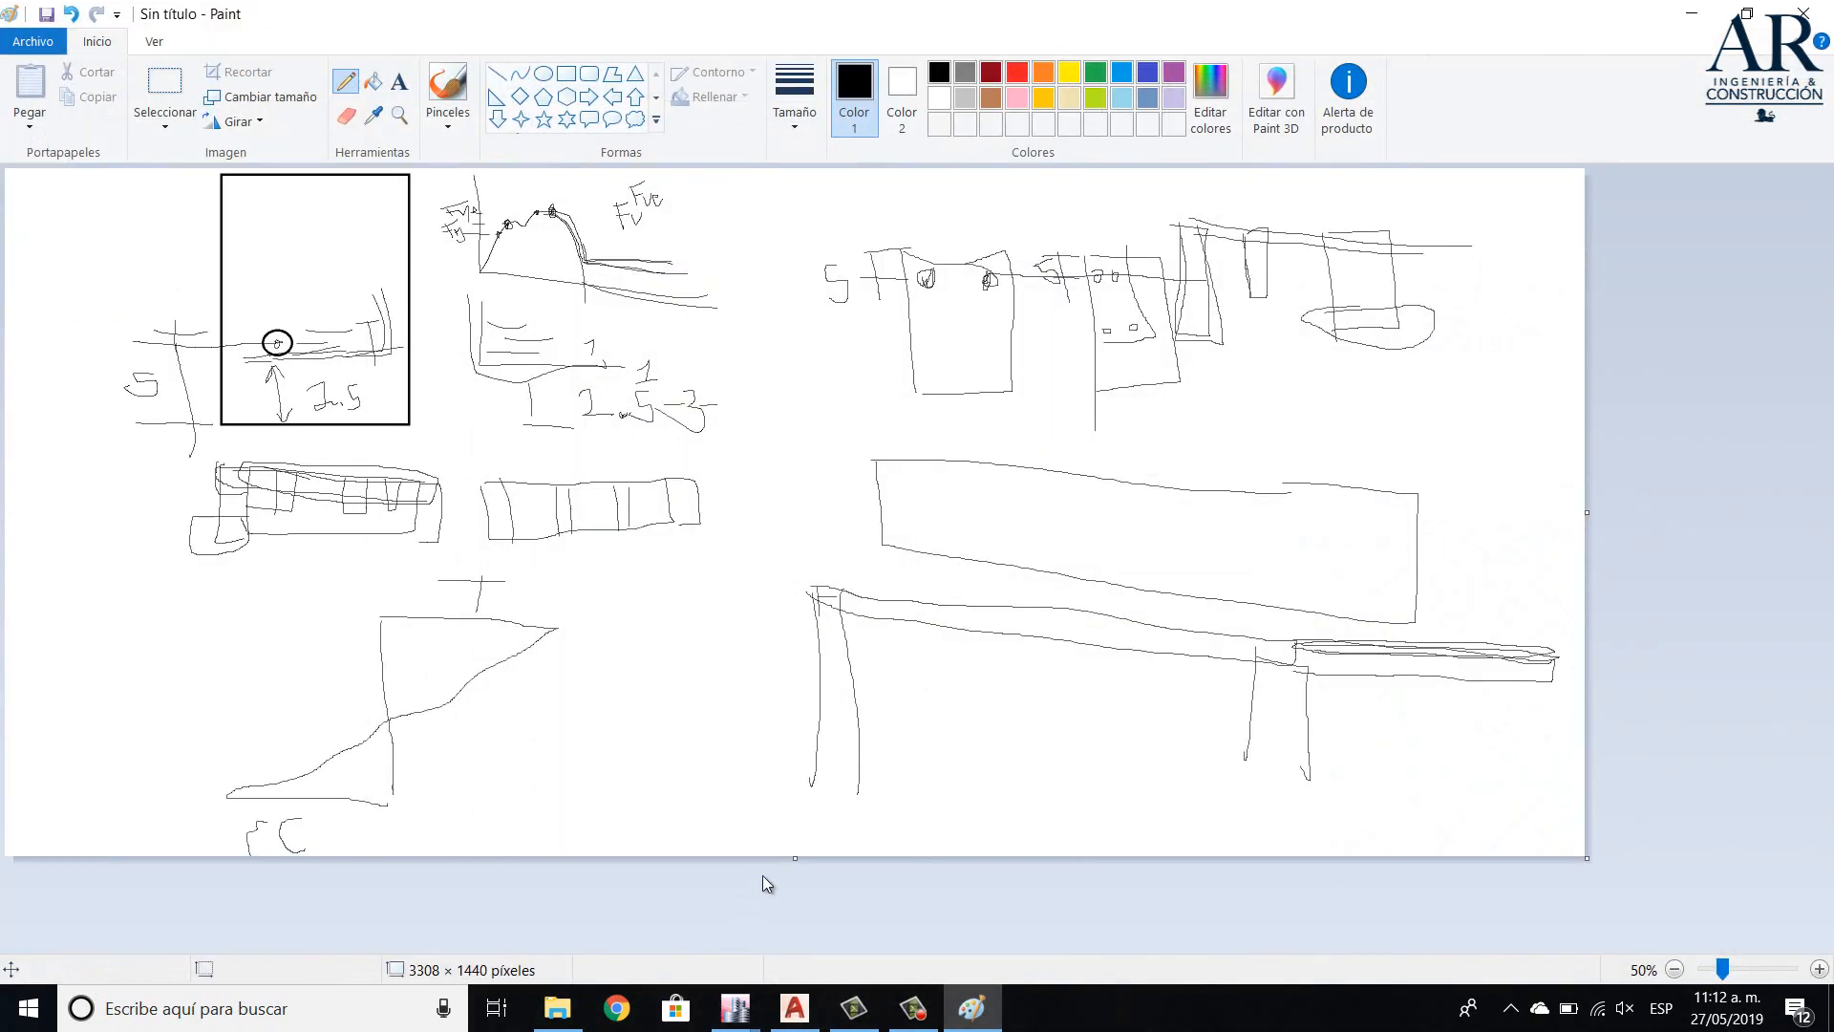
{"action": "left_click_drag", "start_coordinate": [795, 857], "coordinate": [770, 990]}
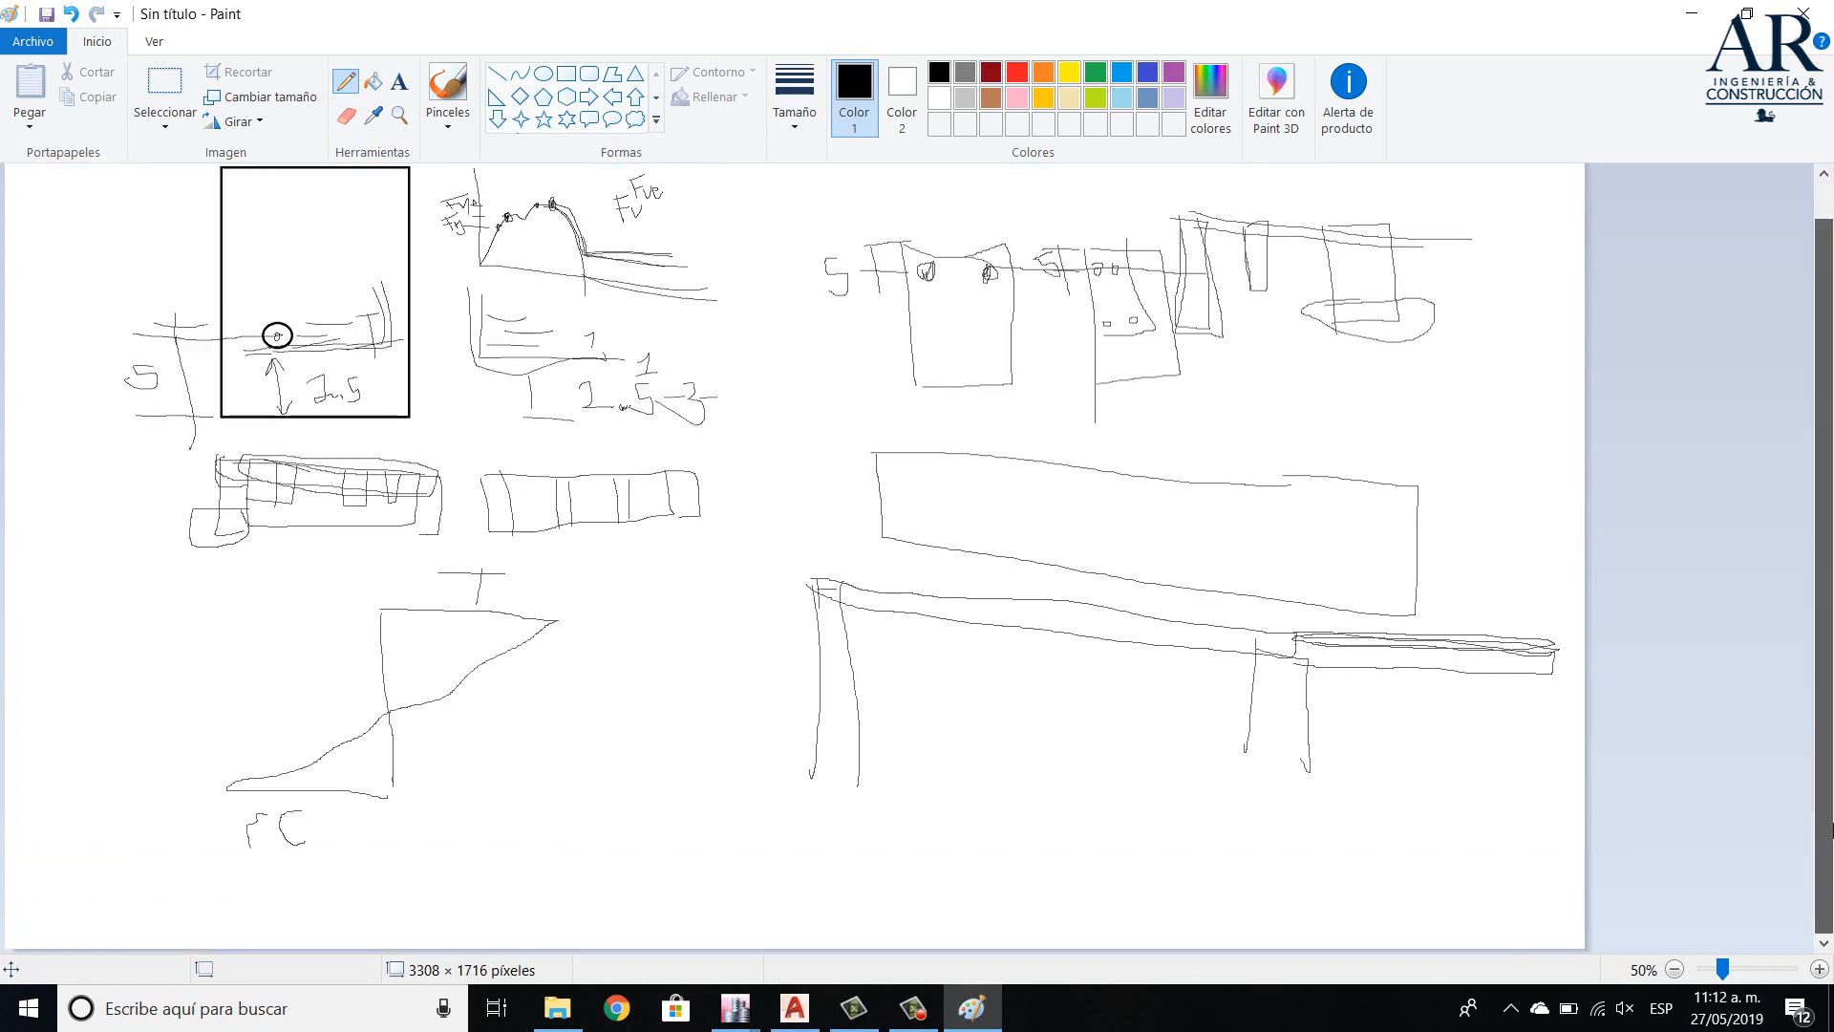
{"action": "left_click", "coordinate": [1674, 969]}
{"action": "left_click", "coordinate": [1674, 969]}
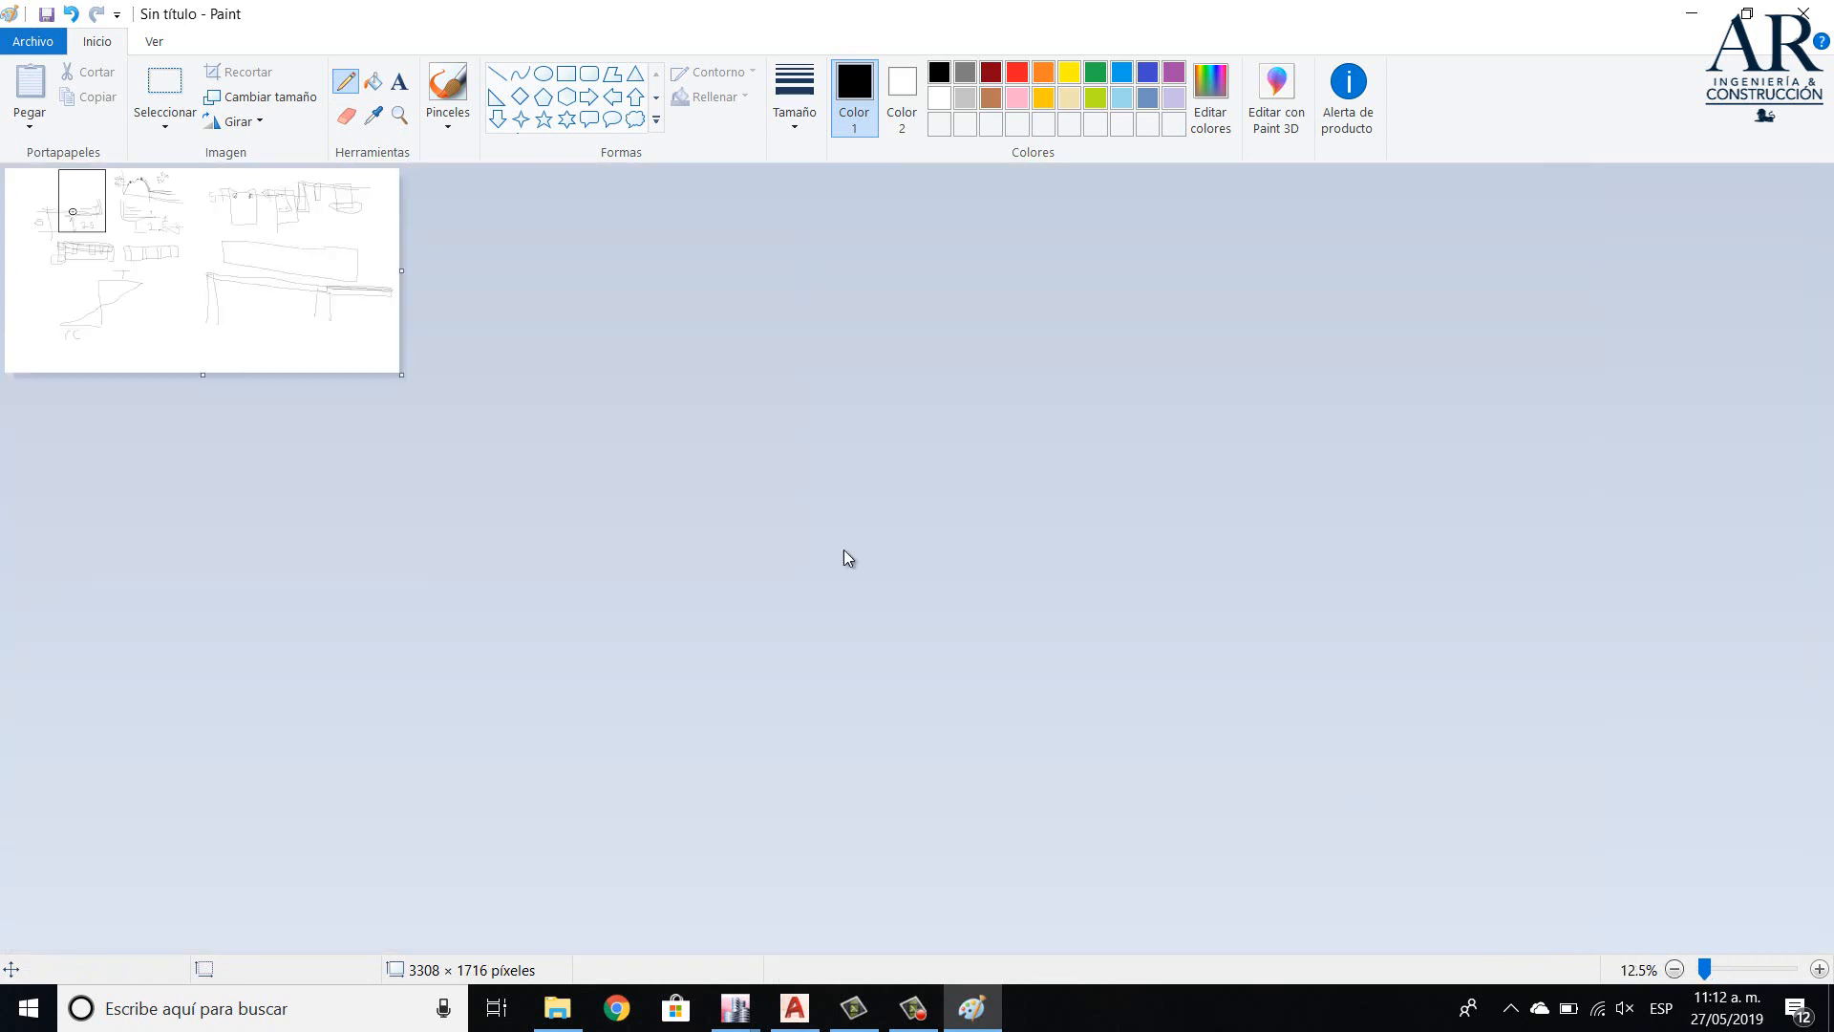
{"action": "left_click_drag", "start_coordinate": [401, 375], "coordinate": [1825, 971]}
{"action": "left_click", "coordinate": [1821, 970]}
{"action": "left_click", "coordinate": [1822, 969]}
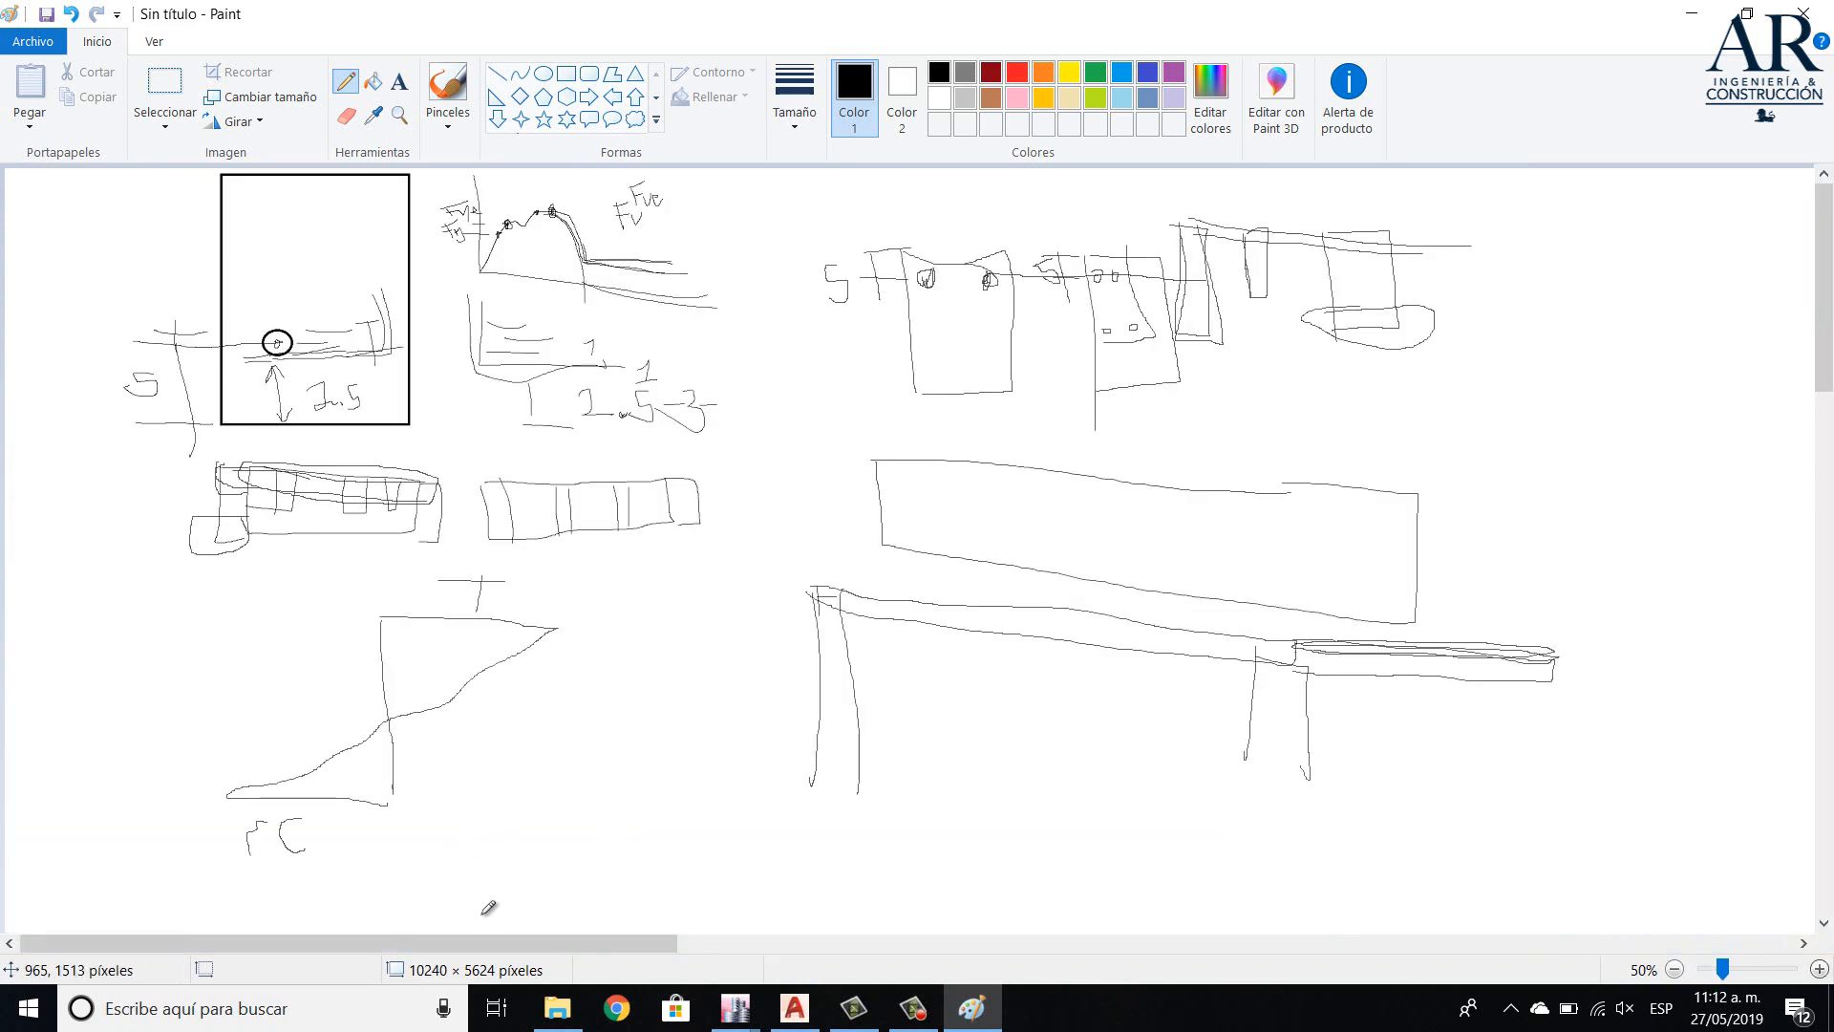
{"action": "mouse_move", "coordinate": [489, 942]}
{"action": "left_mouse_down"}
{"action": "mouse_move", "coordinate": [779, 966]}
{"action": "mouse_move", "coordinate": [1074, 960]}
{"action": "left_mouse_up"}
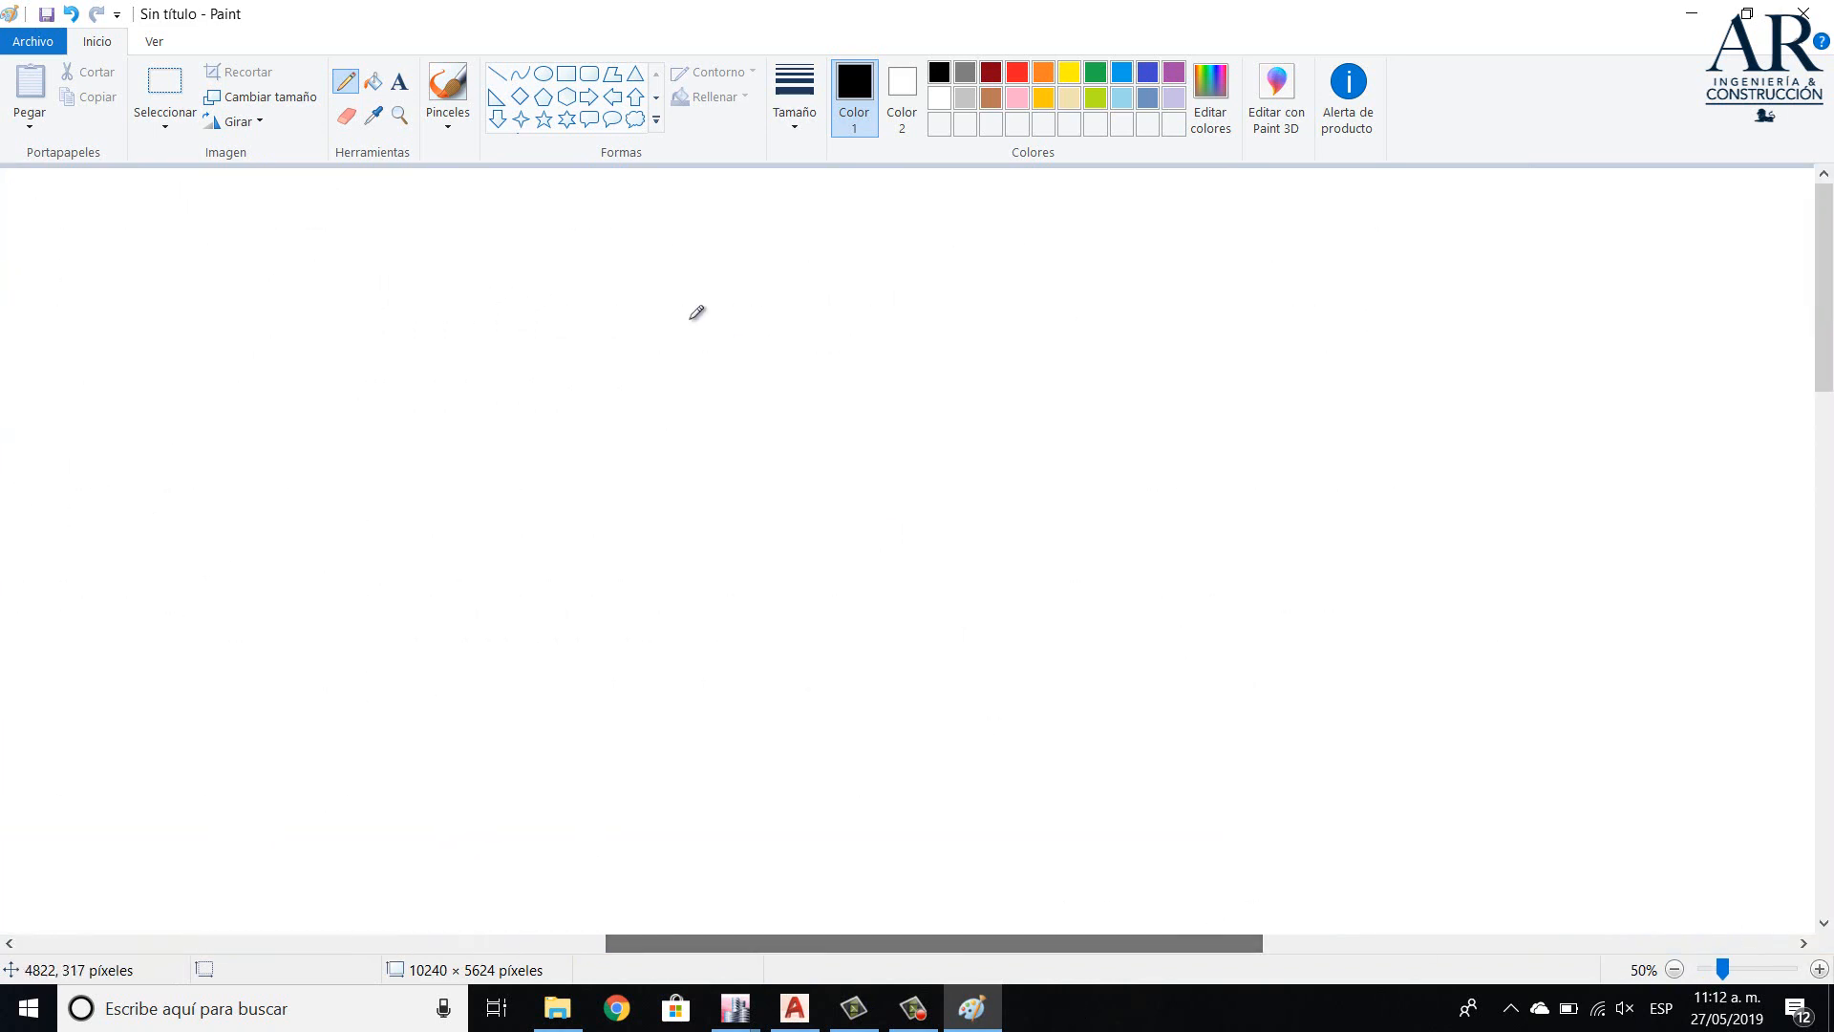
{"action": "left_click_drag", "start_coordinate": [724, 260], "coordinate": [771, 622]}
{"action": "left_click_drag", "start_coordinate": [791, 686], "coordinate": [794, 753]}
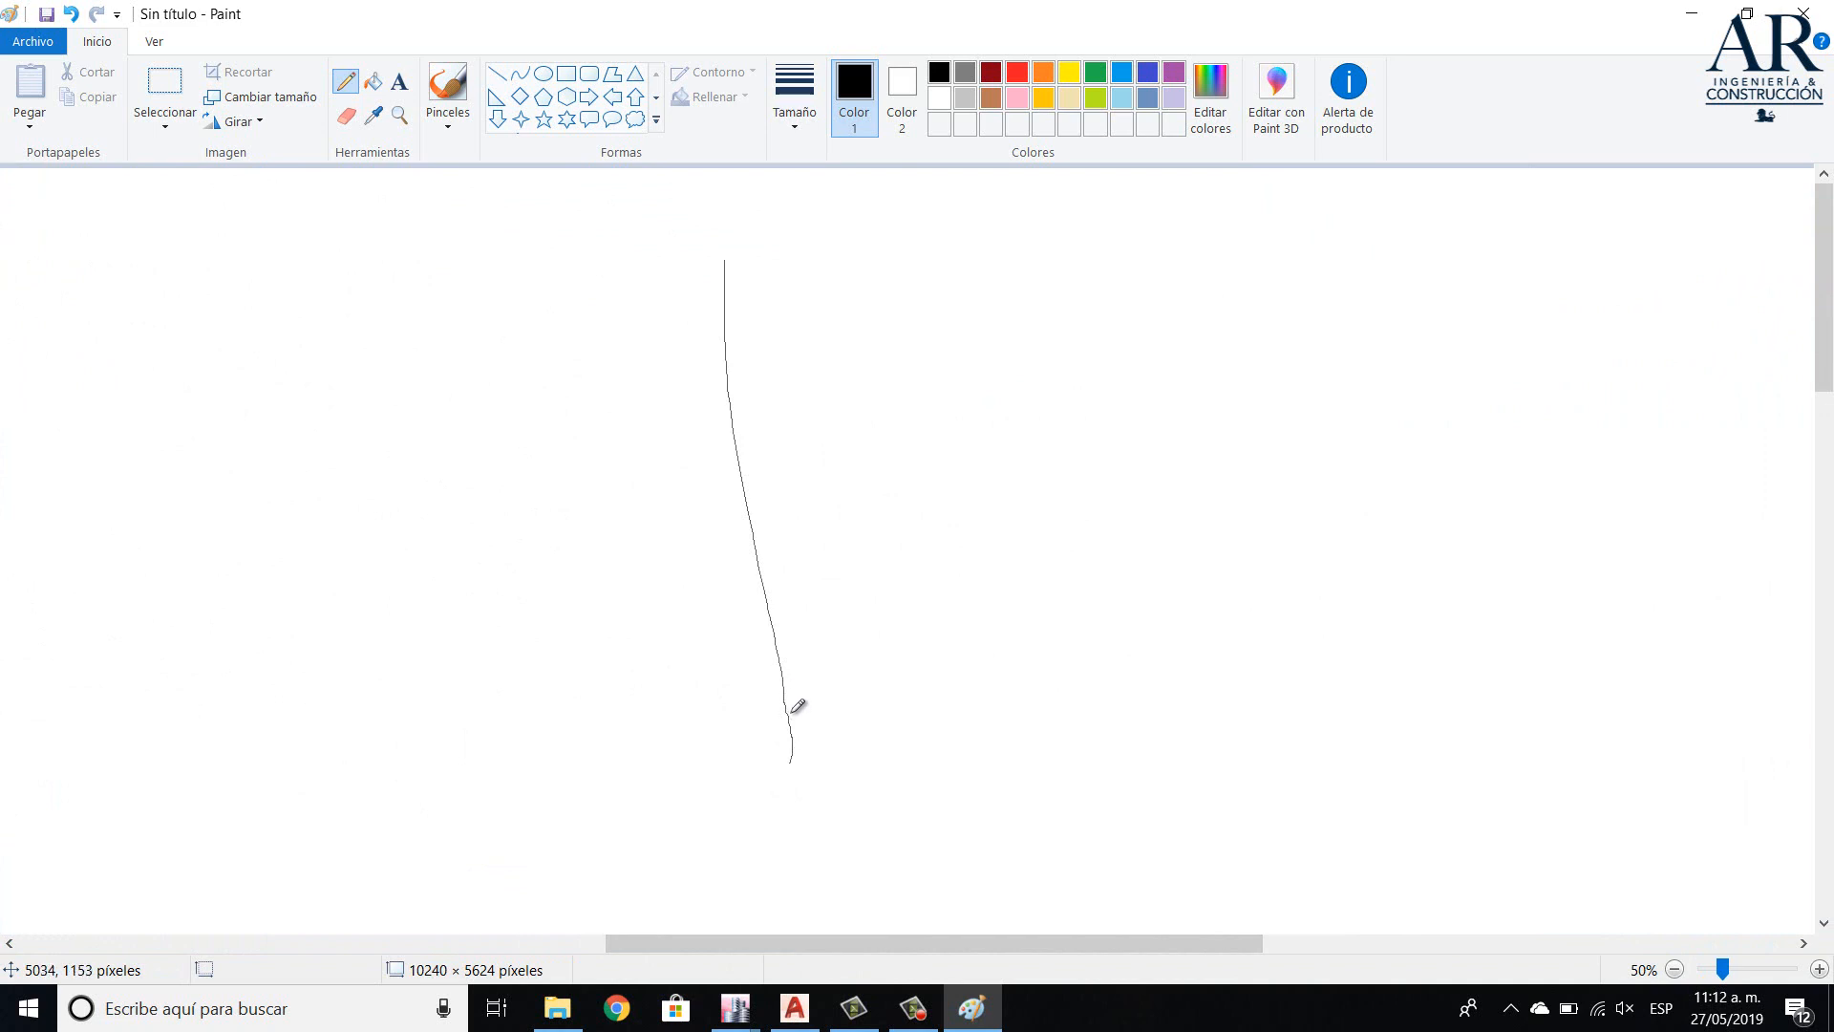
{"action": "key", "text": "ctrl+z"}
- Draw a tall, narrow rectangular column in the blank area and handwrite 12 cm² beside its top, 10 at mid-height and 15 cm² near its foot
{"action": "left_click", "coordinate": [565, 74]}
{"action": "left_click_drag", "start_coordinate": [866, 271], "coordinate": [950, 848]}
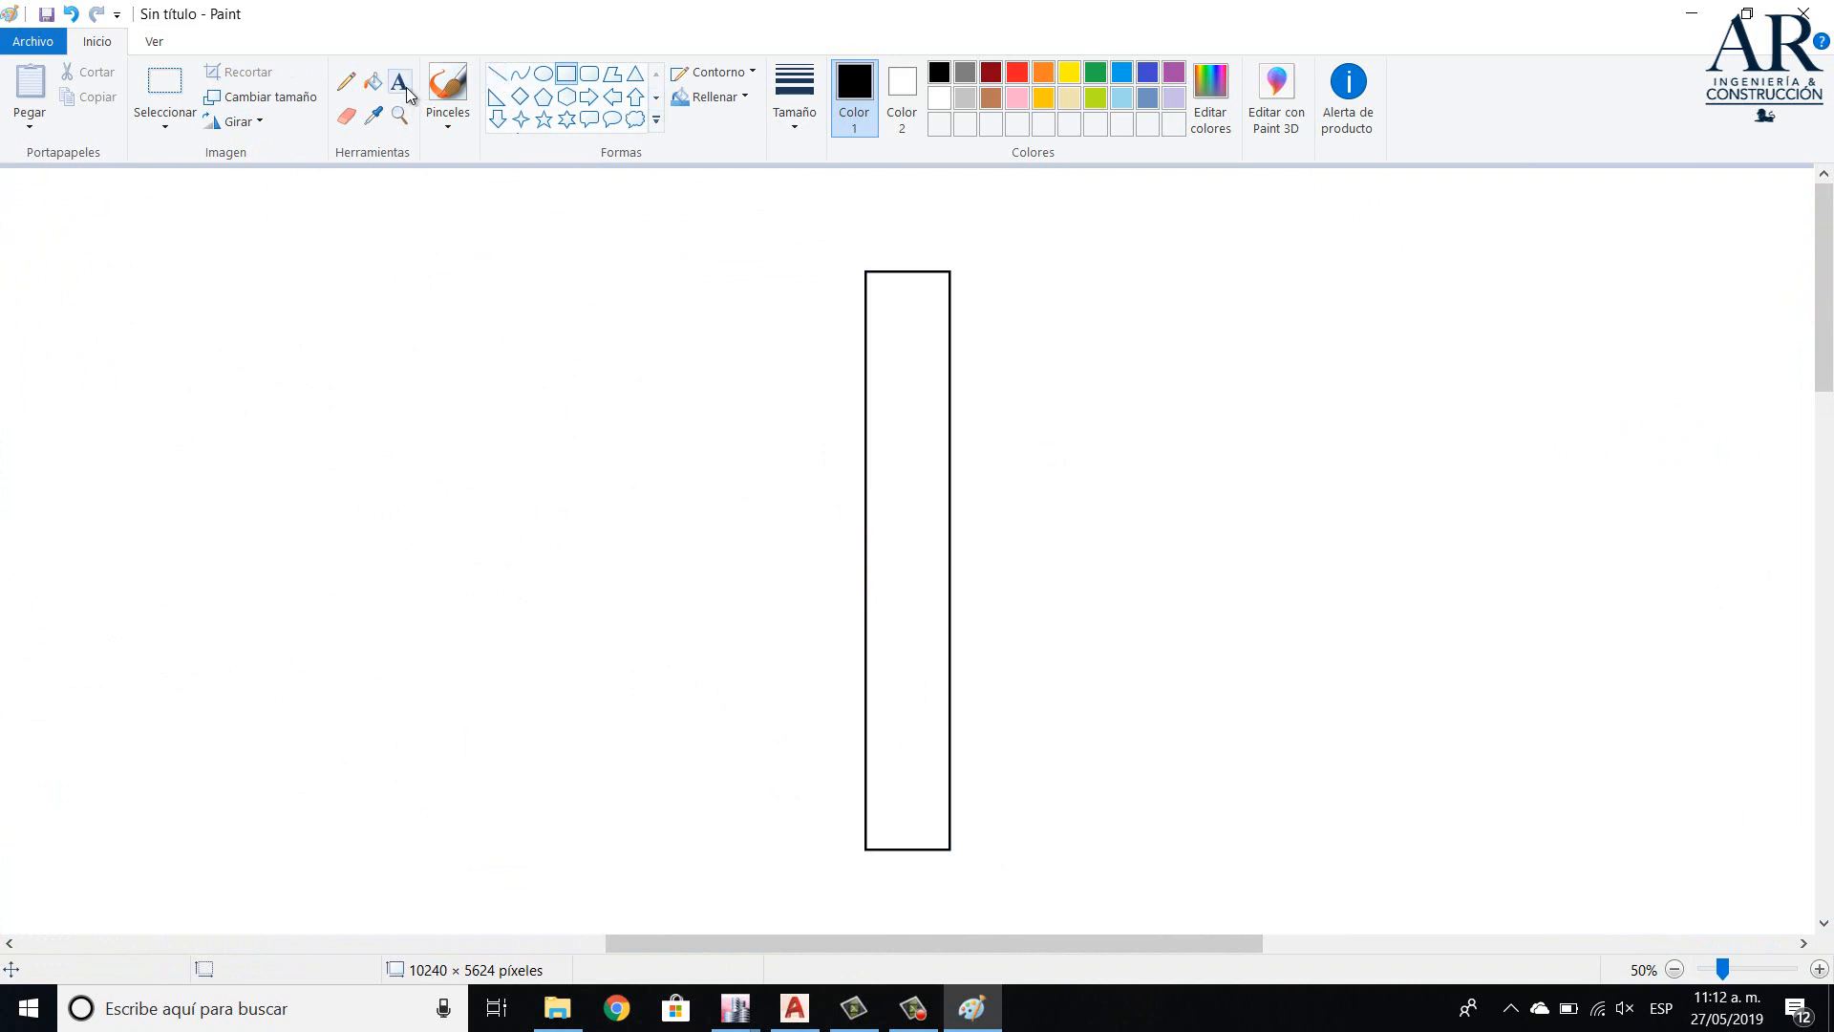
{"action": "left_click", "coordinate": [346, 81]}
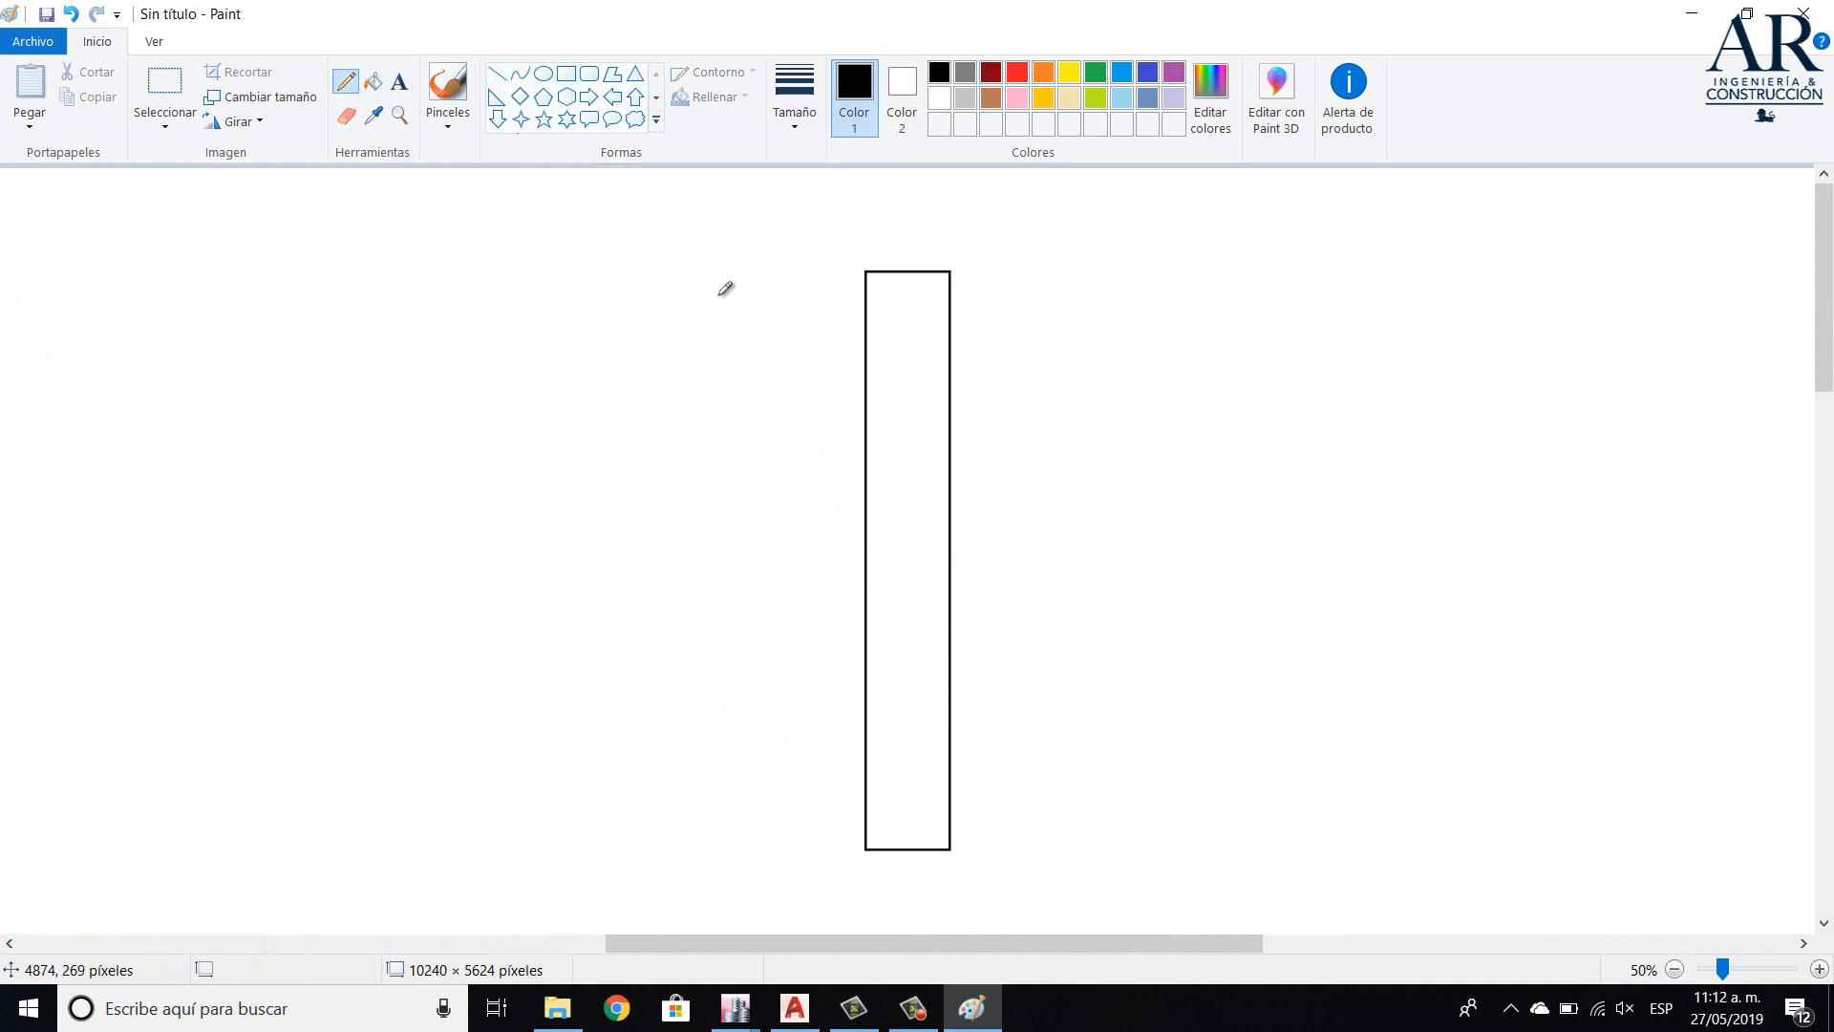
{"action": "mouse_move", "coordinate": [699, 287]}
{"action": "left_mouse_down"}
{"action": "mouse_move", "coordinate": [707, 326]}
{"action": "mouse_move", "coordinate": [780, 332]}
{"action": "mouse_move", "coordinate": [814, 315]}
{"action": "mouse_move", "coordinate": [825, 332]}
{"action": "mouse_move", "coordinate": [839, 297]}
{"action": "left_mouse_up"}
{"action": "left_click_drag", "start_coordinate": [695, 495], "coordinate": [708, 552]}
{"action": "left_click_drag", "start_coordinate": [728, 487], "coordinate": [747, 486]}
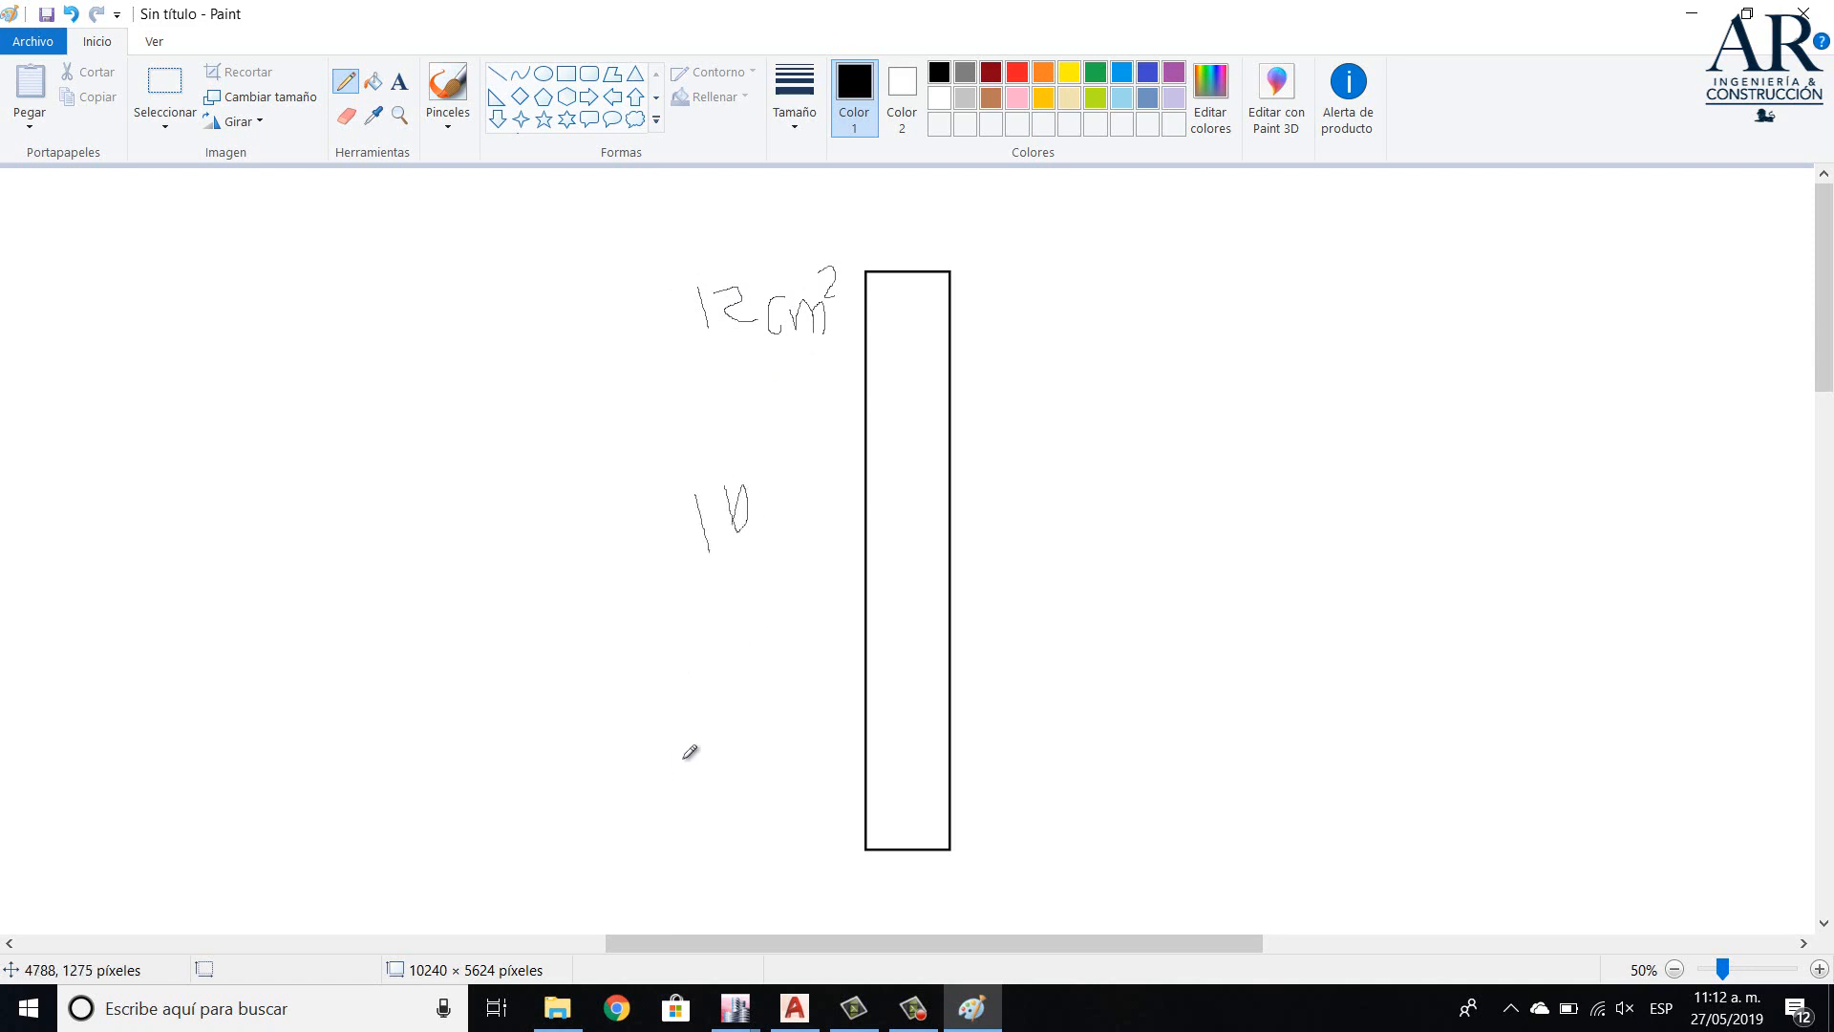
{"action": "left_click_drag", "start_coordinate": [695, 748], "coordinate": [695, 809]}
{"action": "mouse_move", "coordinate": [752, 752]}
{"action": "left_mouse_down"}
{"action": "mouse_move", "coordinate": [717, 795]}
{"action": "mouse_move", "coordinate": [790, 793]}
{"action": "mouse_move", "coordinate": [852, 727]}
{"action": "left_mouse_up"}
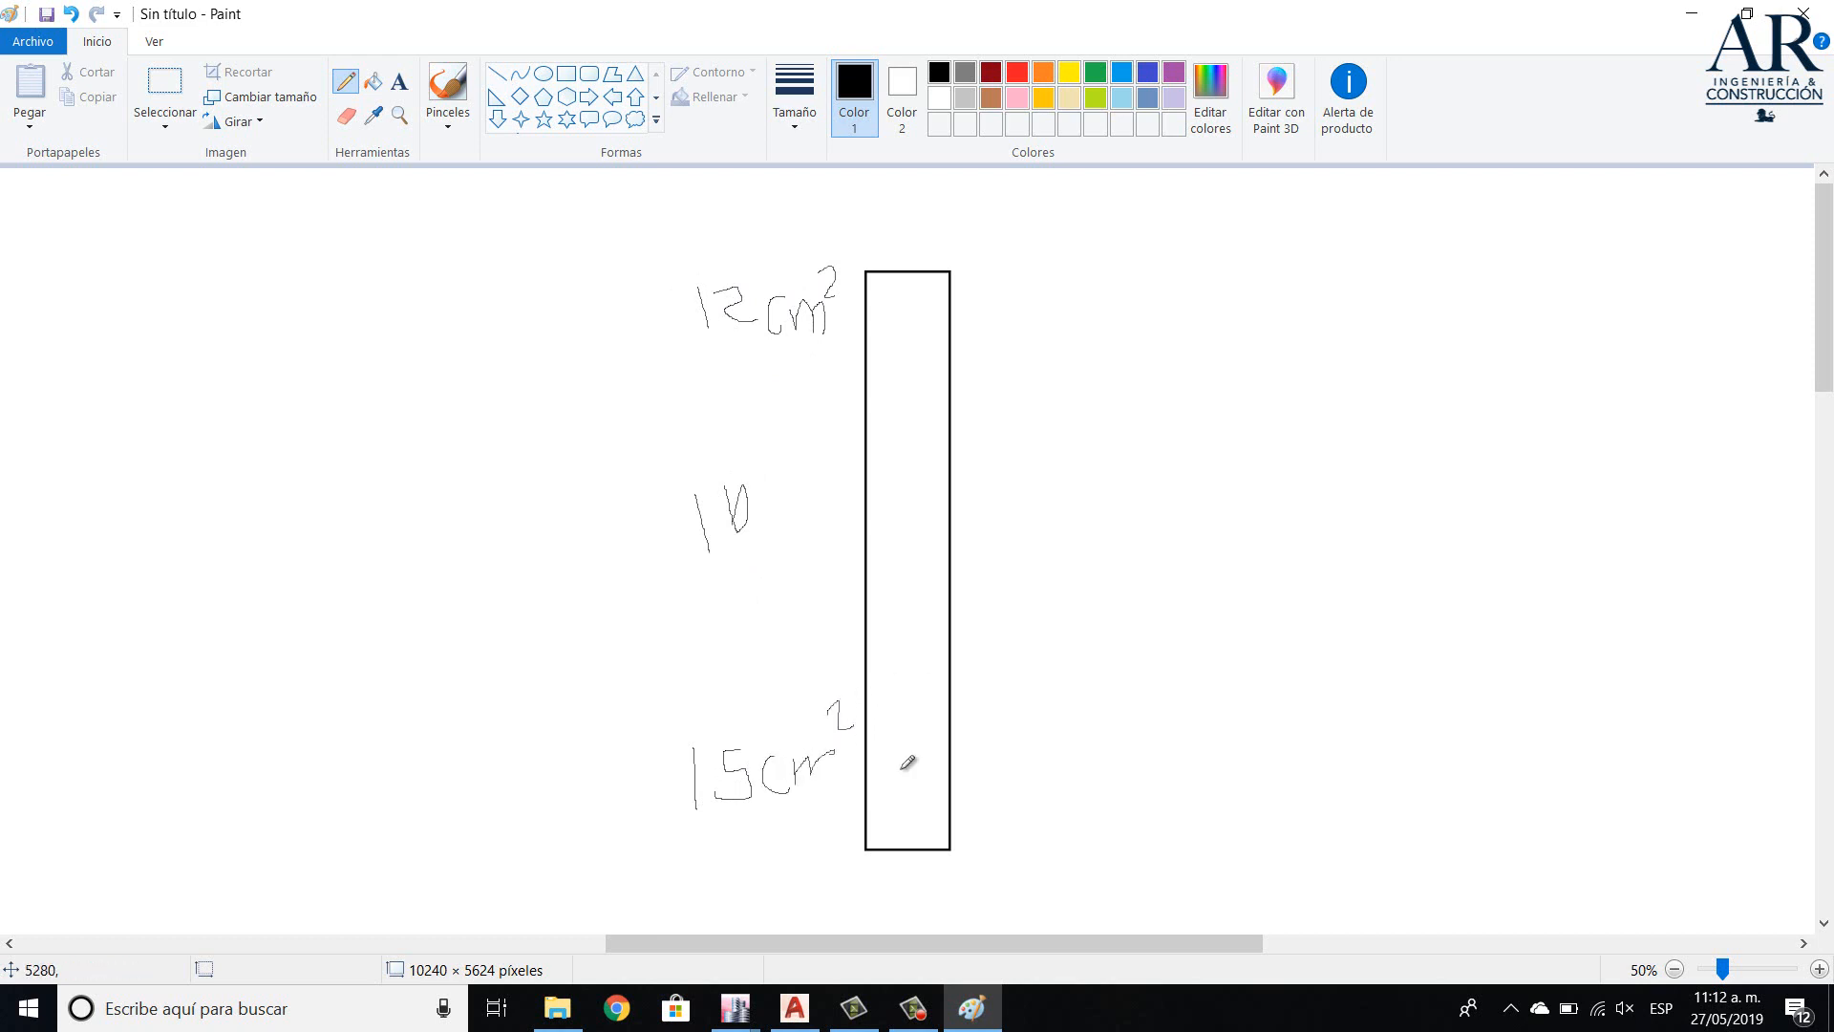
- Draw longitudinal bars inside the narrow column, extending below its foot, and sketch a wider tapered column outline in the blank area beside it
{"action": "mouse_move", "coordinate": [884, 738]}
{"action": "left_mouse_down"}
{"action": "mouse_move", "coordinate": [888, 932]}
{"action": "mouse_move", "coordinate": [929, 896]}
{"action": "left_mouse_up"}
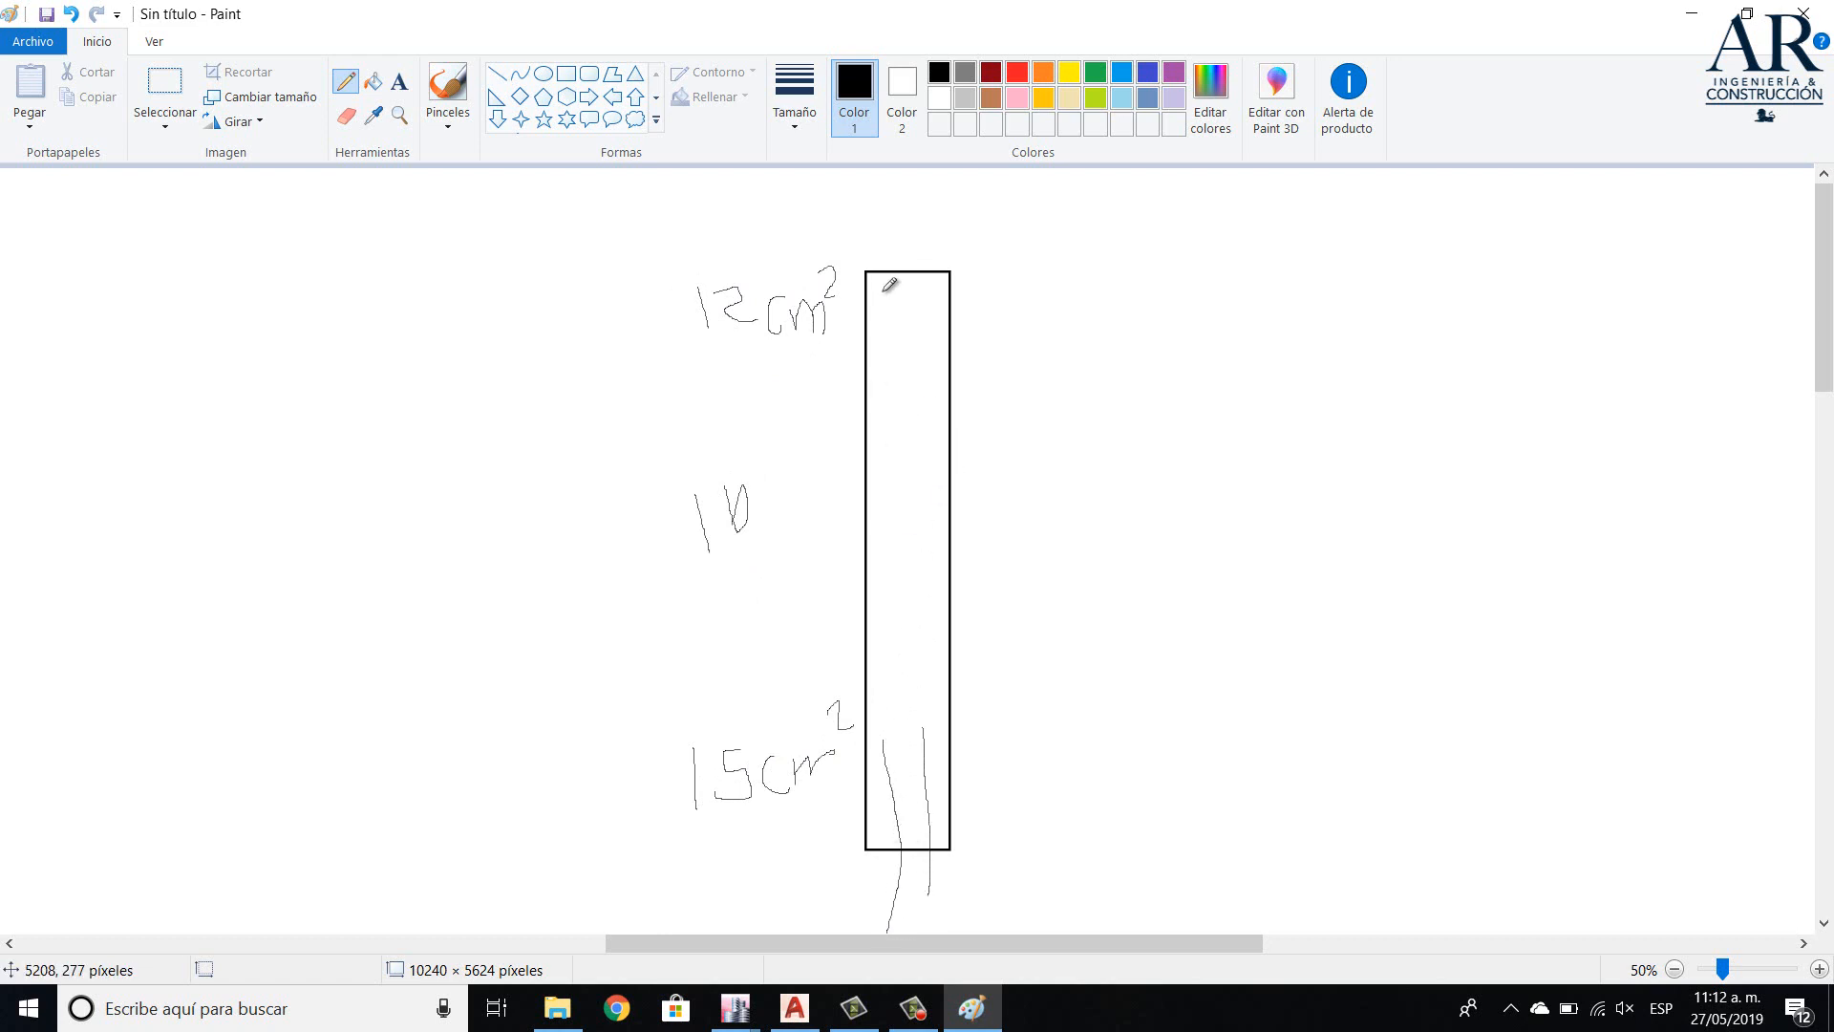
{"action": "mouse_move", "coordinate": [885, 284]}
{"action": "left_mouse_down"}
{"action": "mouse_move", "coordinate": [892, 639]}
{"action": "mouse_move", "coordinate": [870, 840]}
{"action": "mouse_move", "coordinate": [941, 356]}
{"action": "mouse_move", "coordinate": [927, 819]}
{"action": "left_mouse_up"}
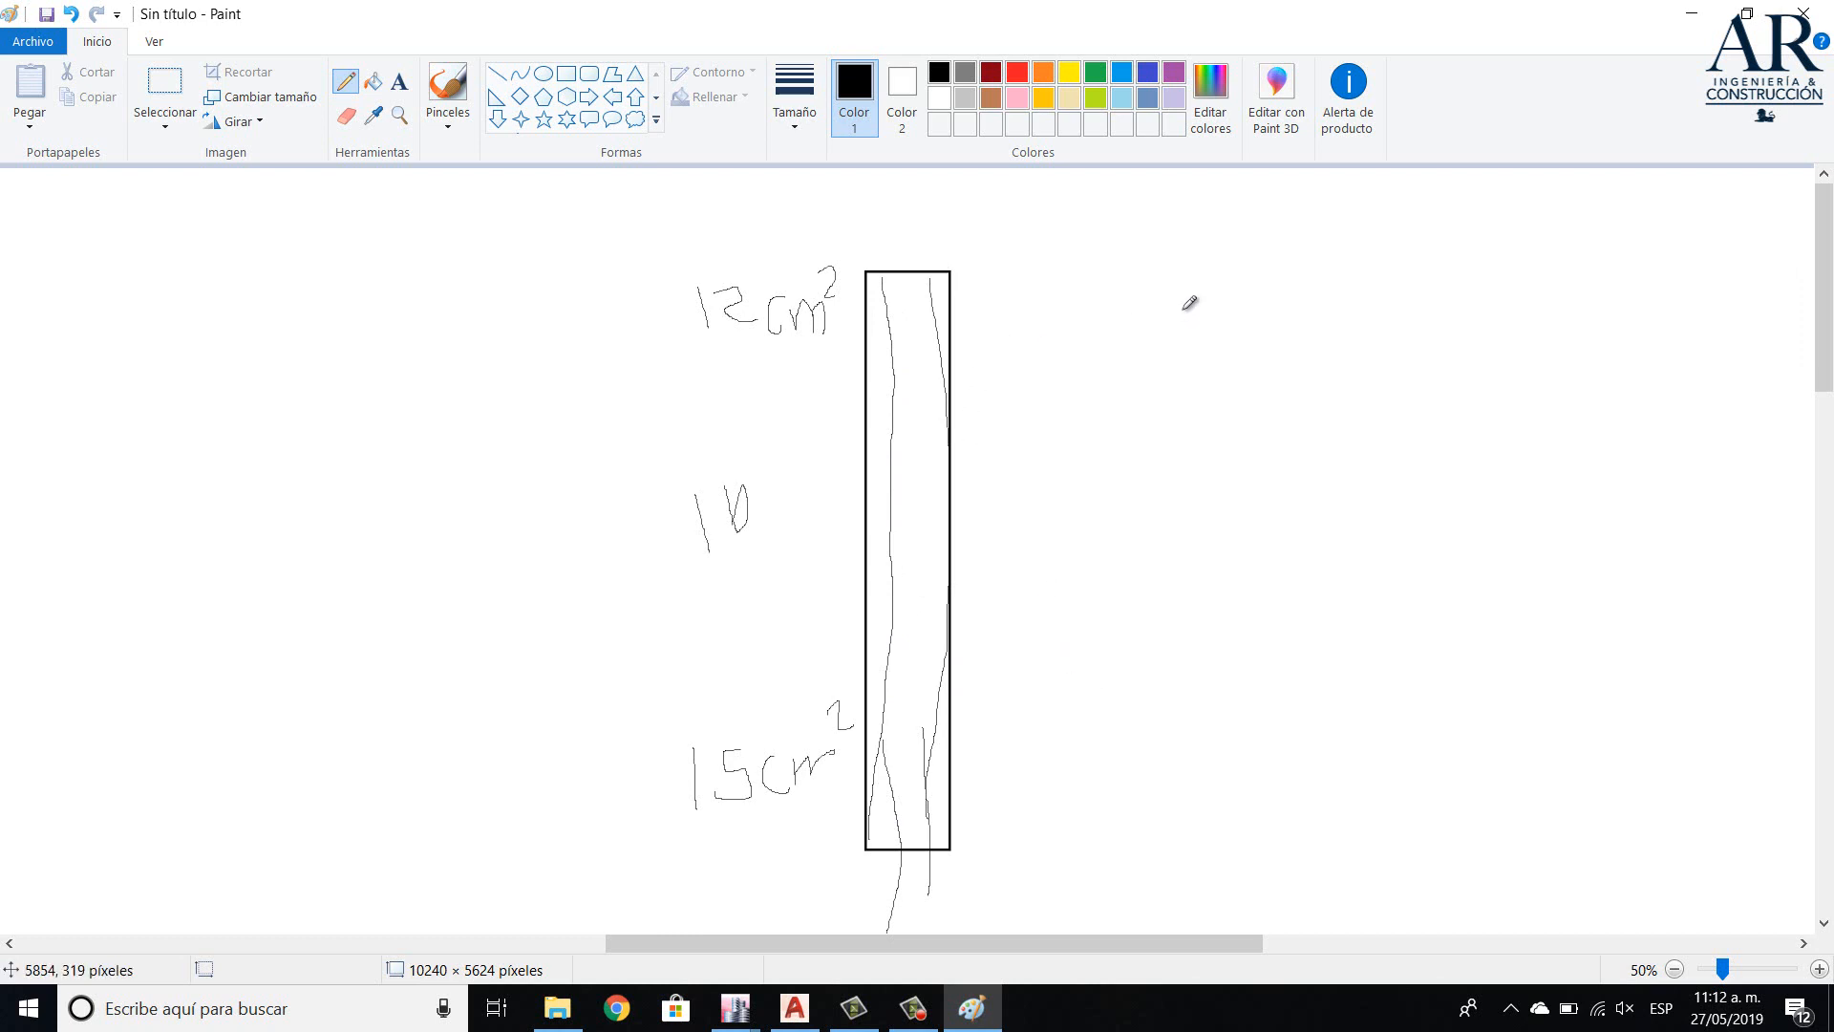
{"action": "left_click_drag", "start_coordinate": [1202, 260], "coordinate": [1266, 661]}
{"action": "mouse_move", "coordinate": [1299, 778]}
{"action": "left_mouse_down"}
{"action": "mouse_move", "coordinate": [1396, 848]}
{"action": "mouse_move", "coordinate": [1380, 328]}
{"action": "mouse_move", "coordinate": [1254, 265]}
{"action": "mouse_move", "coordinate": [1318, 278]}
{"action": "left_mouse_up"}
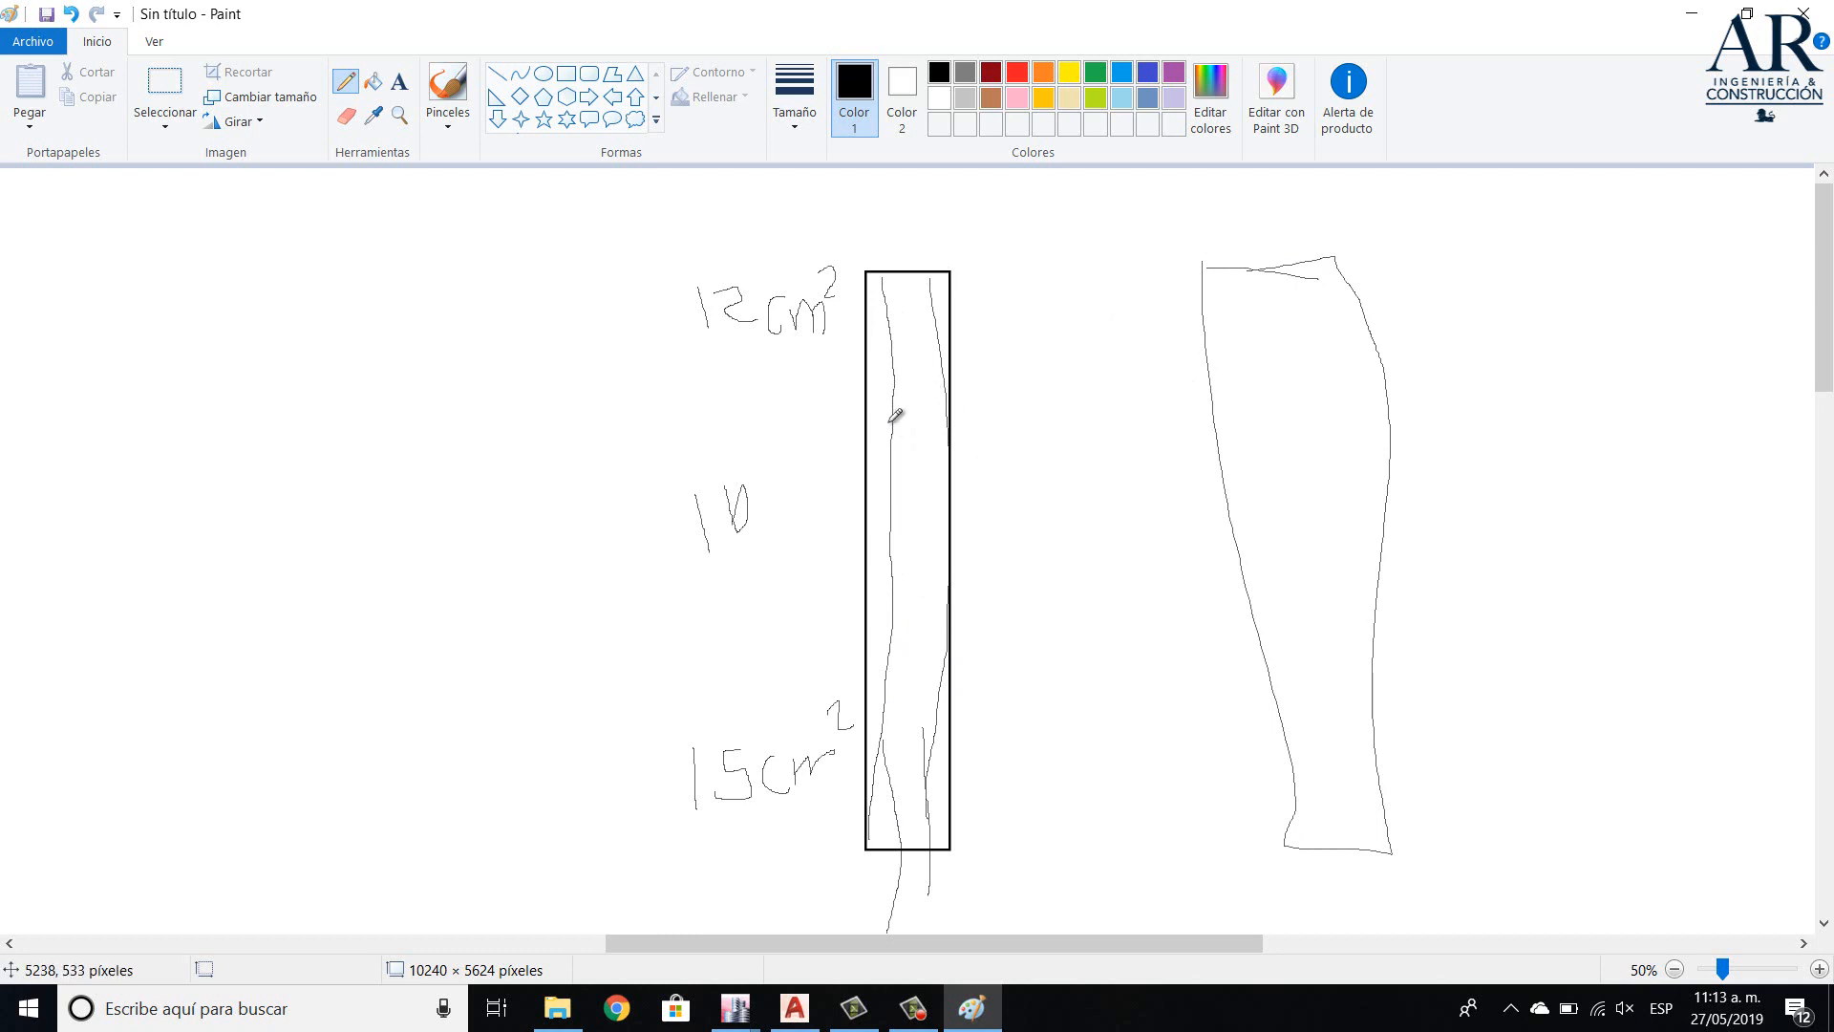
- Draw lapped bars projecting above the narrow column's top, add small tie marks on one bar, and sketch an arrow towards the lap
{"action": "left_click_drag", "start_coordinate": [896, 416], "coordinate": [875, 217]}
{"action": "left_click_drag", "start_coordinate": [939, 413], "coordinate": [936, 224]}
{"action": "mouse_move", "coordinate": [870, 323]}
{"action": "left_mouse_down"}
{"action": "mouse_move", "coordinate": [898, 382]}
{"action": "mouse_move", "coordinate": [547, 450]}
{"action": "left_mouse_up"}
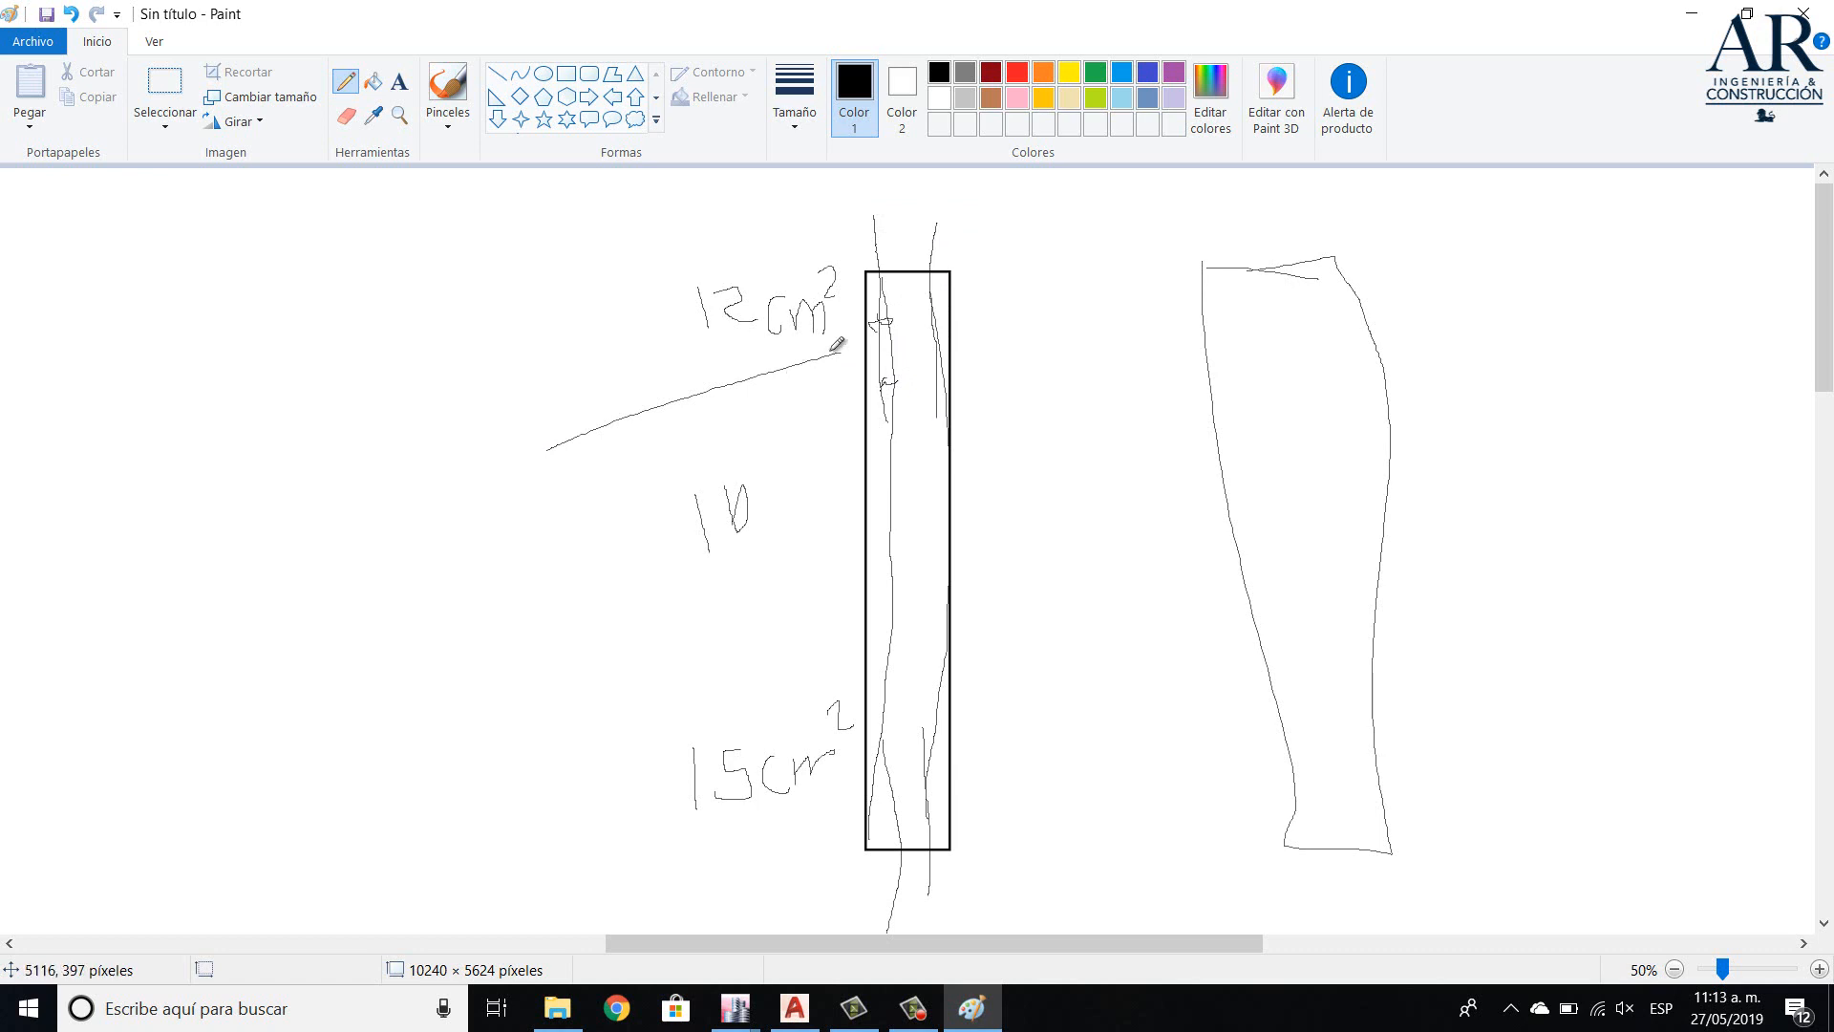
{"action": "left_click_drag", "start_coordinate": [842, 354], "coordinate": [807, 388]}
{"action": "left_click_drag", "start_coordinate": [408, 444], "coordinate": [455, 537]}
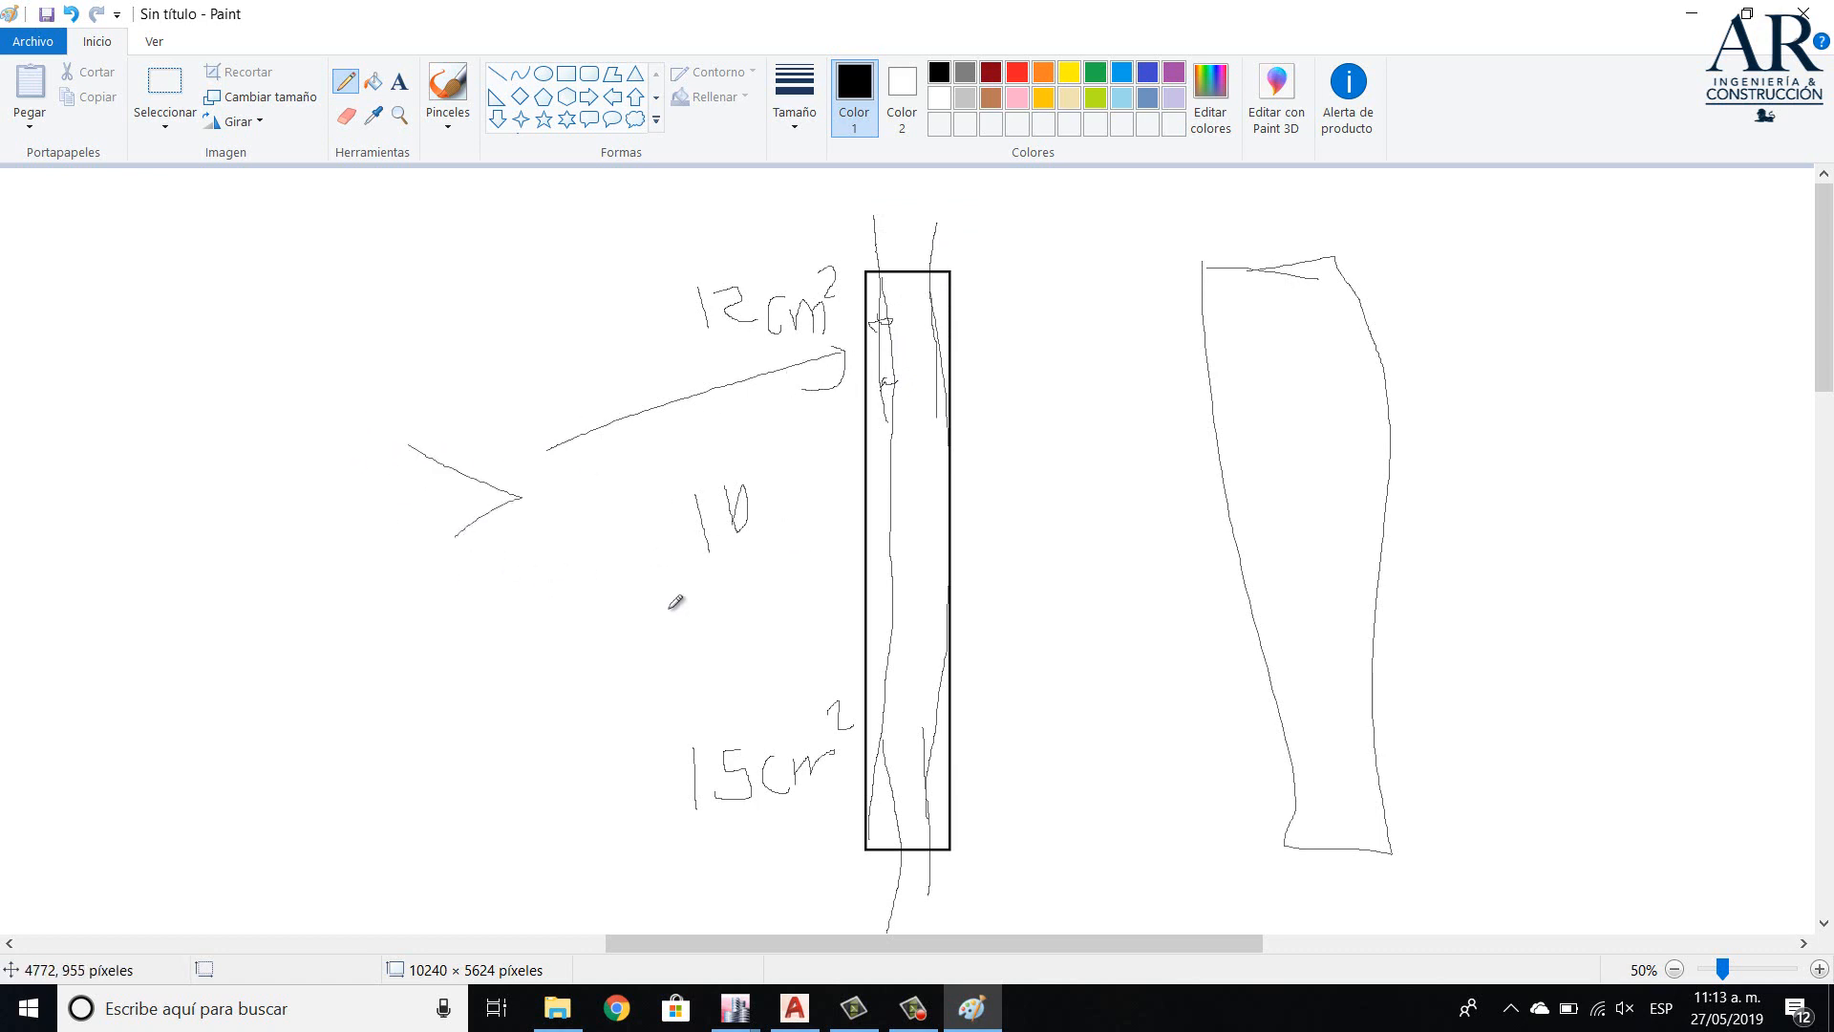
- Circle the bar at the narrow column's mid-height, link it to the 10 note, and handwrite 20 cm² above the 12 cm² note
{"action": "left_click_drag", "start_coordinate": [880, 579], "coordinate": [903, 550]}
{"action": "mouse_move", "coordinate": [884, 549]}
{"action": "left_mouse_down"}
{"action": "mouse_move", "coordinate": [903, 597]}
{"action": "mouse_move", "coordinate": [874, 569]}
{"action": "mouse_move", "coordinate": [922, 594]}
{"action": "left_mouse_up"}
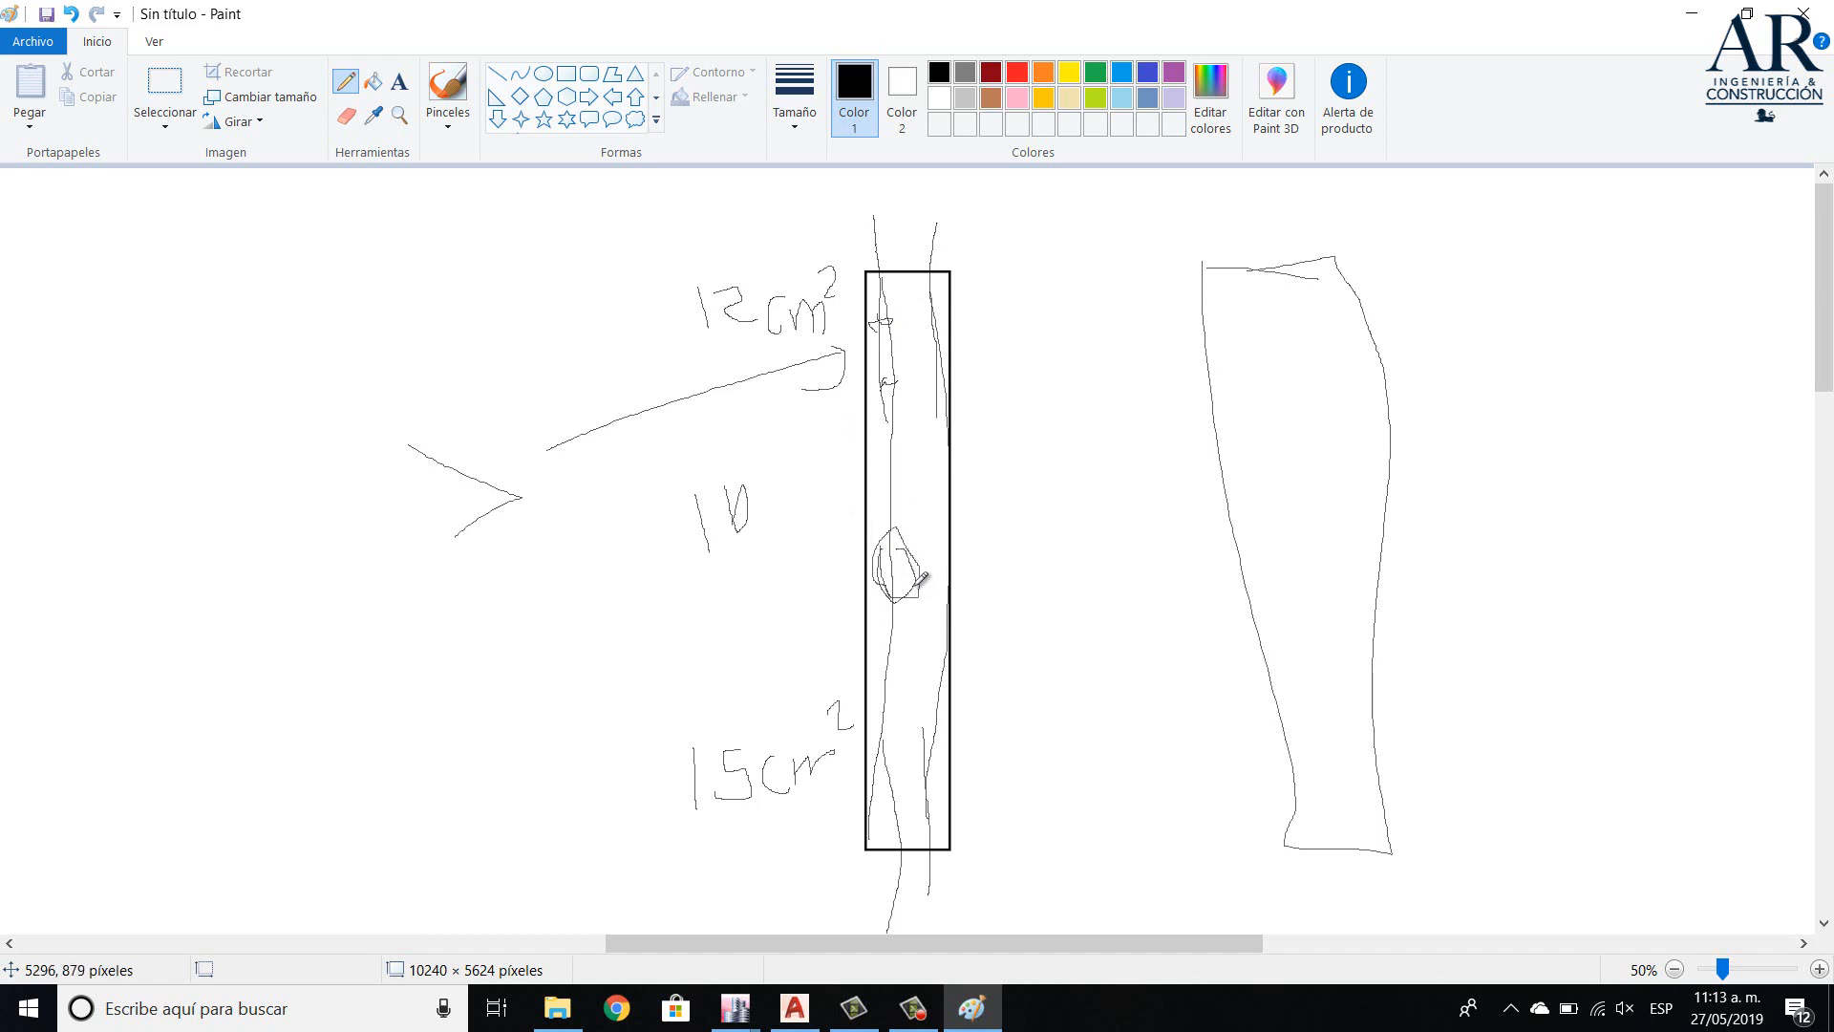
{"action": "left_click_drag", "start_coordinate": [752, 516], "coordinate": [869, 556]}
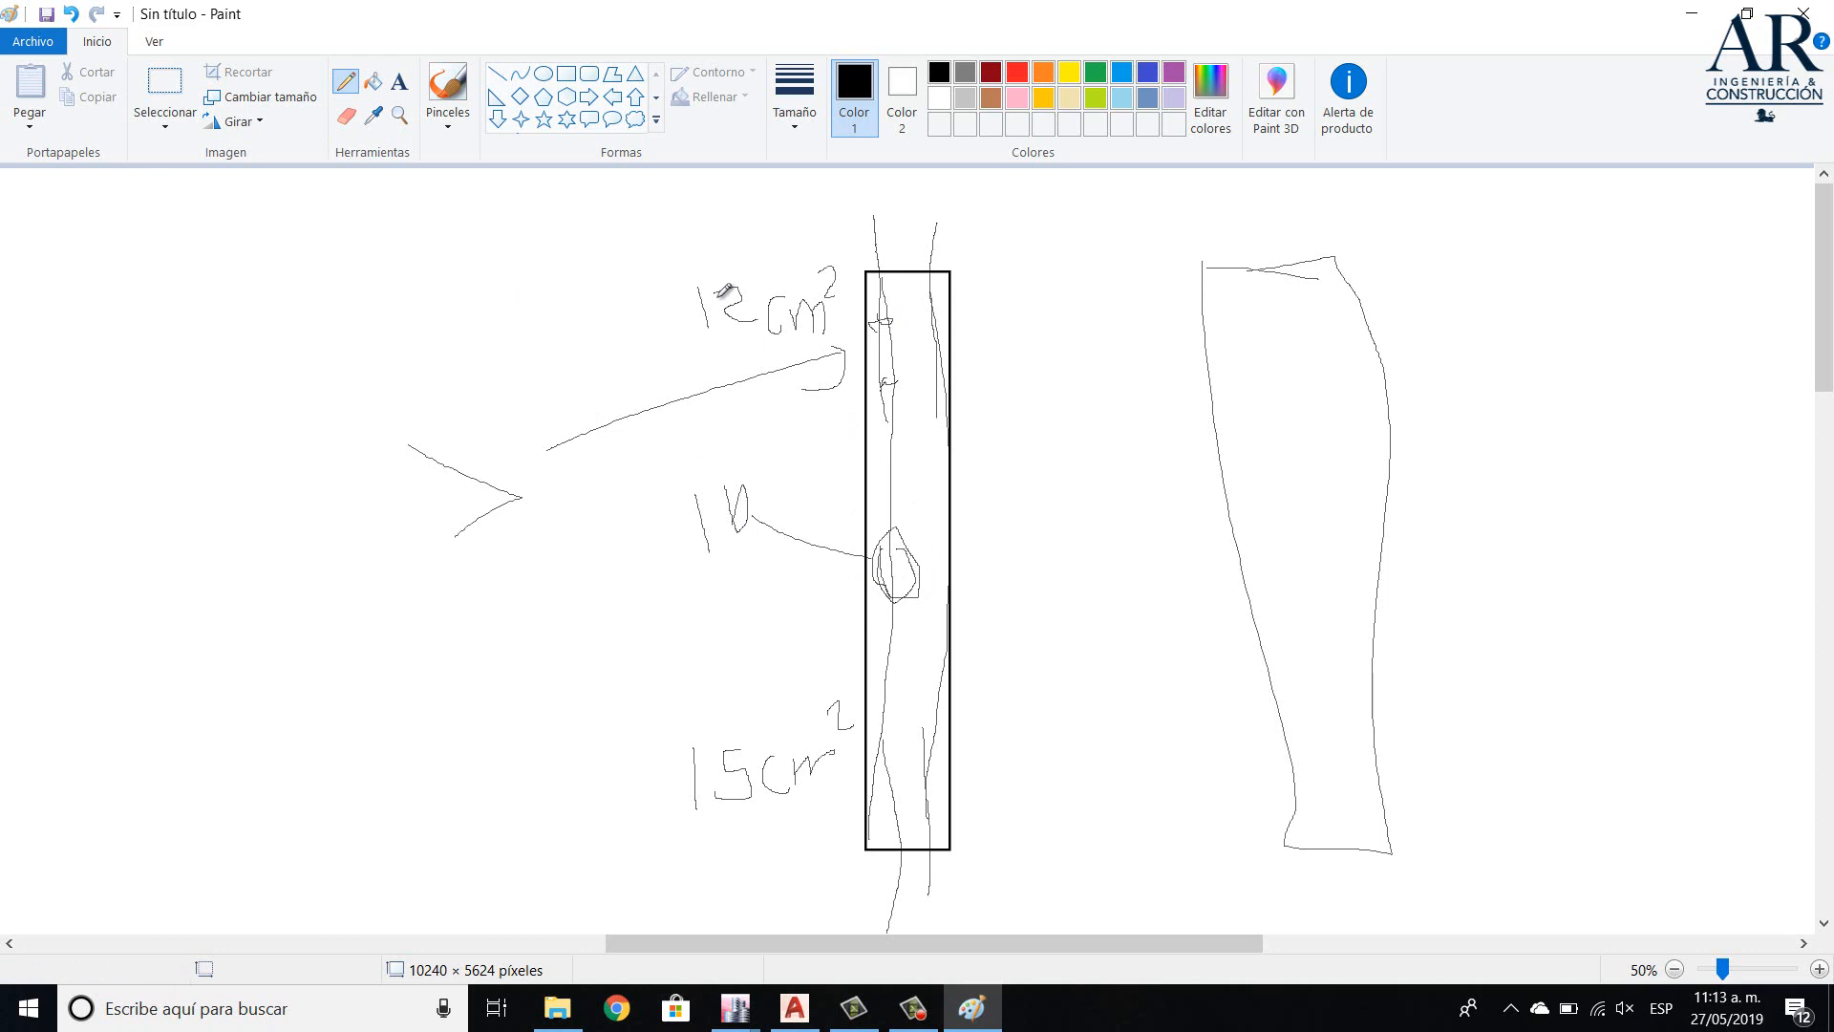
{"action": "left_click_drag", "start_coordinate": [506, 256], "coordinate": [594, 314]}
{"action": "mouse_move", "coordinate": [621, 244]}
{"action": "left_mouse_down"}
{"action": "mouse_move", "coordinate": [691, 258]}
{"action": "mouse_move", "coordinate": [745, 229]}
{"action": "mouse_move", "coordinate": [755, 254]}
{"action": "mouse_move", "coordinate": [808, 227]}
{"action": "left_mouse_up"}
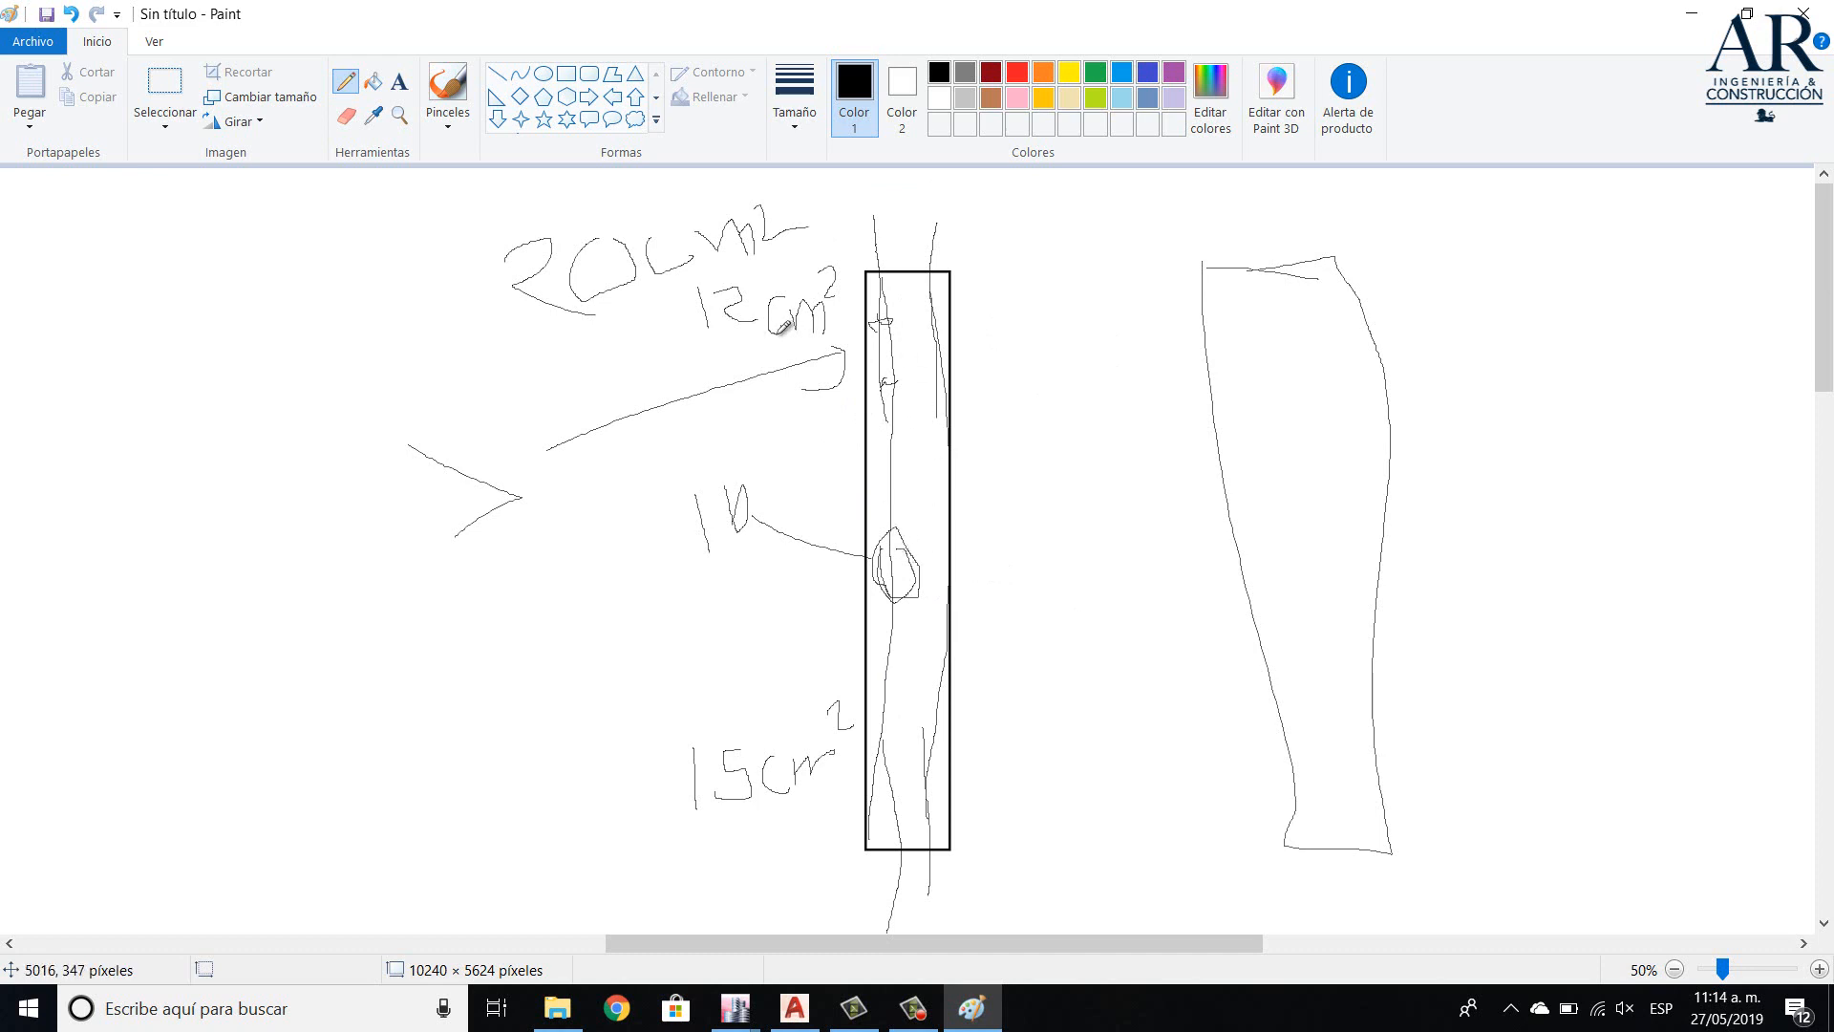
- Circle the 10, 15 and 12 notes, and draw a line across the top and a lengthwise bar through the tapered column
{"action": "mouse_move", "coordinate": [727, 428]}
{"action": "left_mouse_down"}
{"action": "mouse_move", "coordinate": [704, 586]}
{"action": "mouse_move", "coordinate": [696, 395]}
{"action": "left_mouse_up"}
{"action": "mouse_move", "coordinate": [788, 657]}
{"action": "left_mouse_down"}
{"action": "mouse_move", "coordinate": [663, 831]}
{"action": "mouse_move", "coordinate": [758, 683]}
{"action": "left_mouse_up"}
{"action": "mouse_move", "coordinate": [774, 236]}
{"action": "left_mouse_down"}
{"action": "mouse_move", "coordinate": [831, 286]}
{"action": "mouse_move", "coordinate": [738, 285]}
{"action": "left_mouse_up"}
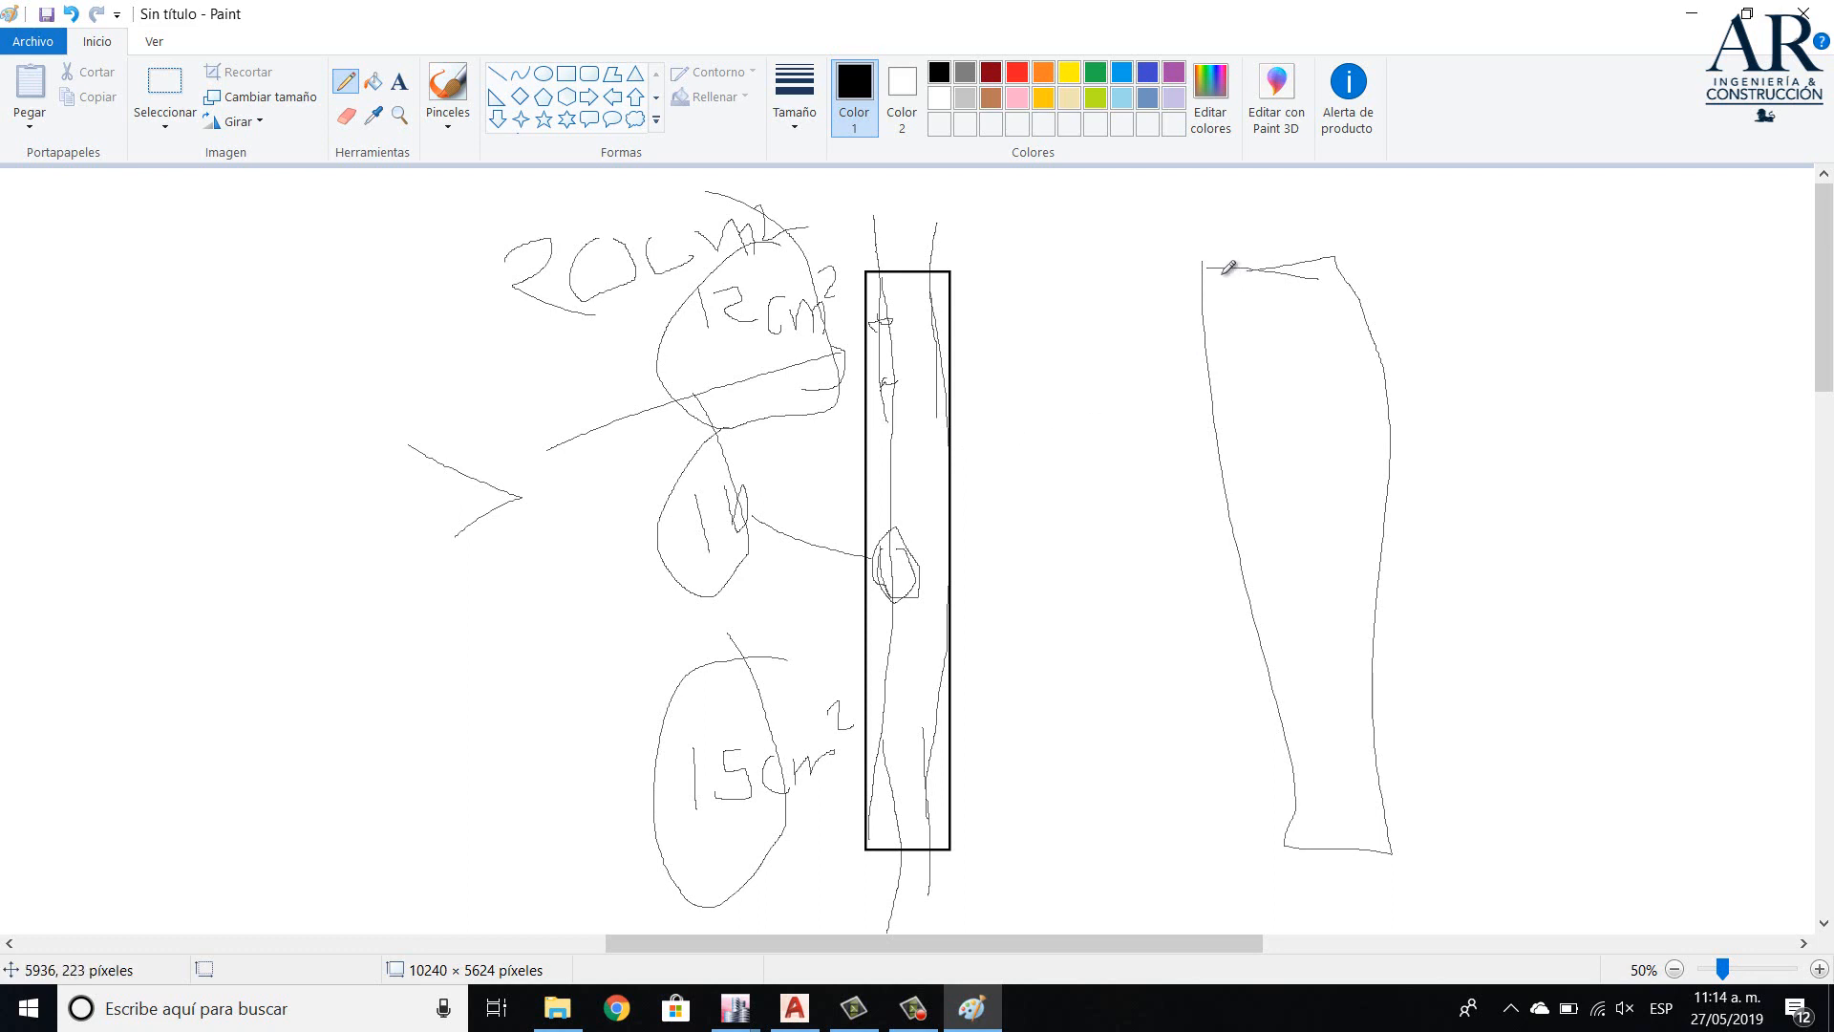
{"action": "left_click_drag", "start_coordinate": [1220, 257], "coordinate": [1453, 263]}
{"action": "left_click_drag", "start_coordinate": [1252, 222], "coordinate": [1373, 929]}
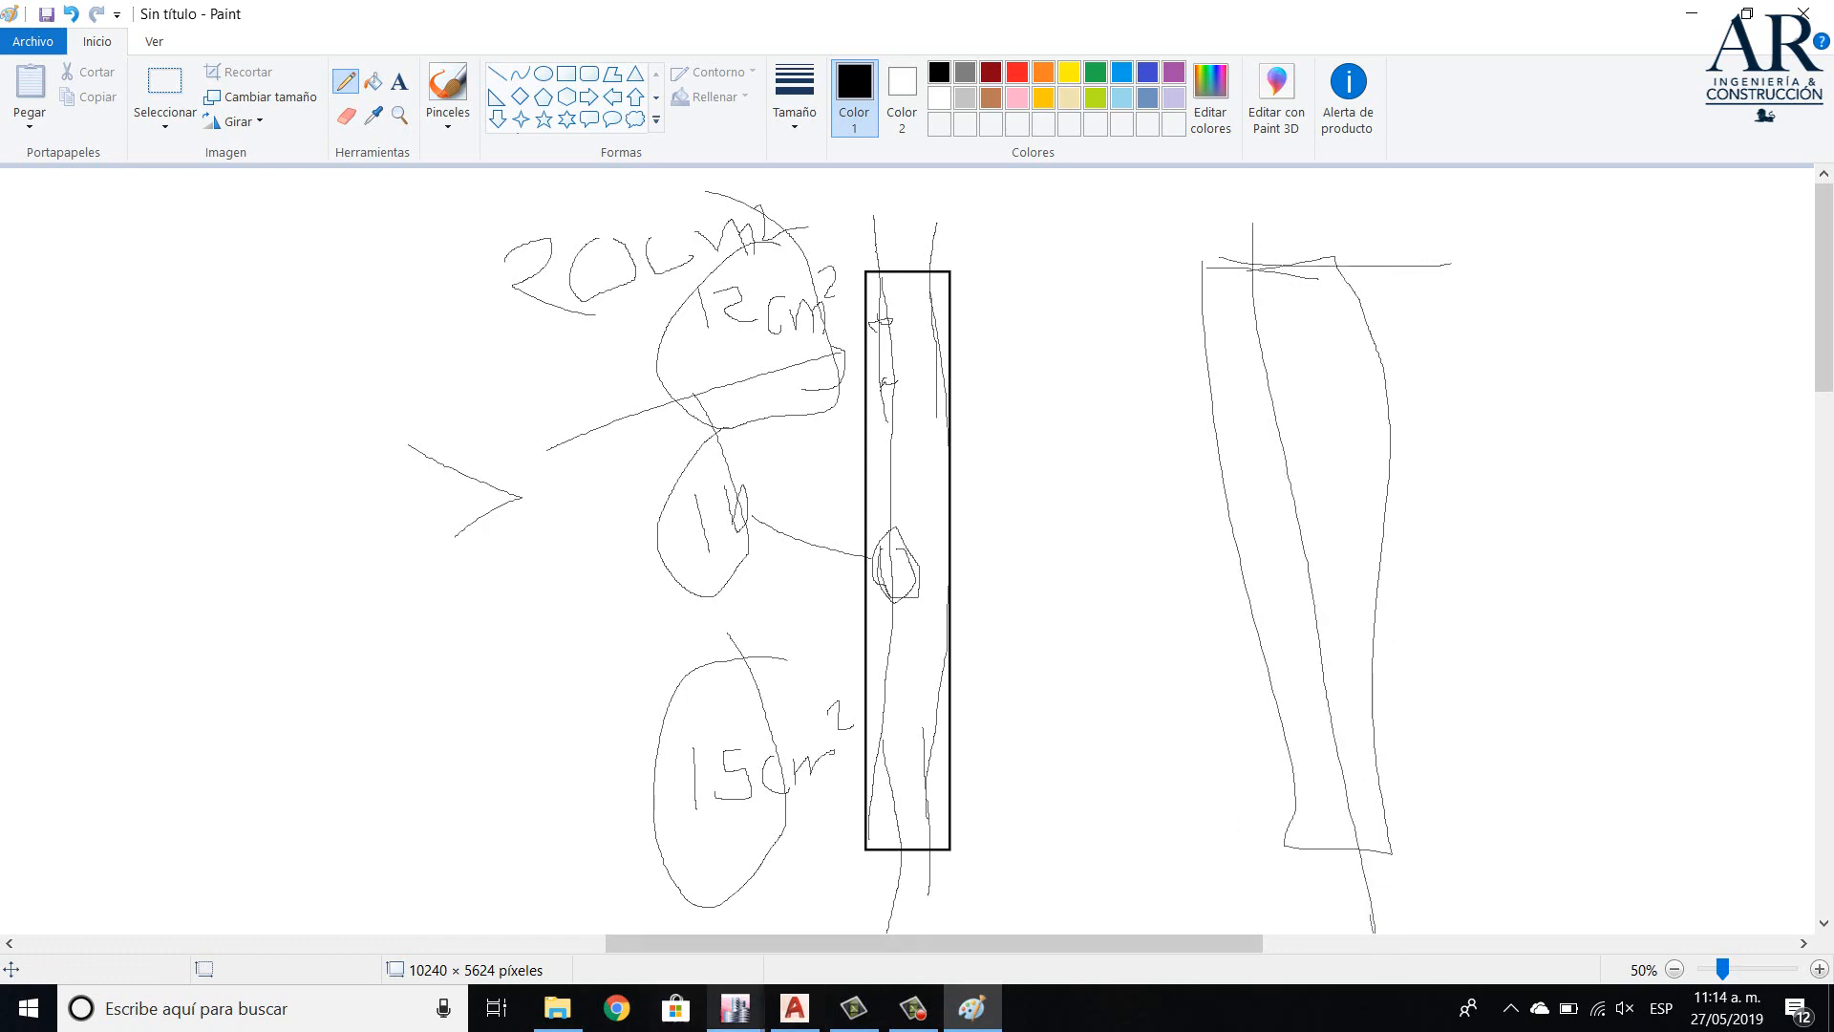
- Switch to the ETABS model clase 1 and set the clear cover for confinement bars to 3 cm in the column reinforcement data
{"action": "left_click", "coordinate": [736, 1007]}
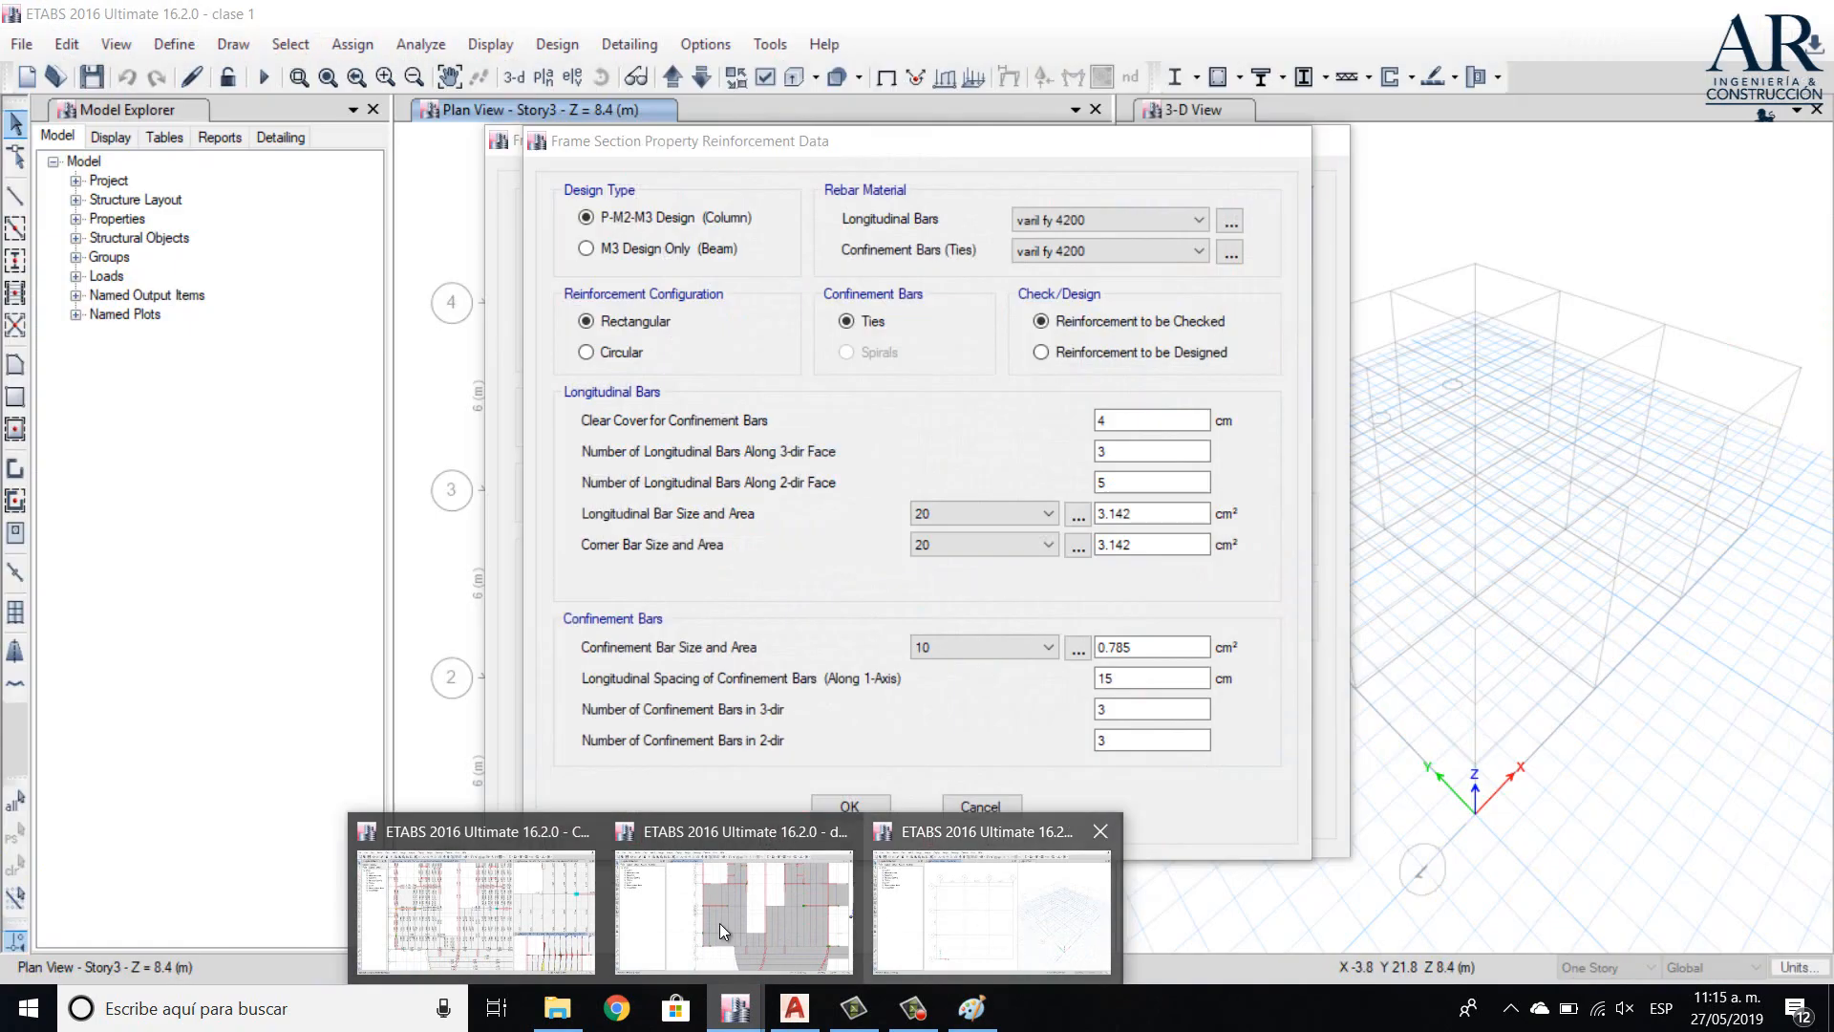
{"action": "mouse_move", "coordinate": [744, 936]}
{"action": "left_click", "coordinate": [992, 915]}
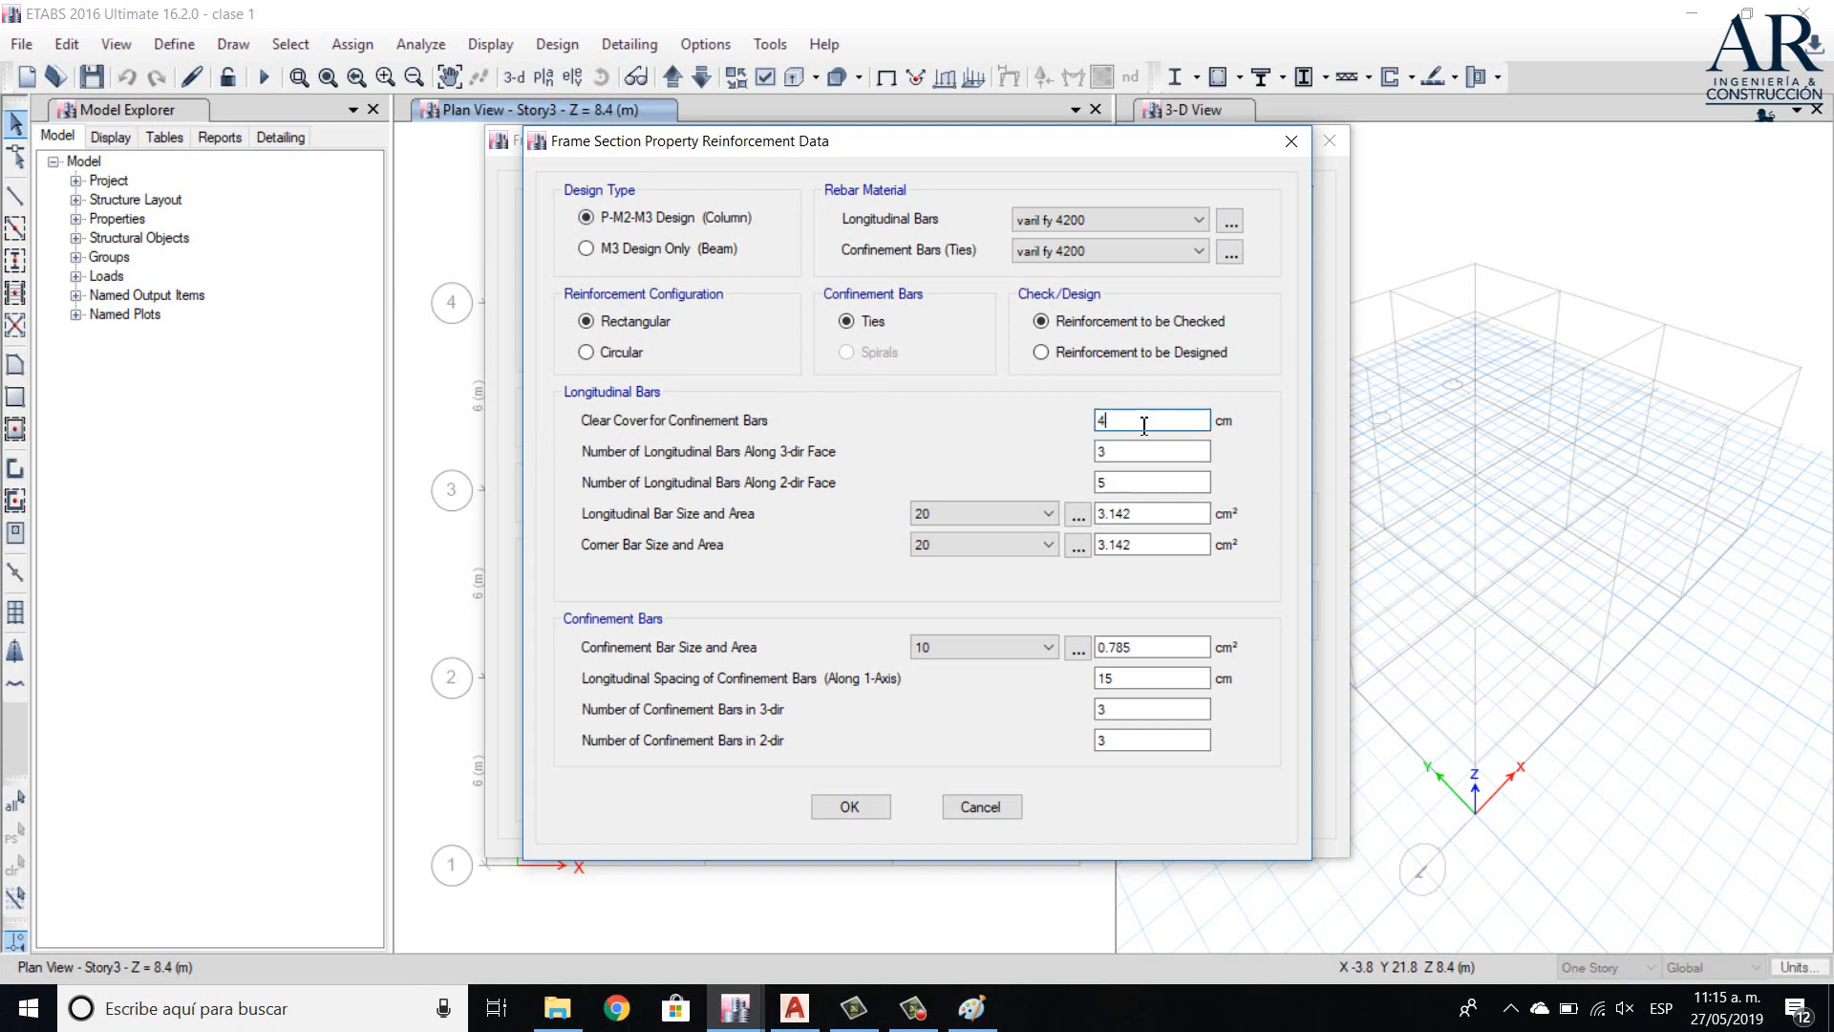
{"action": "left_click", "coordinate": [1116, 421]}
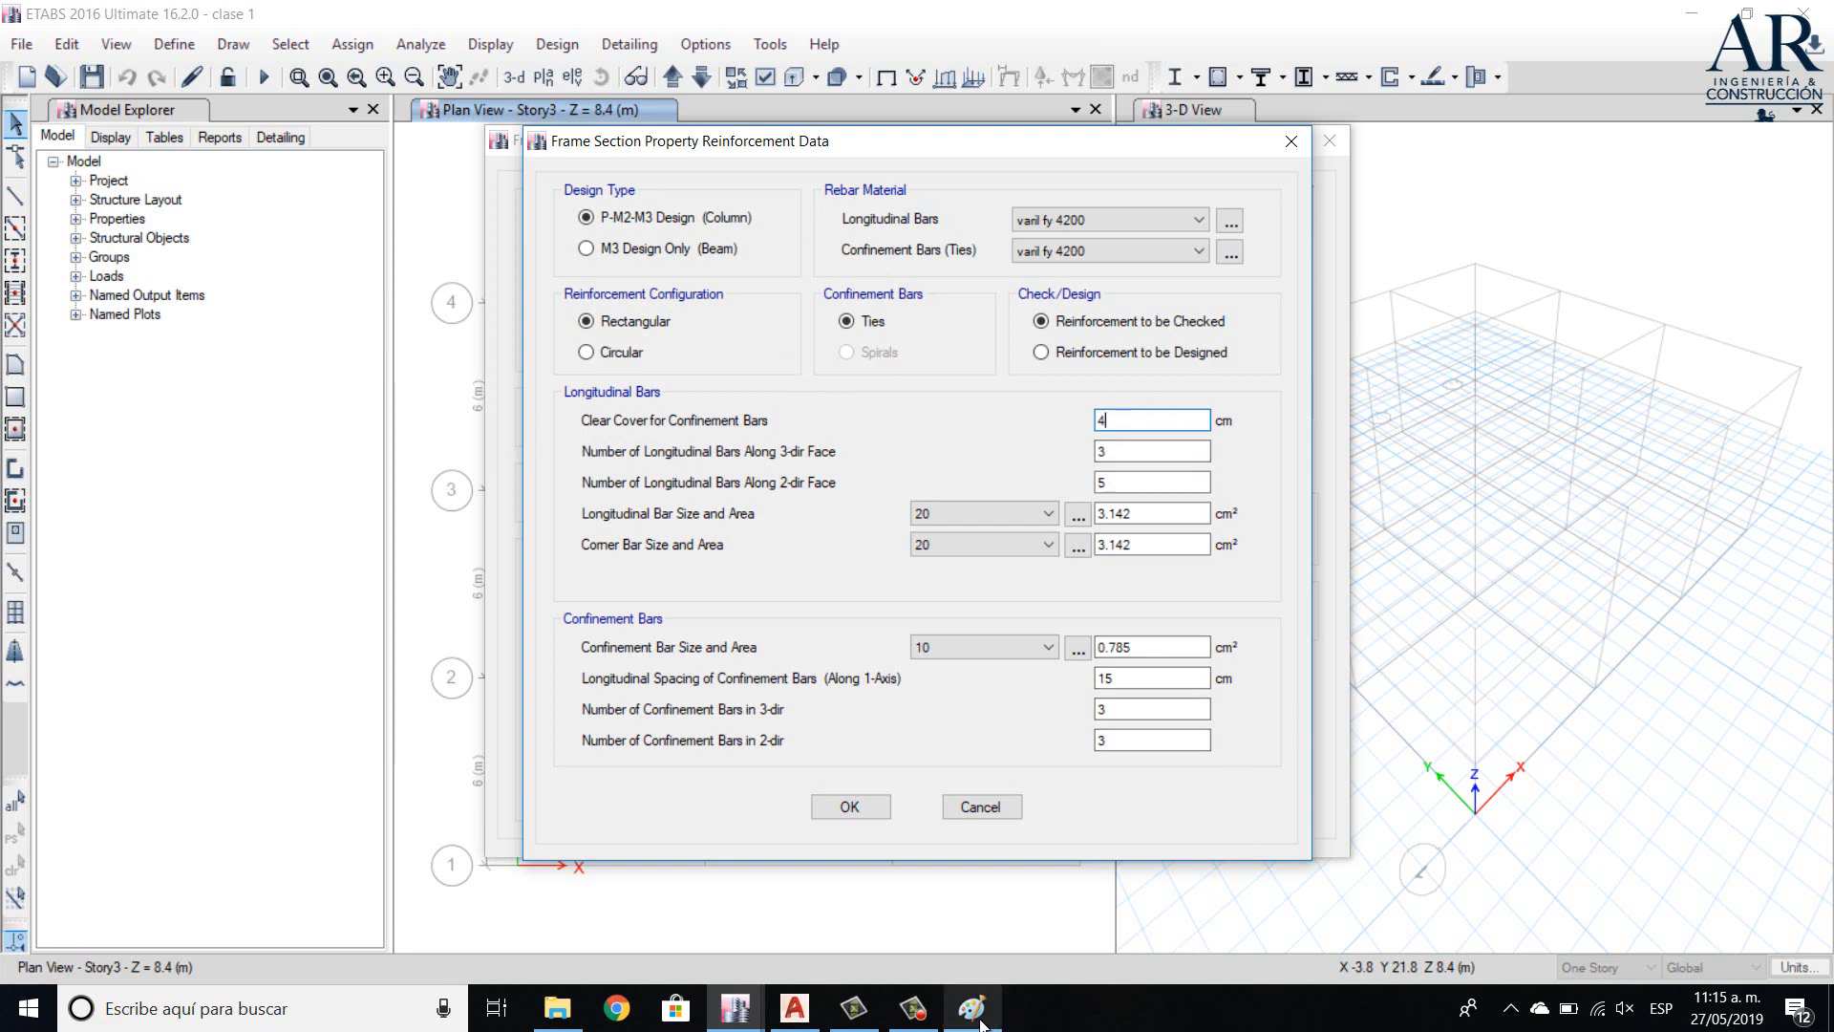
{"action": "mouse_move", "coordinate": [956, 1026]}
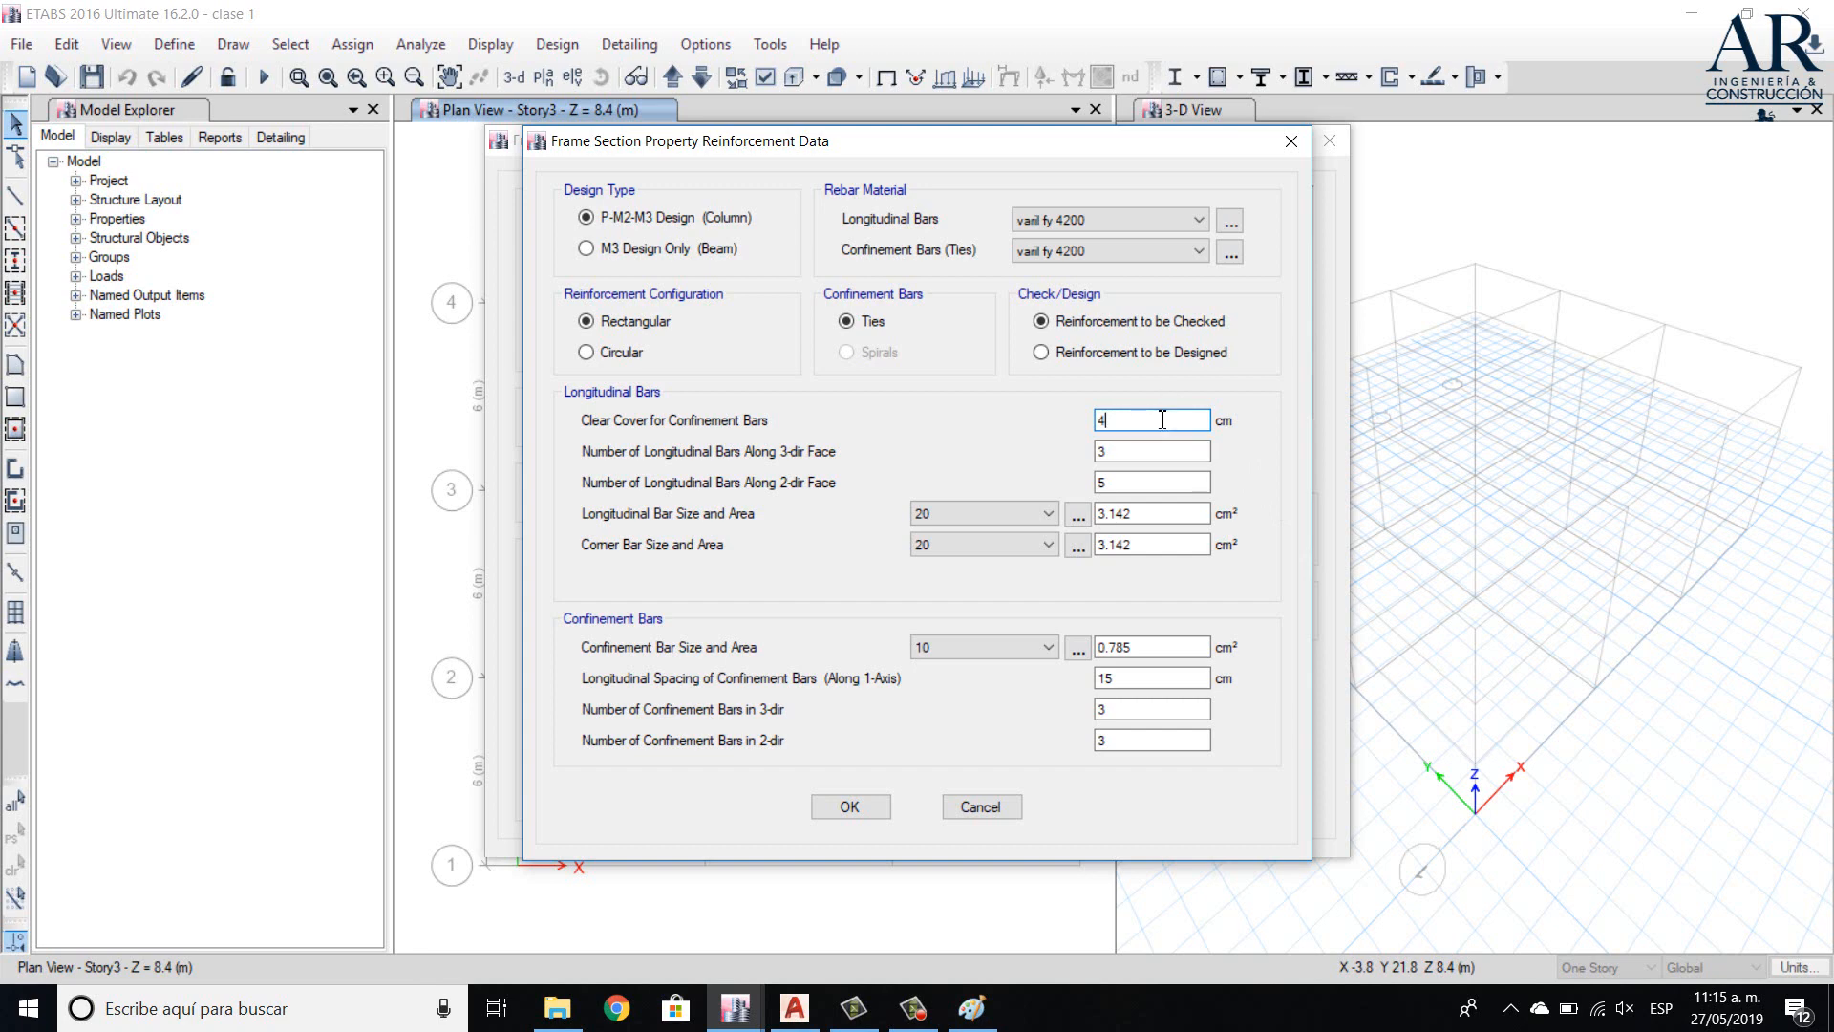
{"action": "key", "text": "BackSpace"}
{"action": "type", "text": "3"}
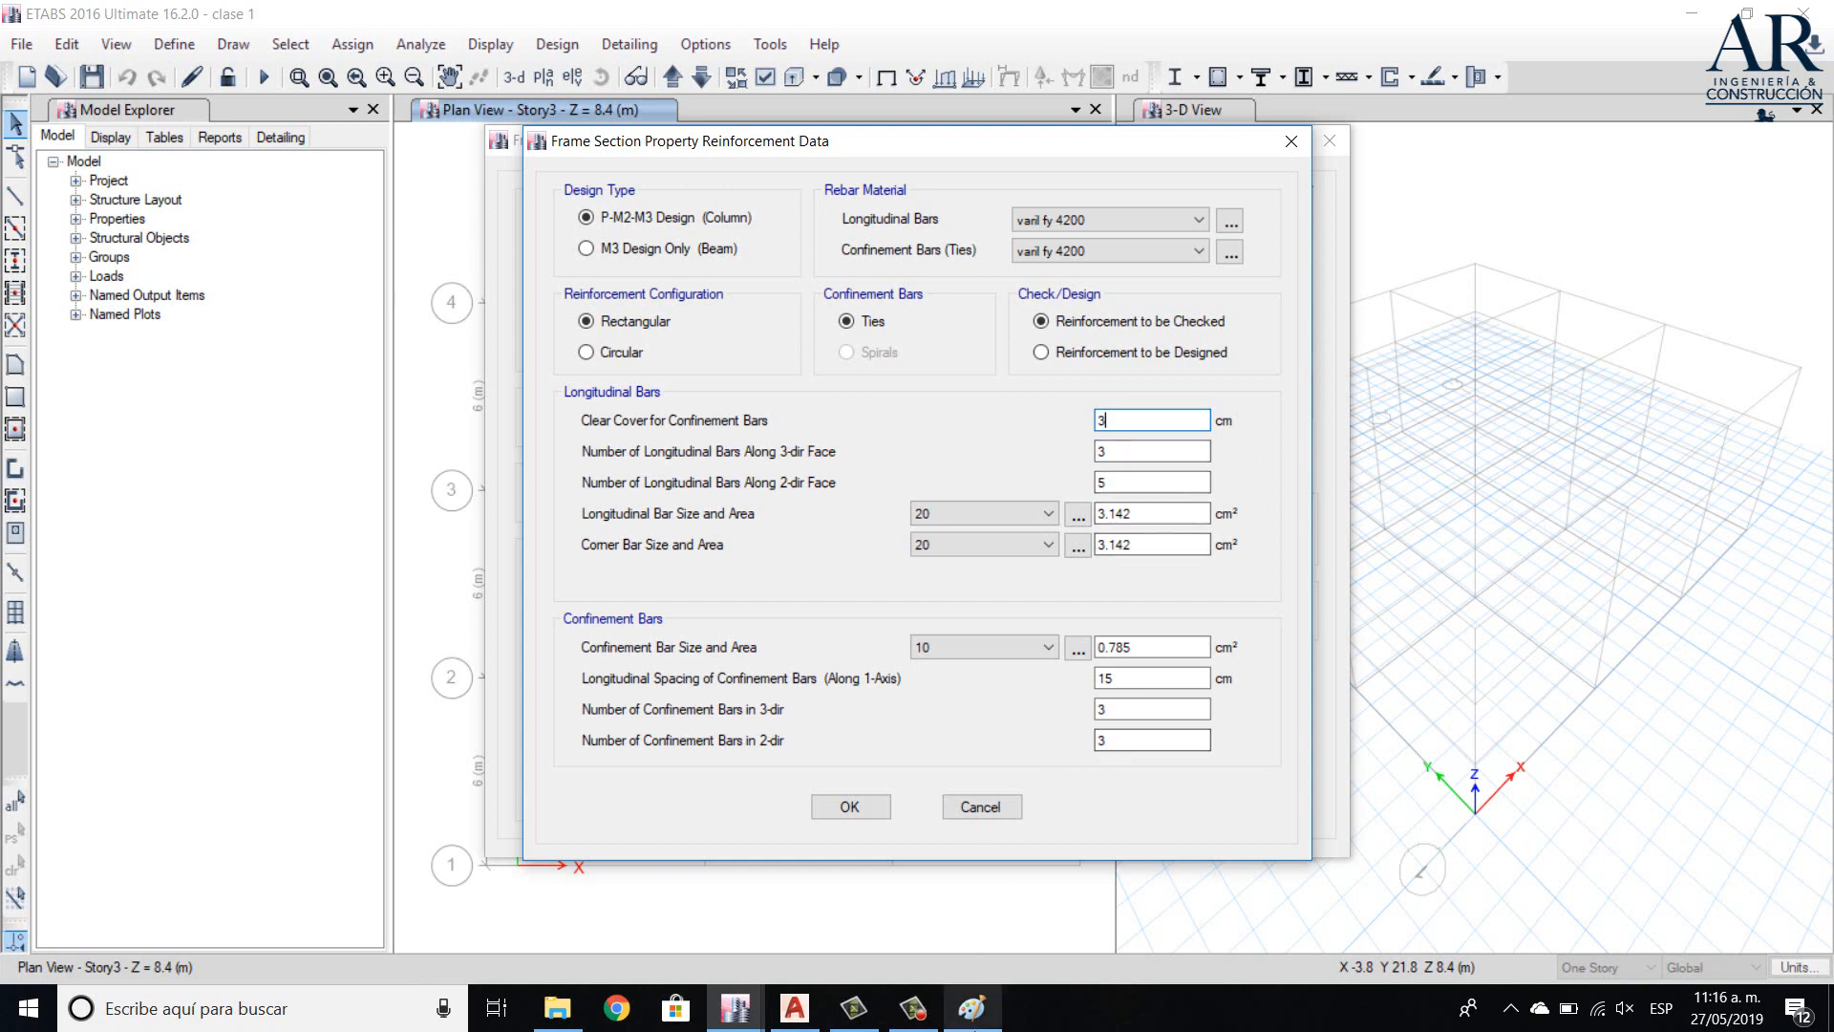
- Switch to Paint and, in the blank area beside the tapered column, draw a wide column with one longitudinal bar, marking its cover gap
{"action": "left_click", "coordinate": [972, 1008]}
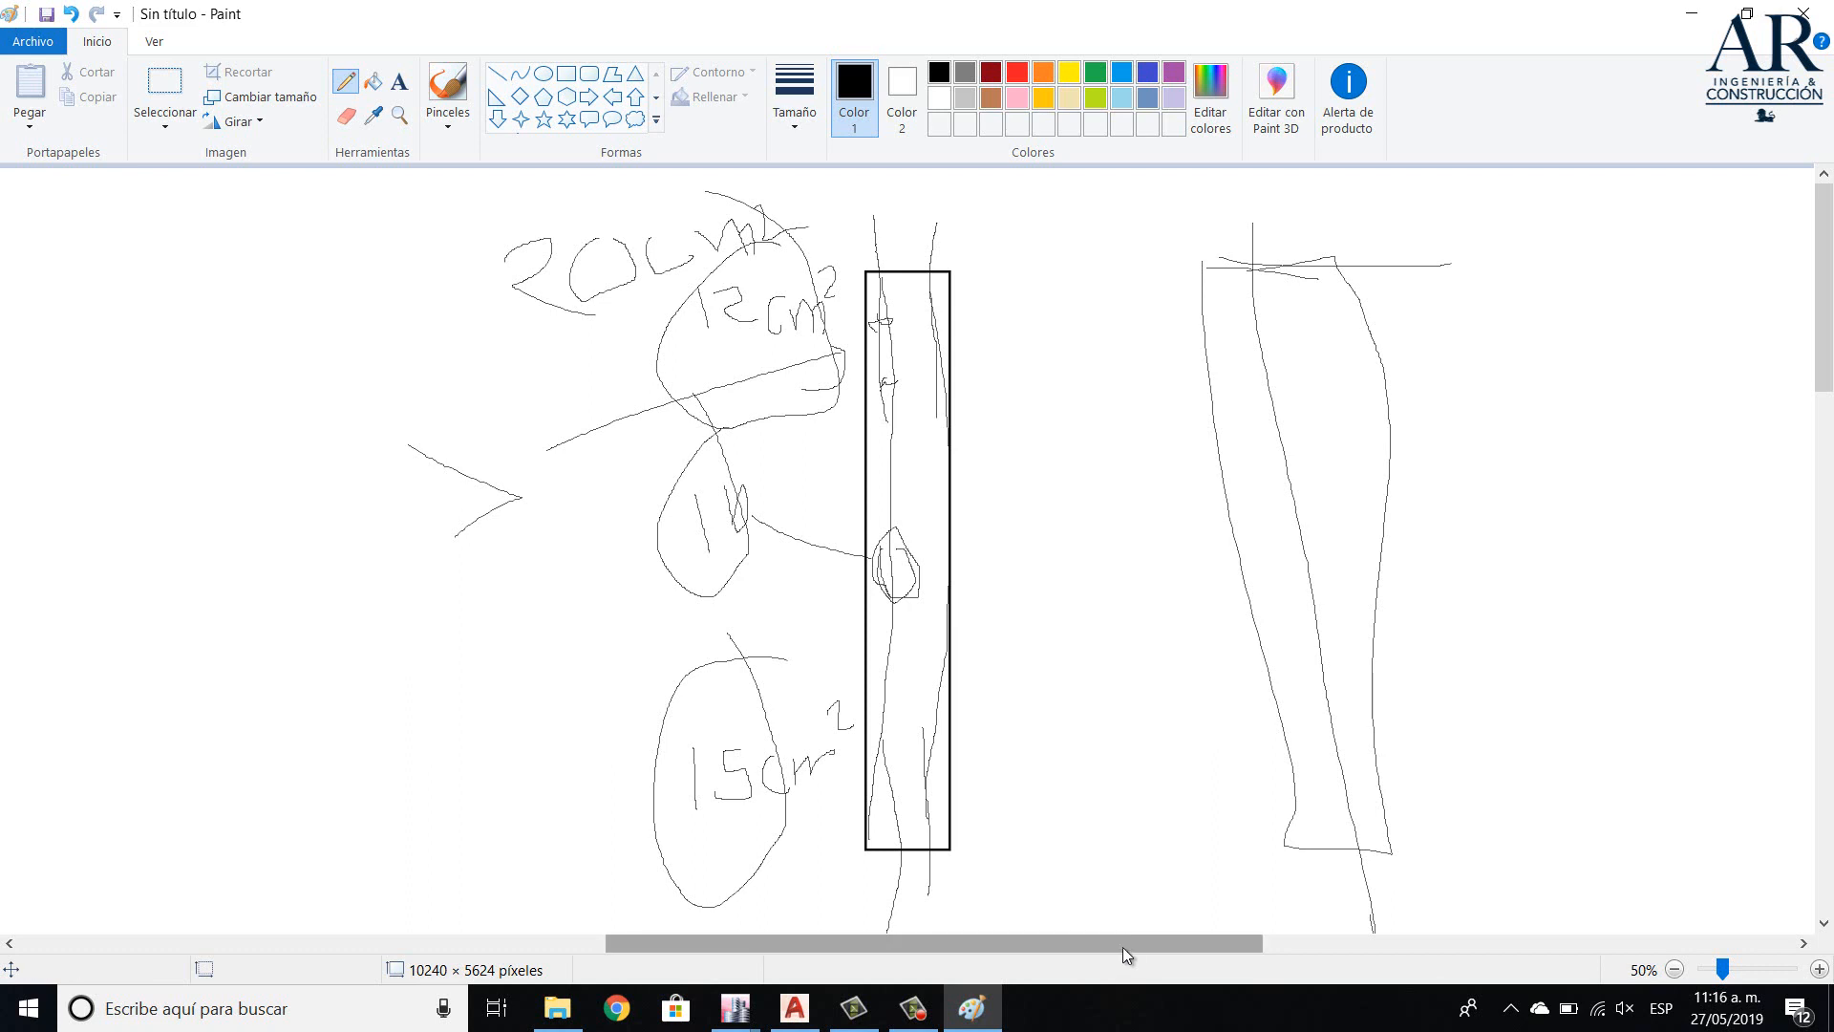
{"action": "left_click_drag", "start_coordinate": [1122, 947], "coordinate": [1395, 943]}
{"action": "left_click", "coordinate": [1804, 944]}
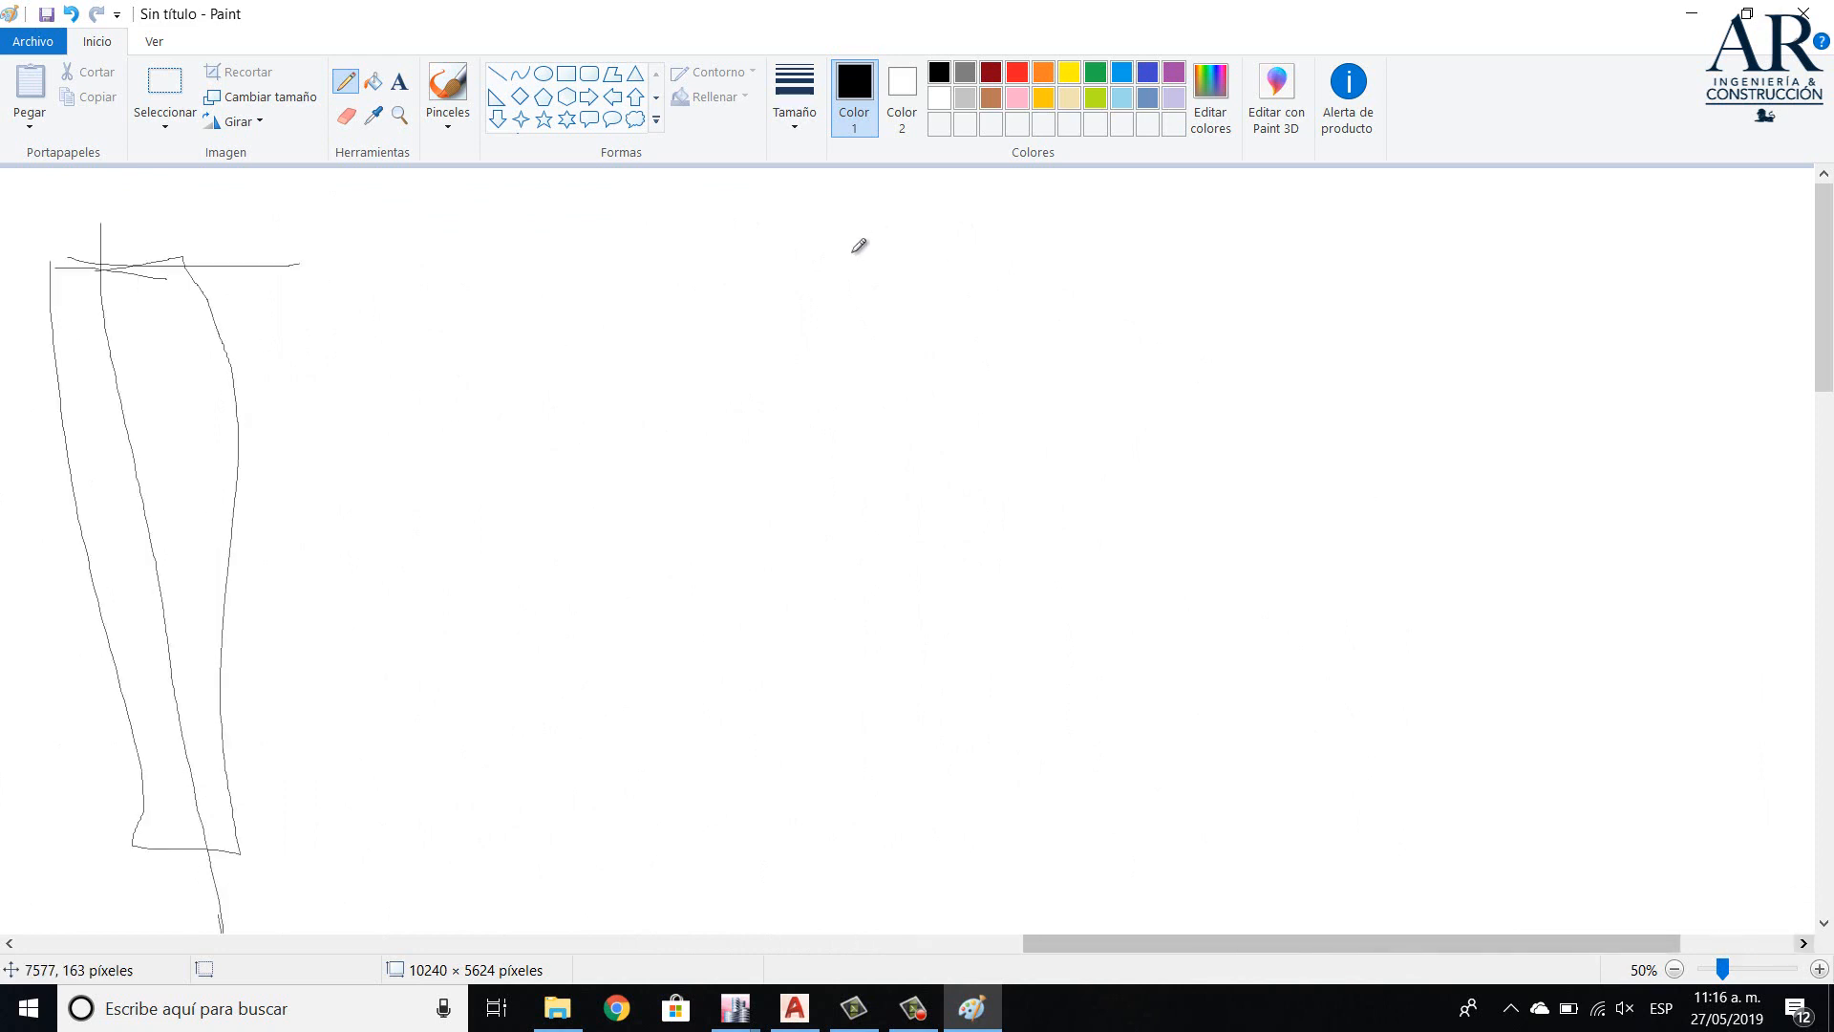
{"action": "mouse_move", "coordinate": [840, 312]}
{"action": "left_mouse_down"}
{"action": "mouse_move", "coordinate": [825, 700]}
{"action": "mouse_move", "coordinate": [1097, 741]}
{"action": "mouse_move", "coordinate": [1099, 299]}
{"action": "mouse_move", "coordinate": [852, 315]}
{"action": "mouse_move", "coordinate": [898, 306]}
{"action": "left_mouse_up"}
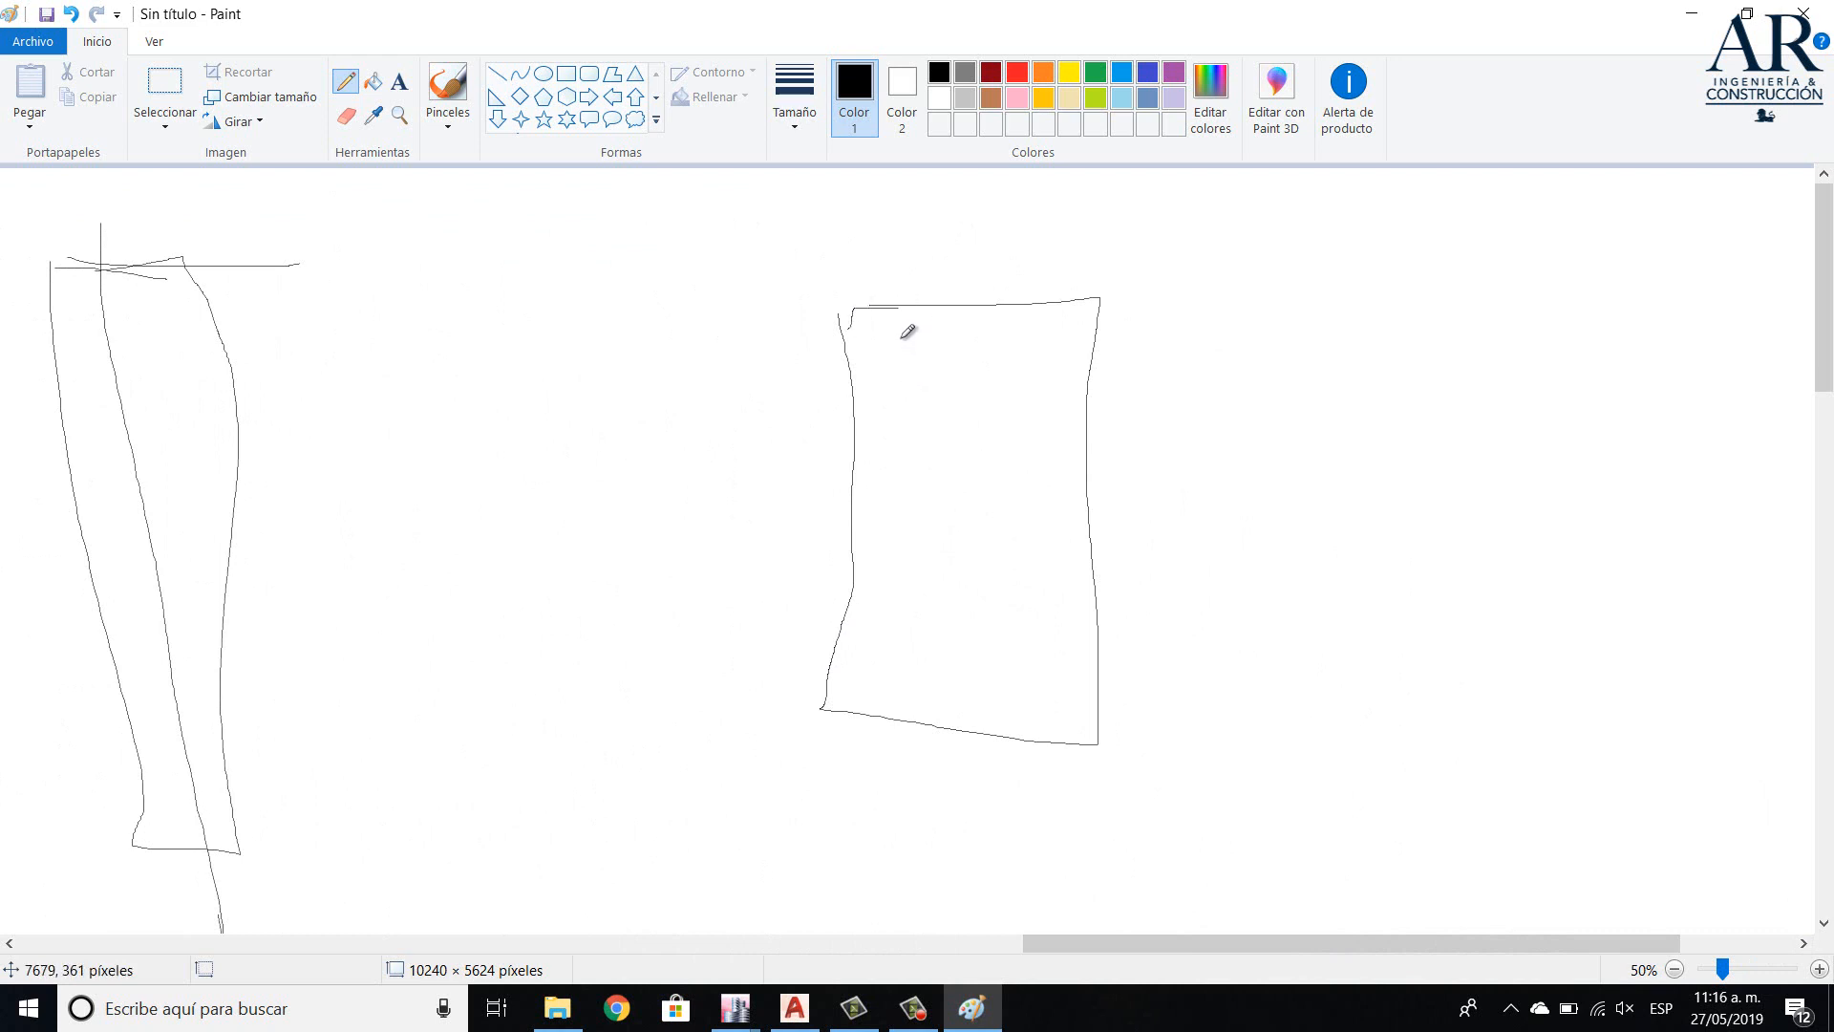
{"action": "mouse_move", "coordinate": [892, 318]}
{"action": "left_mouse_down"}
{"action": "mouse_move", "coordinate": [898, 716]}
{"action": "mouse_move", "coordinate": [882, 329]}
{"action": "left_mouse_up"}
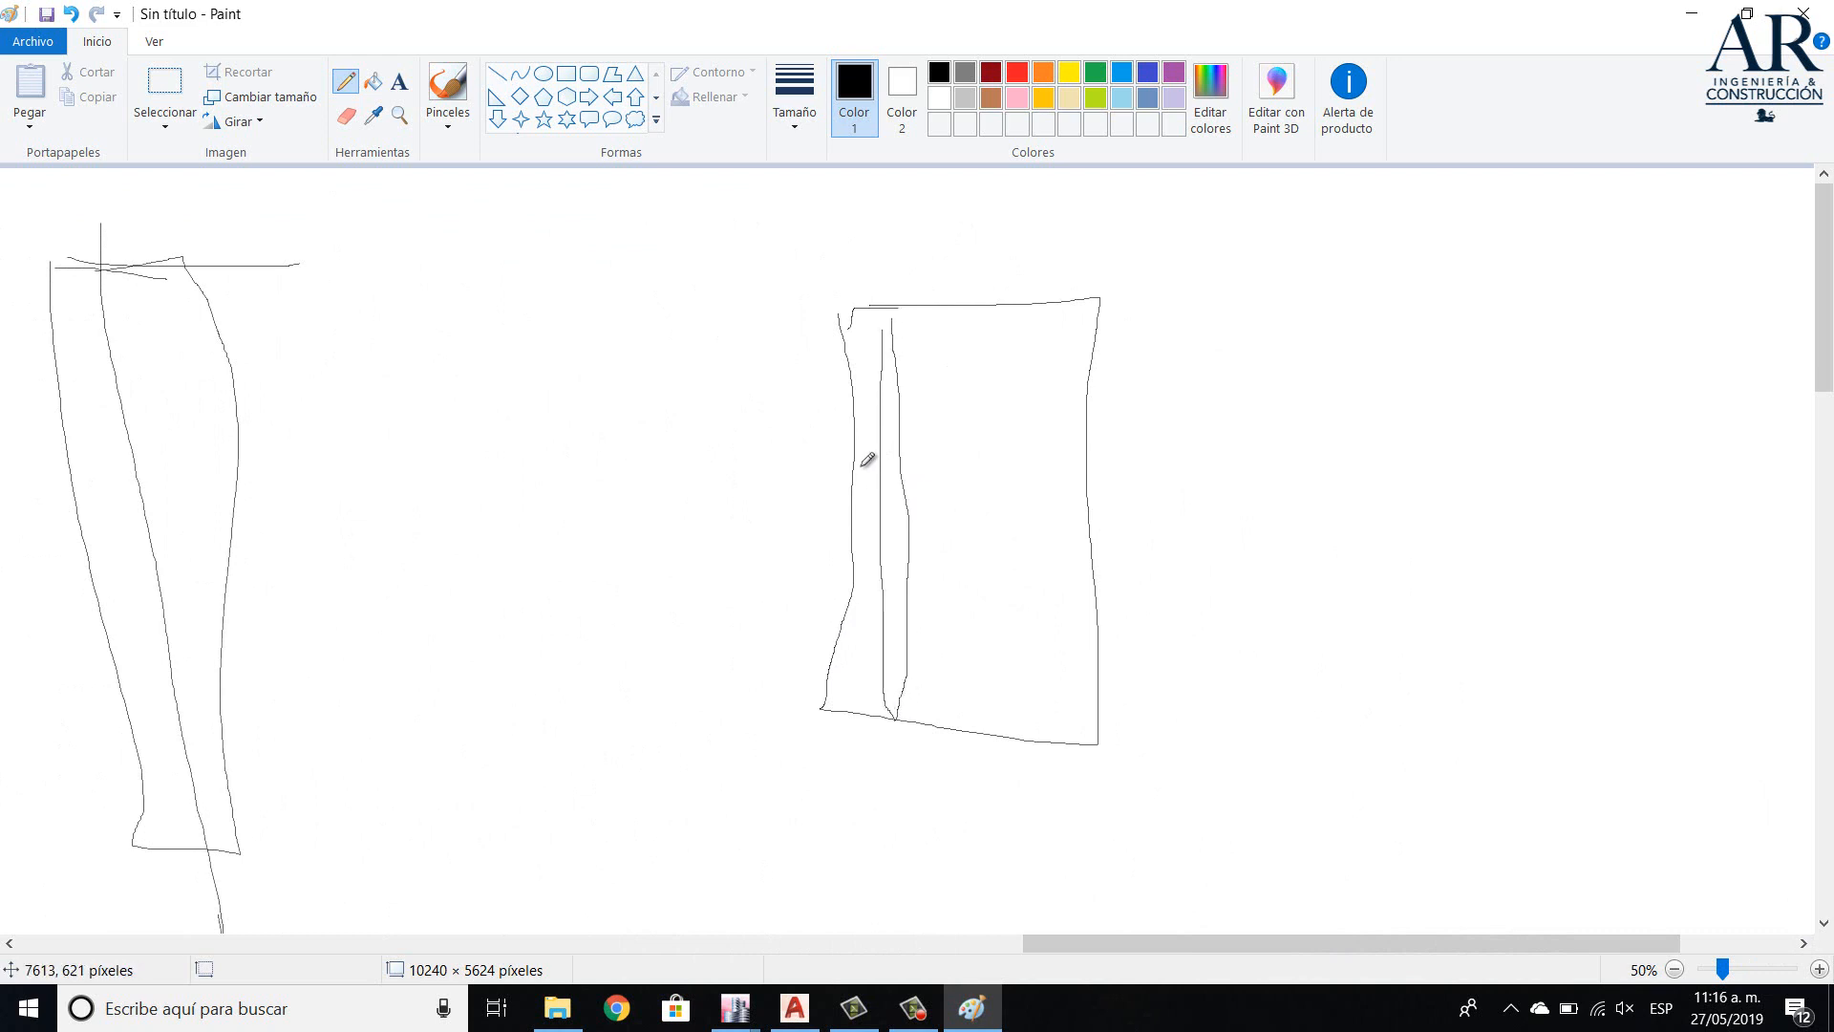
{"action": "mouse_move", "coordinate": [855, 460]}
{"action": "left_mouse_down"}
{"action": "mouse_move", "coordinate": [858, 482]}
{"action": "mouse_move", "coordinate": [877, 460]}
{"action": "mouse_move", "coordinate": [878, 493]}
{"action": "mouse_move", "coordinate": [877, 477]}
{"action": "left_mouse_up"}
- Draw another tall column beside the wide one, with two longitudinal bars running through its full height and past its ends
{"action": "mouse_move", "coordinate": [1299, 270]}
{"action": "left_mouse_down"}
{"action": "mouse_move", "coordinate": [1382, 754]}
{"action": "mouse_move", "coordinate": [1519, 776]}
{"action": "mouse_move", "coordinate": [1474, 320]}
{"action": "mouse_move", "coordinate": [1264, 256]}
{"action": "left_mouse_up"}
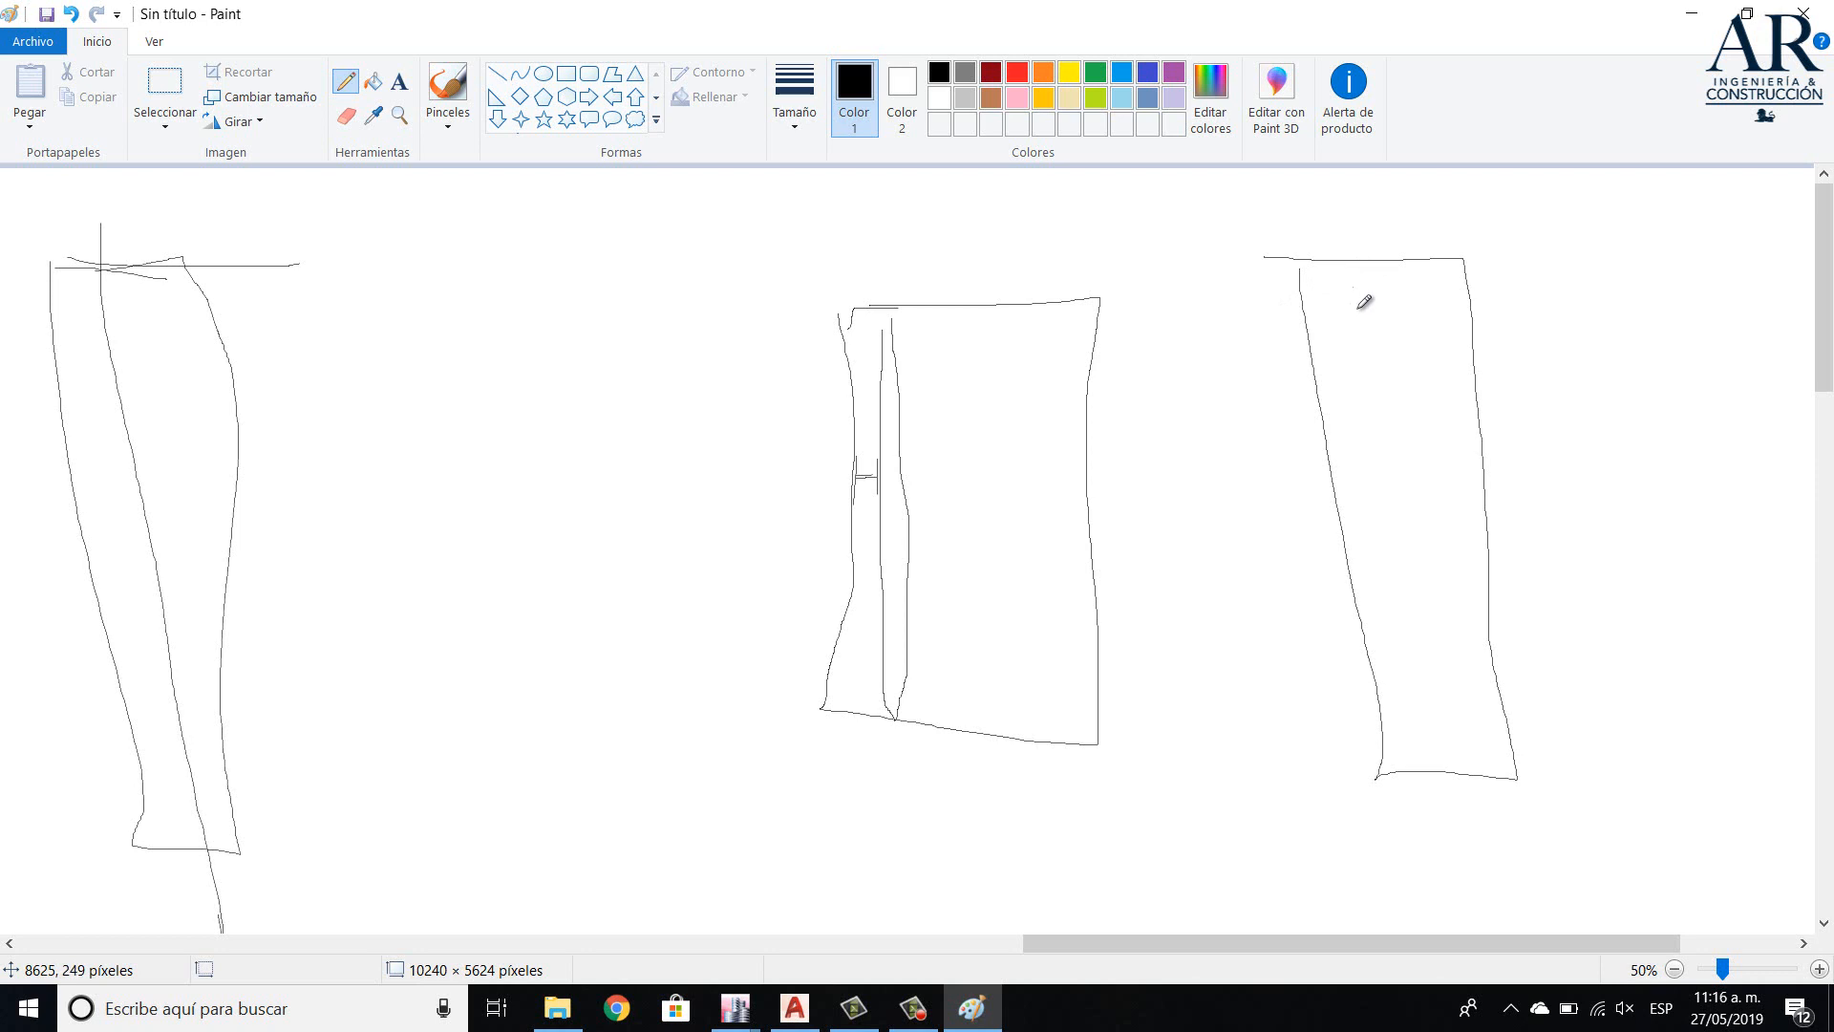
{"action": "left_click_drag", "start_coordinate": [1354, 293], "coordinate": [1372, 361]}
{"action": "left_click_drag", "start_coordinate": [1355, 290], "coordinate": [1408, 754]}
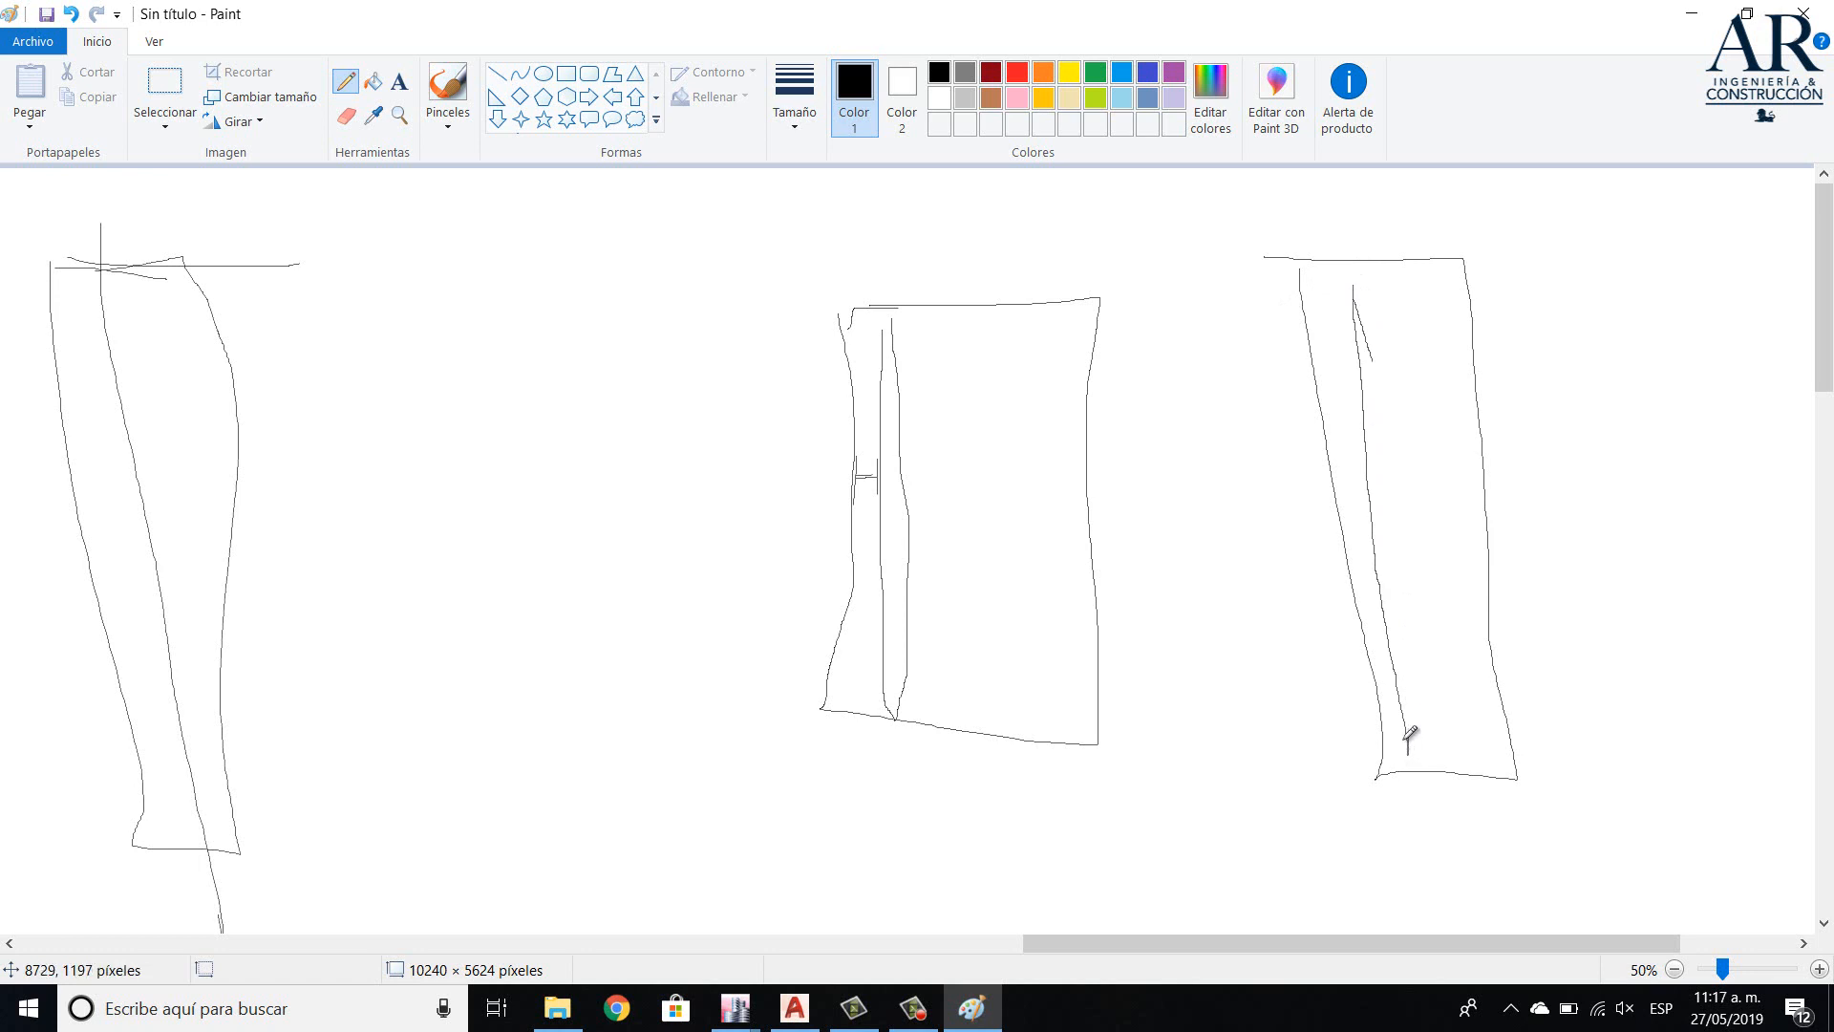
{"action": "mouse_move", "coordinate": [1411, 782]}
{"action": "left_mouse_down"}
{"action": "mouse_move", "coordinate": [1352, 232]}
{"action": "mouse_move", "coordinate": [1429, 499]}
{"action": "mouse_move", "coordinate": [1484, 868]}
{"action": "left_mouse_up"}
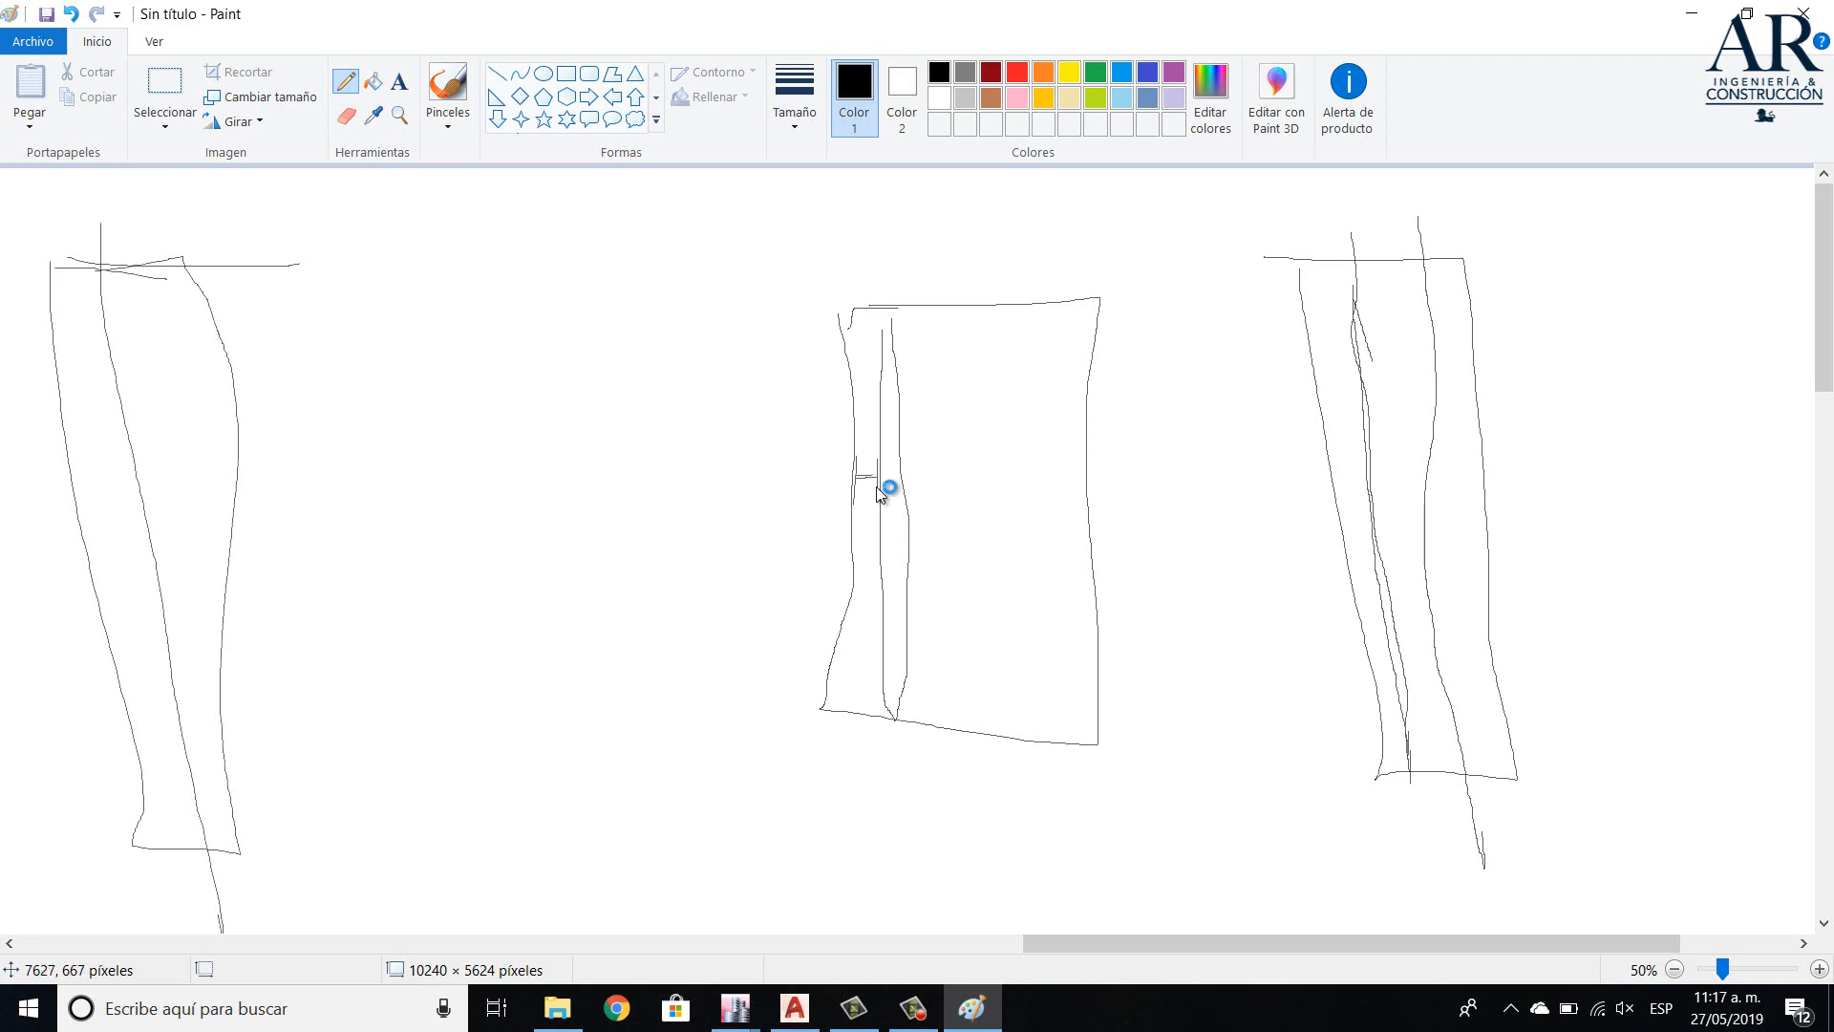
- Label the wide column's cover 2.5 cm with a leader and arrow, circle the value, and outline a narrow member between the columns
{"action": "key", "text": "alt+Tab"}
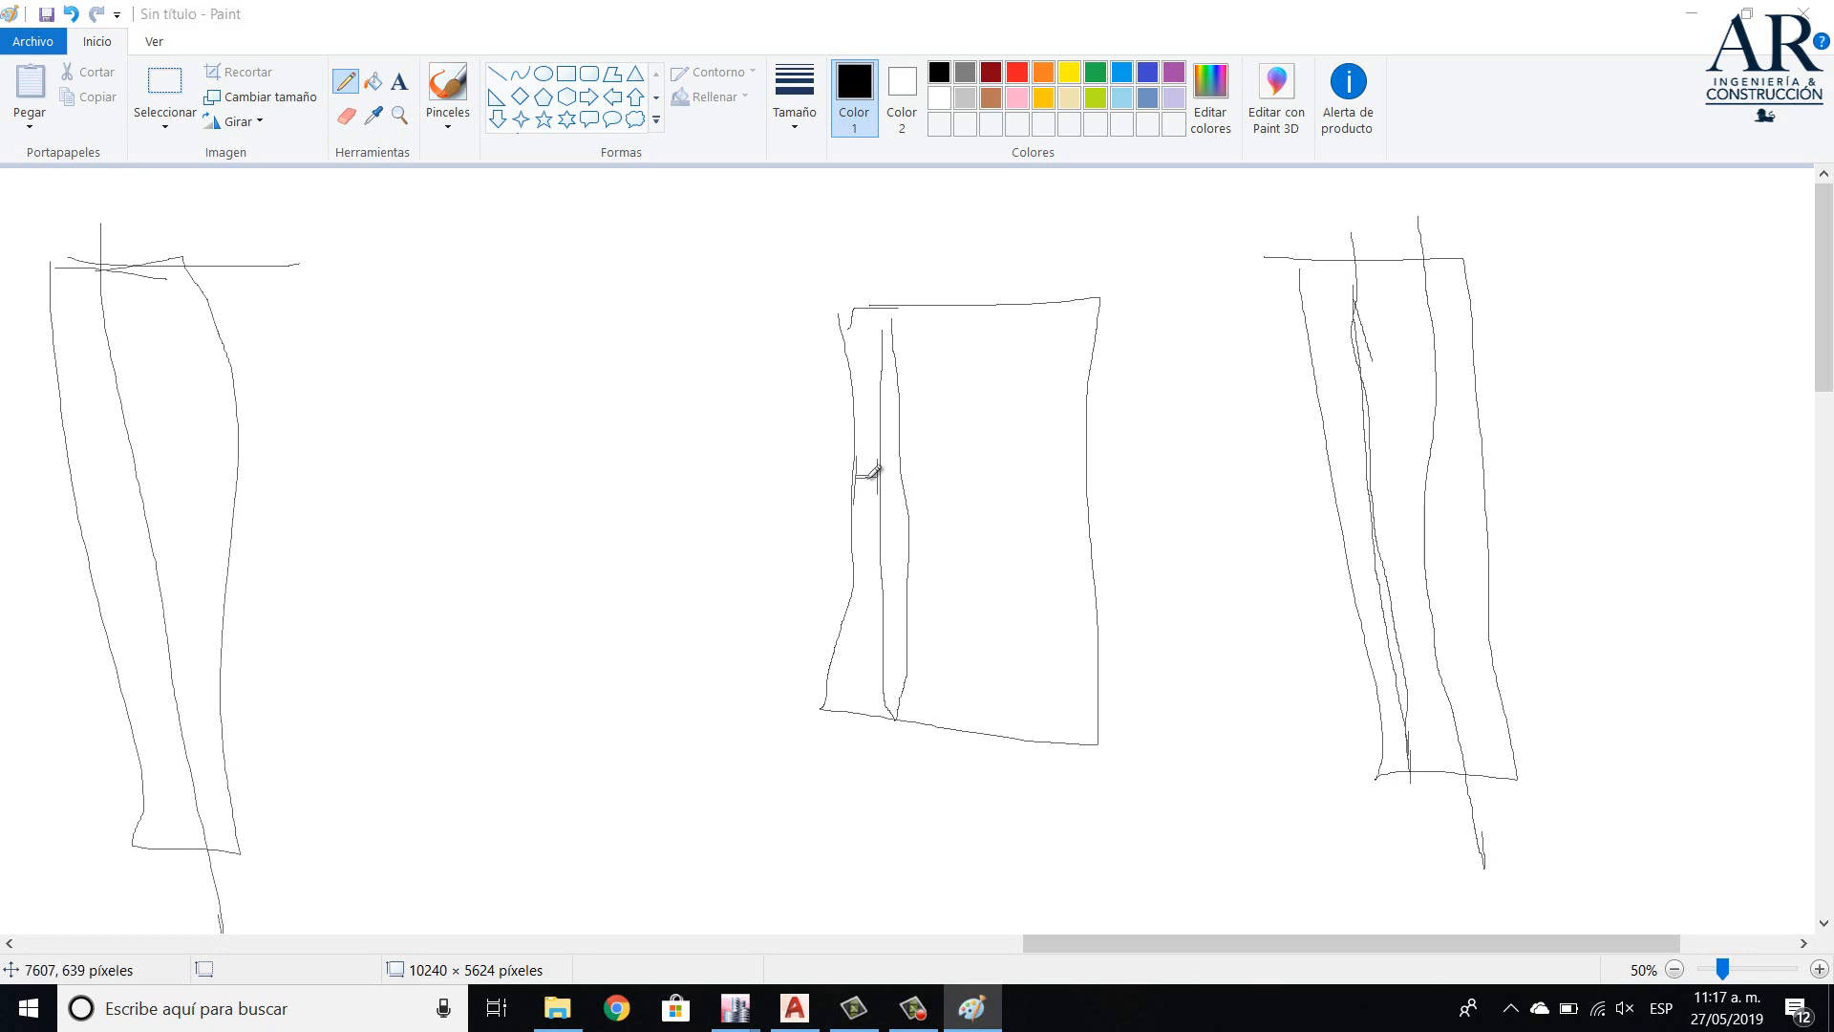
{"action": "mouse_move", "coordinate": [860, 467]}
{"action": "left_mouse_down"}
{"action": "mouse_move", "coordinate": [753, 422]}
{"action": "mouse_move", "coordinate": [706, 465]}
{"action": "left_mouse_up"}
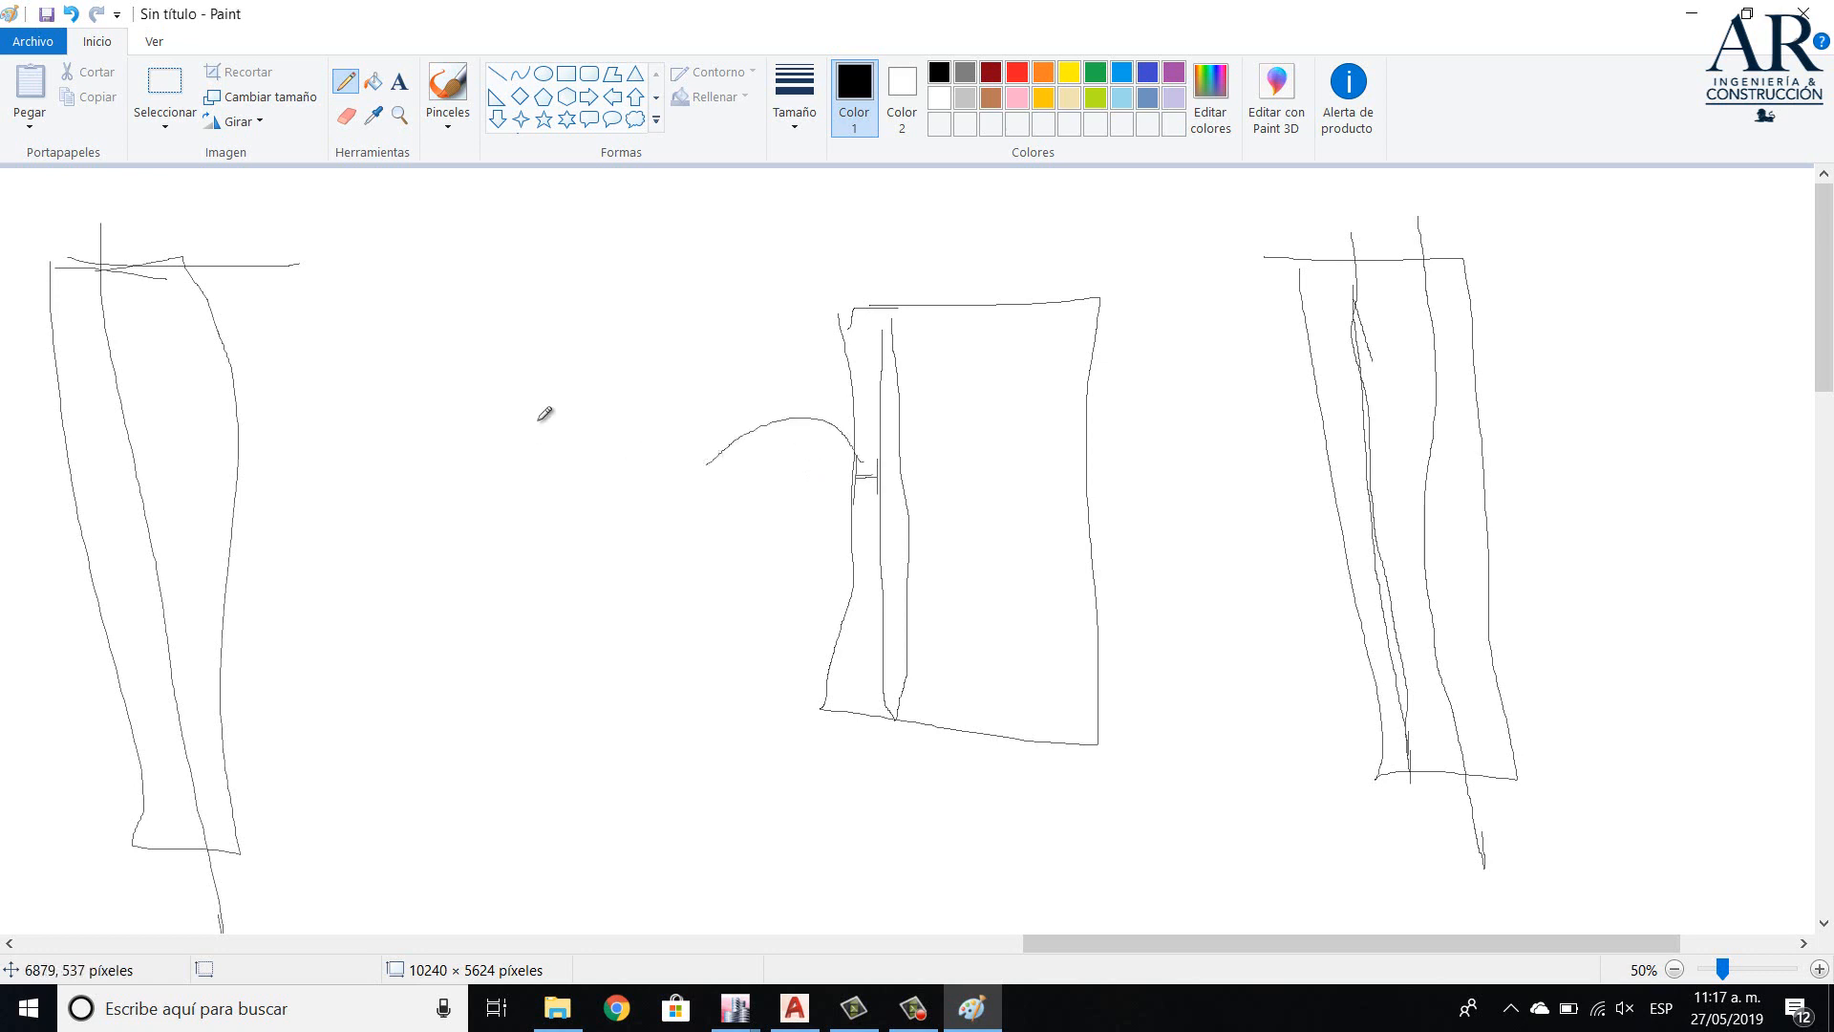
{"action": "mouse_move", "coordinate": [521, 431]}
{"action": "left_mouse_down"}
{"action": "mouse_move", "coordinate": [545, 478]}
{"action": "mouse_move", "coordinate": [589, 467]}
{"action": "mouse_move", "coordinate": [625, 413]}
{"action": "mouse_move", "coordinate": [605, 488]}
{"action": "left_mouse_up"}
{"action": "mouse_move", "coordinate": [746, 395]}
{"action": "left_mouse_down"}
{"action": "mouse_move", "coordinate": [743, 409]}
{"action": "mouse_move", "coordinate": [797, 395]}
{"action": "left_mouse_up"}
{"action": "mouse_move", "coordinate": [575, 497]}
{"action": "left_mouse_down"}
{"action": "mouse_move", "coordinate": [859, 571]}
{"action": "mouse_move", "coordinate": [807, 616]}
{"action": "left_mouse_up"}
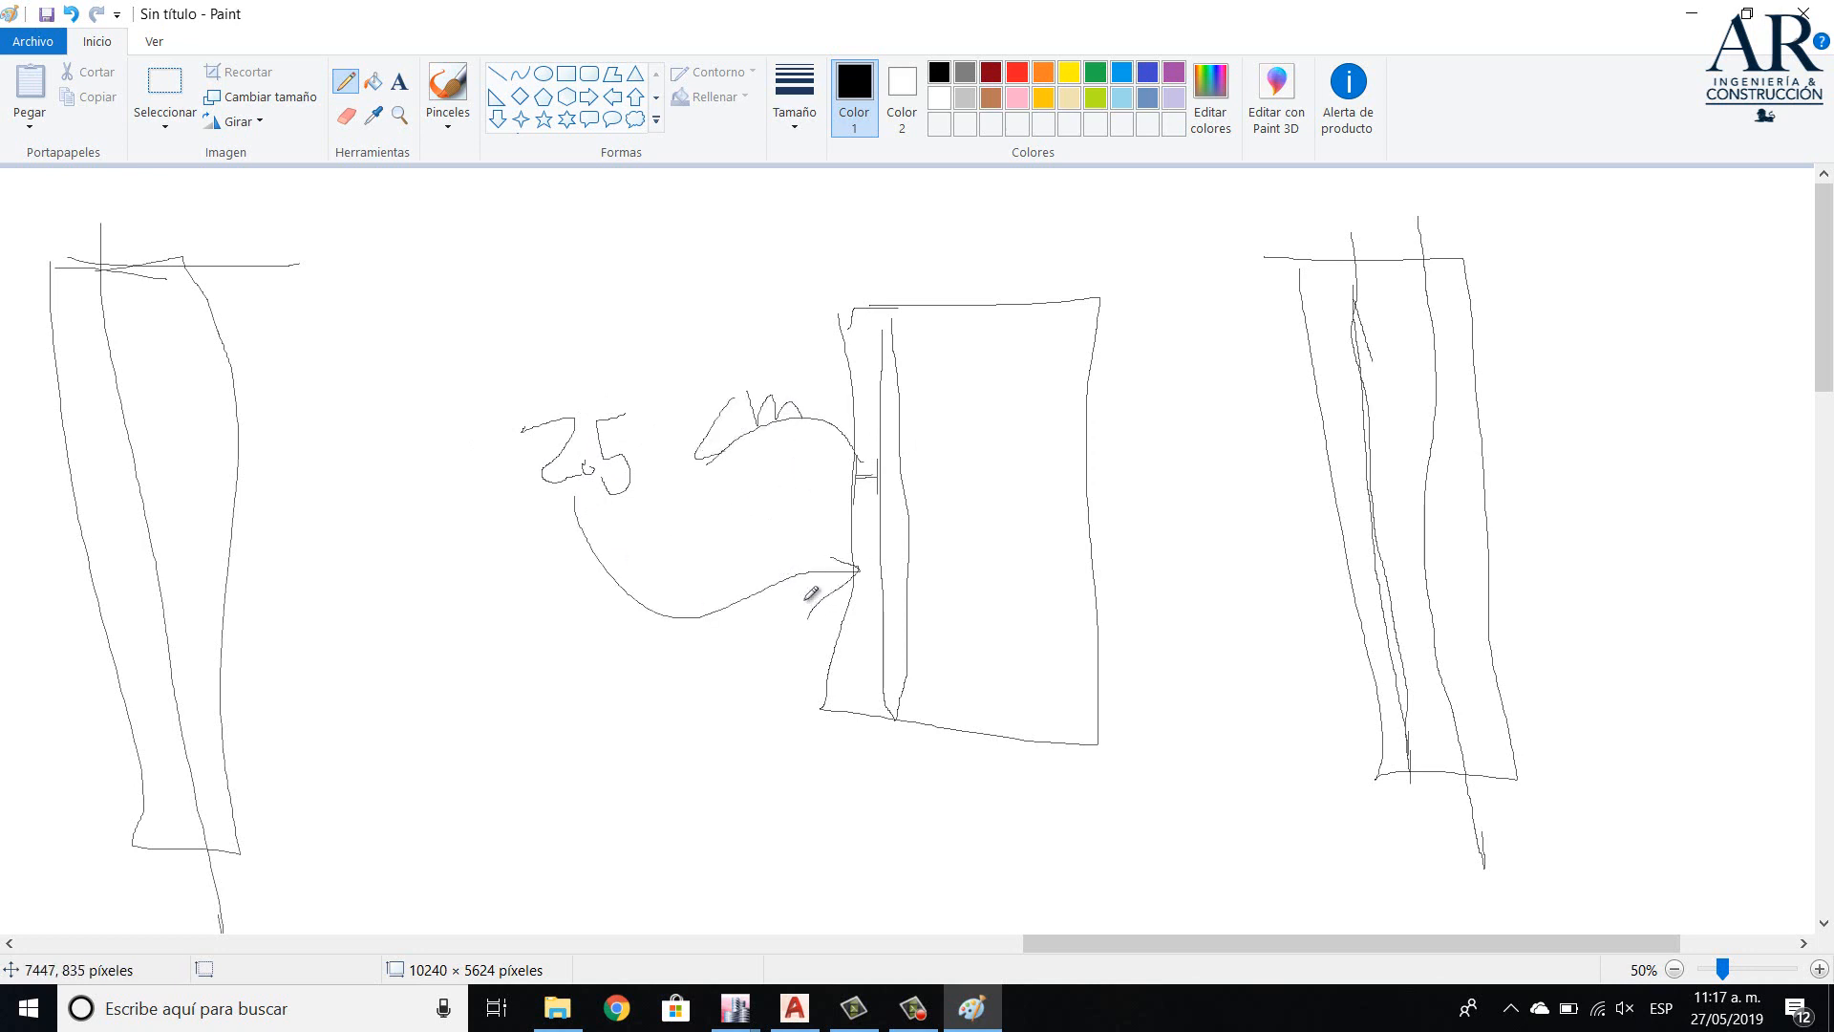
{"action": "mouse_move", "coordinate": [1180, 364]}
{"action": "left_mouse_down"}
{"action": "mouse_move", "coordinate": [1200, 707]}
{"action": "mouse_move", "coordinate": [1250, 363]}
{"action": "left_mouse_up"}
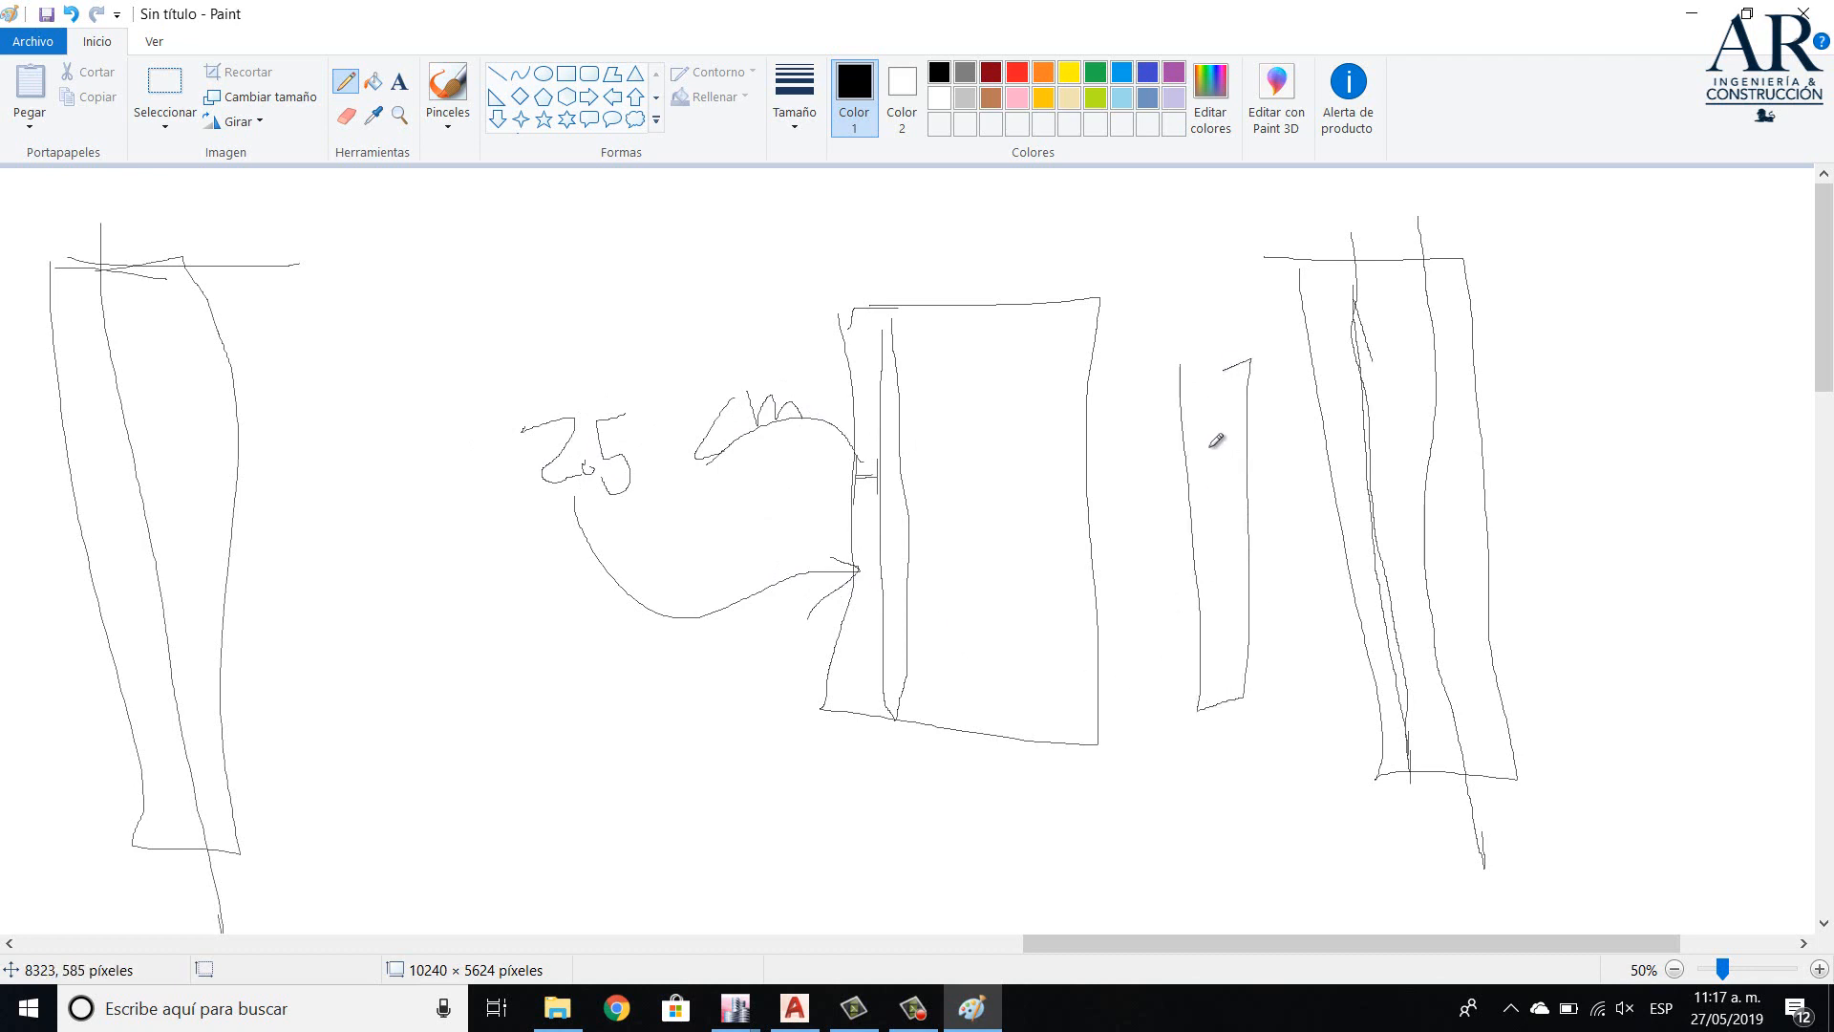
{"action": "mouse_move", "coordinate": [616, 392]}
{"action": "left_mouse_down"}
{"action": "mouse_move", "coordinate": [520, 536]}
{"action": "mouse_move", "coordinate": [255, 361]}
{"action": "left_mouse_up"}
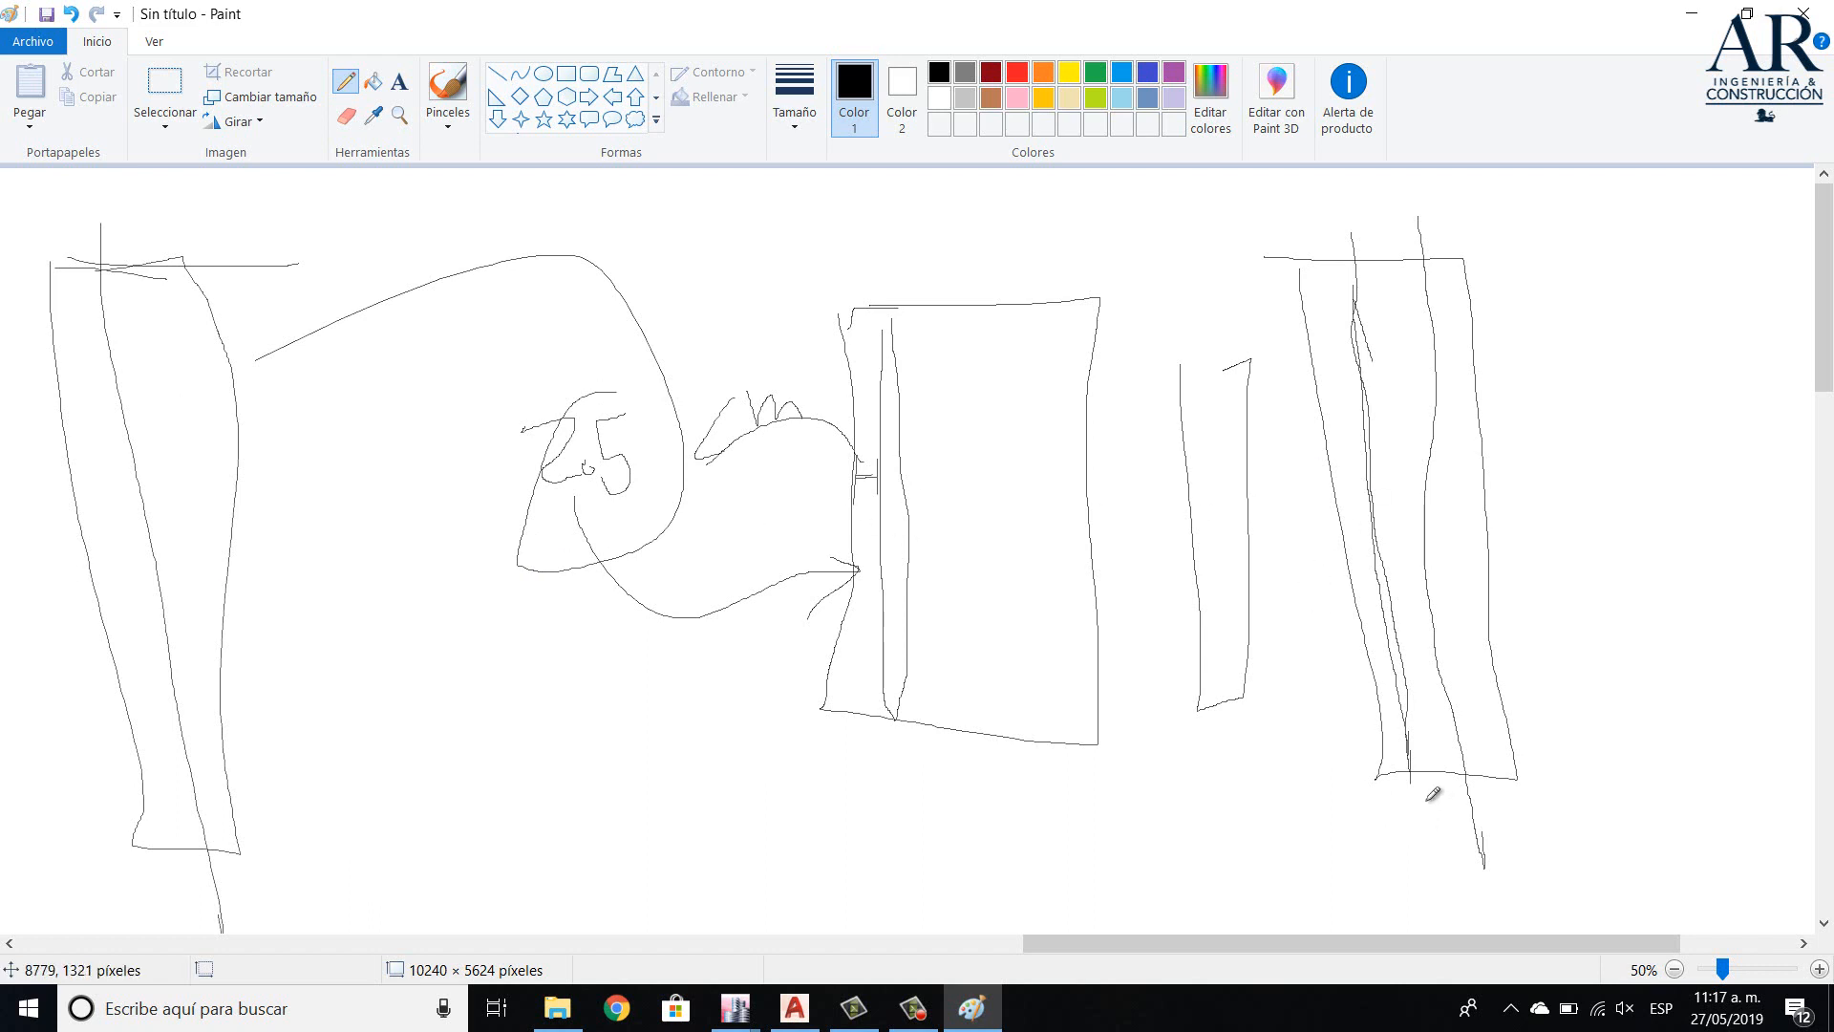
- Retrace the tall column's first bar, mark the cover at its foot, and handwrite 3 – 3.5 below it
{"action": "left_click_drag", "start_coordinate": [1433, 790], "coordinate": [1353, 232]}
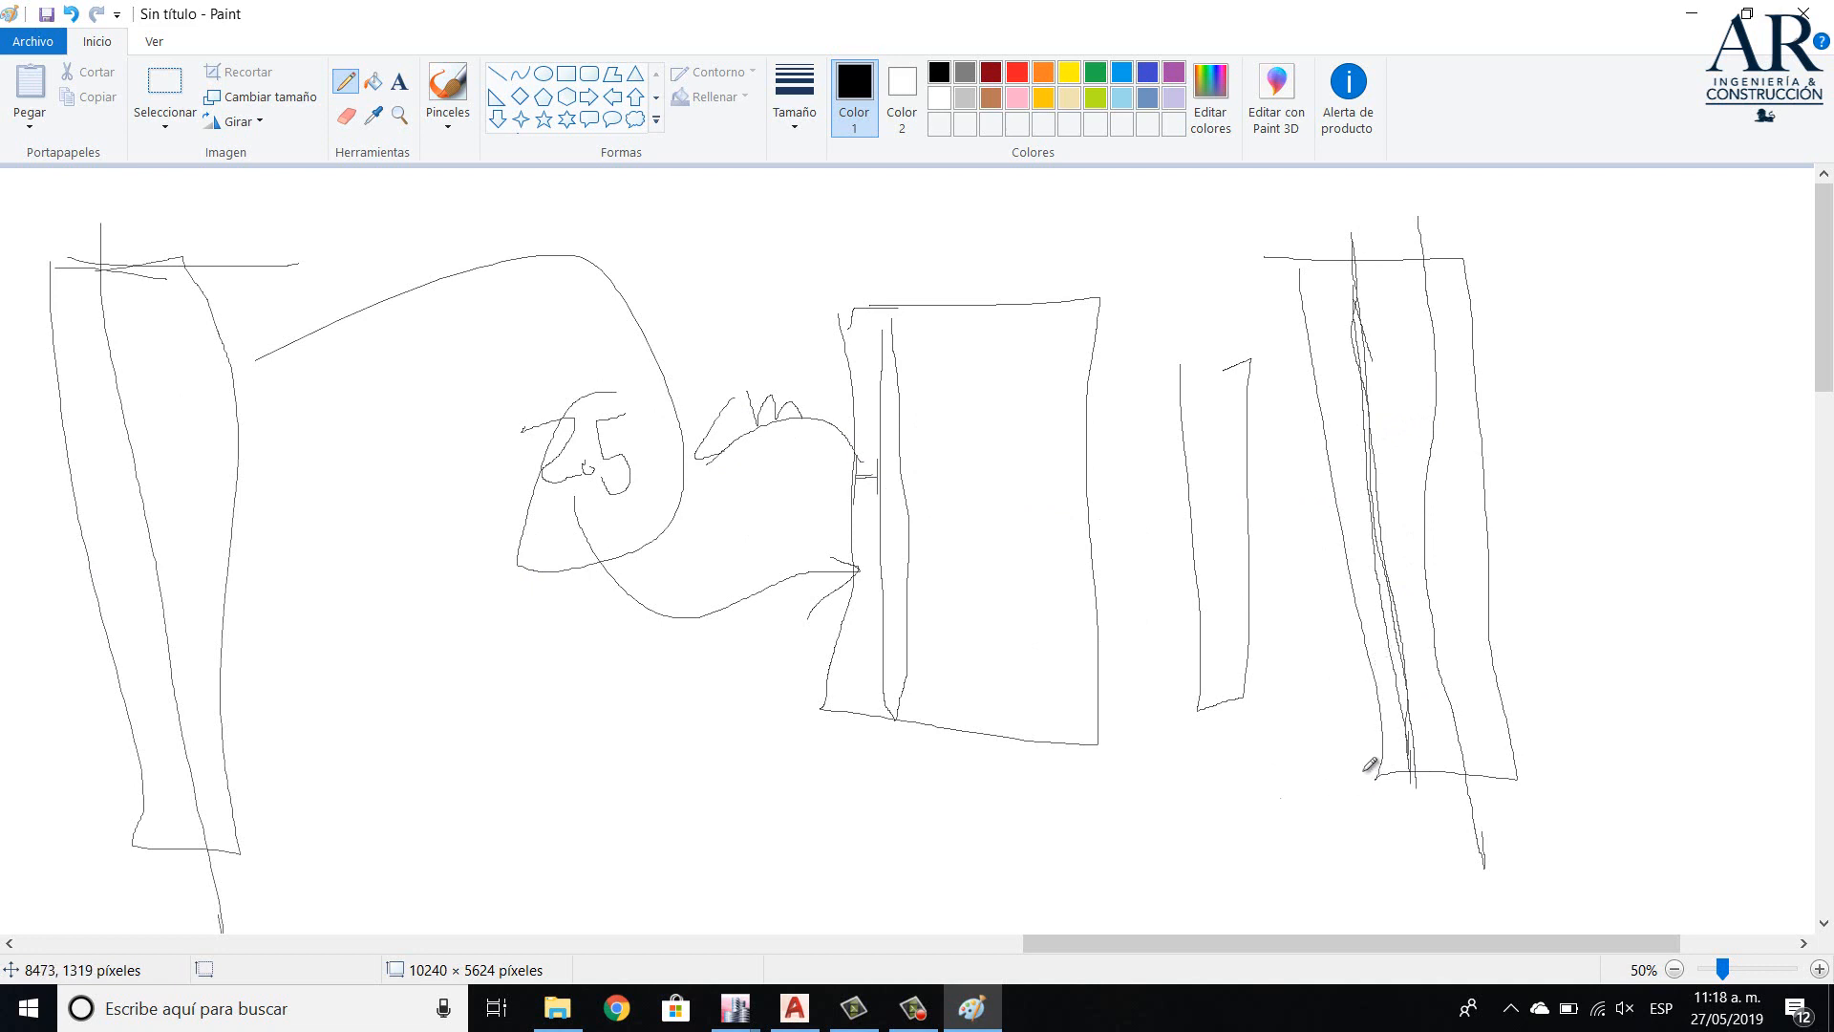
{"action": "mouse_move", "coordinate": [1364, 770]}
{"action": "left_mouse_down"}
{"action": "mouse_move", "coordinate": [1363, 742]}
{"action": "mouse_move", "coordinate": [1376, 776]}
{"action": "left_mouse_up"}
{"action": "mouse_move", "coordinate": [1028, 811]}
{"action": "left_mouse_down"}
{"action": "mouse_move", "coordinate": [1106, 867]}
{"action": "mouse_move", "coordinate": [1272, 838]}
{"action": "mouse_move", "coordinate": [1294, 806]}
{"action": "mouse_move", "coordinate": [1283, 868]}
{"action": "mouse_move", "coordinate": [1360, 875]}
{"action": "mouse_move", "coordinate": [1562, 795]}
{"action": "left_mouse_up"}
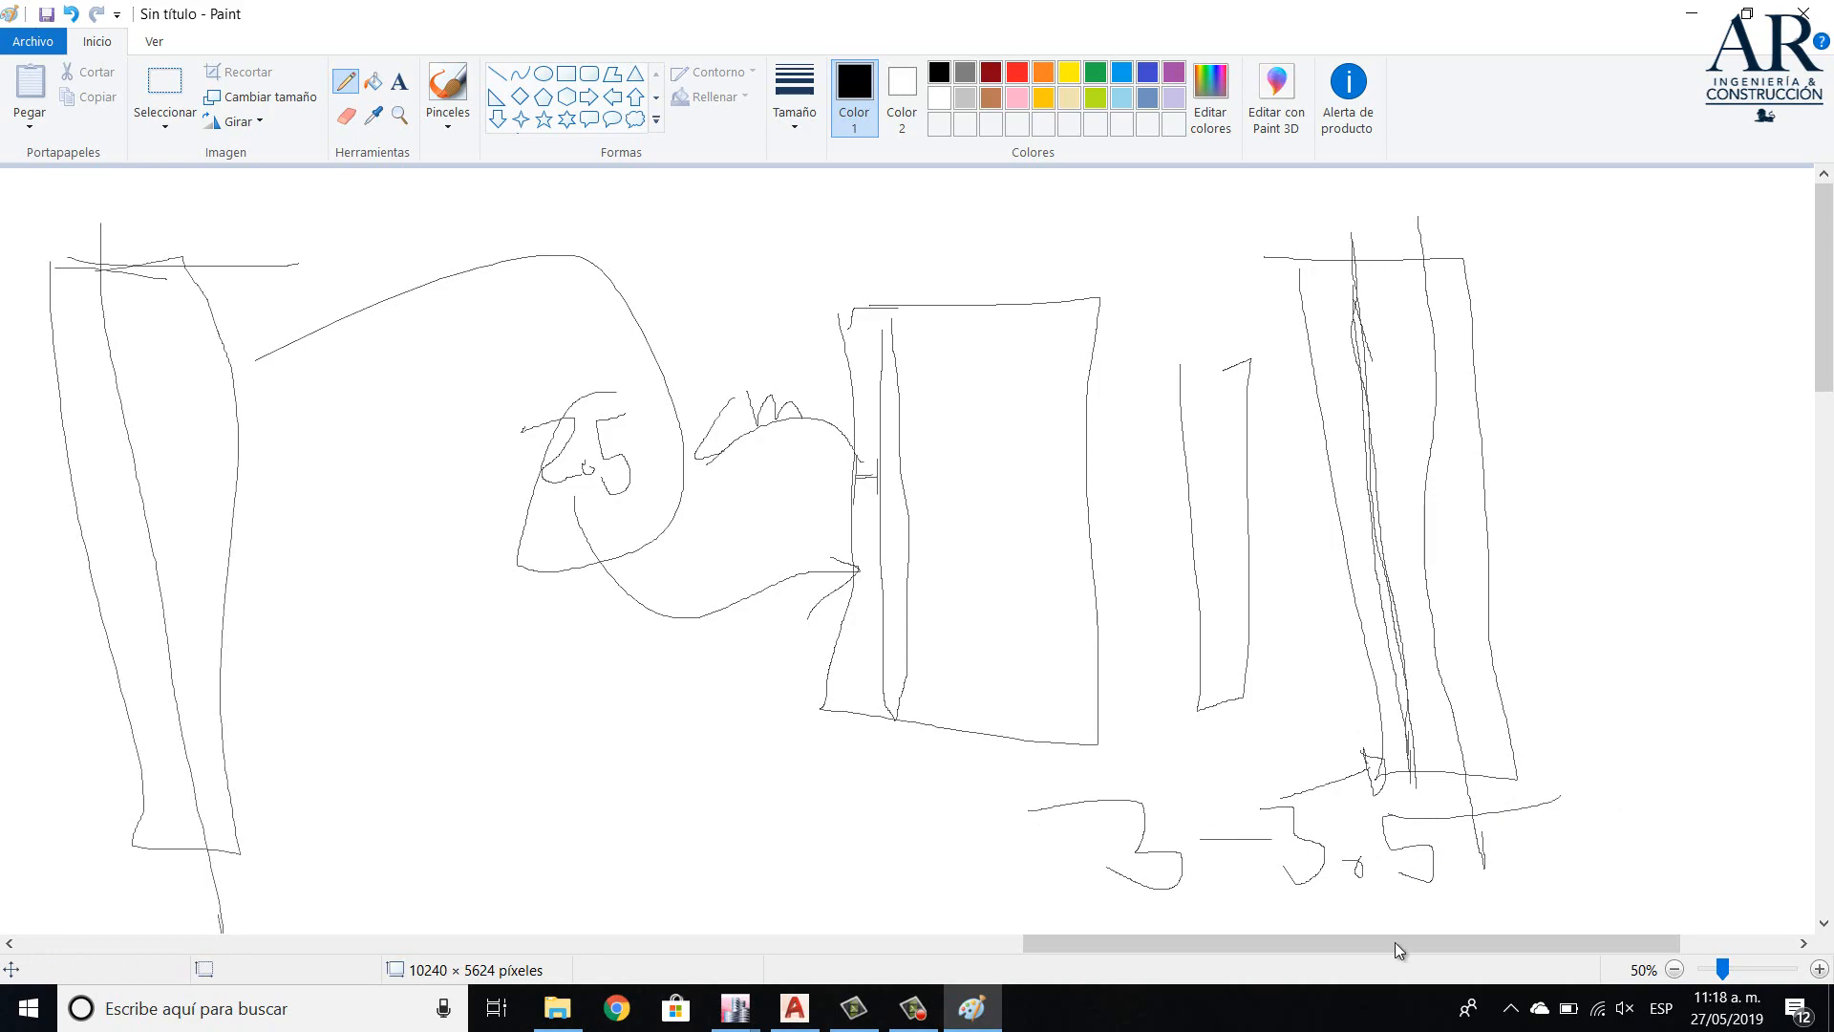